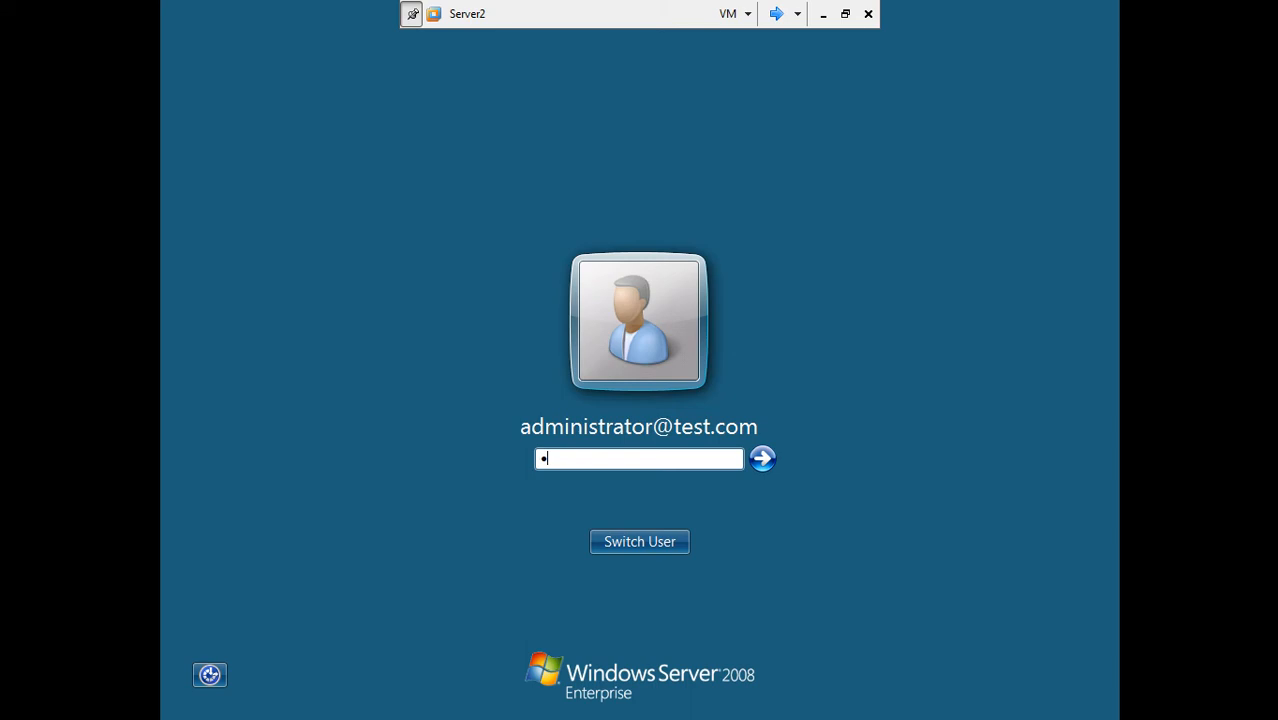
Step: Sign in to Server2 with the domain administrator password
text(•••••)
key(Return)
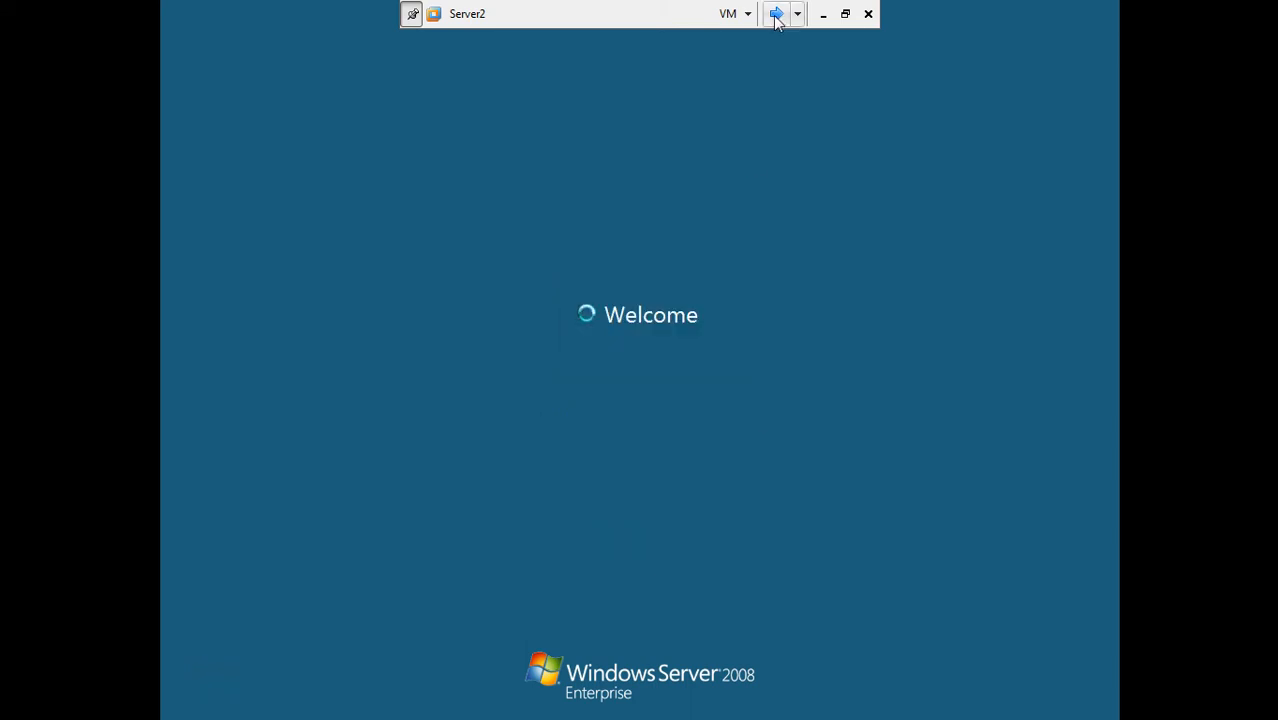
Step: Leave full screen, maximize VMware Workstation, and power on the Server3 virtual machine
click(776, 14)
click(778, 14)
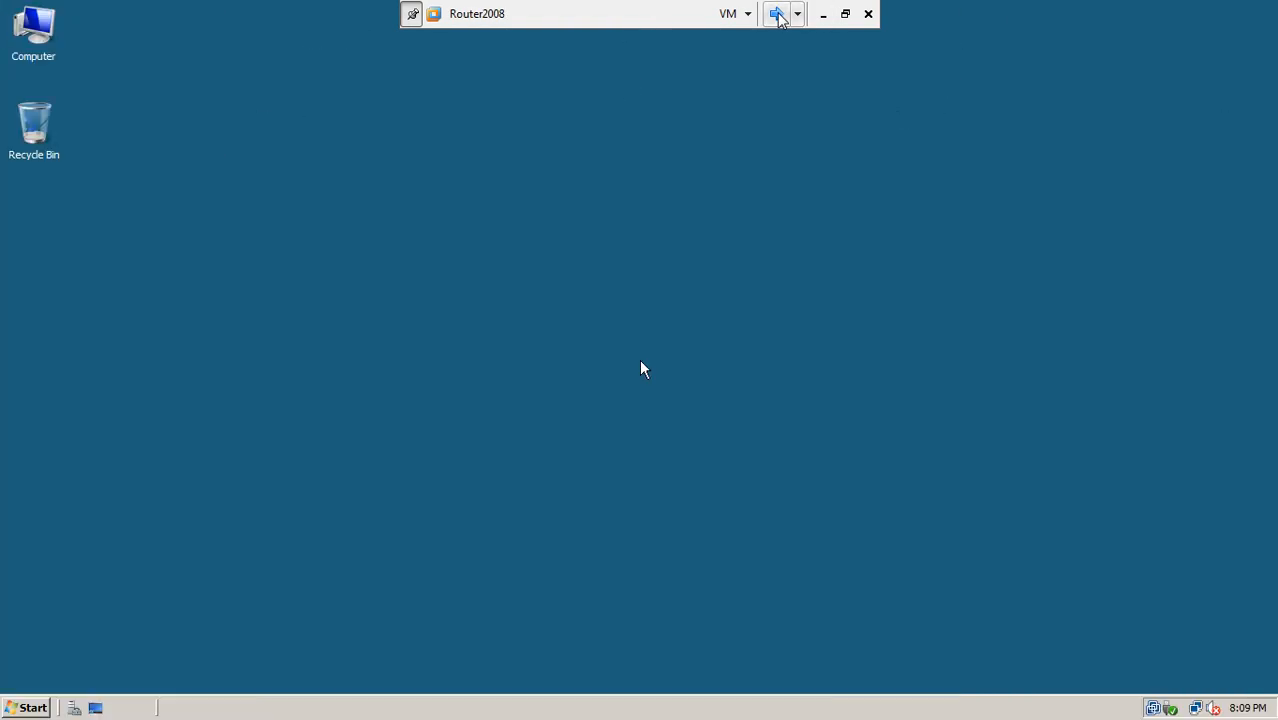
click(845, 14)
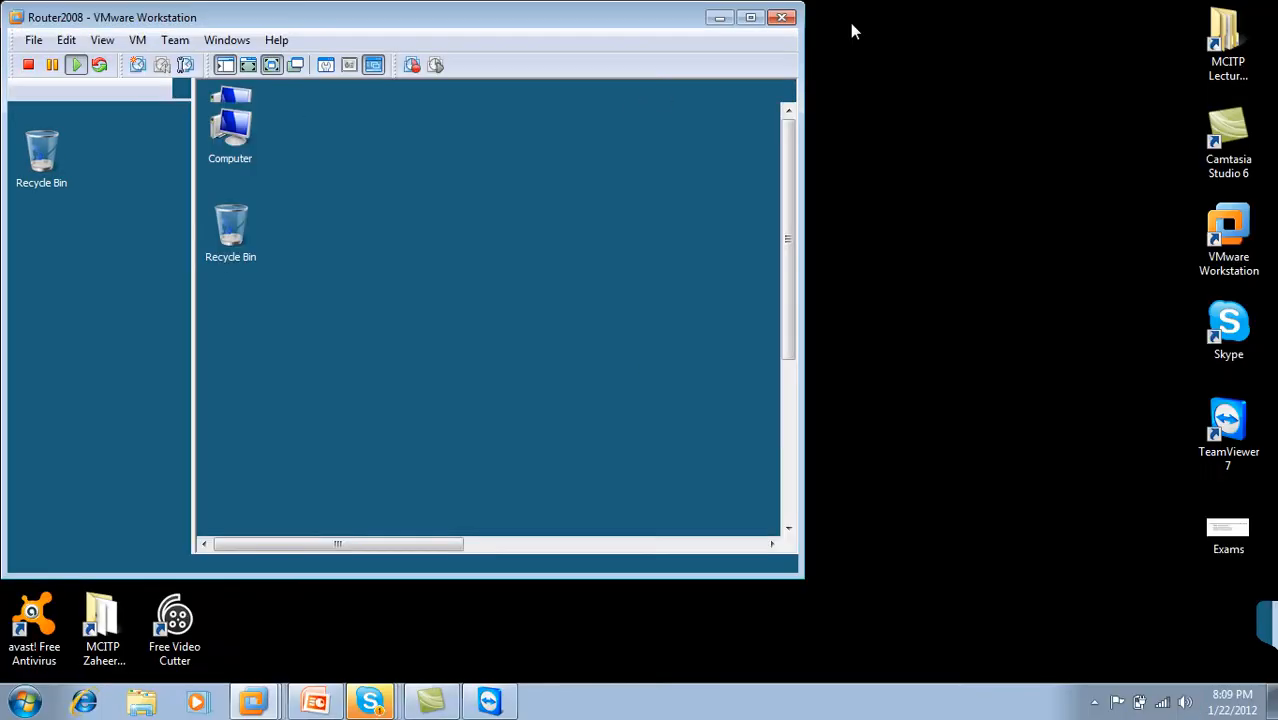
double_click(640, 14)
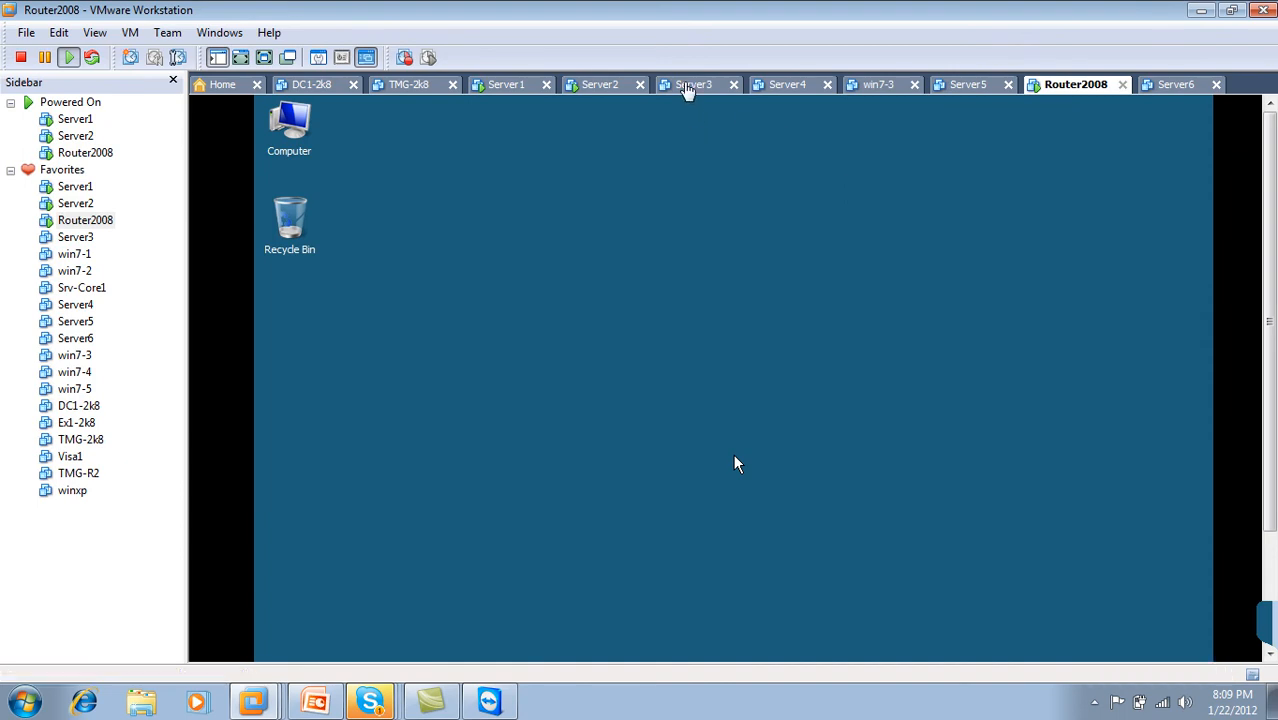
click(690, 86)
click(334, 240)
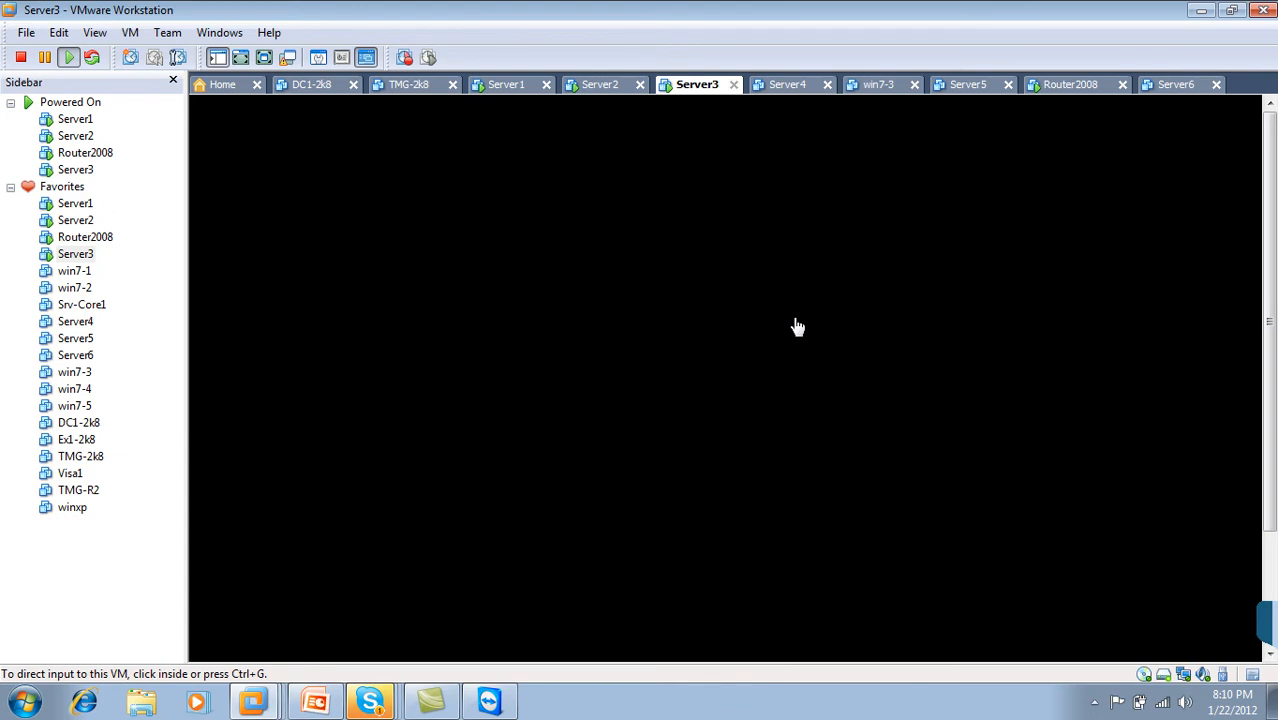
Step: Check the Server1 and Server2 tabs, then return to Server3
click(506, 84)
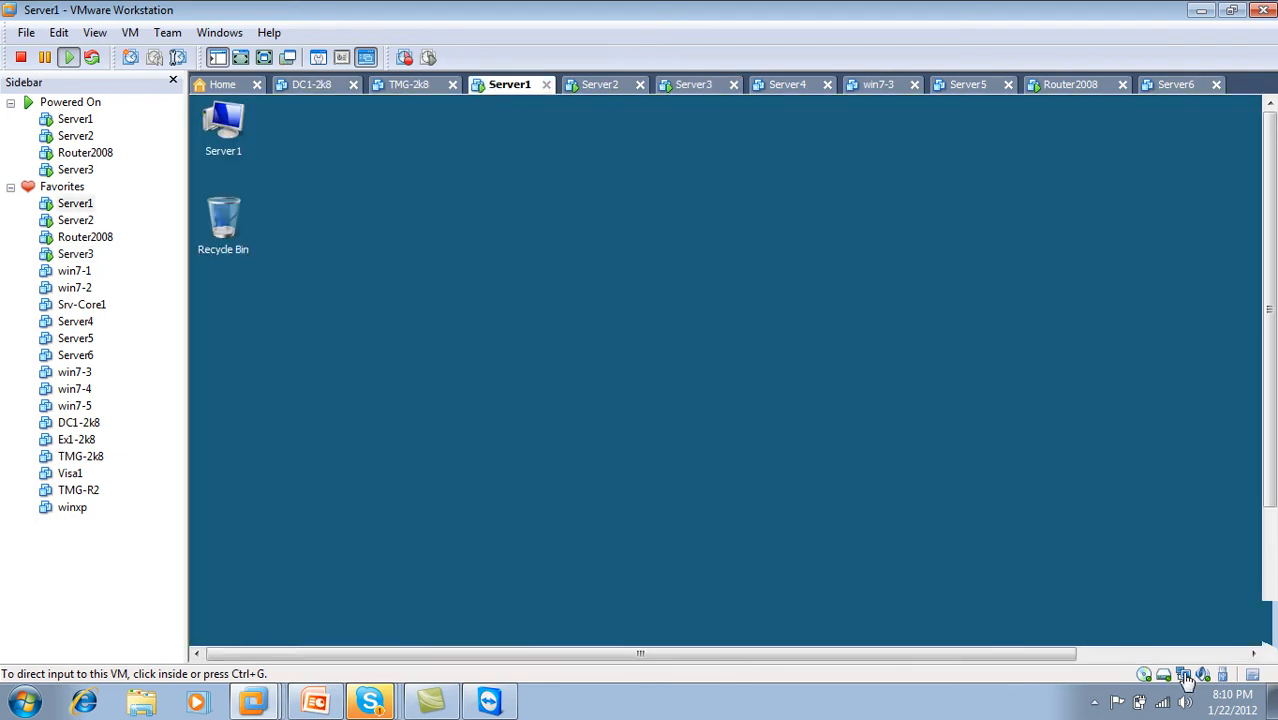
click(610, 82)
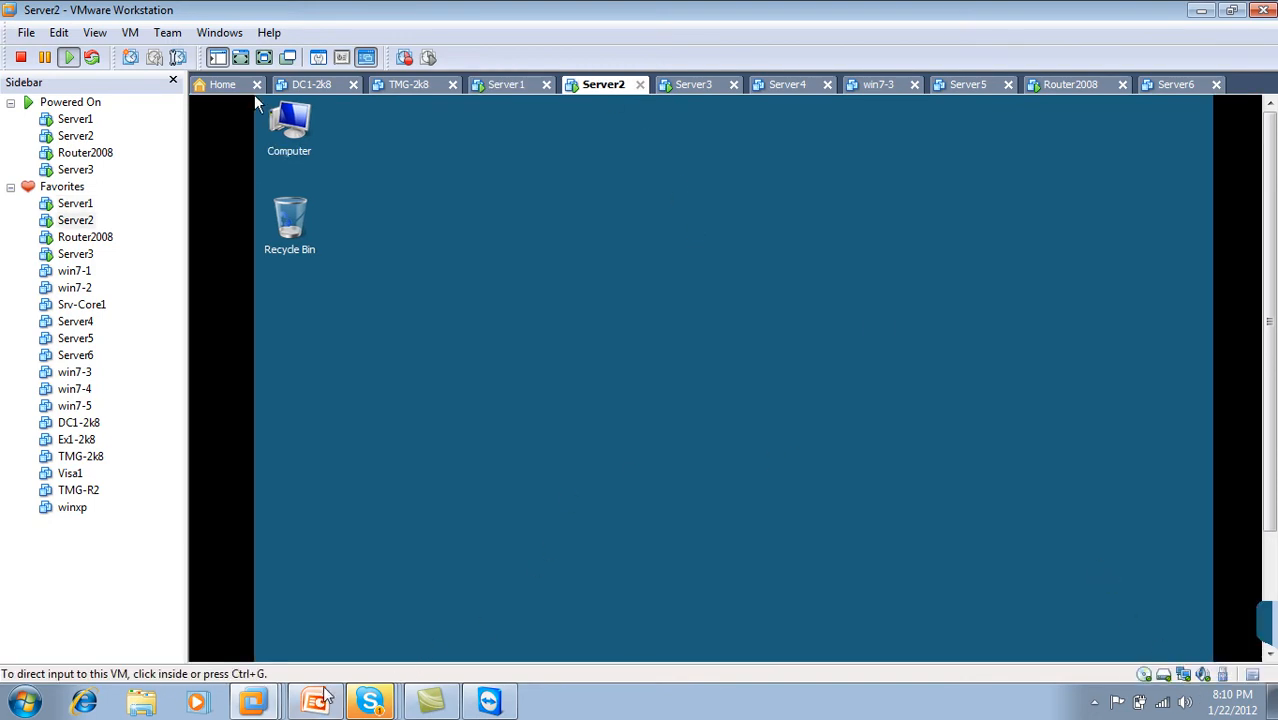
click(1094, 701)
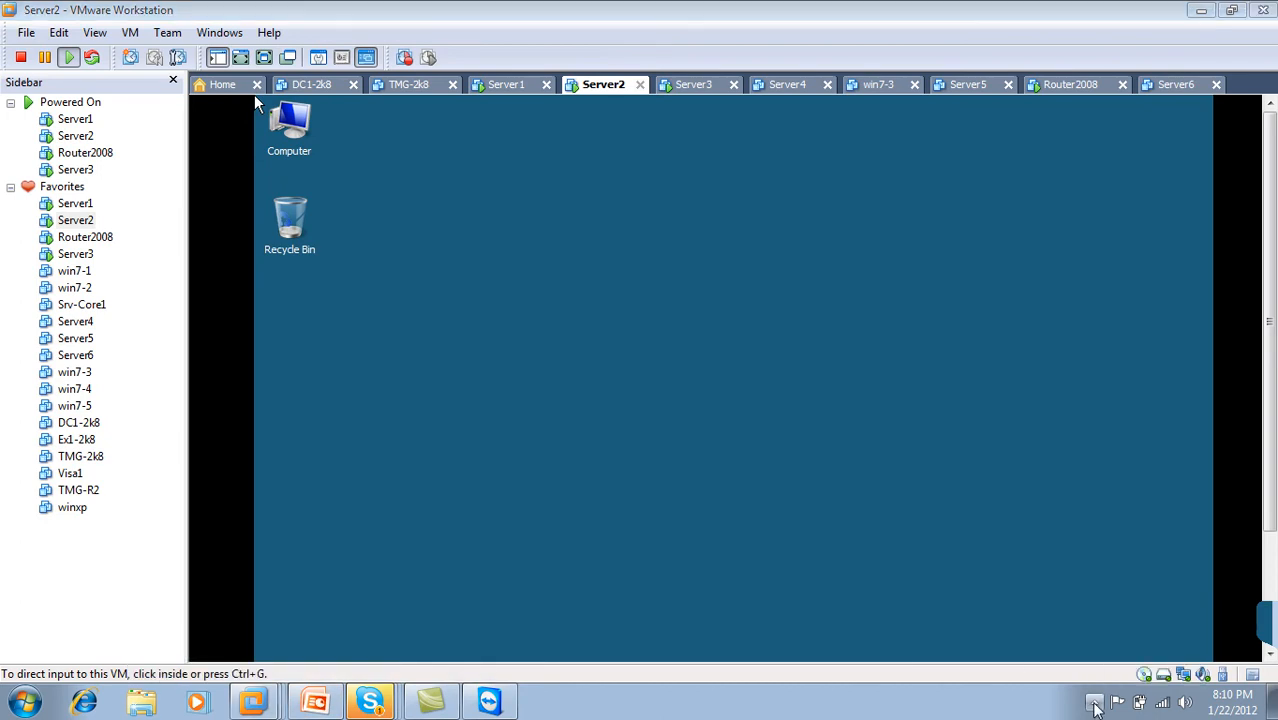
click(838, 716)
click(690, 86)
Step: Review the lhrOUs plan on PowerPoint slide 3, then minimize the presentation
click(316, 704)
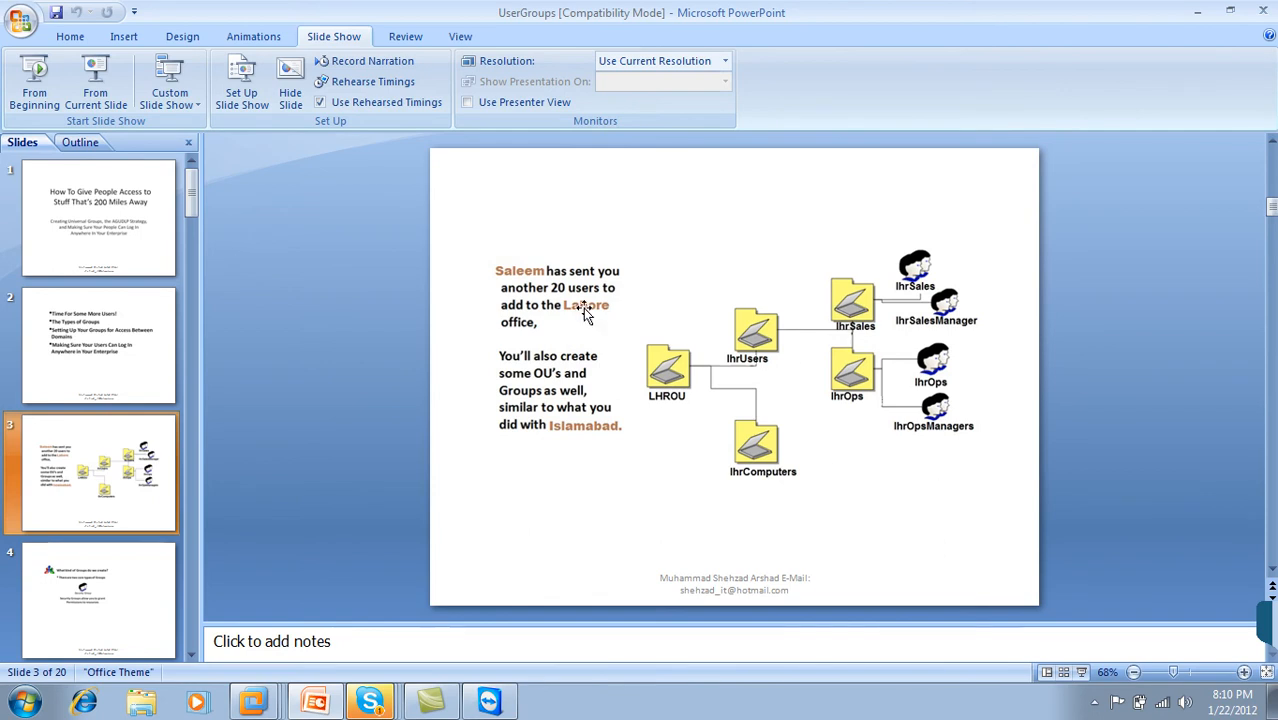
click(1197, 11)
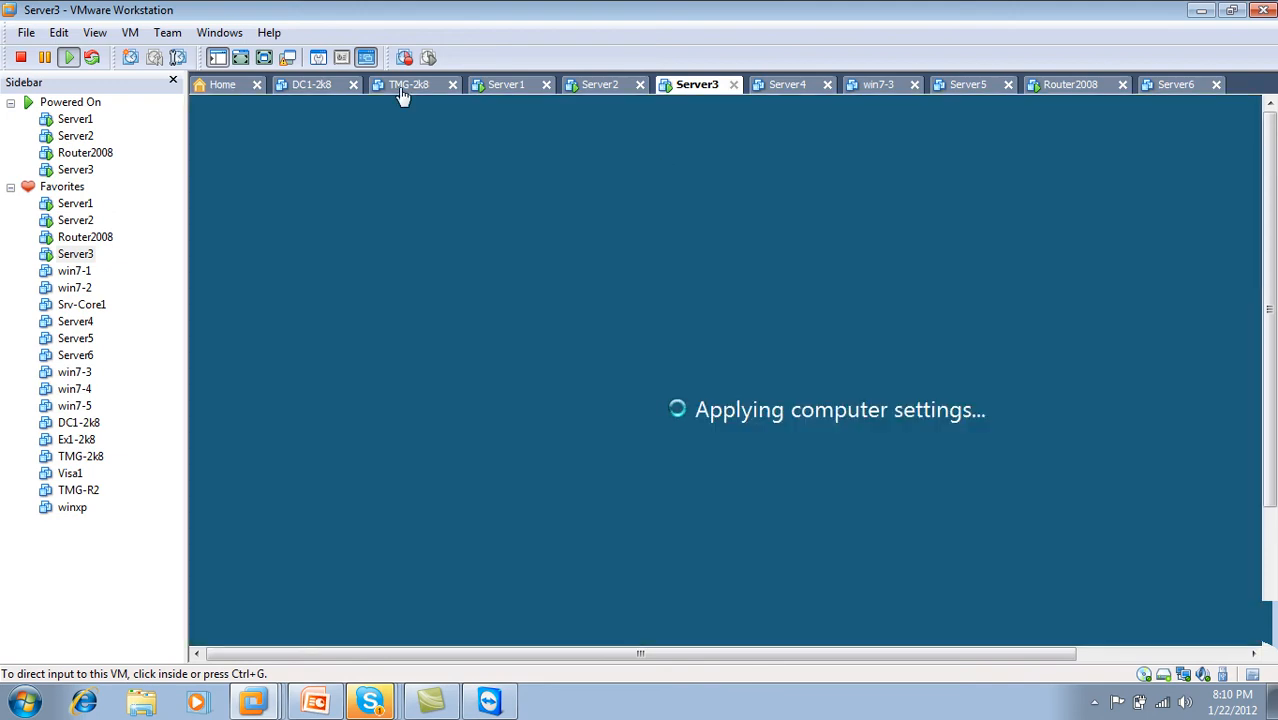
Step: Show Server1 full screen and launch Active Directory Users and Computers from Administrative Tools
click(264, 57)
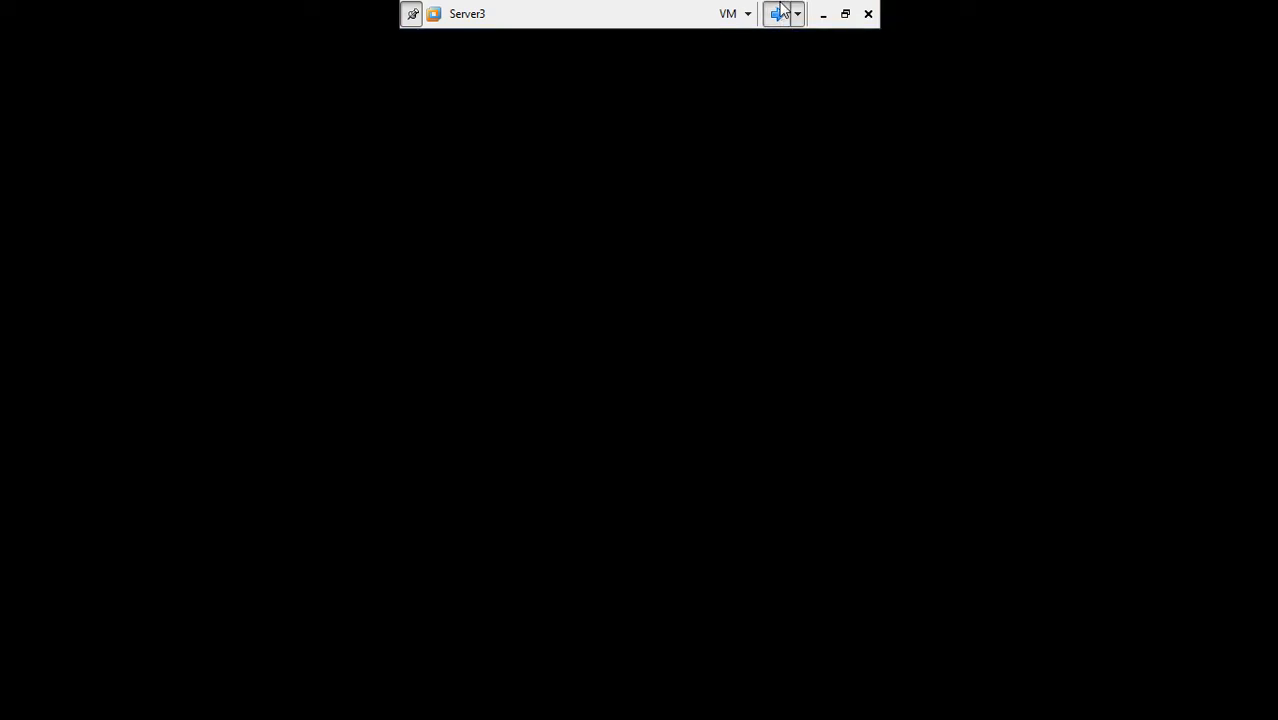
click(781, 12)
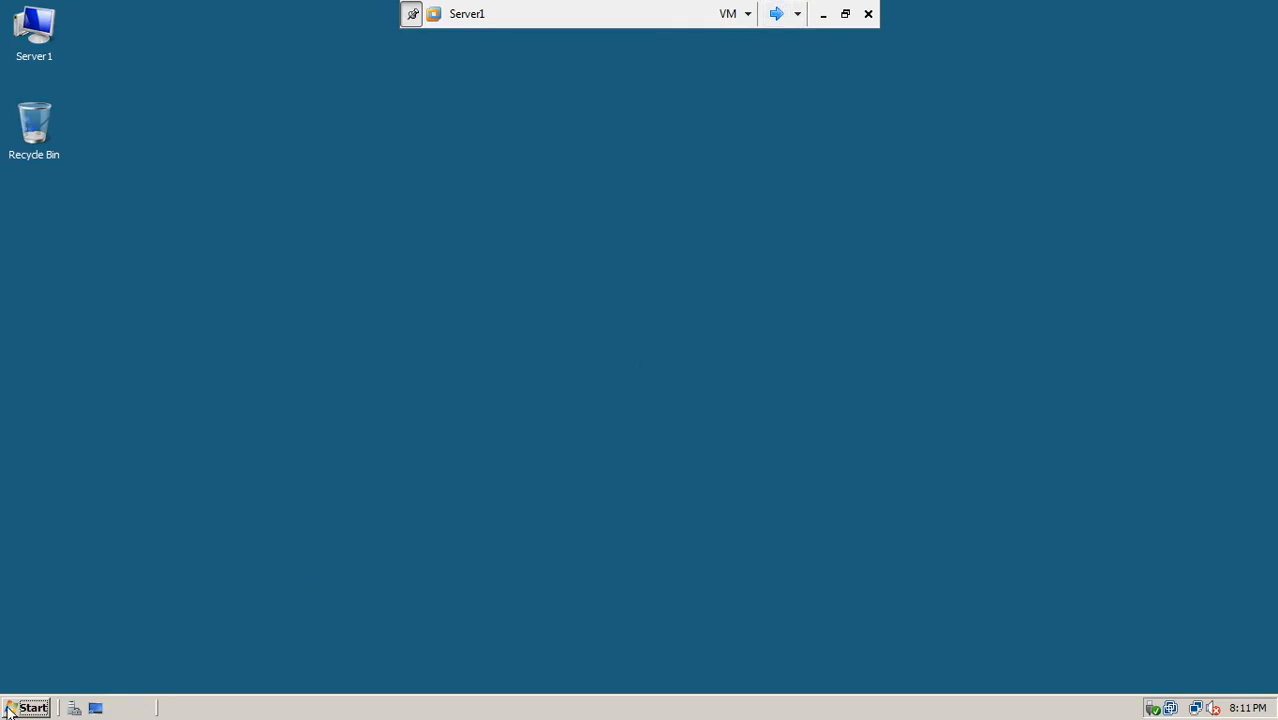
click(9, 709)
mouse_move(270, 472)
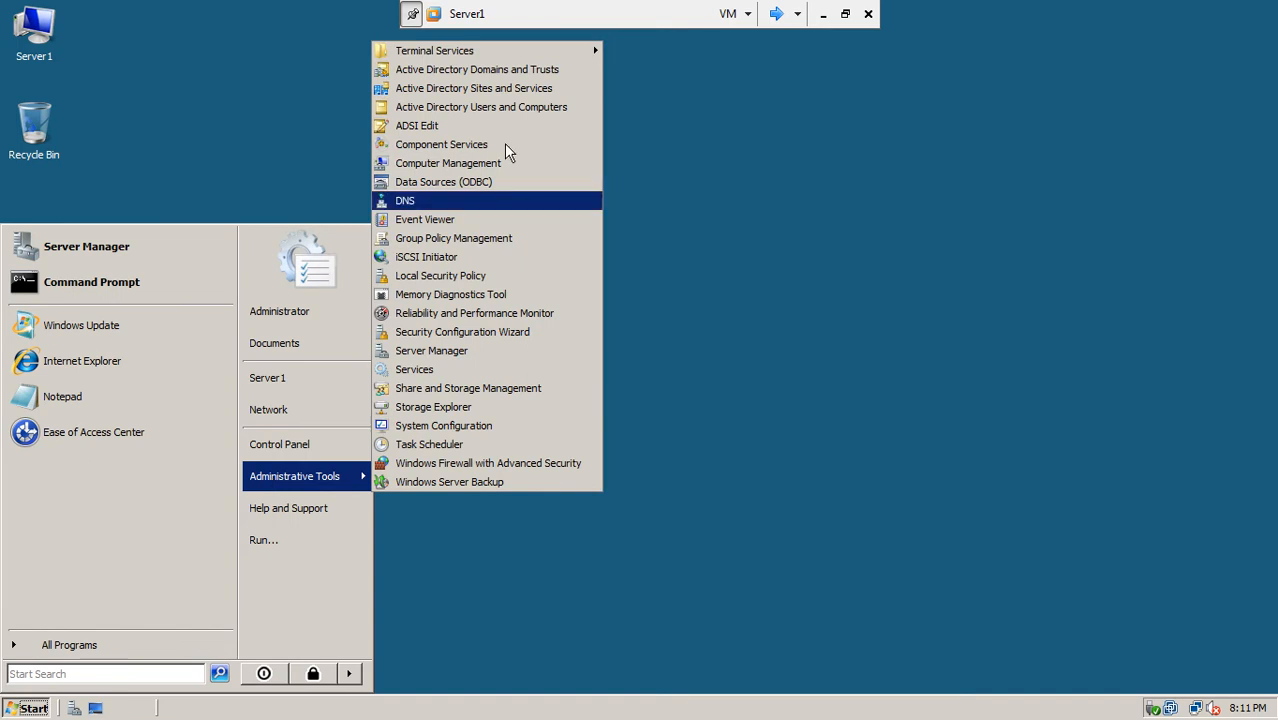
click(513, 107)
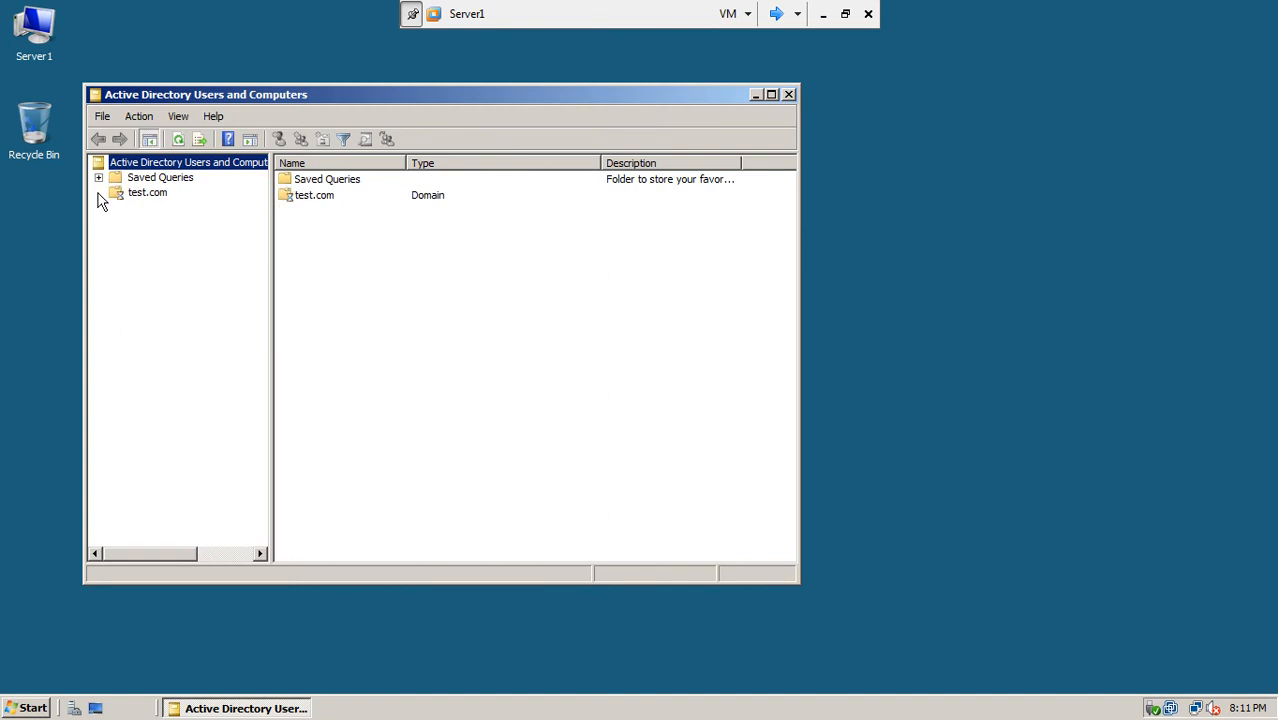
Step: Expand test.com > ISBOUs > ISBUsers, browse Managers, OPs and Sales, and point to New on Sales
click(98, 193)
click(116, 267)
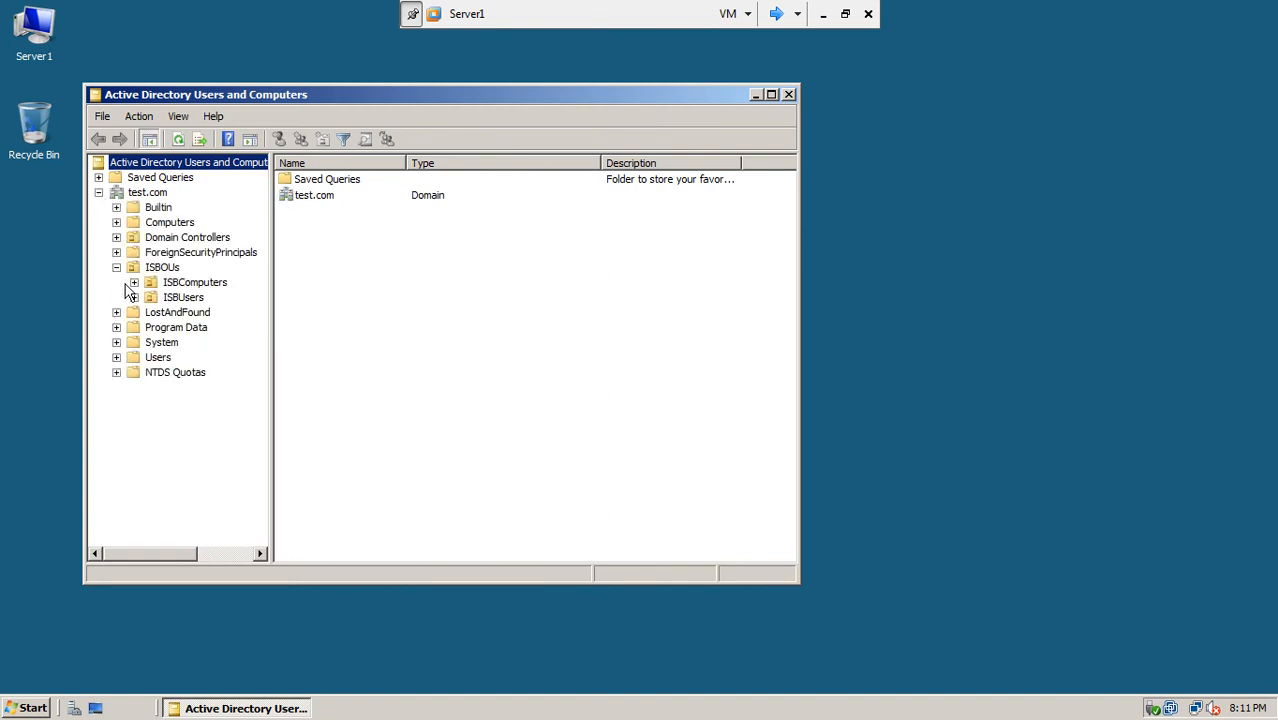
click(176, 298)
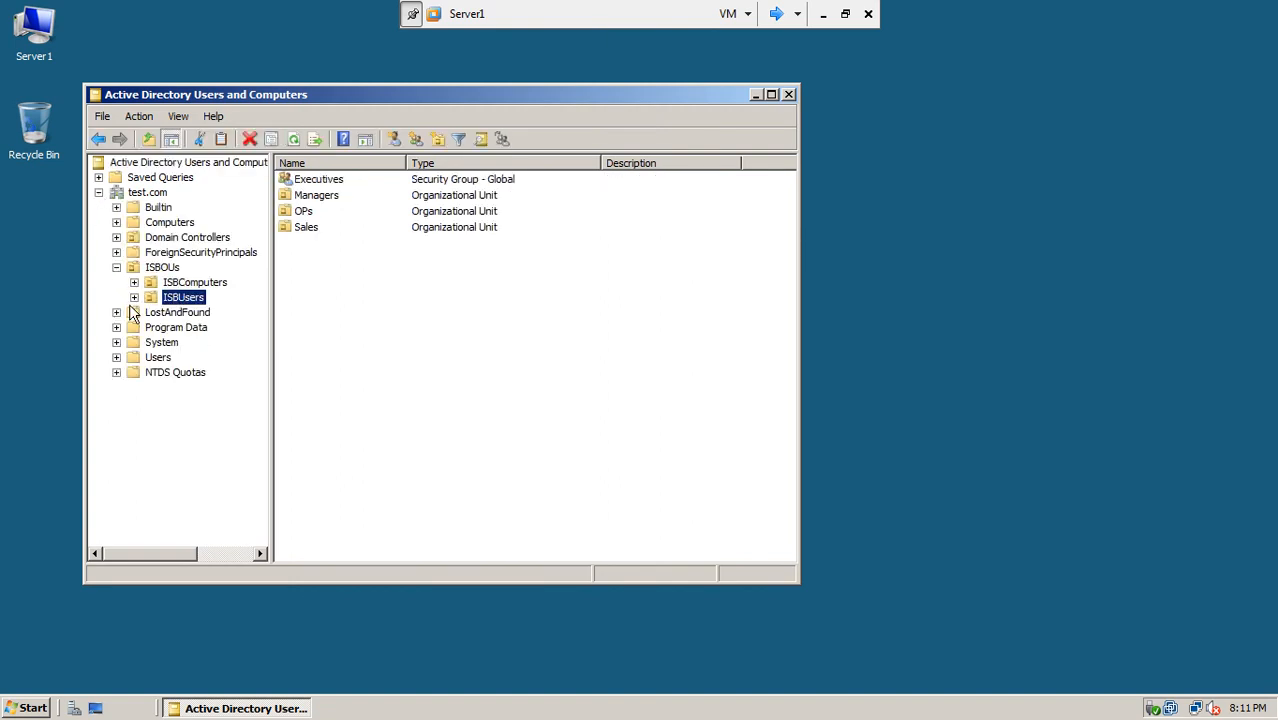
click(134, 298)
click(190, 284)
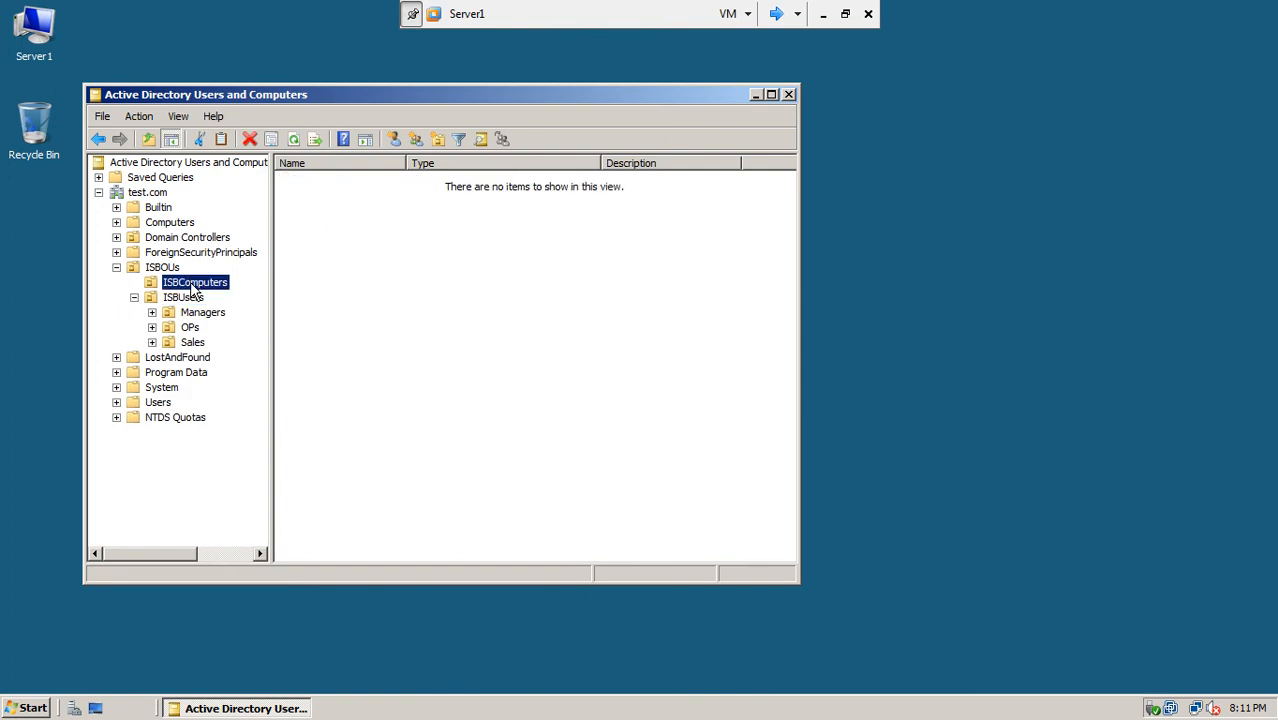
click(186, 297)
click(188, 313)
click(189, 329)
click(187, 354)
click(191, 343)
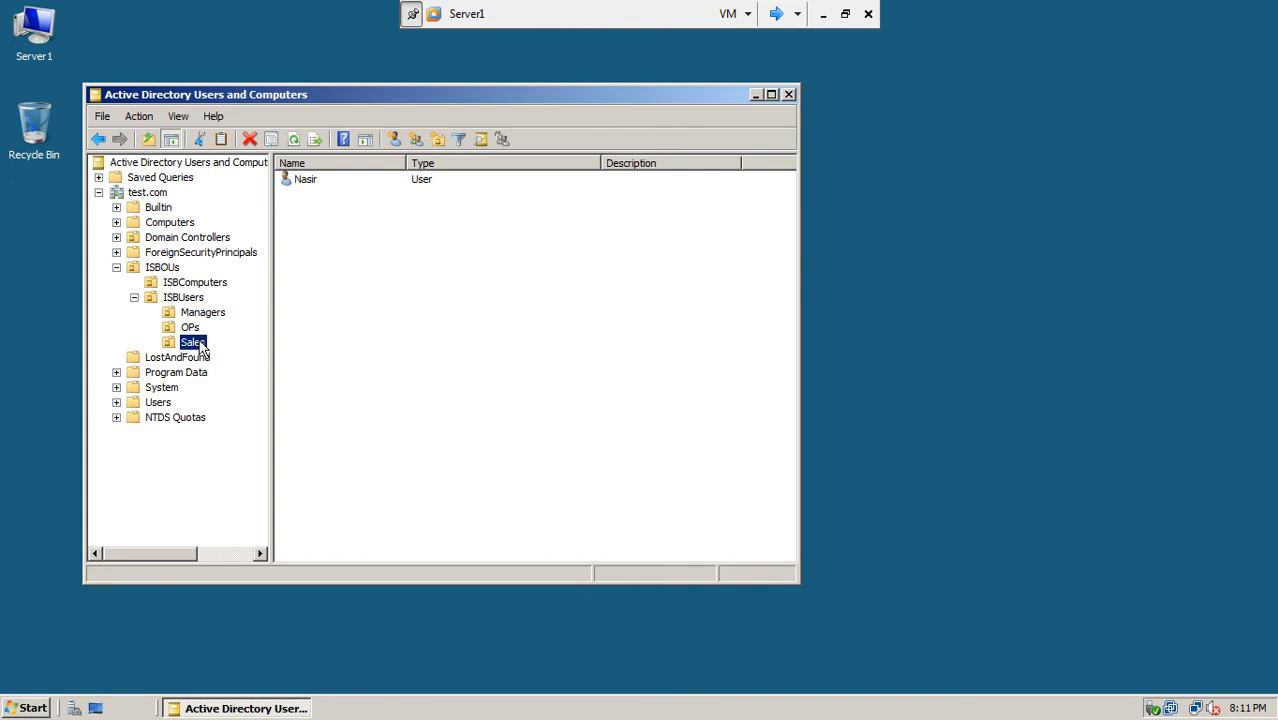
right_click(200, 346)
mouse_move(226, 407)
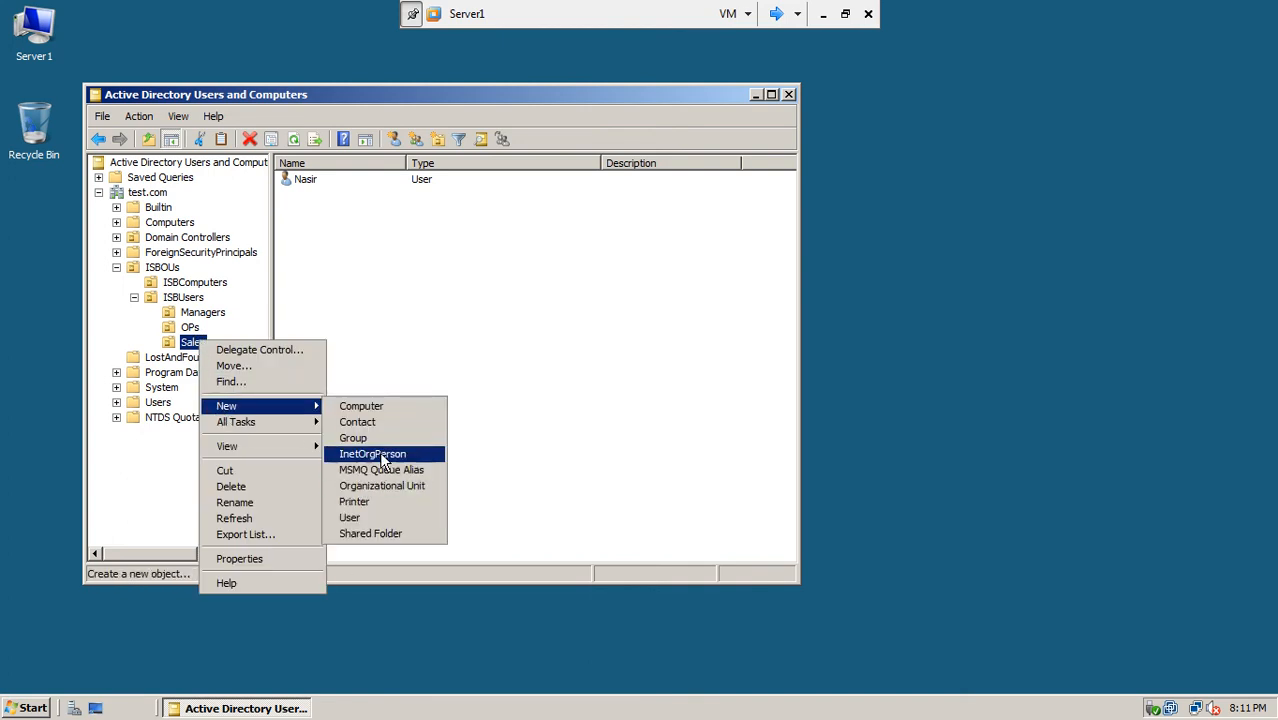
Step: Start a new user in Sales with a first name and logon name that is already in use
click(360, 519)
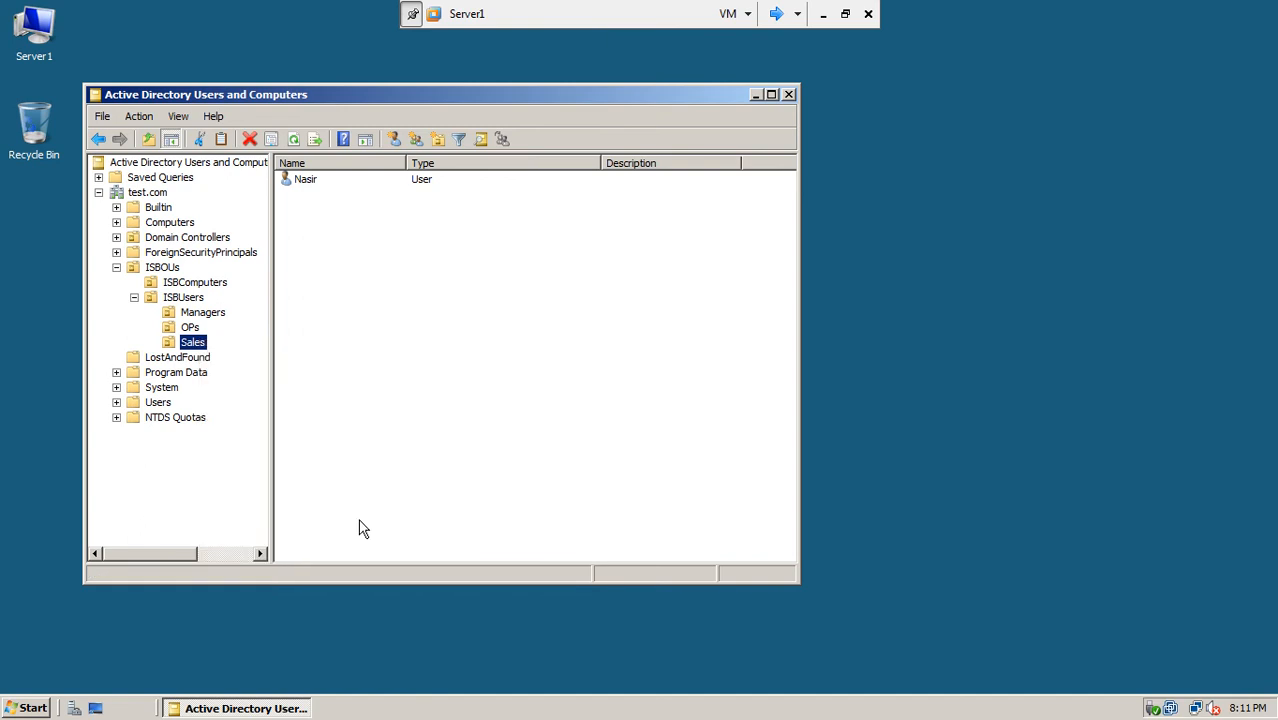
text(sleem)
click(245, 312)
text(saleem)
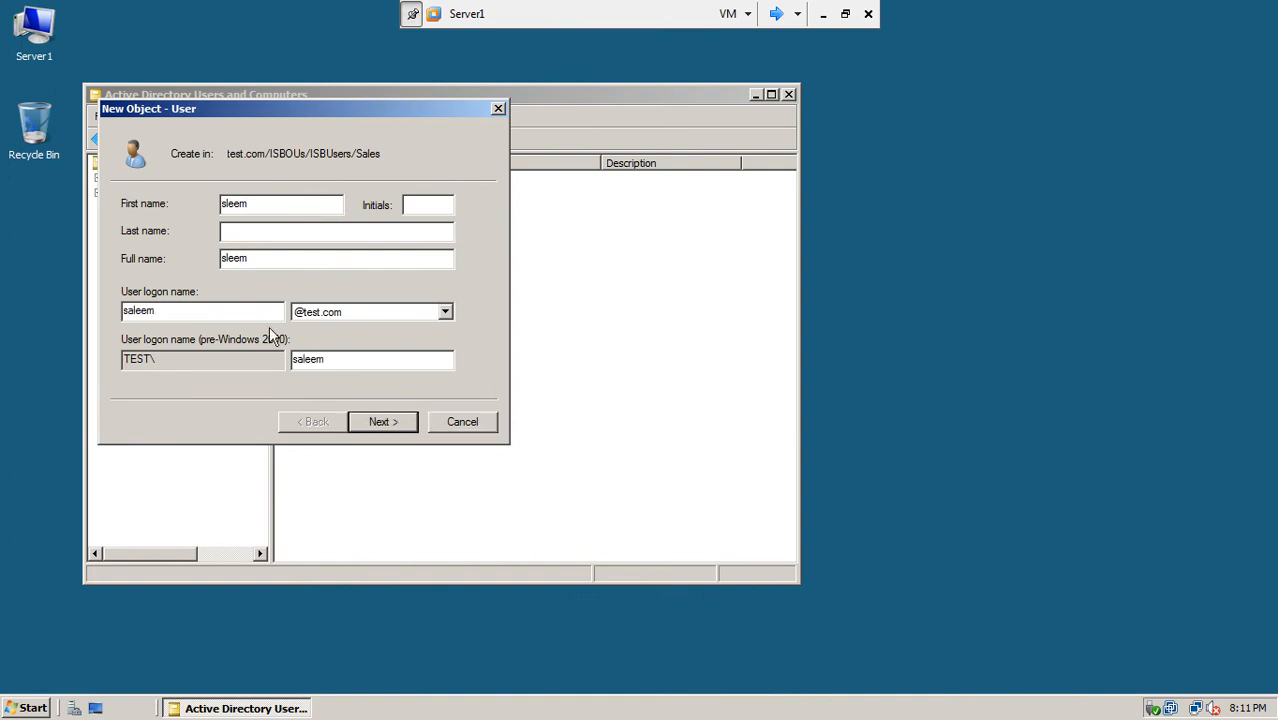
click(356, 420)
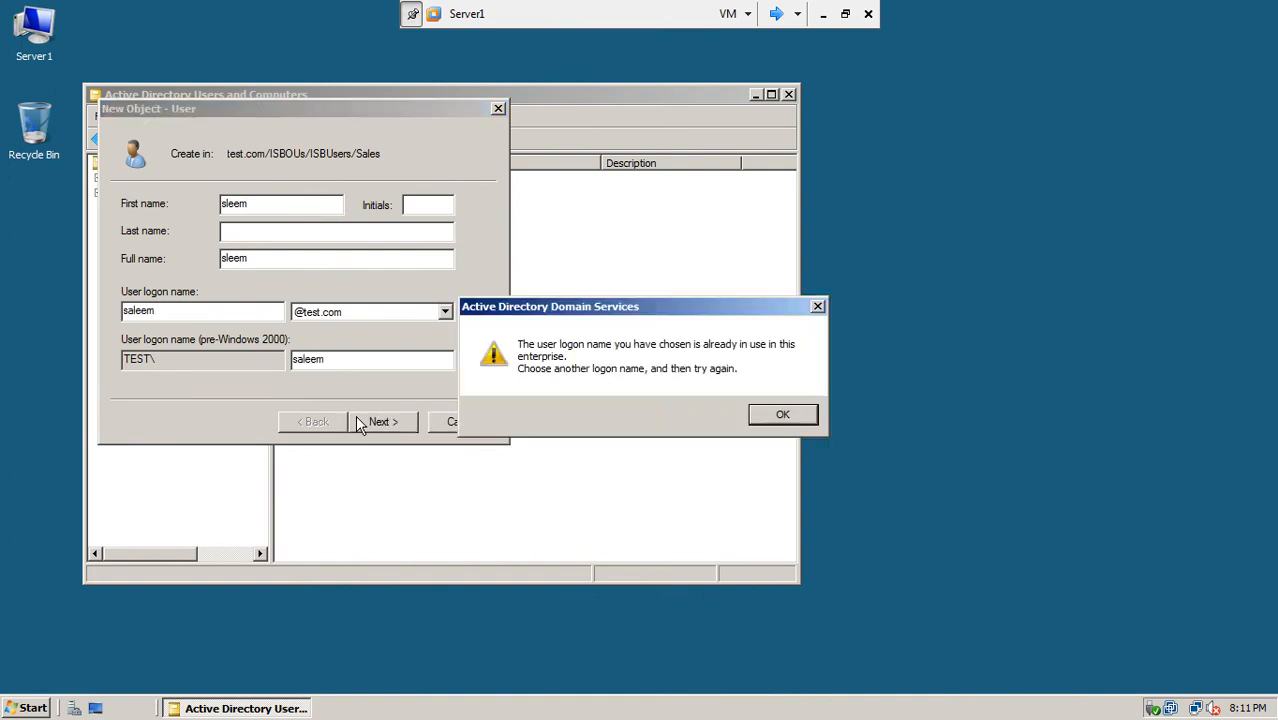
click(783, 414)
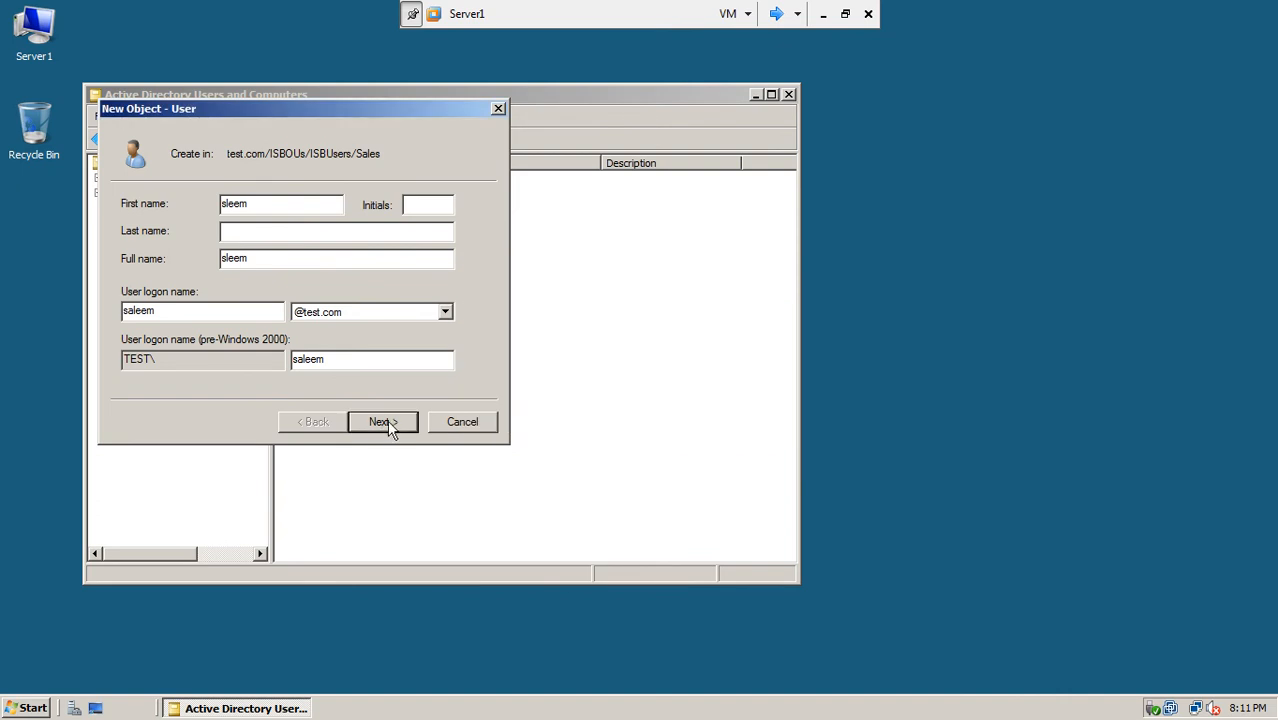
click(392, 425)
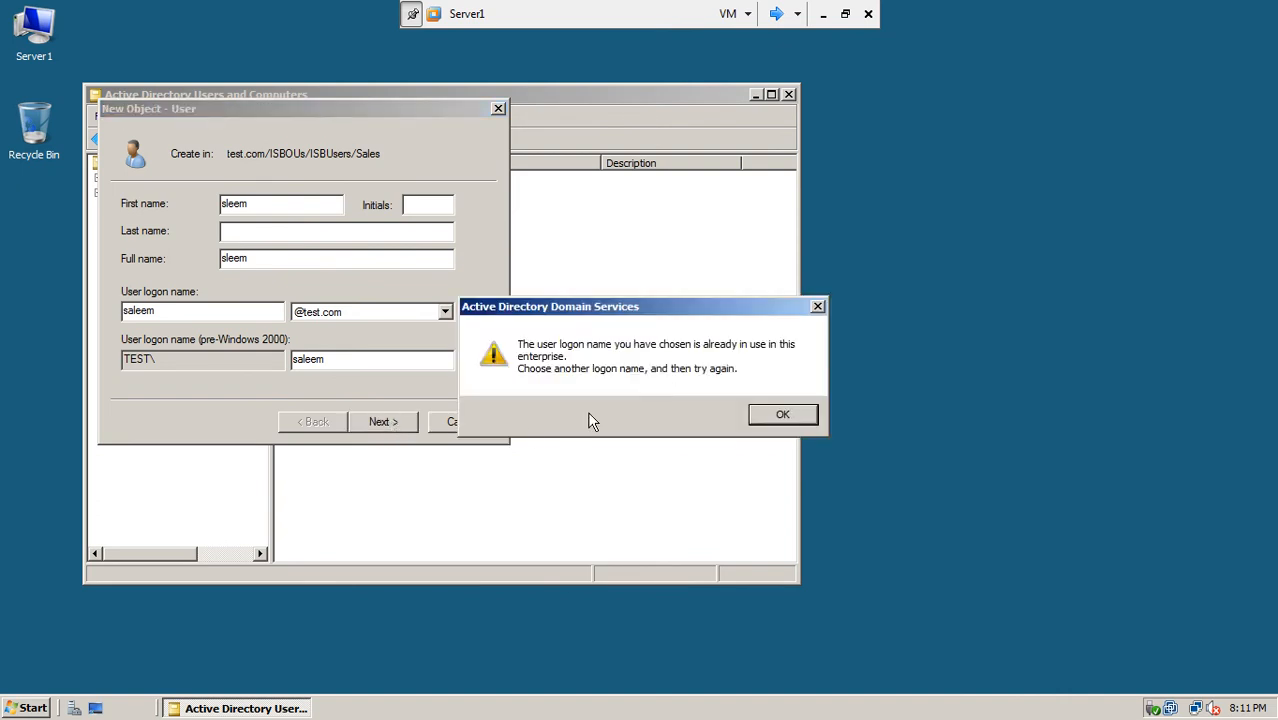
click(782, 414)
Step: Replace the first name and logon name with a different, unused user name
drag(265, 204, 77, 244)
text(nasir)
key(BackSpace)
key(BackSpace)
key(BackSpace)
key(BackSpace)
key(BackSpace)
text(nasir)
drag(281, 108, 622, 286)
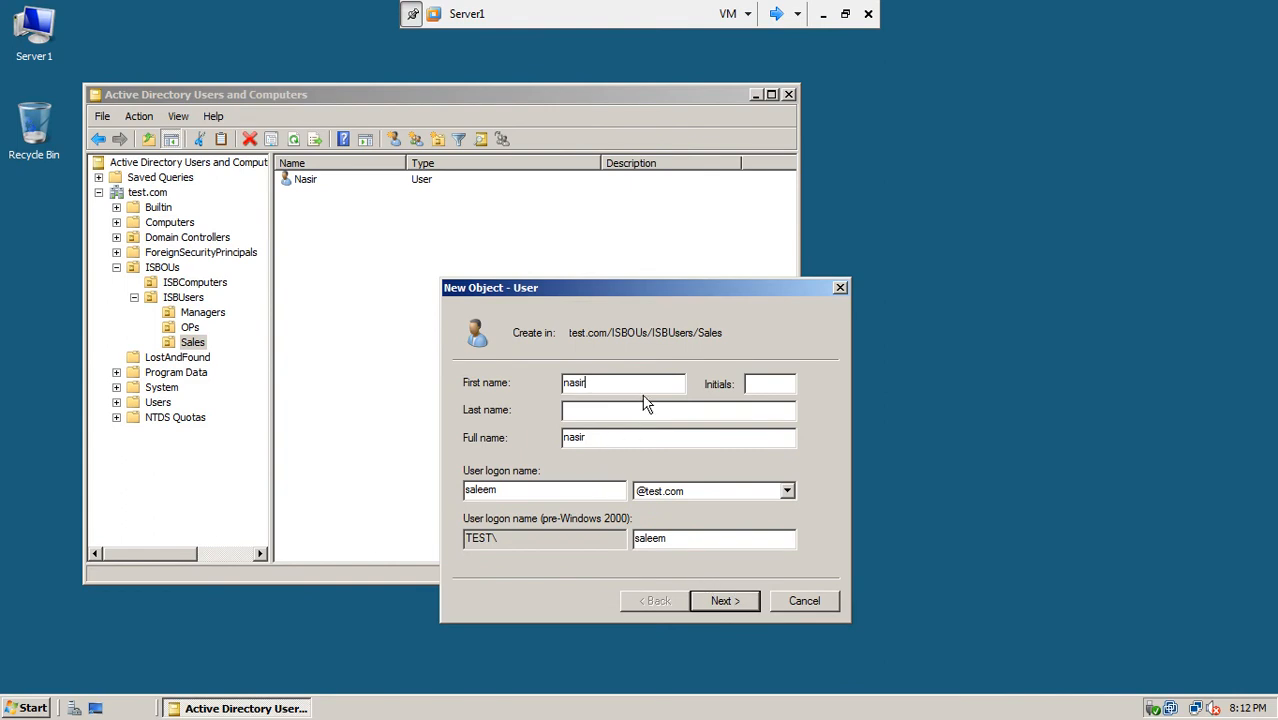
drag(648, 386, 518, 397)
text(asad)
drag(516, 495, 379, 499)
text(asad)
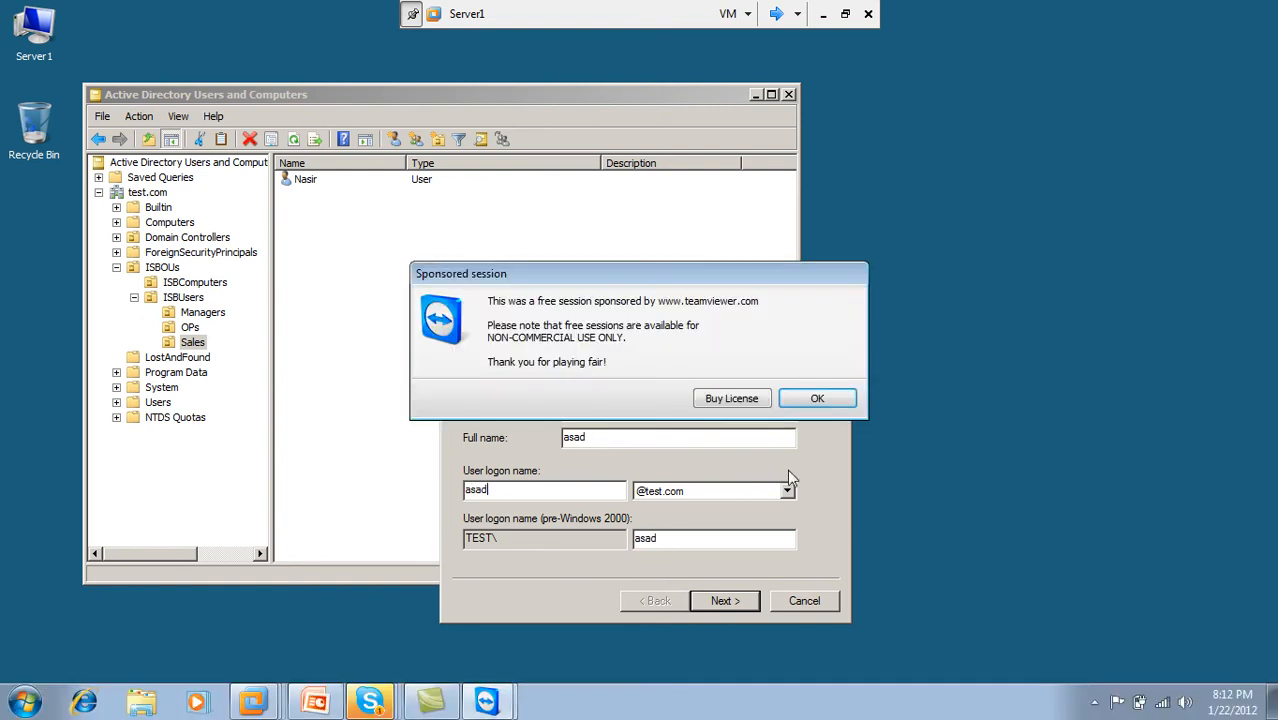
click(818, 399)
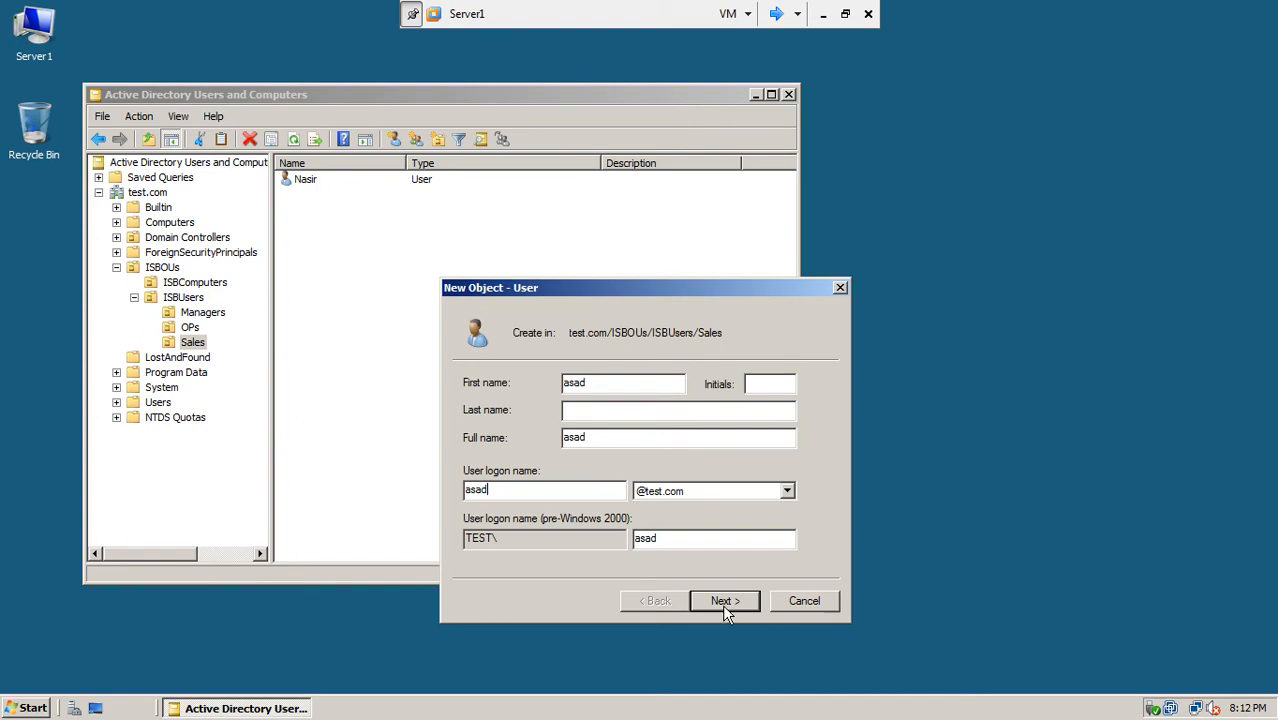
Step: Enter and confirm the new user's password
click(722, 604)
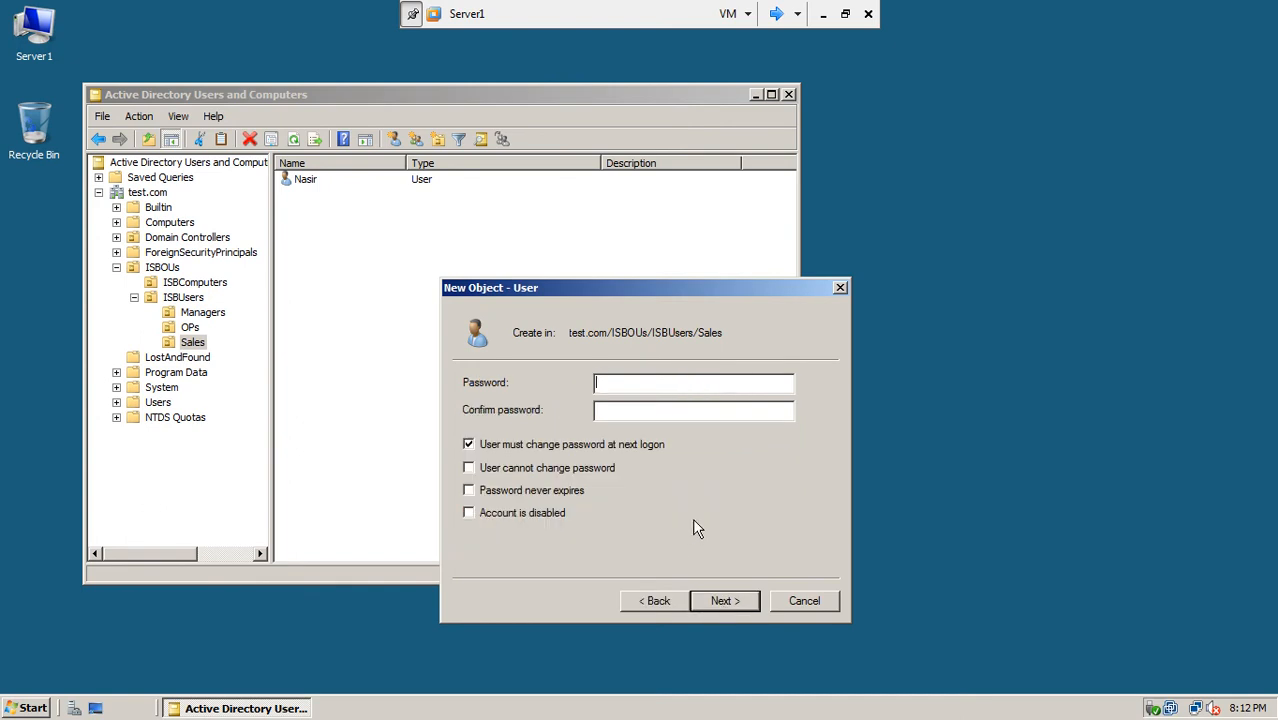
text(***)
drag(665, 387, 529, 410)
text(*******)
click(605, 409)
text(*******)
Step: Make the password unchangeable and never-expiring, finish creating the user, and minimize the VM
click(556, 446)
click(533, 466)
click(532, 489)
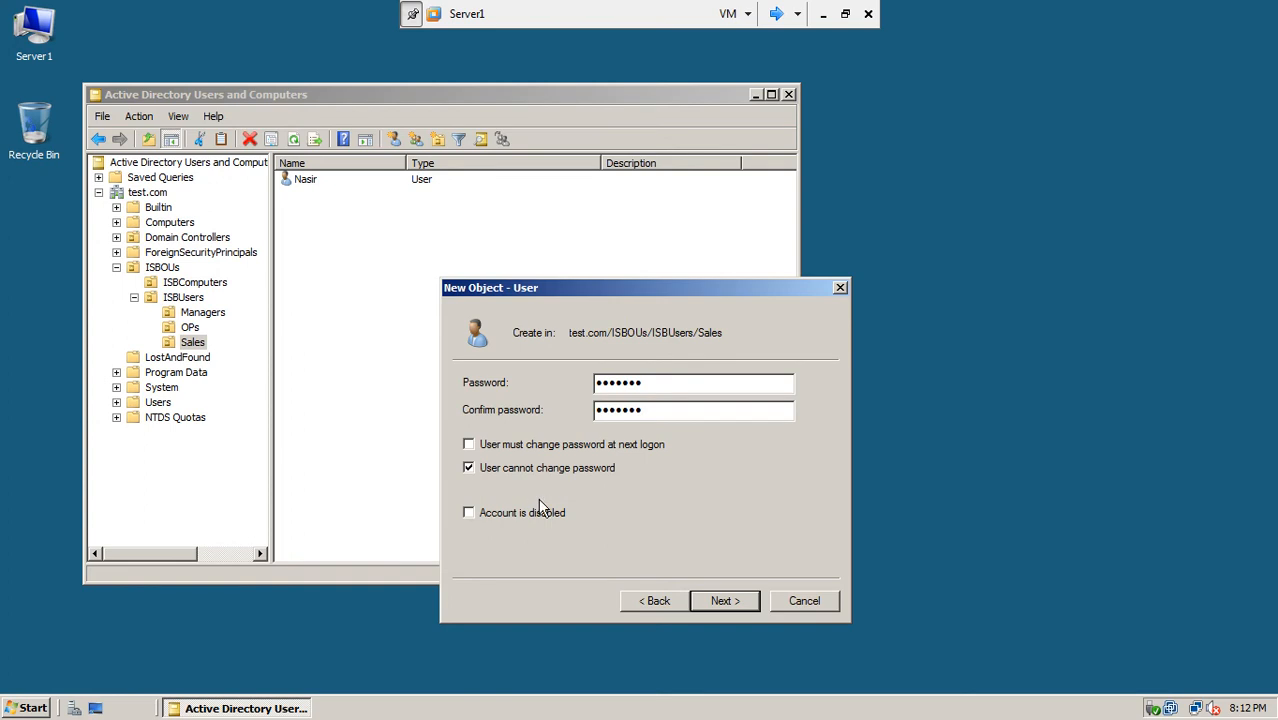
click(723, 600)
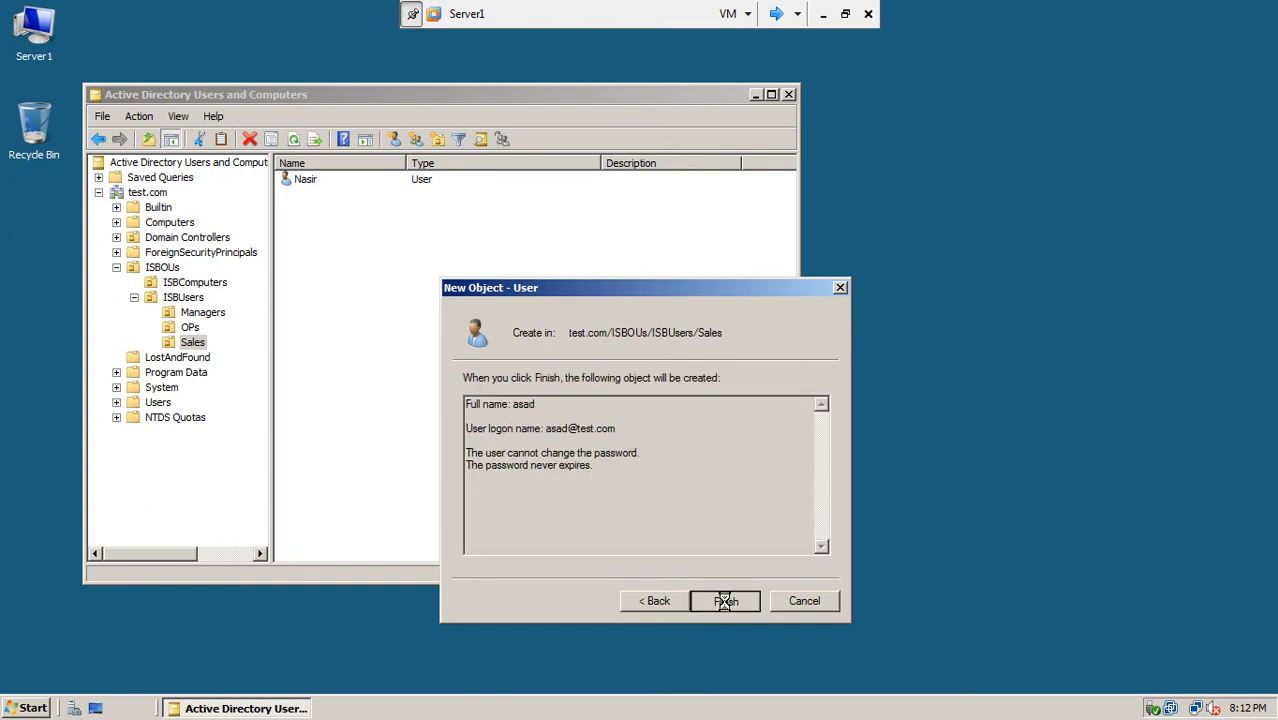
click(726, 600)
click(821, 14)
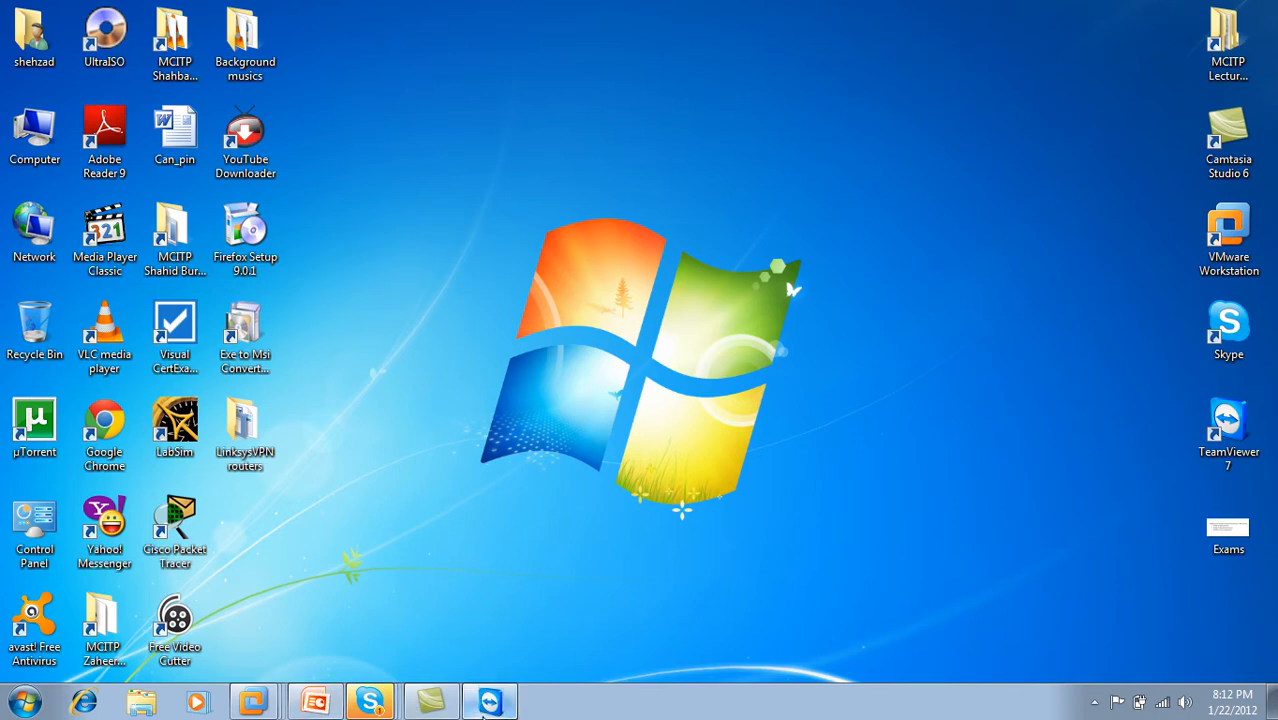
Step: Collapse the TeamViewer session panel and switch to Server1 from the VMware jump list
click(489, 701)
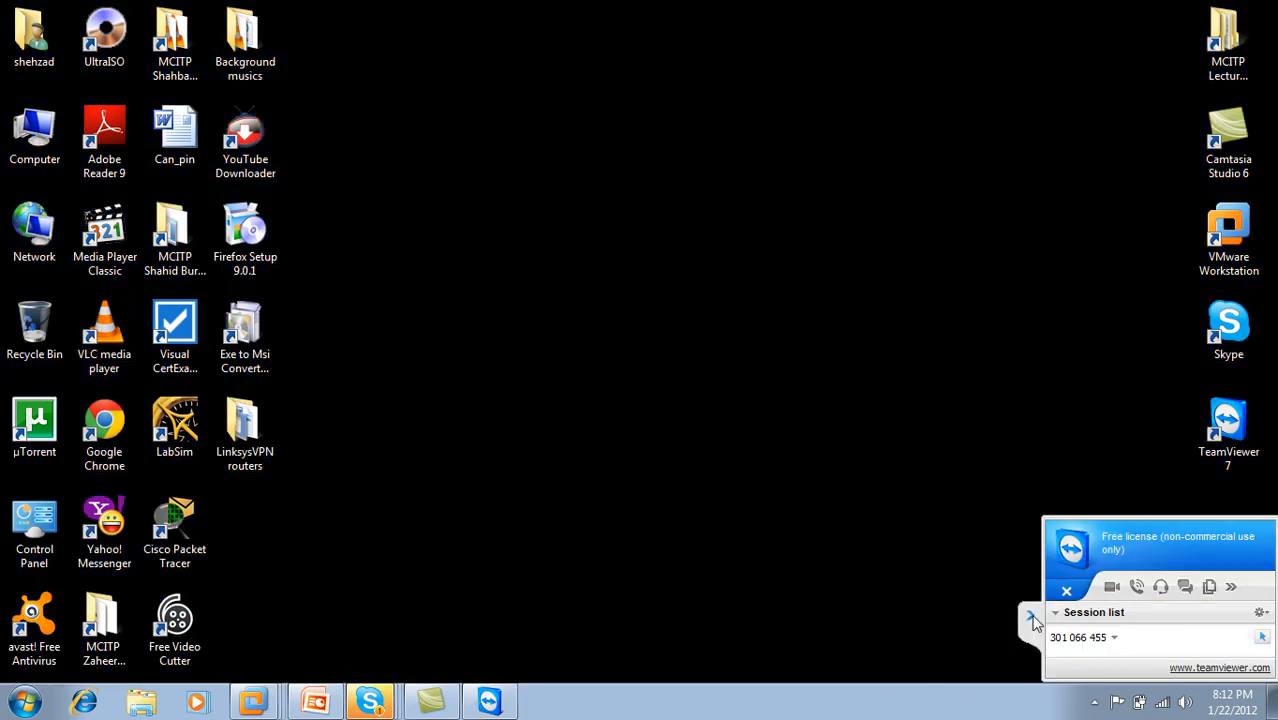
click(1031, 620)
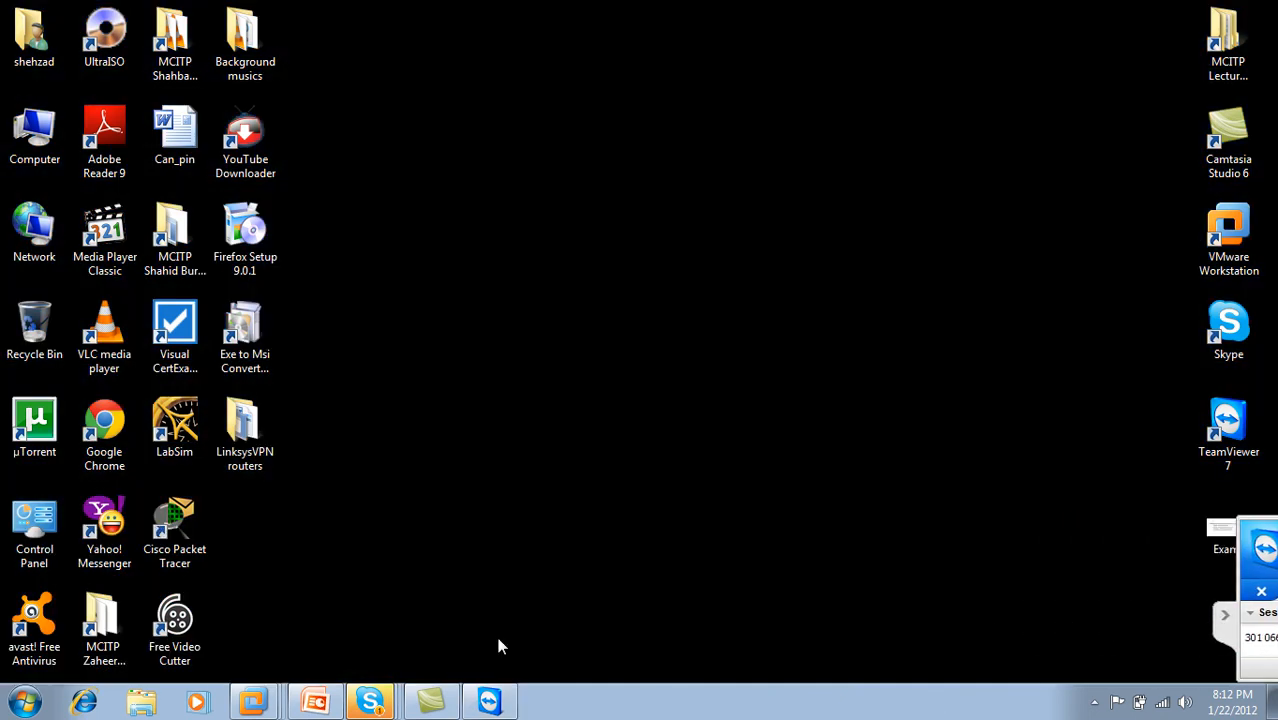
right_click(254, 708)
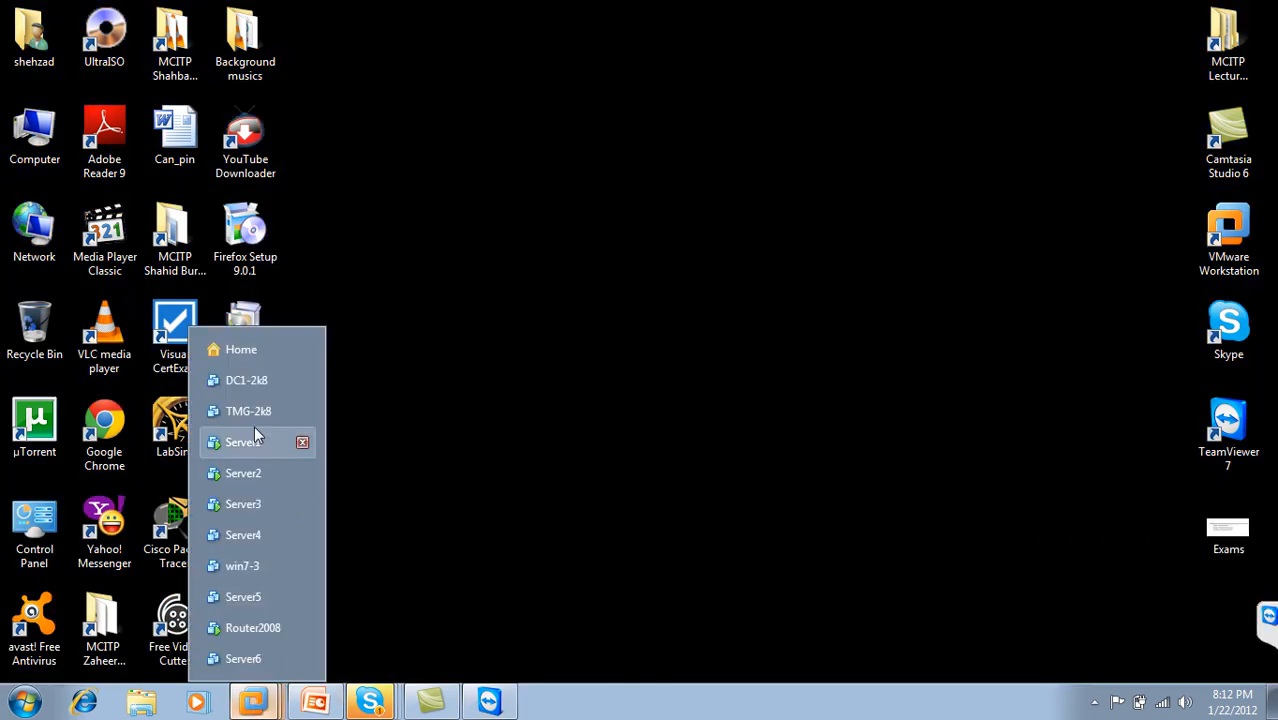
click(255, 440)
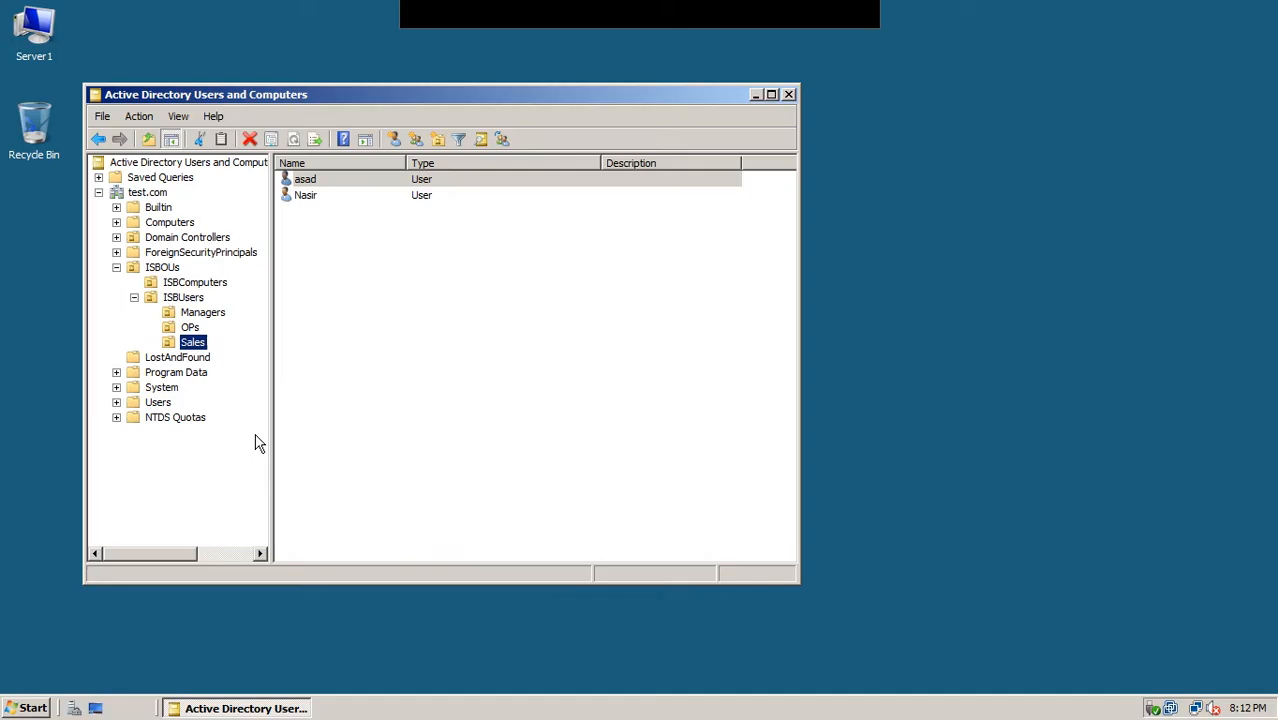
Step: Check the two users in the Sales OU, then open Server1's Computer window
click(328, 187)
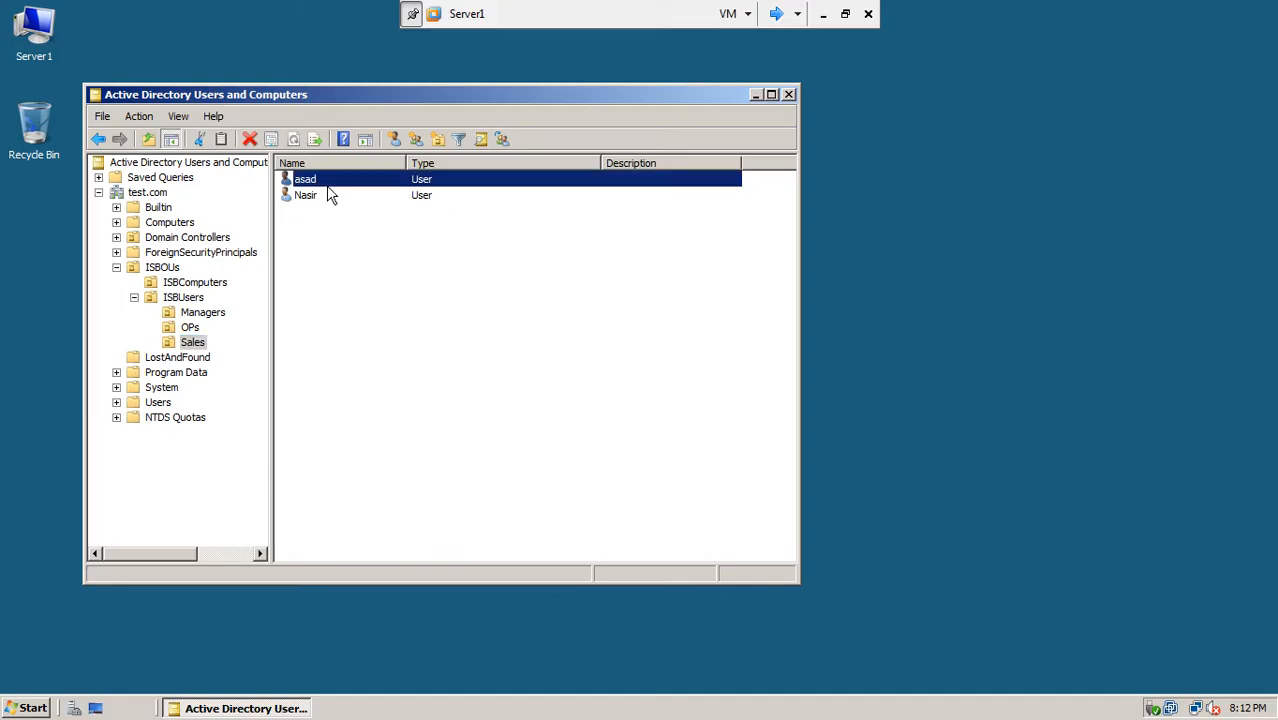
click(320, 202)
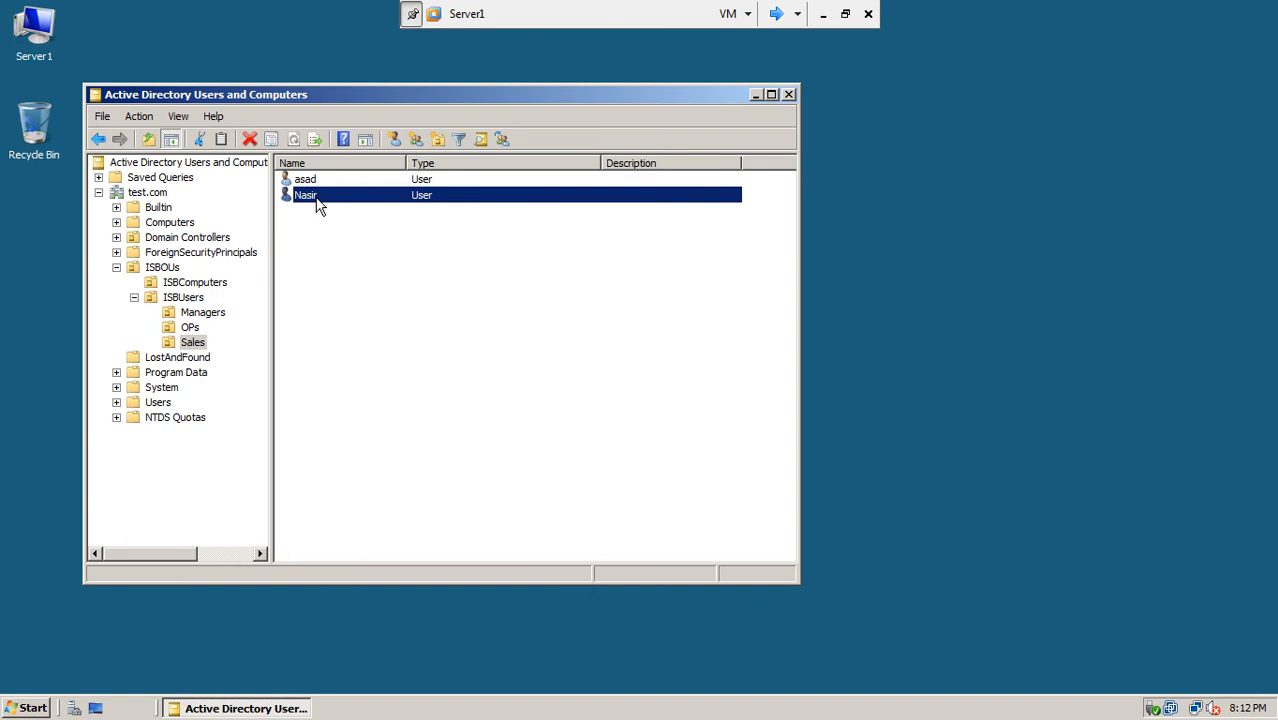
click(195, 345)
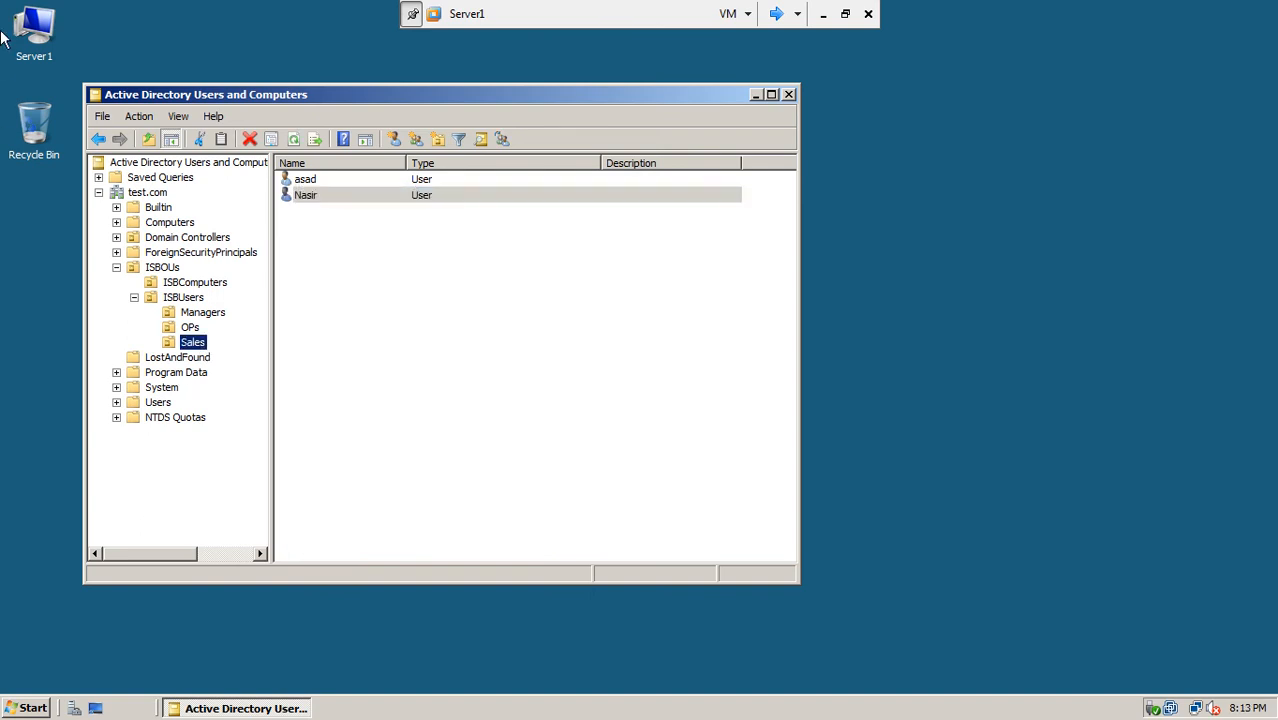
double_click(44, 30)
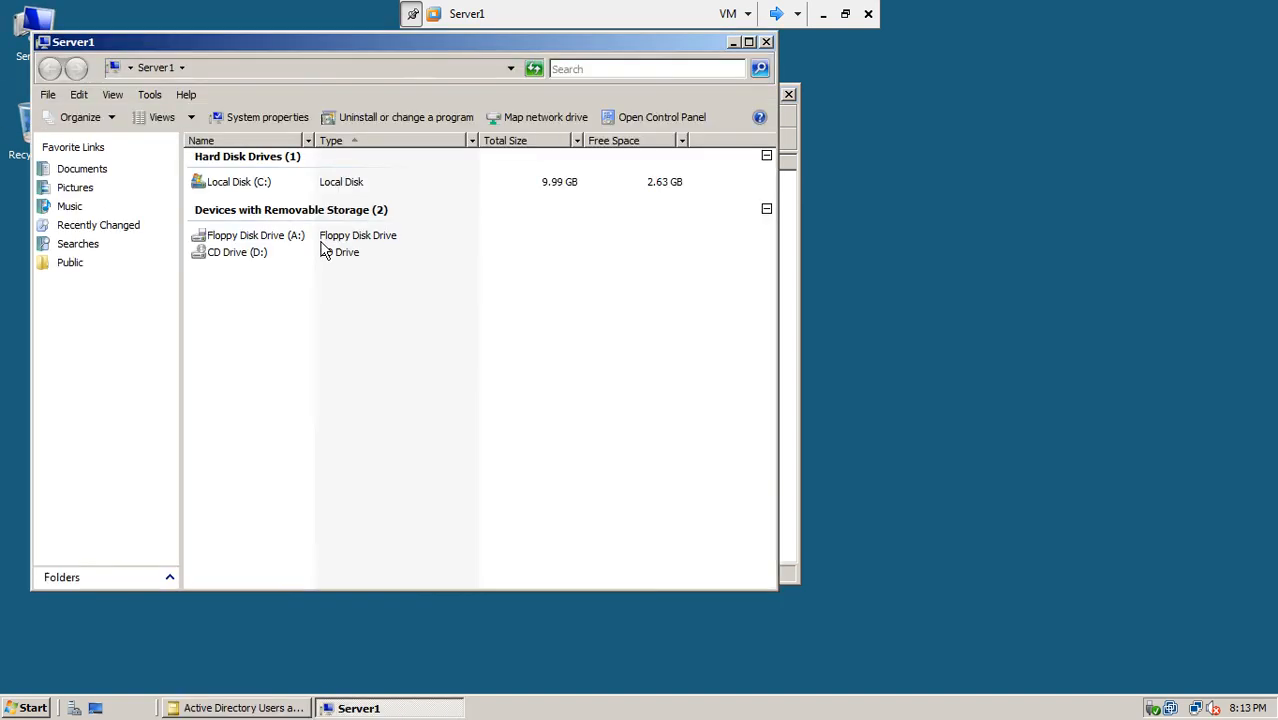
Step: Create a folder named SalesDox on Local Disk (C:) and open it
double_click(252, 178)
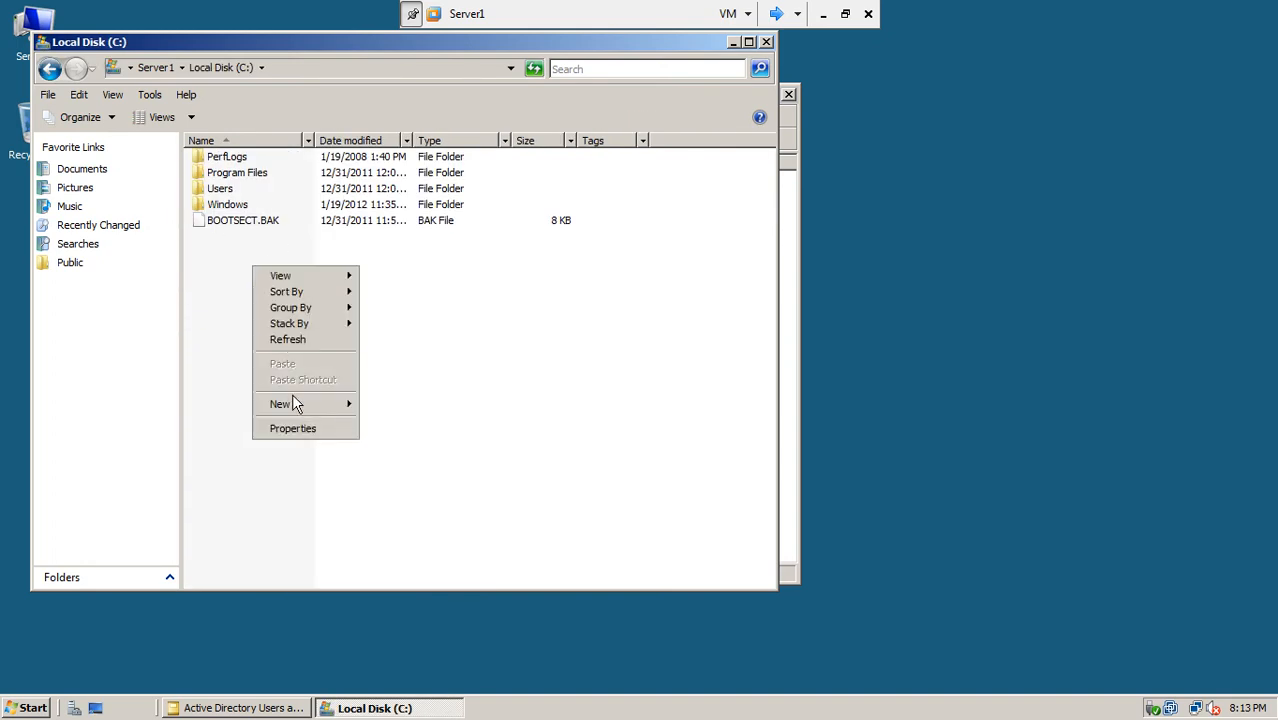
mouse_move(297, 410)
click(369, 404)
text(Sales)
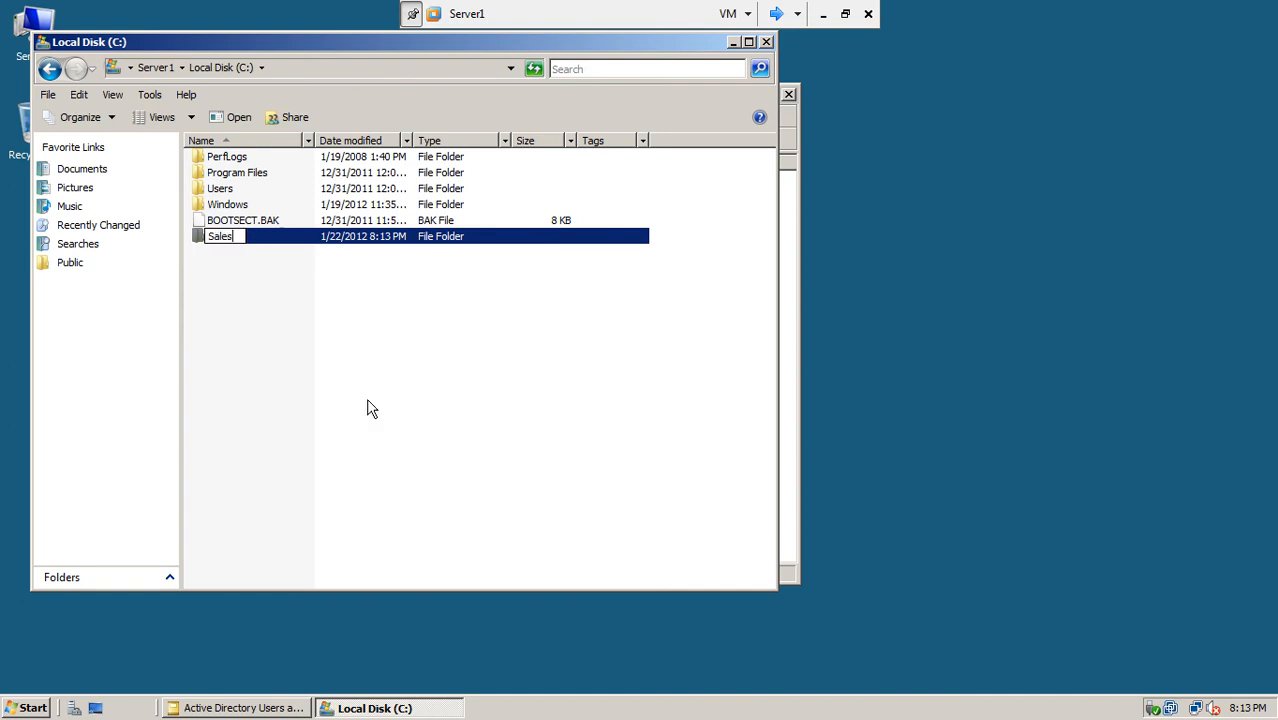
text(Dox)
click(338, 372)
click(230, 239)
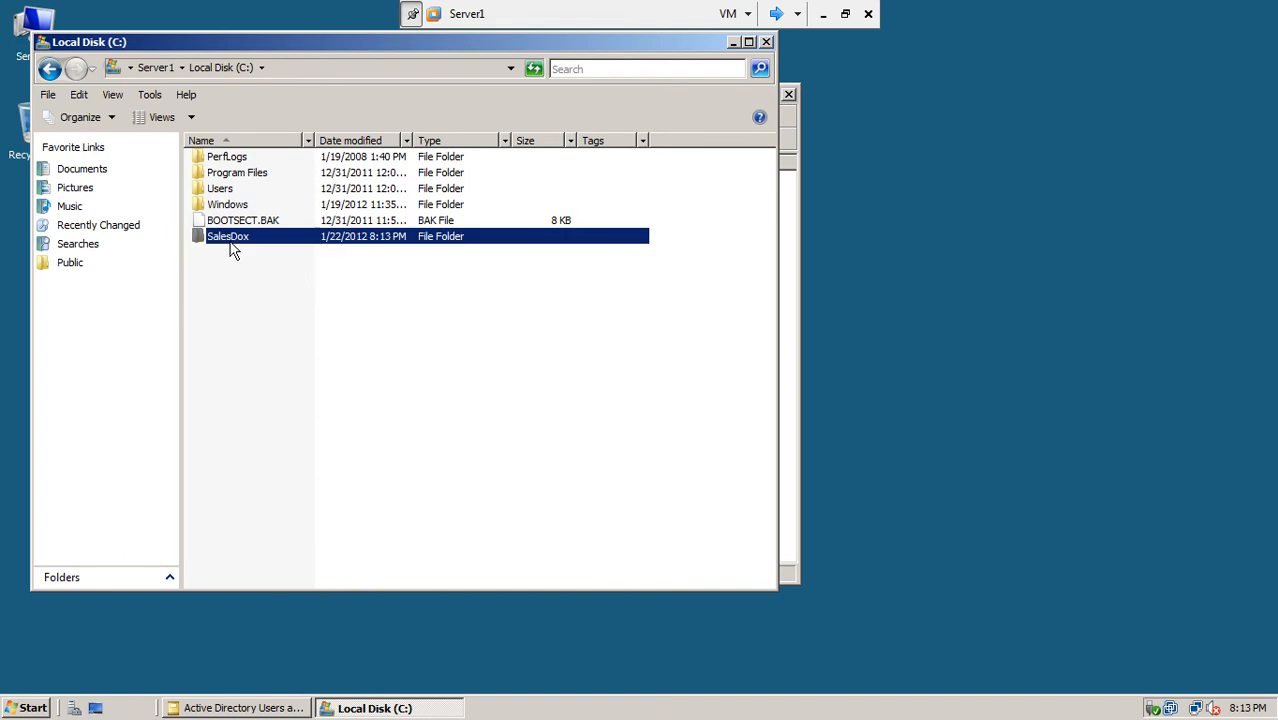
click(229, 239)
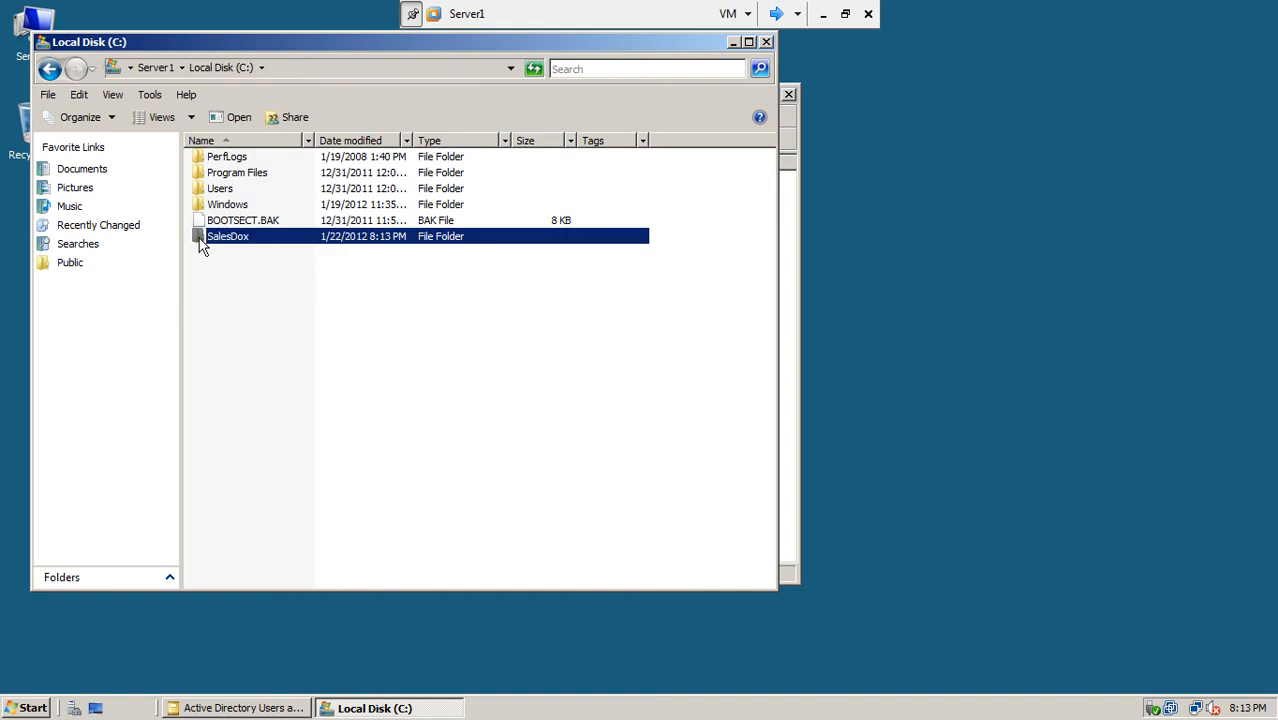
double_click(200, 240)
Step: Add a text document named 'sales file year 2011' in SalesDox
right_click(220, 220)
mouse_move(269, 397)
click(468, 491)
text(ss)
key(BackSpace)
text(ales)
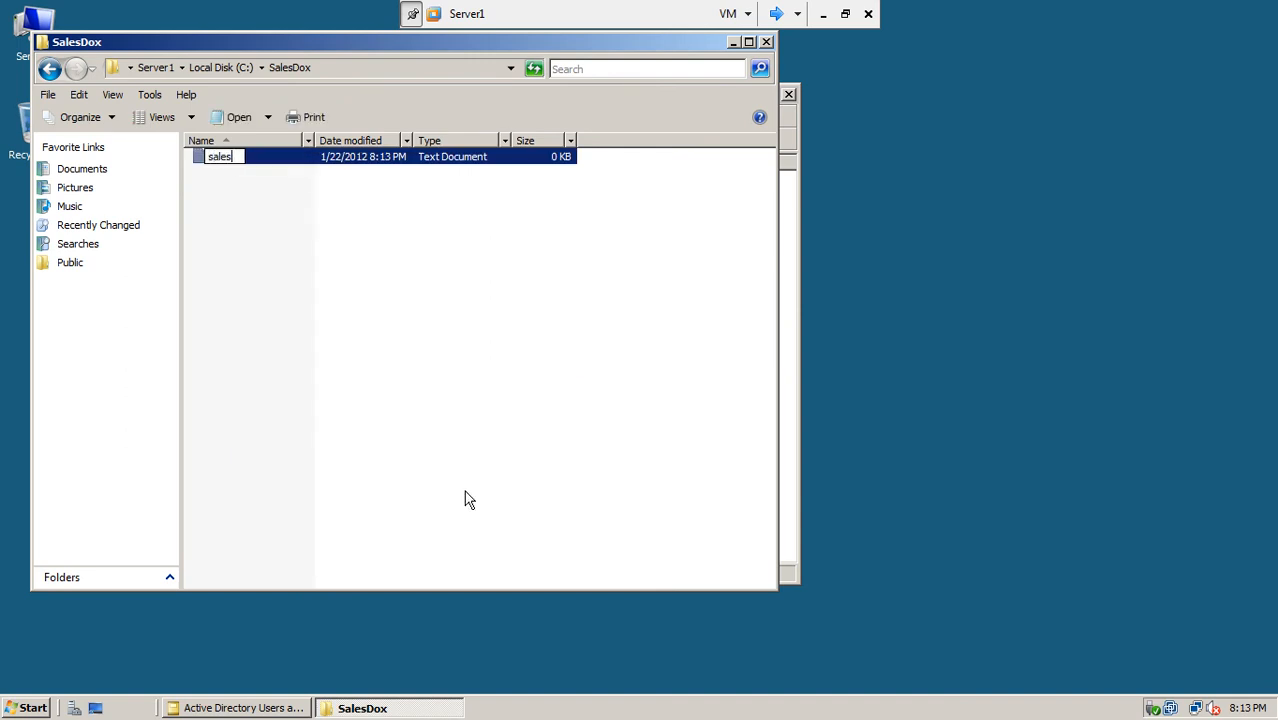
text( file year 2011)
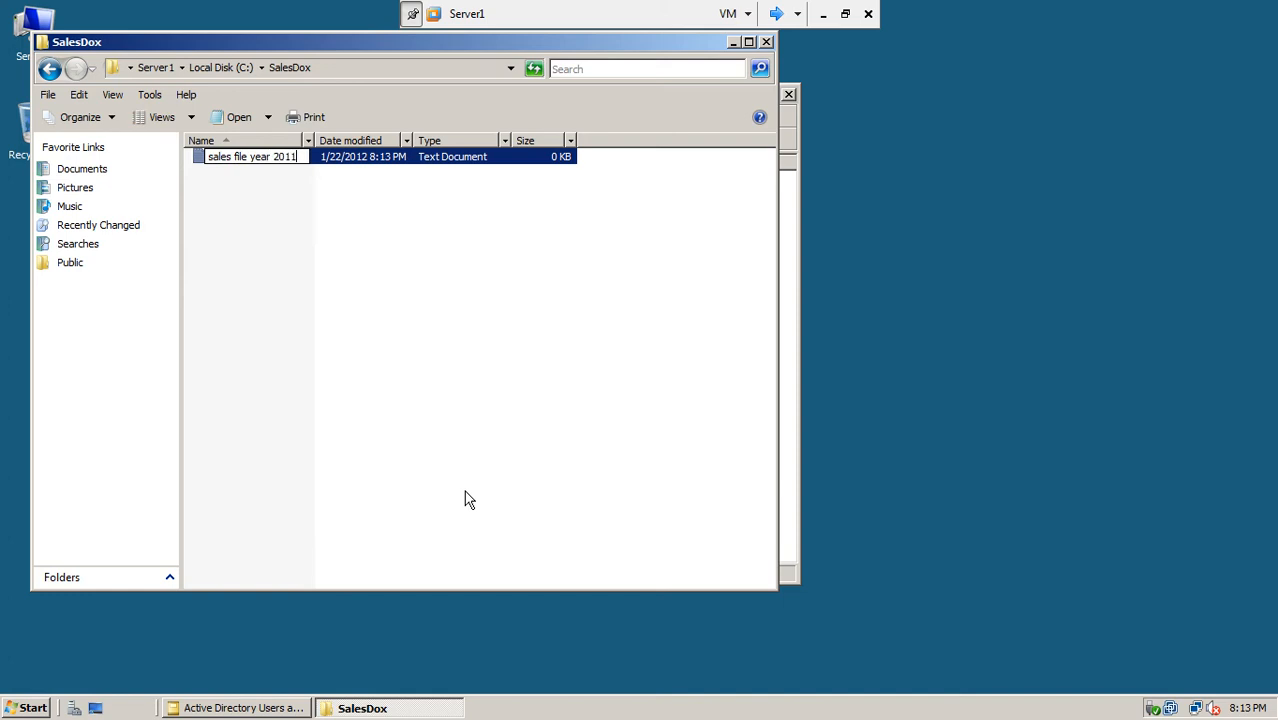
click(357, 322)
Step: Add a second text document named 'sales records', then close the folder window
right_click(271, 225)
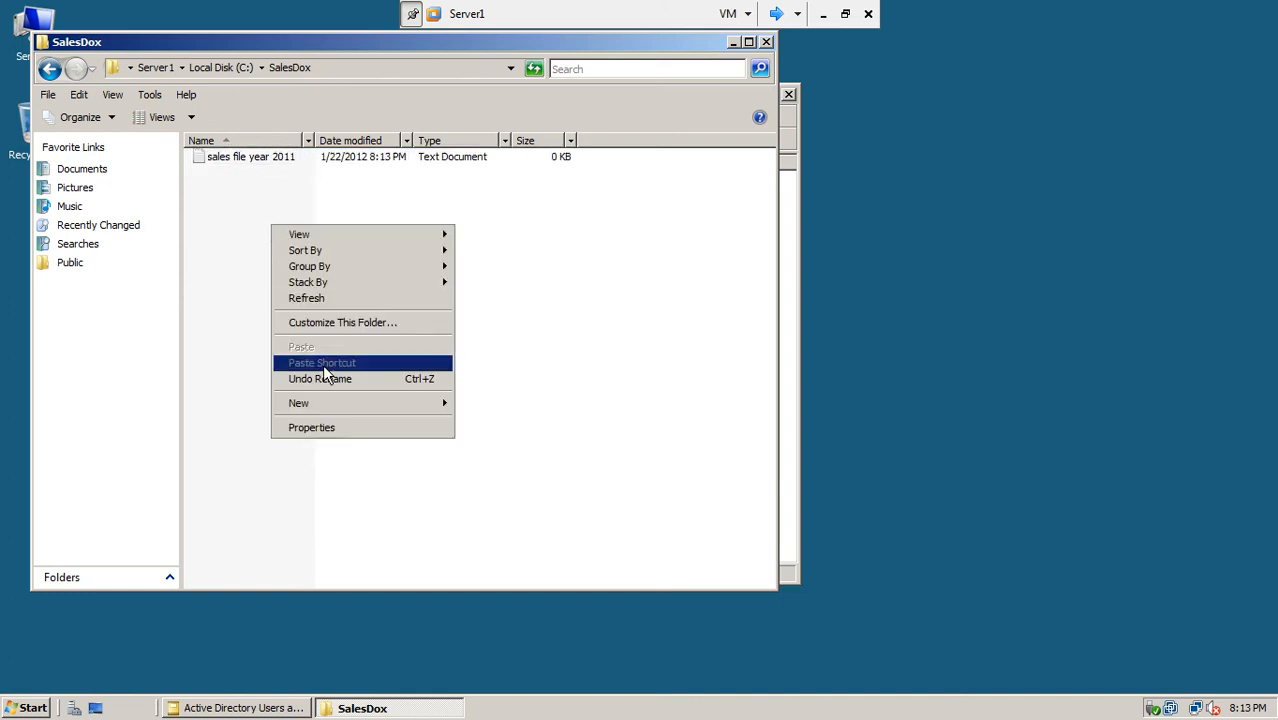
mouse_move(331, 410)
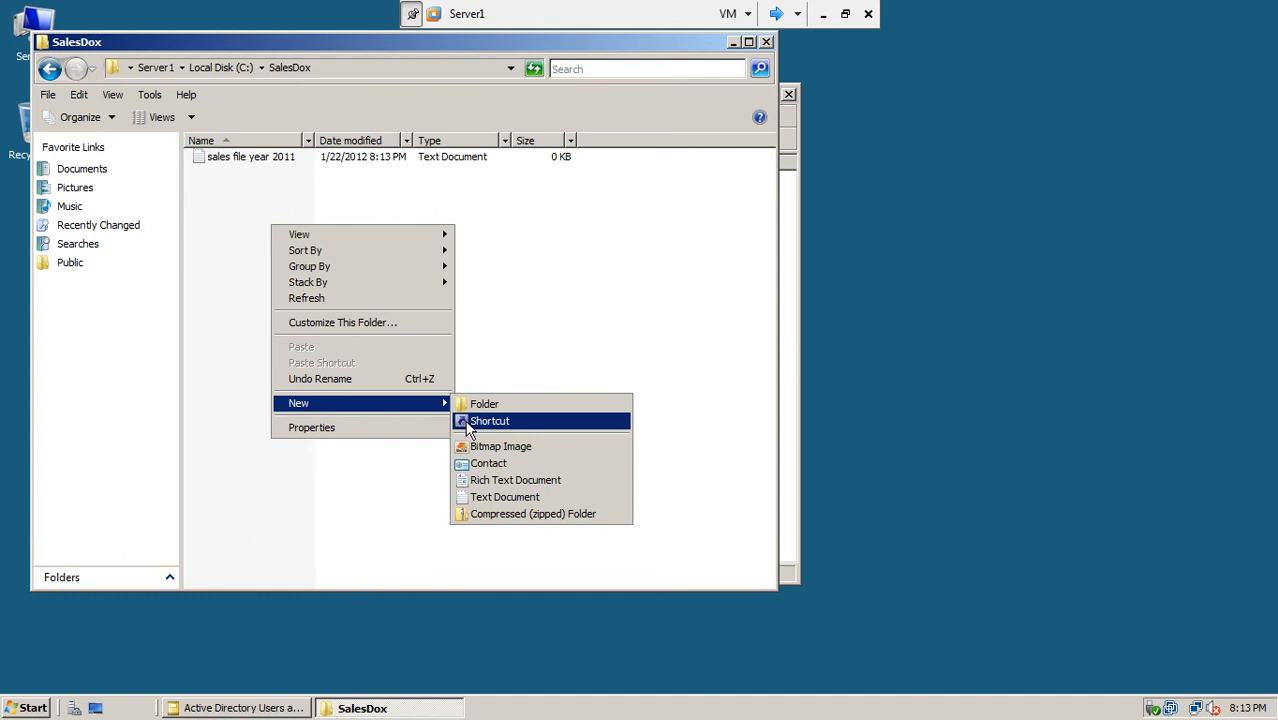
click(490, 498)
text(sales)
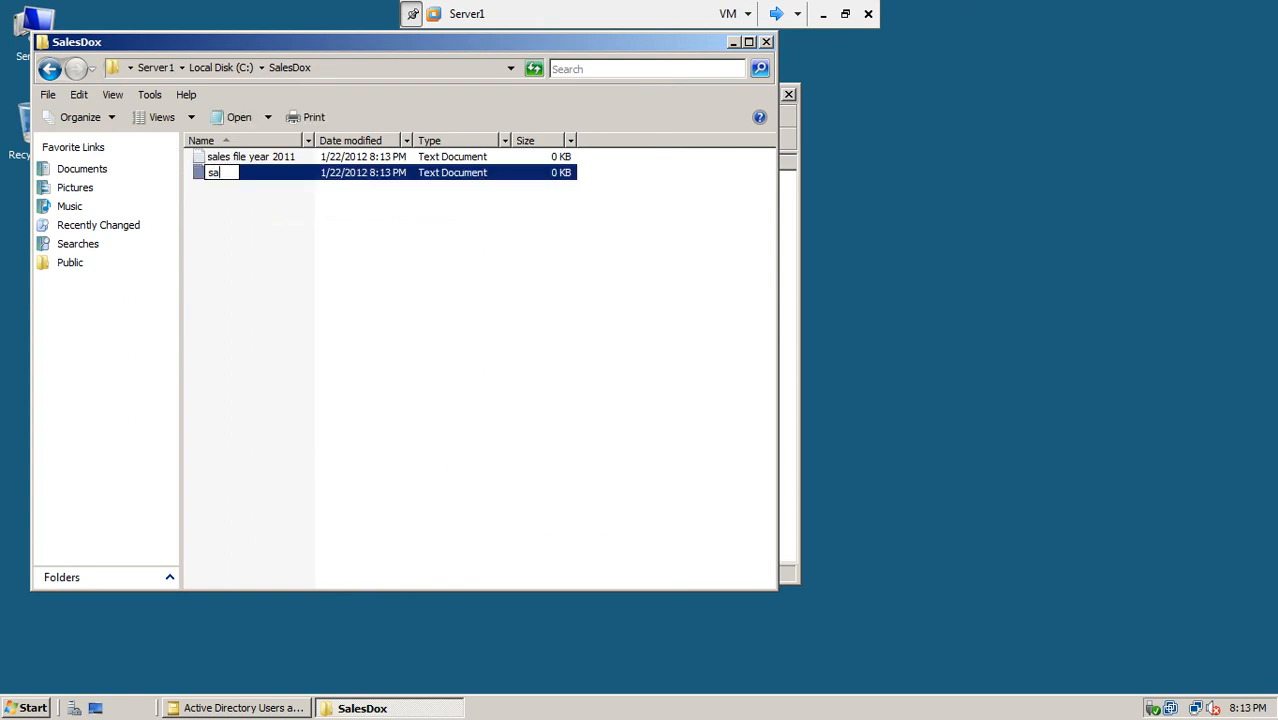
key(BackSpace)
key(BackSpace)
key(BackSpace)
text(es records)
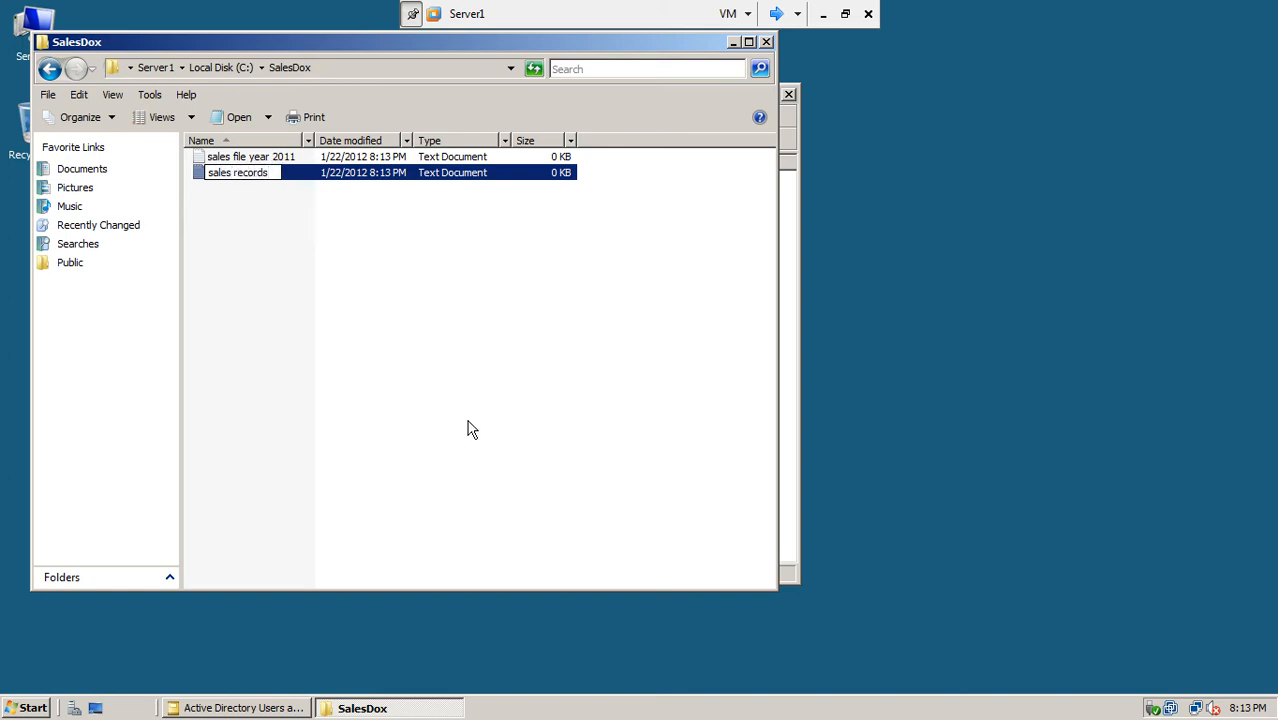
click(456, 354)
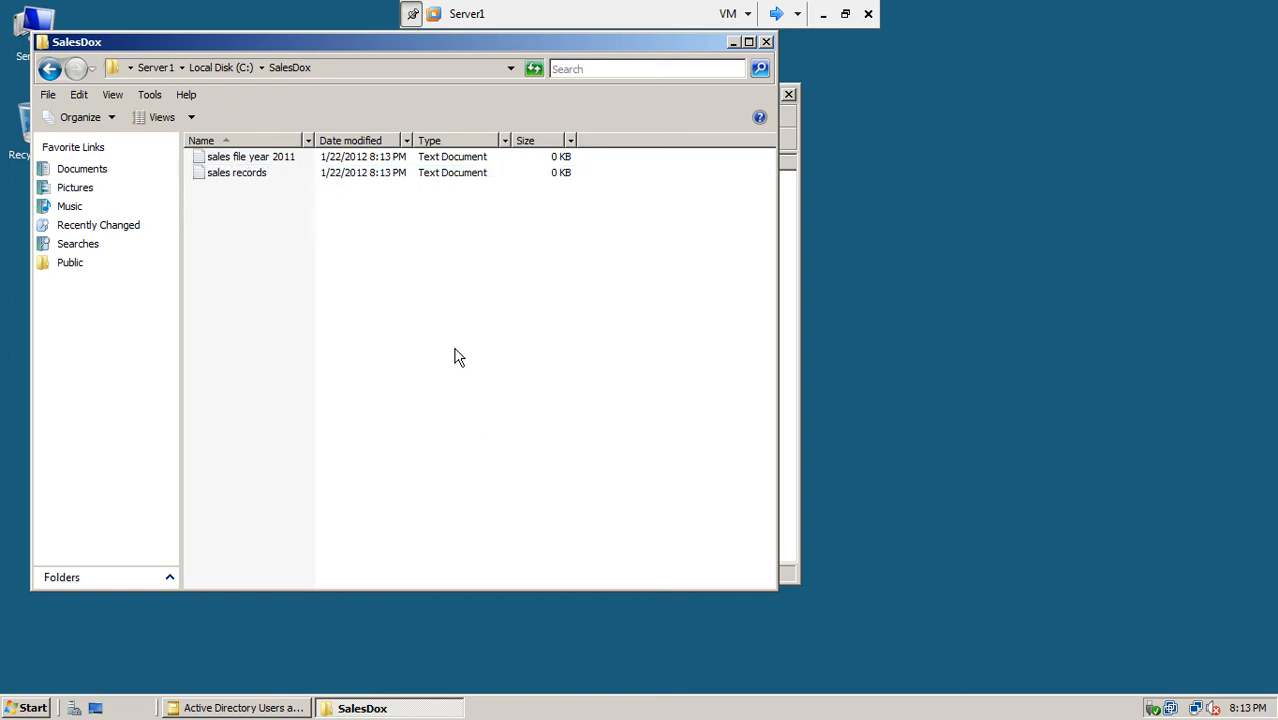
click(766, 42)
click(487, 257)
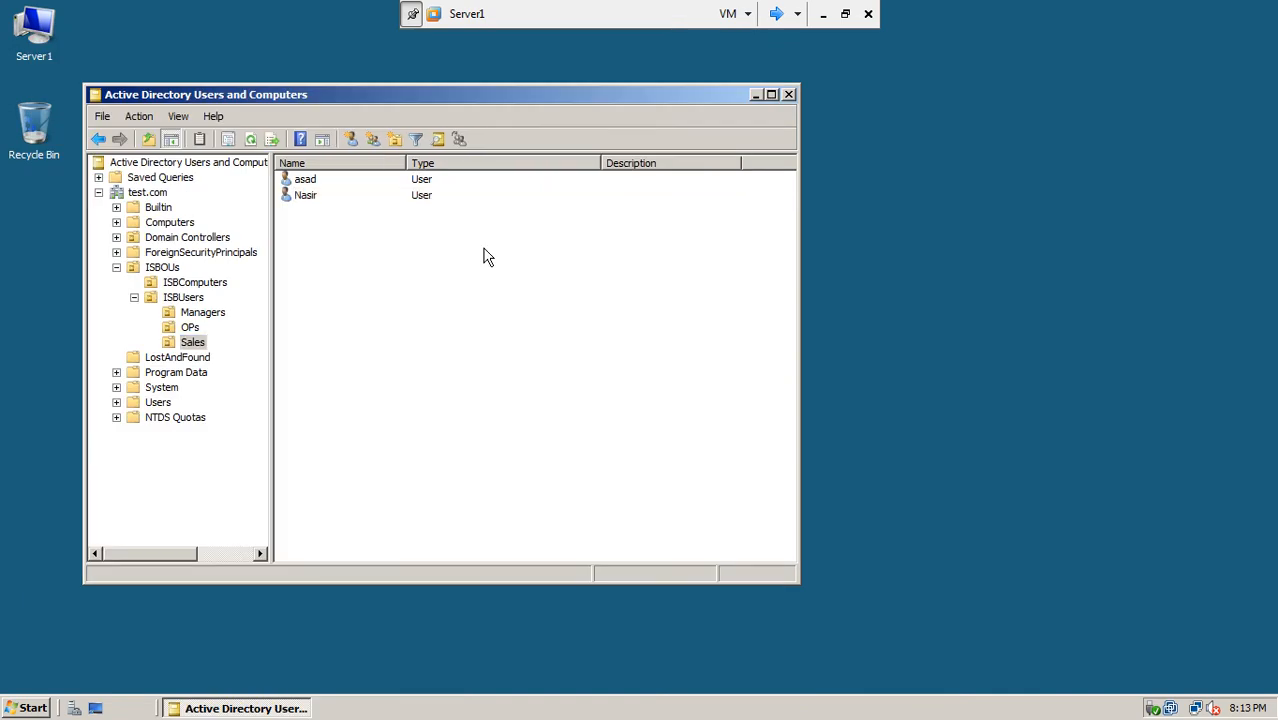
Step: Cycle the VMware console to Server3 and log on with the domain Administrator password
click(778, 16)
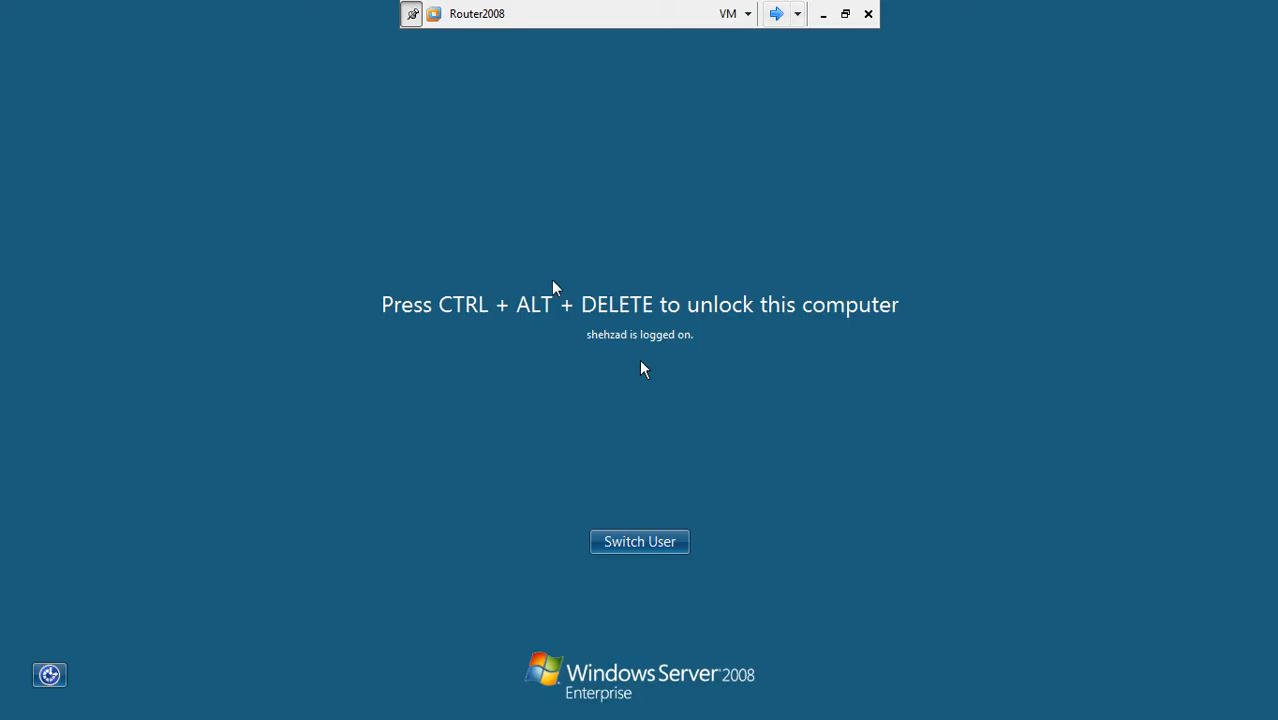
click(776, 14)
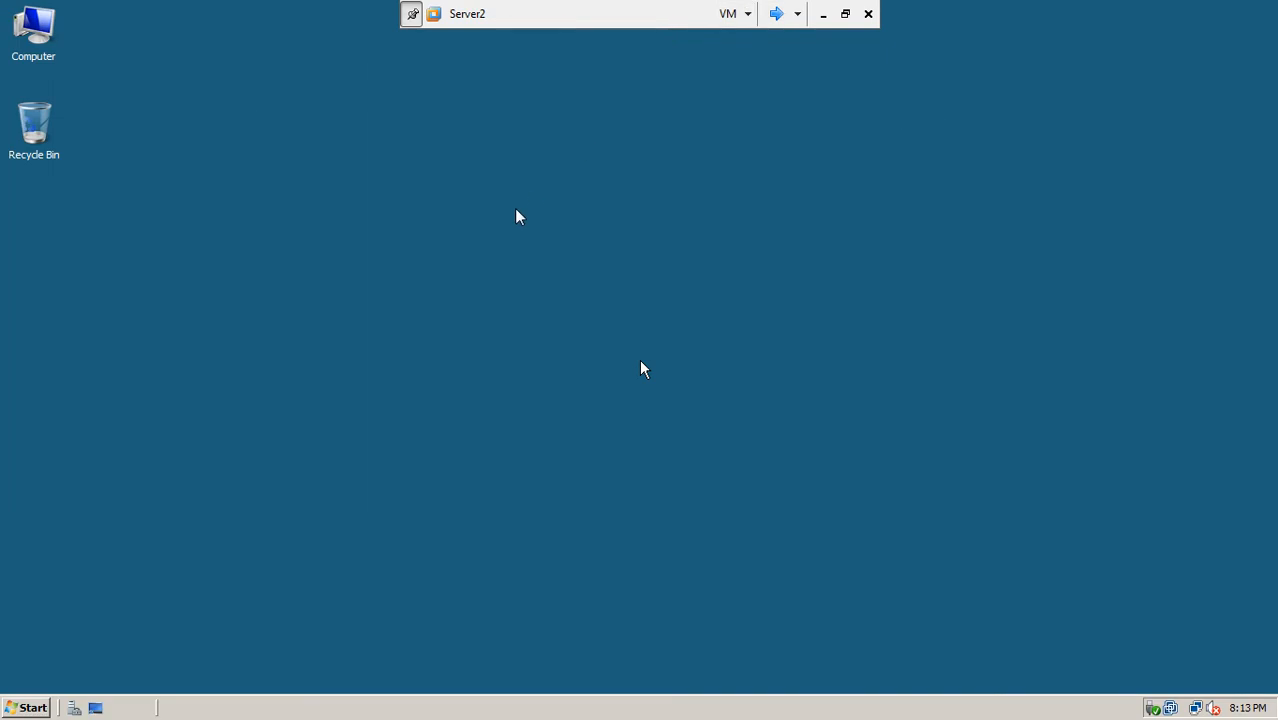
click(775, 14)
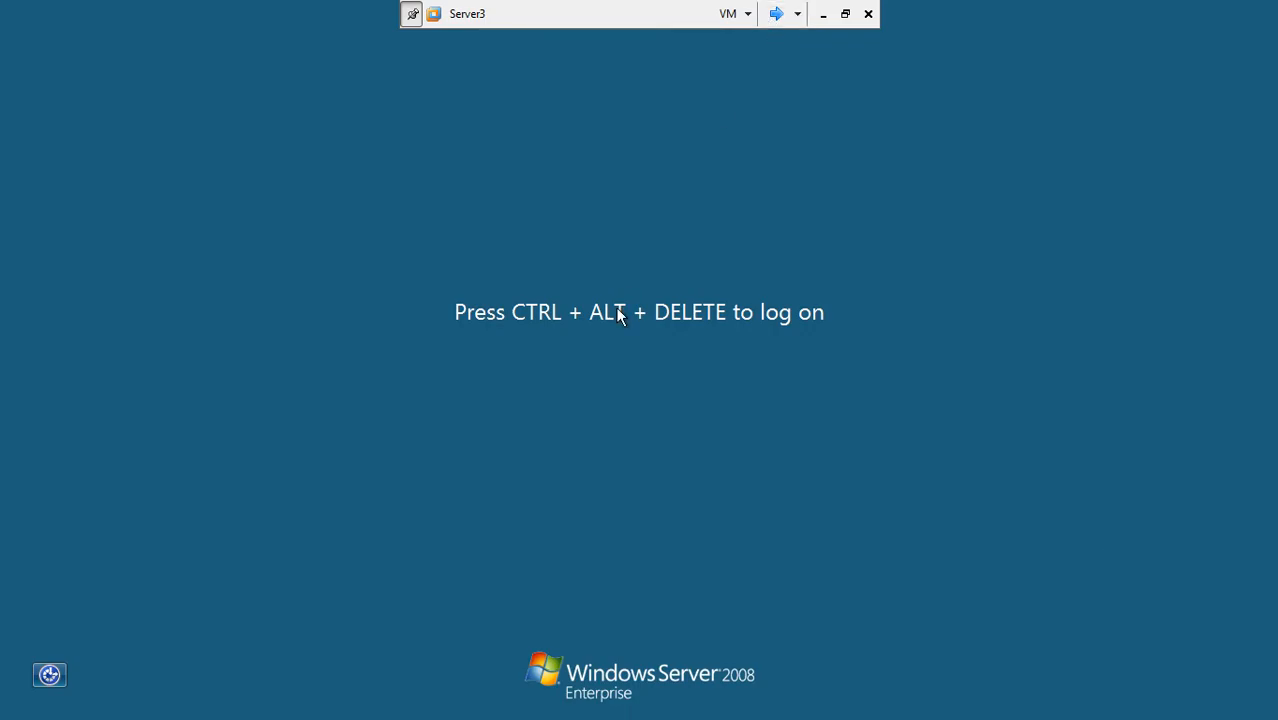
key(ctrl+alt+Delete)
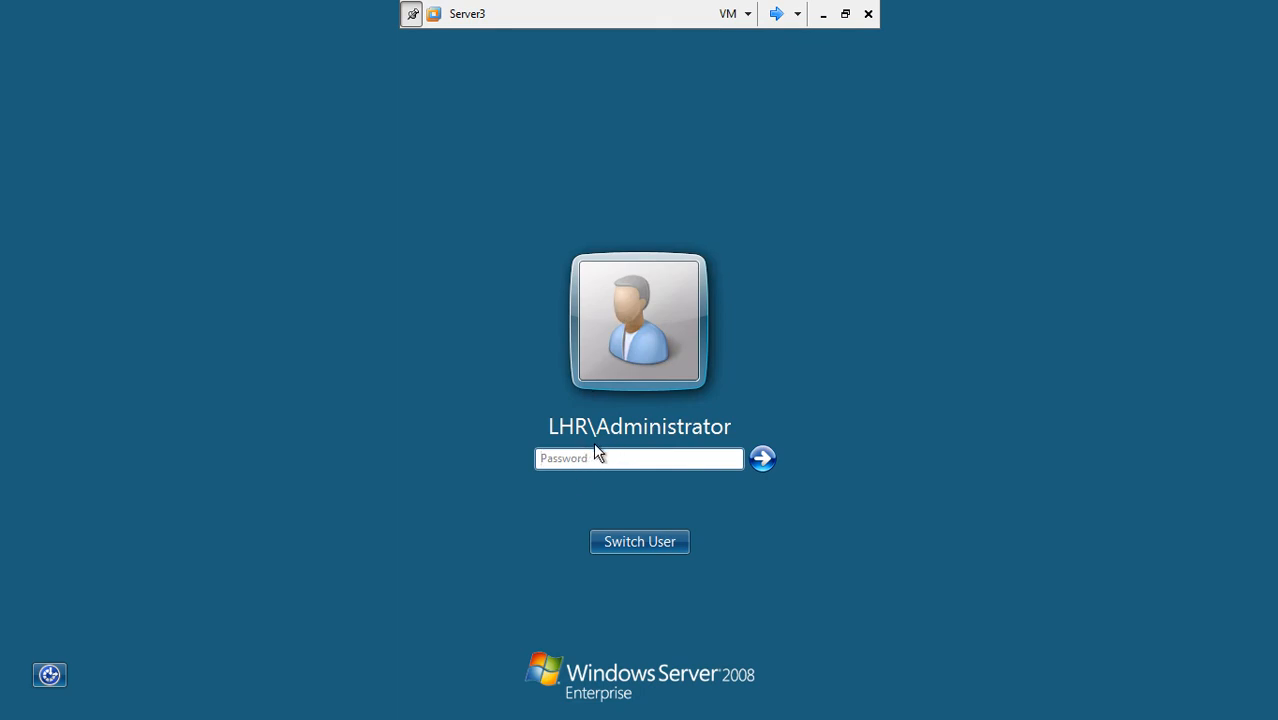
text(***)
key(Return)
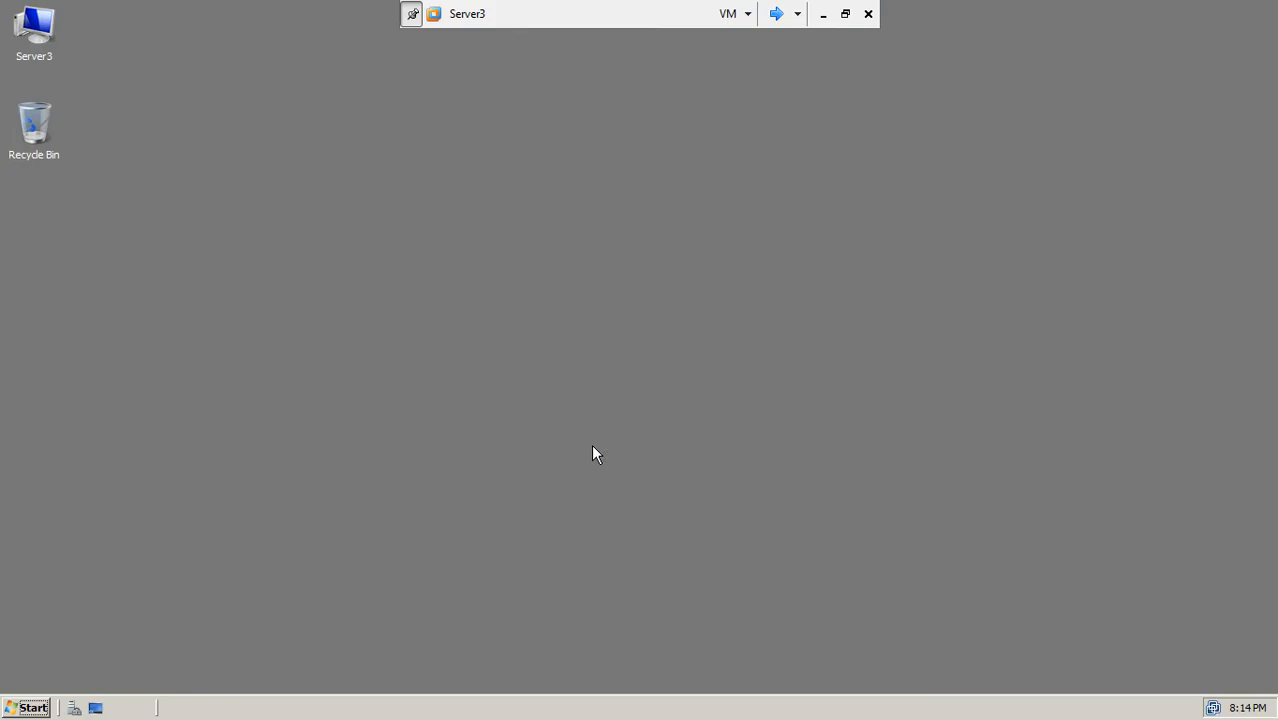
Step: Launch Active Directory Users and Computers from Administrative Tools
click(30, 708)
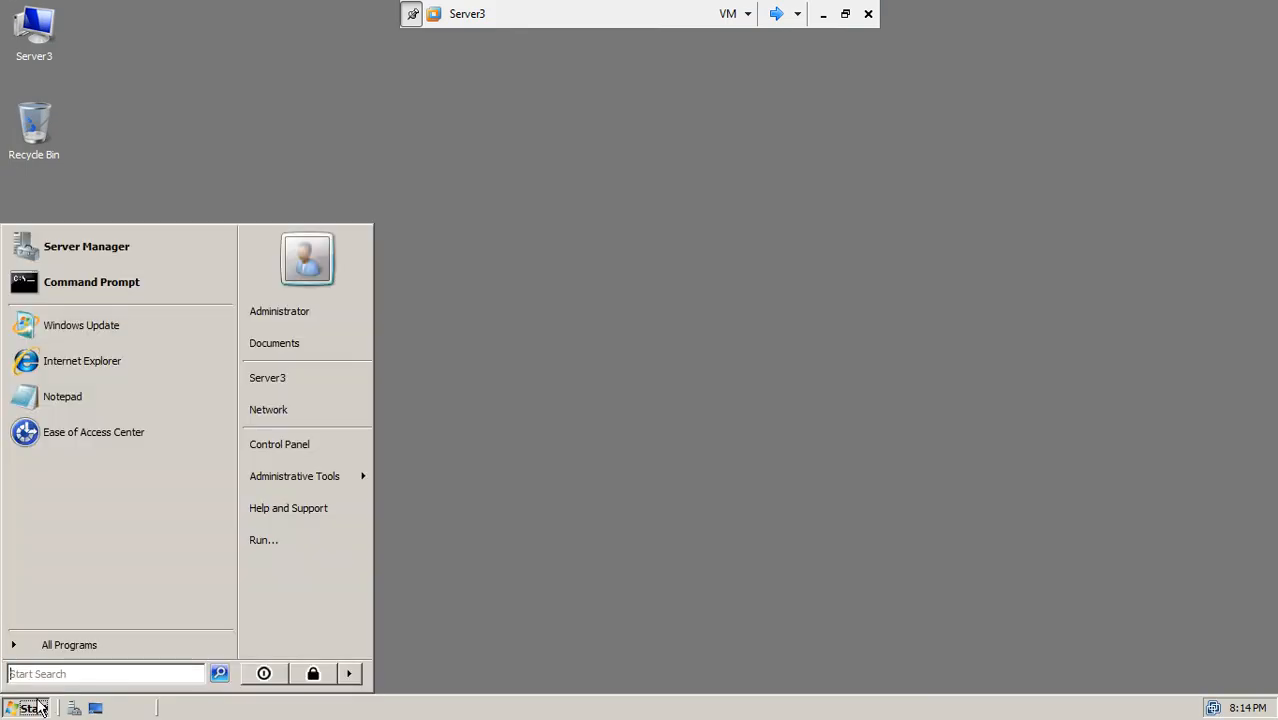
mouse_move(302, 476)
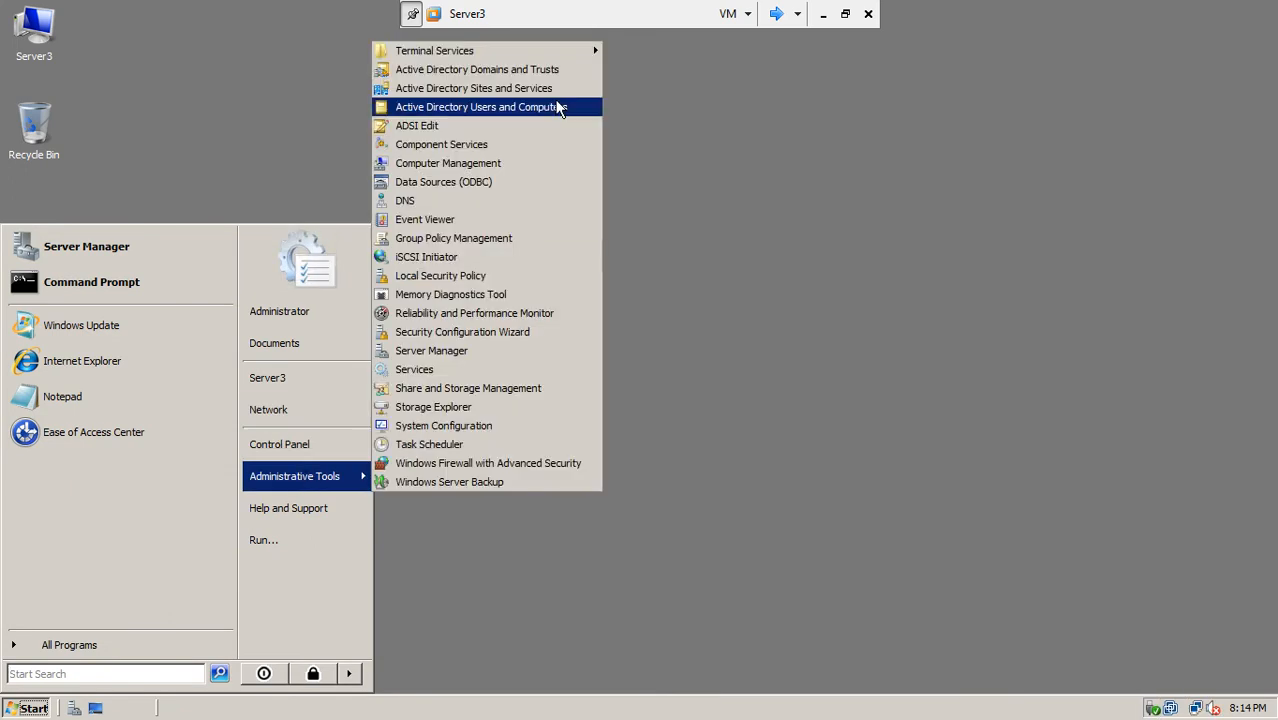
click(514, 112)
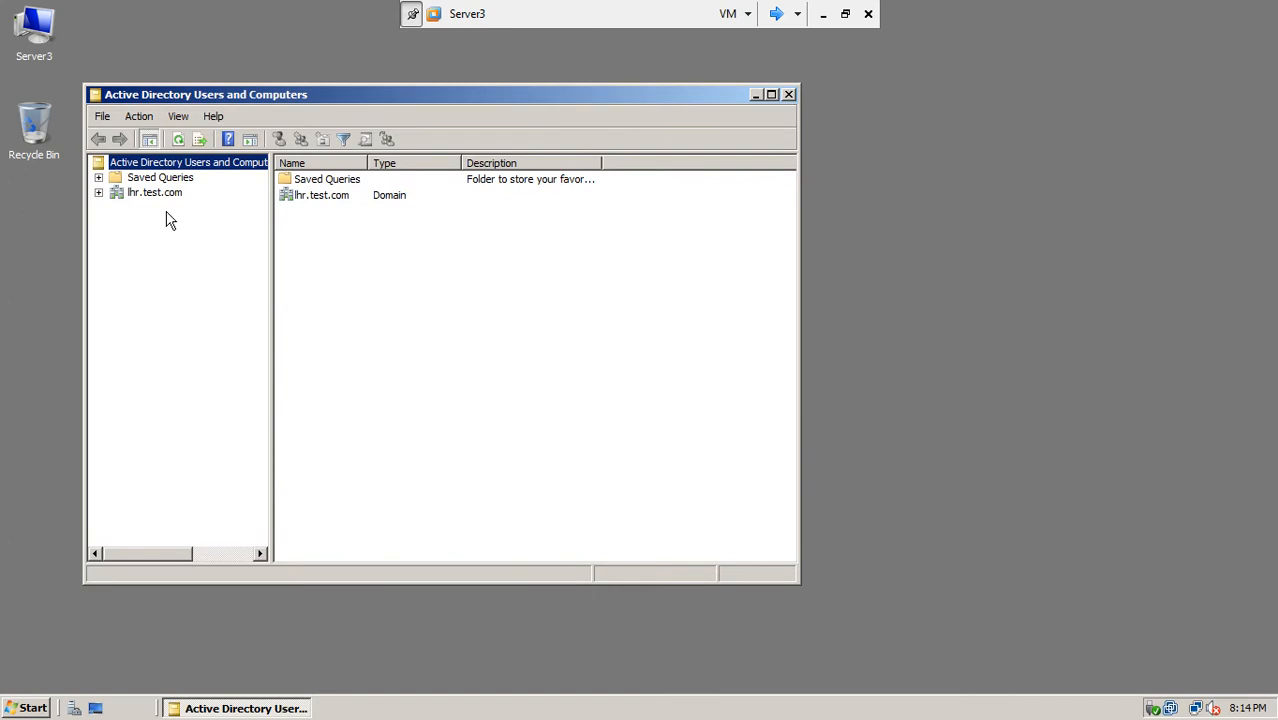
Step: Create an organizational unit named lhrOUs under the lhr.test.com domain
click(98, 193)
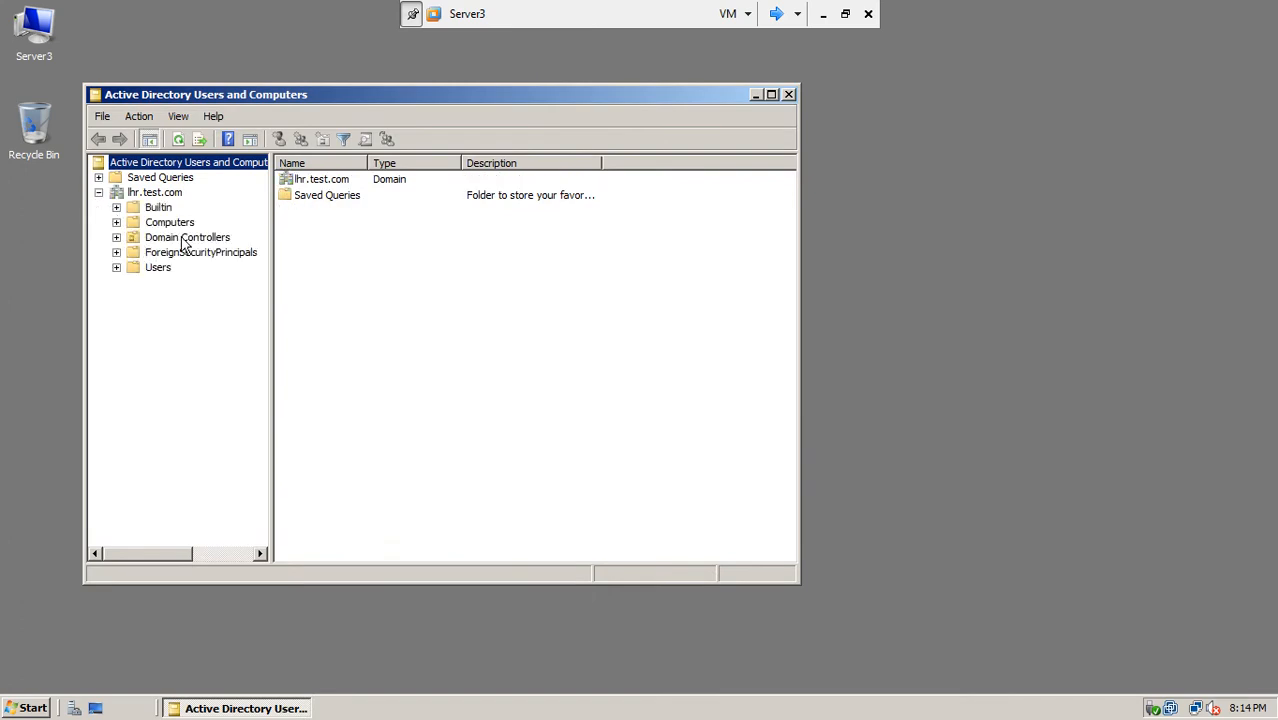
click(155, 194)
right_click(155, 195)
mouse_move(186, 312)
click(388, 388)
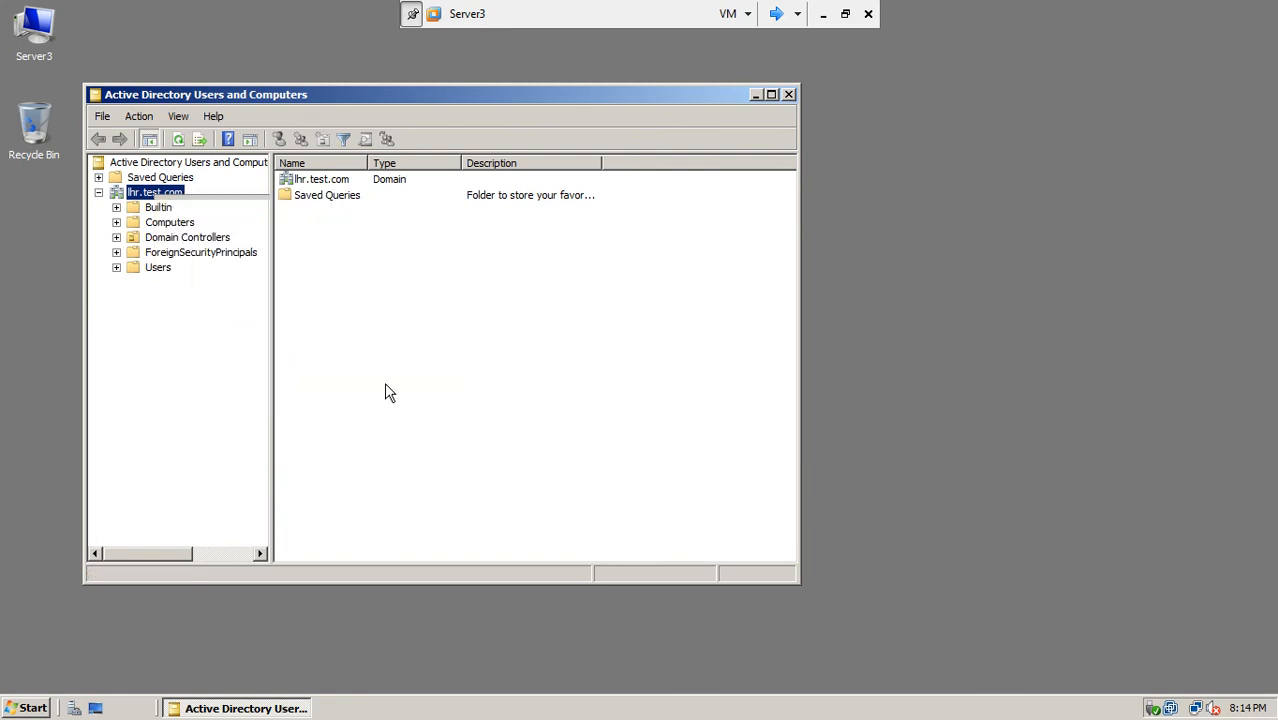
text(lh)
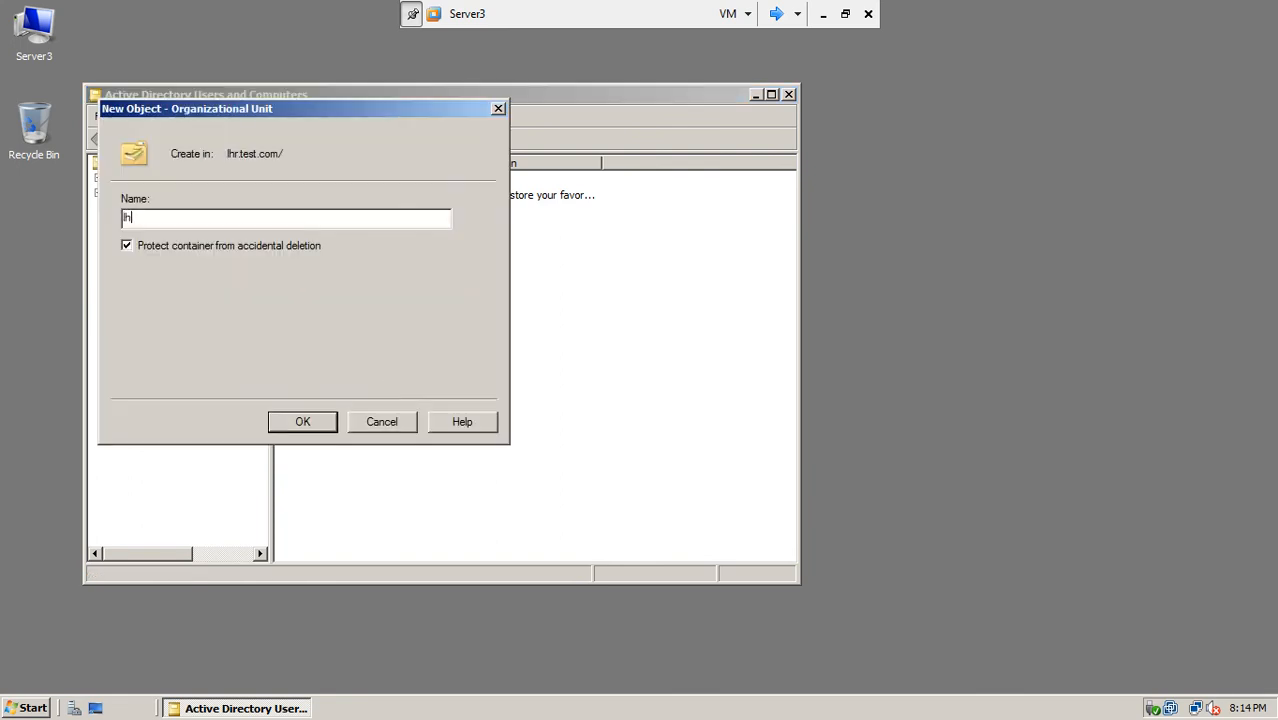
text(rOUs)
click(318, 424)
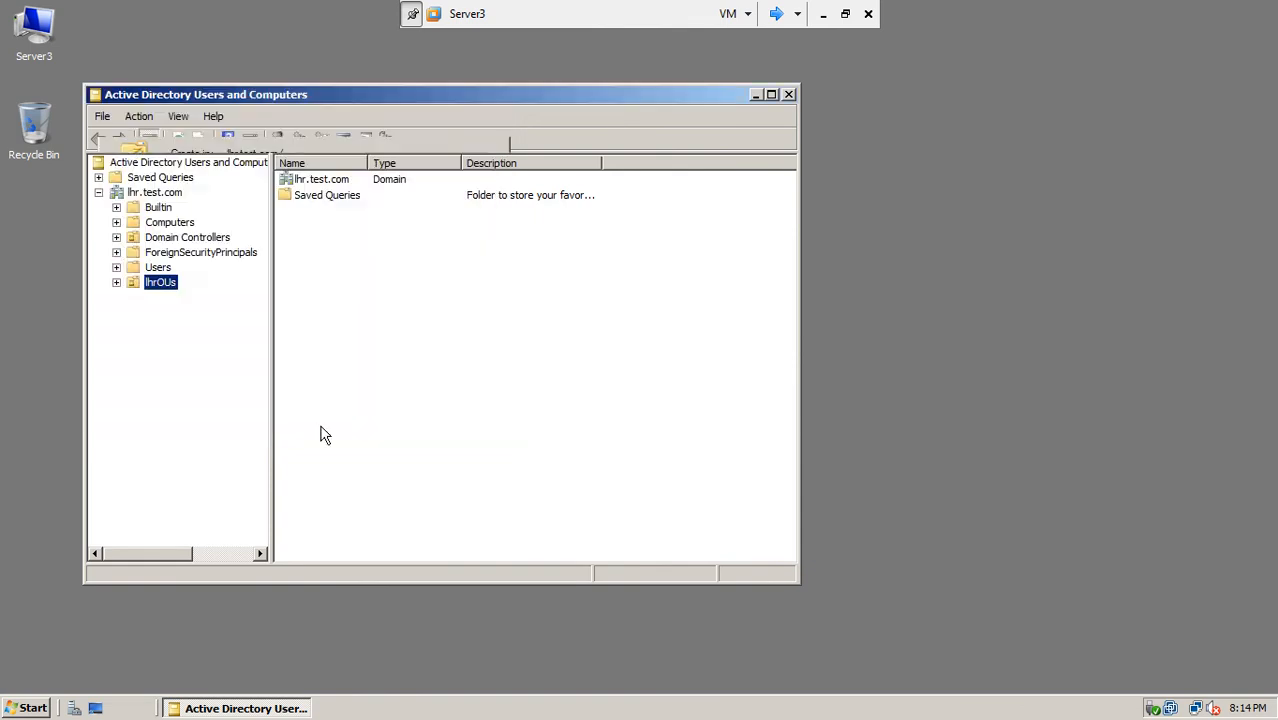
Step: Create the lhrUsers organizational unit inside lhrOUs
right_click(163, 284)
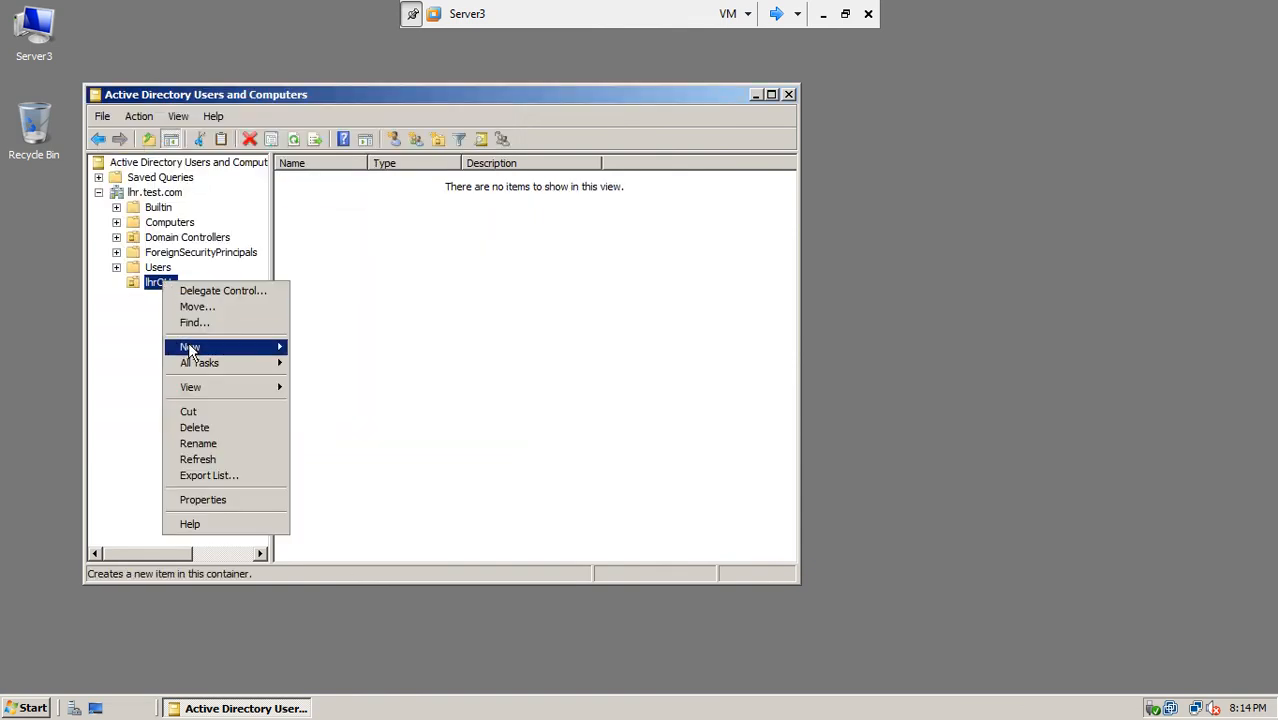
mouse_move(200, 347)
click(340, 425)
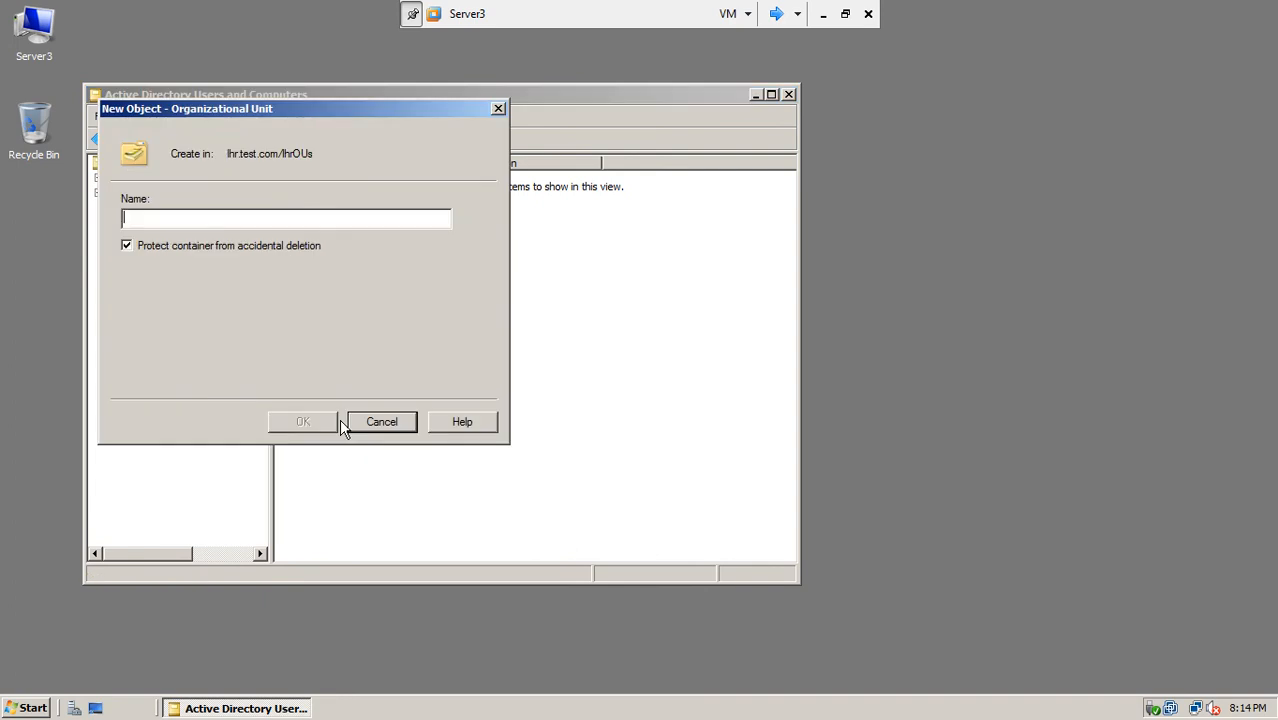
text(lhrOU)
key(BackSpace)
key(BackSpace)
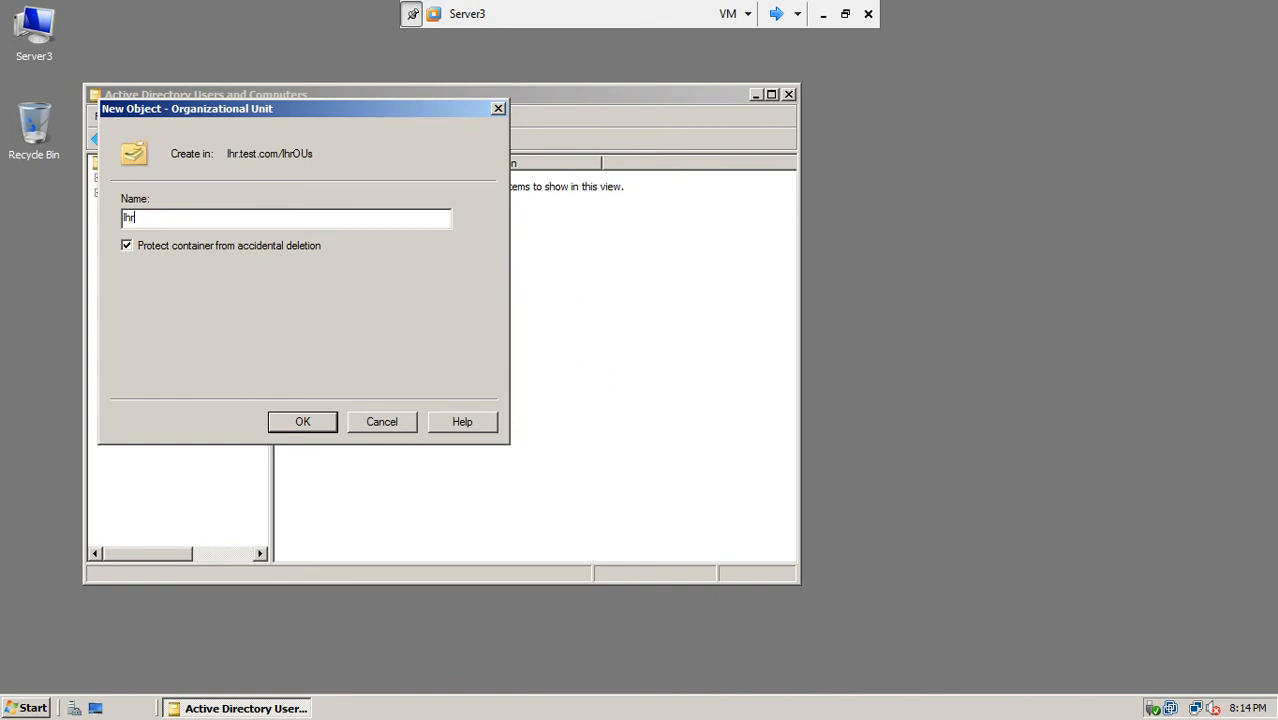
text(Users)
click(310, 420)
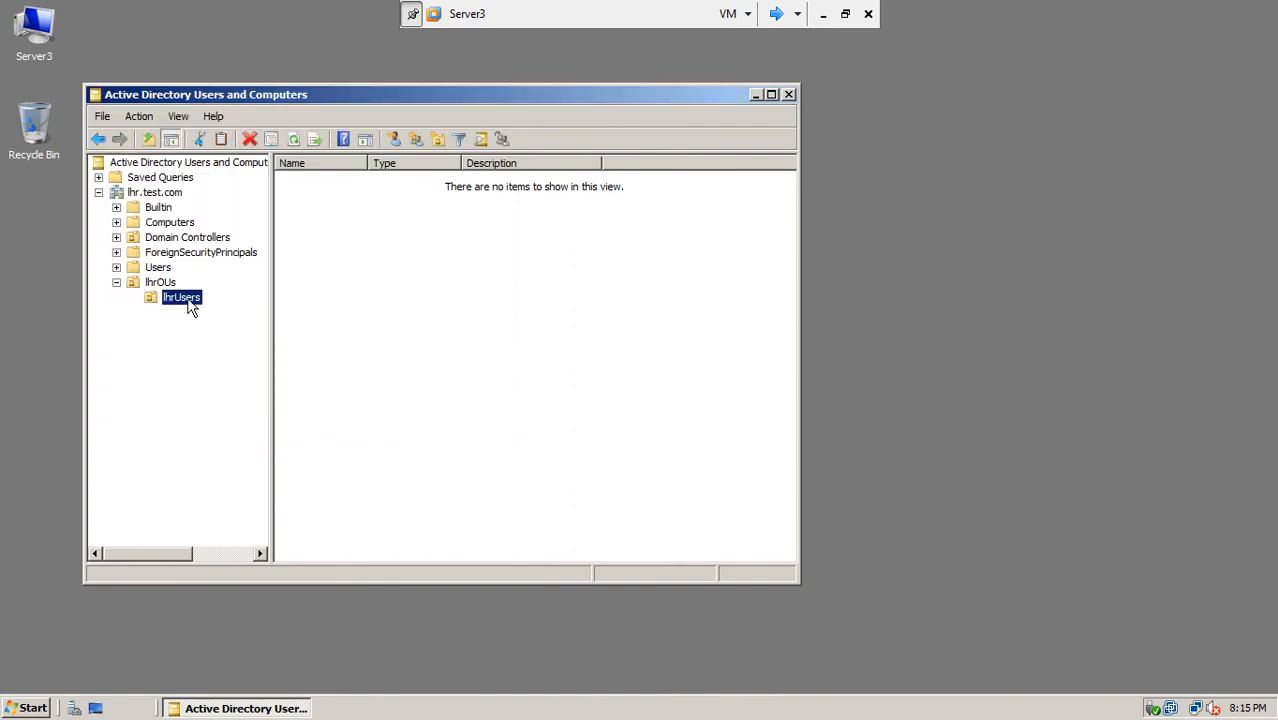
click(163, 283)
click(168, 300)
Step: Create a second child OU, lhrComputers, inside lhrOUs
right_click(163, 284)
mouse_move(200, 351)
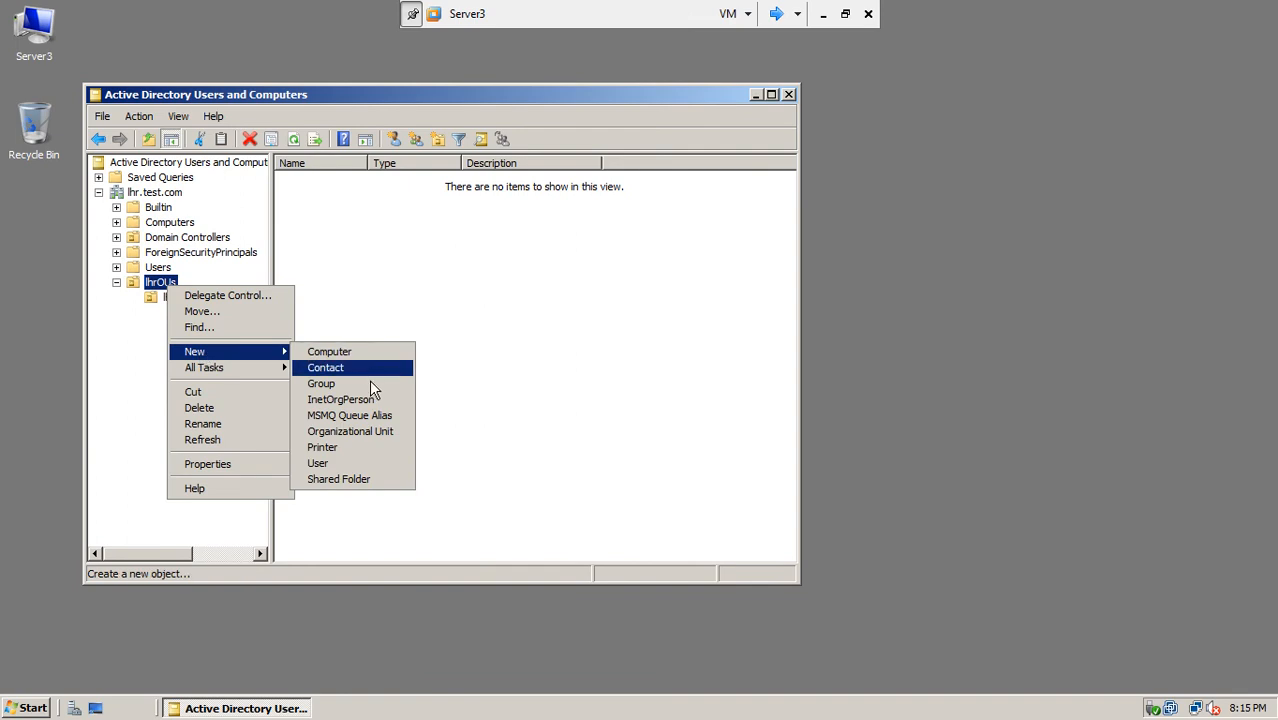
click(368, 431)
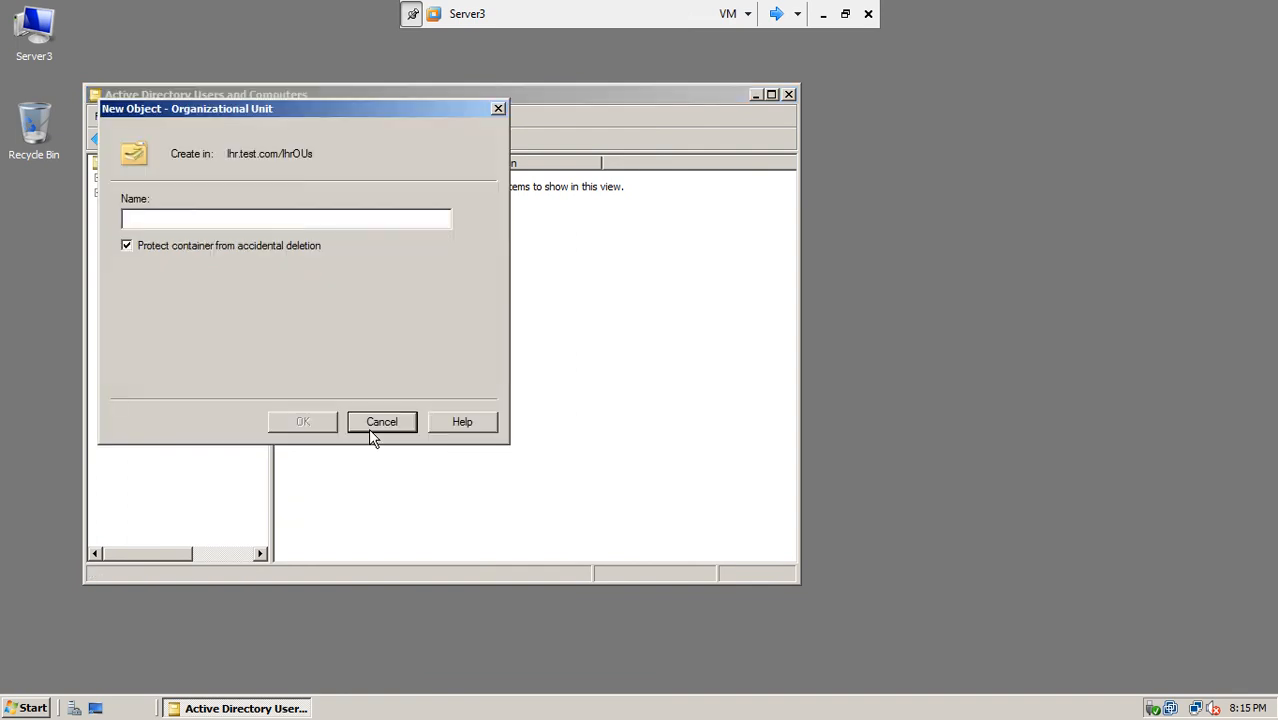
text(lhrComputers)
click(333, 421)
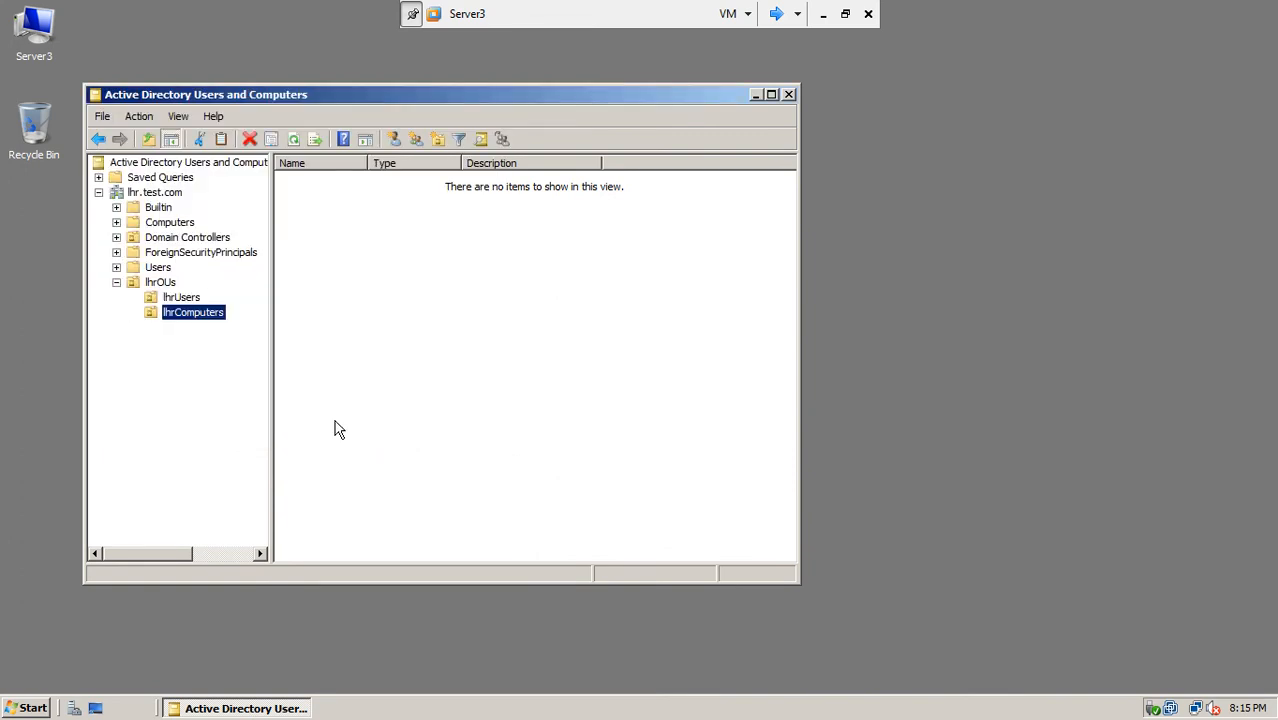
Step: Create the SalesUsers OU inside lhrUsers, dismissing the TeamViewer notice, then minimize the VM
click(188, 299)
right_click(189, 299)
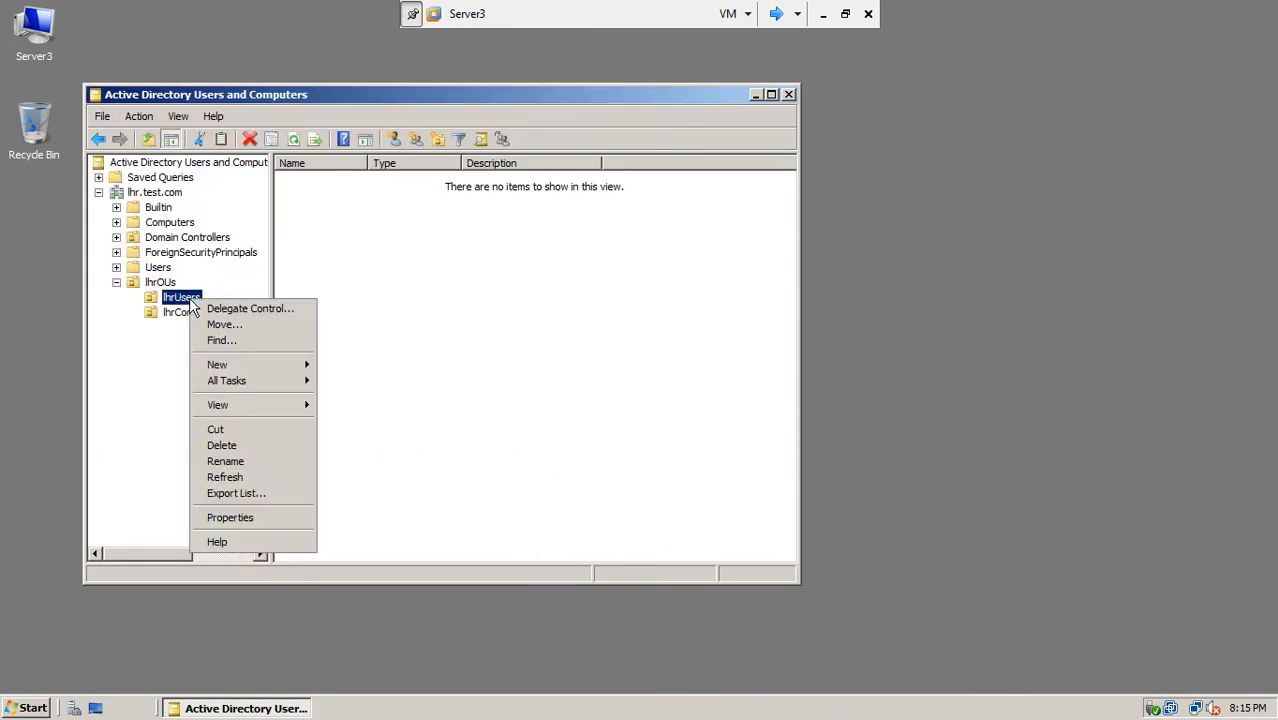
mouse_move(216, 366)
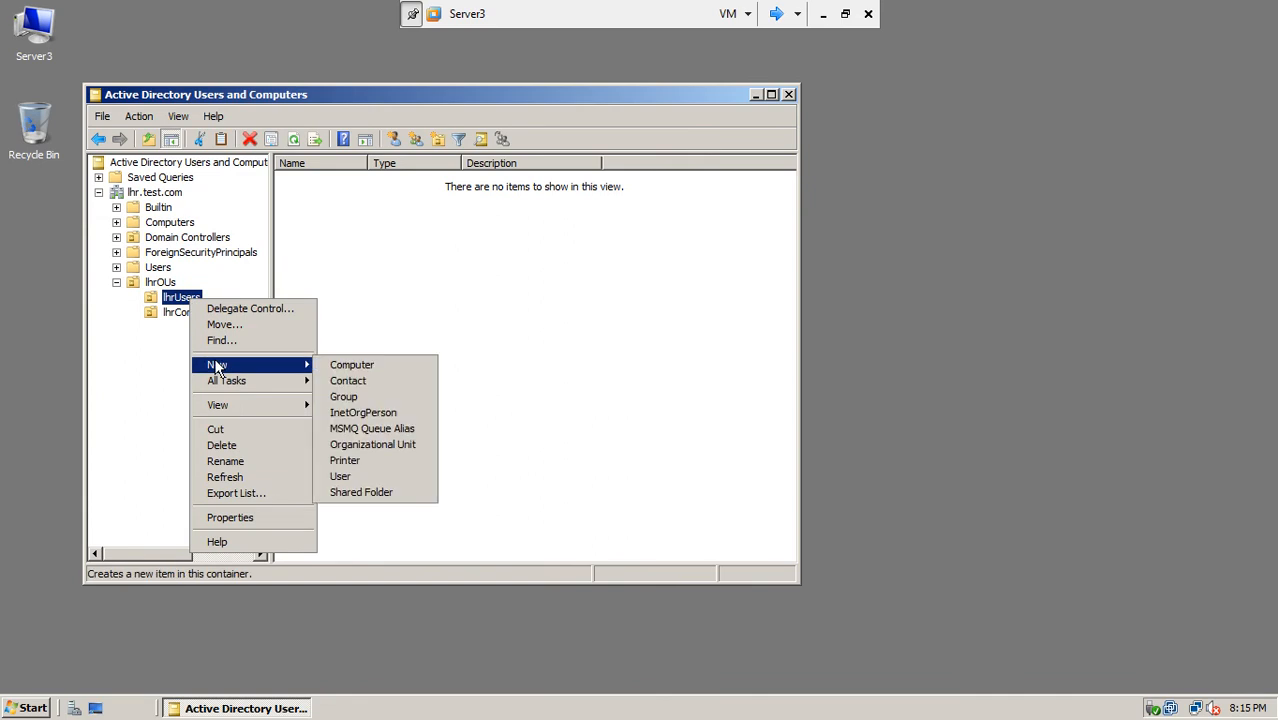
click(366, 446)
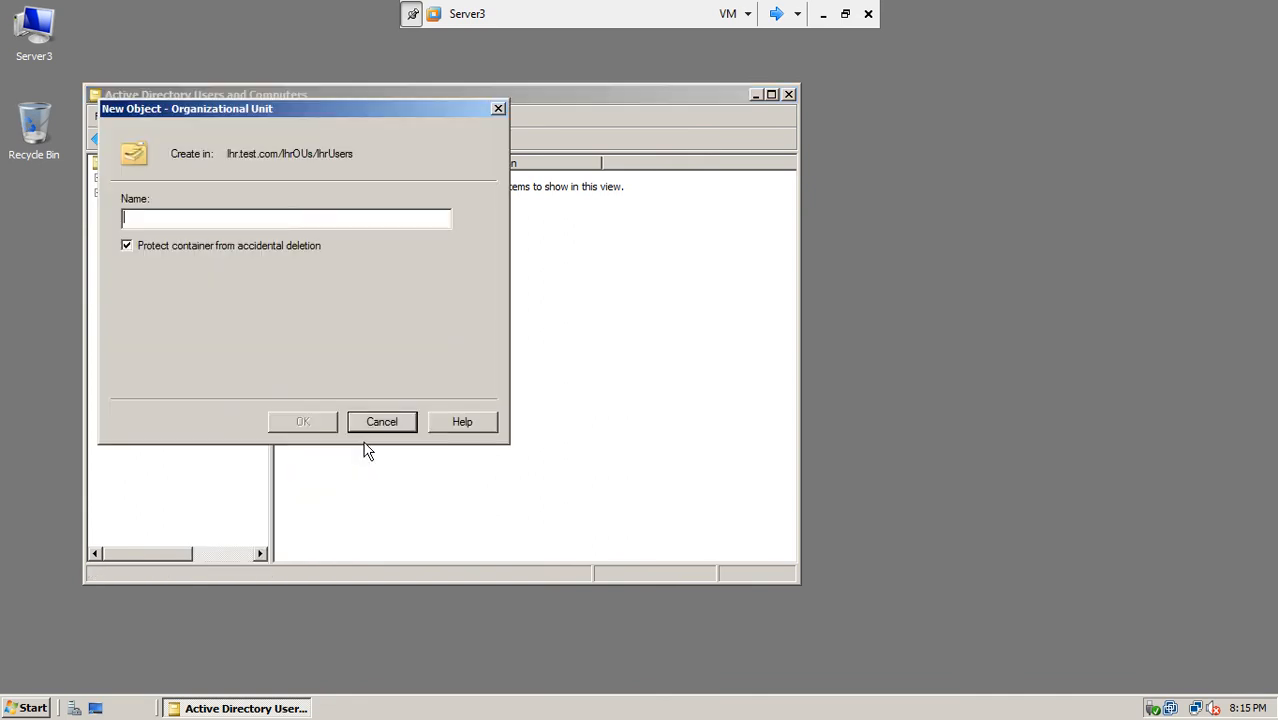
text(Sasl)
key(BackSpace)
key(BackSpace)
text(Sa)
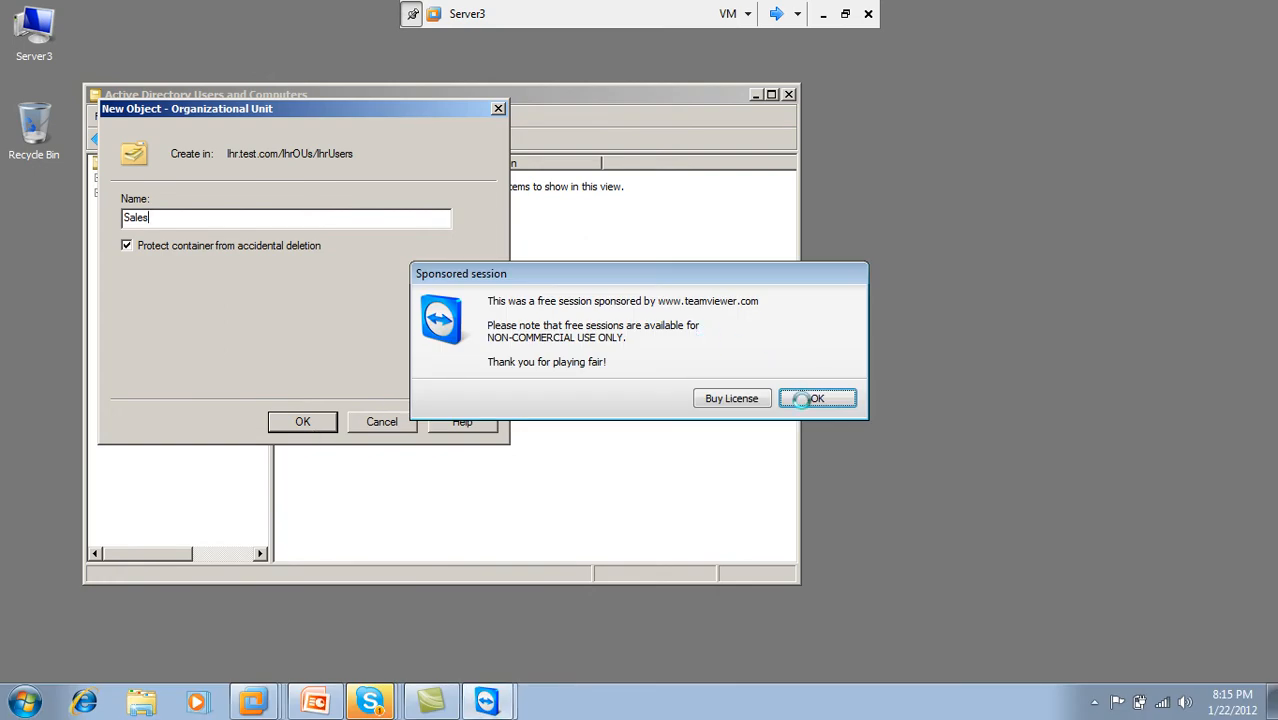
click(808, 399)
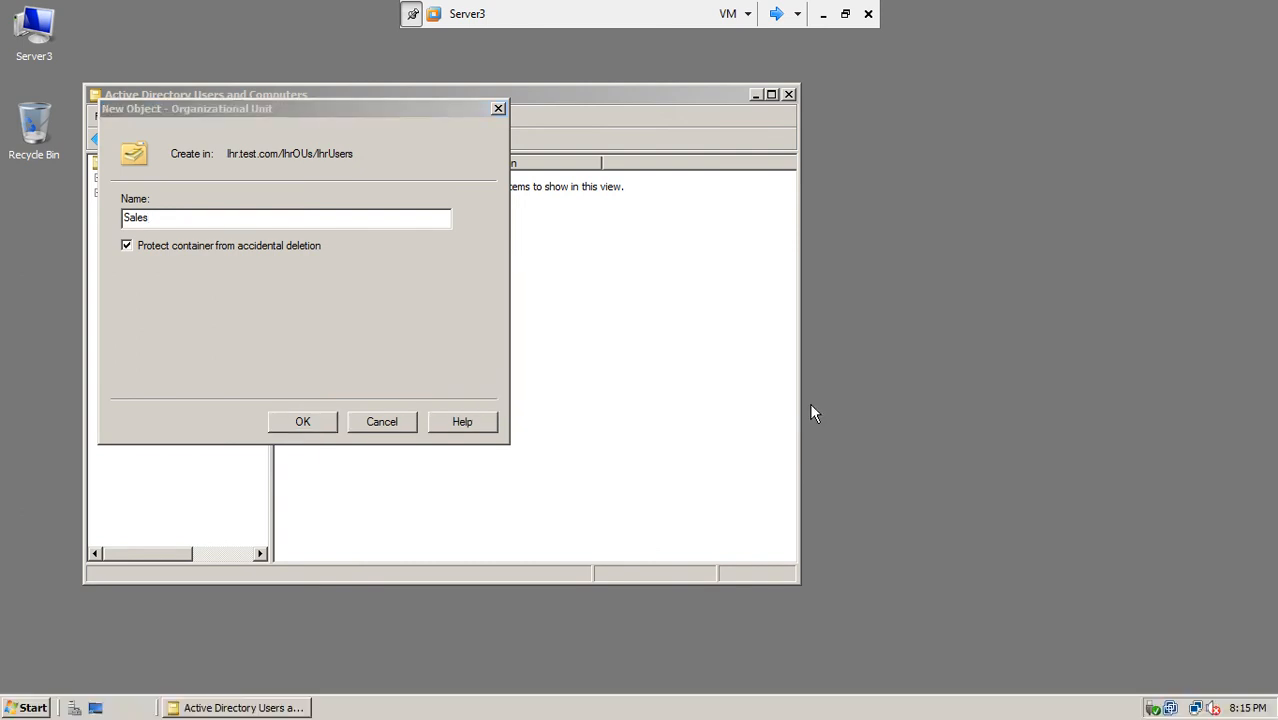
click(291, 220)
text(use)
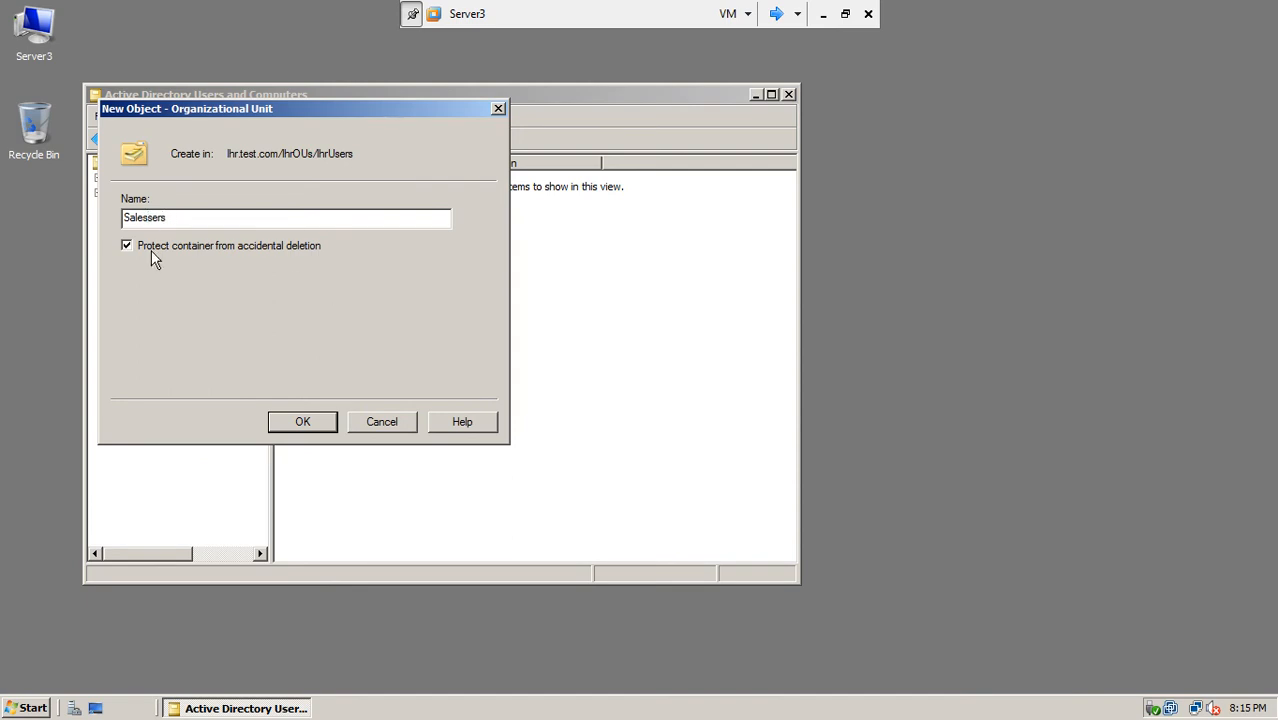
click(302, 423)
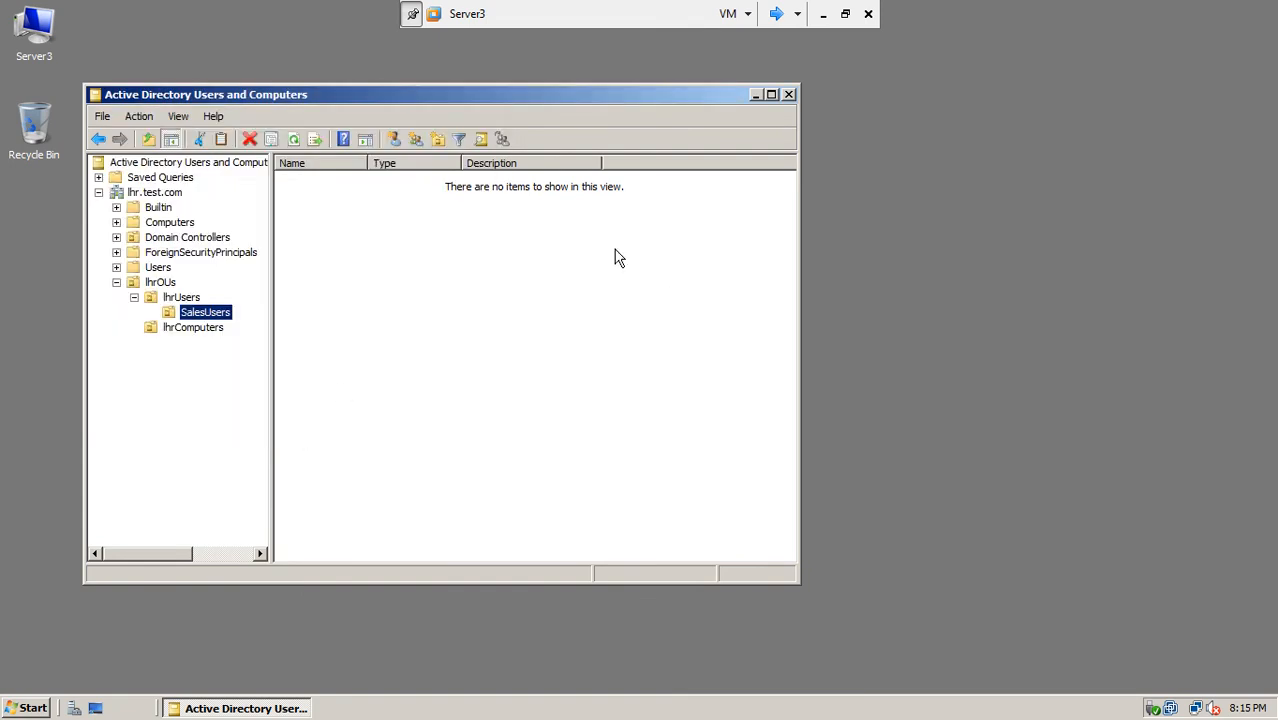
click(823, 16)
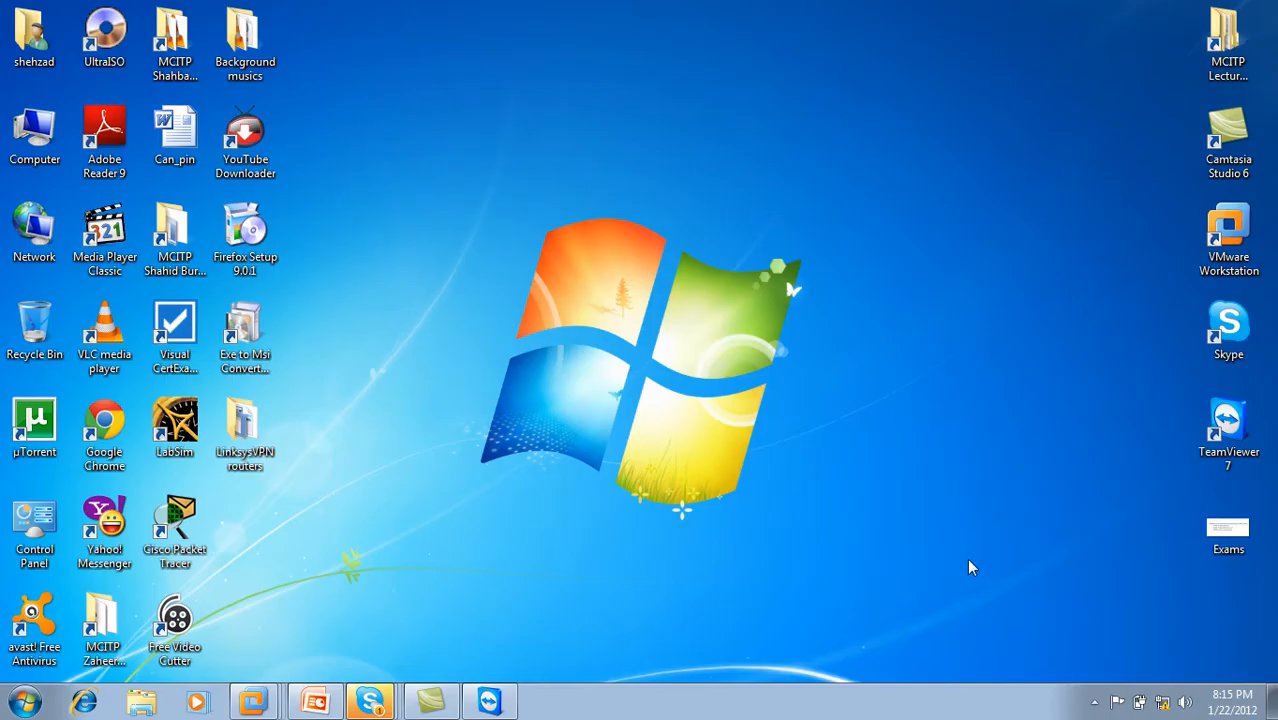
Step: Restore the Server3 VM console from the VMware Workstation taskbar jump list
click(1094, 702)
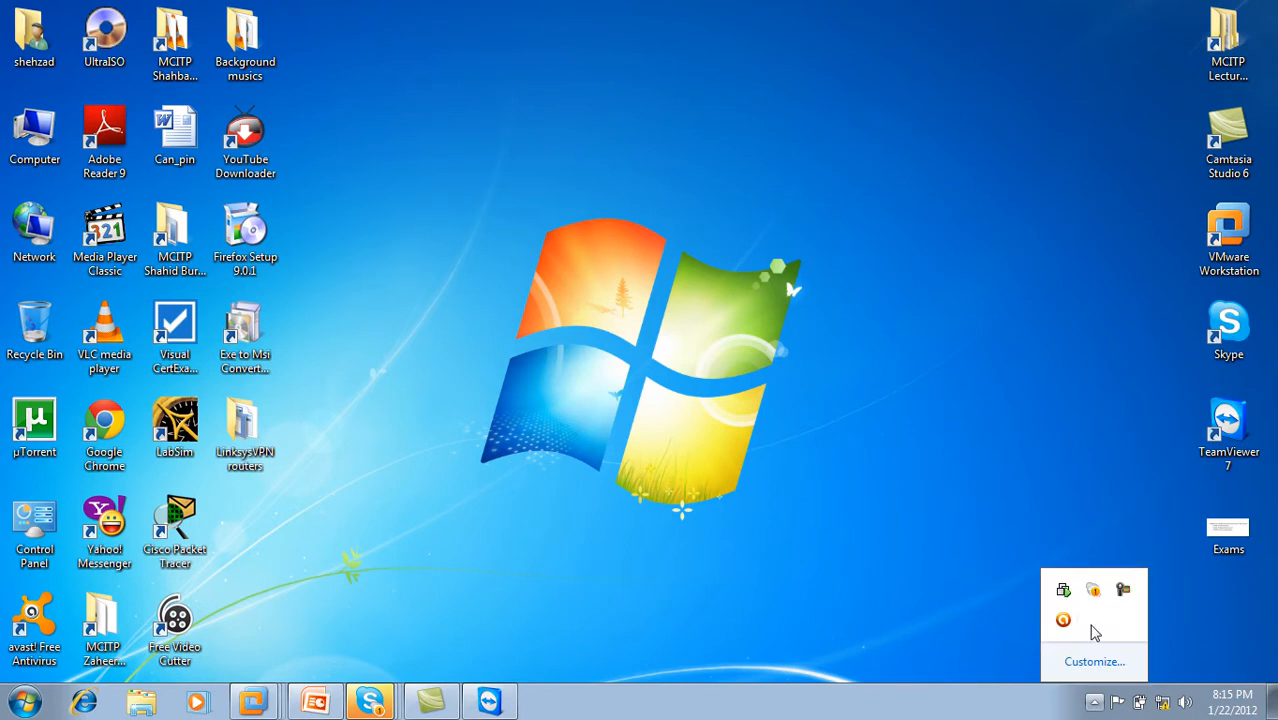
click(1123, 590)
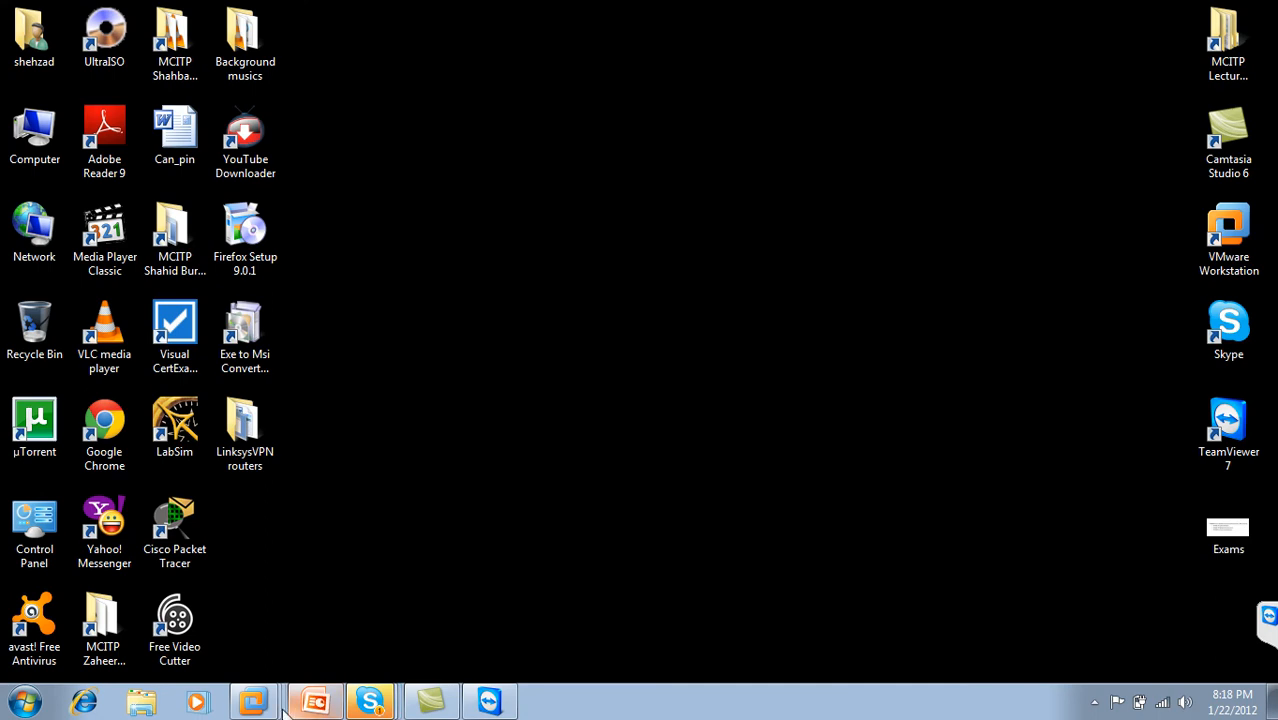
right_click(262, 702)
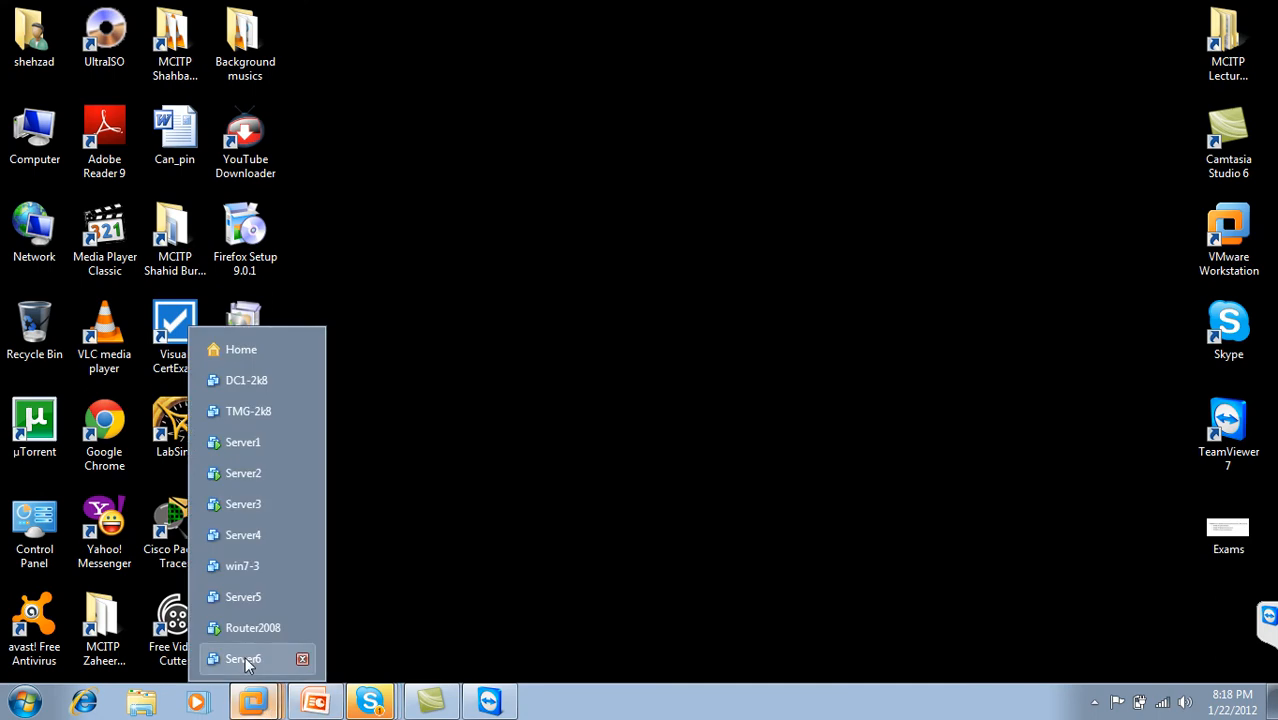
click(267, 502)
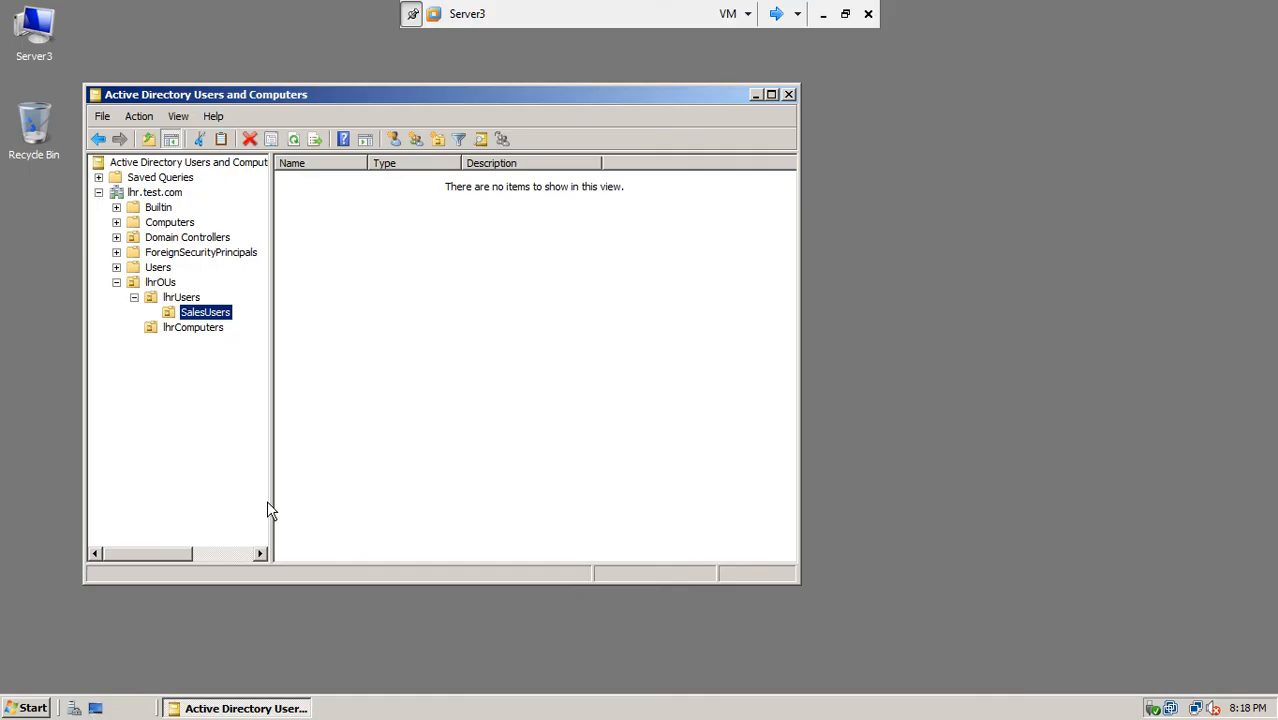
Step: Start a new user in SalesUsers, entering the name, logon name and password twice
right_click(209, 316)
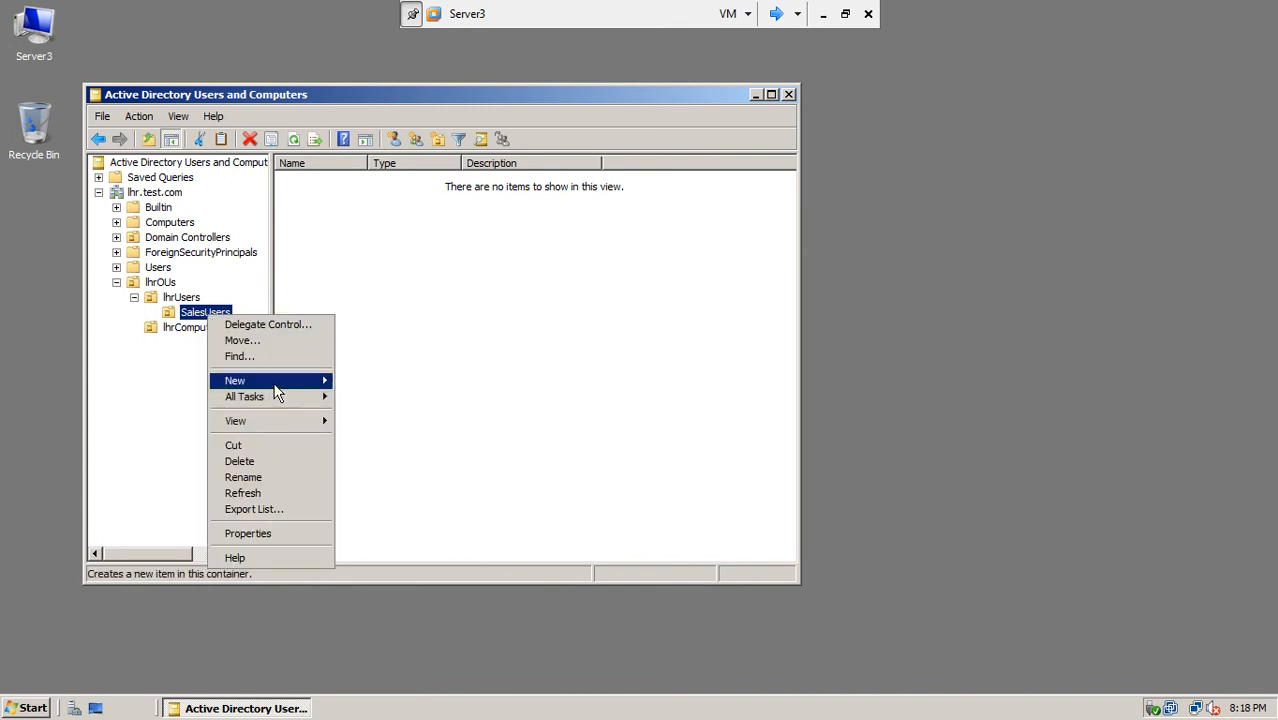
mouse_move(278, 386)
click(378, 492)
text(kamran)
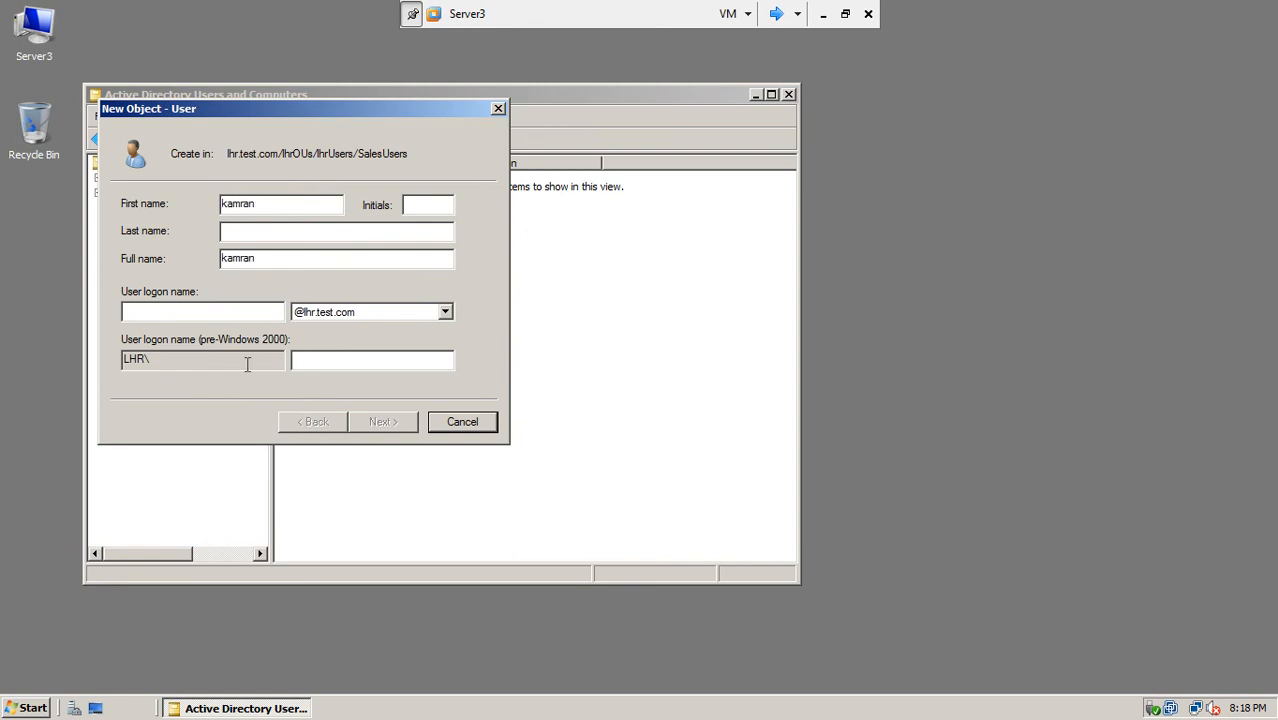
text(kamran)
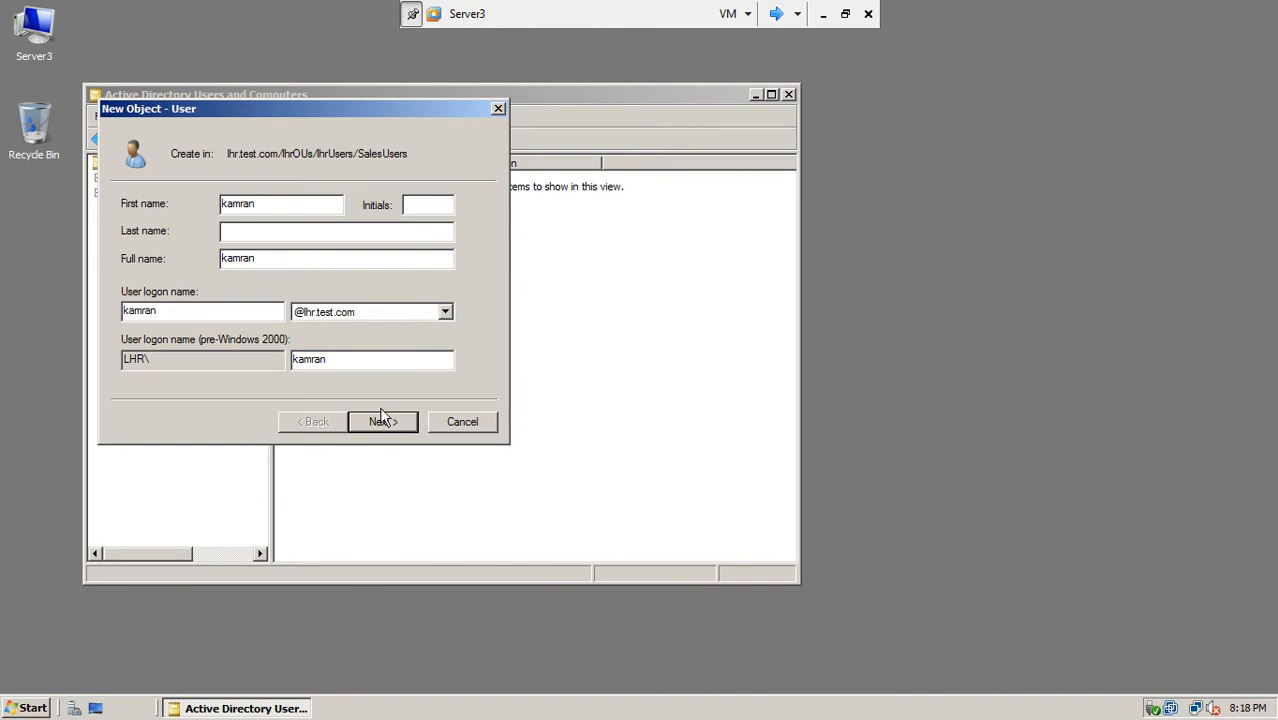
text(P@sswrd)
key(Tab)
text(P@sswrd)
Step: Set user cannot change password and never expires, finish the account, and minimize the VM
click(200, 268)
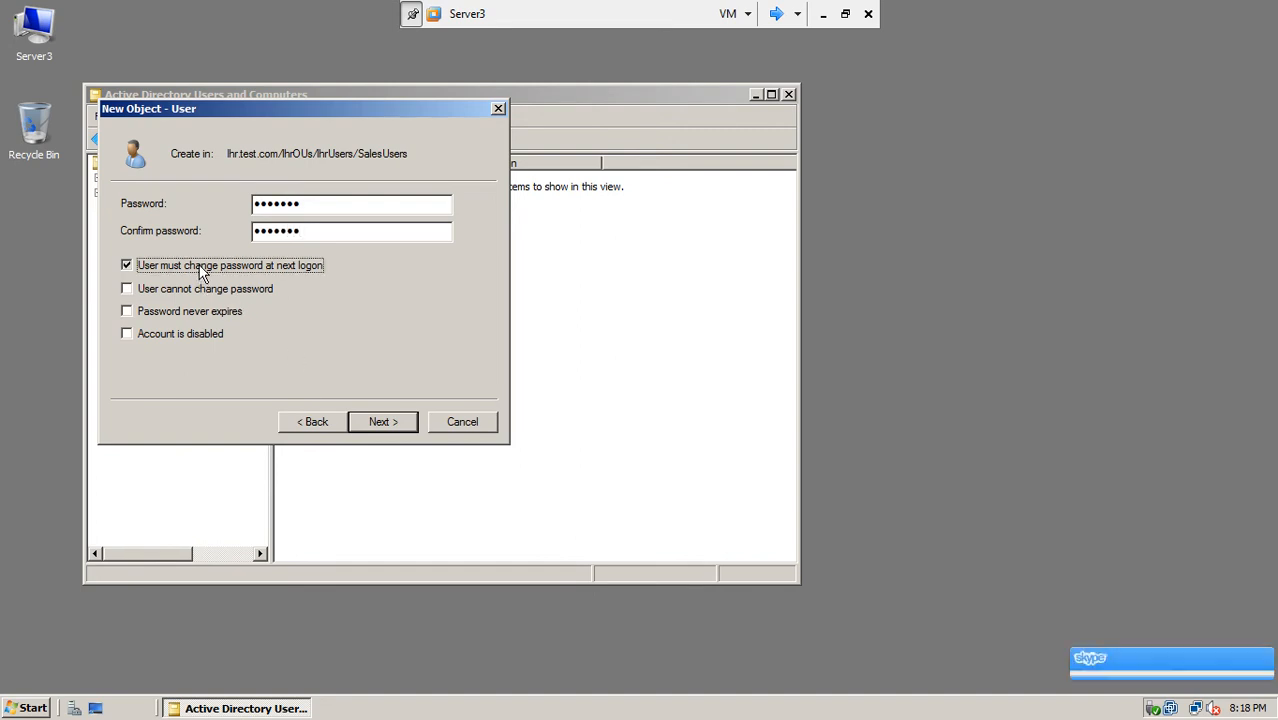
click(200, 290)
click(203, 312)
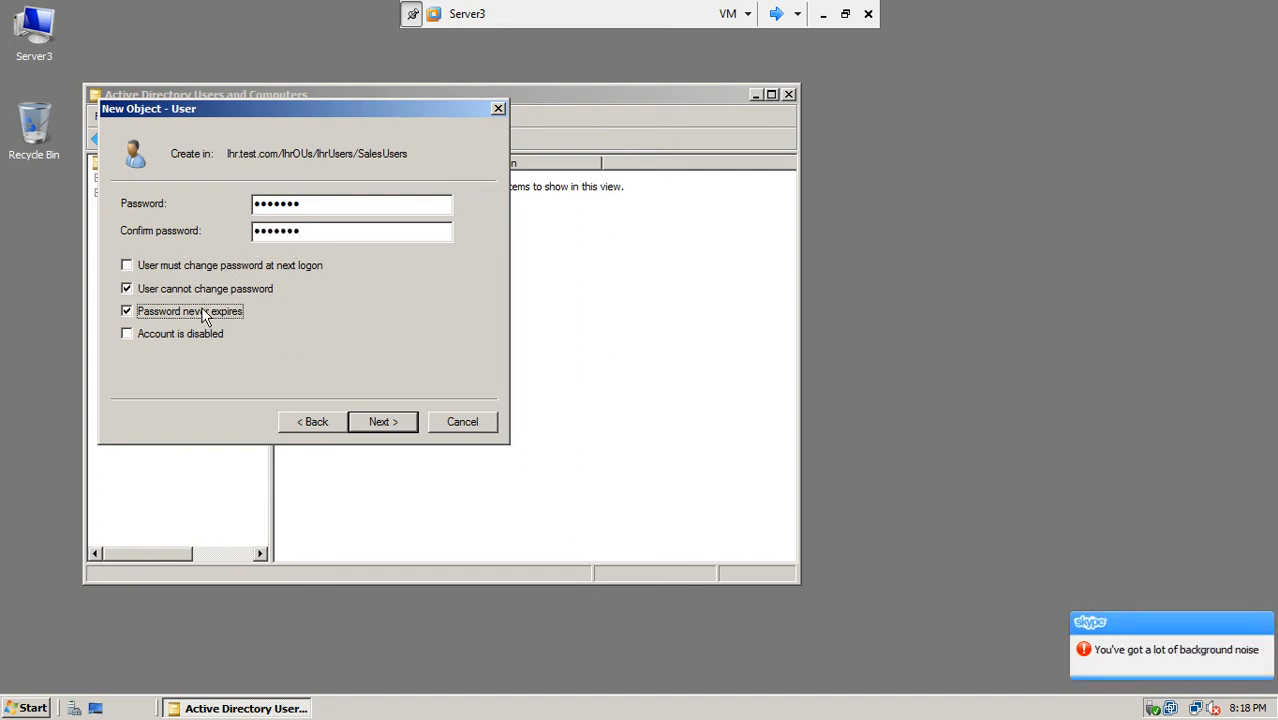
click(381, 422)
click(383, 423)
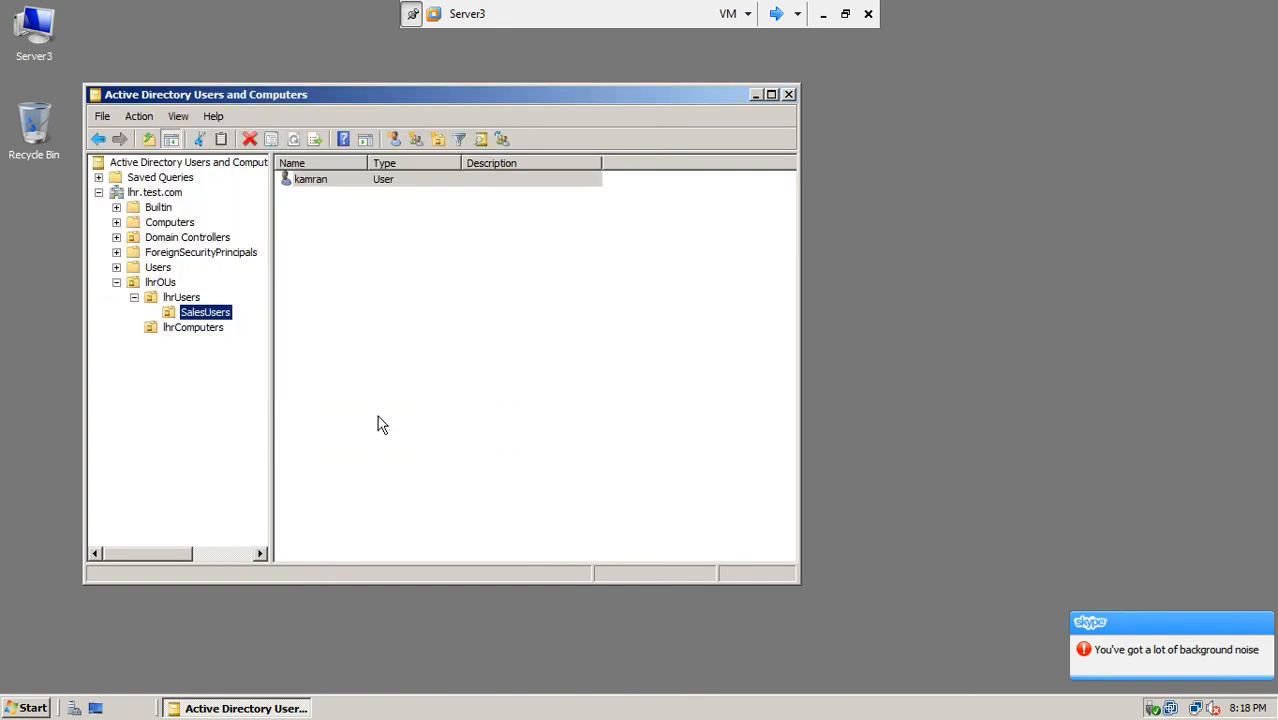
click(317, 185)
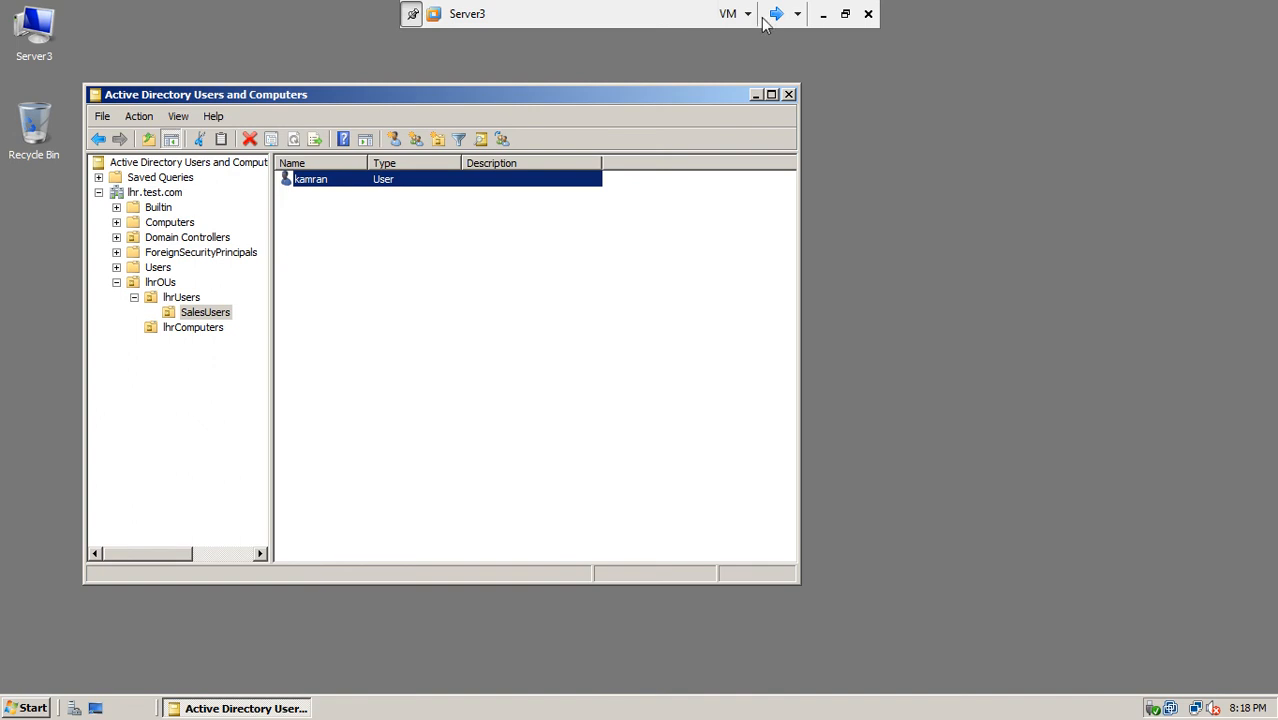
click(822, 14)
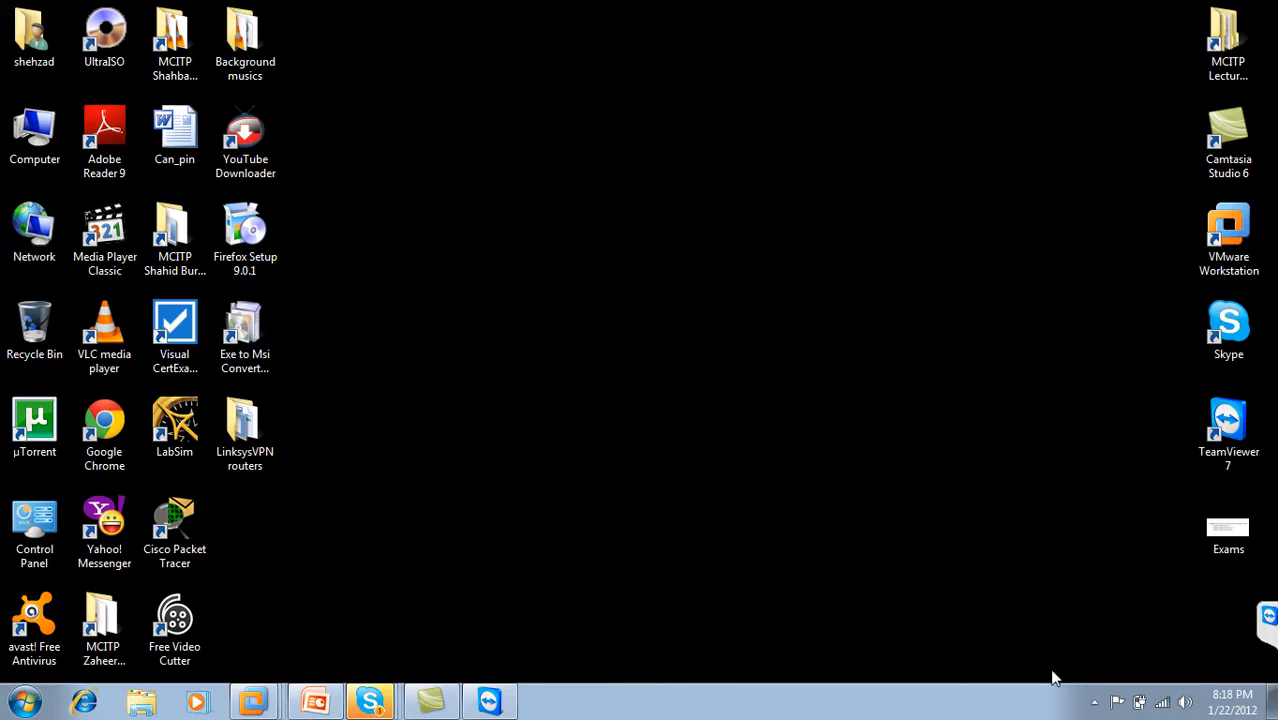
Step: Bring up the UserGroups presentation and run the slide show from the current slide
click(1094, 702)
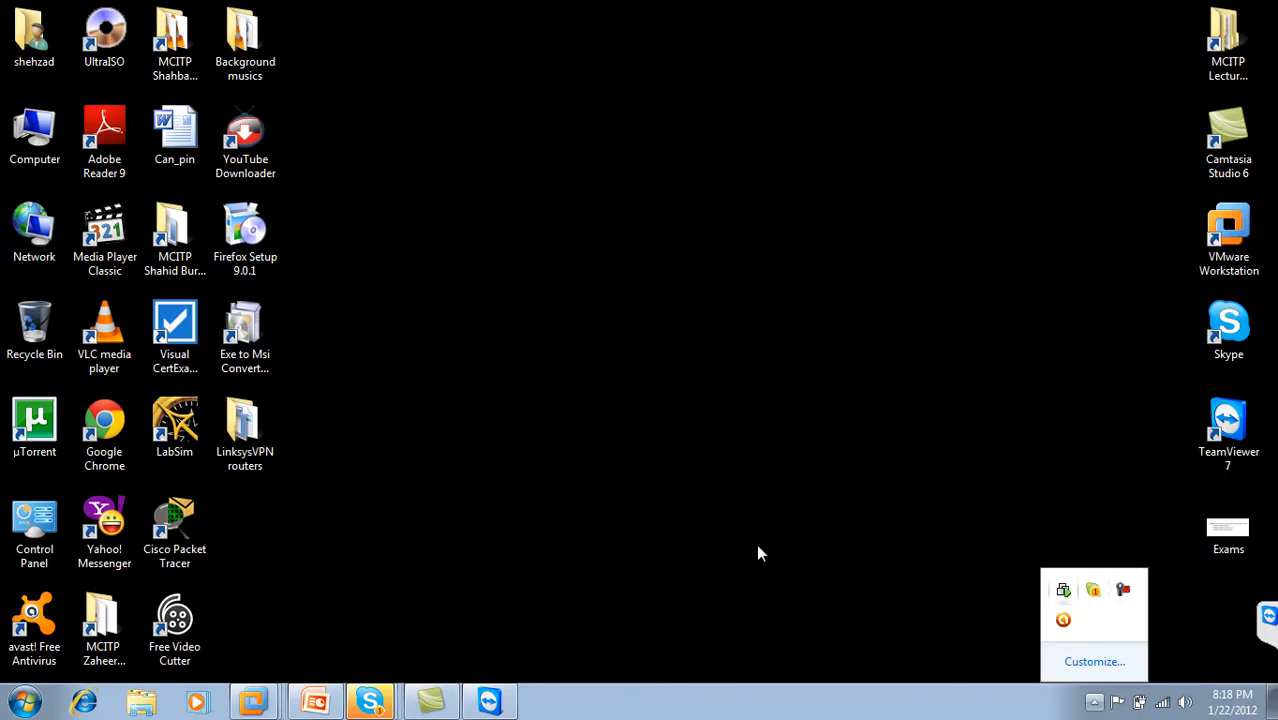
click(316, 701)
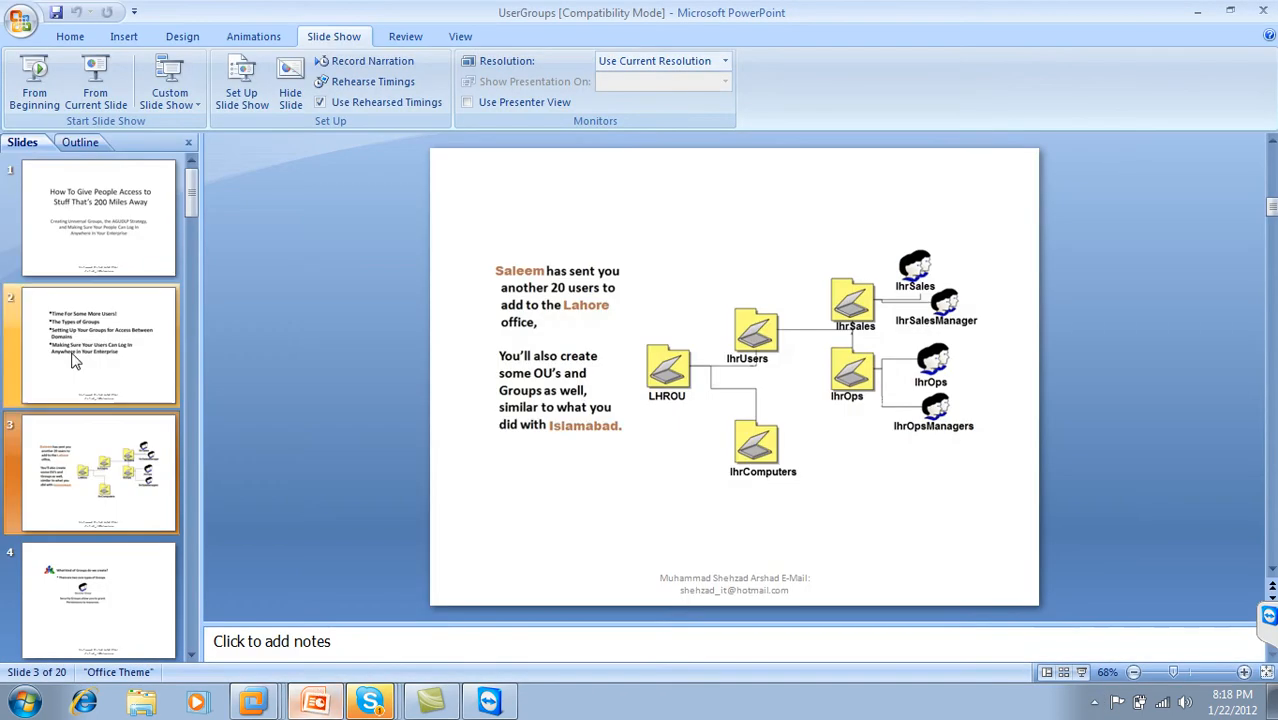
click(100, 84)
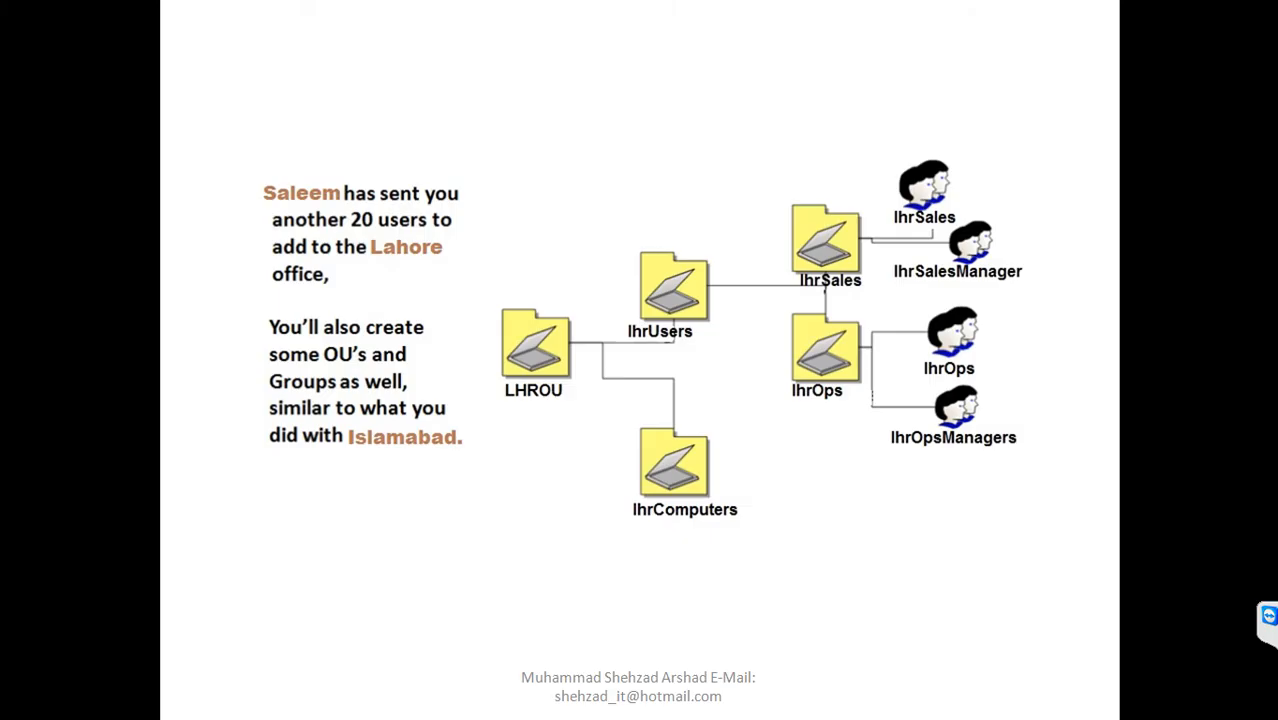
Step: Switch the pointer to Felt Tip Pen and advance to the next slide
right_click(466, 222)
mouse_move(522, 363)
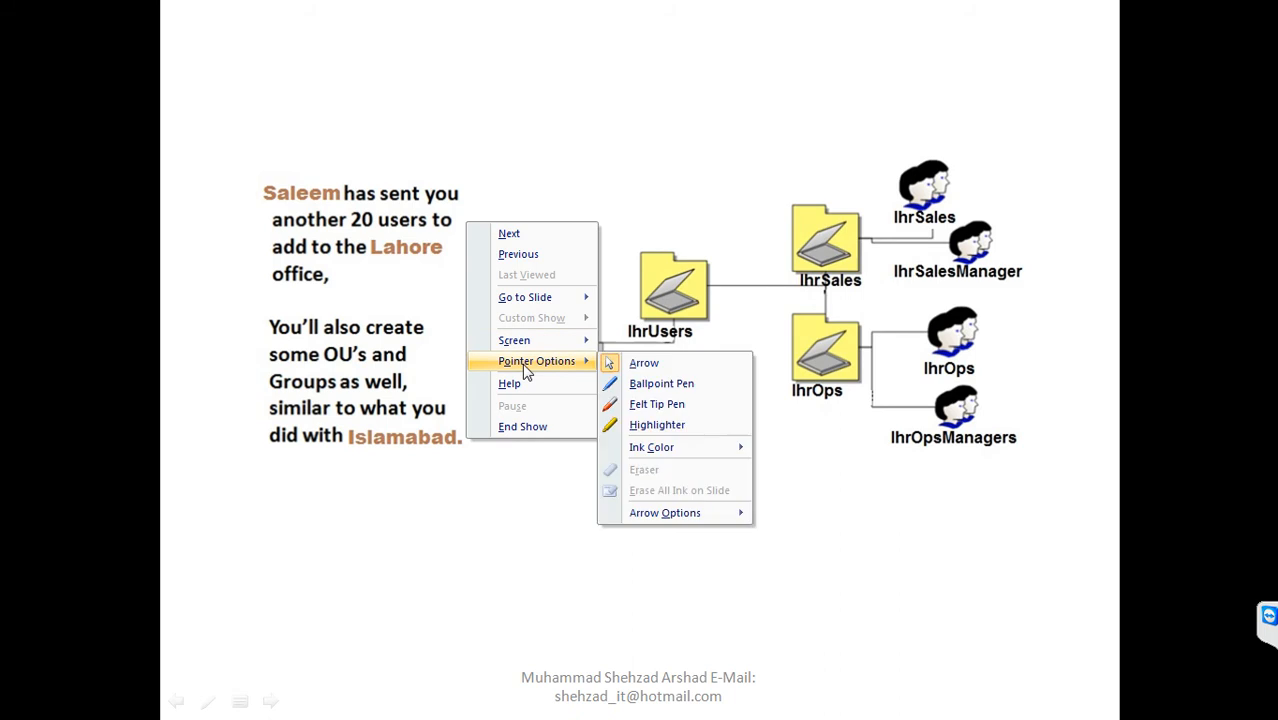
click(627, 403)
key(Right)
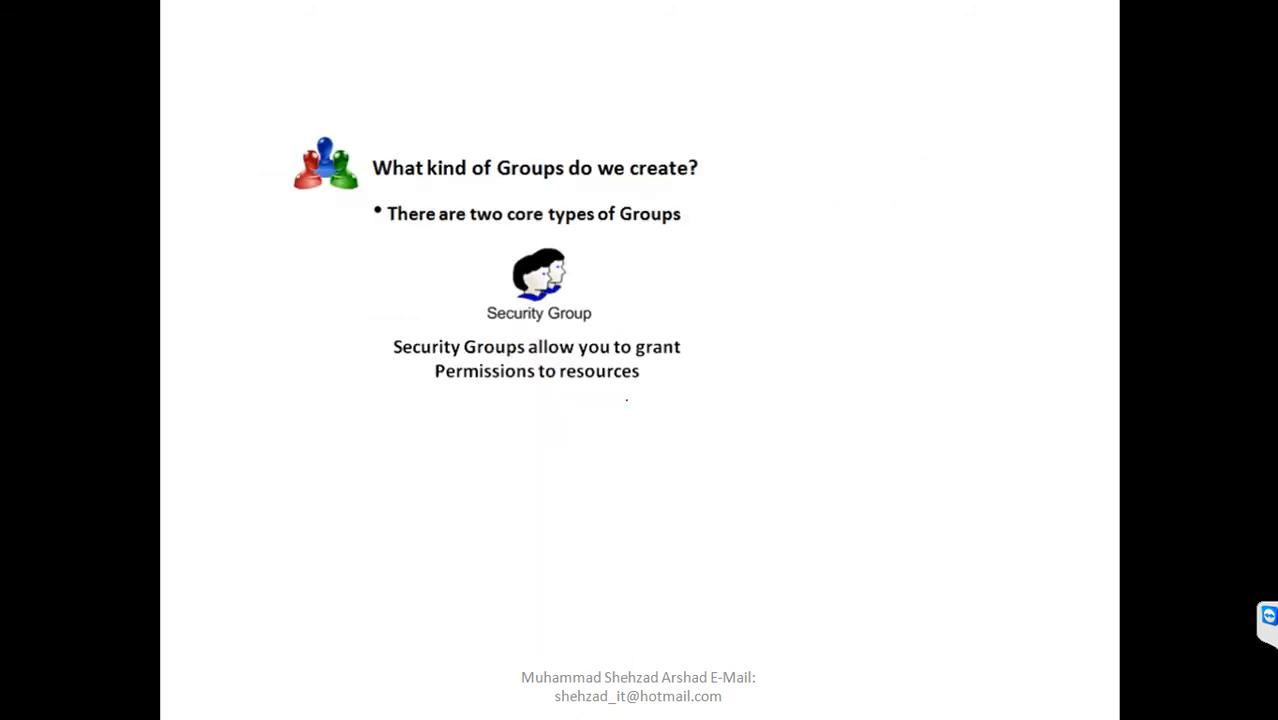
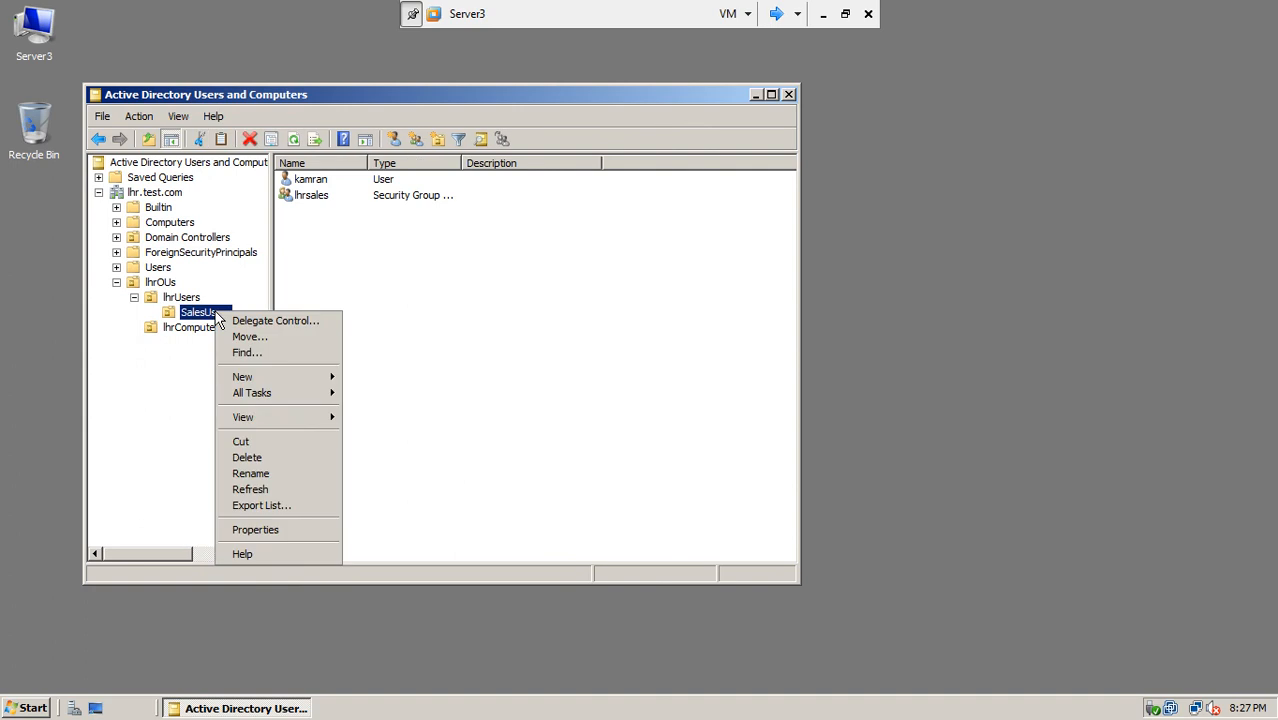
Step: Create the group allsales with Universal scope and Security type under SalesUsers in lhr.test.com
mouse_move(314, 375)
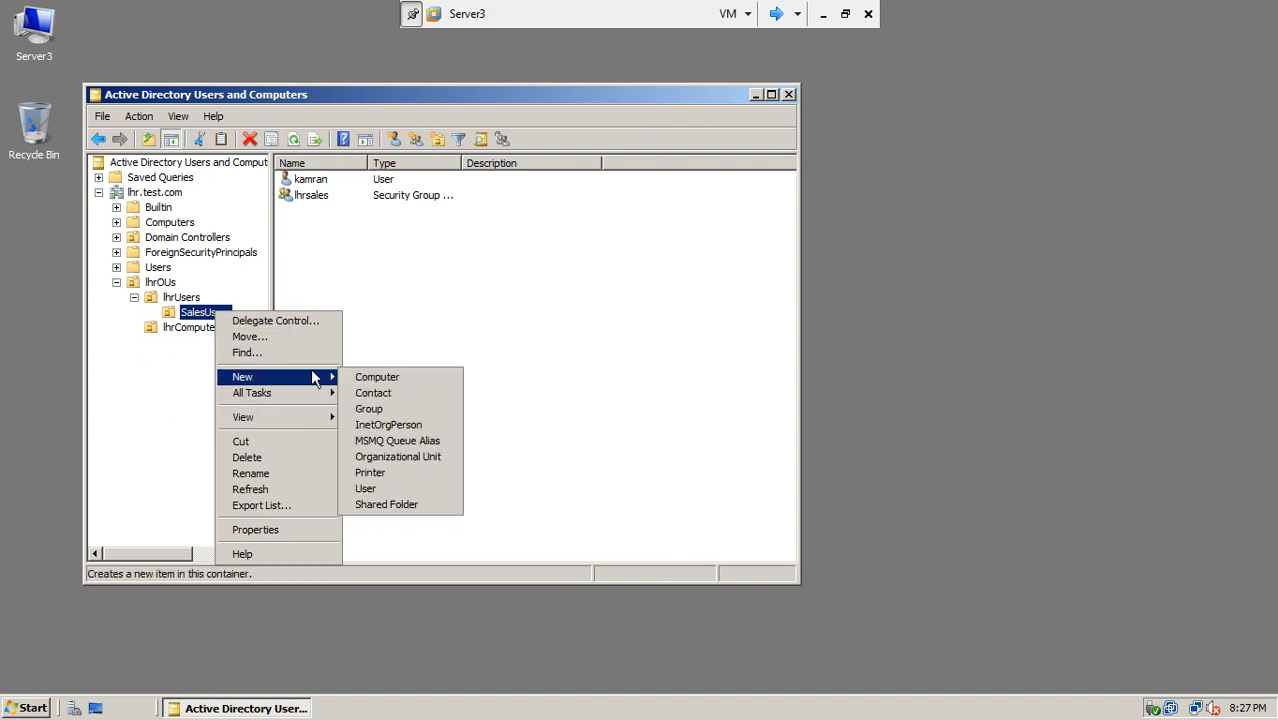
click(396, 412)
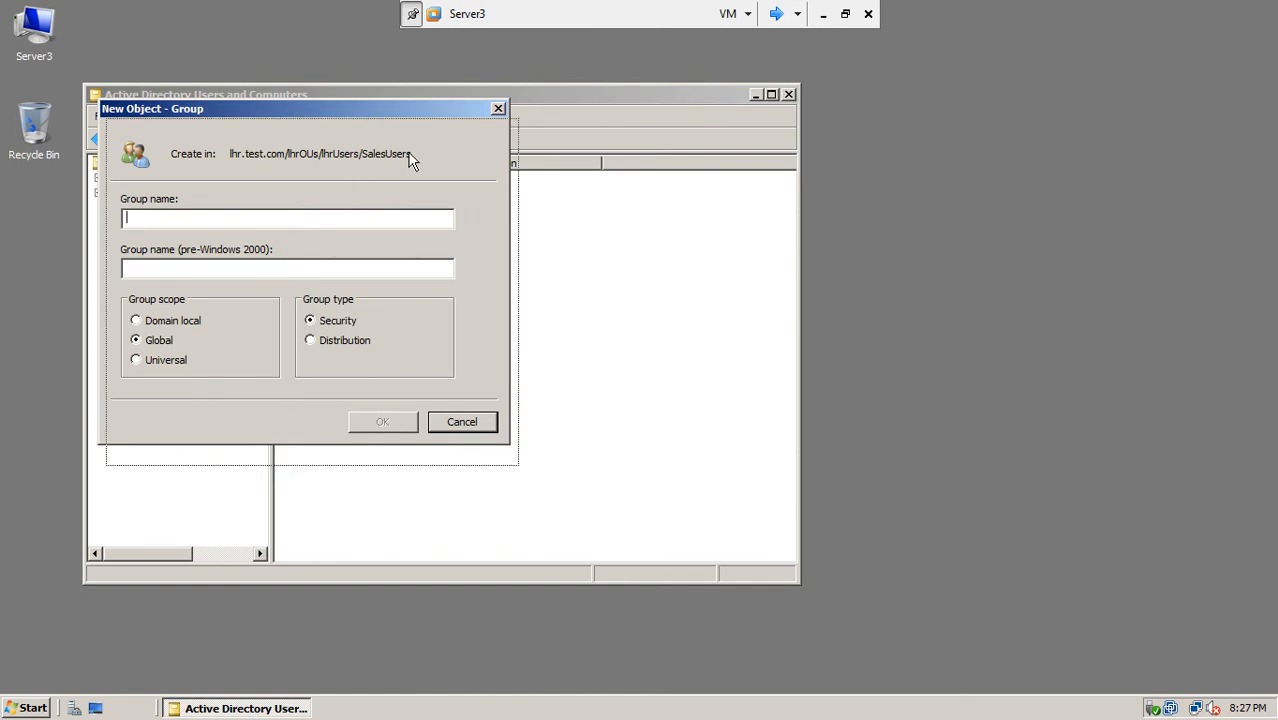
drag(371, 108, 680, 220)
text(allsales)
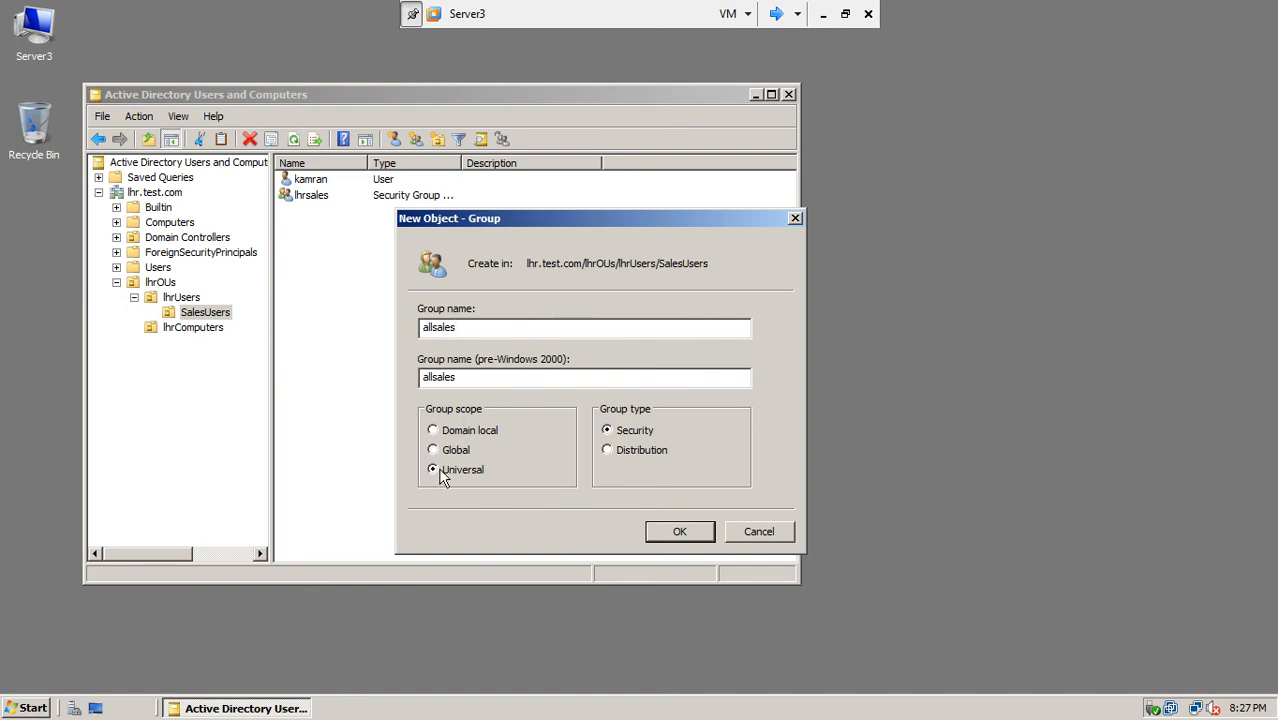
click(676, 532)
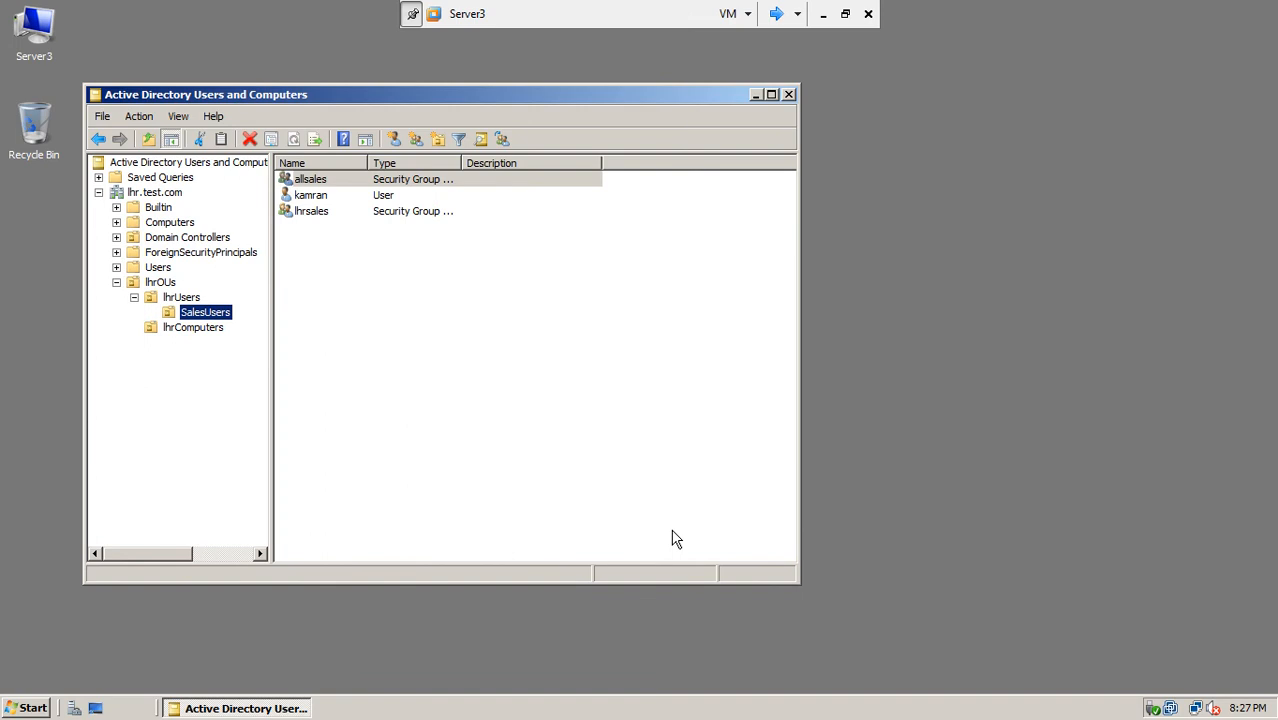
click(317, 184)
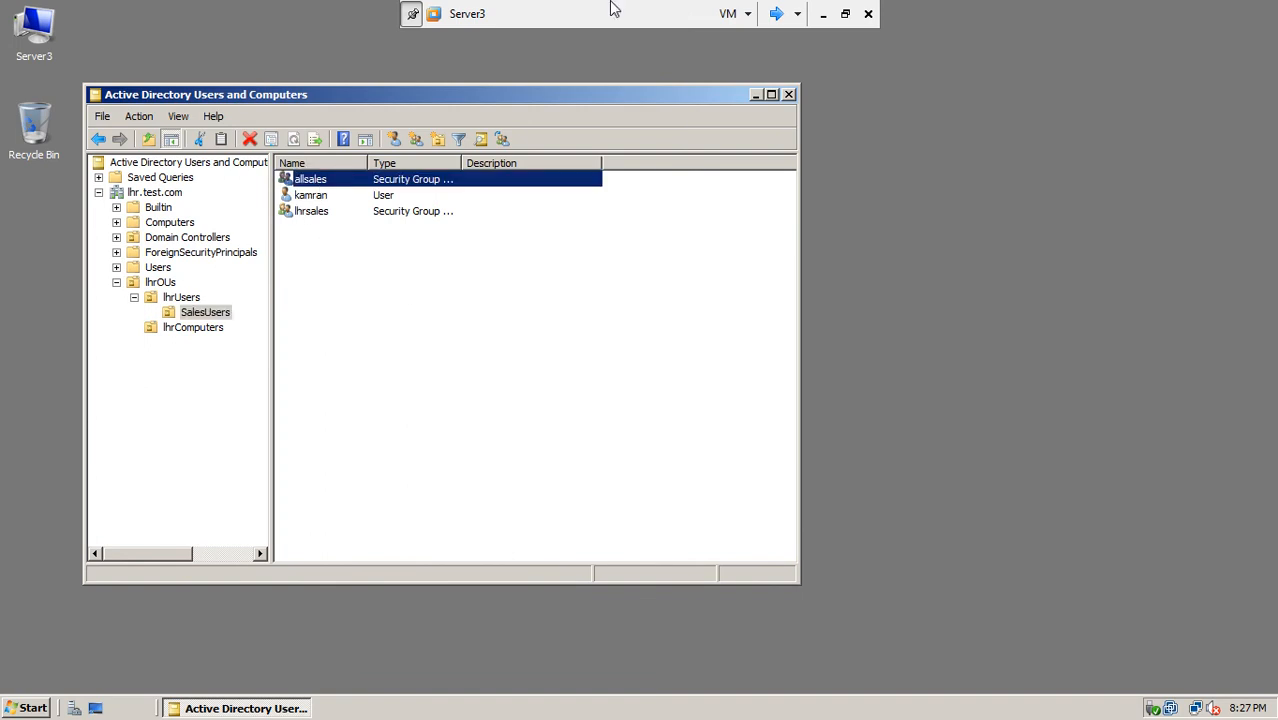
click(825, 14)
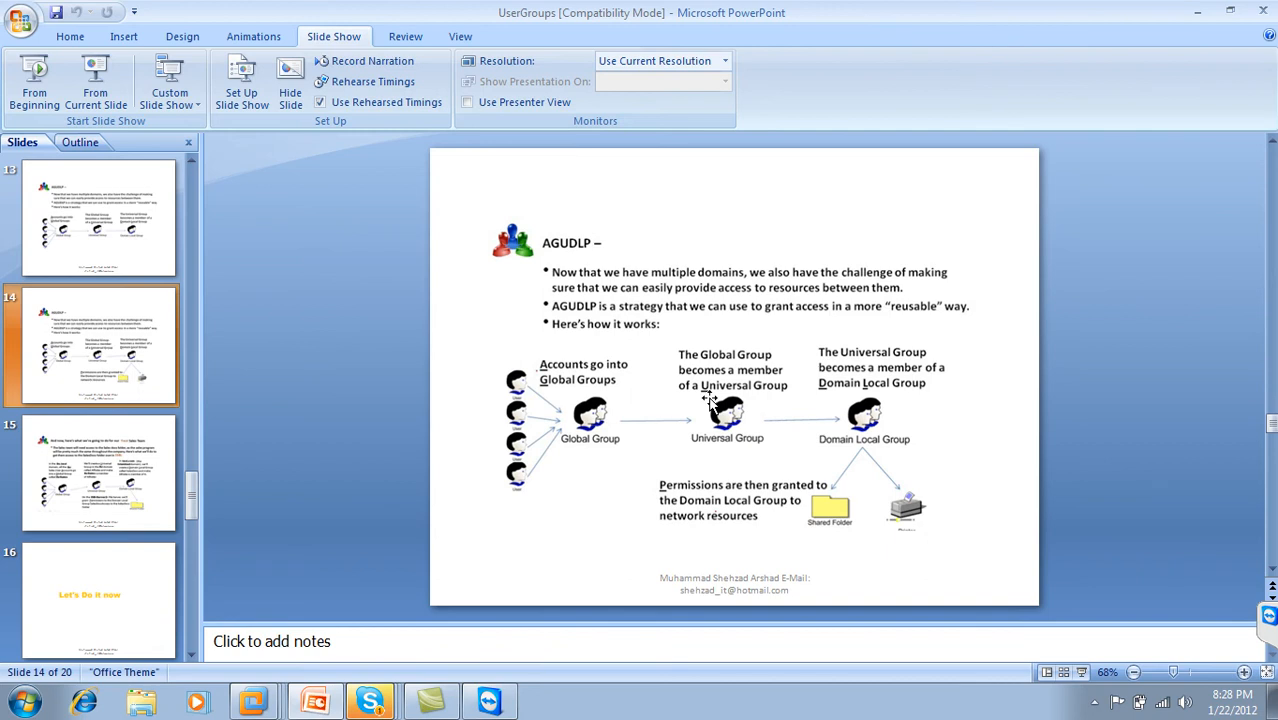
click(1193, 10)
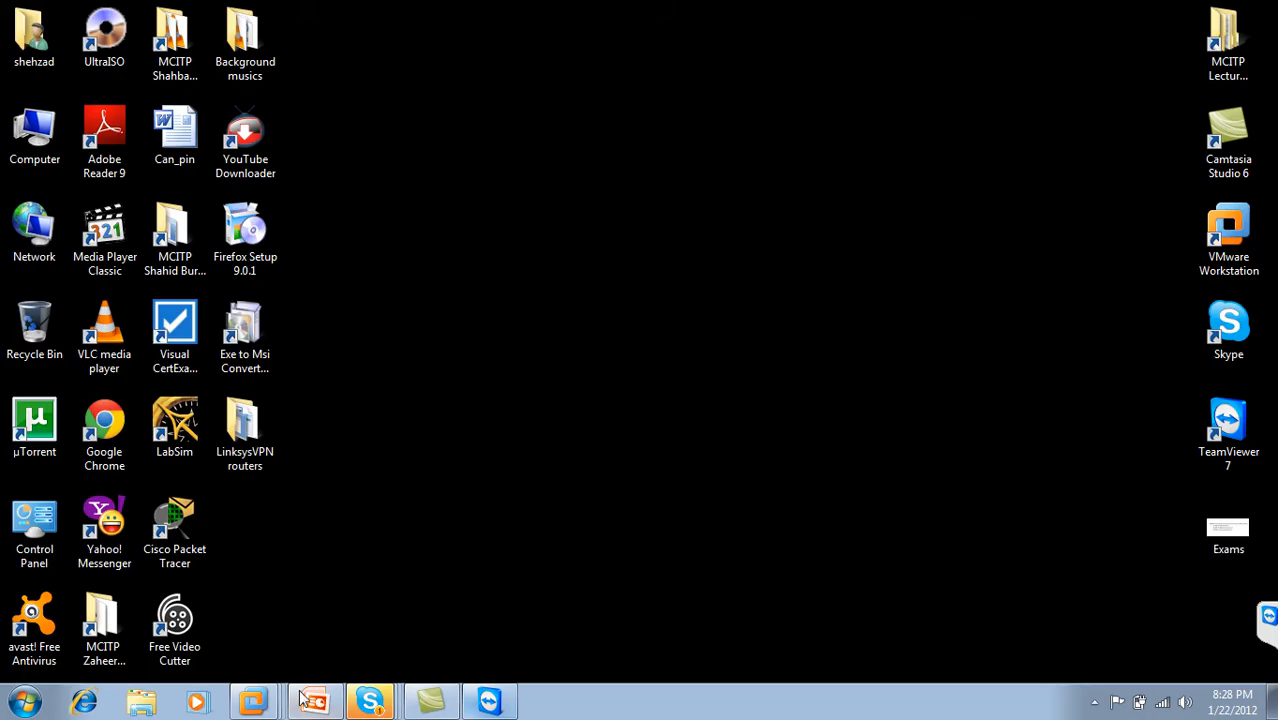
right_click(253, 700)
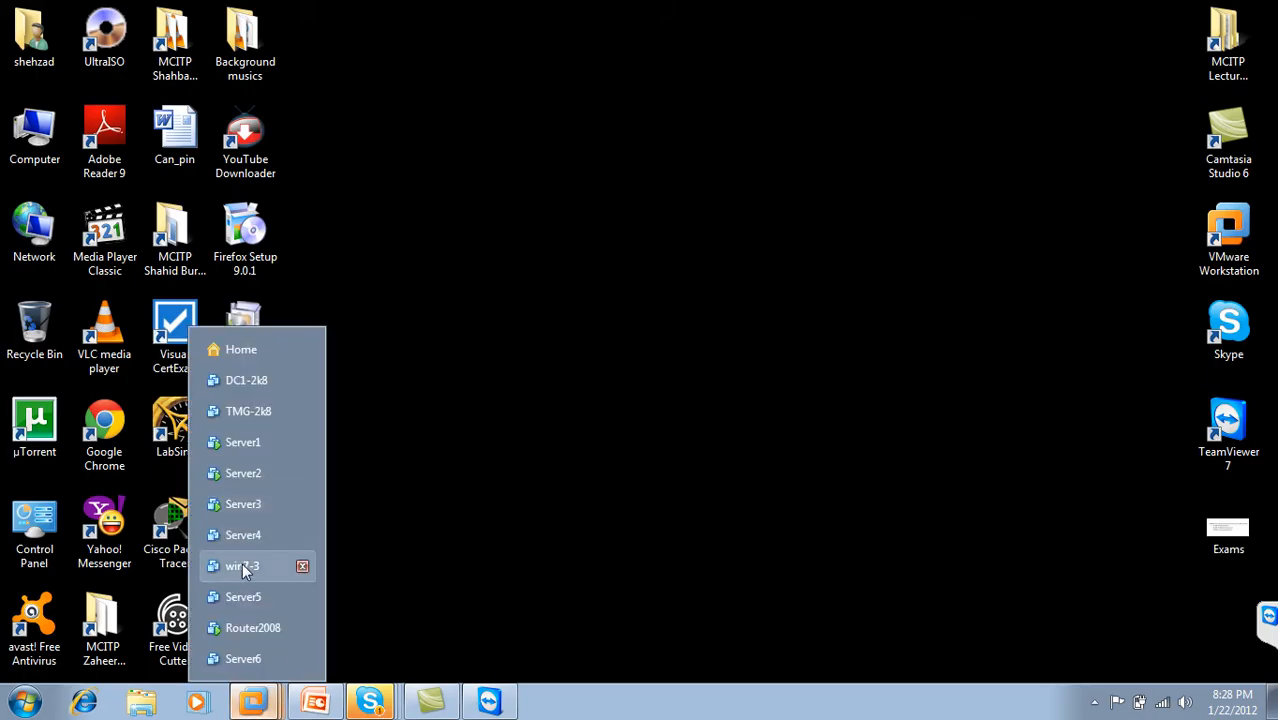
click(258, 504)
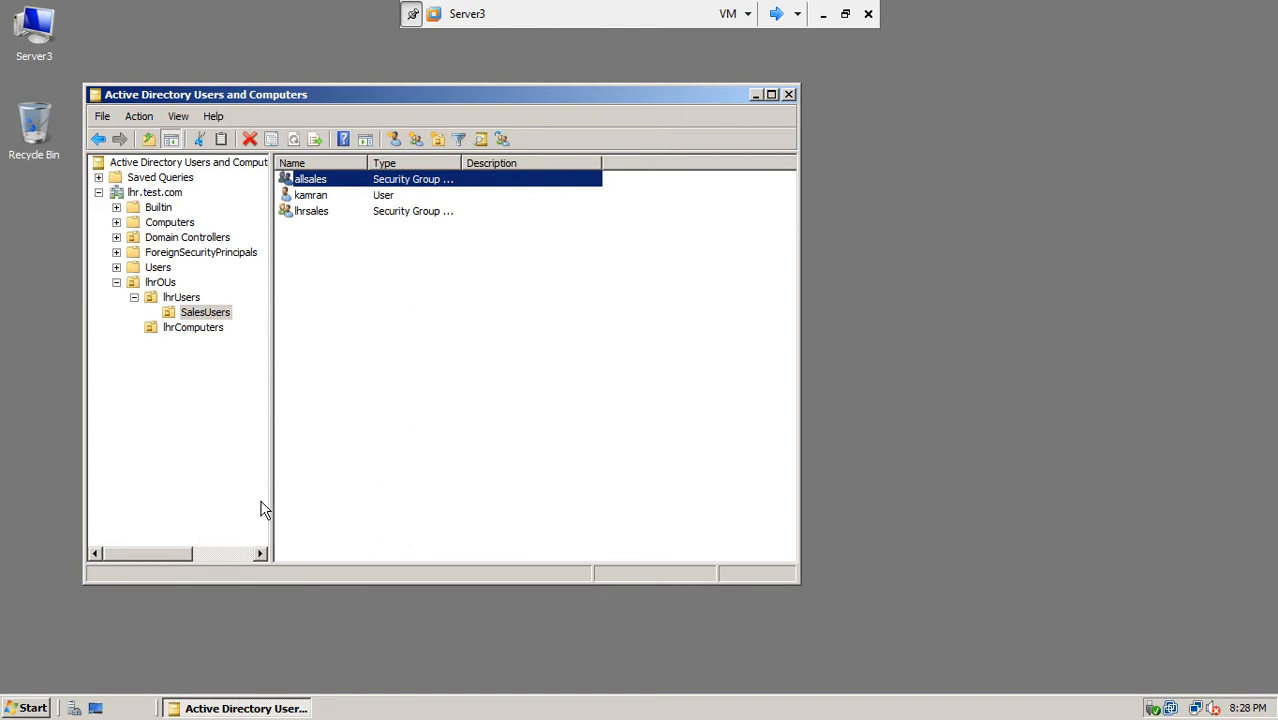
Step: Add the lhrsales group to allsales's members by picking it from an Advanced Find Now search
double_click(318, 182)
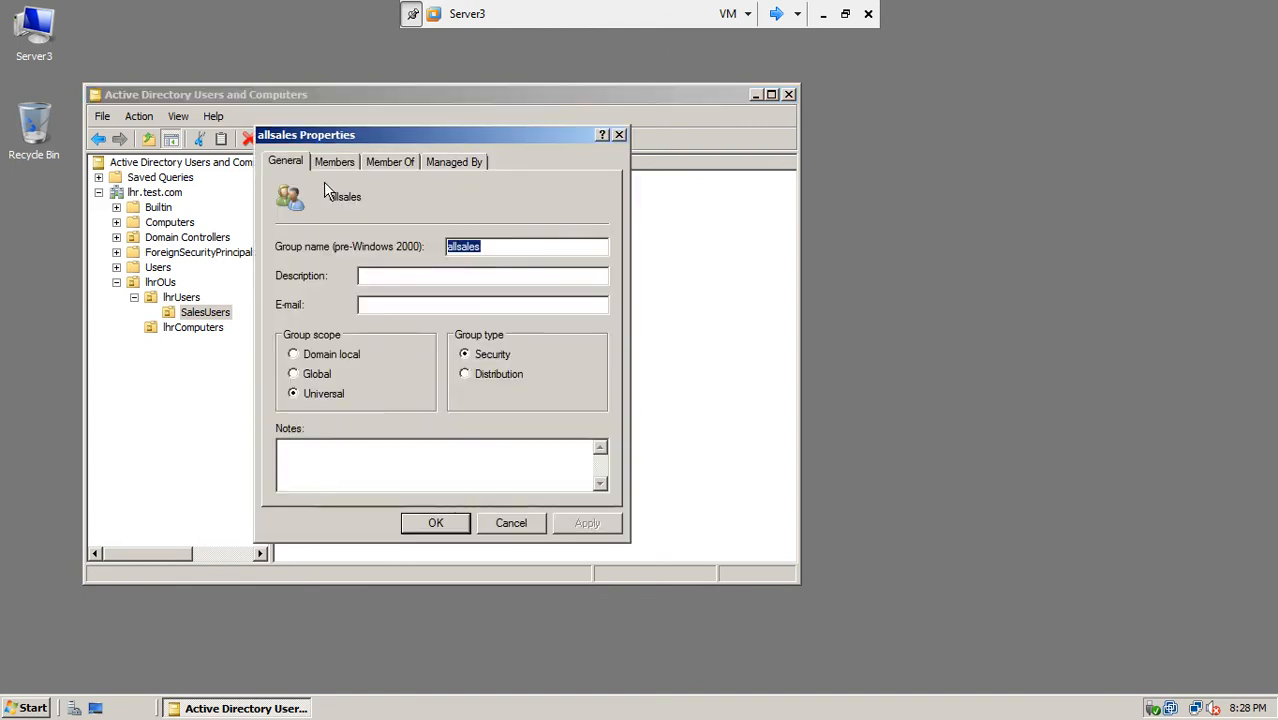
click(348, 166)
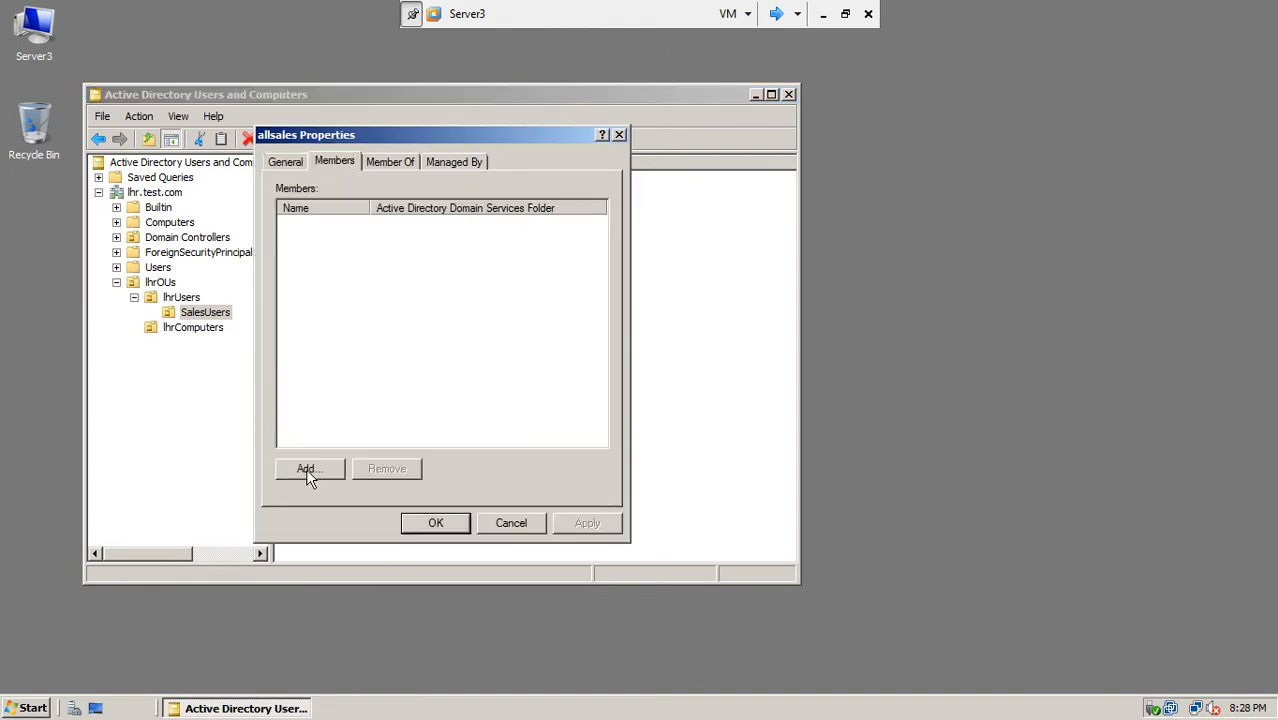
click(306, 469)
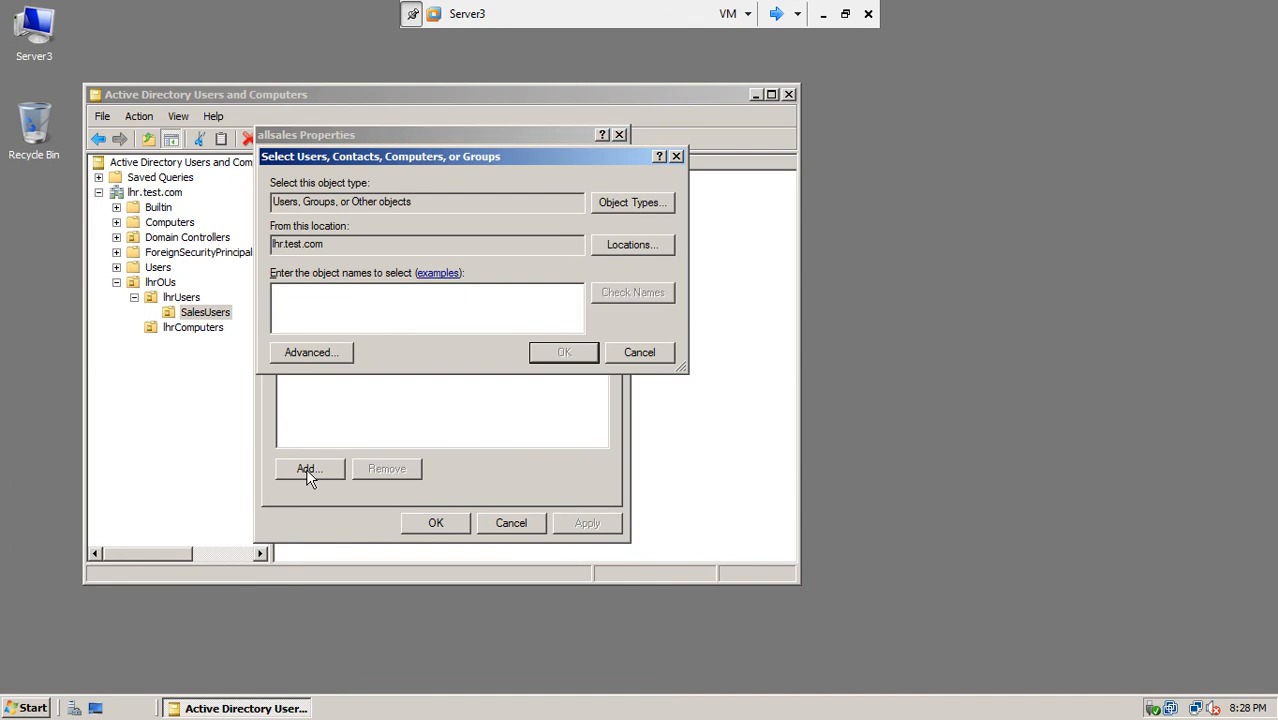
click(338, 353)
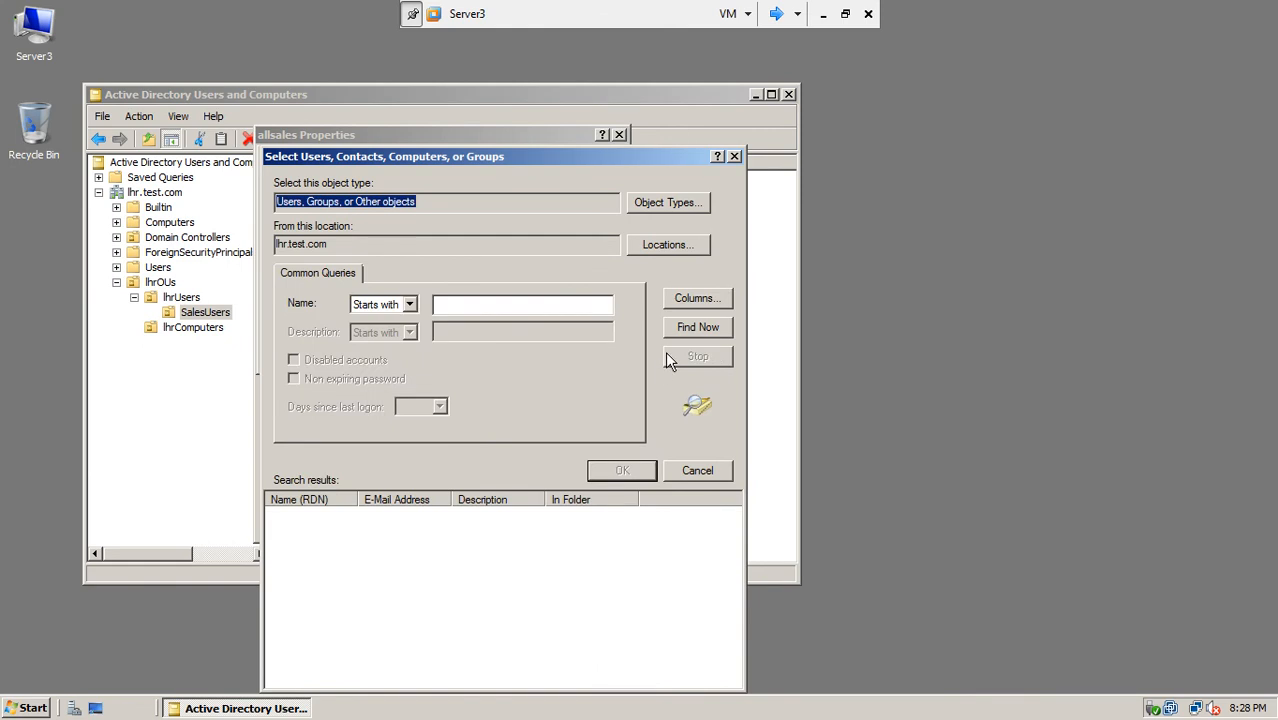
click(692, 328)
drag(359, 500, 460, 505)
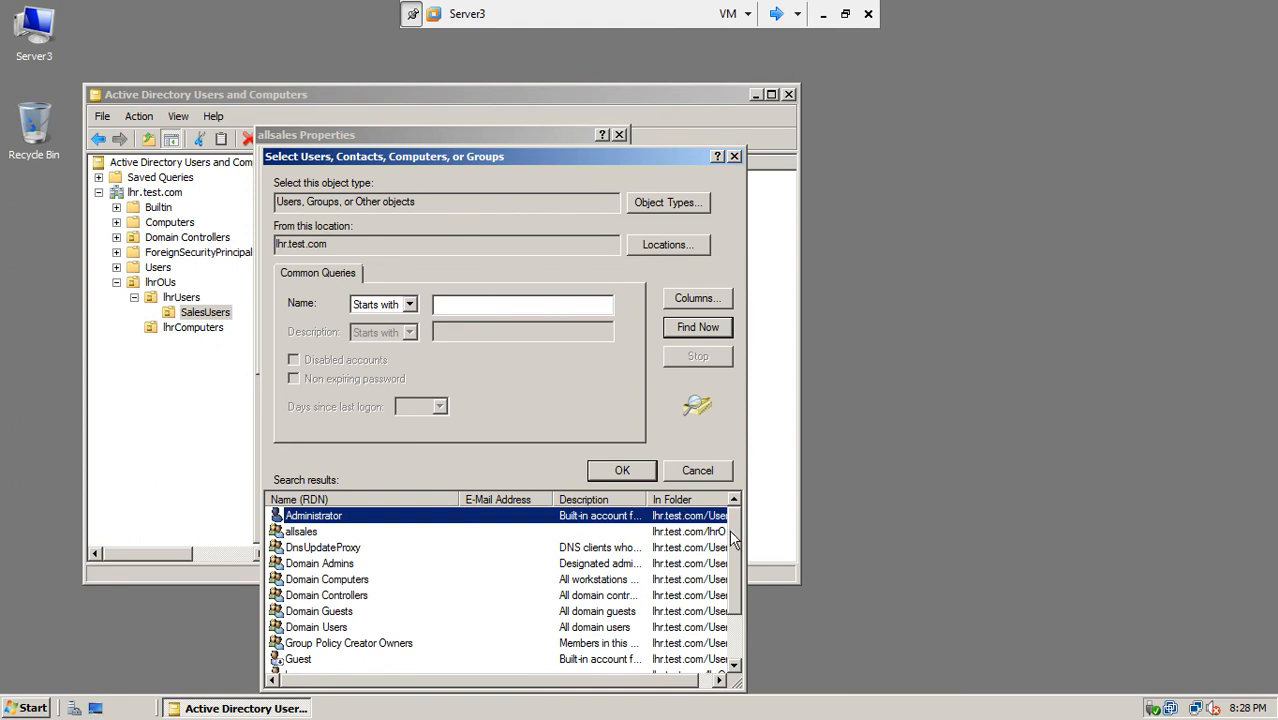
scroll(729, 529, down, 1)
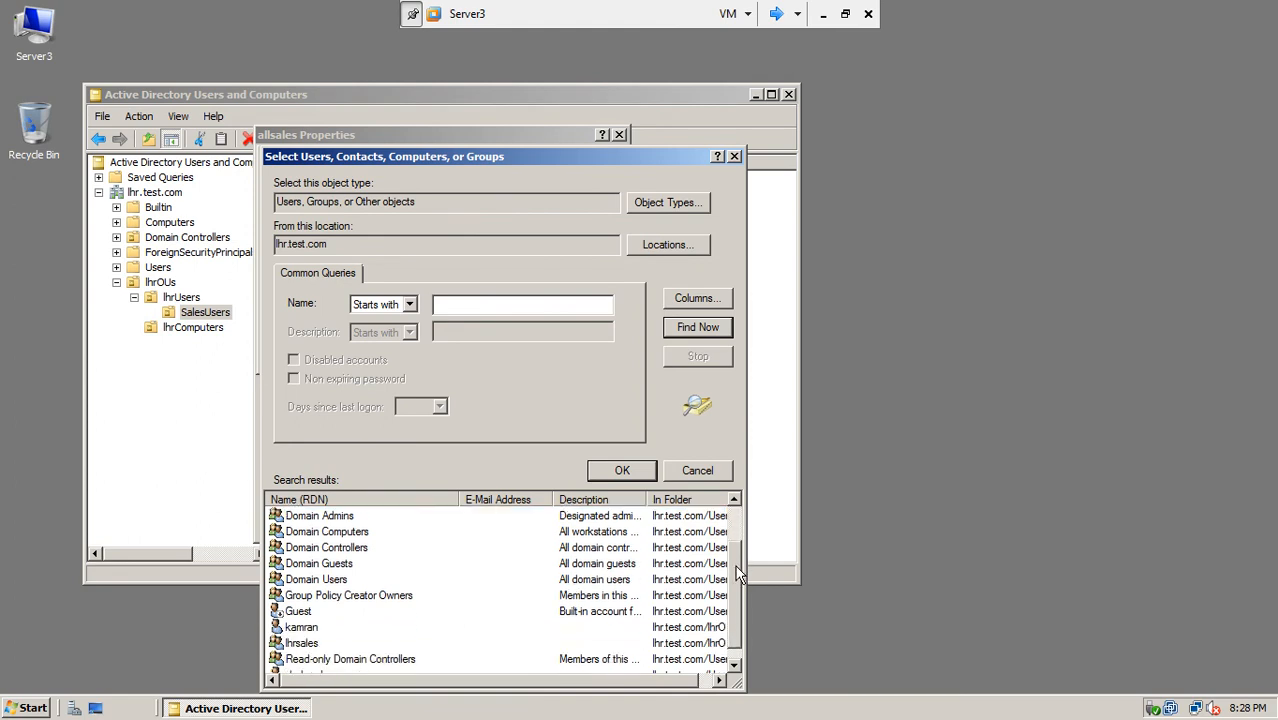
click(293, 645)
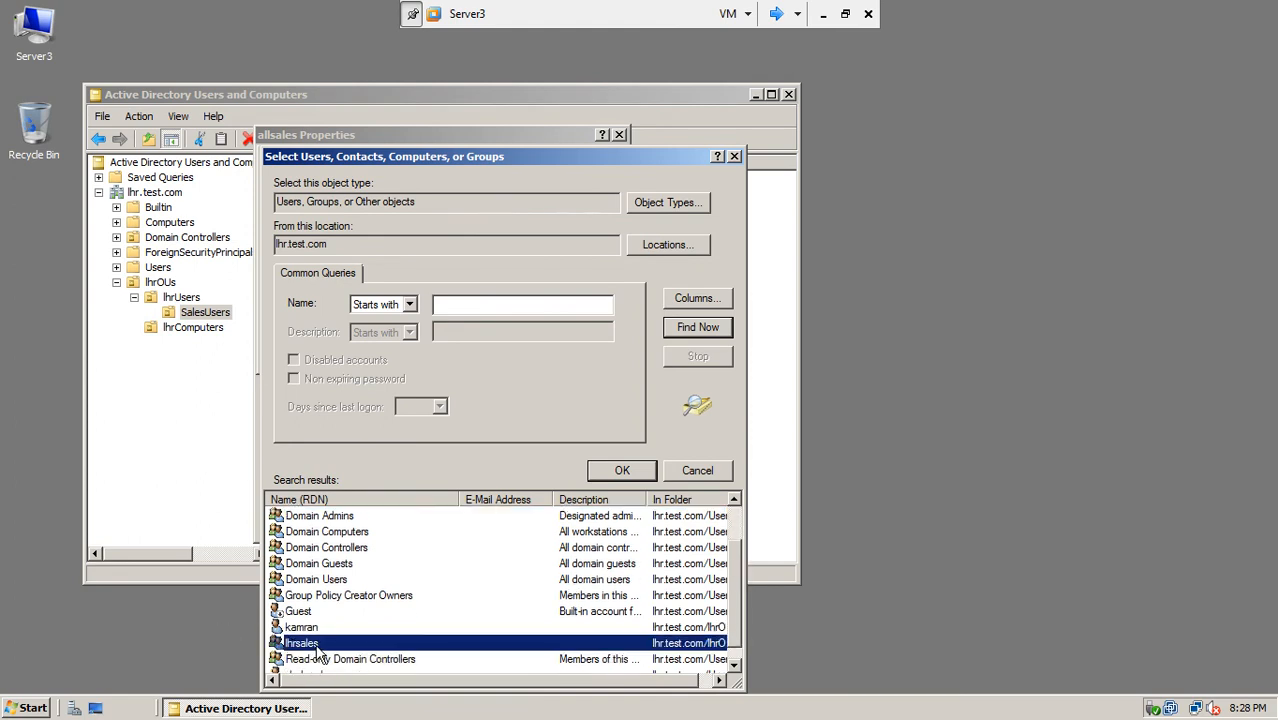
click(614, 472)
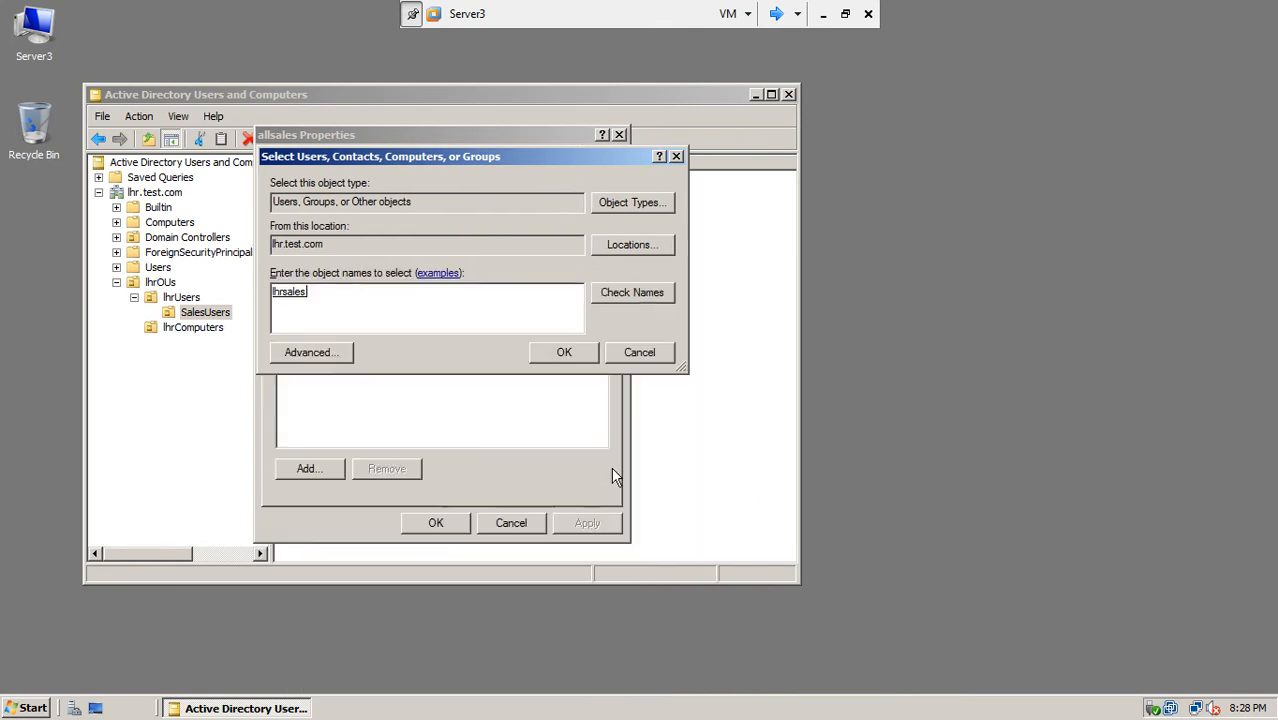
click(534, 353)
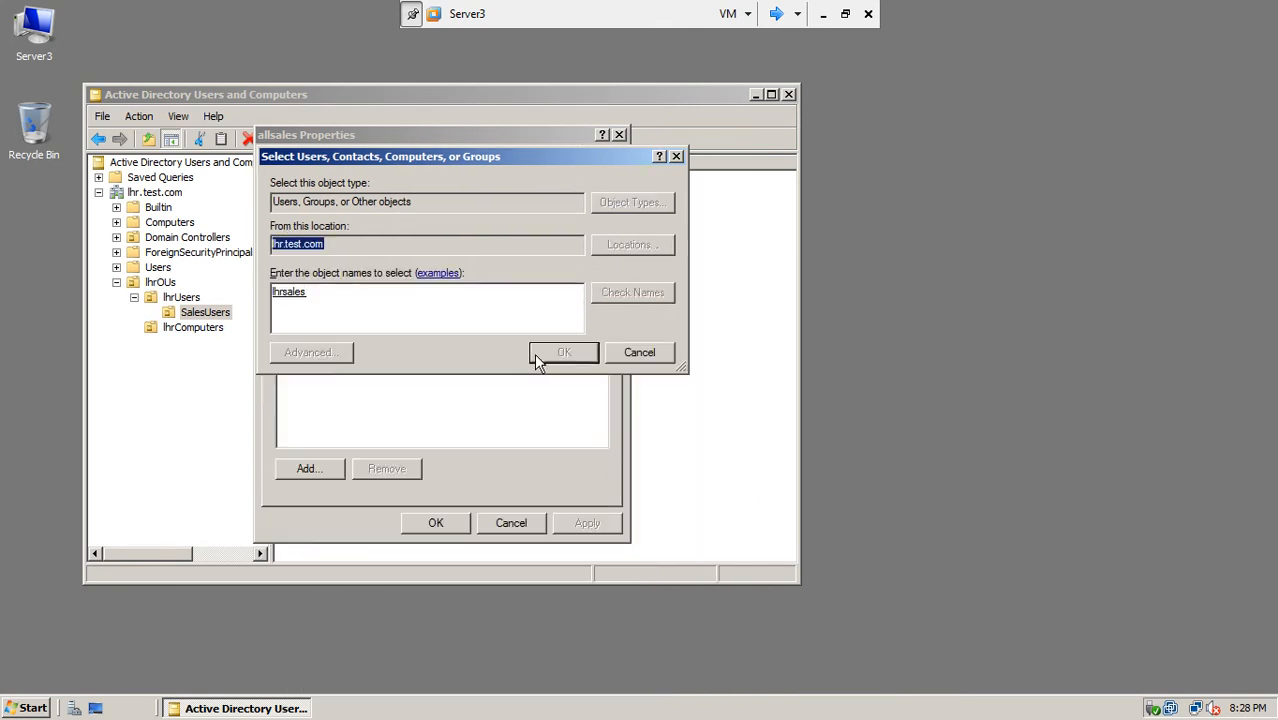
Step: Apply the lhrsales membership change and close the allsales properties
drag(416, 130, 674, 96)
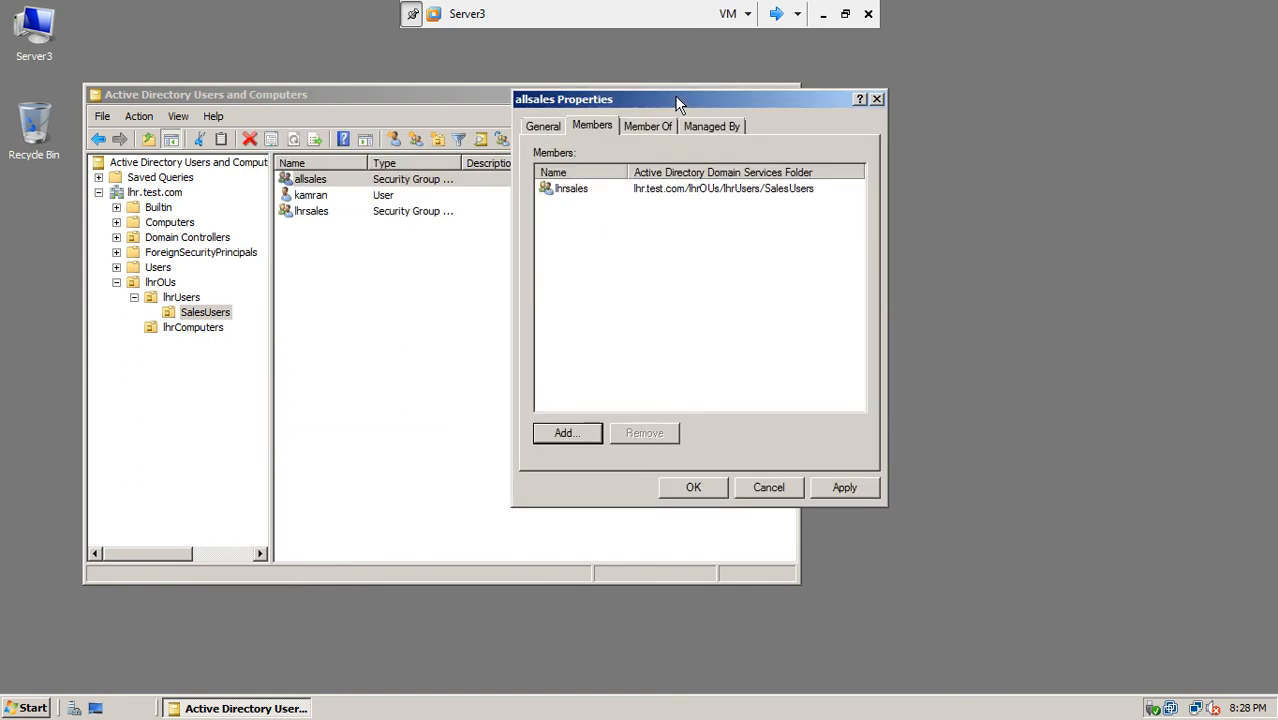
click(565, 200)
click(842, 487)
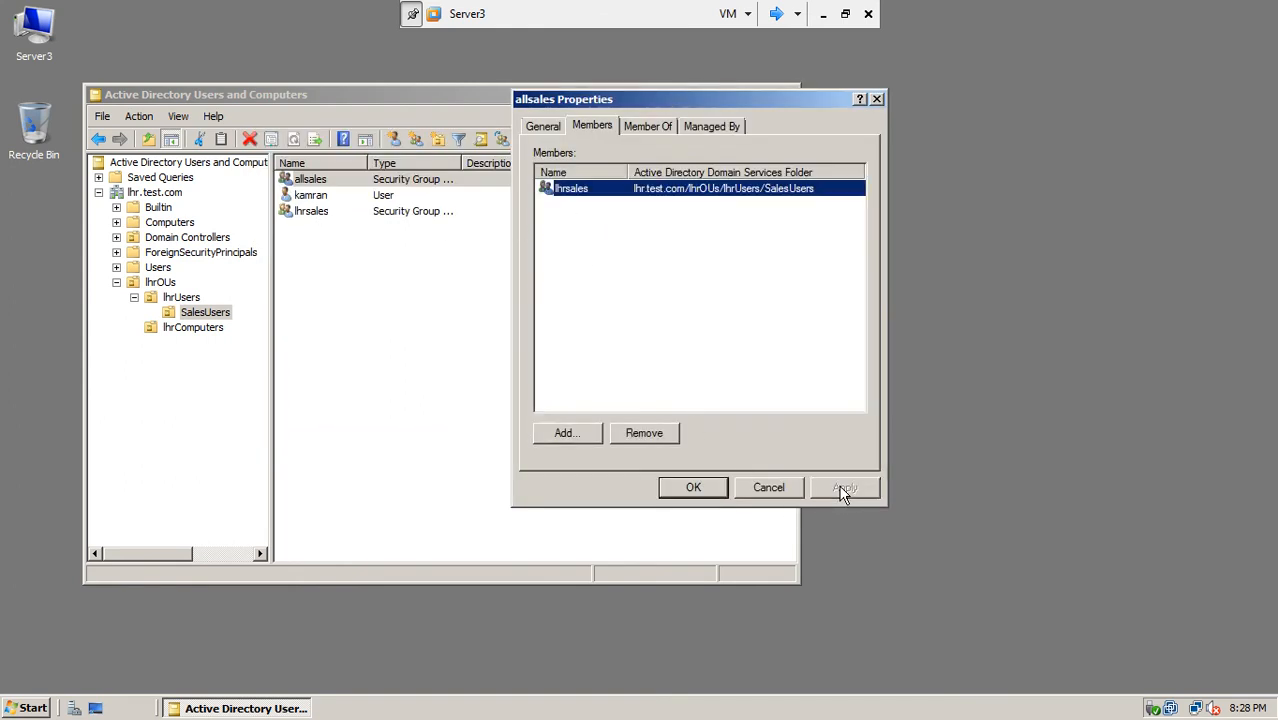
click(693, 487)
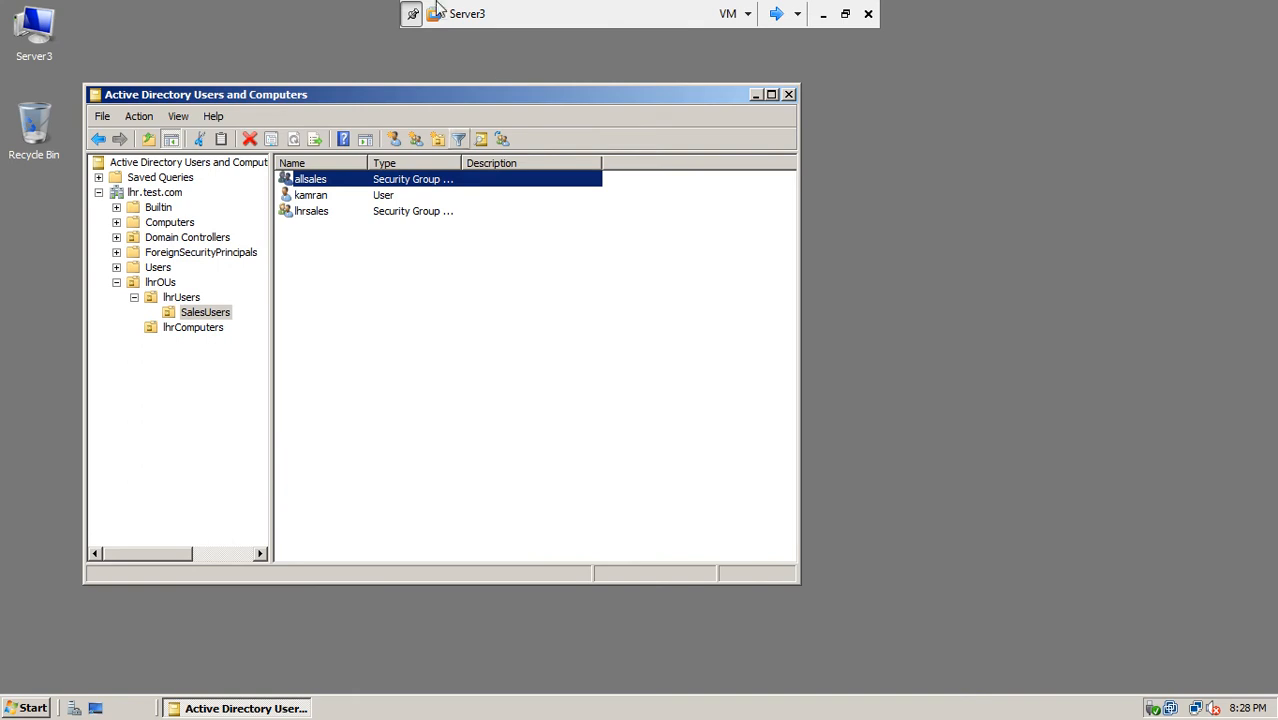
Step: Unlock Server1 with the Administrator password, then cycle on to the Router2008 virtual machine
drag(468, 98, 553, 100)
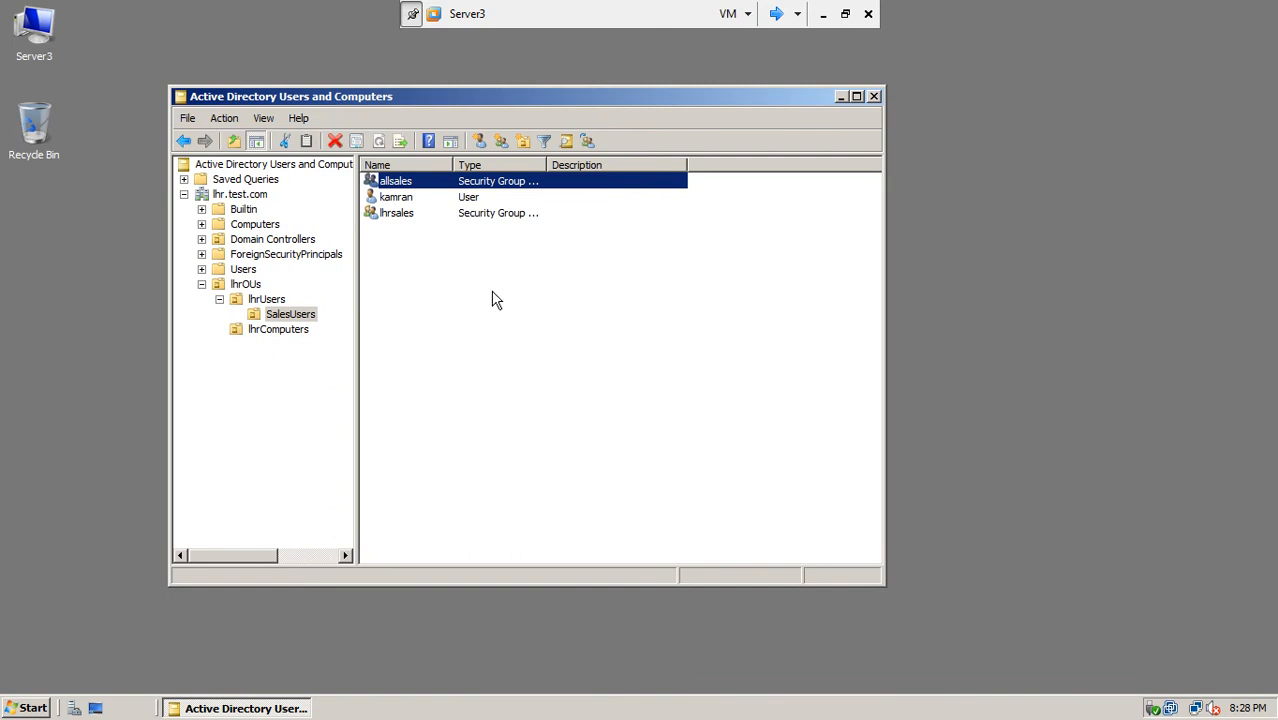
click(776, 16)
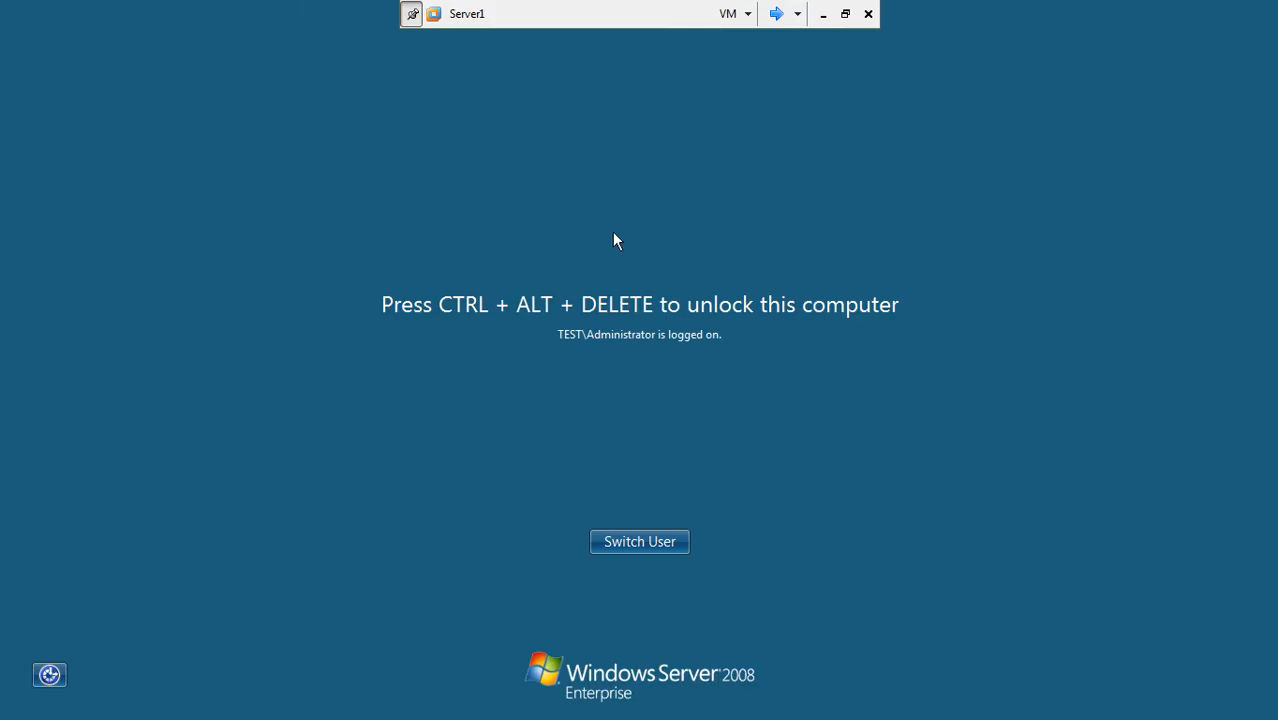
key(ctrl+alt+Insert)
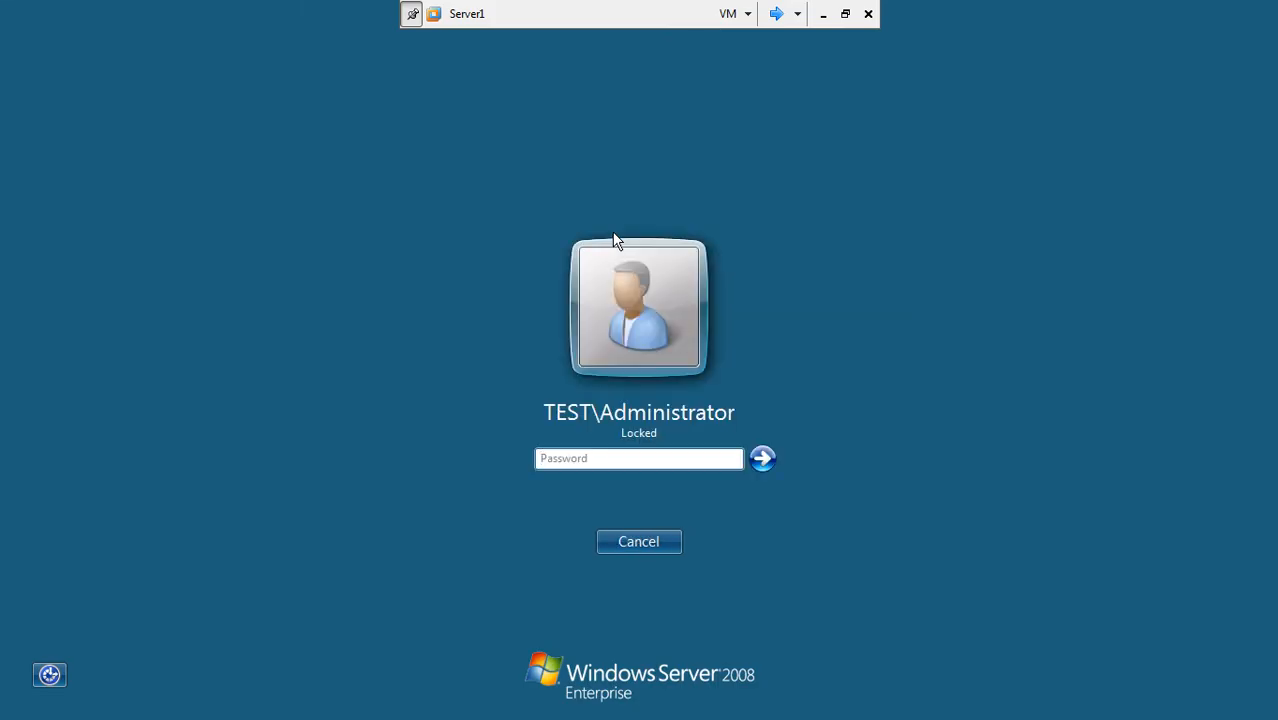
click(634, 458)
text(P••••••)
key(Return)
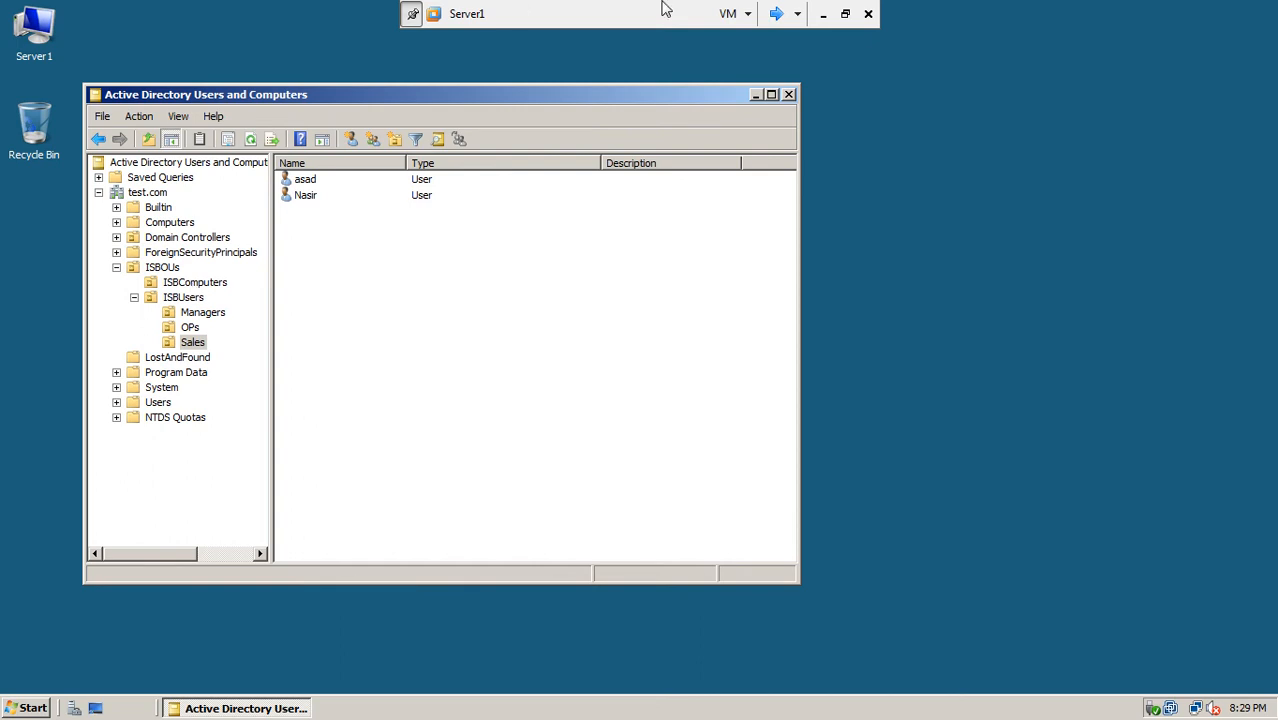
click(775, 14)
click(776, 14)
Step: Back on Server3, change the console's managed domain from lhr.test.com to test.com
click(776, 14)
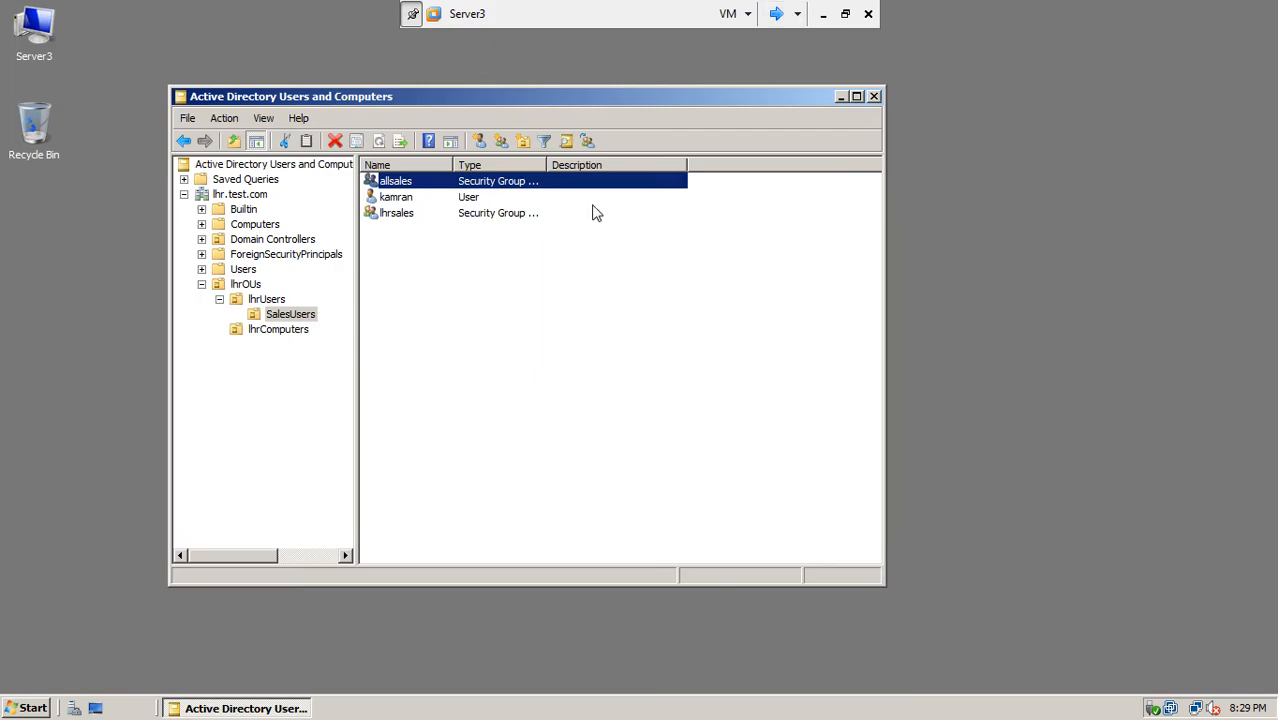
click(248, 197)
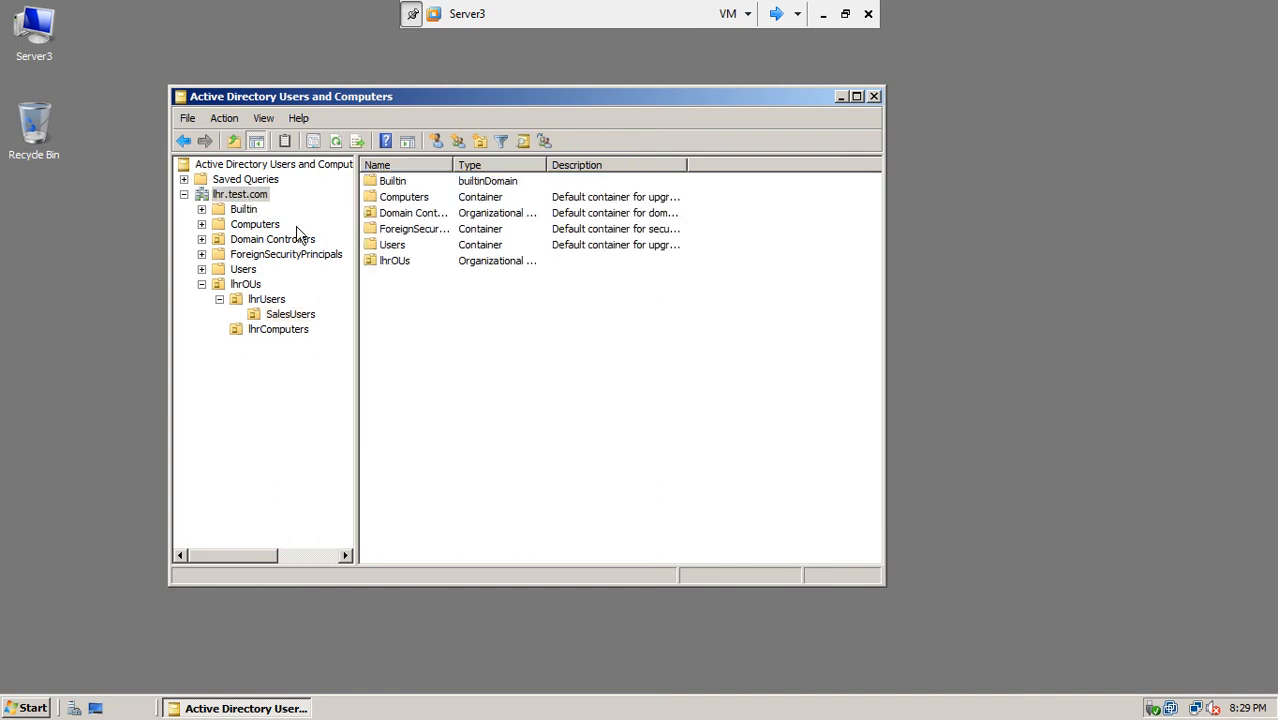
right_click(250, 204)
click(280, 235)
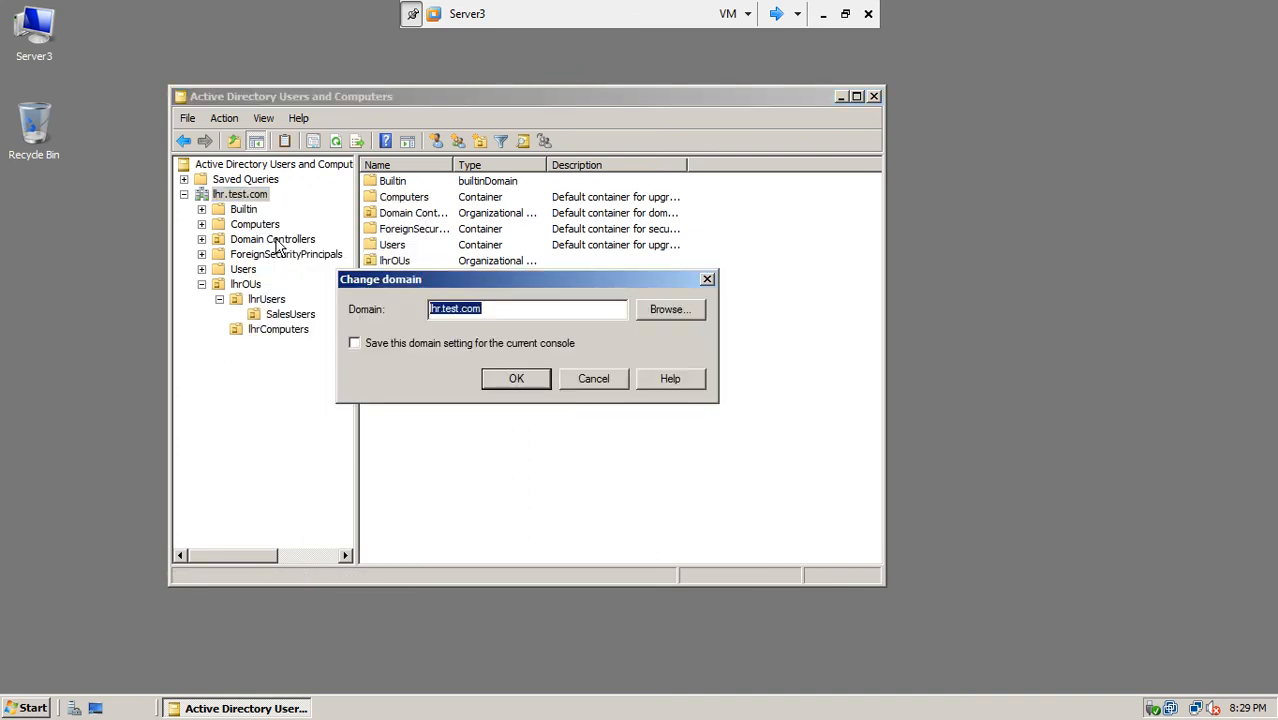
click(655, 311)
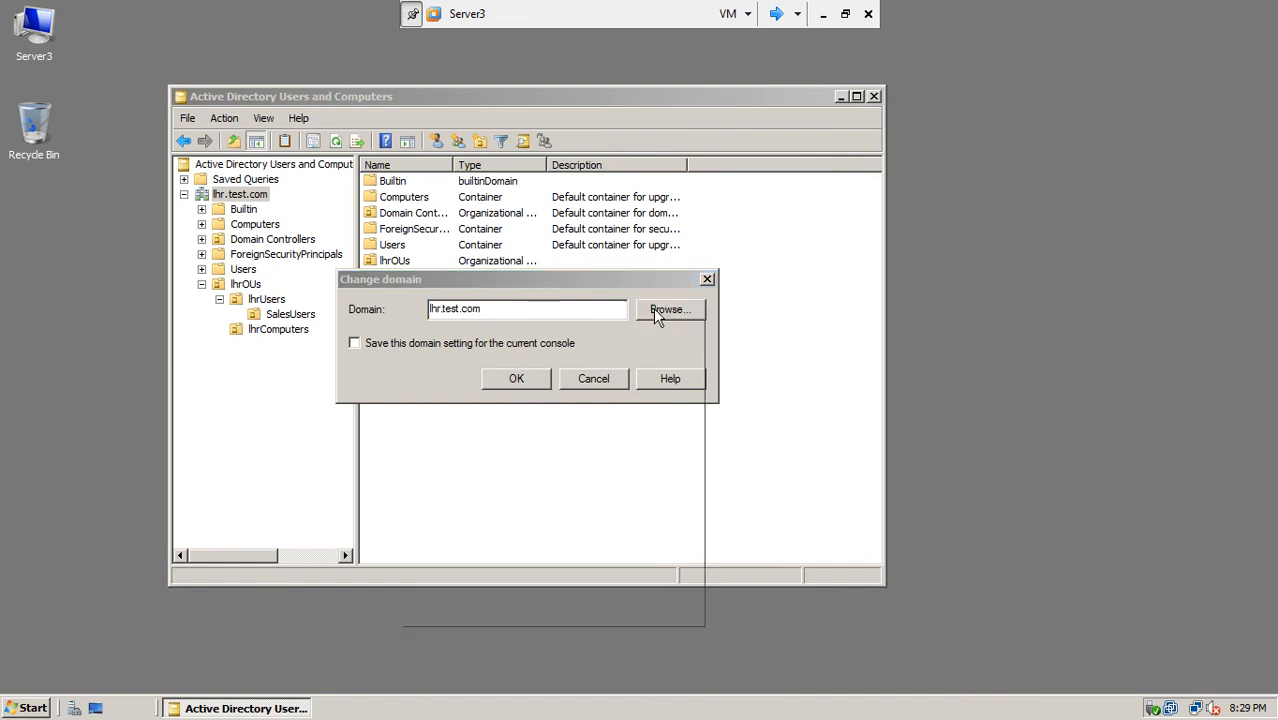
click(472, 380)
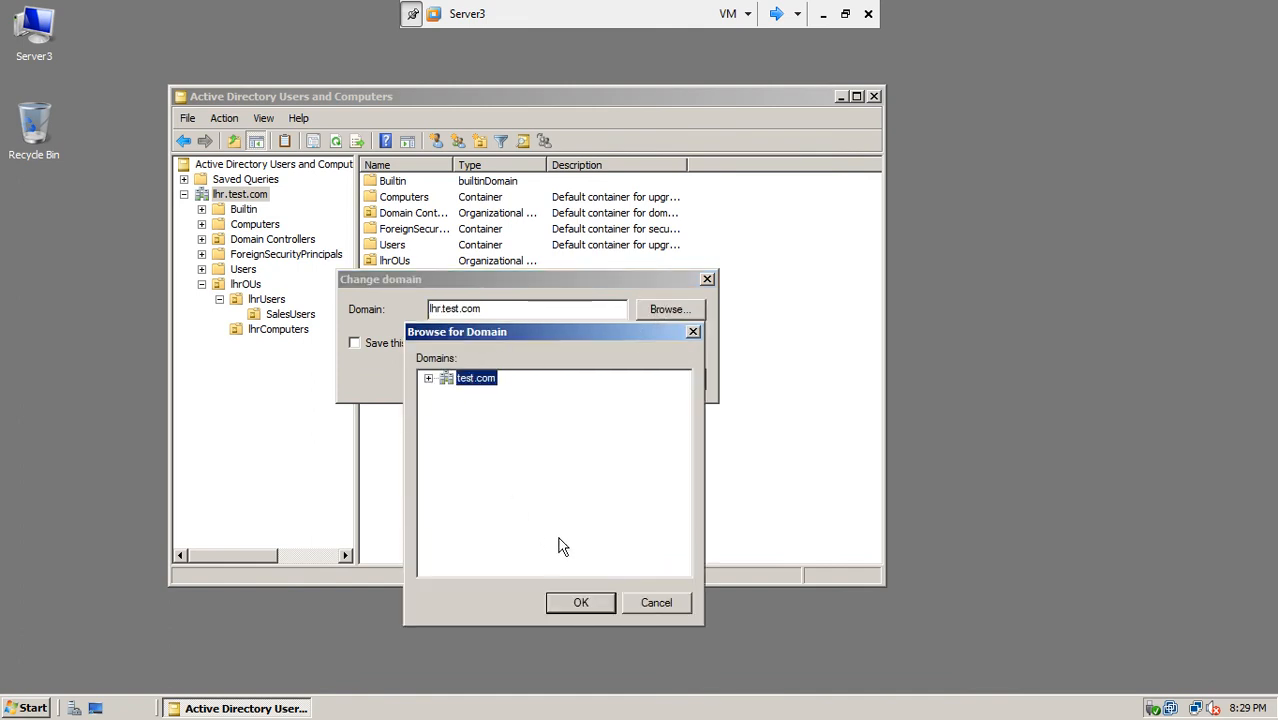
click(575, 604)
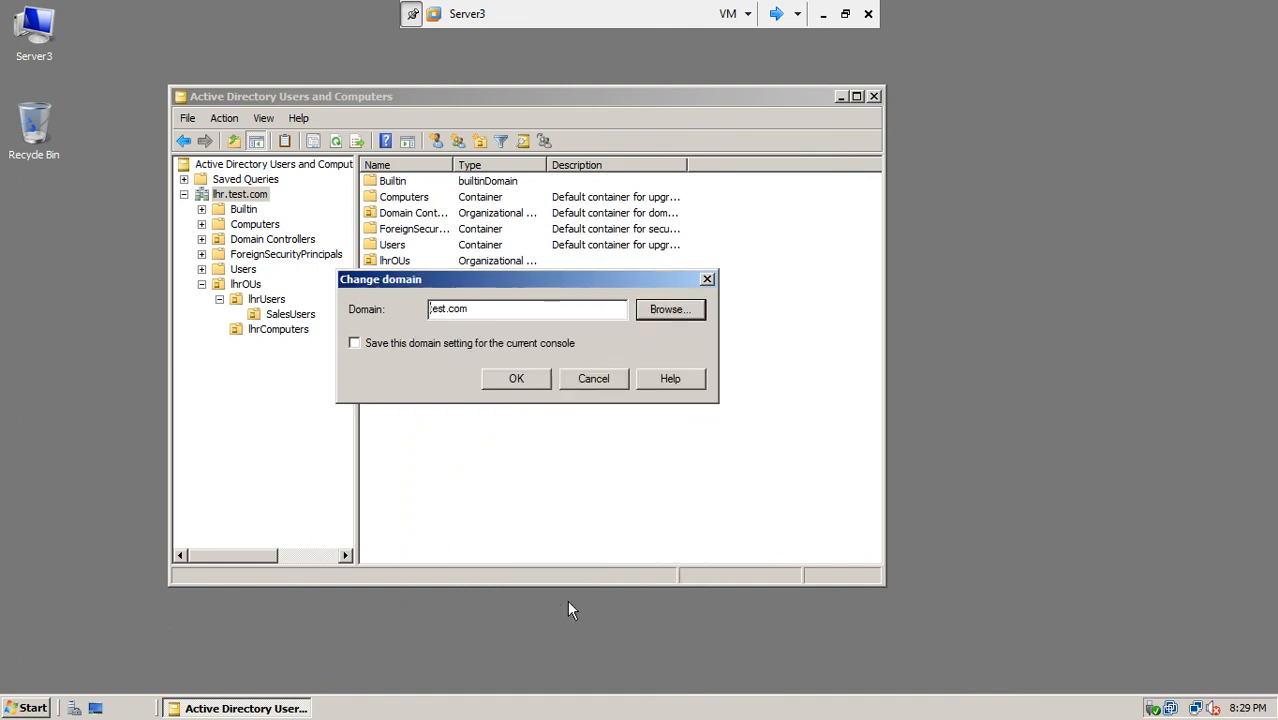
click(501, 379)
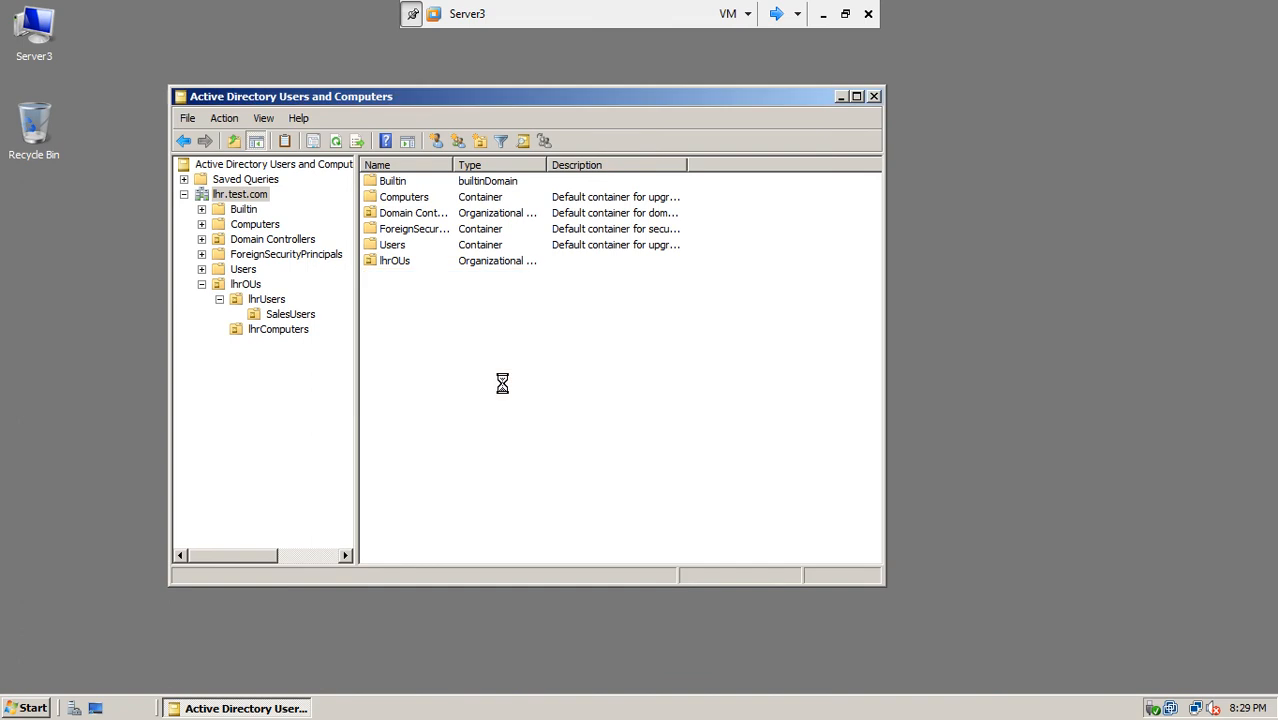
Step: Expand test.com > ISBOUs > ISBUsers and show the Sales OU's two users
click(184, 194)
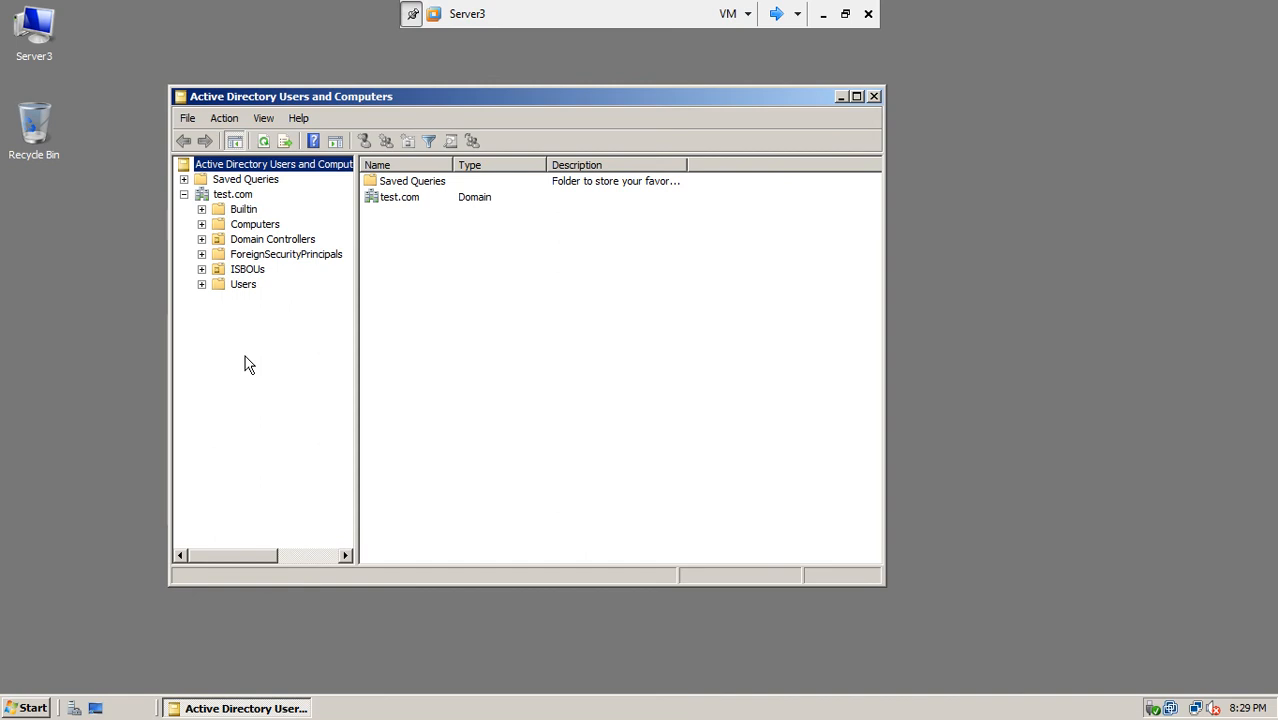
click(202, 270)
click(219, 299)
click(238, 344)
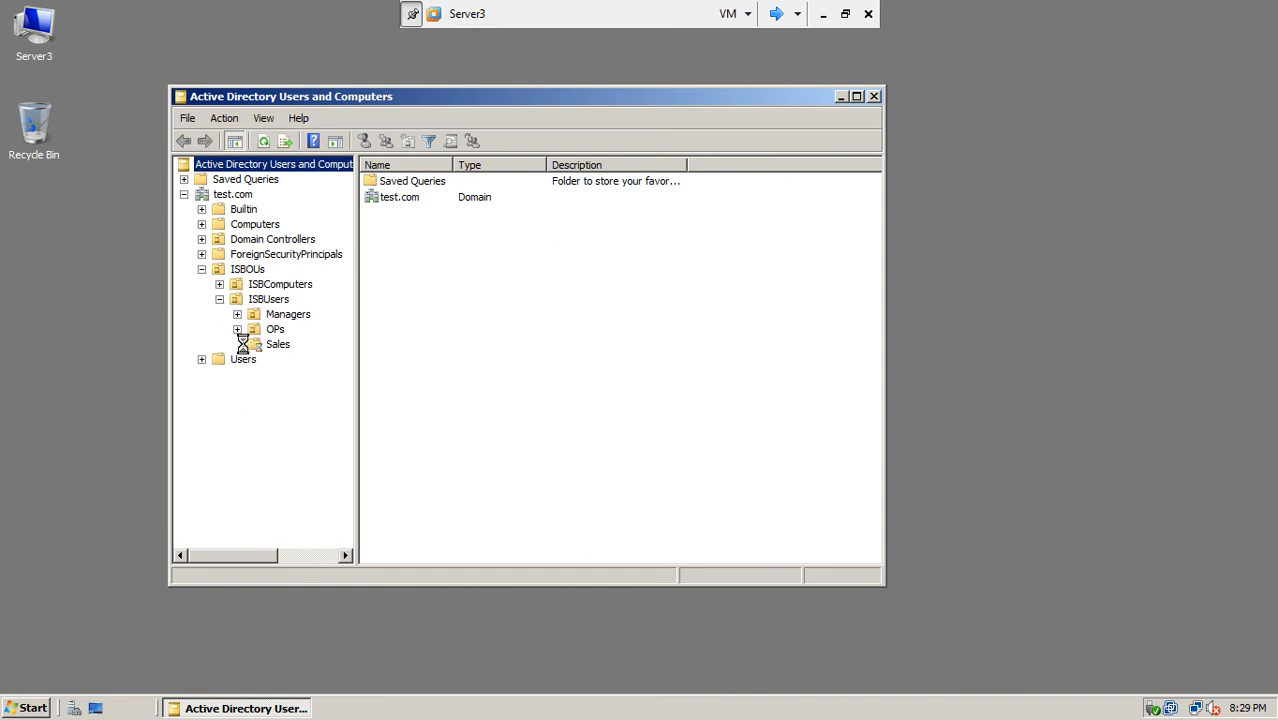
click(276, 346)
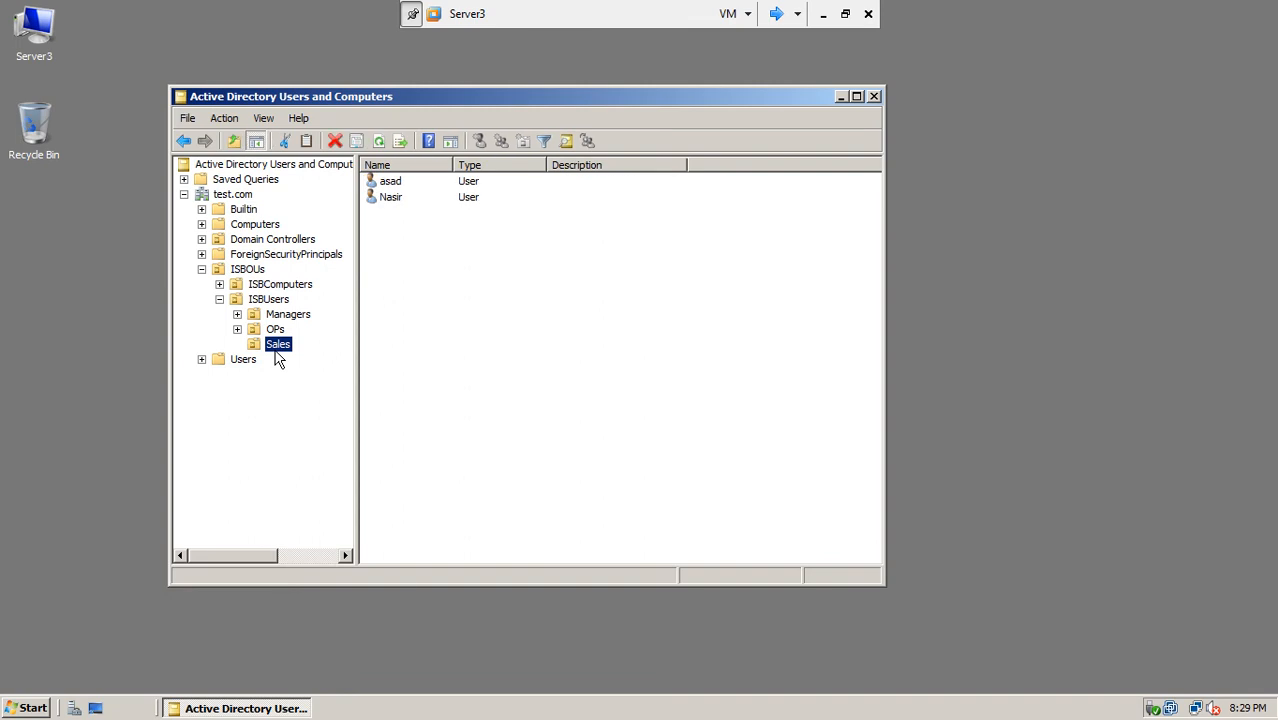
right_click(276, 353)
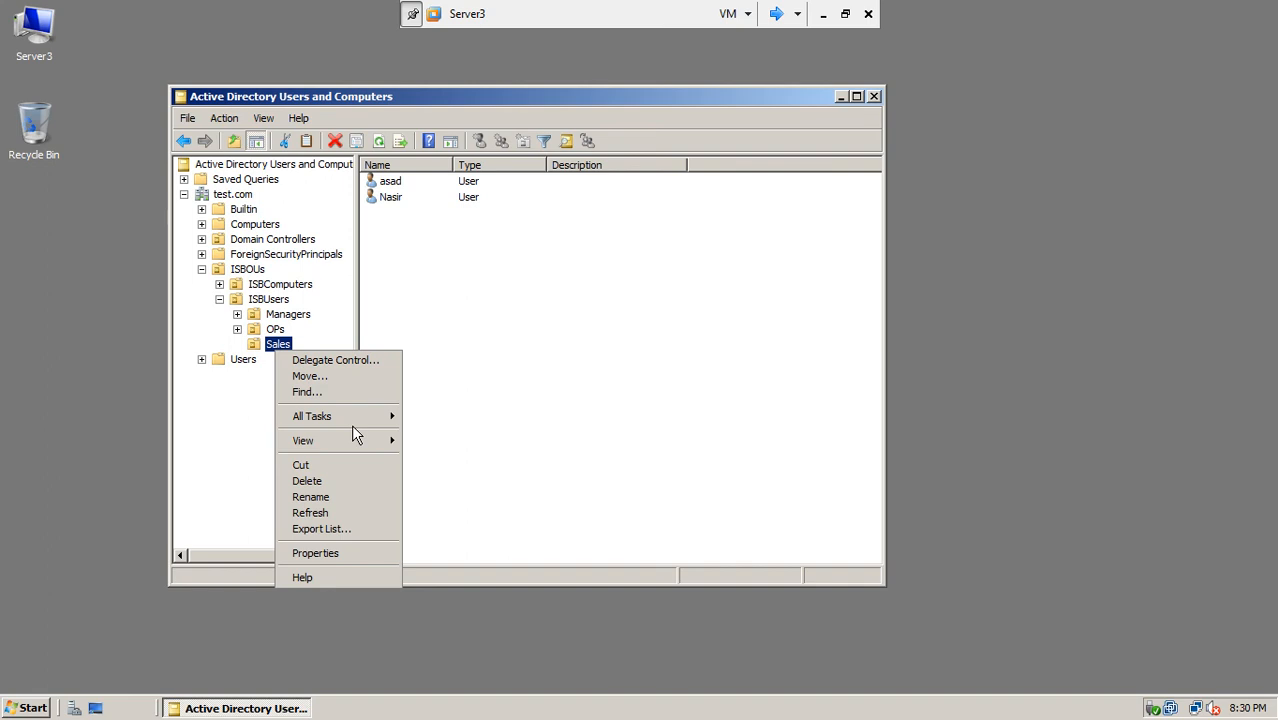
click(36, 707)
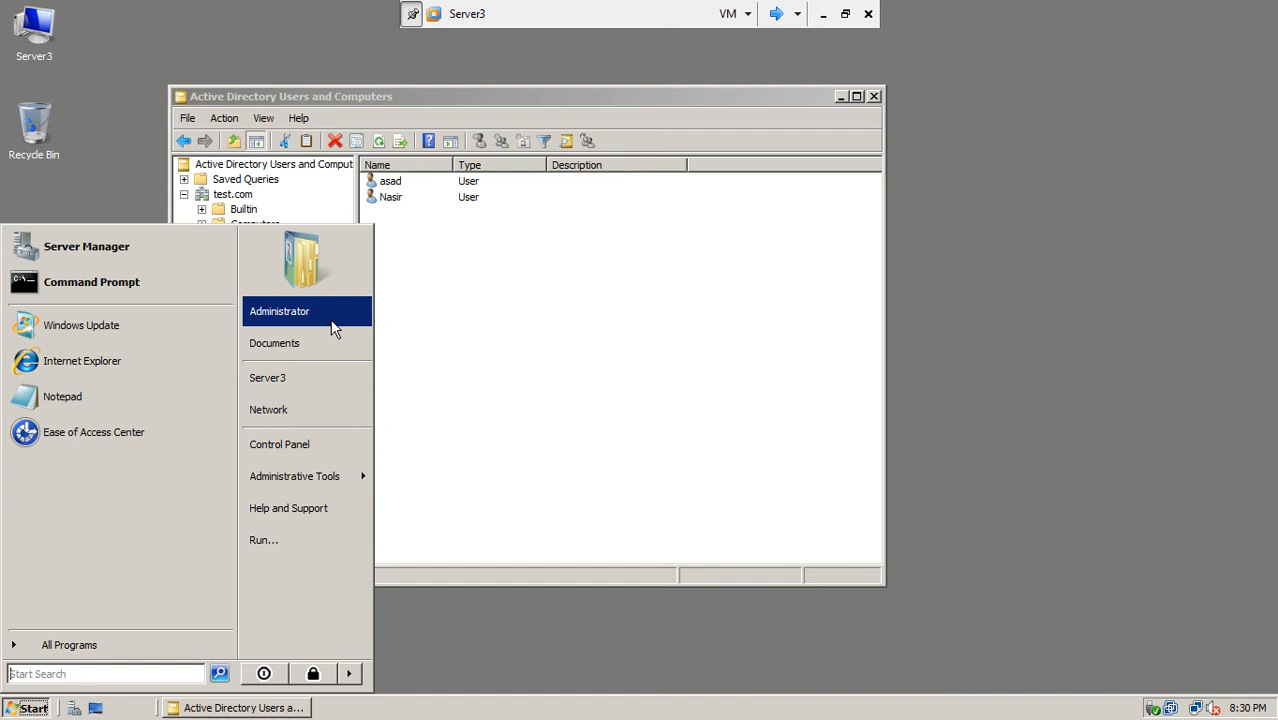
click(430, 92)
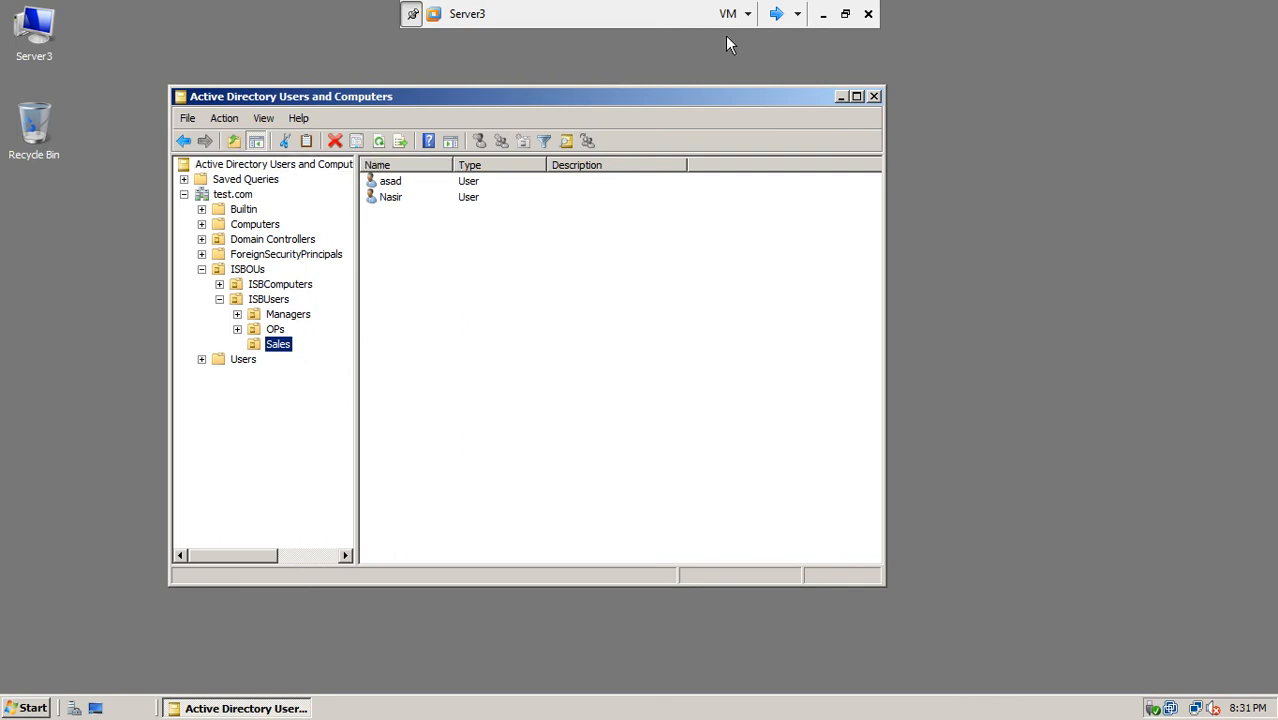
Step: On Server1, add a Domain local security group SalesDoc to test.com's Sales OU
click(776, 14)
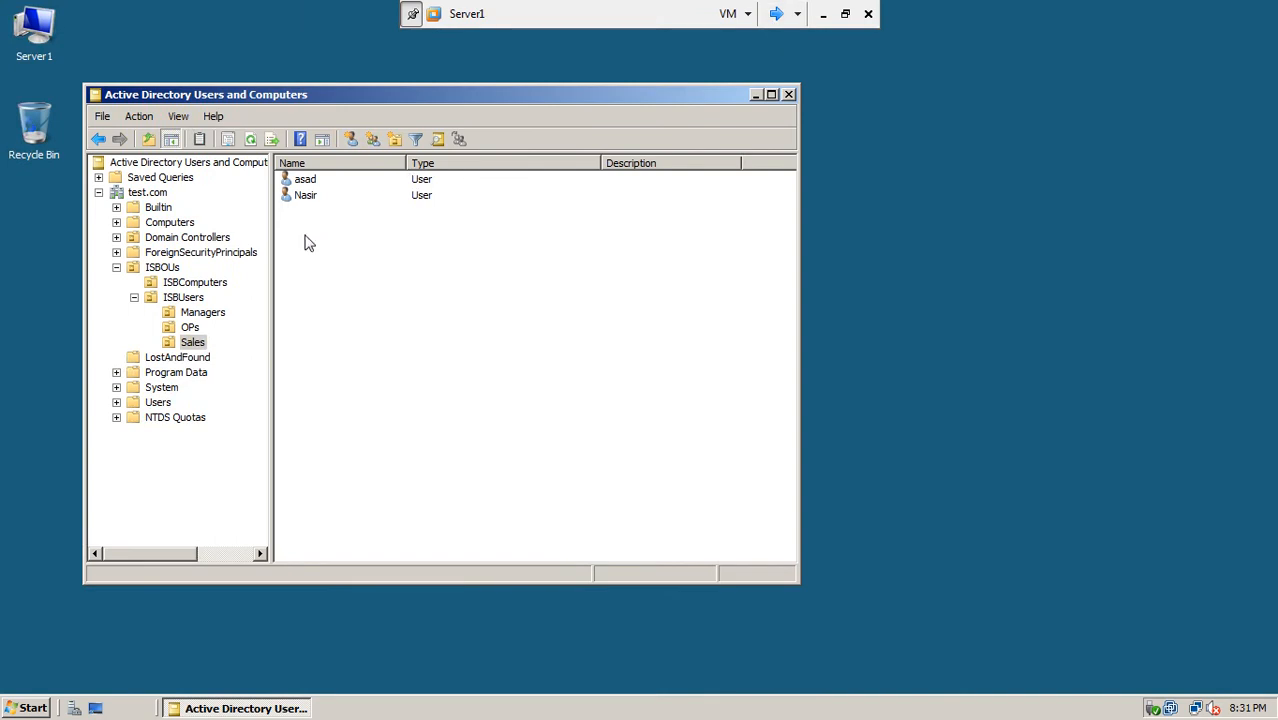
right_click(200, 346)
mouse_move(240, 409)
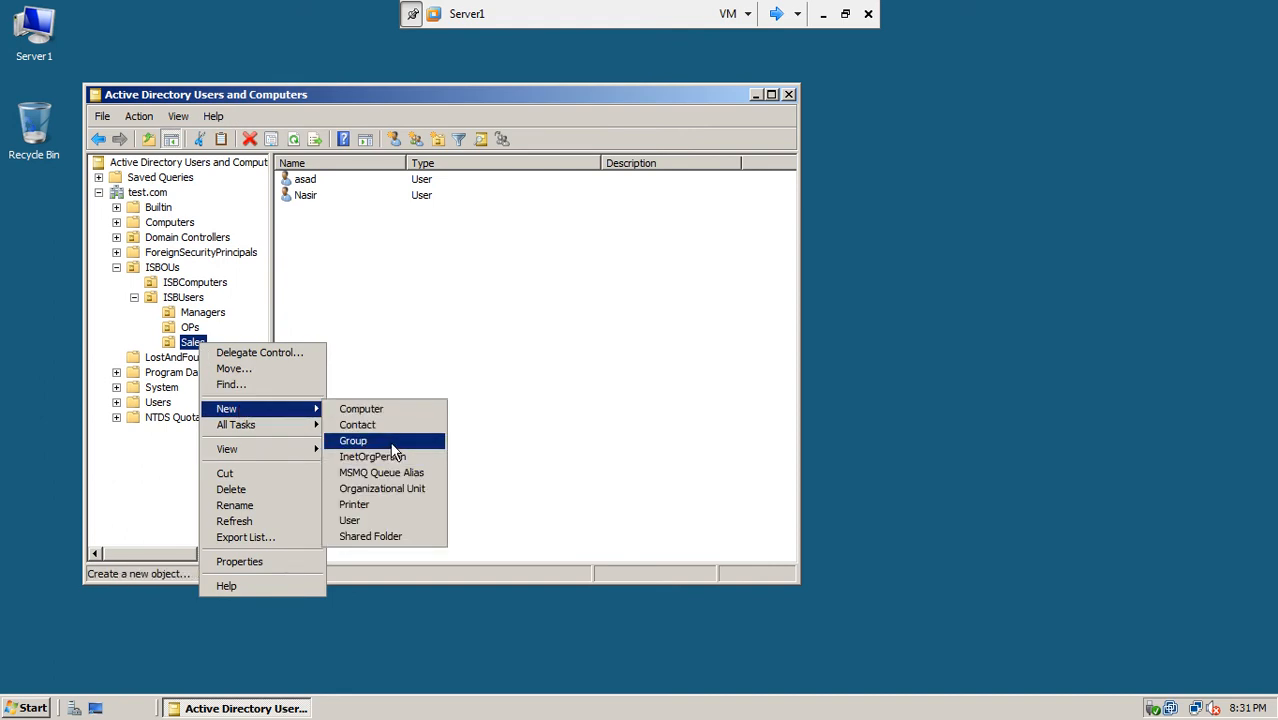
click(393, 452)
click(157, 322)
click(182, 215)
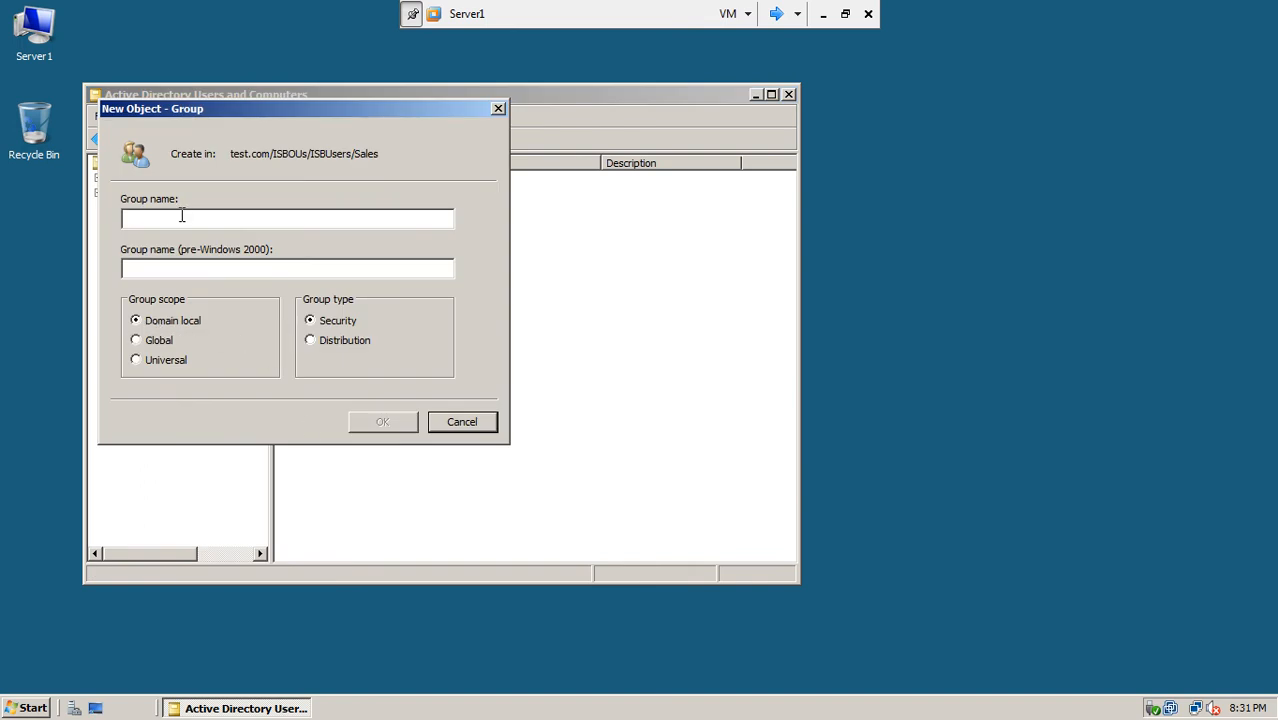
text(SalesDoc)
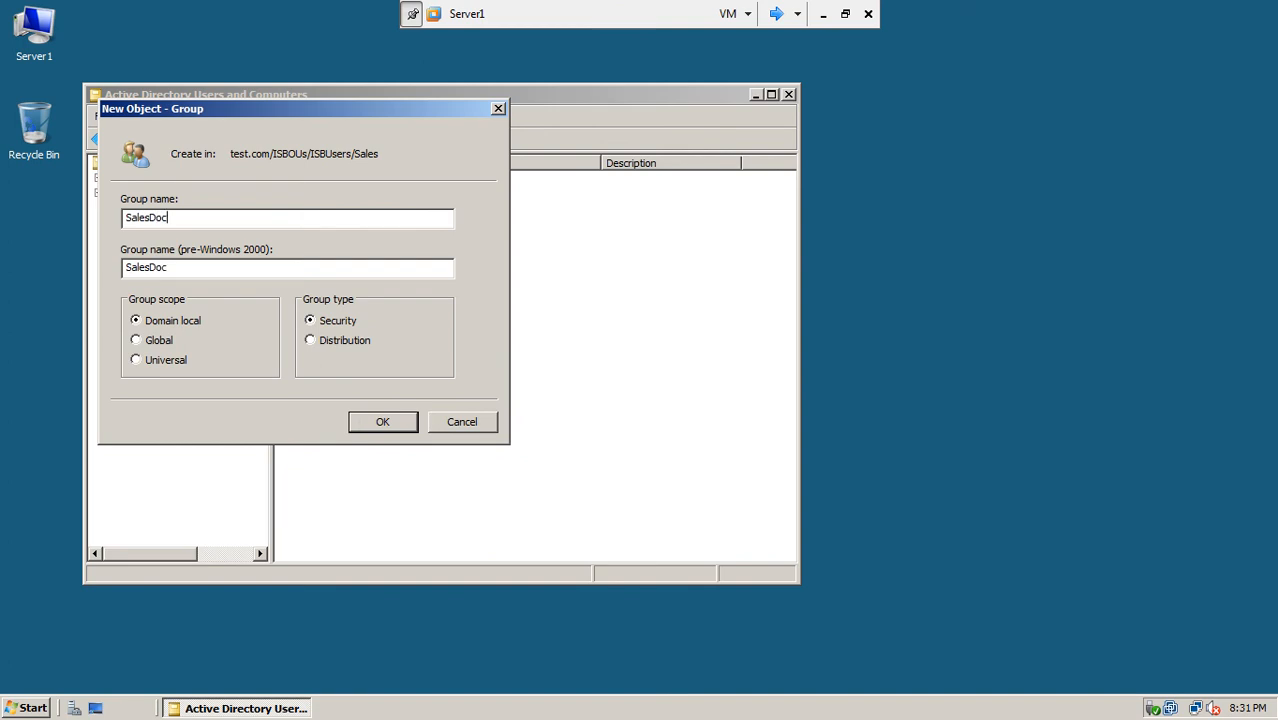
click(396, 429)
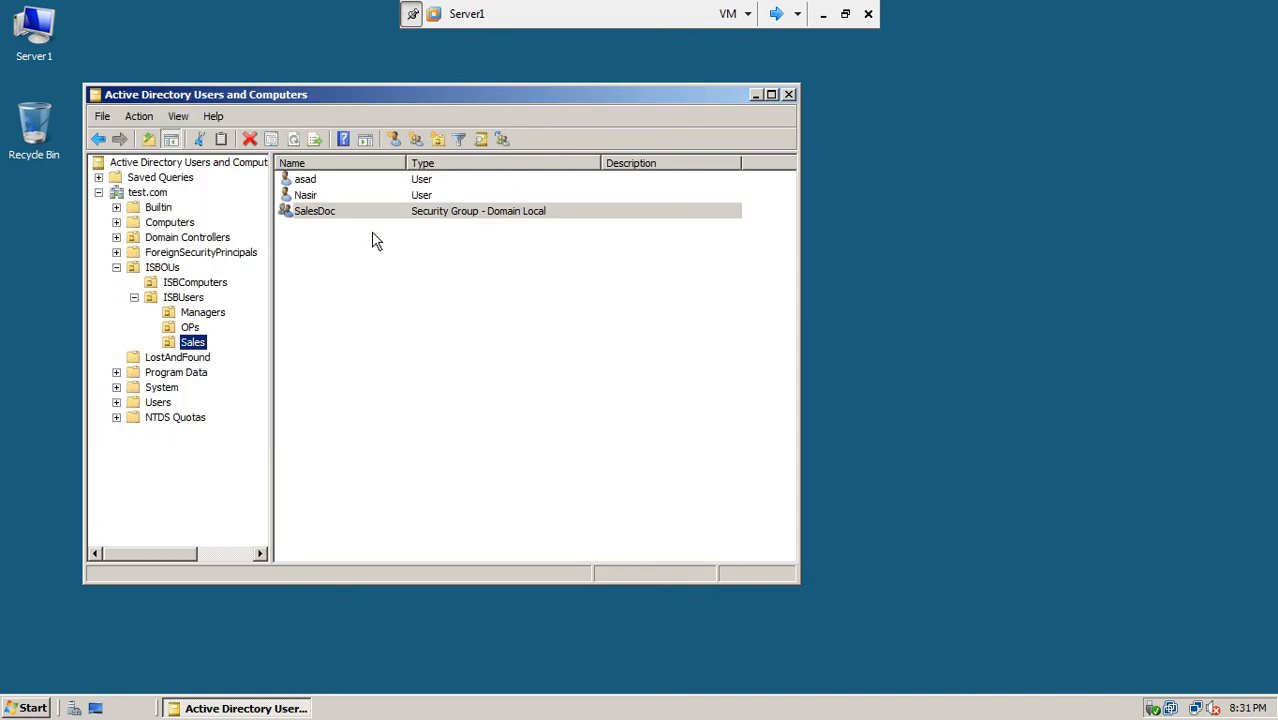
click(354, 248)
click(311, 218)
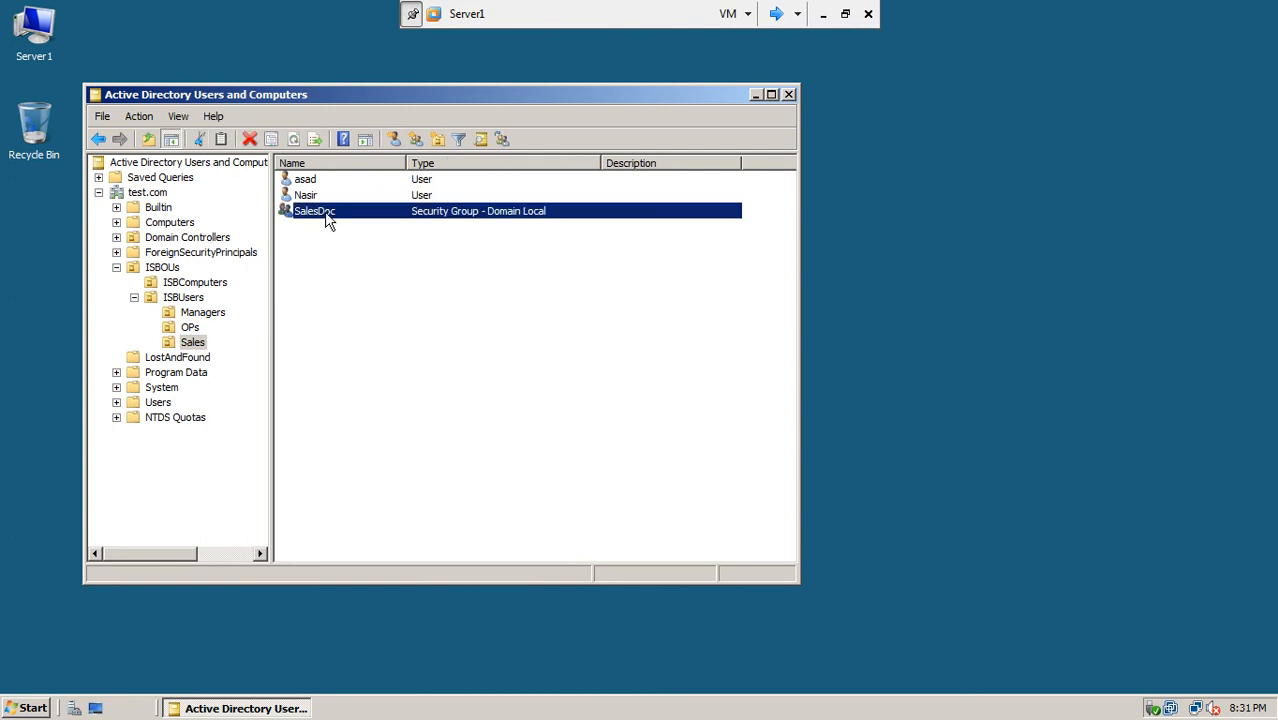
Step: Create the group isbSalesusers in the Sales OU, keeping the default Global and Security settings
click(319, 237)
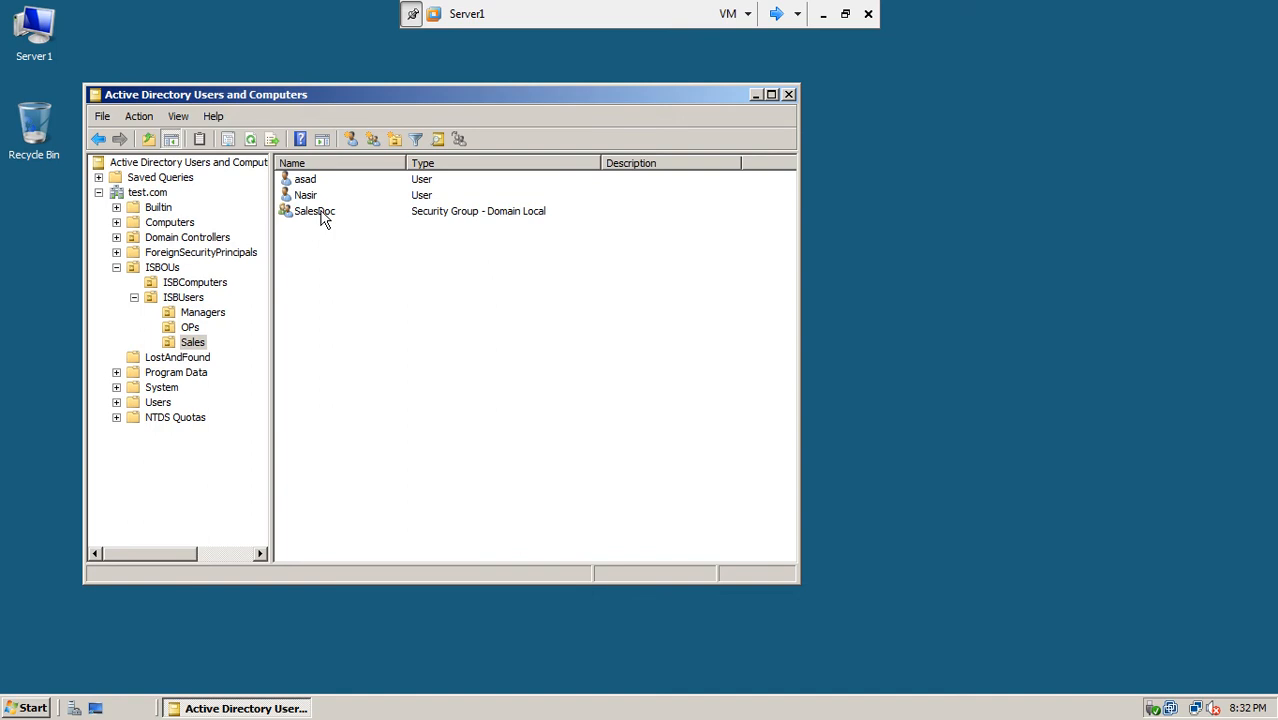
click(303, 195)
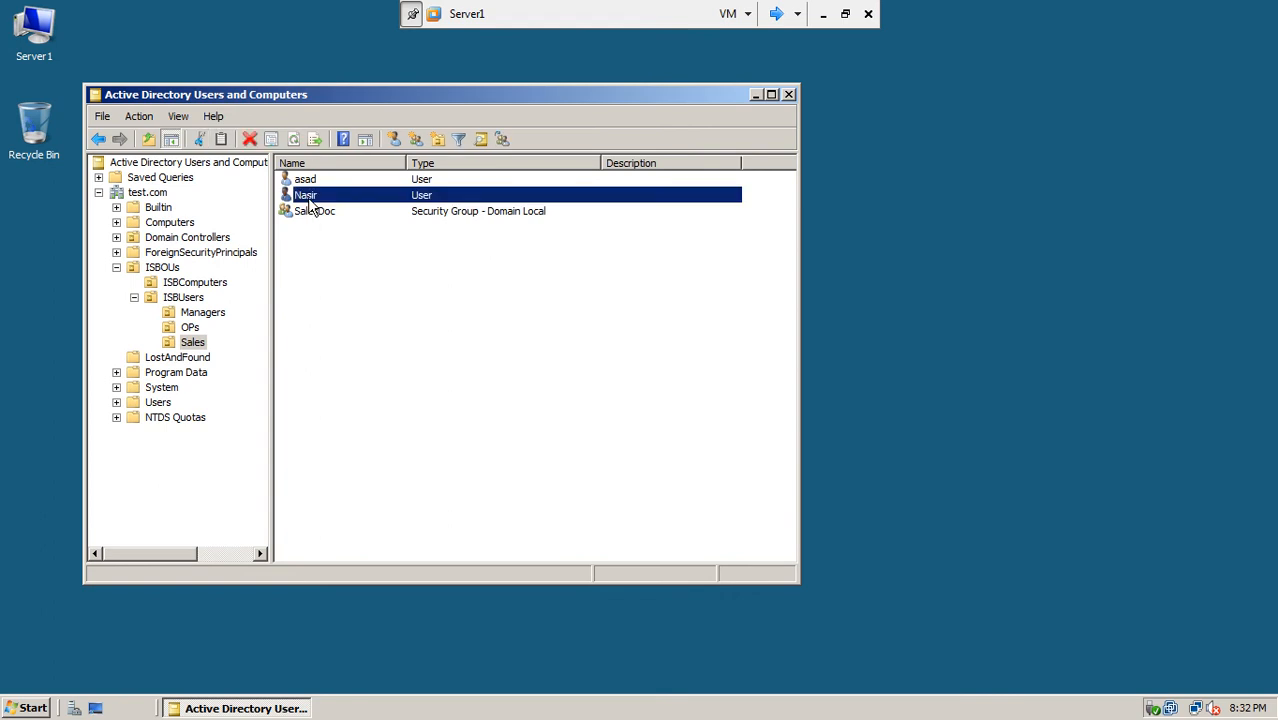
ctrl+click(308, 180)
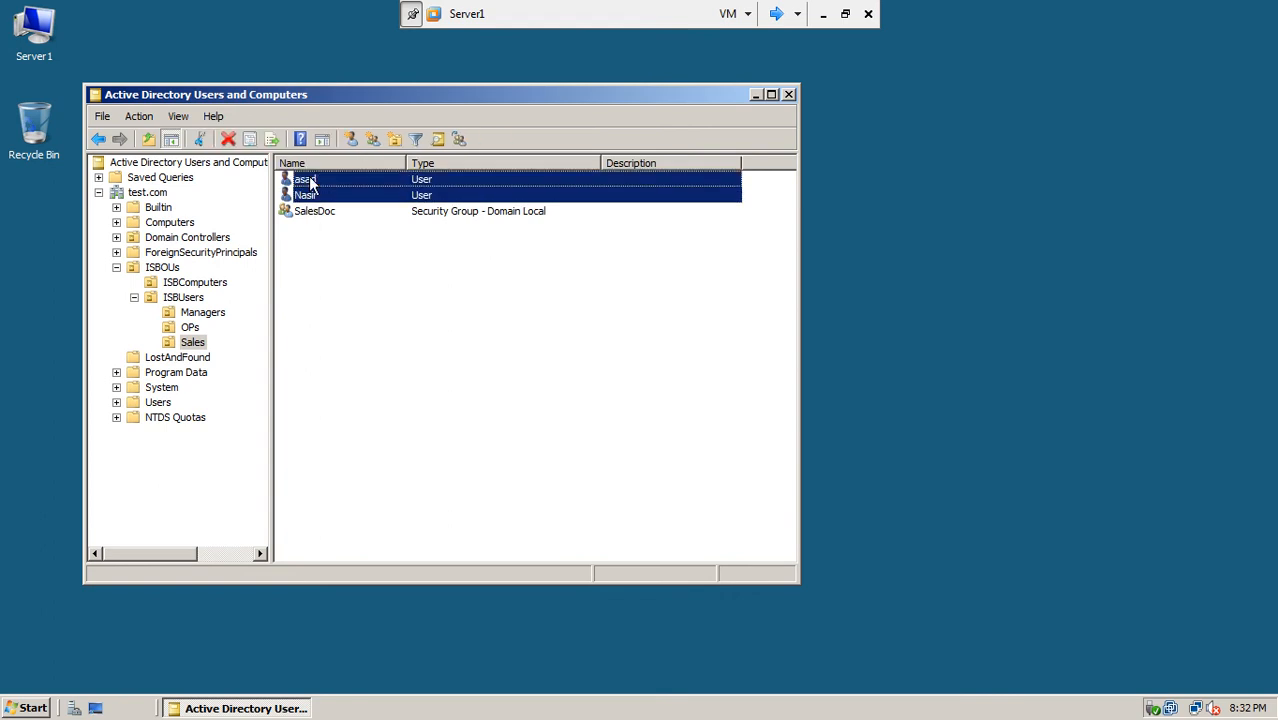
click(300, 258)
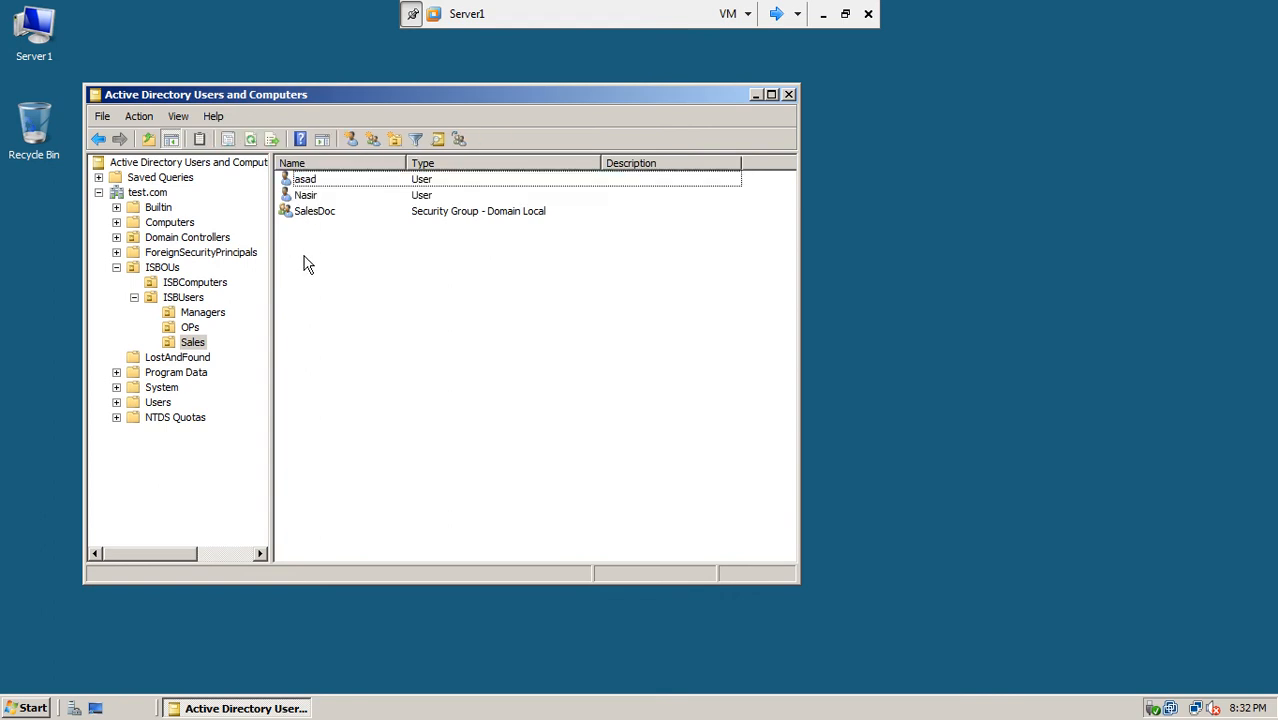
right_click(193, 343)
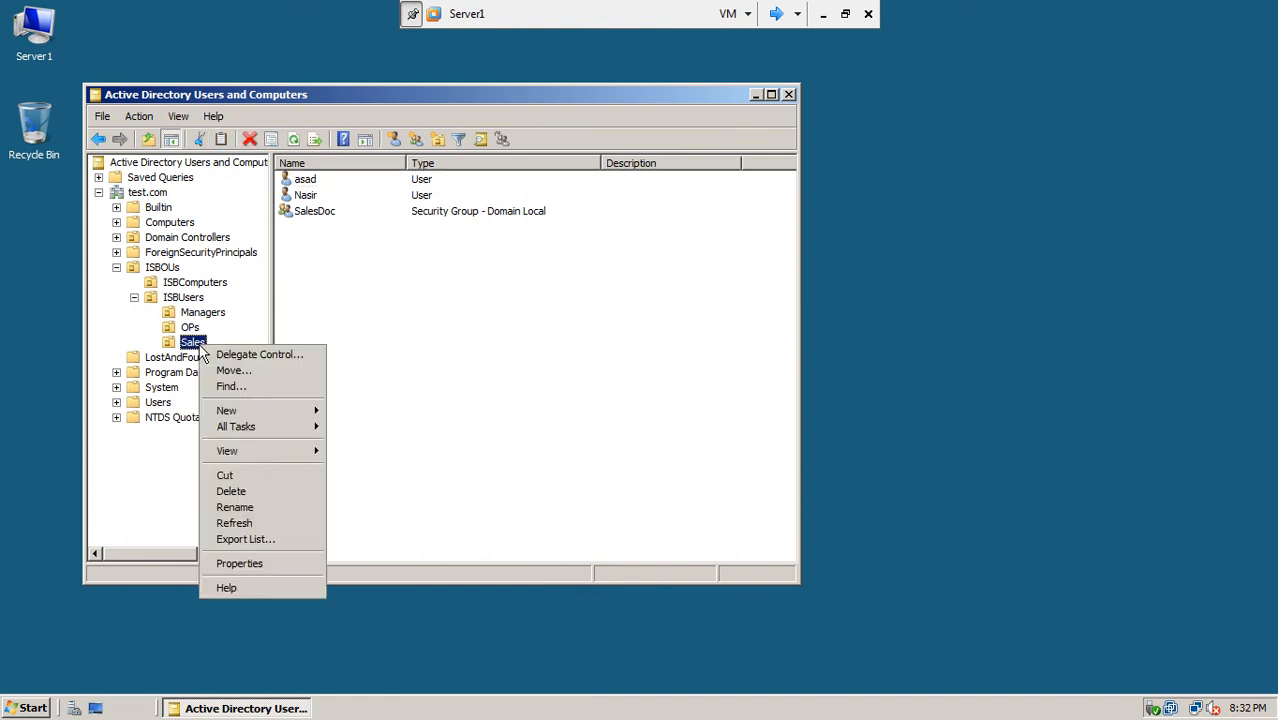
mouse_move(240, 410)
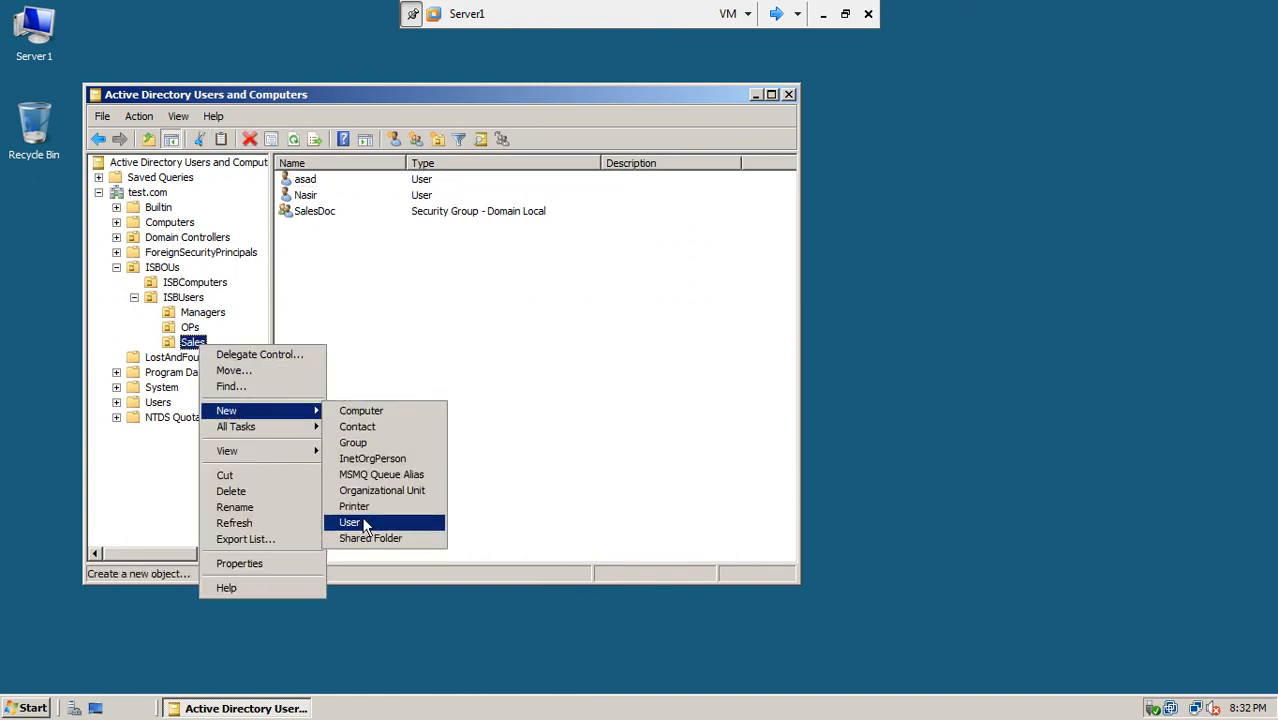
click(393, 442)
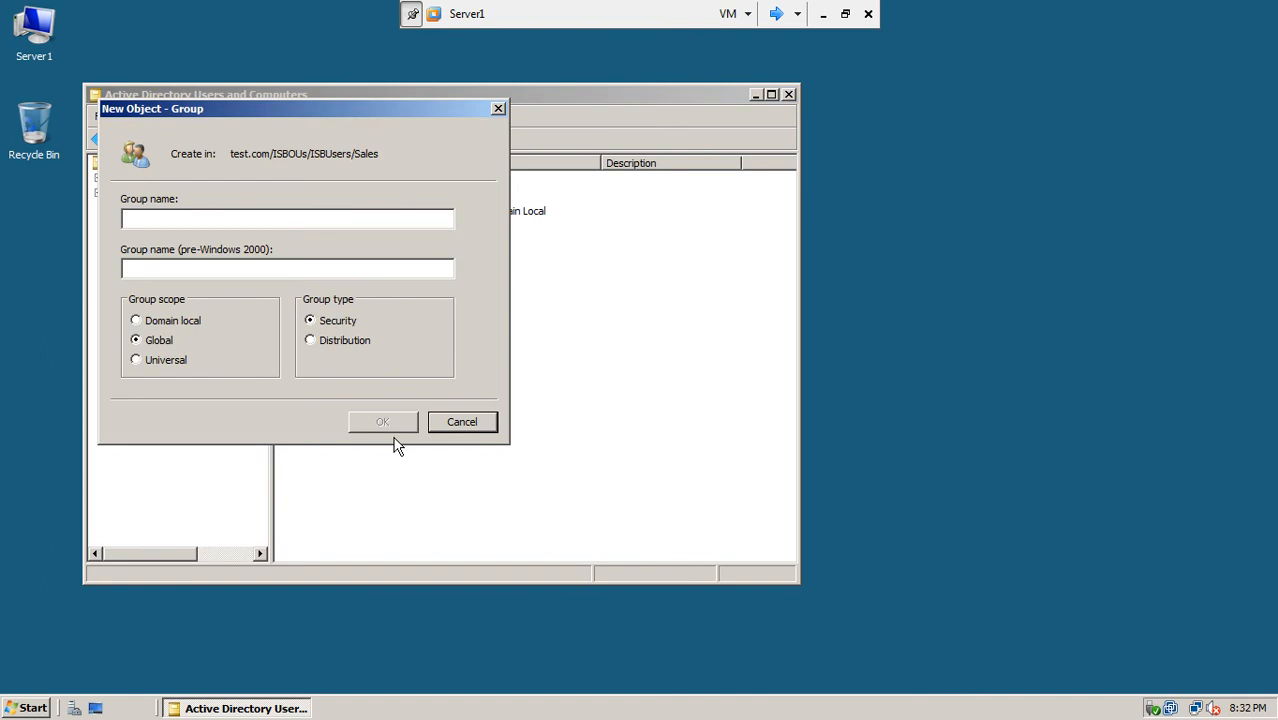
text(isbSalesusers)
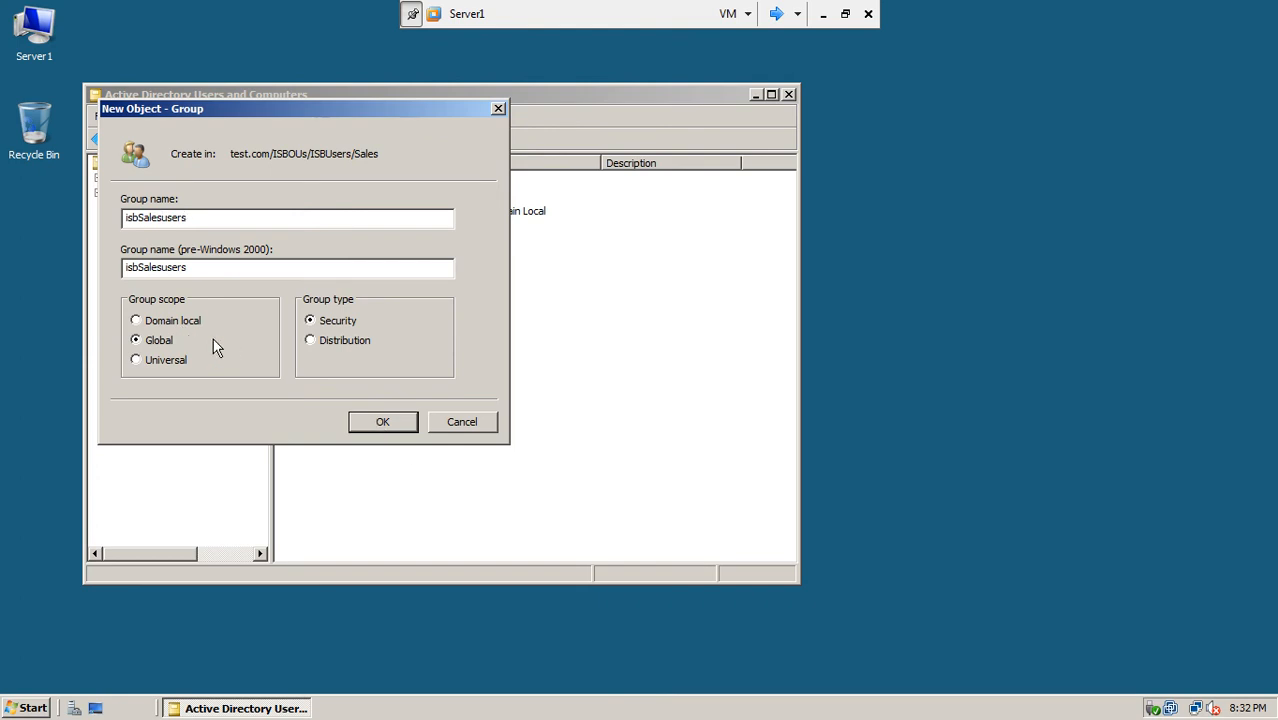
click(382, 421)
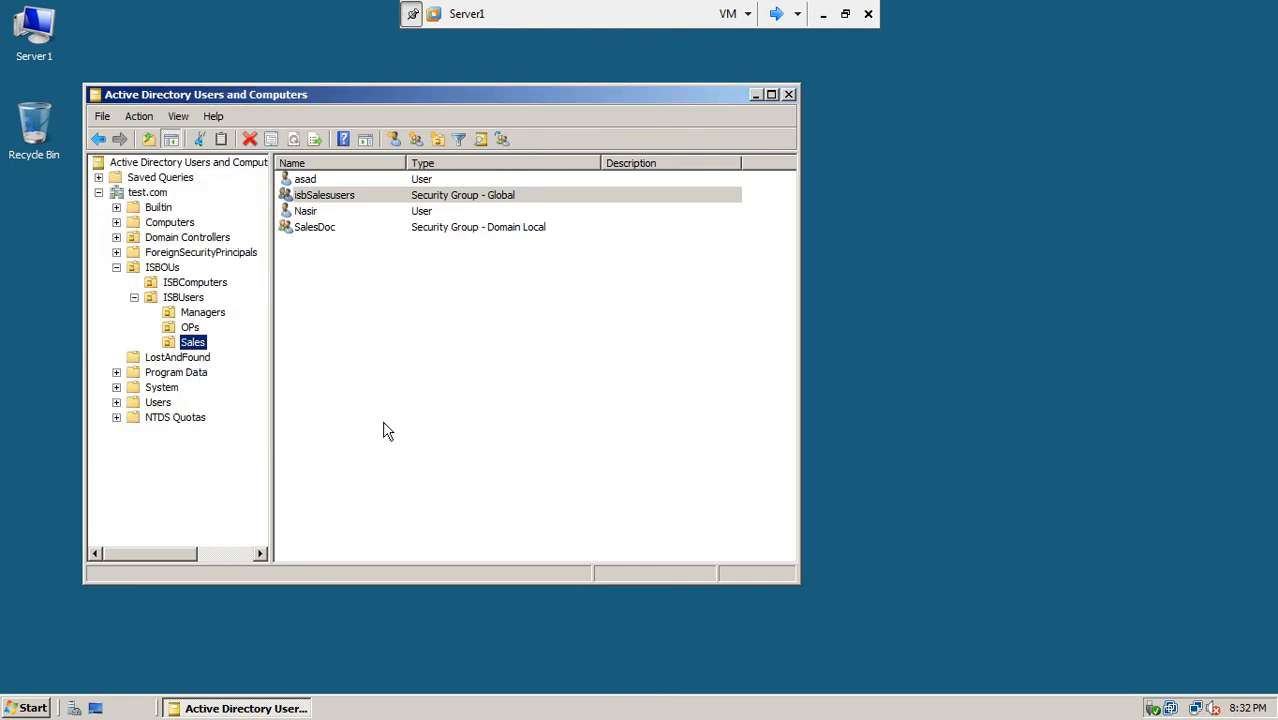
Step: Add both Sales users to isbSalesusers via Add to a group, resolving 'isb' with Check Names
click(307, 211)
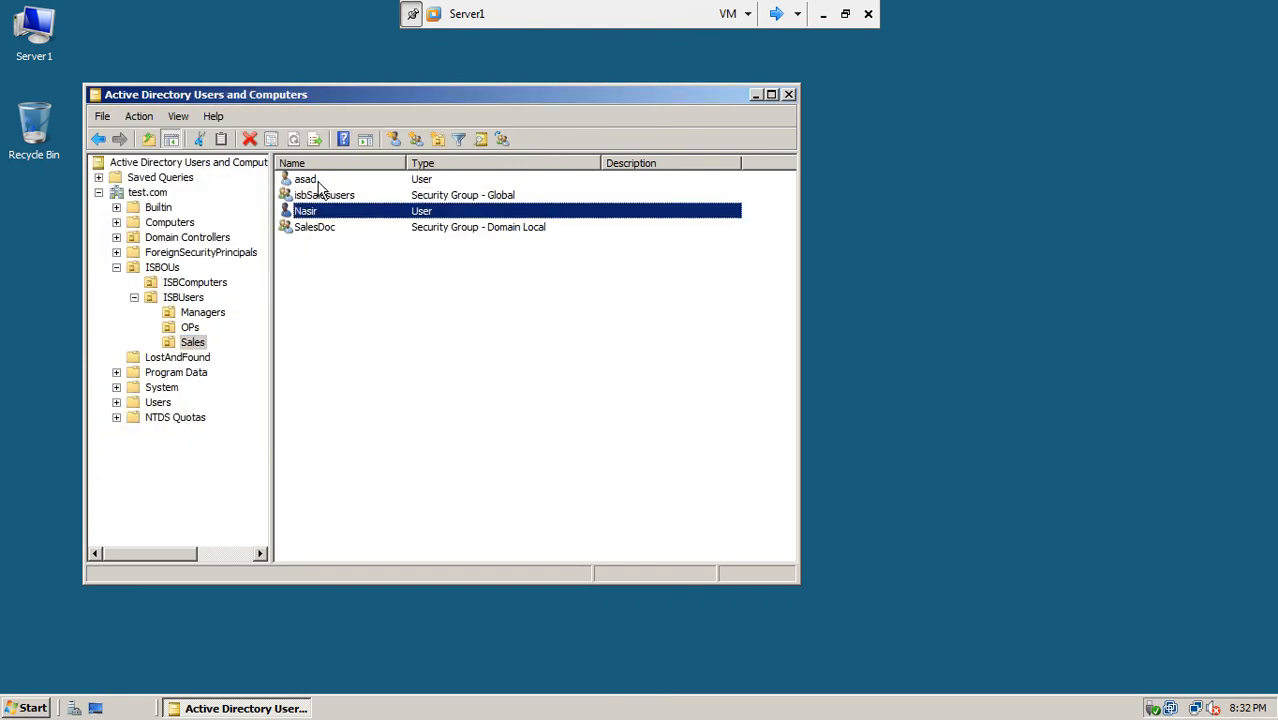
ctrl+click(319, 184)
right_click(320, 188)
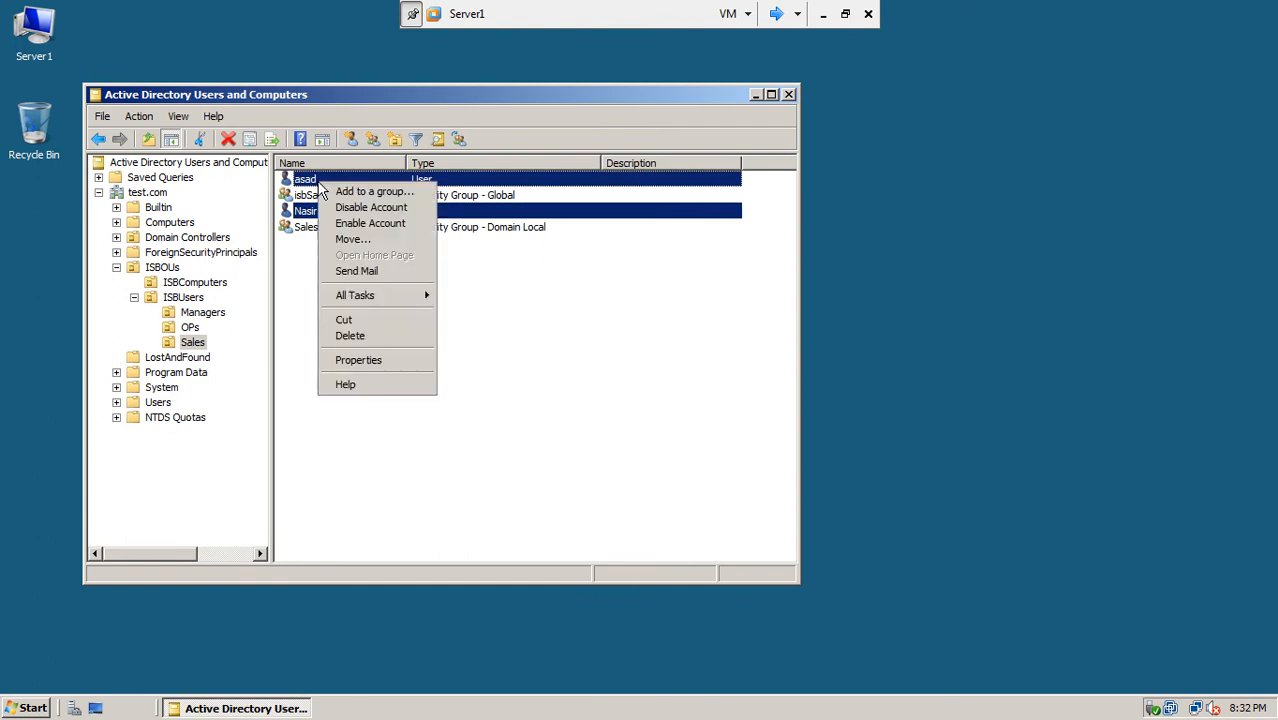
click(333, 191)
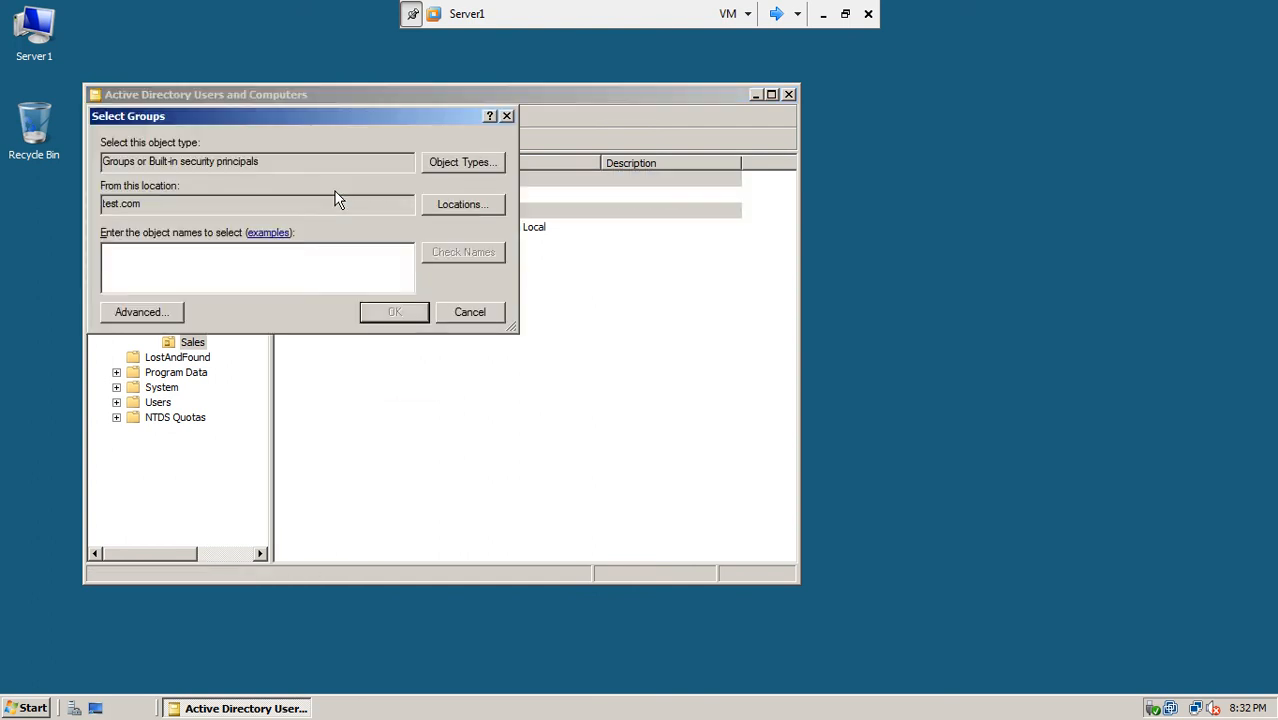
text(isb)
click(486, 252)
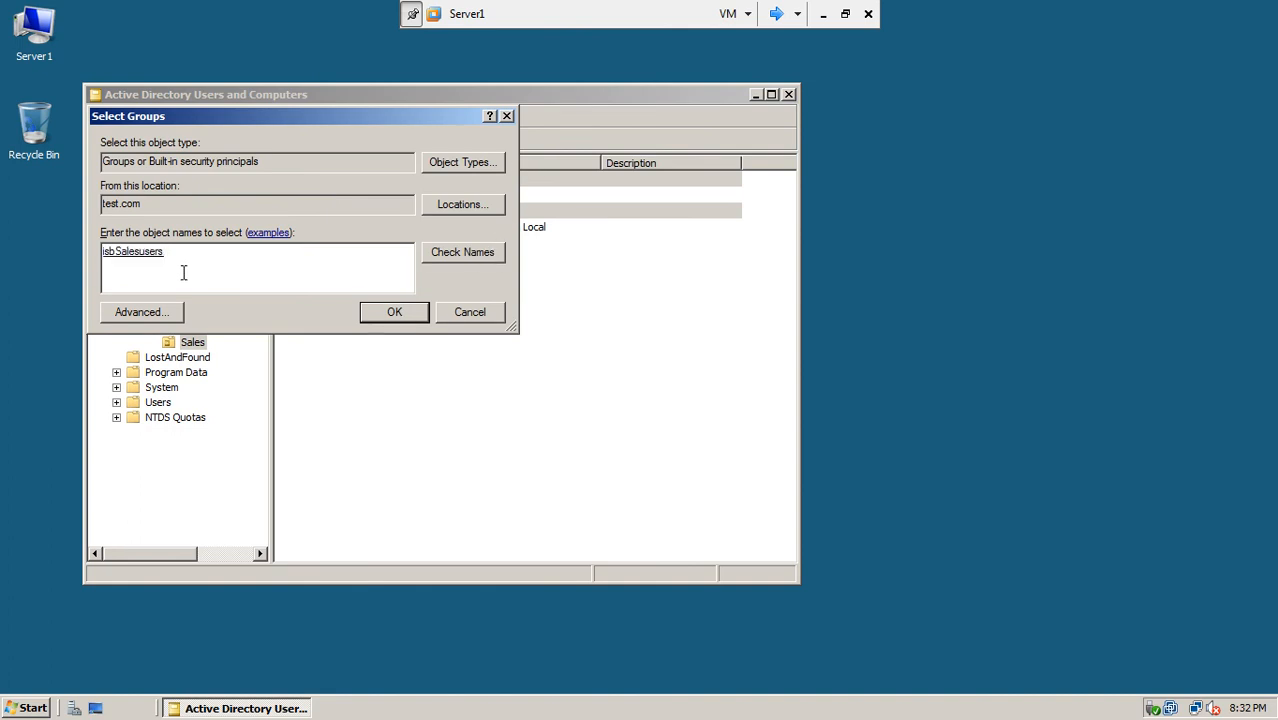
click(392, 312)
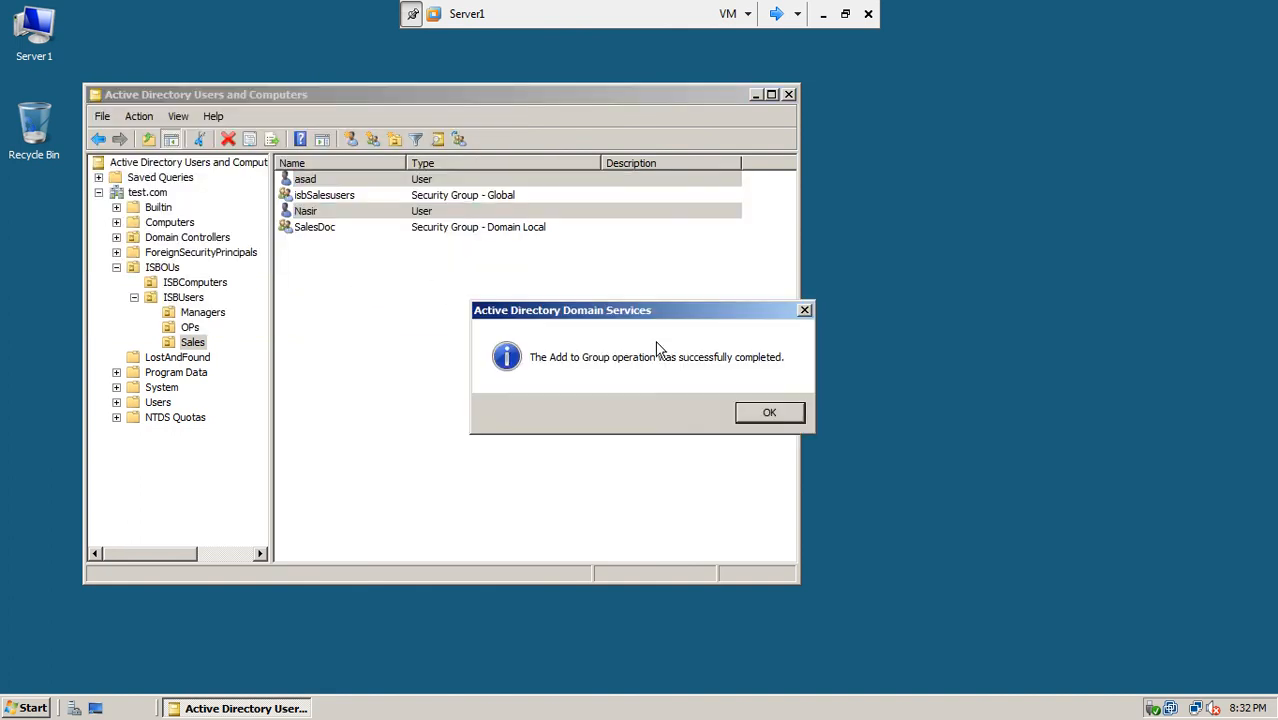
click(755, 412)
click(447, 298)
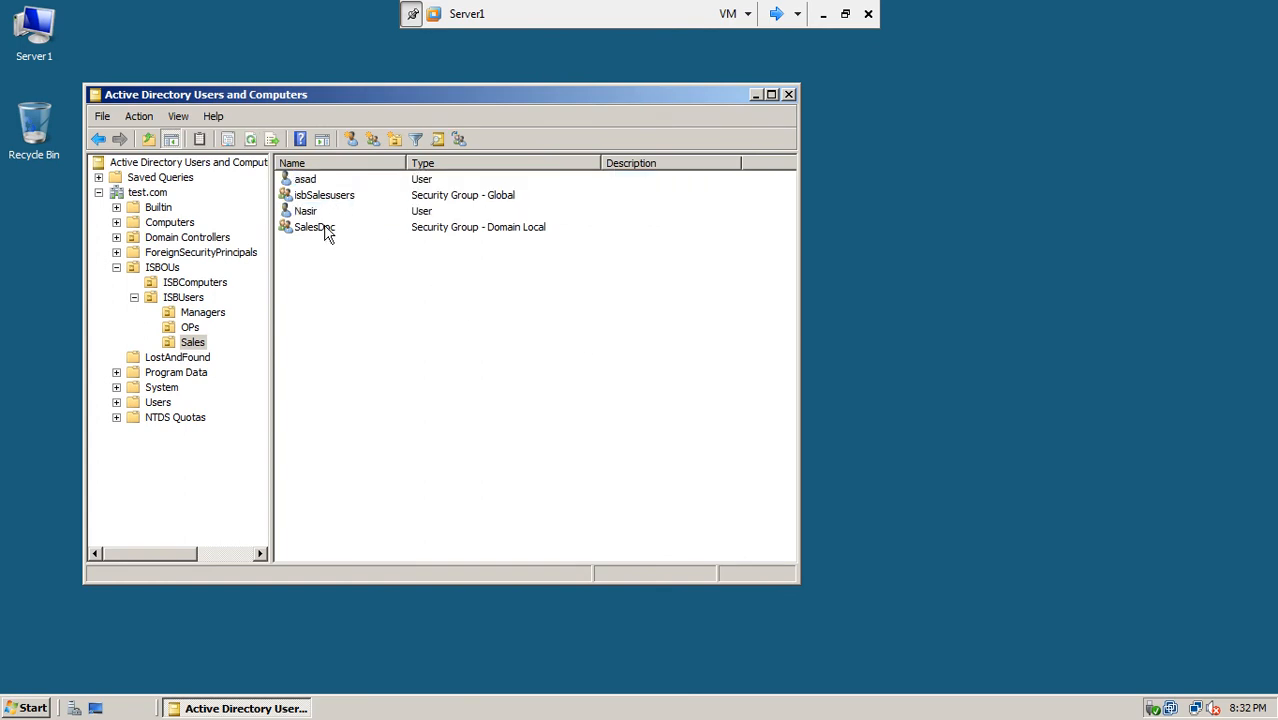
Step: In SalesDoc's Members, add a member and resolve 'isb' to isbSalesusers
double_click(318, 228)
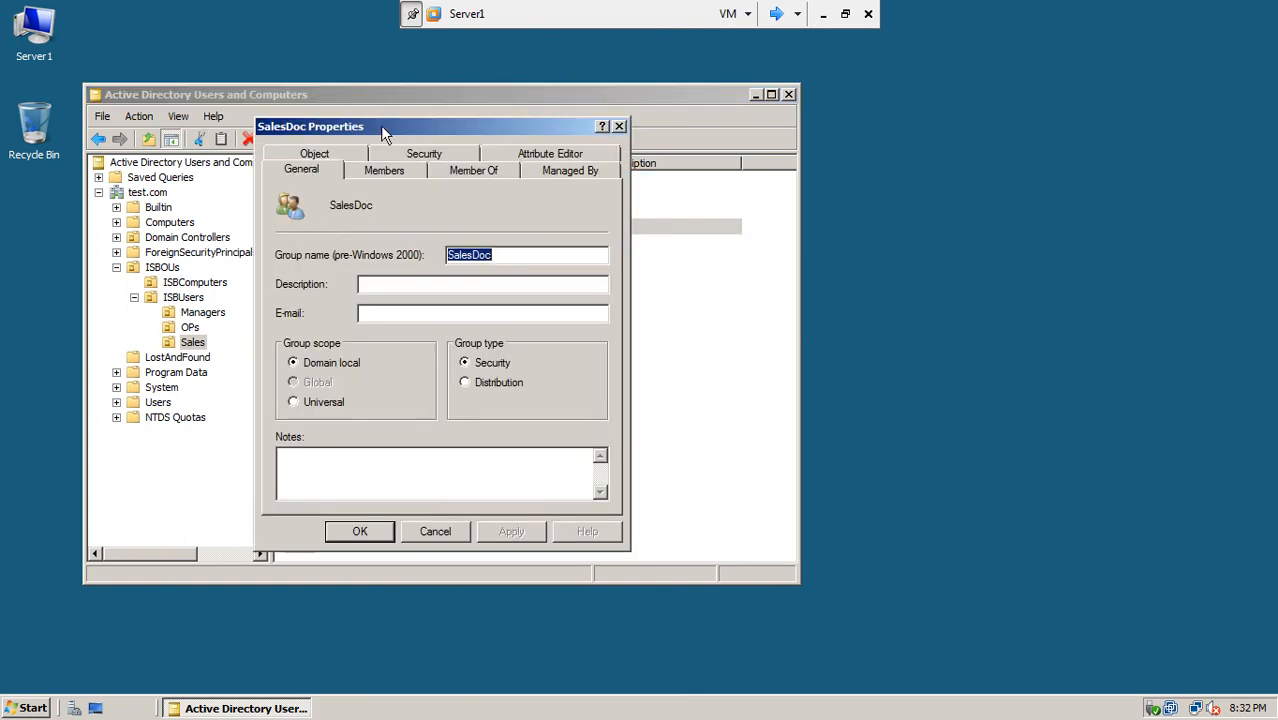
click(386, 171)
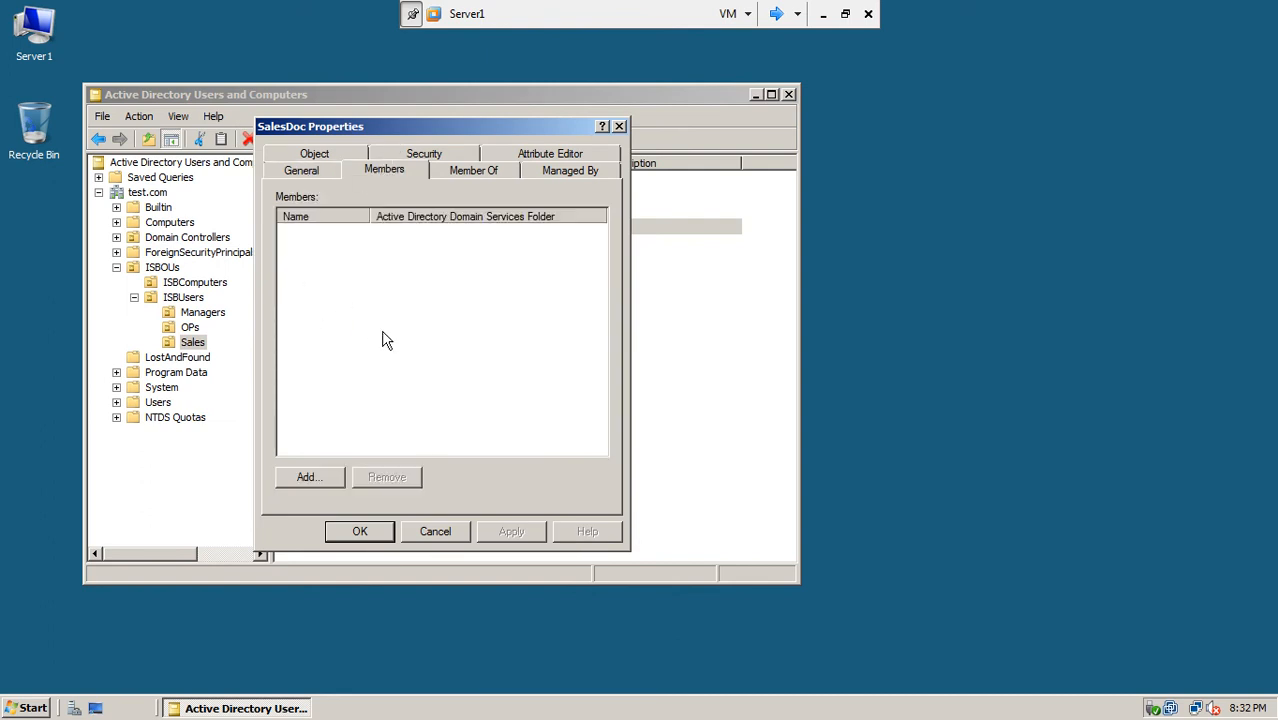
click(312, 477)
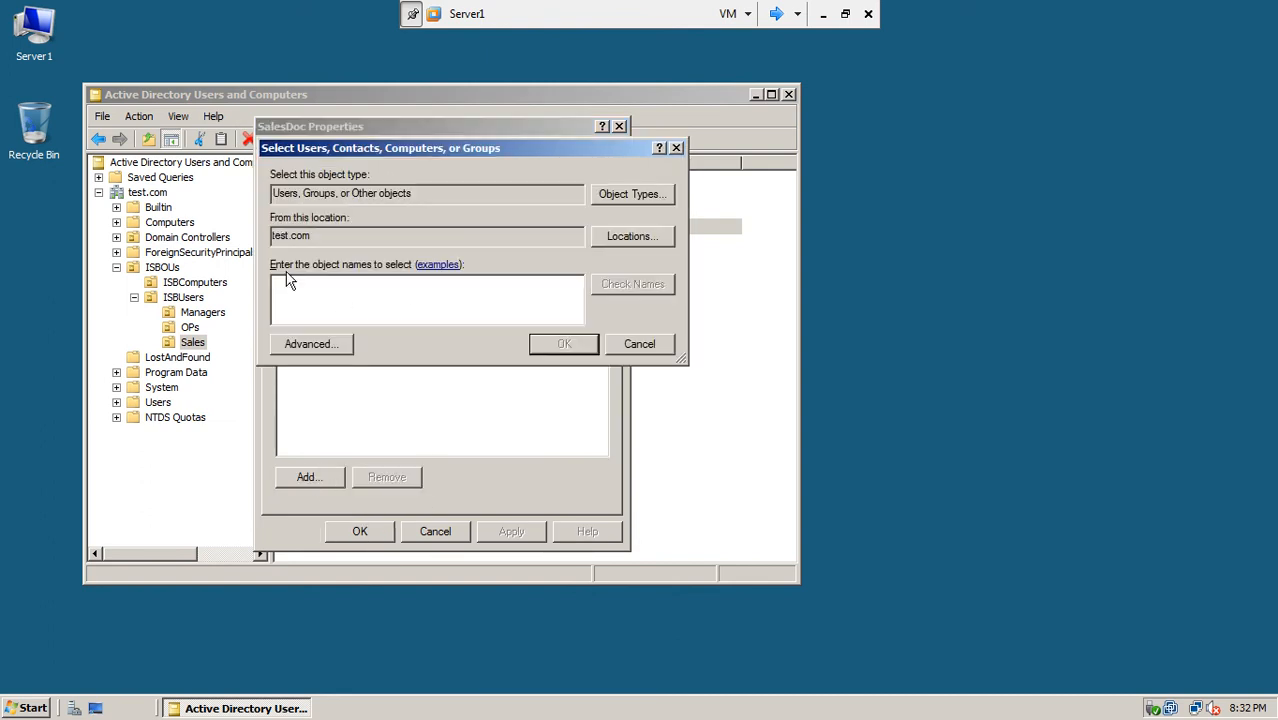
text(slaes)
key(BackSpace)
key(BackSpace)
key(BackSpace)
key(BackSpace)
key(BackSpace)
text(sales)
key(BackSpace)
key(BackSpace)
key(BackSpace)
key(BackSpace)
key(BackSpace)
text(isdb)
key(BackSpace)
key(BackSpace)
text(b)
click(664, 287)
Step: Confirm isbSalesusers as a SalesDoc member, apply, close the properties, and hide Server1
click(538, 348)
click(504, 528)
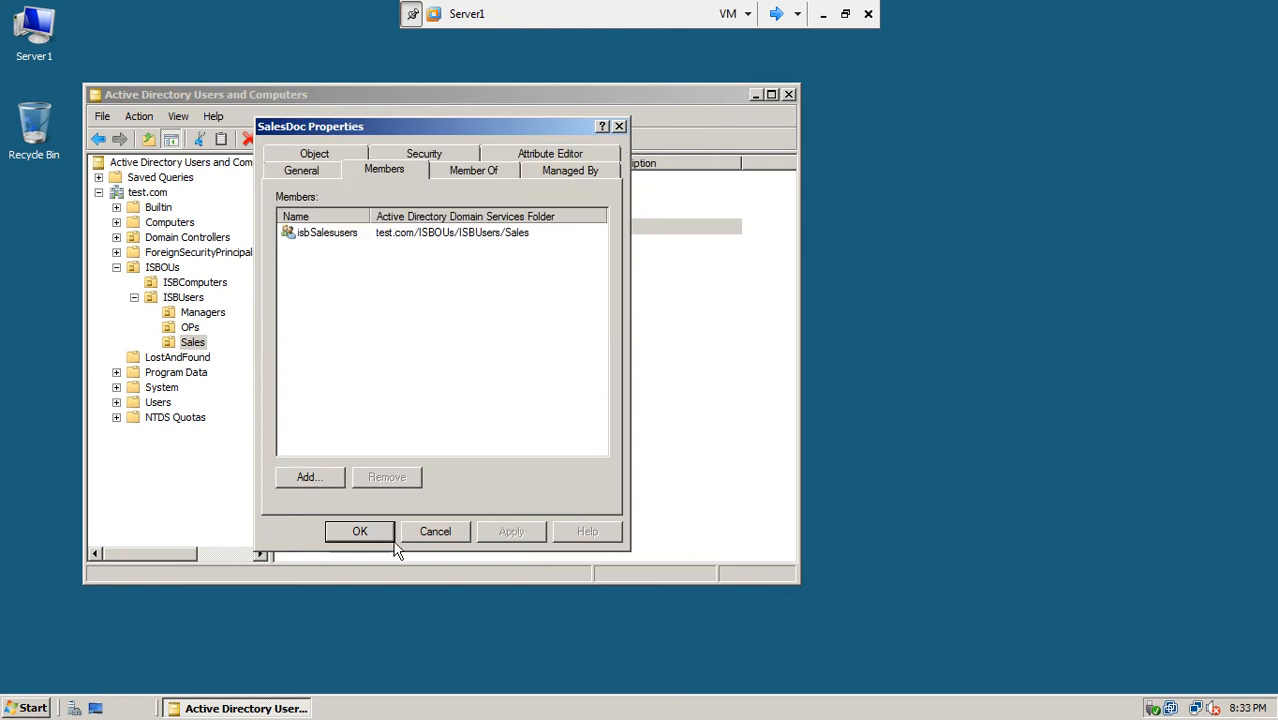
click(375, 537)
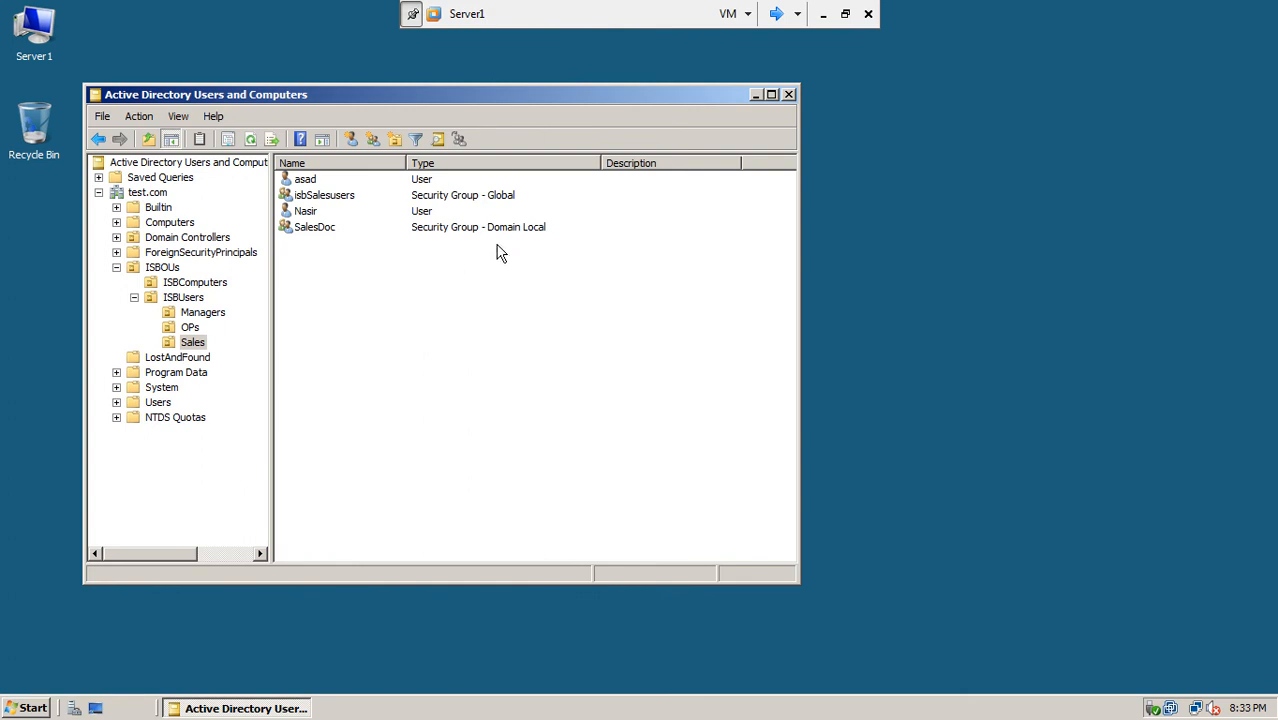
click(823, 18)
click(315, 701)
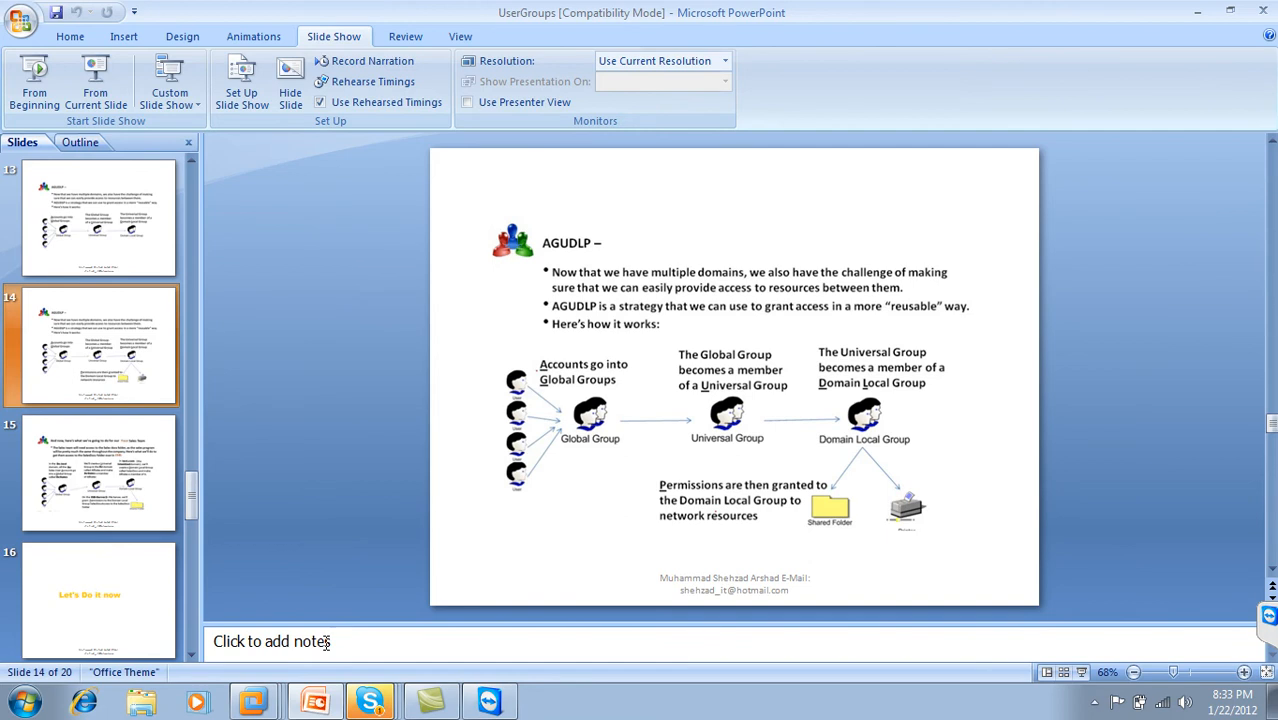
click(853, 365)
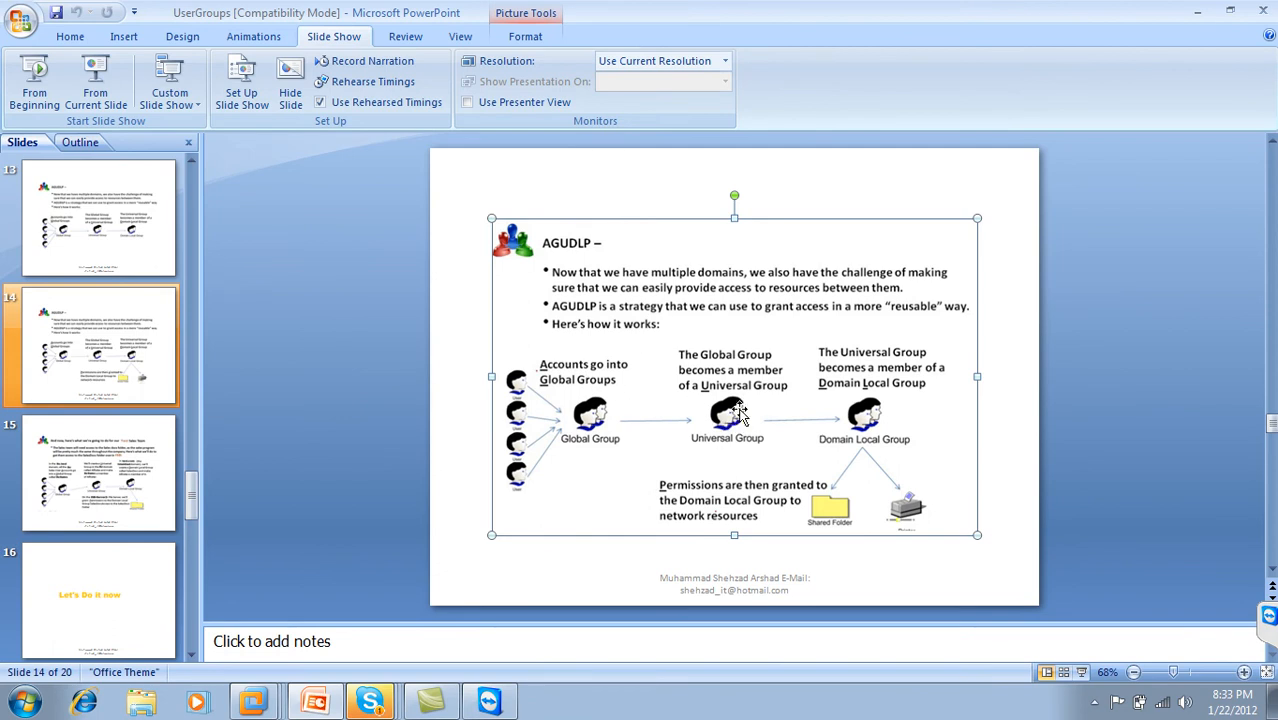
click(1193, 12)
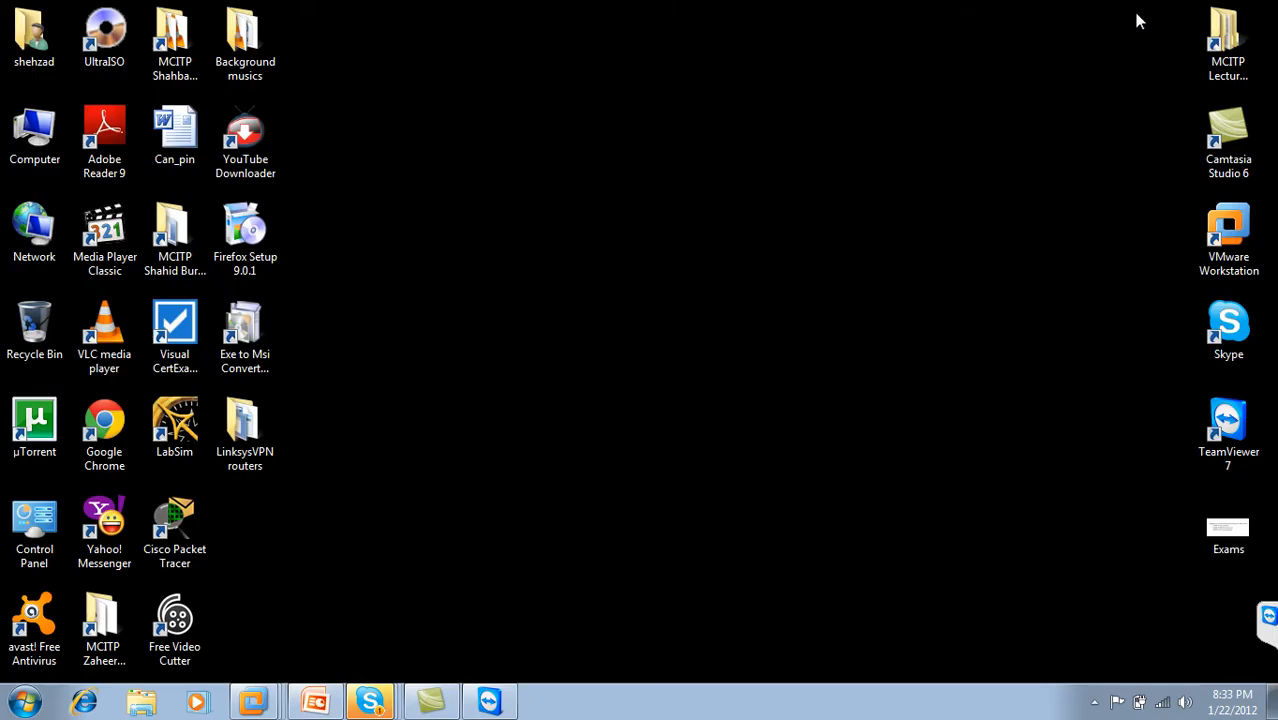
right_click(254, 700)
click(268, 450)
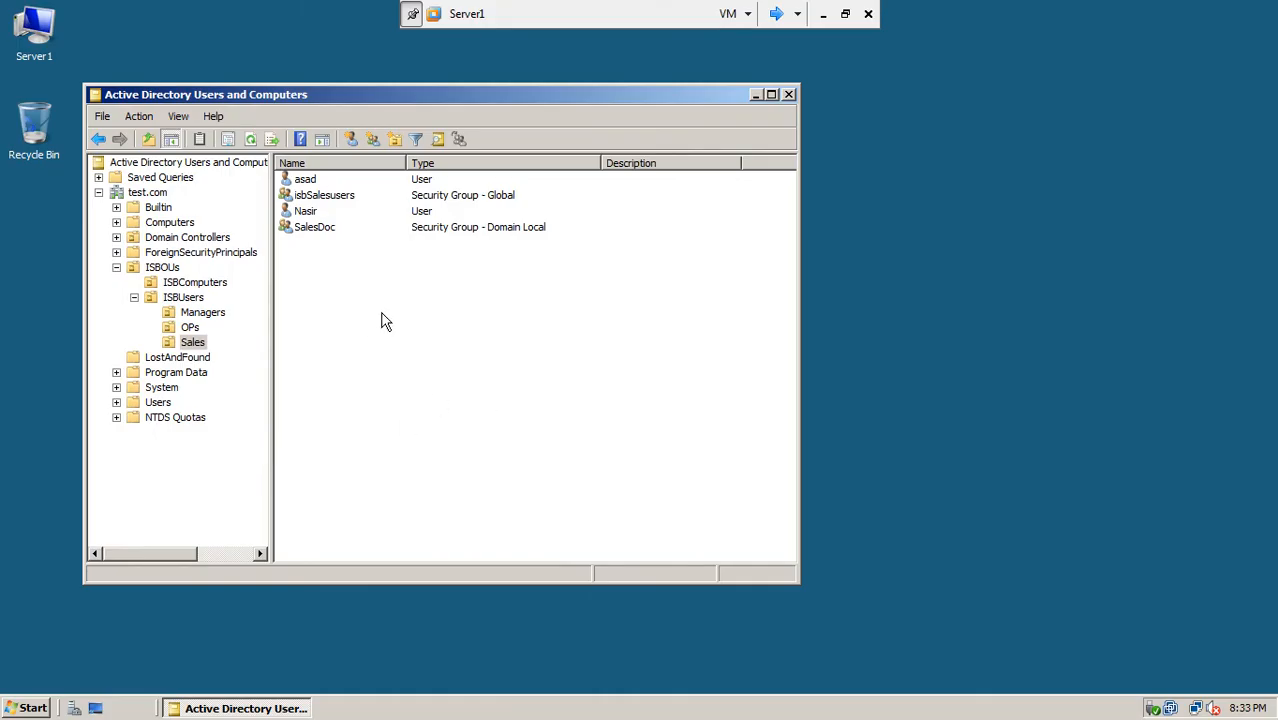
Step: Start adding a member to SalesDoc with the search location set to lhr.test.com
click(313, 230)
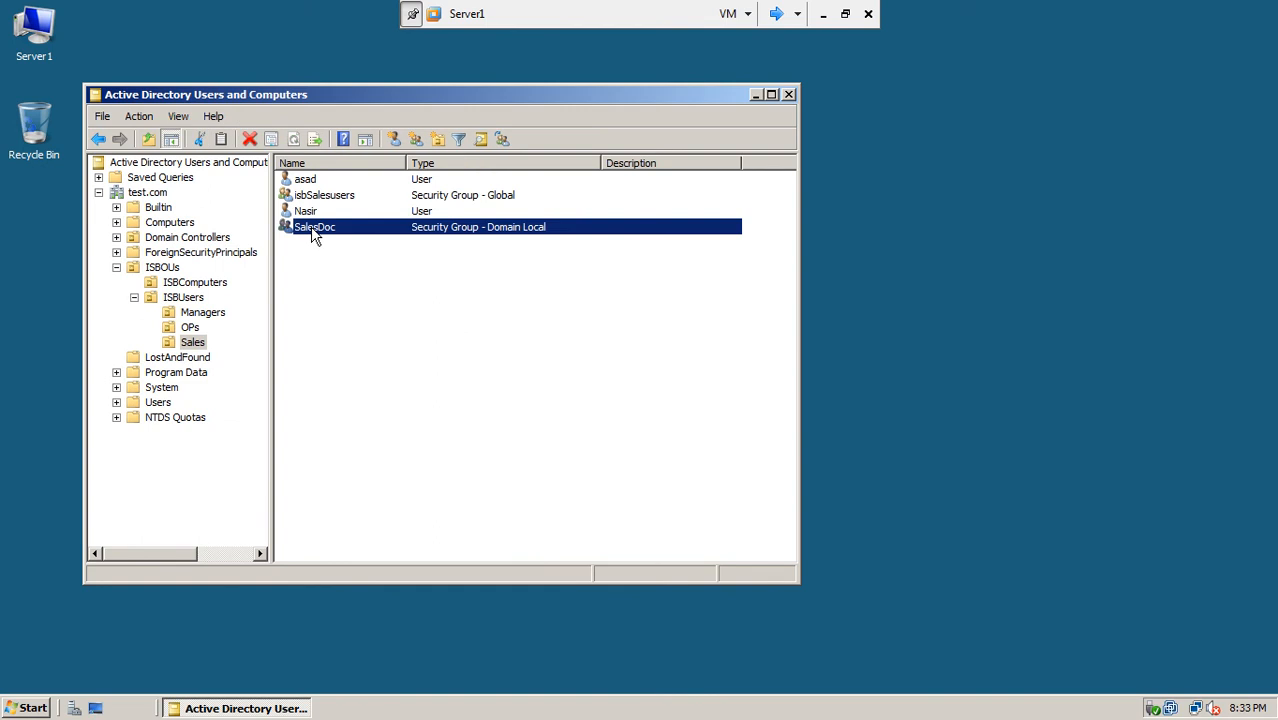
right_click(311, 230)
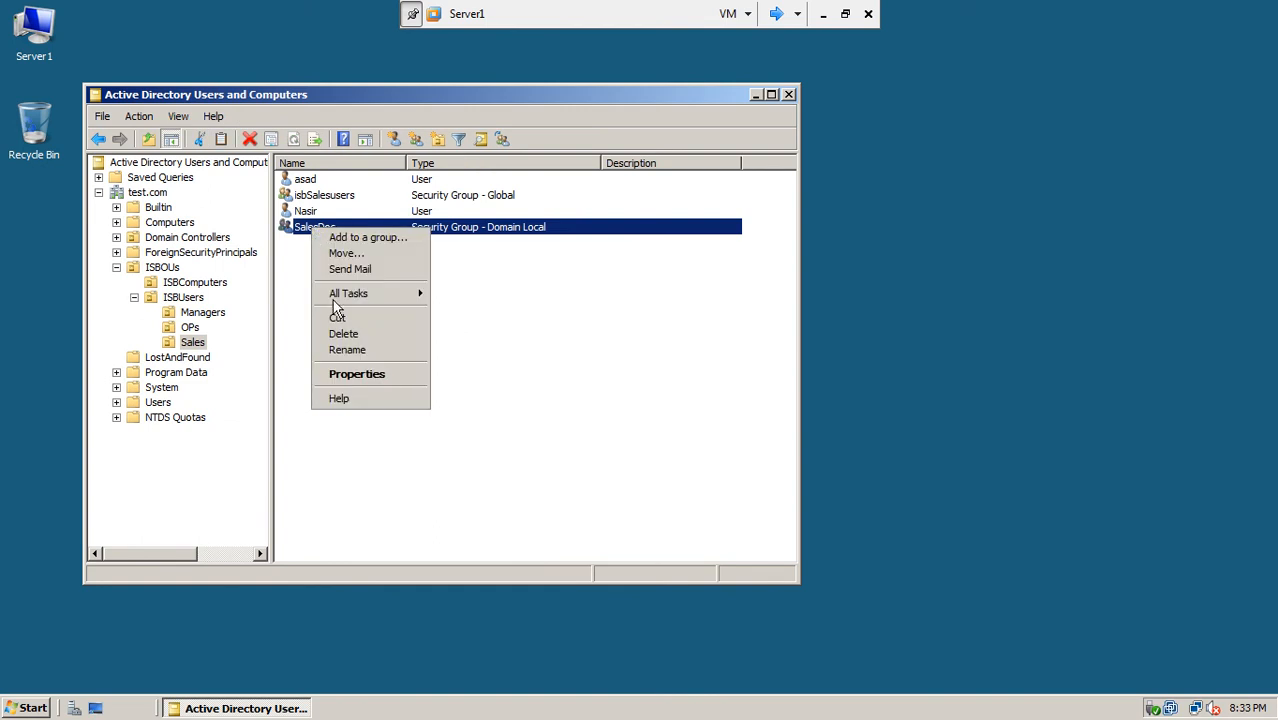
click(346, 372)
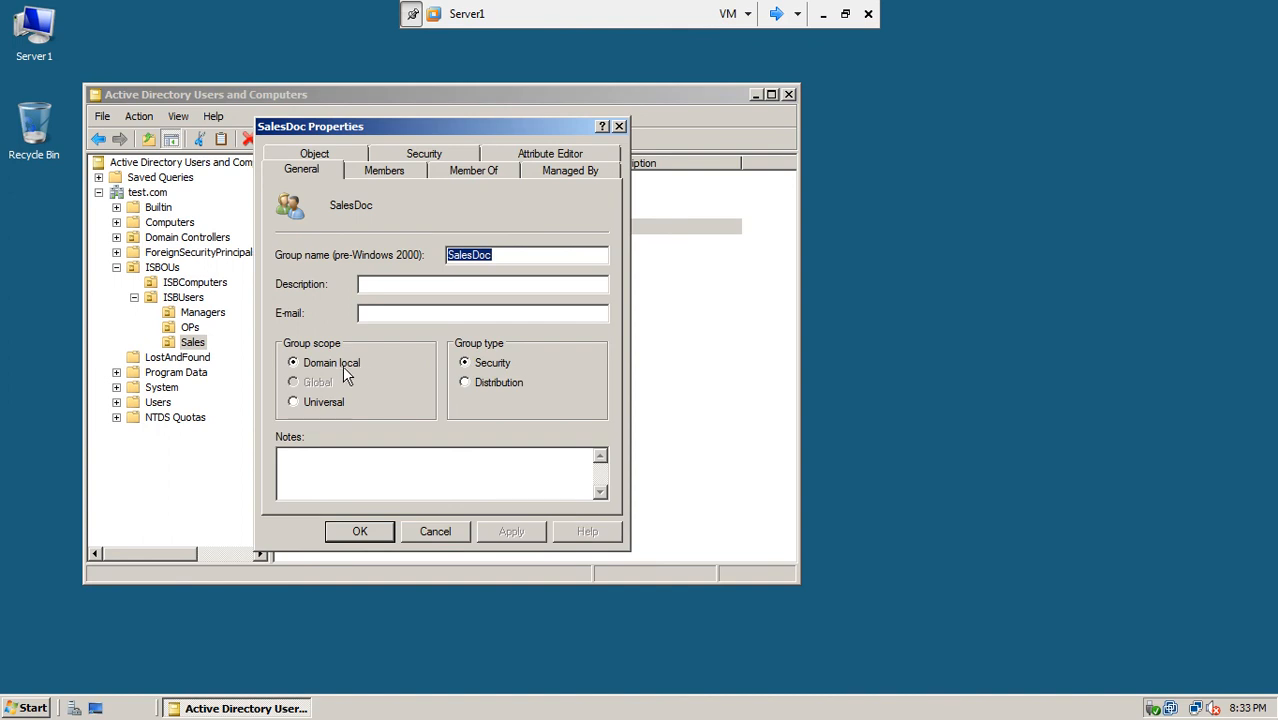
click(407, 176)
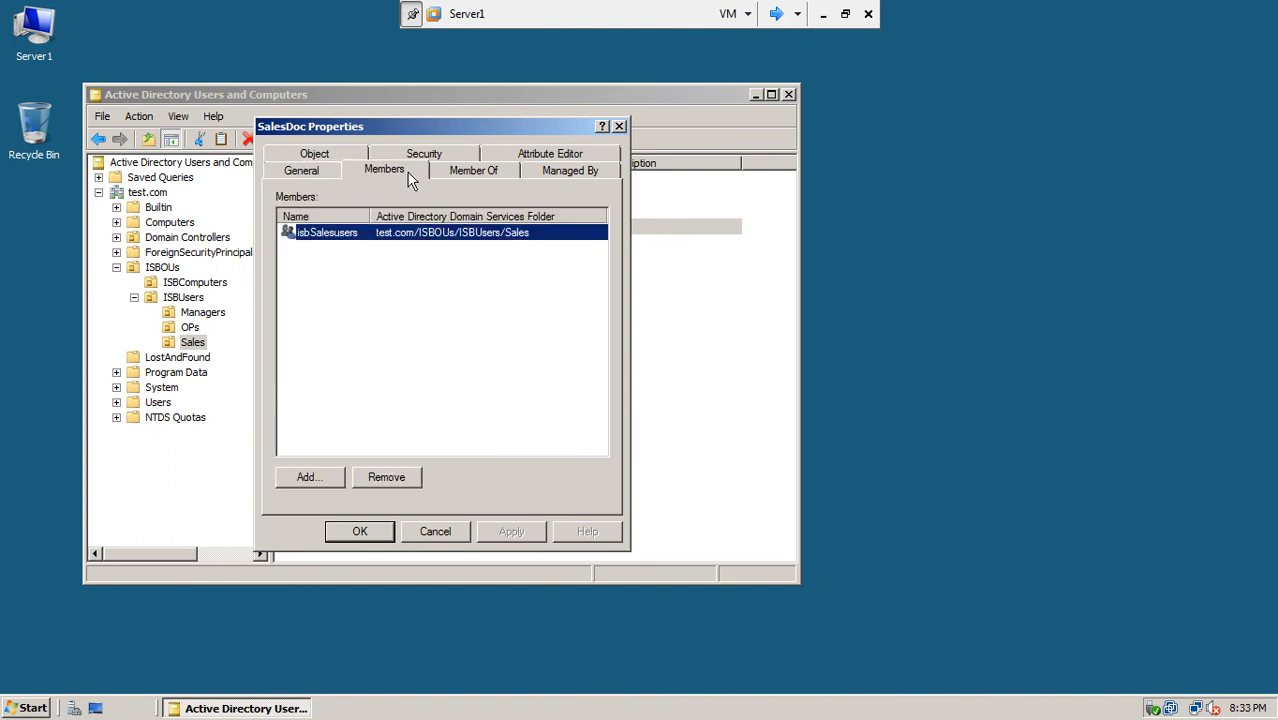
click(316, 481)
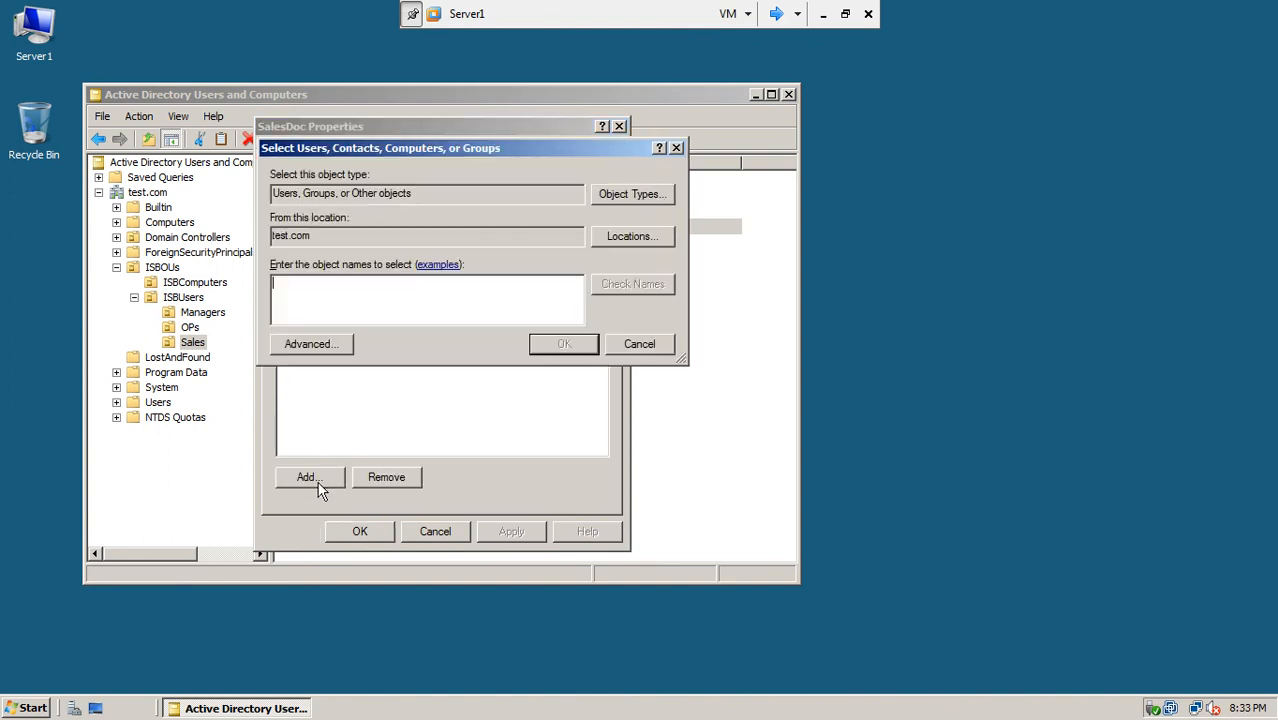
drag(373, 149, 455, 216)
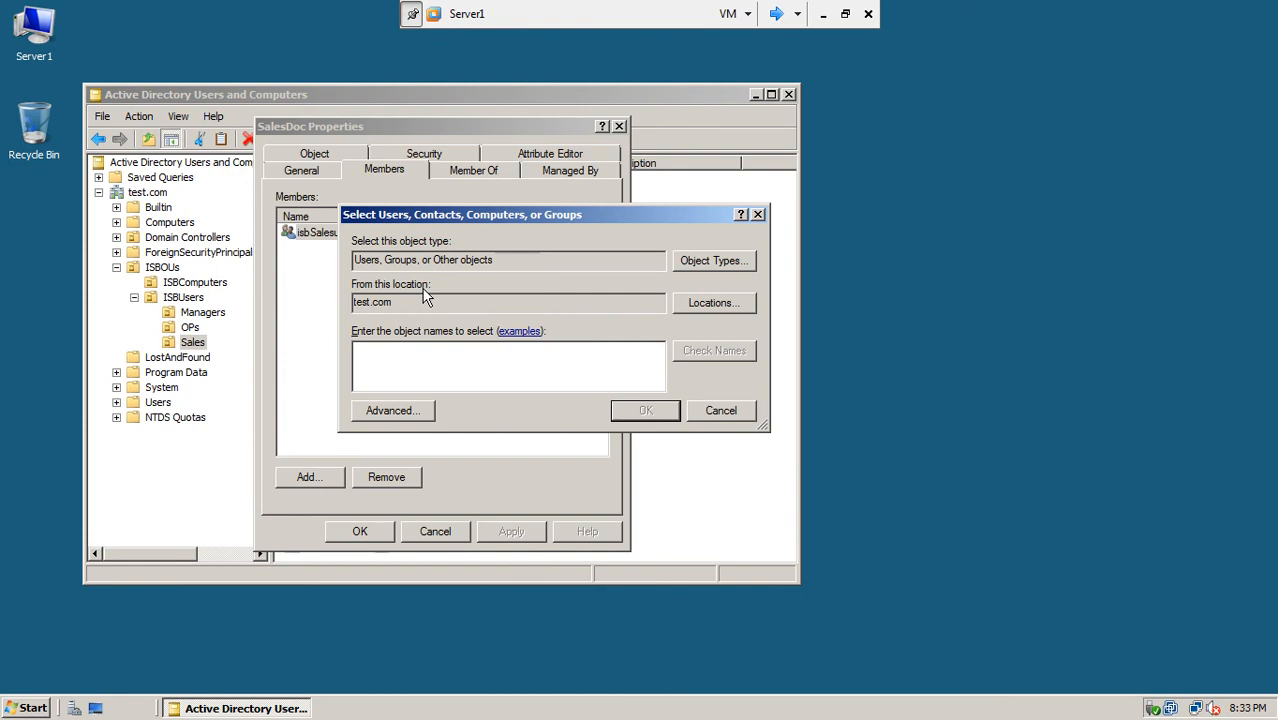
double_click(353, 302)
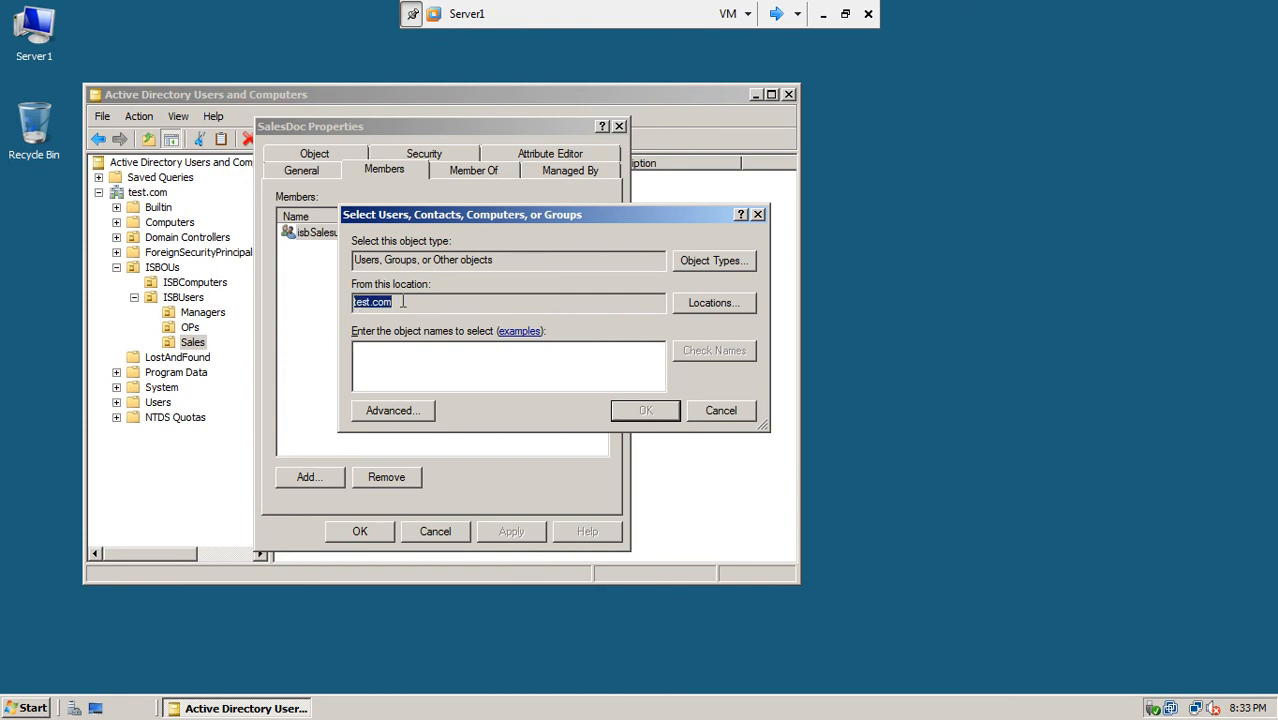
click(697, 318)
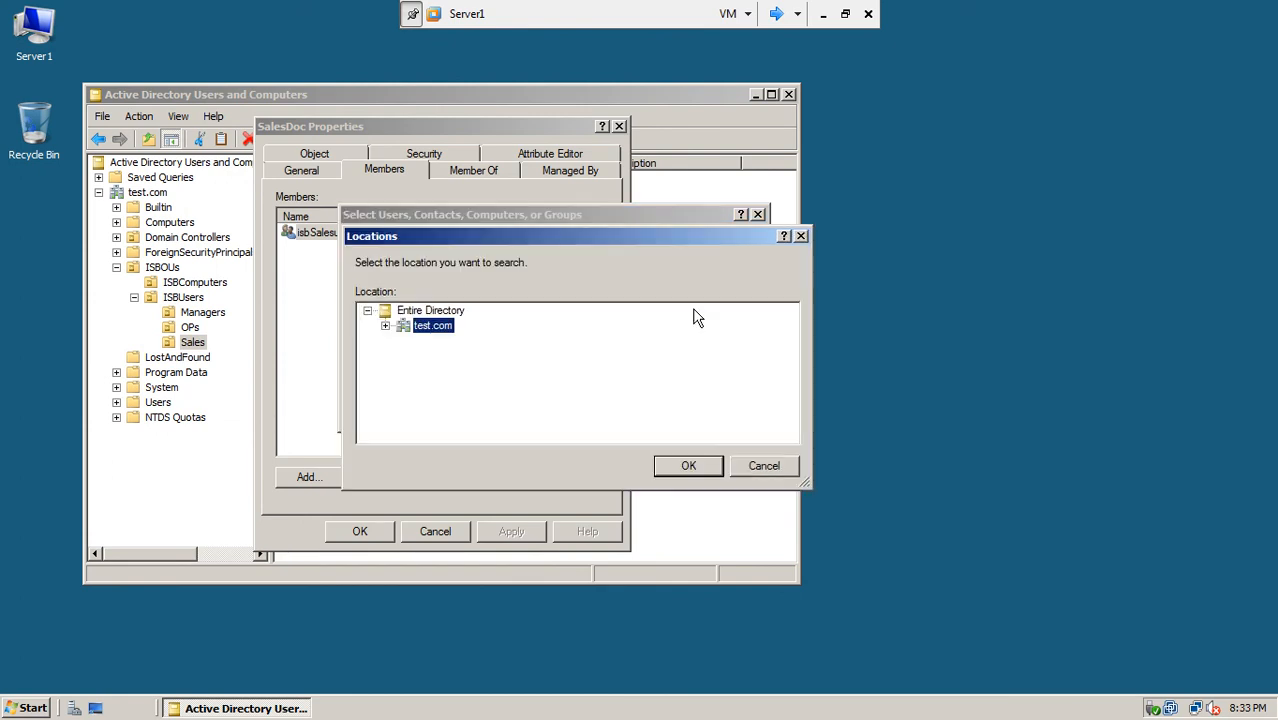
click(385, 326)
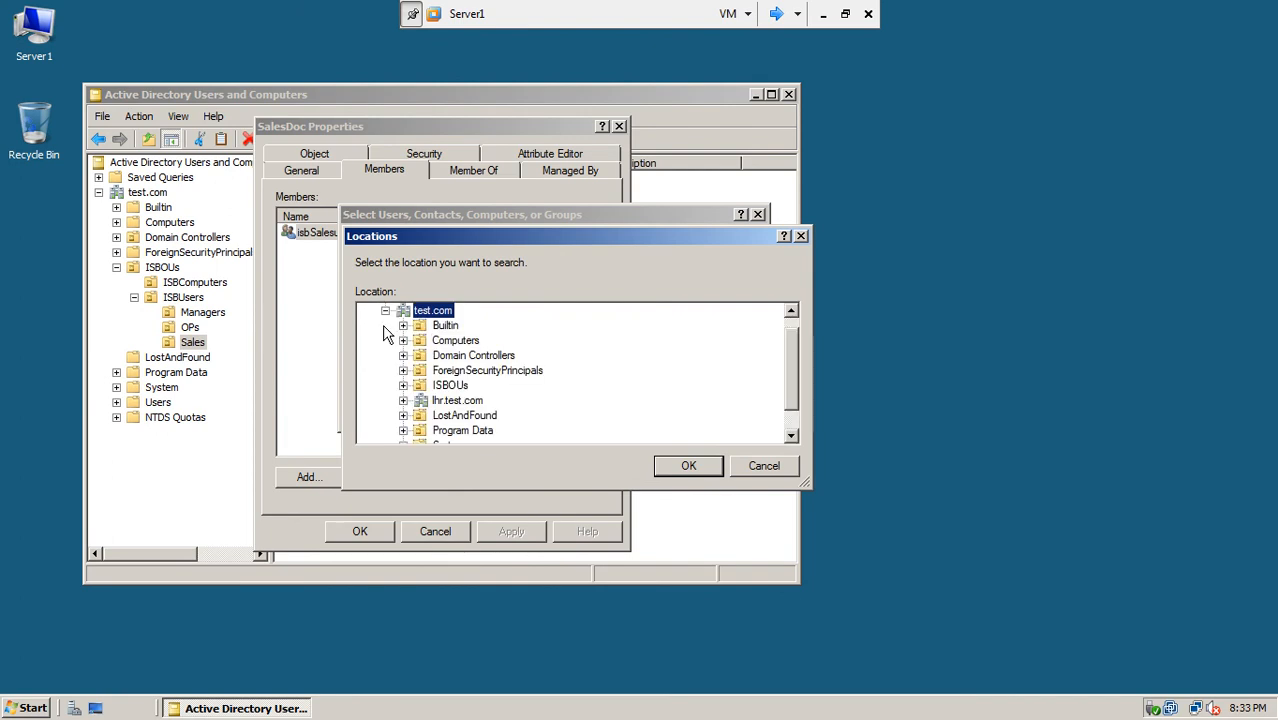
click(445, 401)
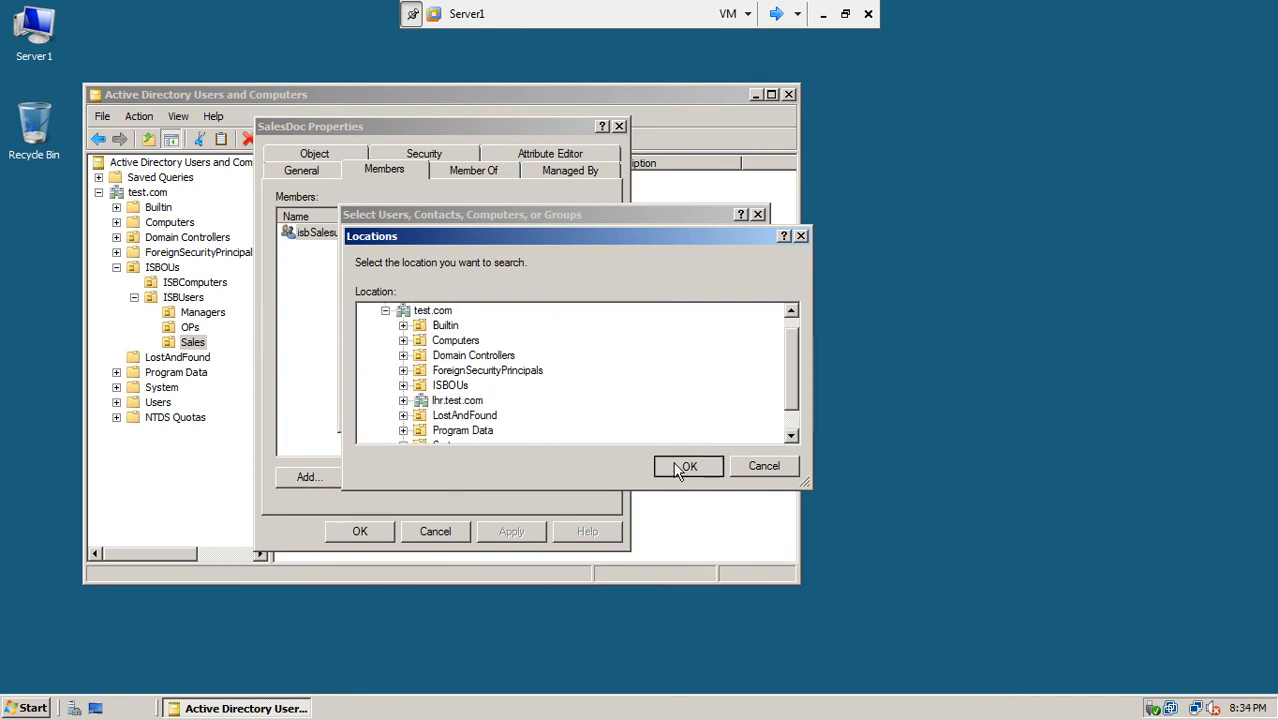
click(679, 464)
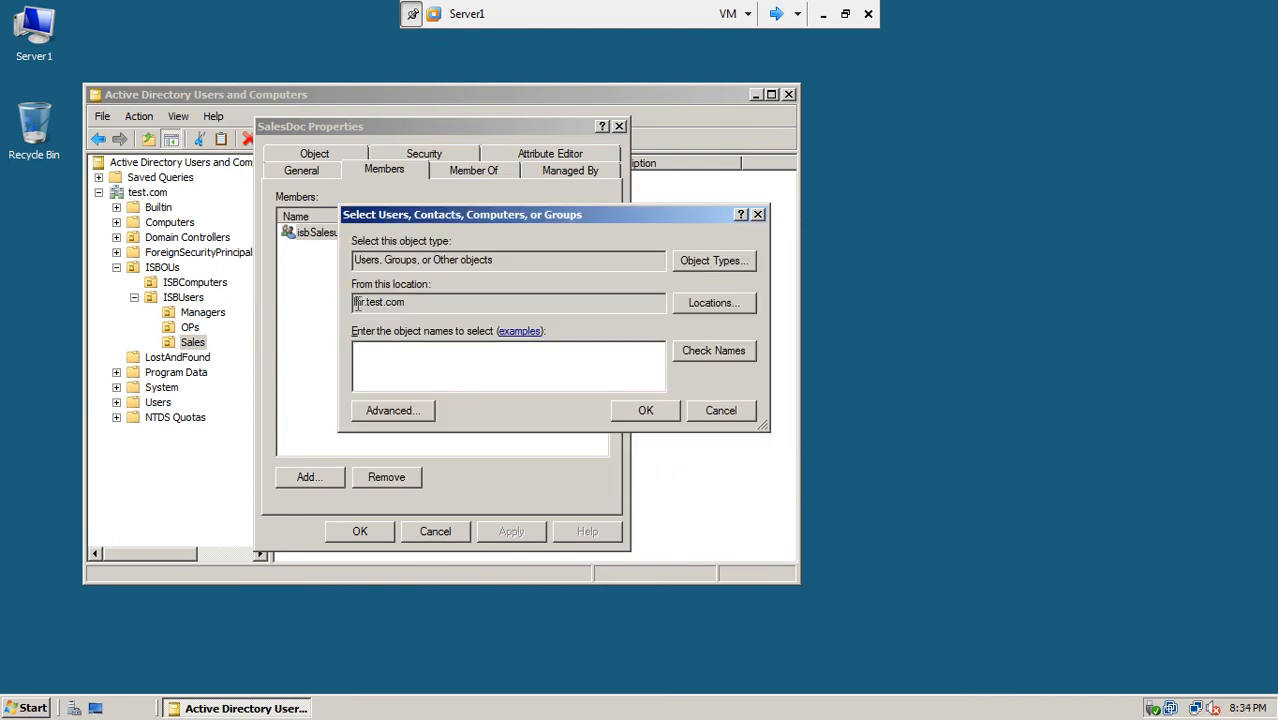
drag(406, 302, 340, 306)
Step: Add allsales as a SalesDoc member and apply, dismissing the user-not-found error
click(383, 357)
text(allsal)
text(es)
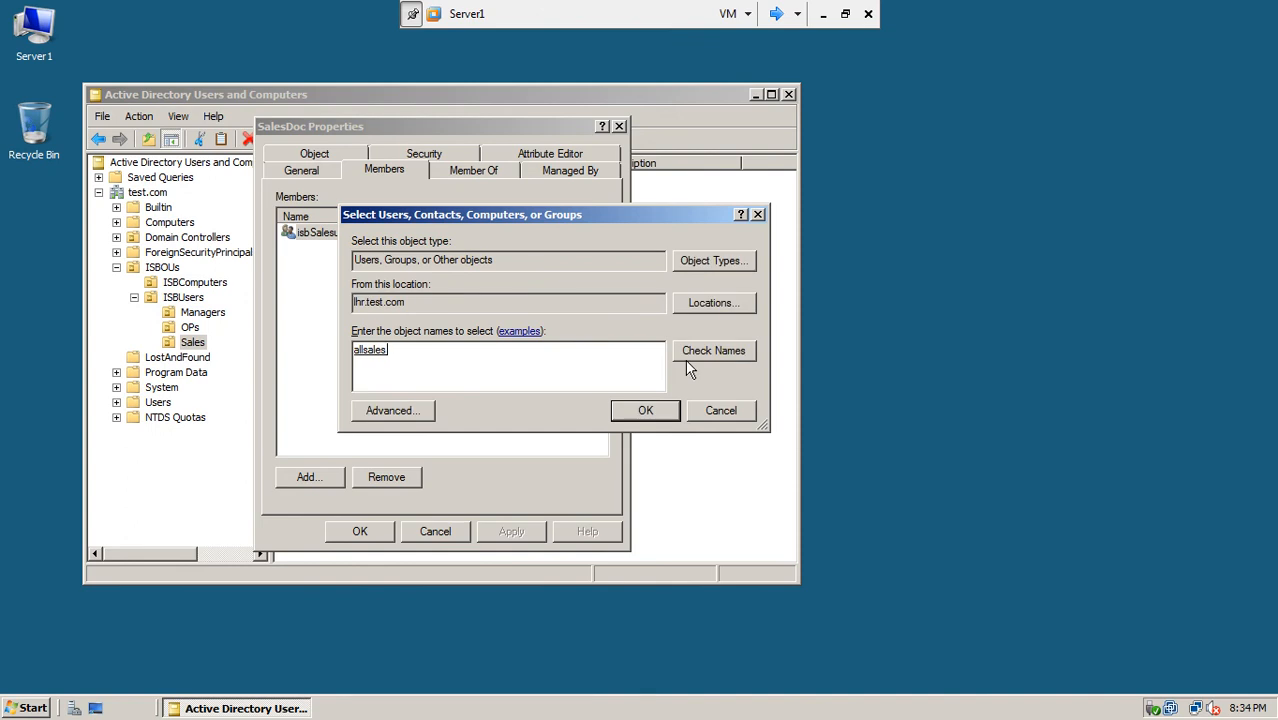
drag(390, 356, 344, 358)
click(626, 410)
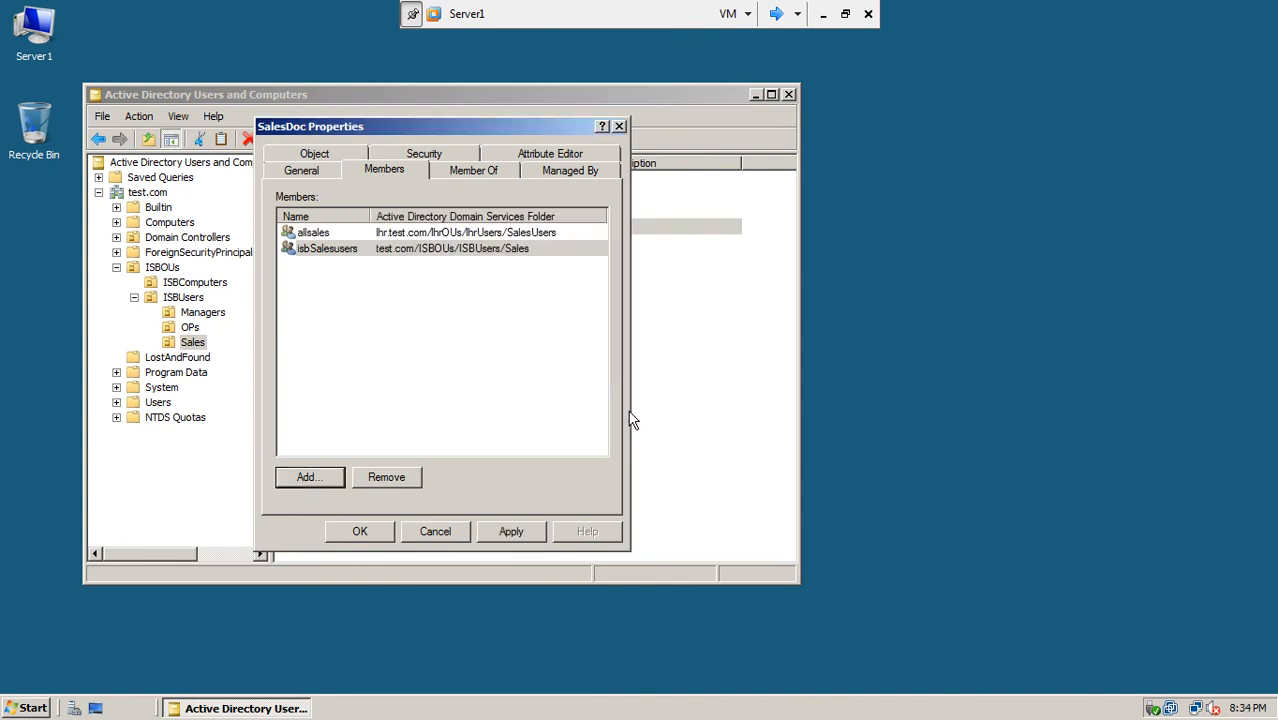
click(314, 234)
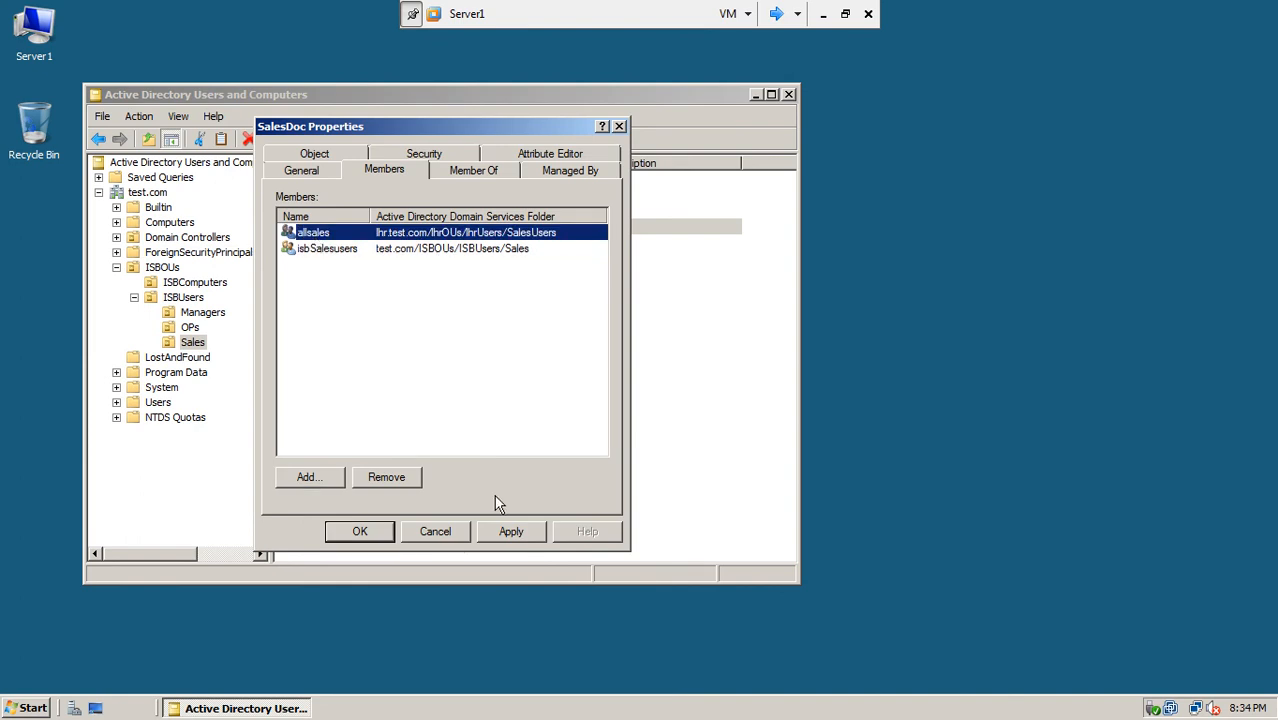
click(511, 532)
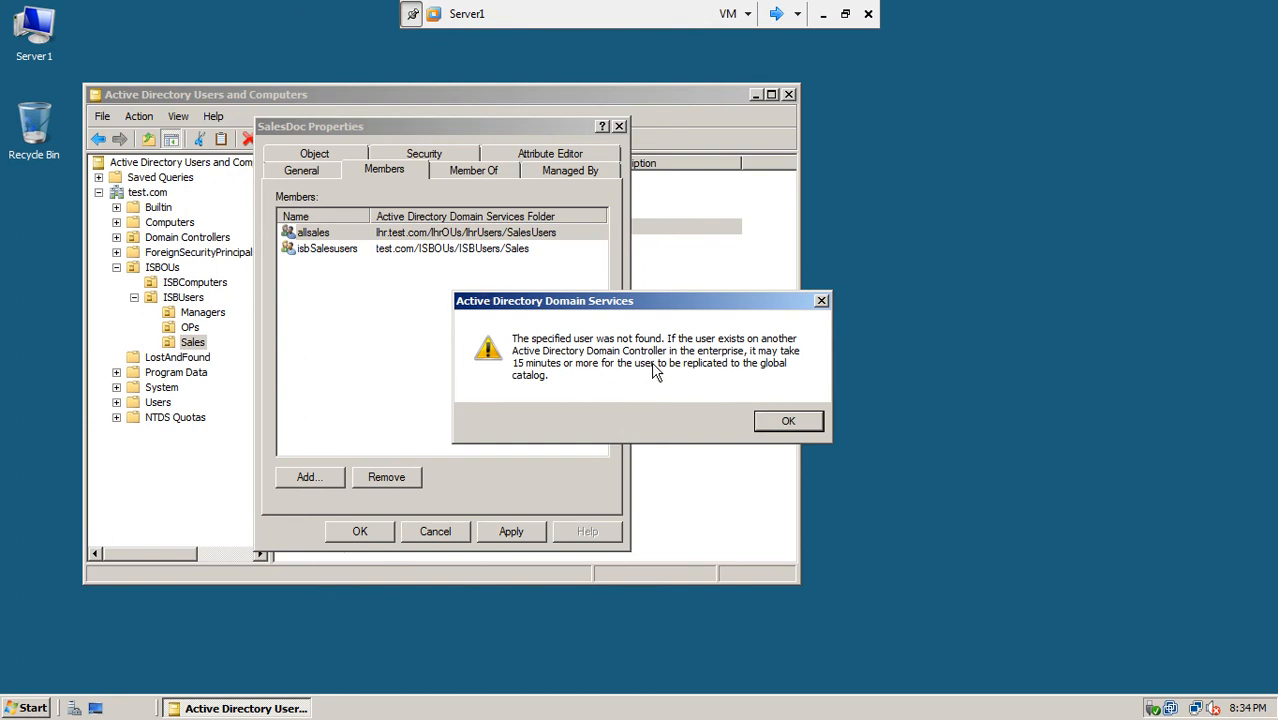
click(793, 429)
click(778, 14)
Step: Switch to Server3 and launch Active Directory Sites and Services from Administrative Tools
click(780, 15)
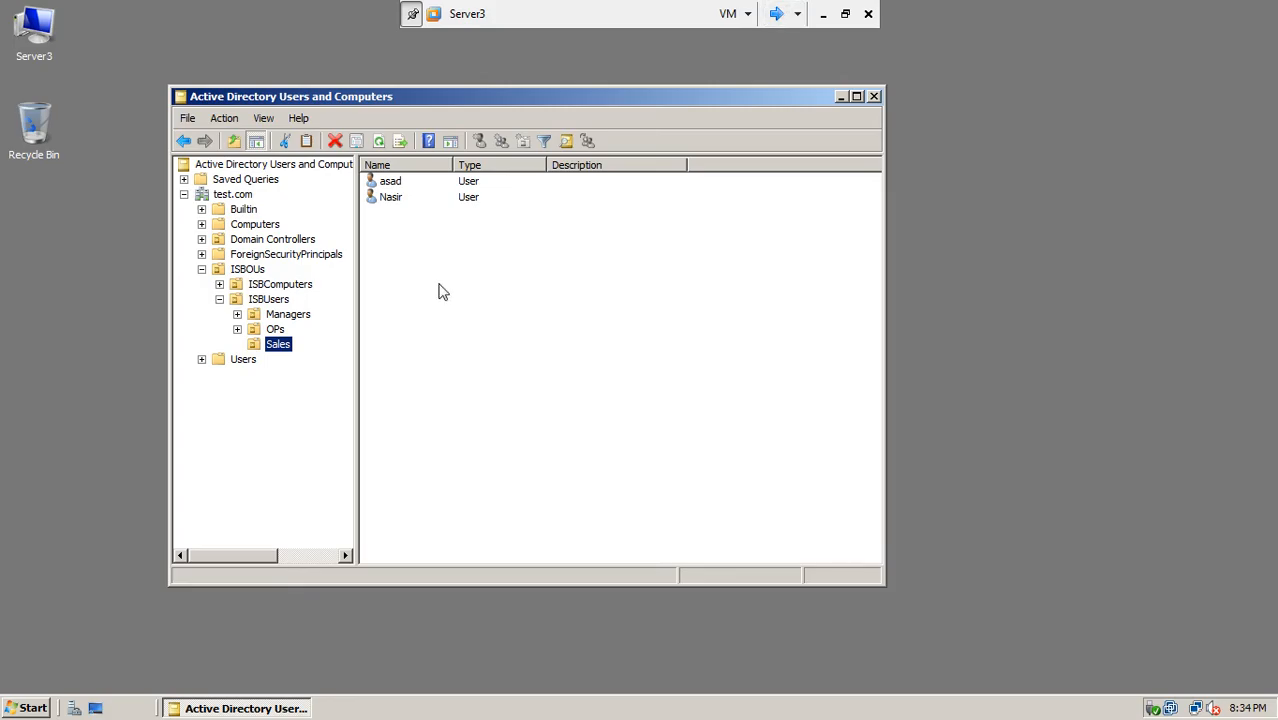
click(30, 708)
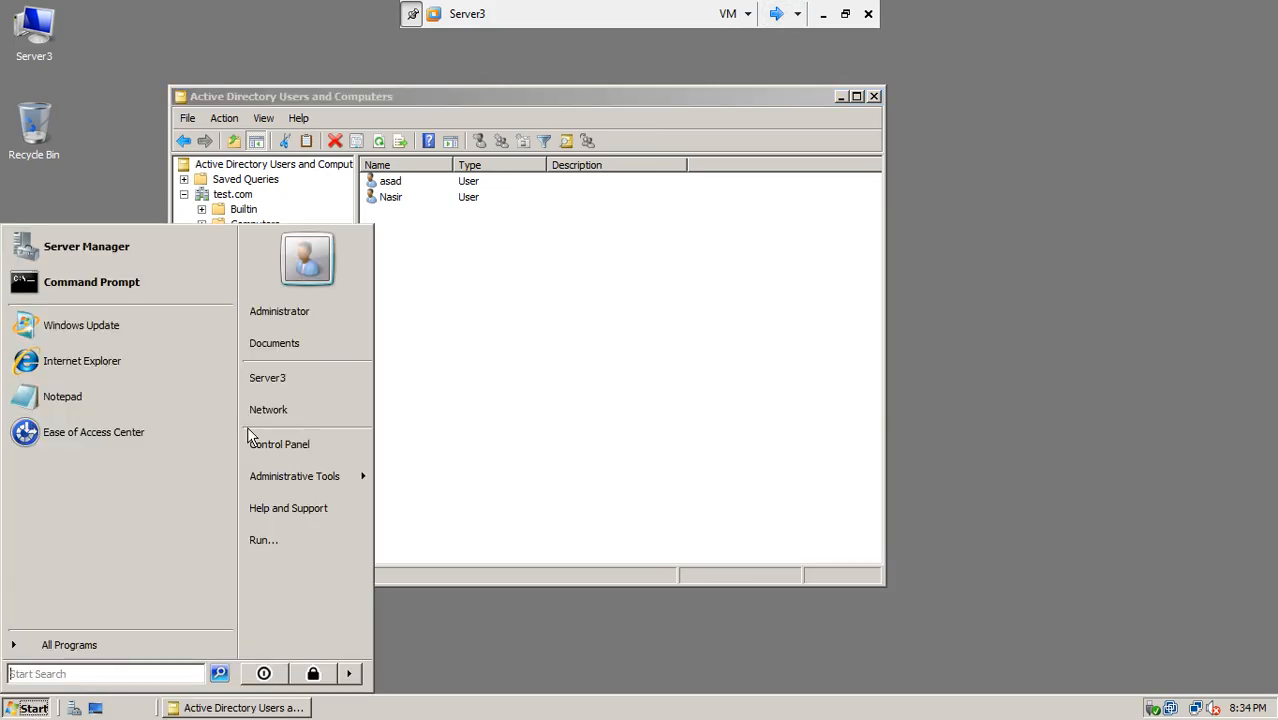
mouse_move(264, 462)
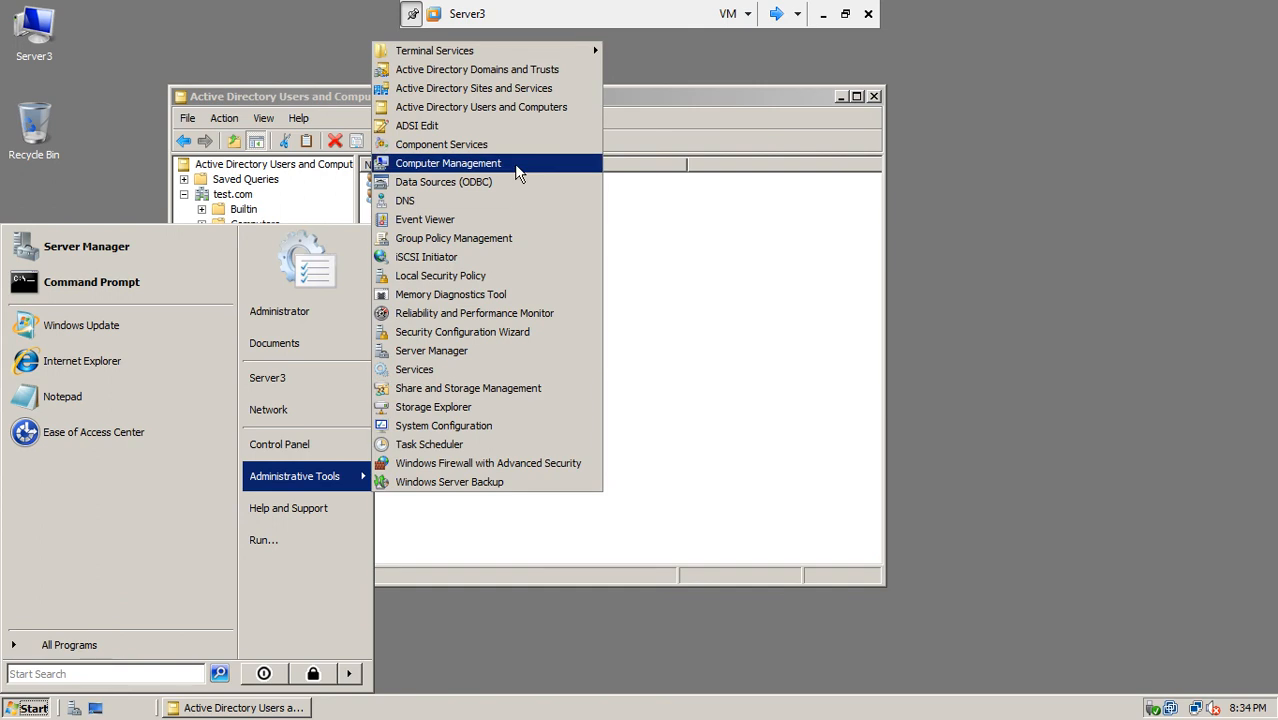
click(499, 87)
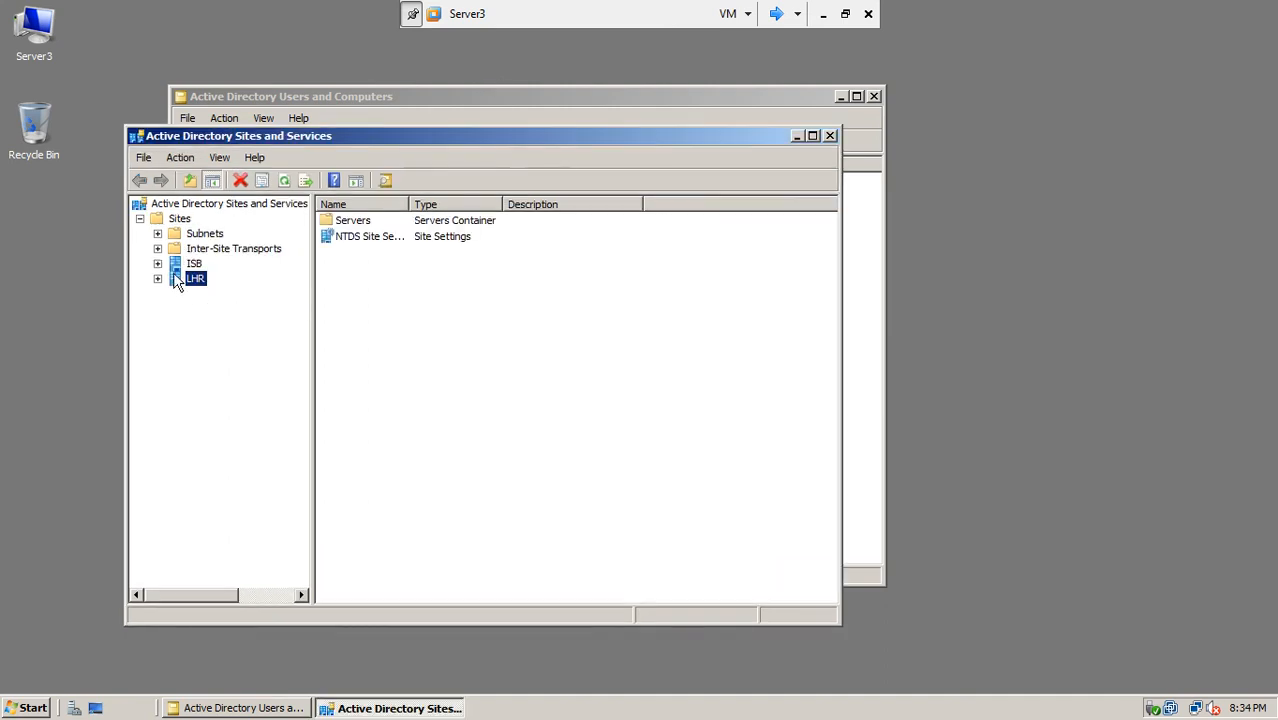
Step: Expand the ISB site to SERVER1's NTDS Settings and widen the tree pane
click(194, 264)
click(157, 263)
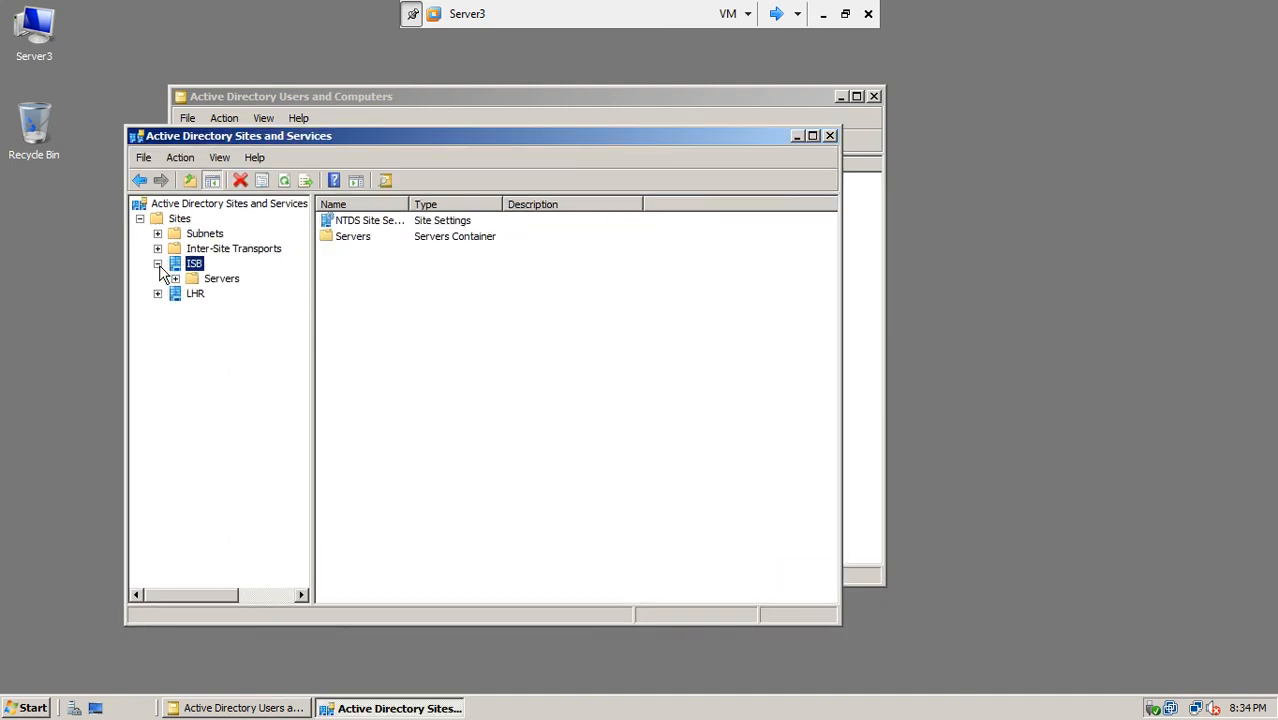
click(175, 279)
click(240, 294)
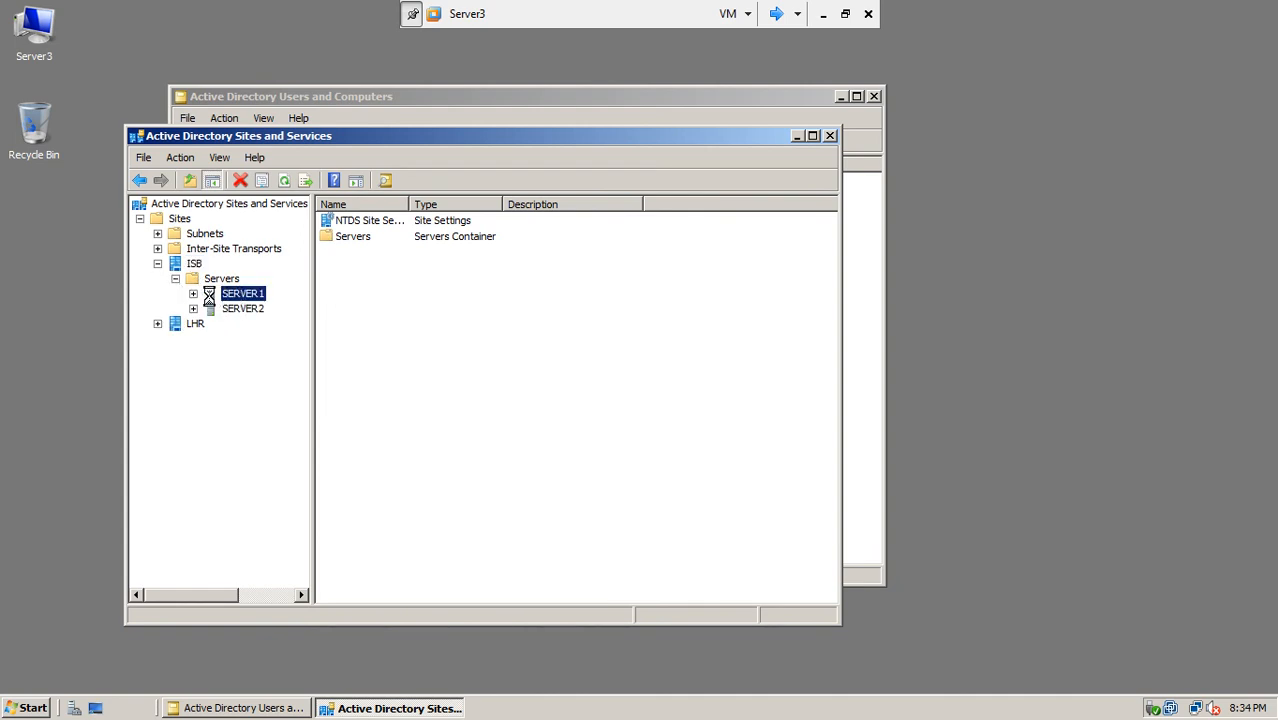
click(193, 294)
click(252, 310)
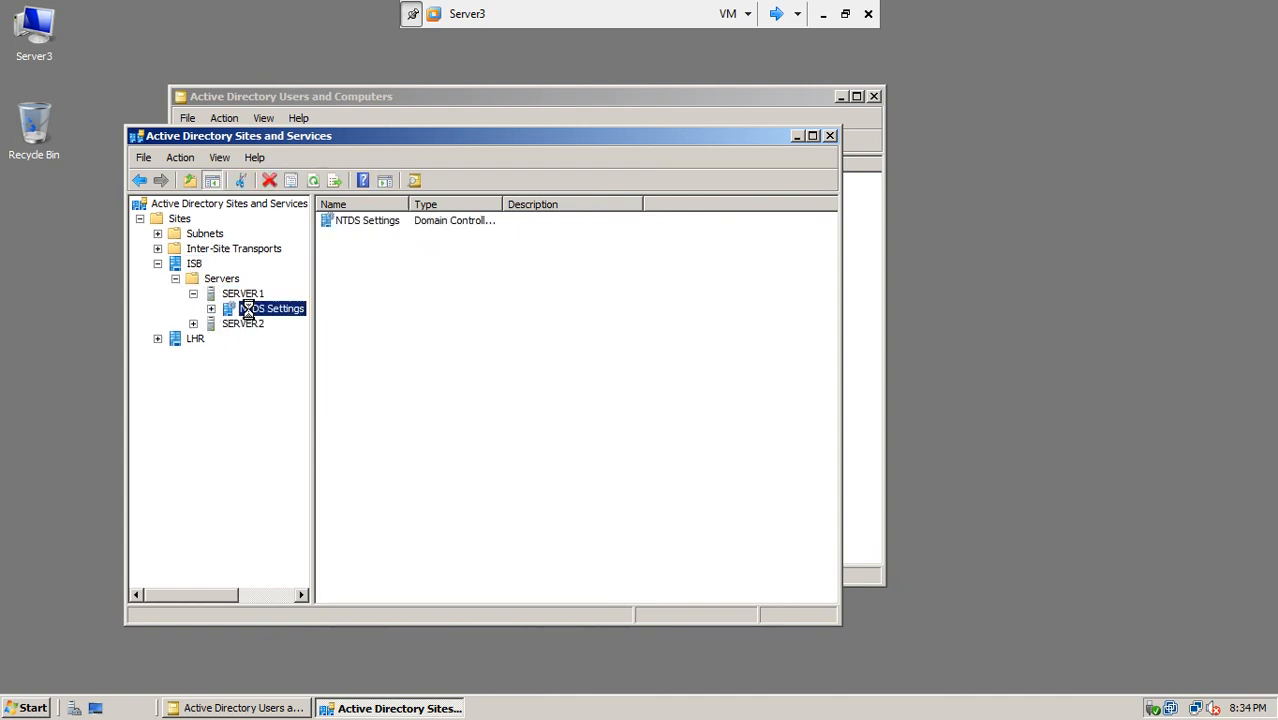
drag(314, 354, 370, 352)
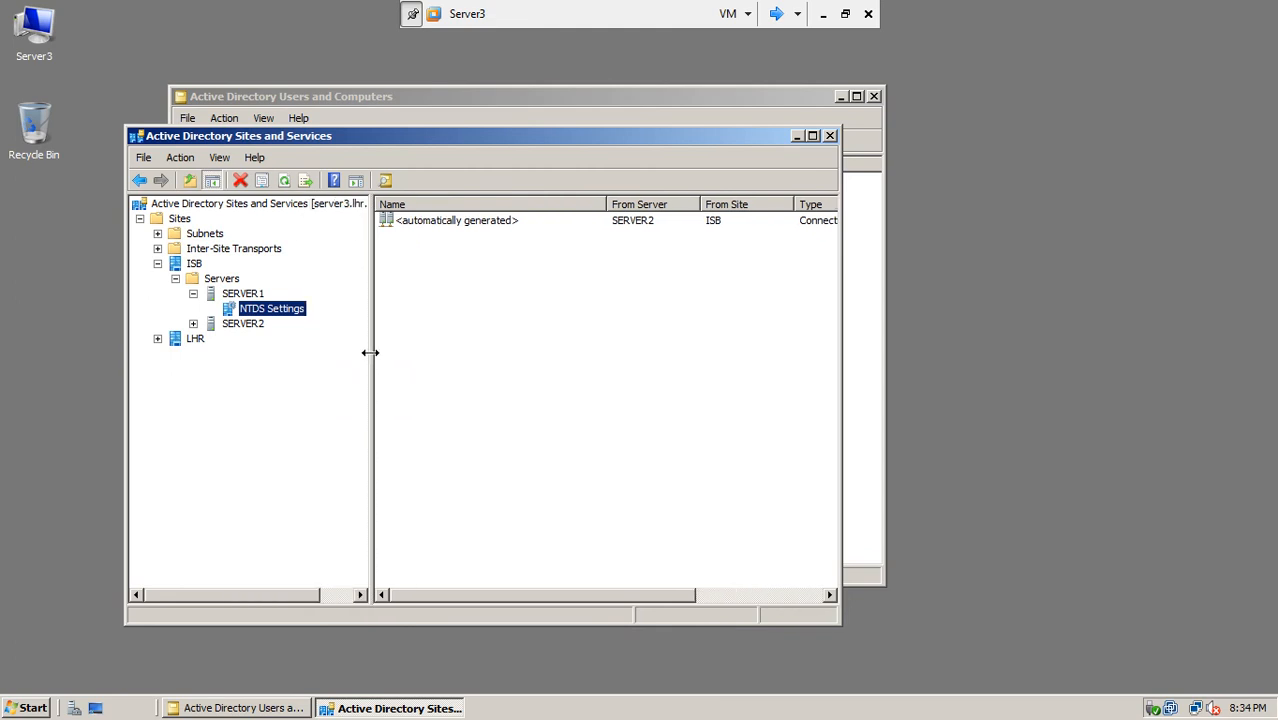
Step: Force Replicate Now on the automatically generated connection, dismiss the access-denied error, and return to Server1
right_click(446, 224)
click(458, 249)
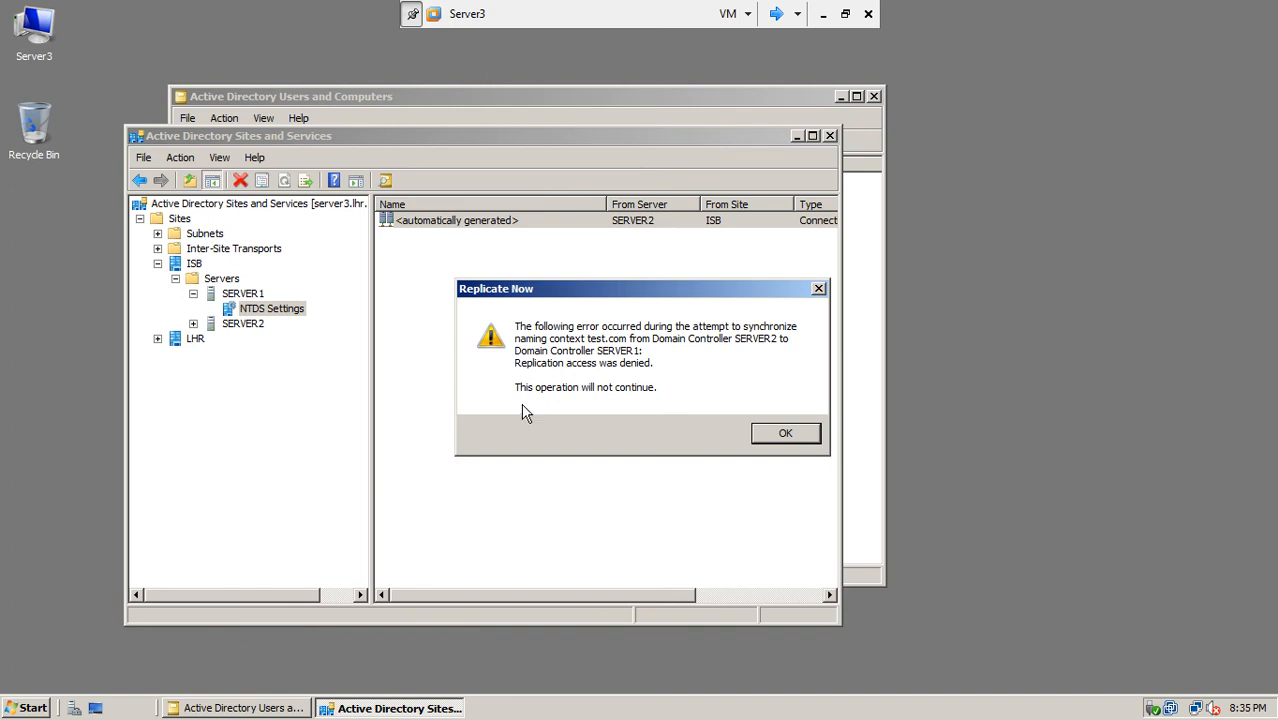
click(779, 434)
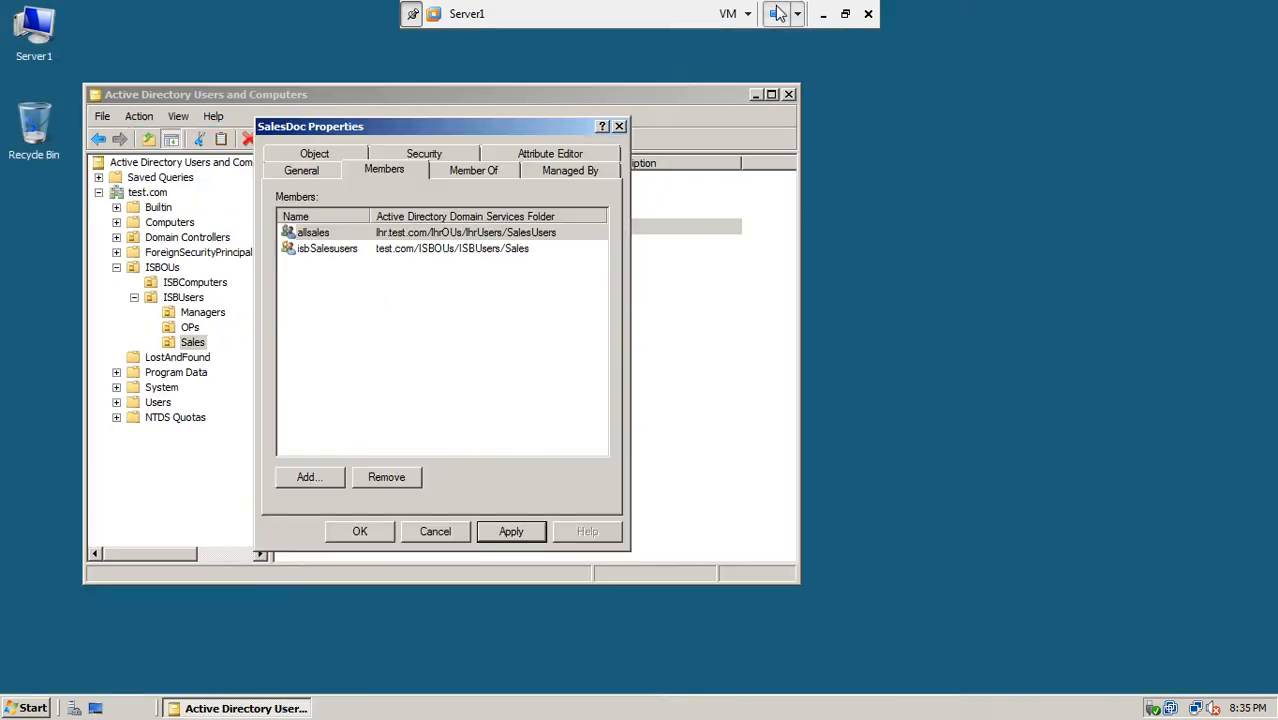
click(776, 13)
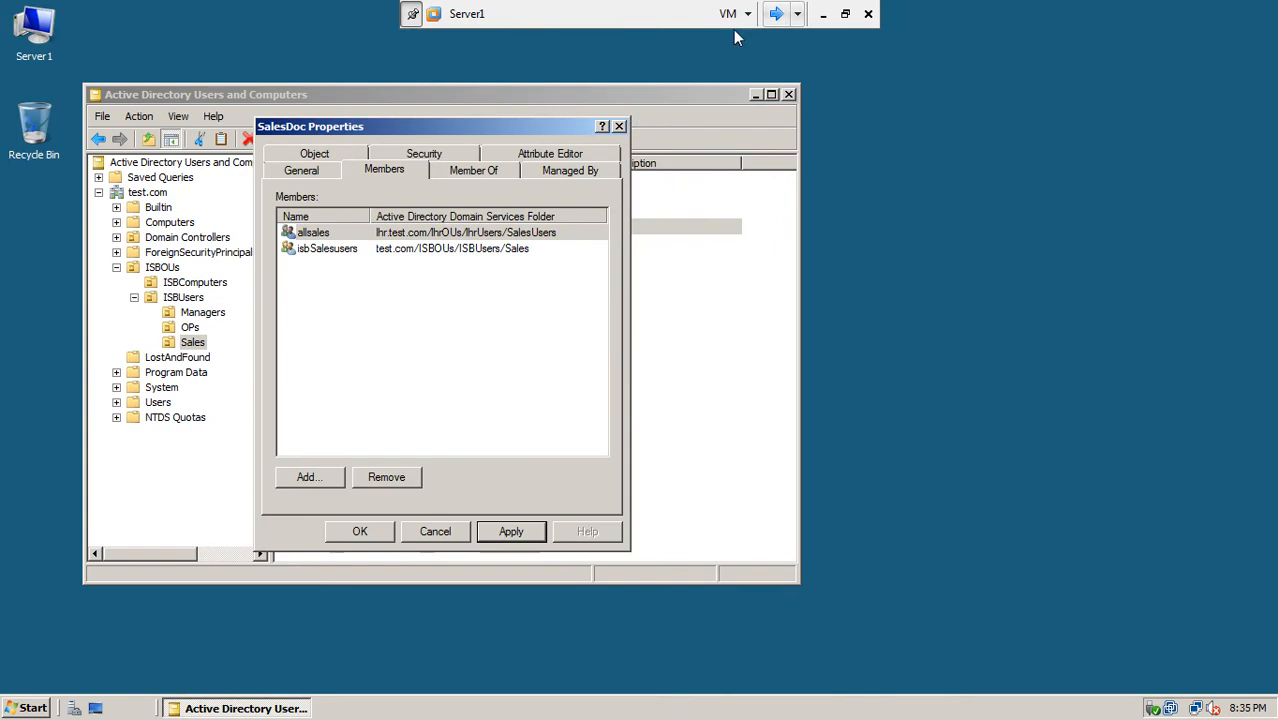
Step: Confirm SalesDoc's membership, dismiss the sponsored-session and user-not-found errors, and cancel its properties
click(361, 530)
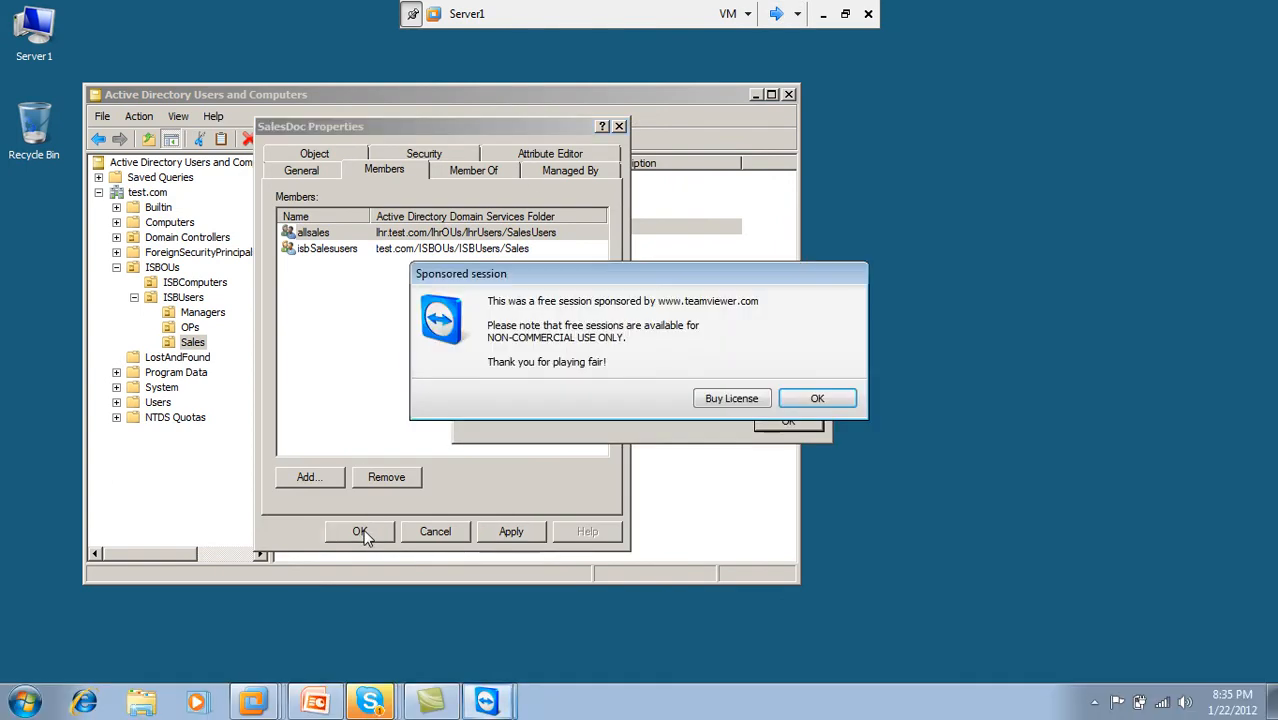
click(815, 399)
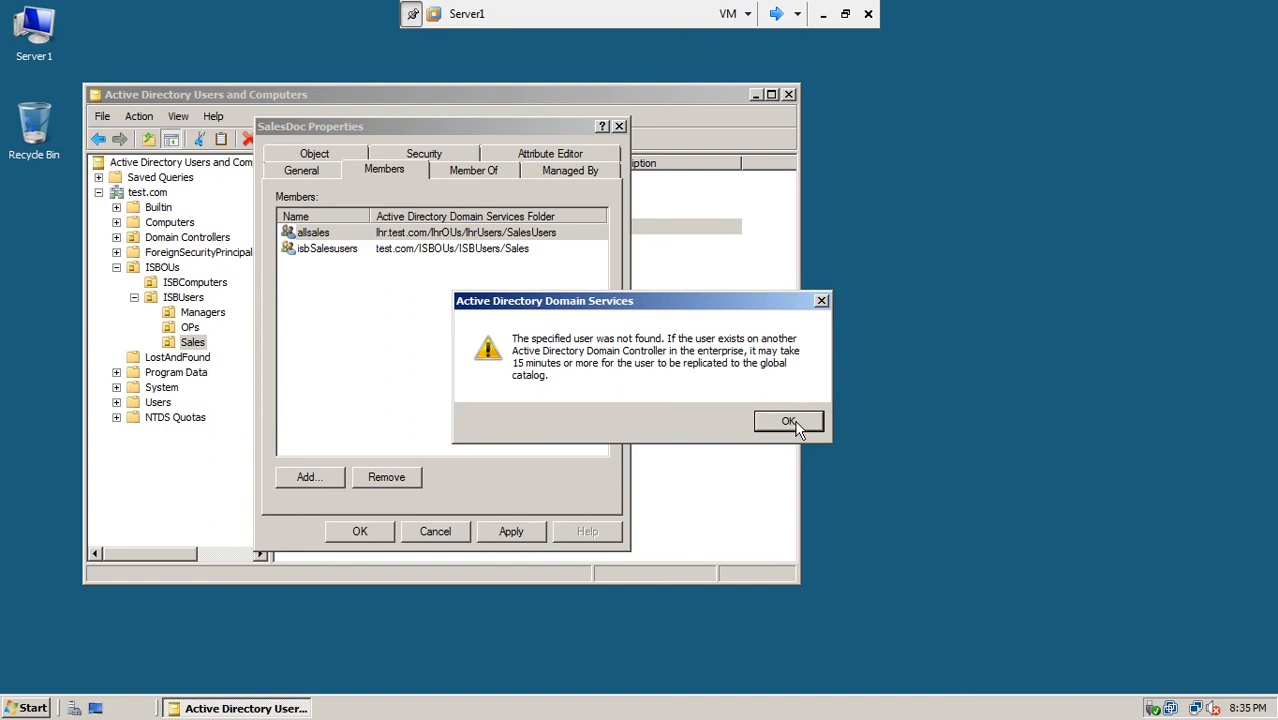
click(792, 422)
click(428, 532)
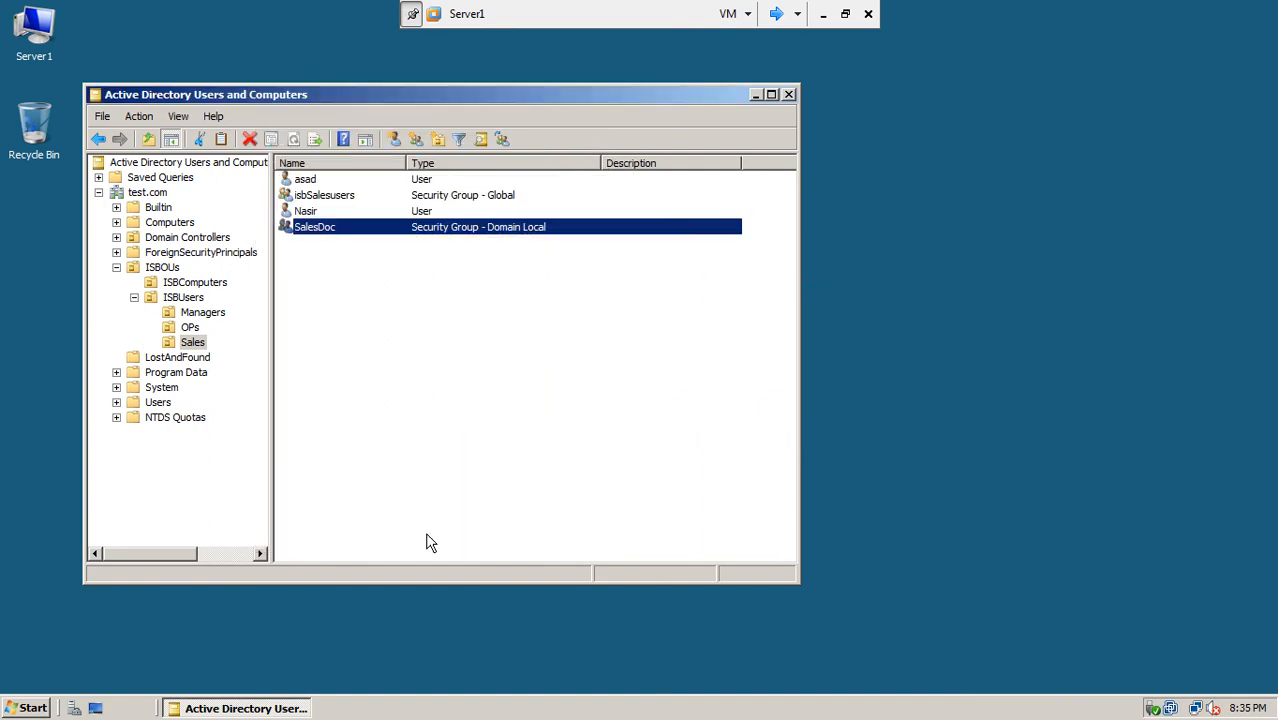
Step: Check the screen recorder controls on the host, then go back to the Server1 VM
click(824, 16)
click(1094, 702)
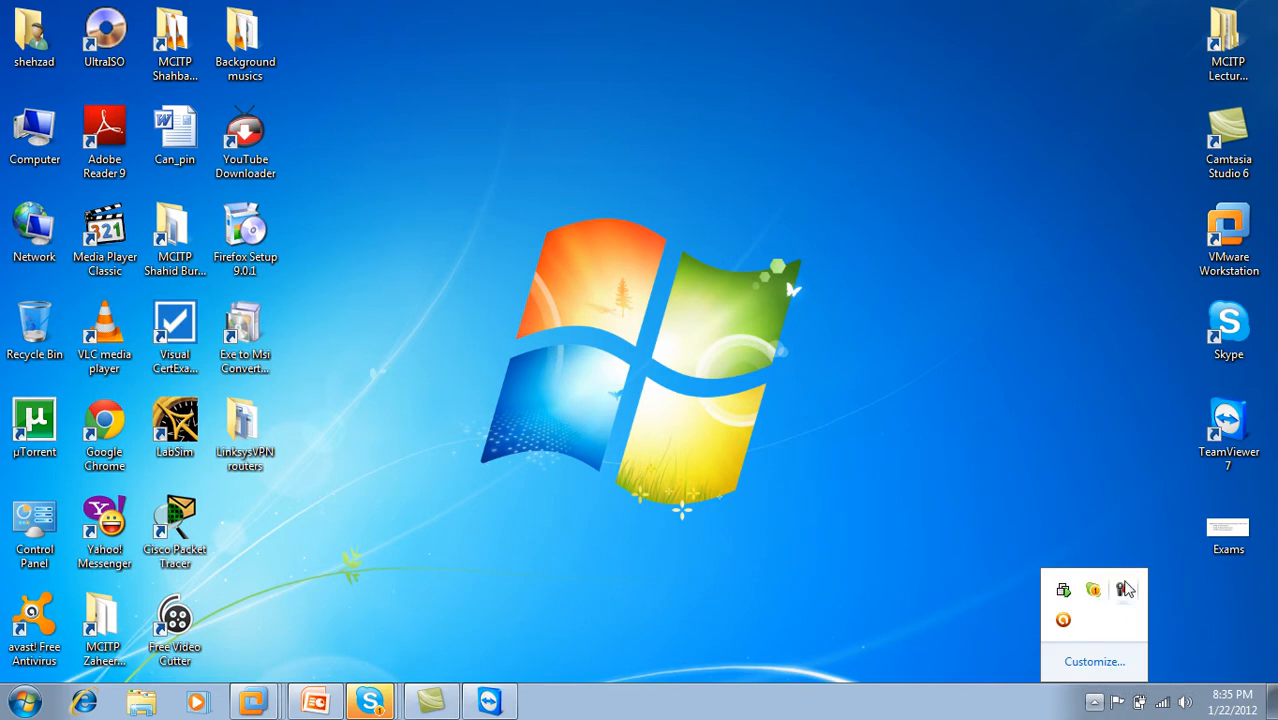
click(1125, 590)
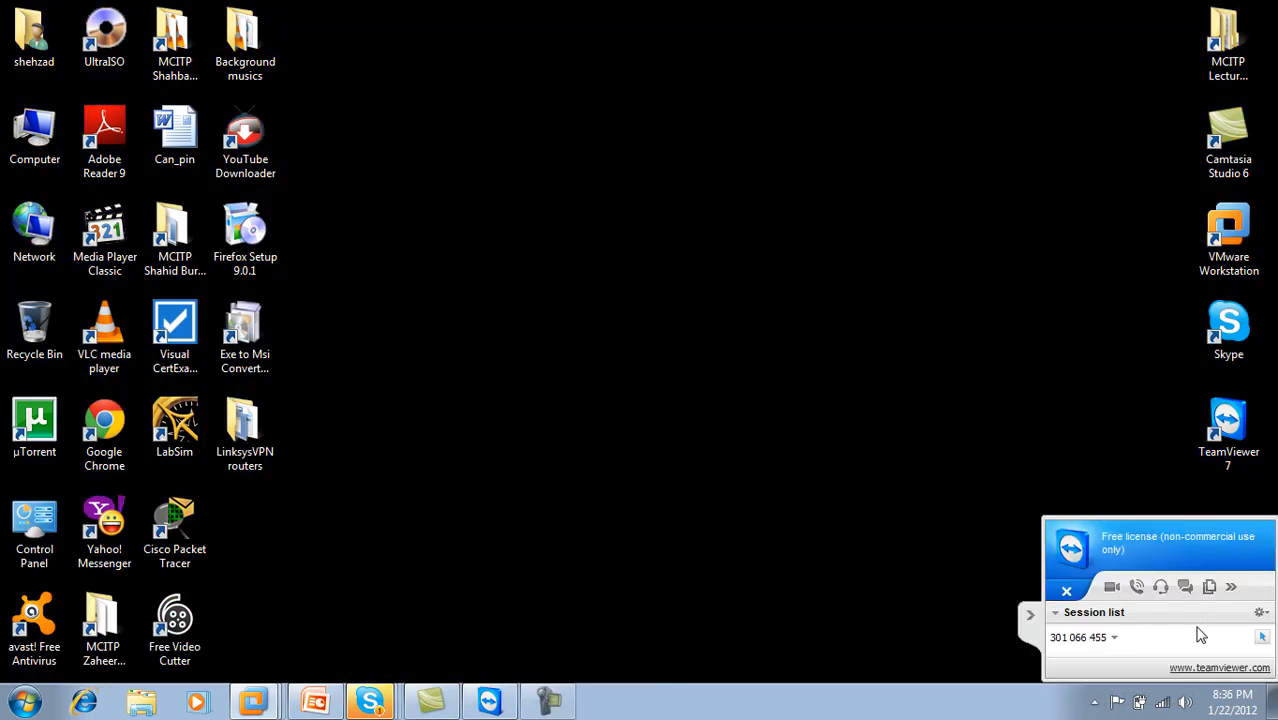
click(1030, 614)
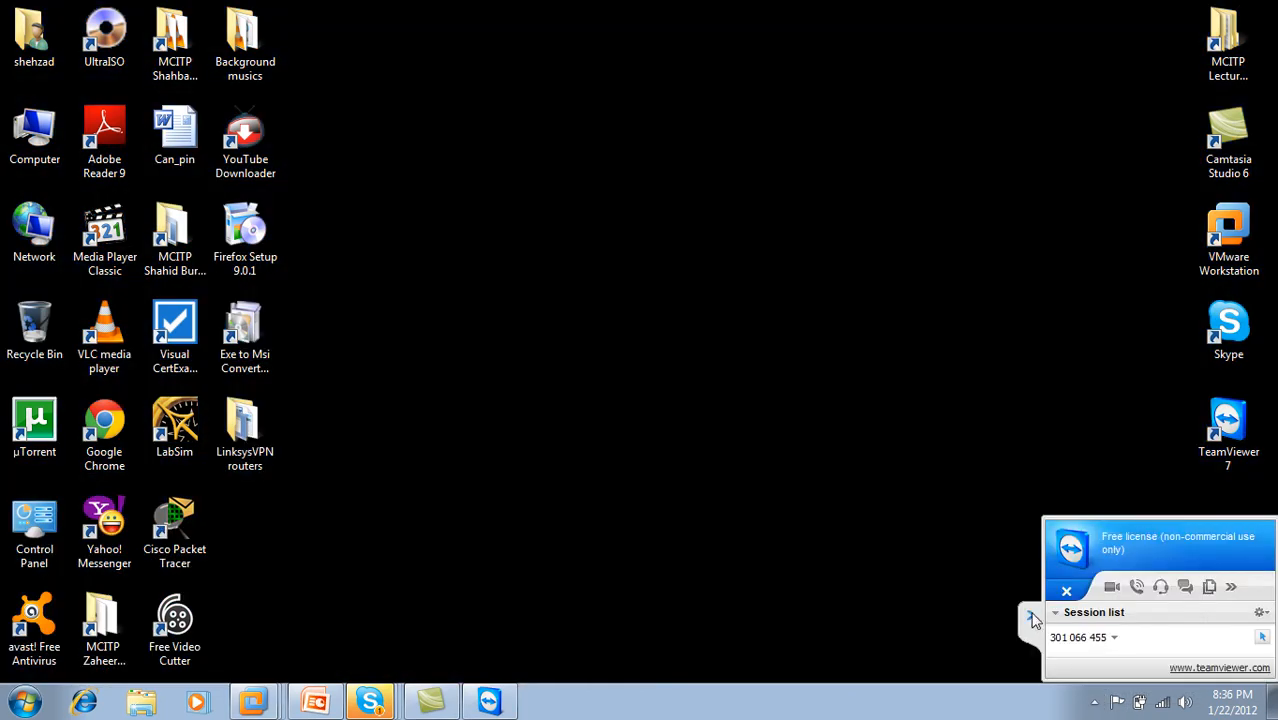
right_click(250, 700)
click(262, 442)
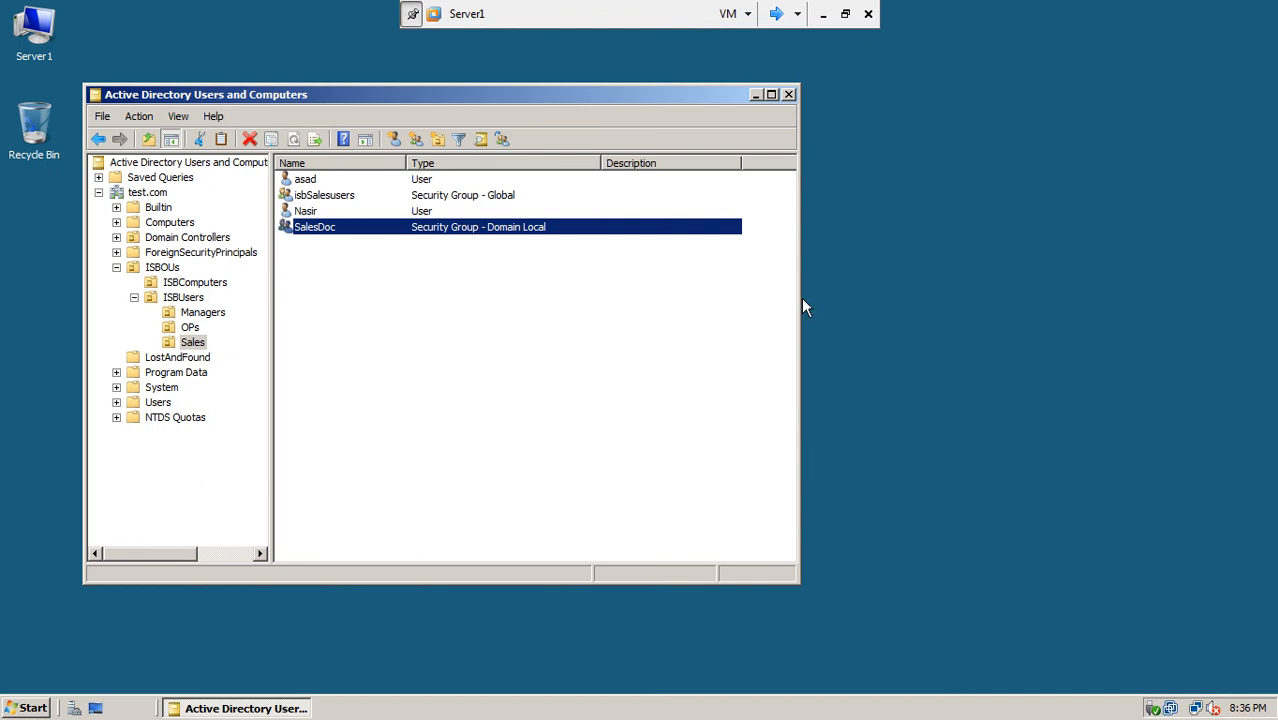
Step: Show the Builtin groups with a wider Name column, then pause the screen recording
click(162, 212)
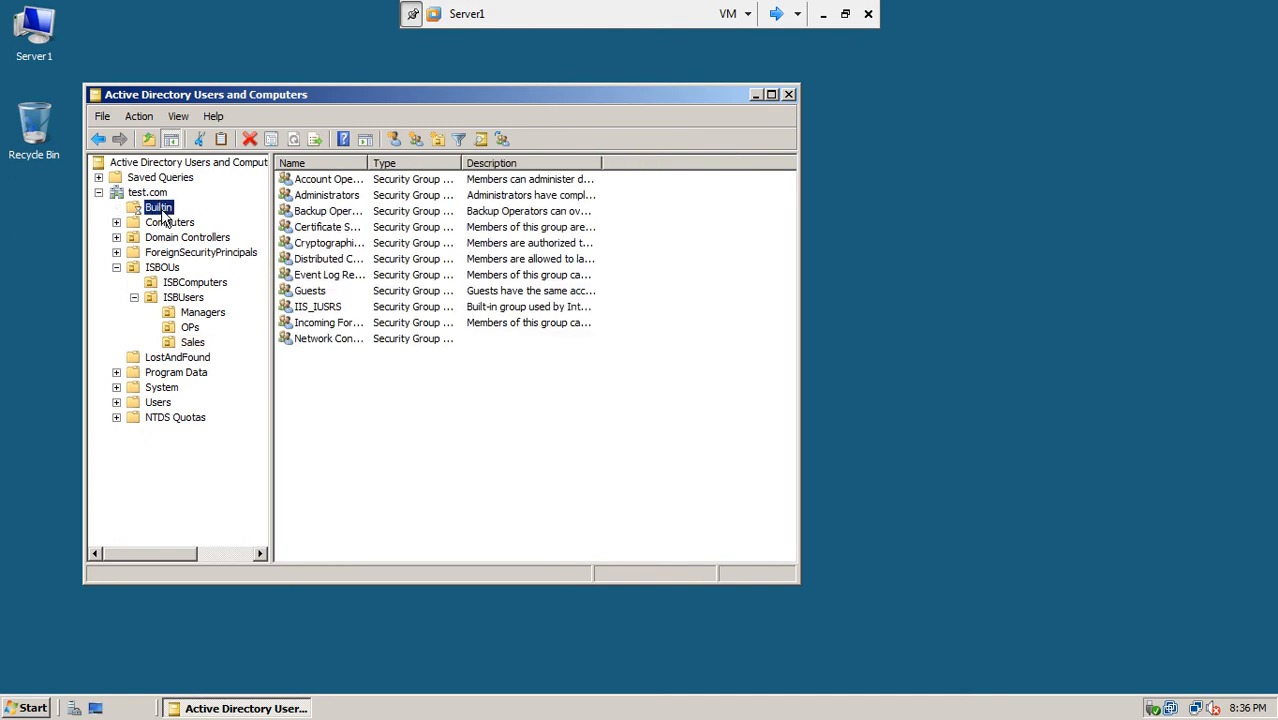
drag(369, 163, 448, 167)
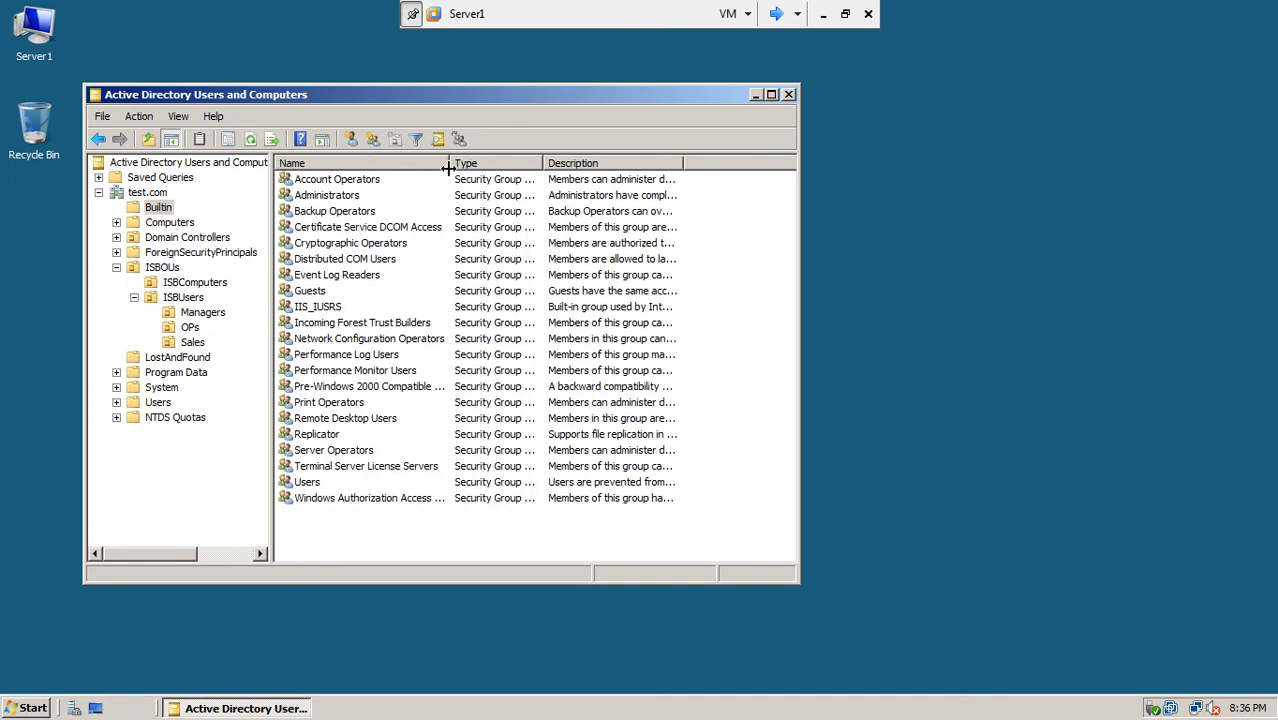
click(825, 14)
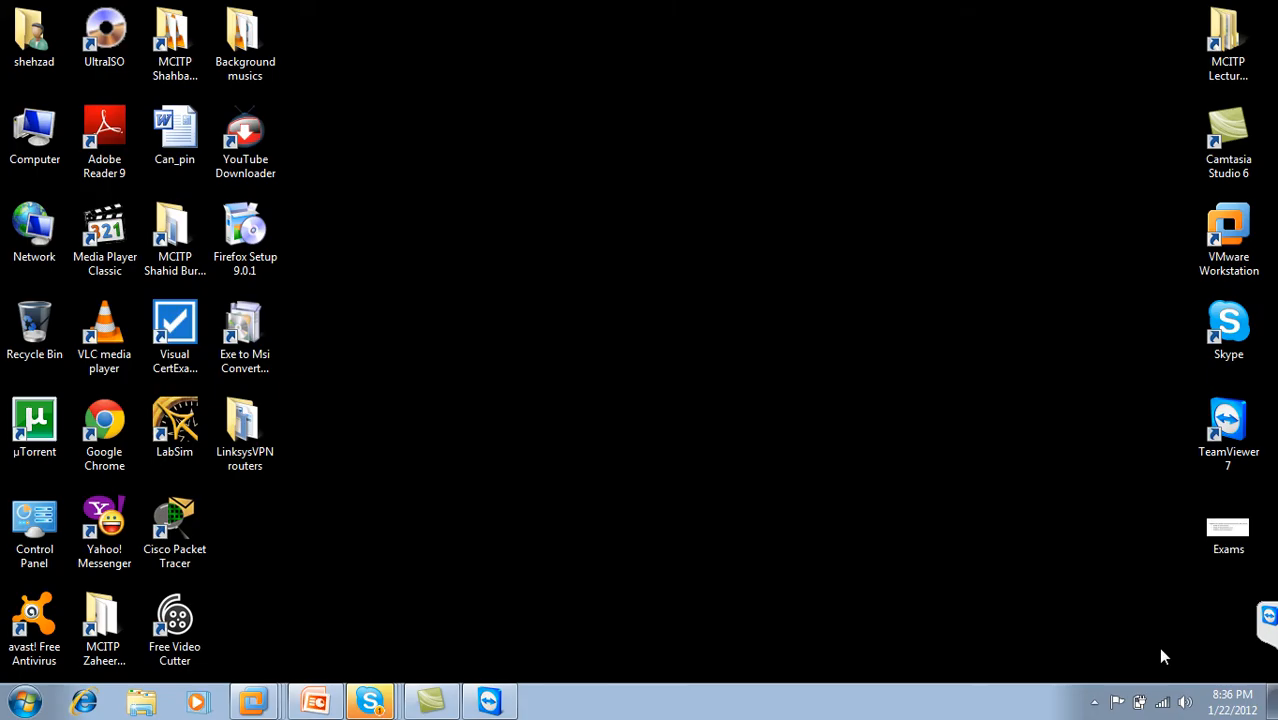
click(1095, 705)
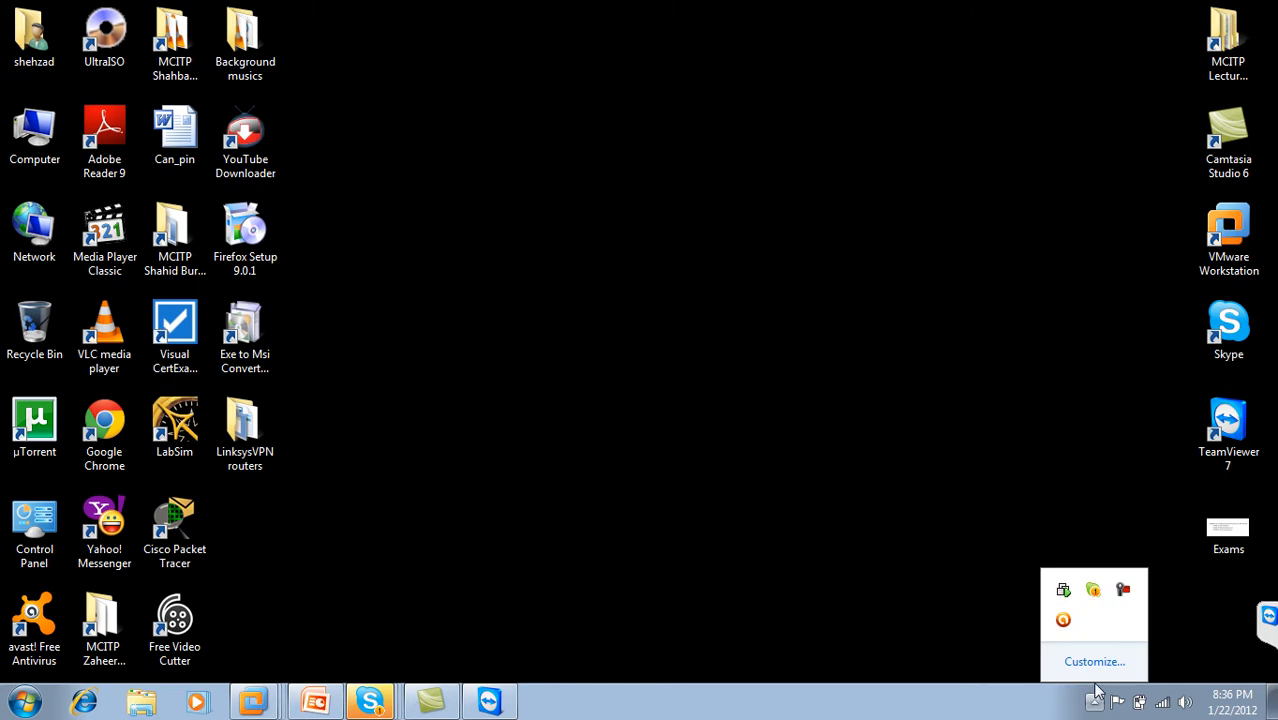
click(1124, 598)
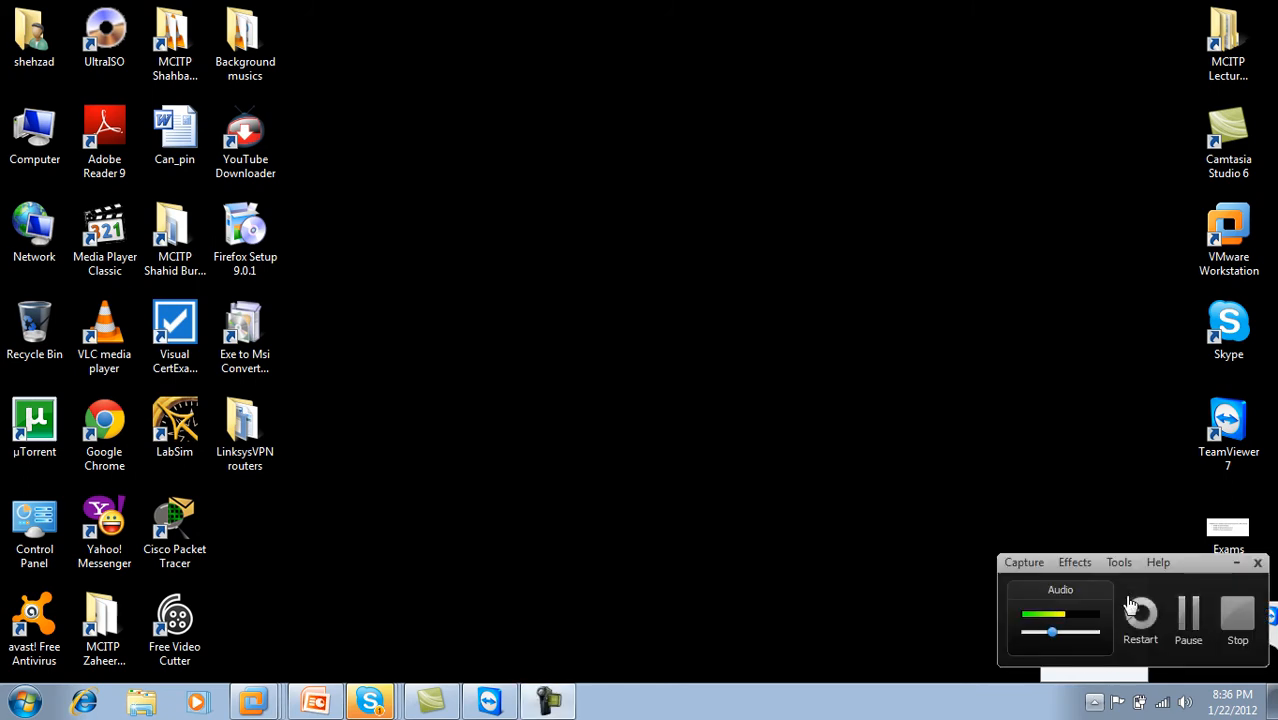
click(1190, 620)
Step: Return to the Server1 VM and reselect the Builtin container
right_click(250, 703)
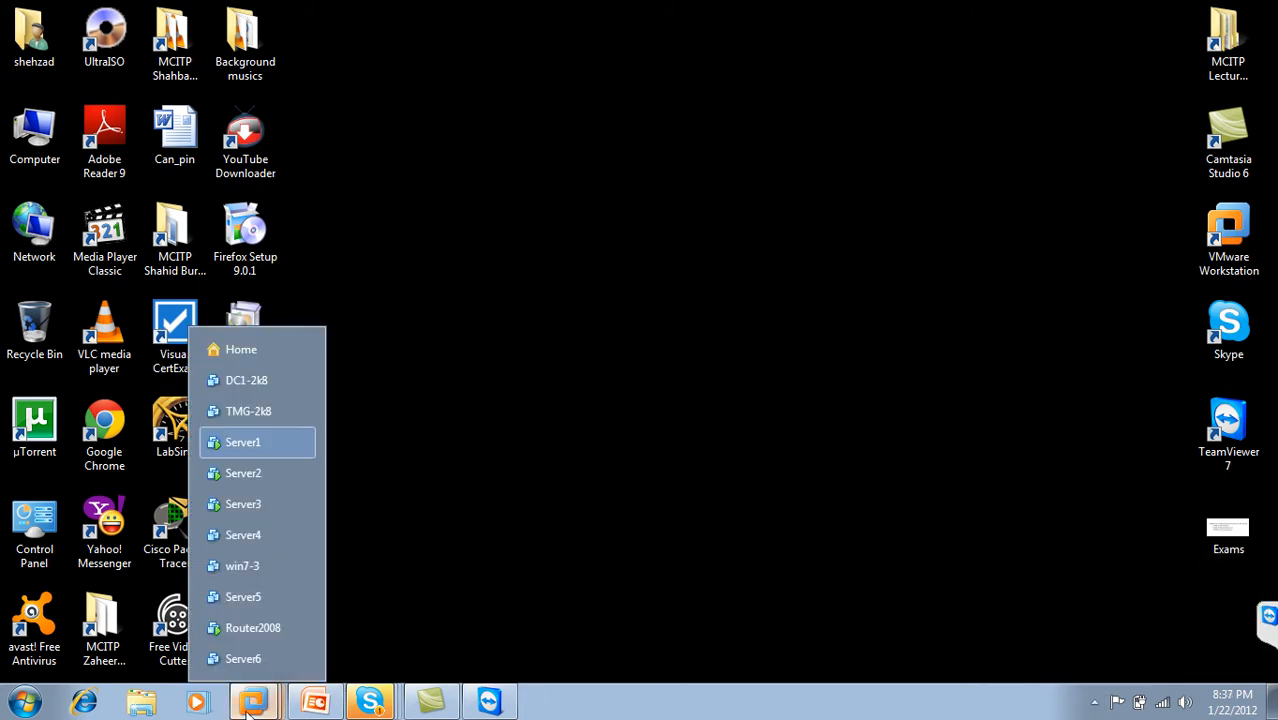
click(230, 443)
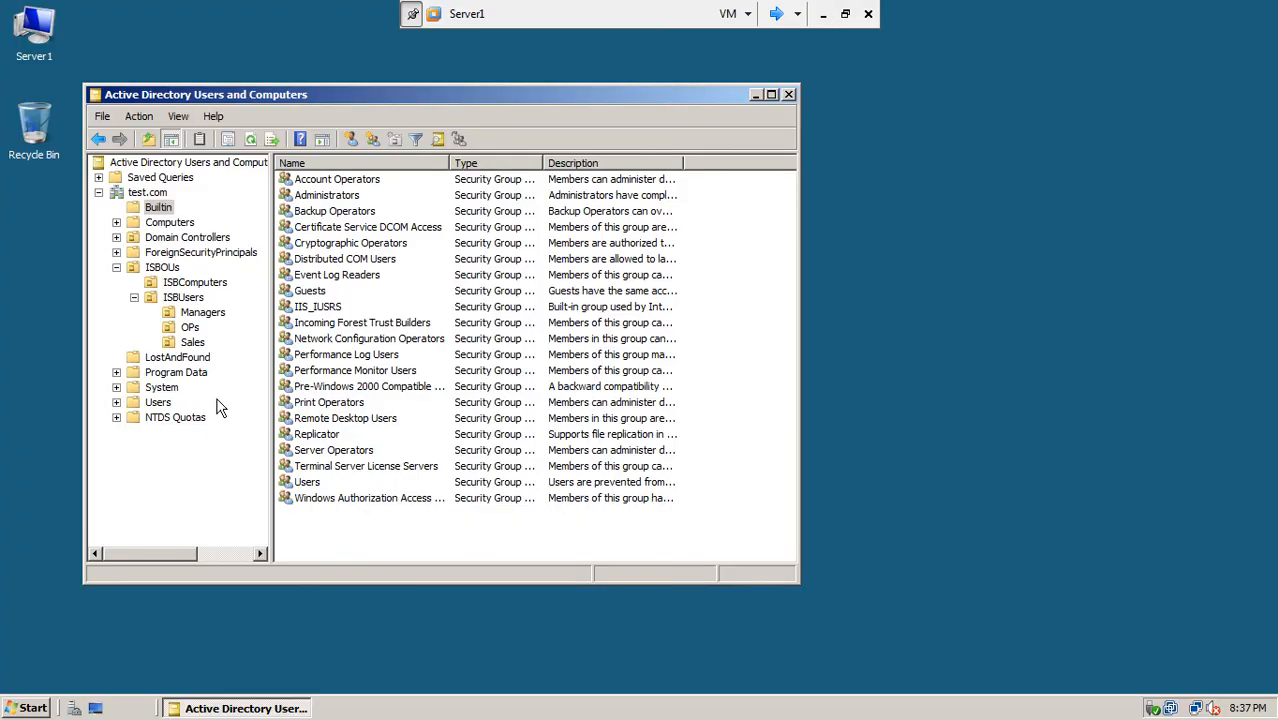
click(160, 208)
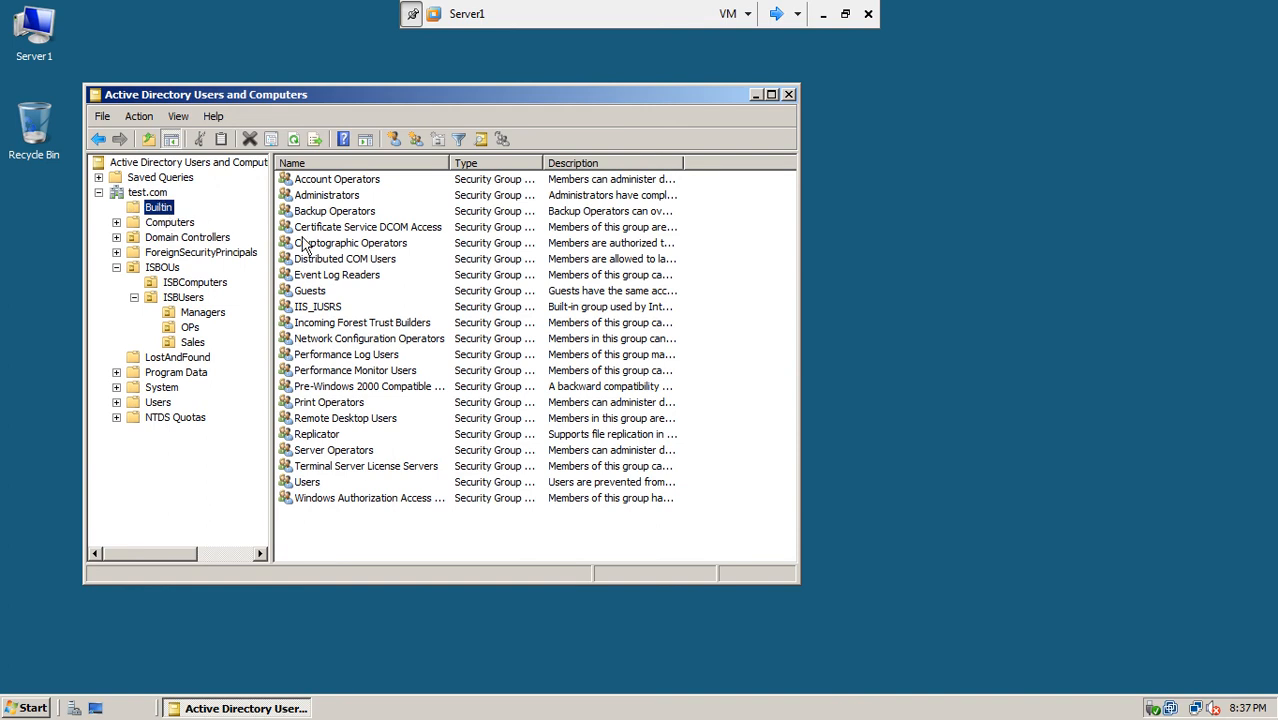
Step: Open the Administrators group's properties, then resume the screen recording on the host
double_click(330, 197)
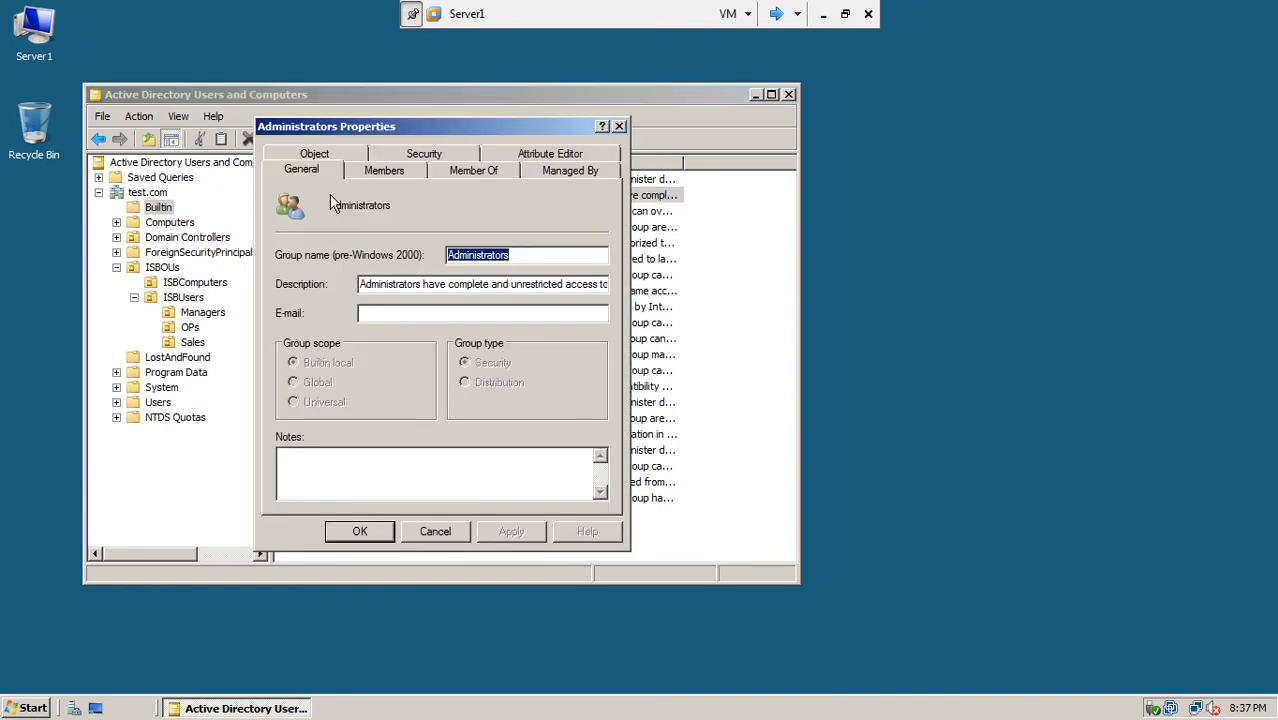
drag(455, 135, 660, 158)
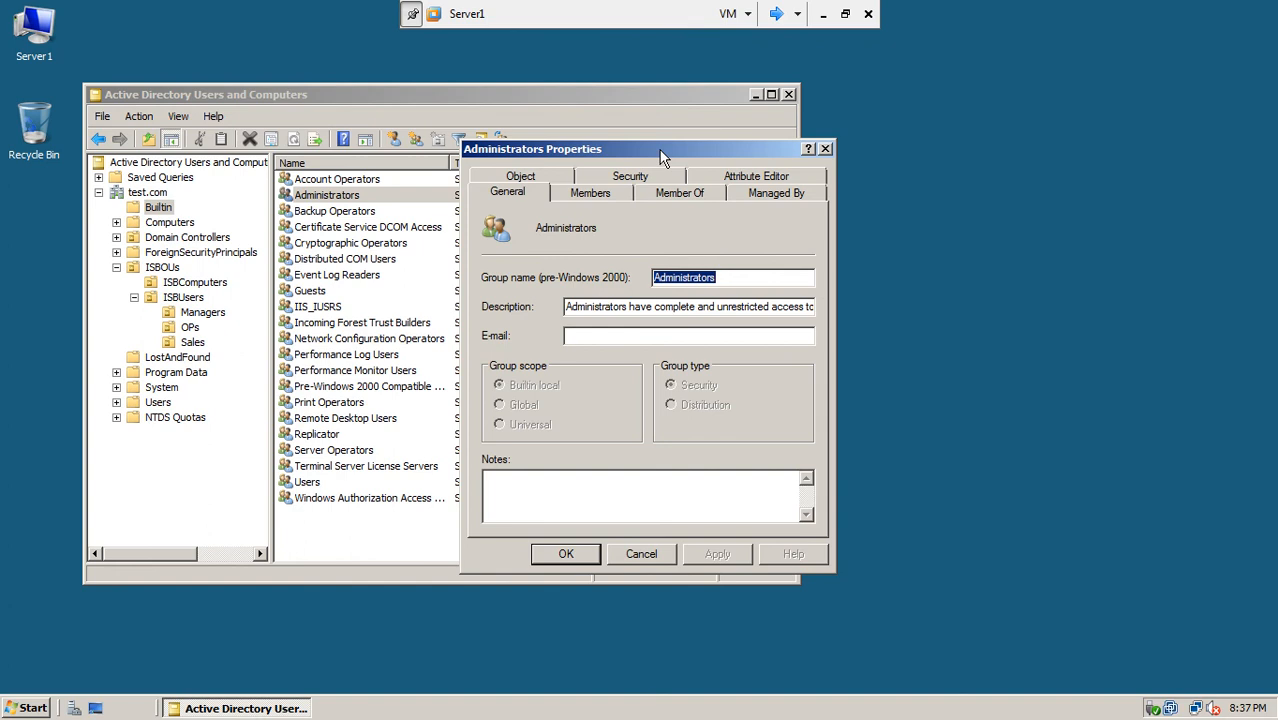
click(822, 15)
click(1095, 702)
click(1125, 593)
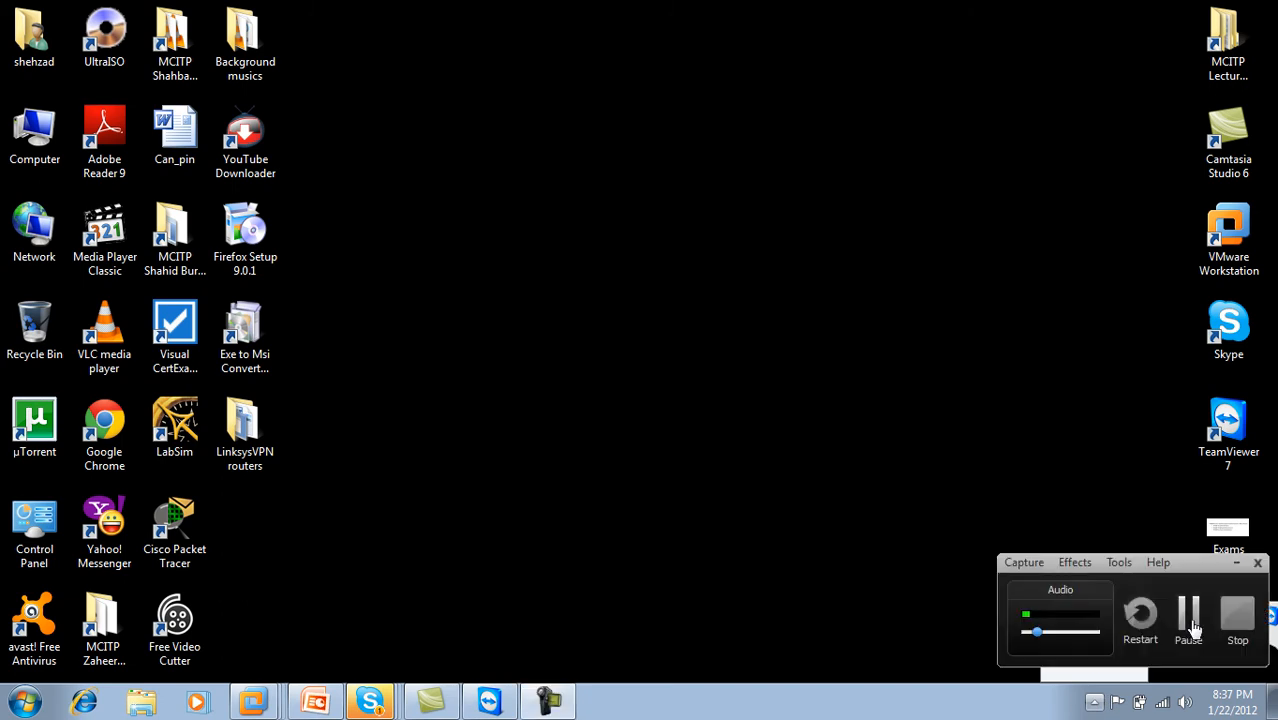
click(1190, 627)
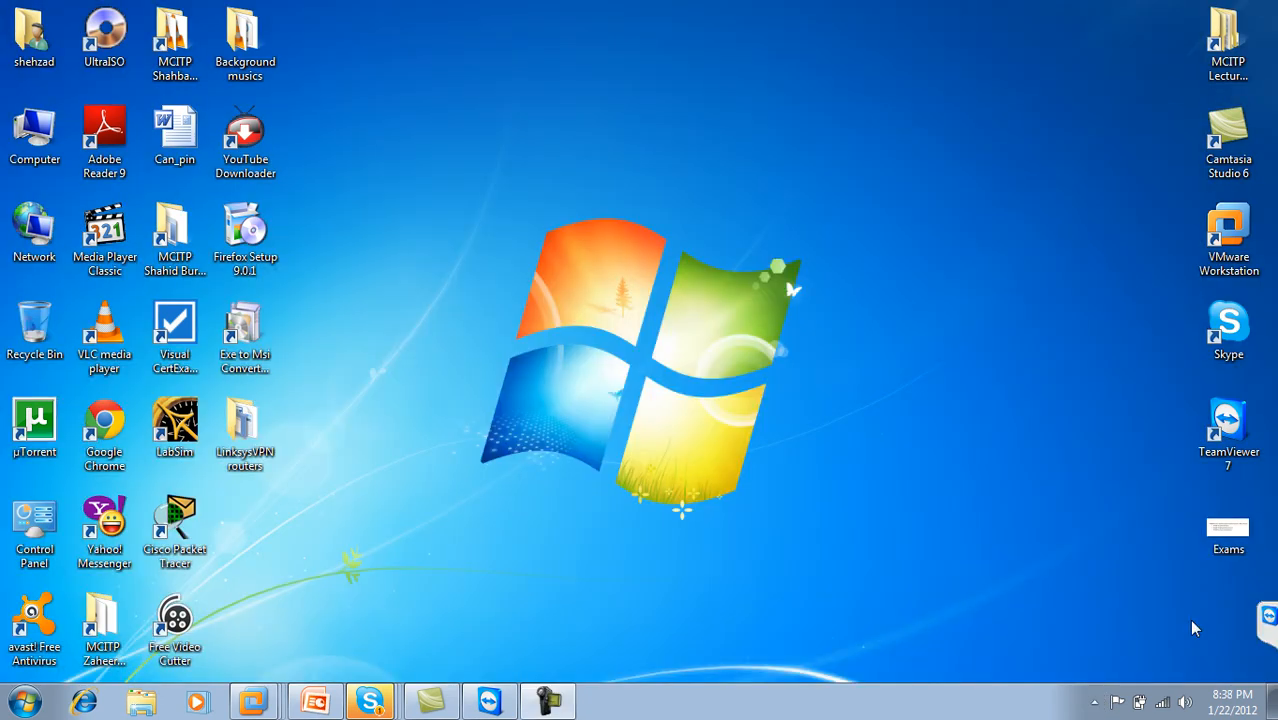
Step: Back on Server1, reopen Administrators properties on the Members tab with a wider Name column
right_click(253, 701)
click(250, 441)
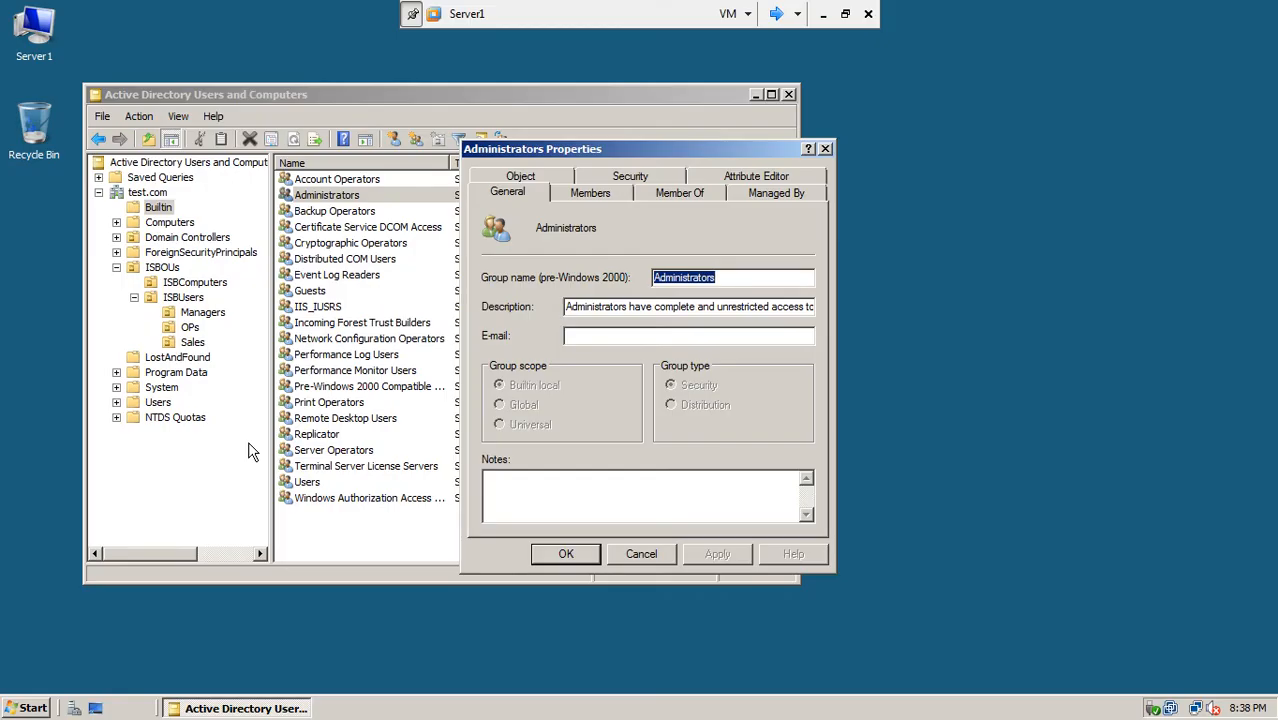
click(637, 550)
click(158, 208)
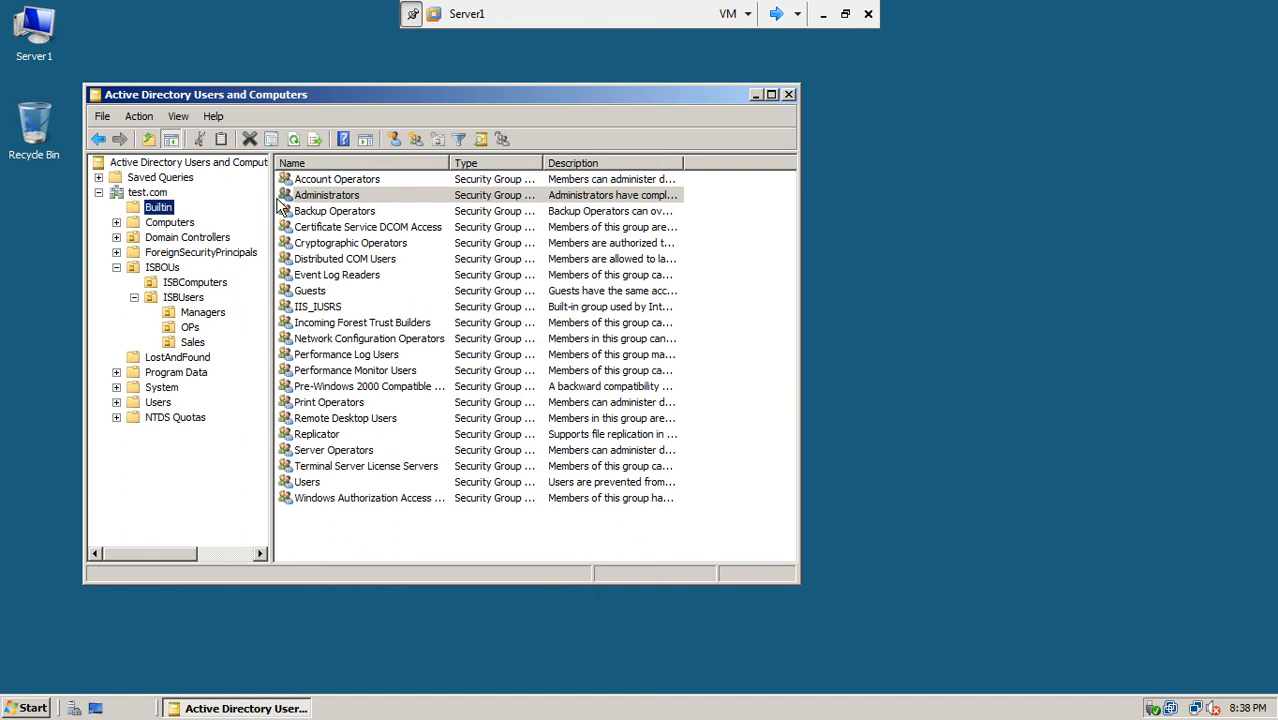
double_click(318, 195)
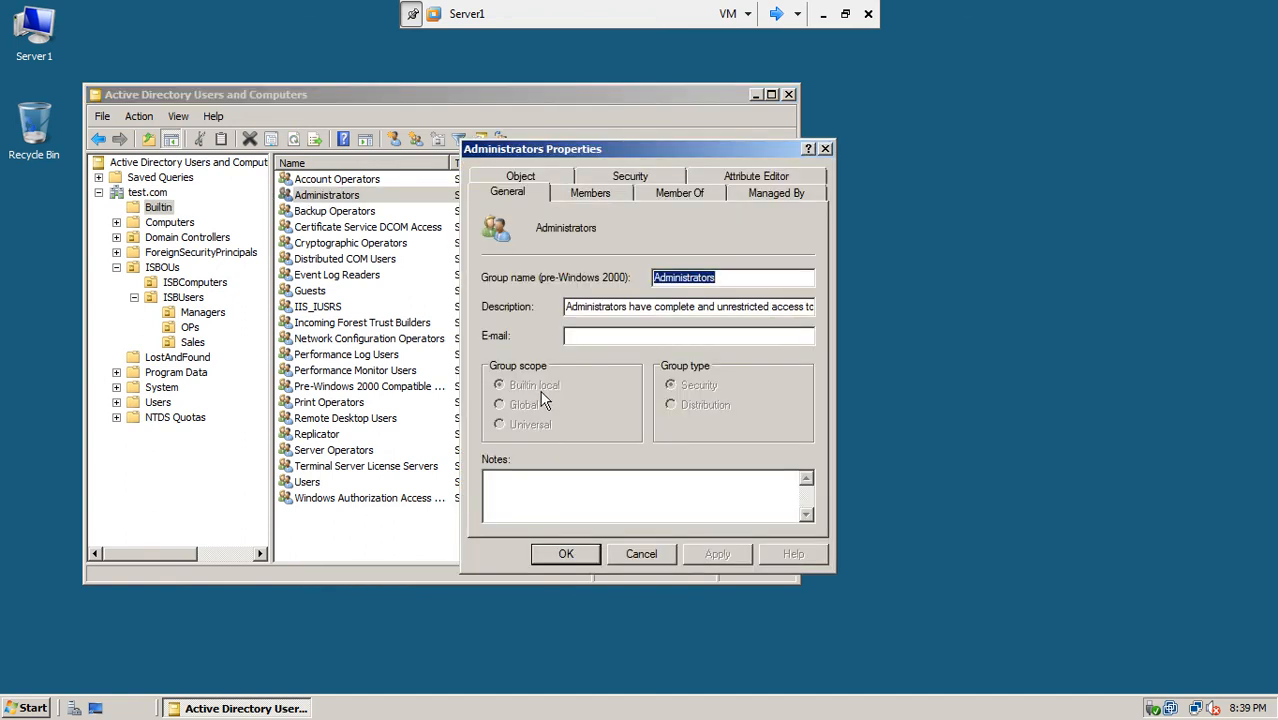
click(612, 195)
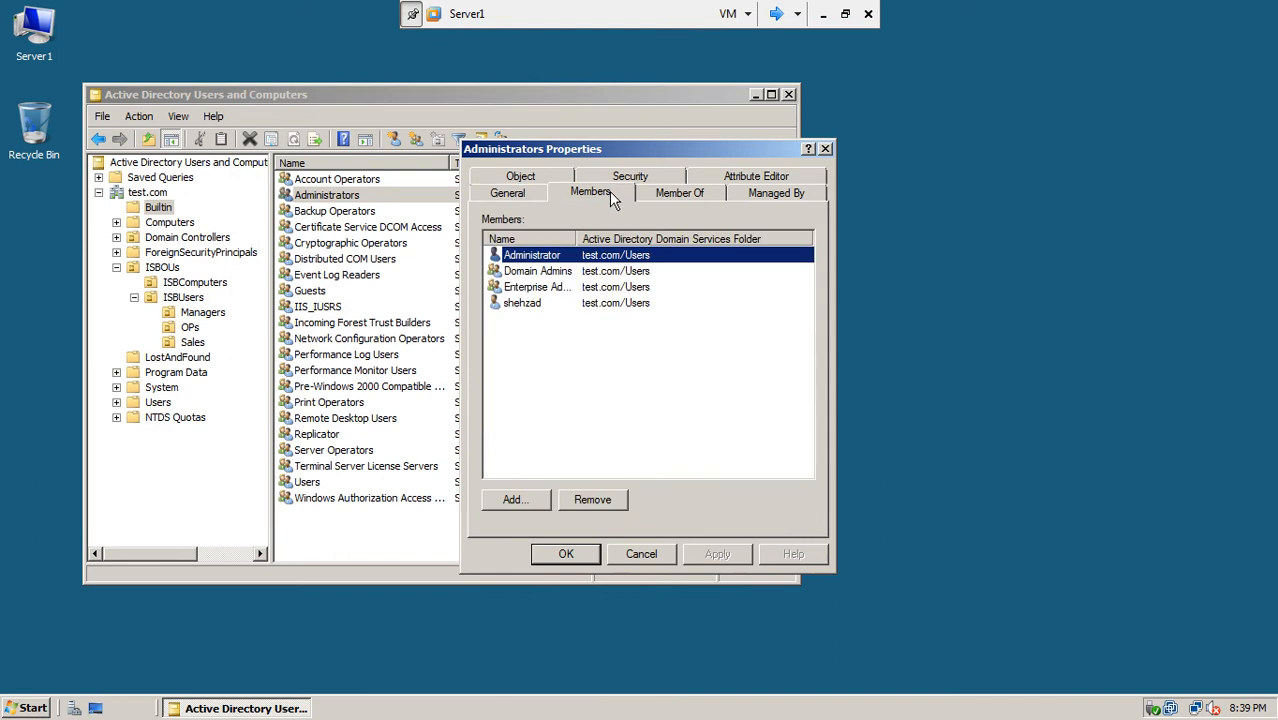
drag(576, 239, 598, 237)
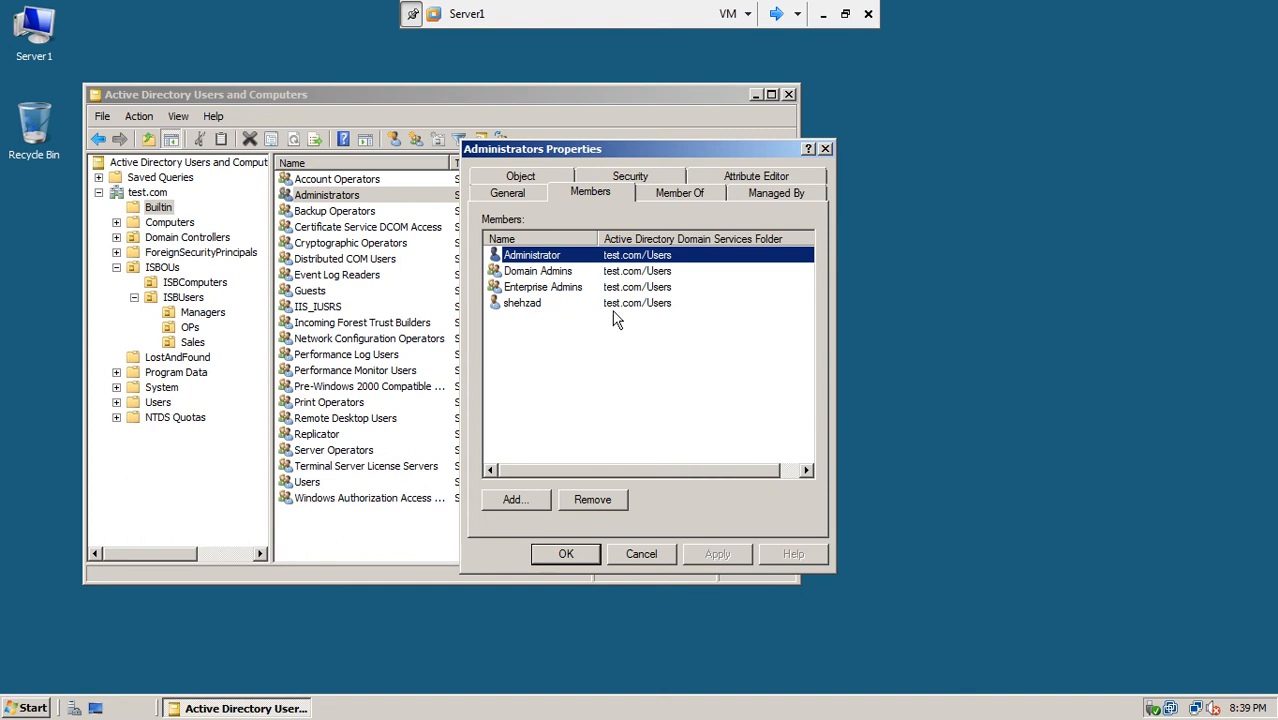
Step: Add the lhr.test.com Administrator to Administrators, searching the lhr.test.com domain
click(516, 503)
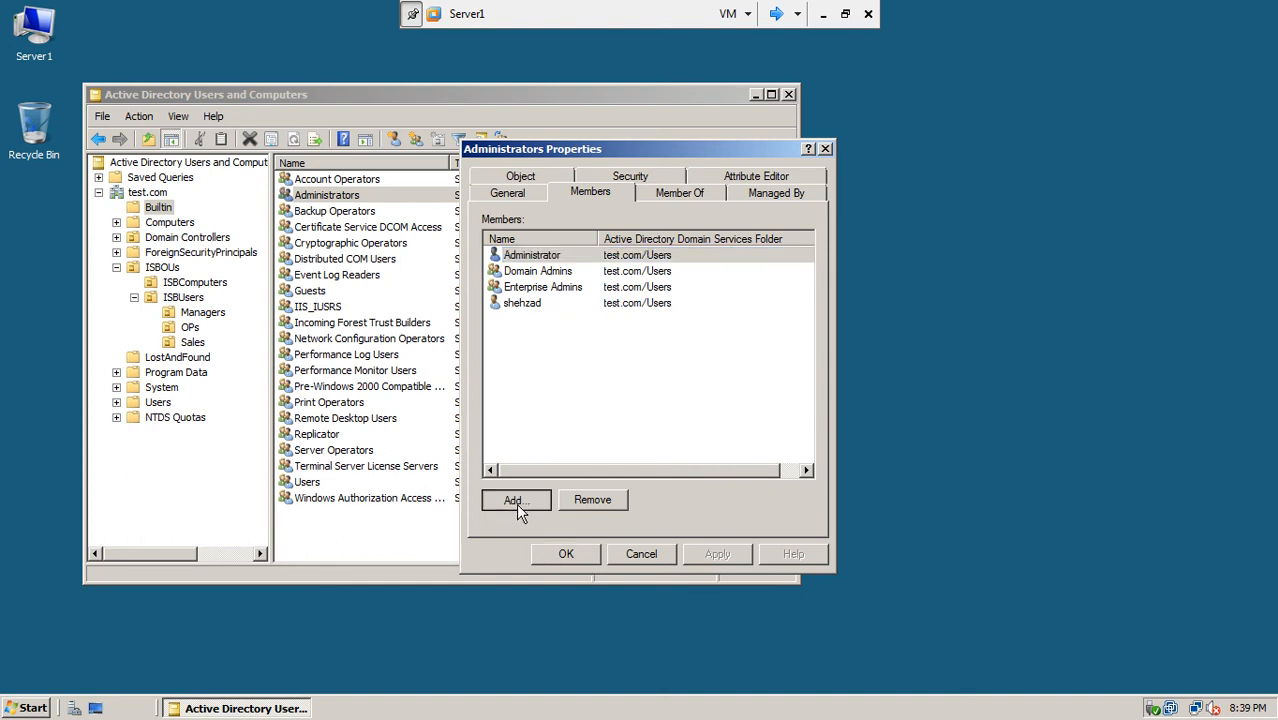
drag(630, 177, 705, 237)
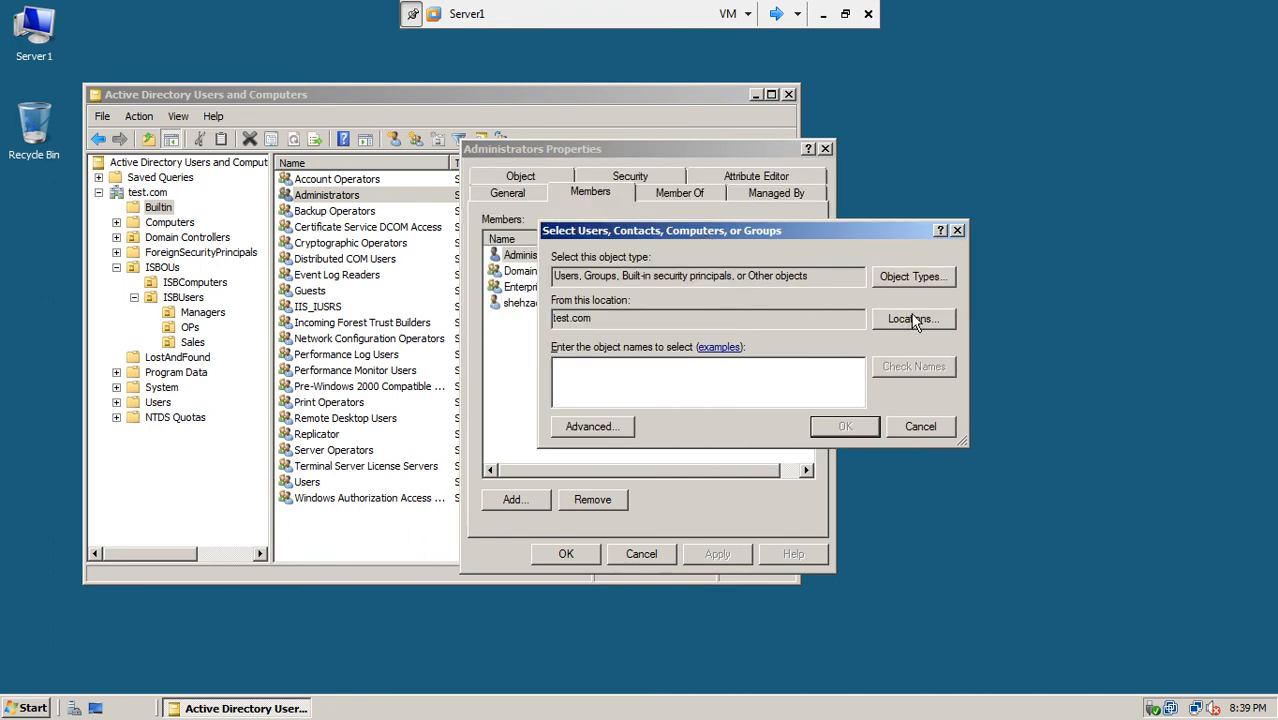
click(913, 320)
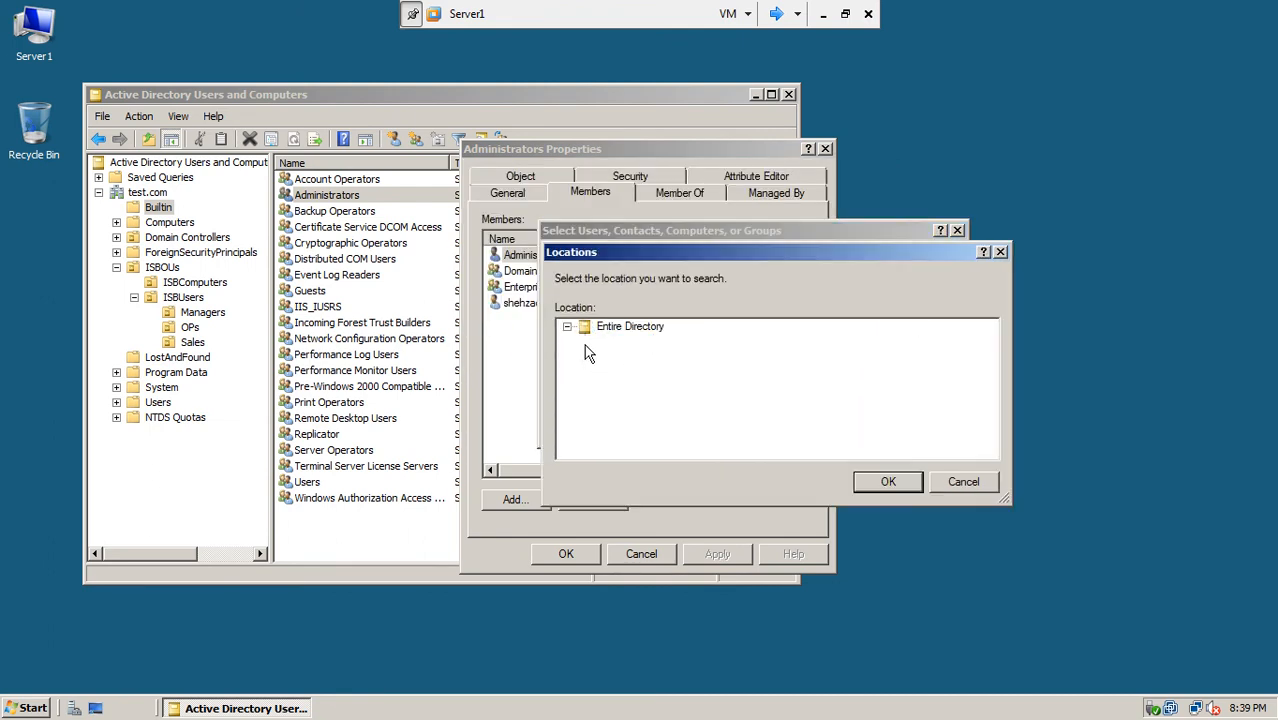
click(652, 416)
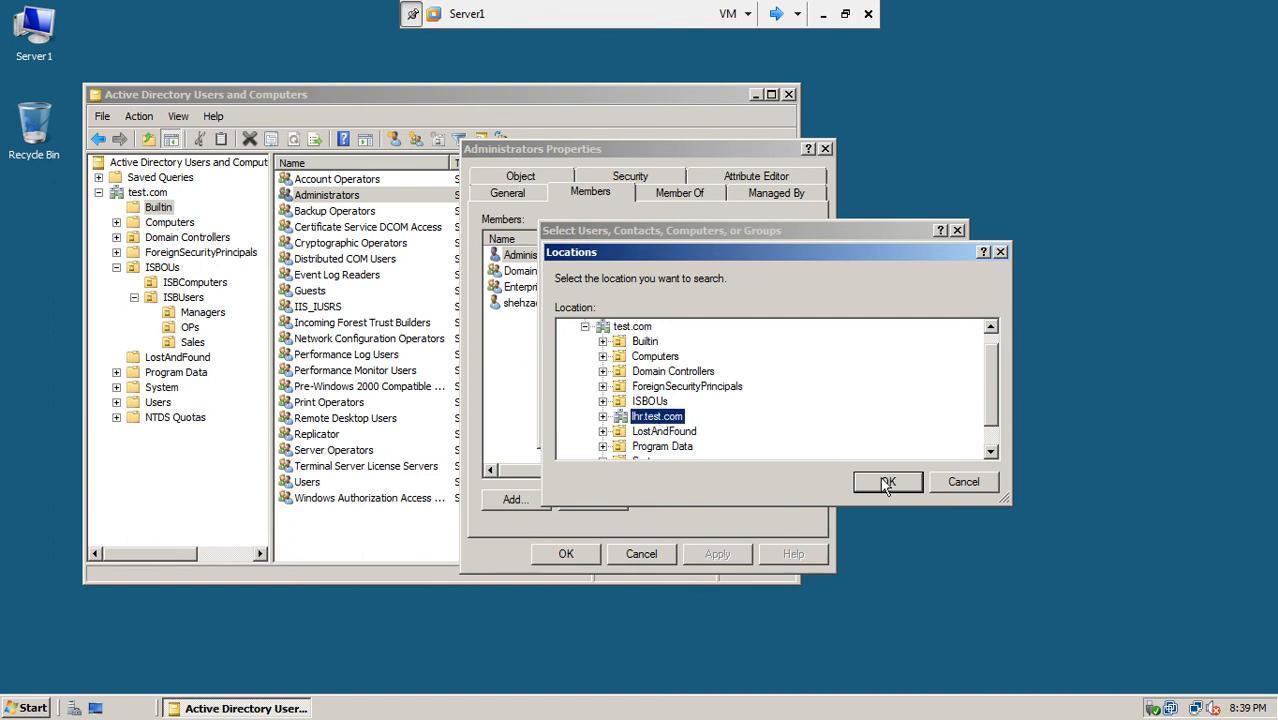
click(886, 483)
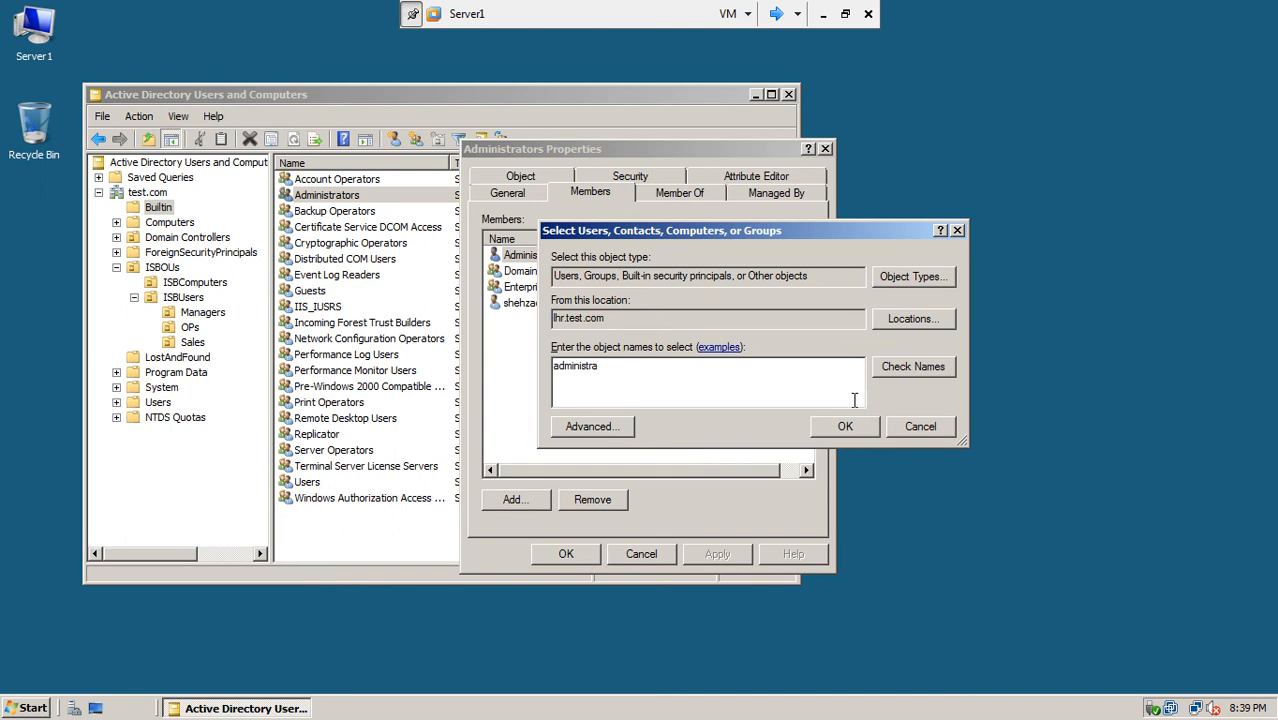
click(930, 374)
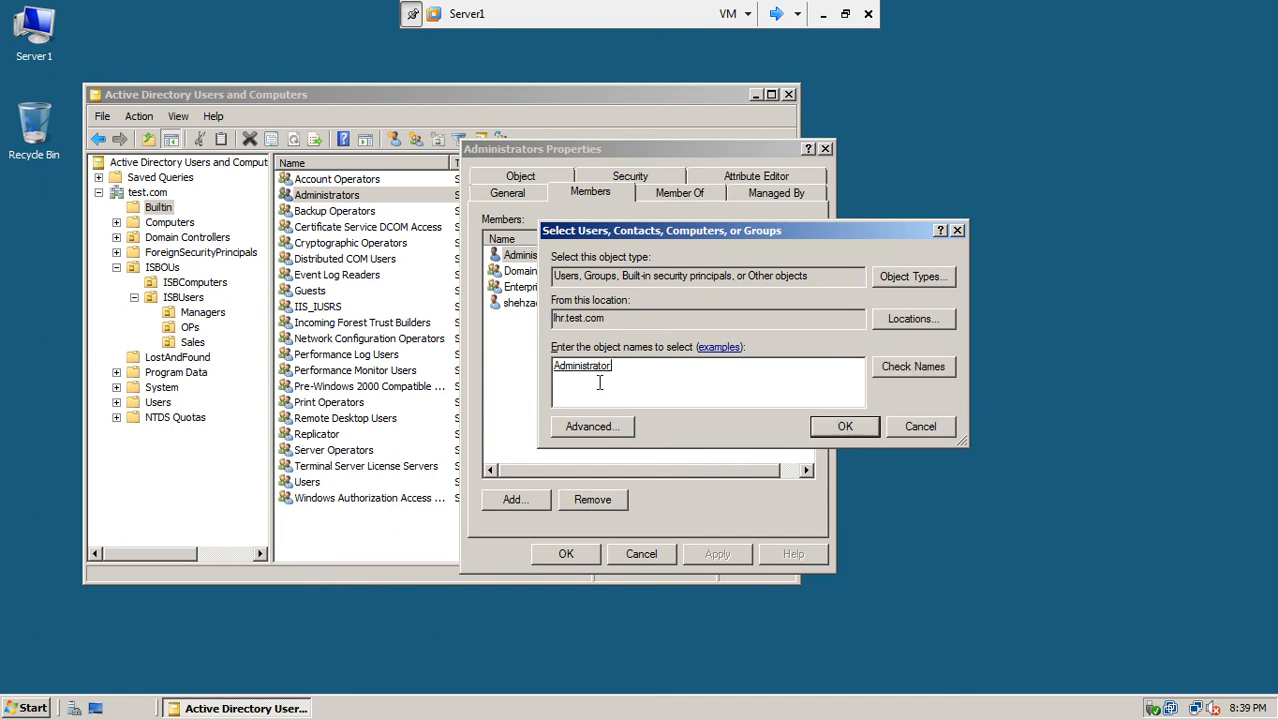
click(825, 428)
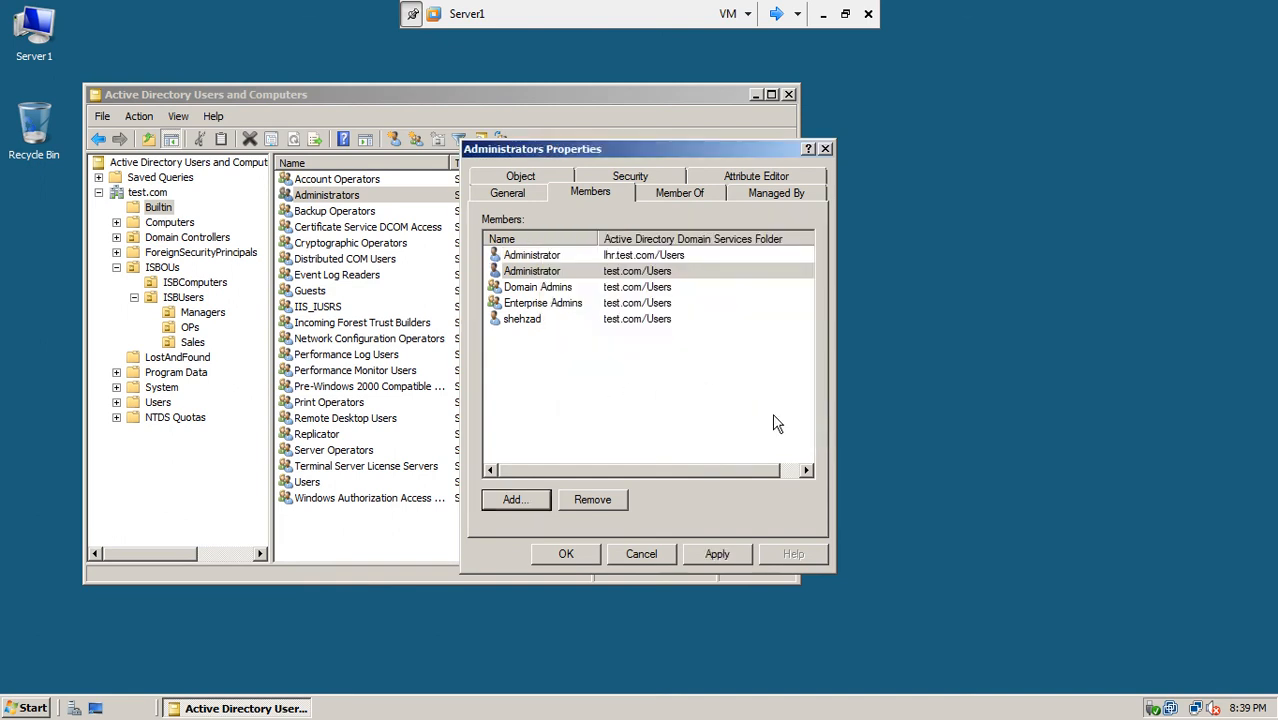
Step: Apply the new membership, dismiss the repeated user-not-found errors, and cancel the change
click(632, 258)
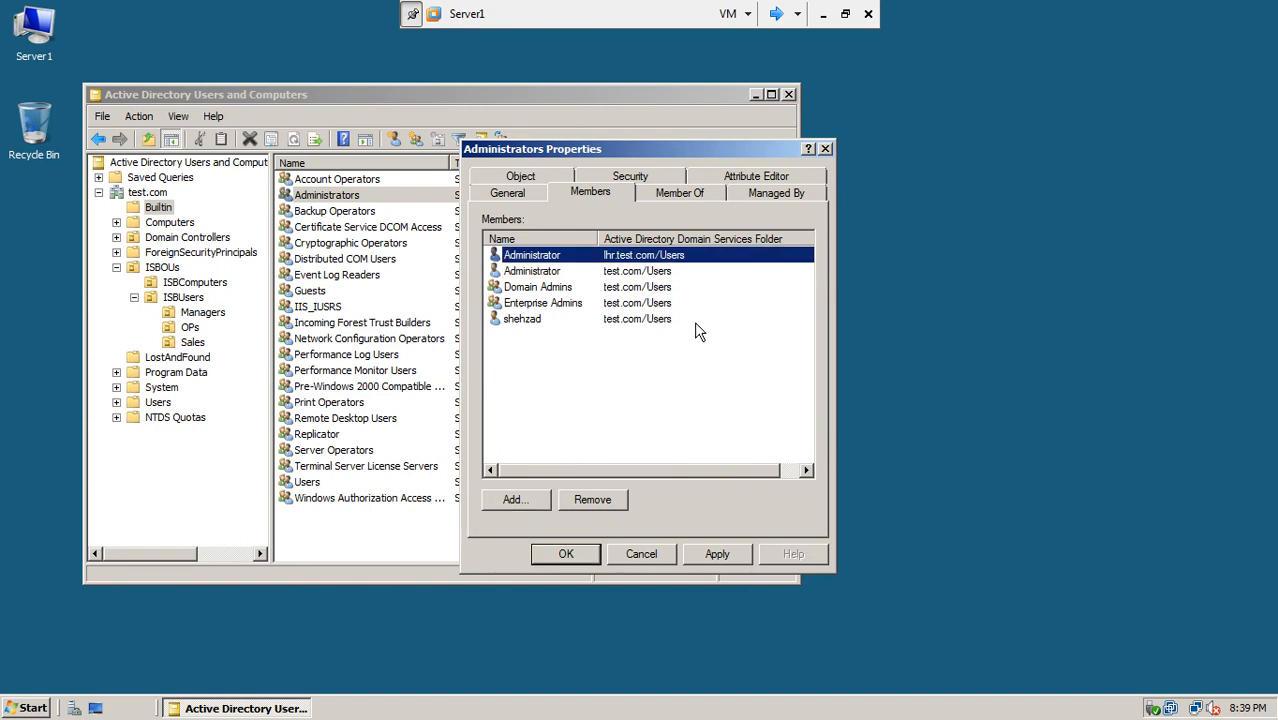
click(718, 554)
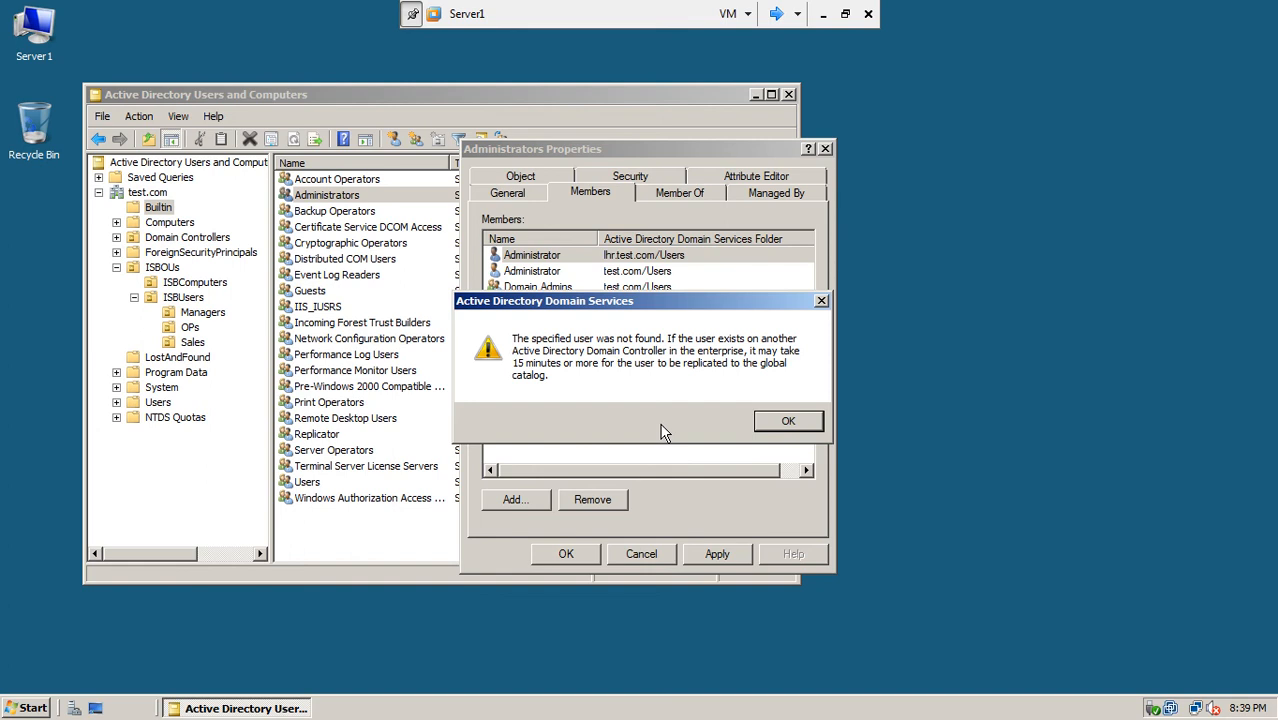
click(785, 422)
drag(627, 137, 779, 183)
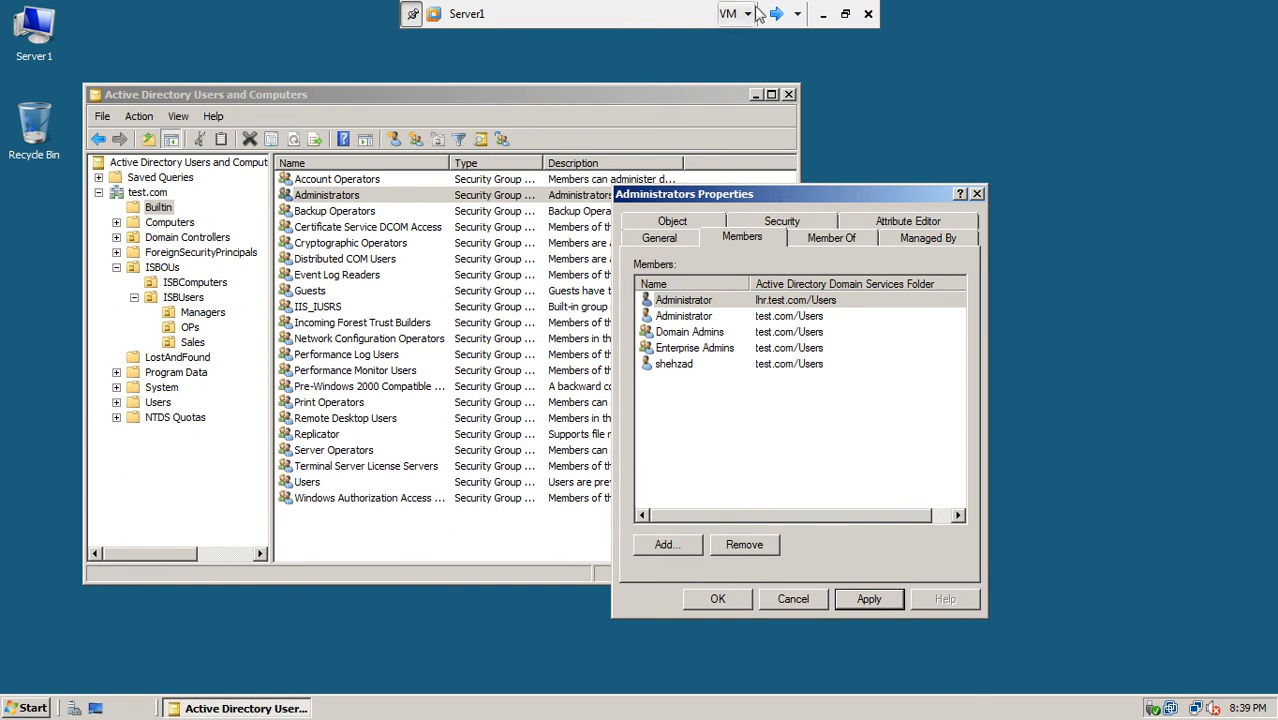
click(743, 597)
click(786, 422)
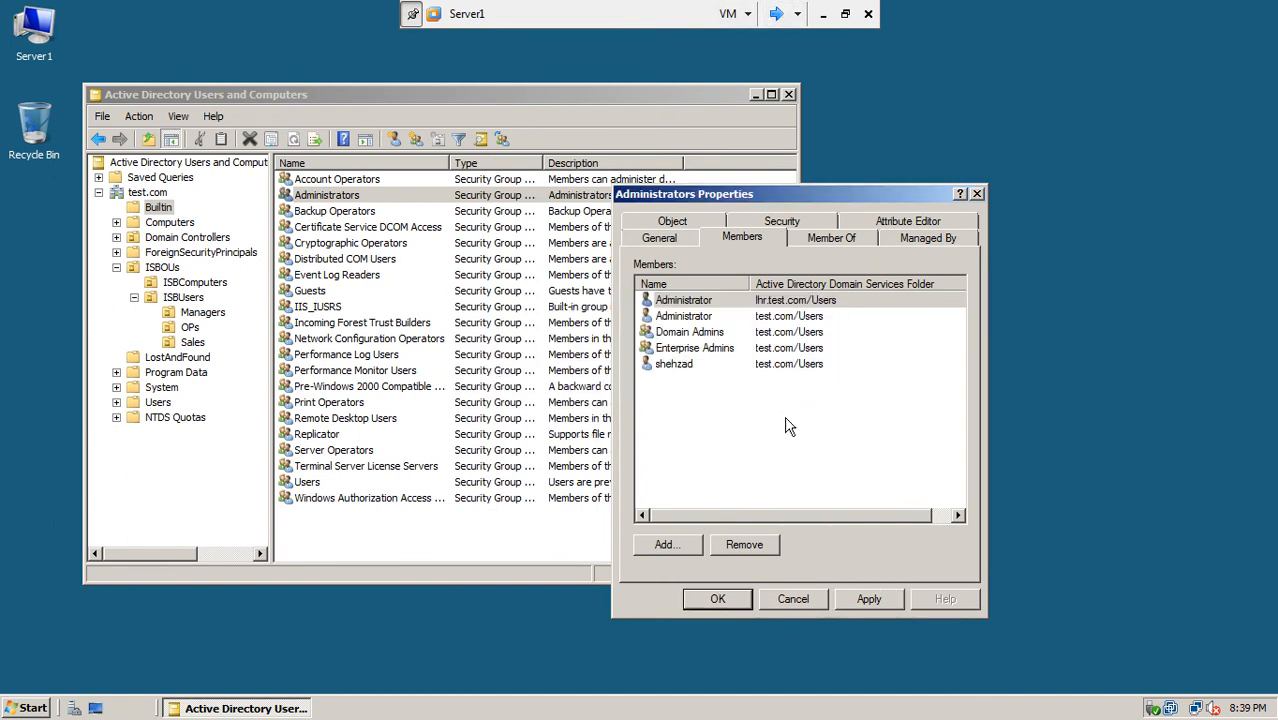
click(795, 605)
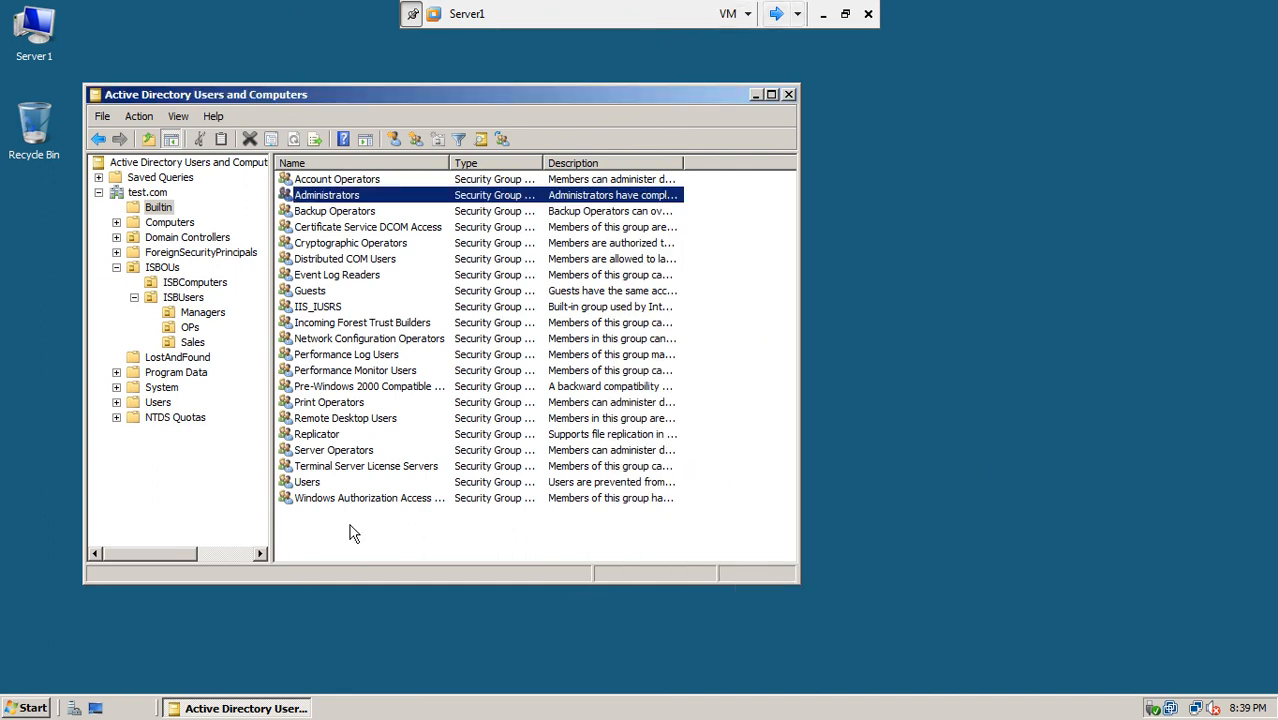
Step: Run repadmin /syncall in a Server1 Command Prompt, then switch the console to Server2
key(super)
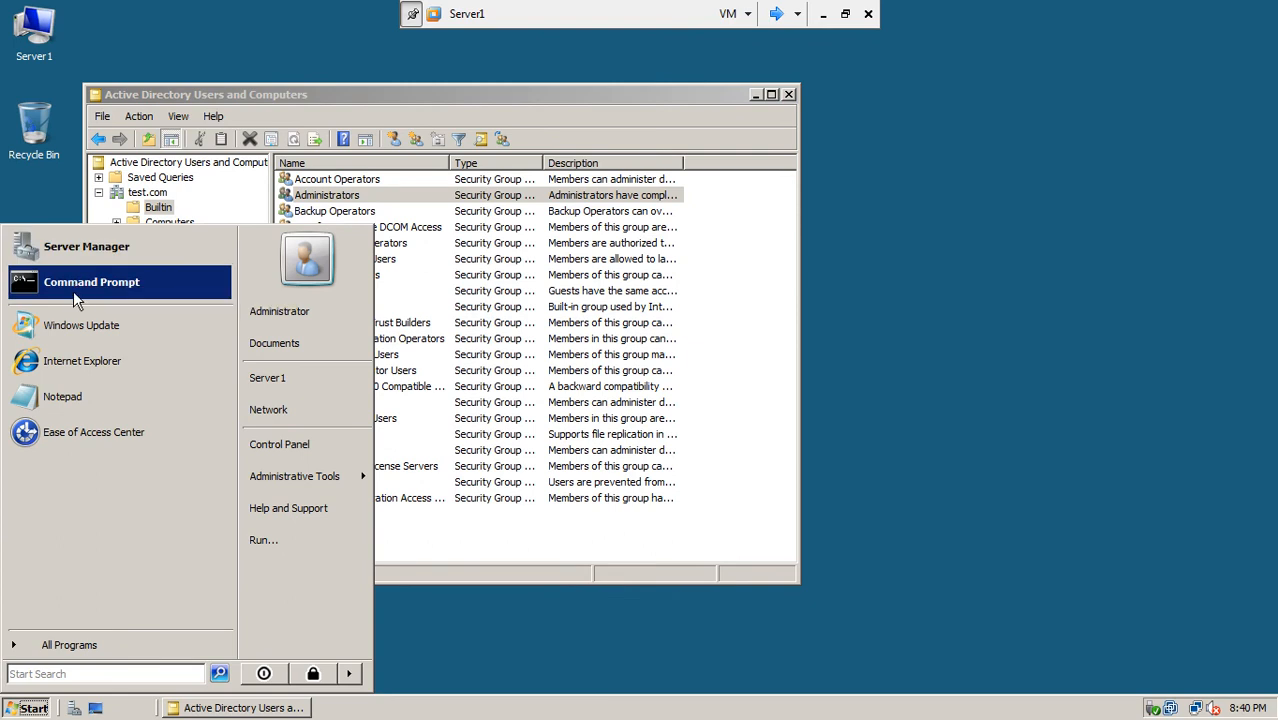
click(73, 290)
text(repadmin /syncall)
key(Return)
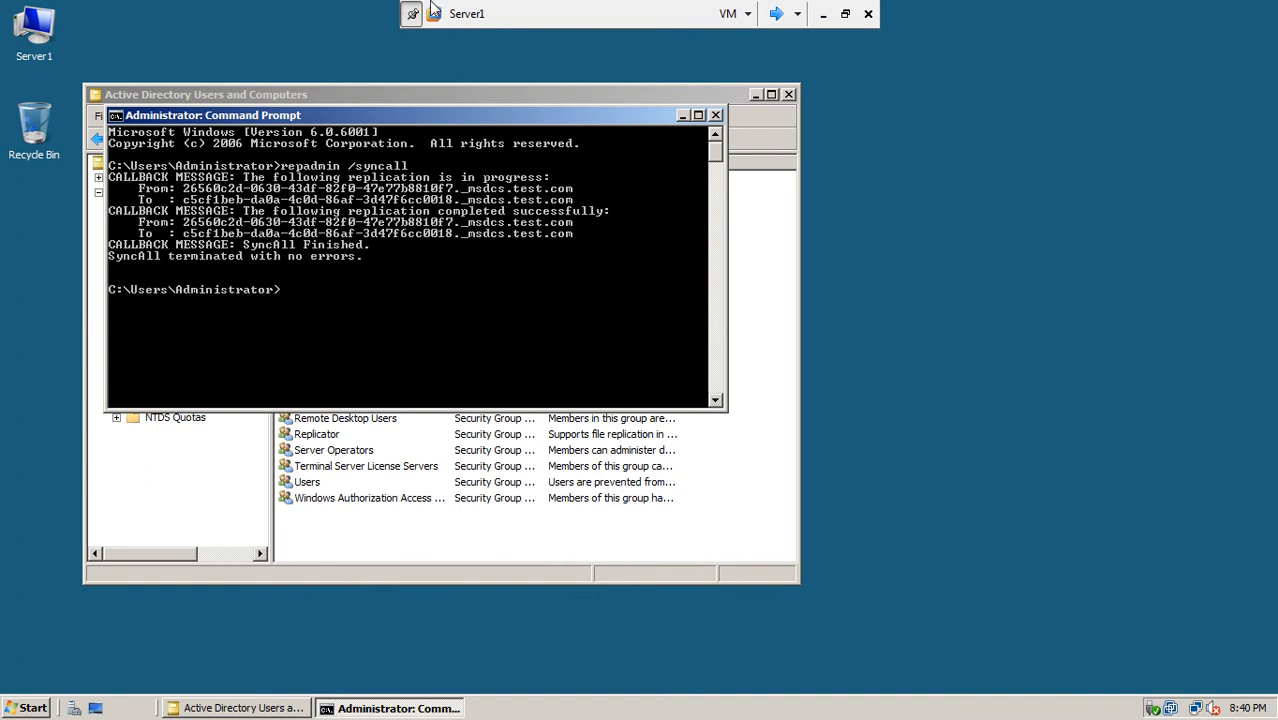
click(776, 14)
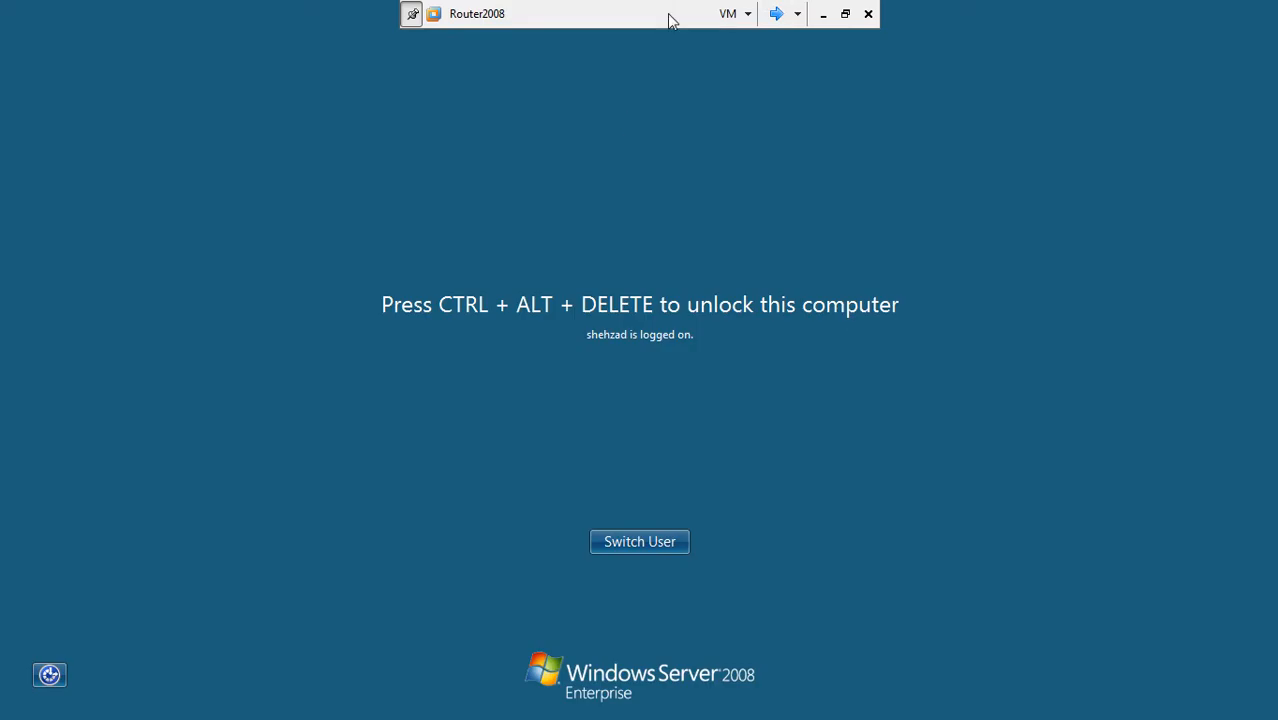
click(776, 14)
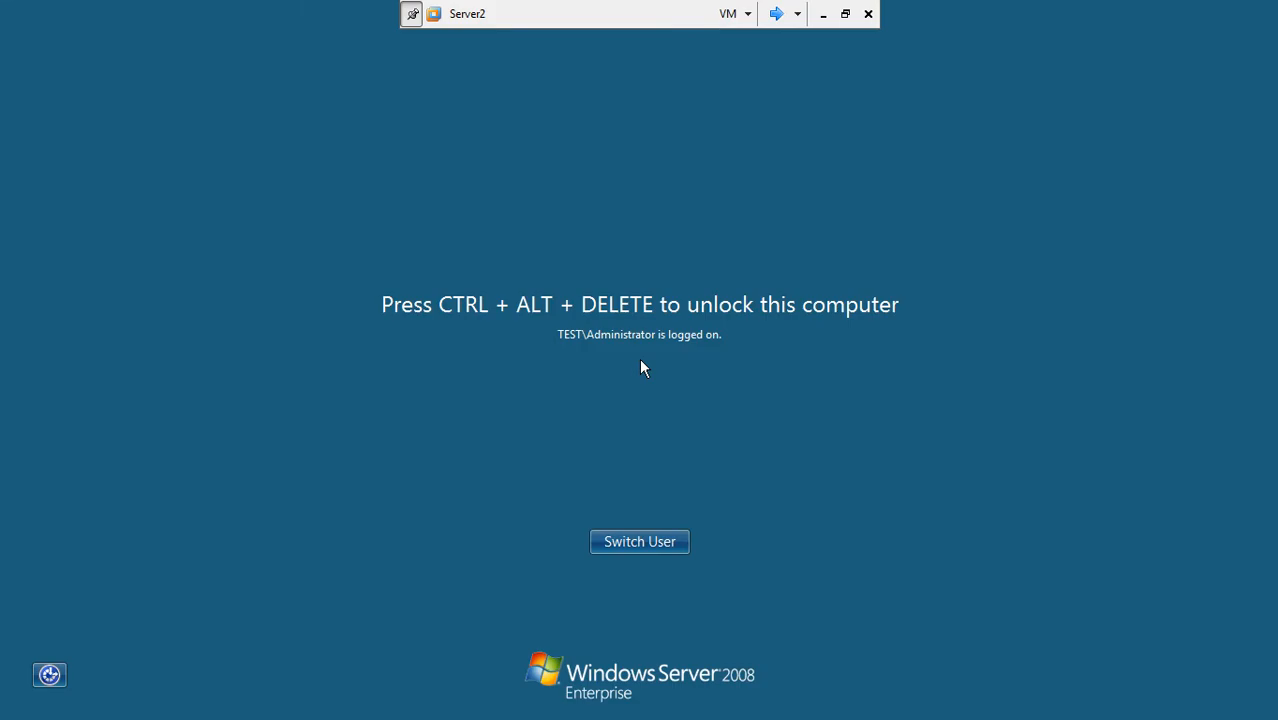
Step: Unlock Server2 with the administrator password
key(ctrl+alt+End)
text(***)
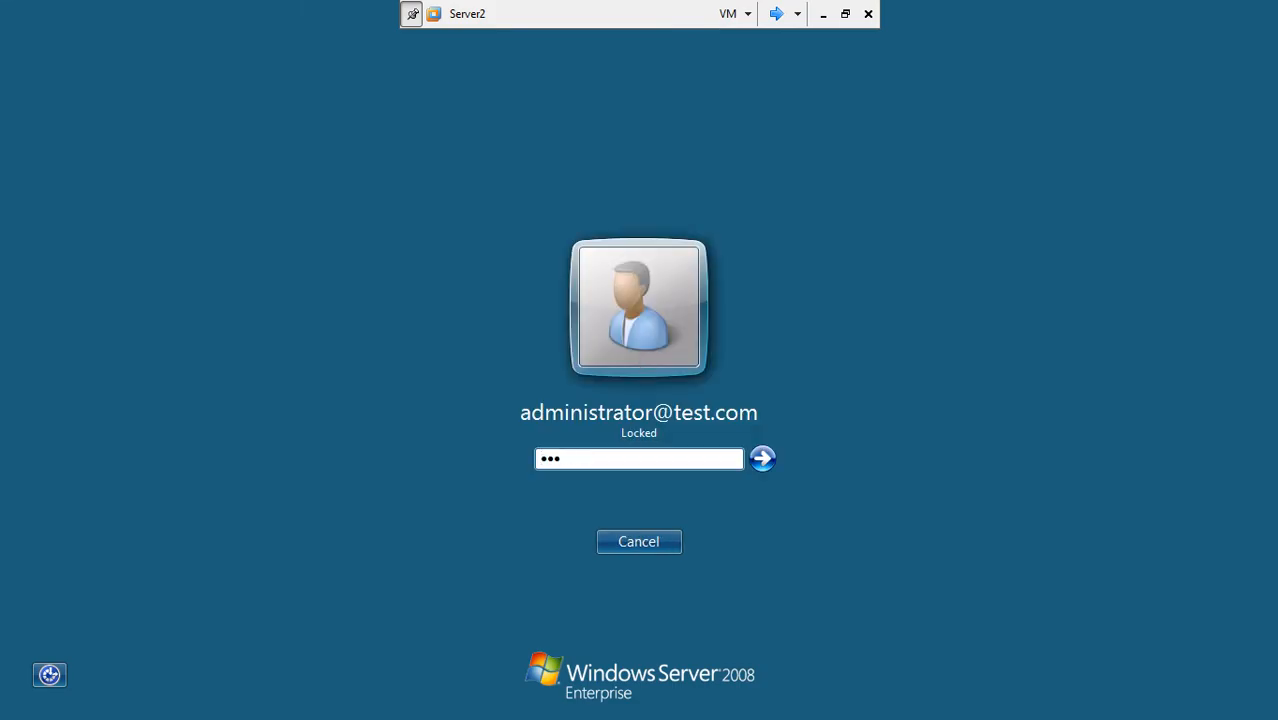
key(Return)
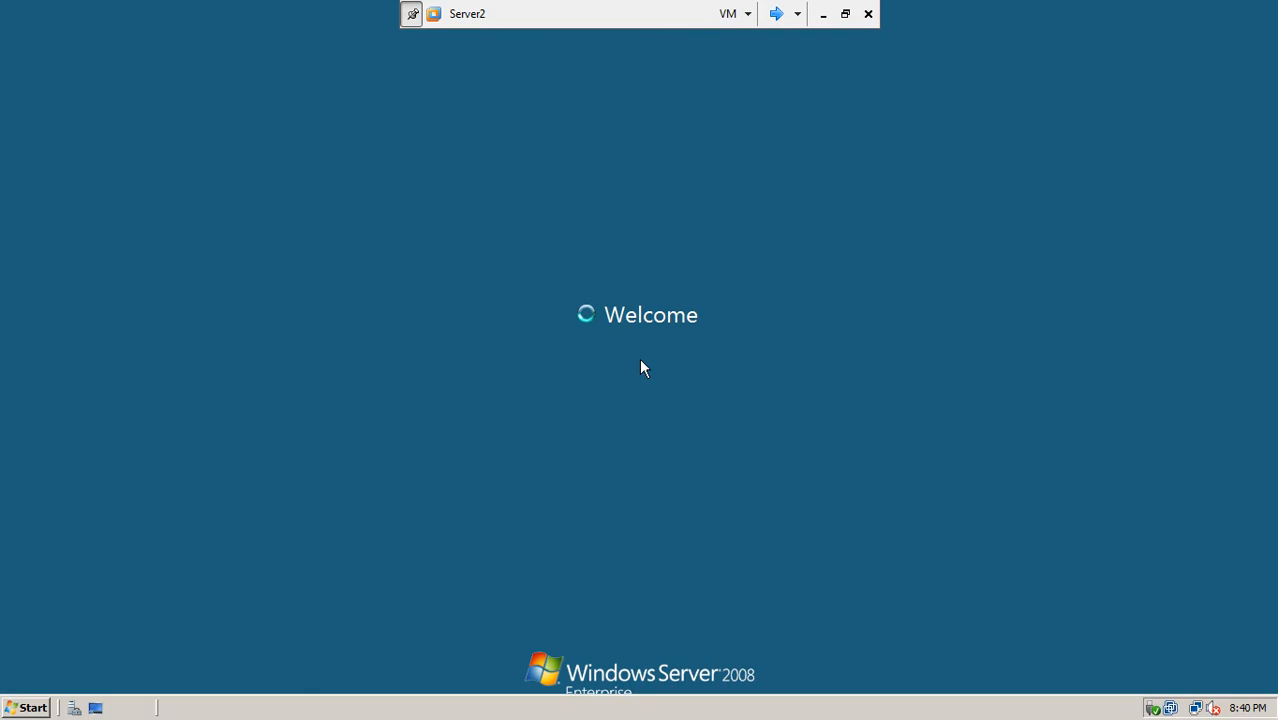
Step: Run repadmin /syncall in a Command Prompt on Server2
click(40, 708)
click(44, 247)
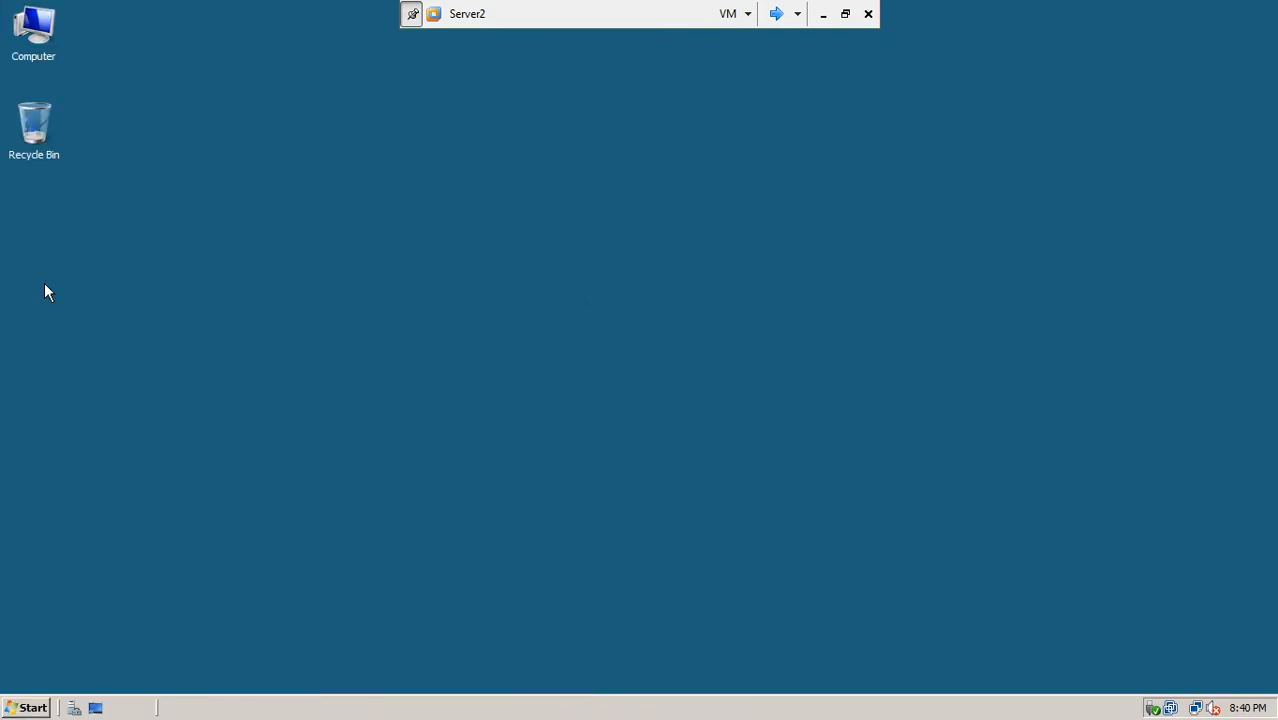
text(r)
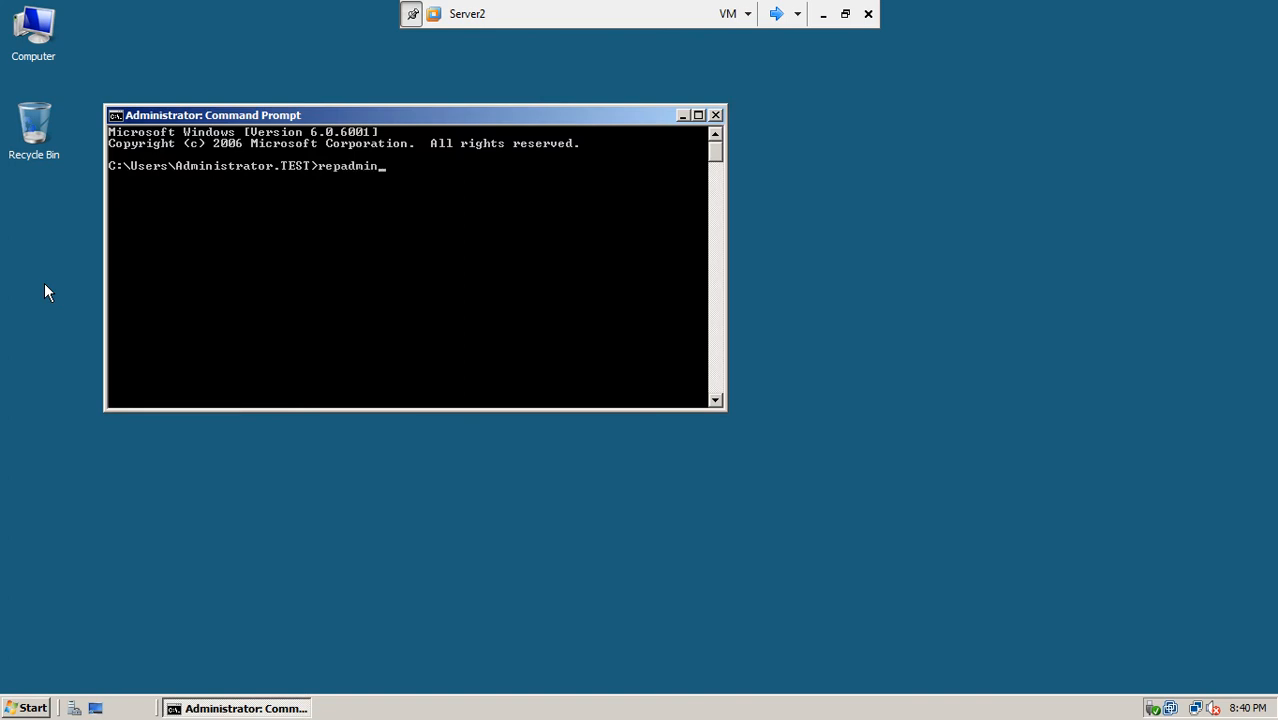
text(epadmin /syncall)
key(Return)
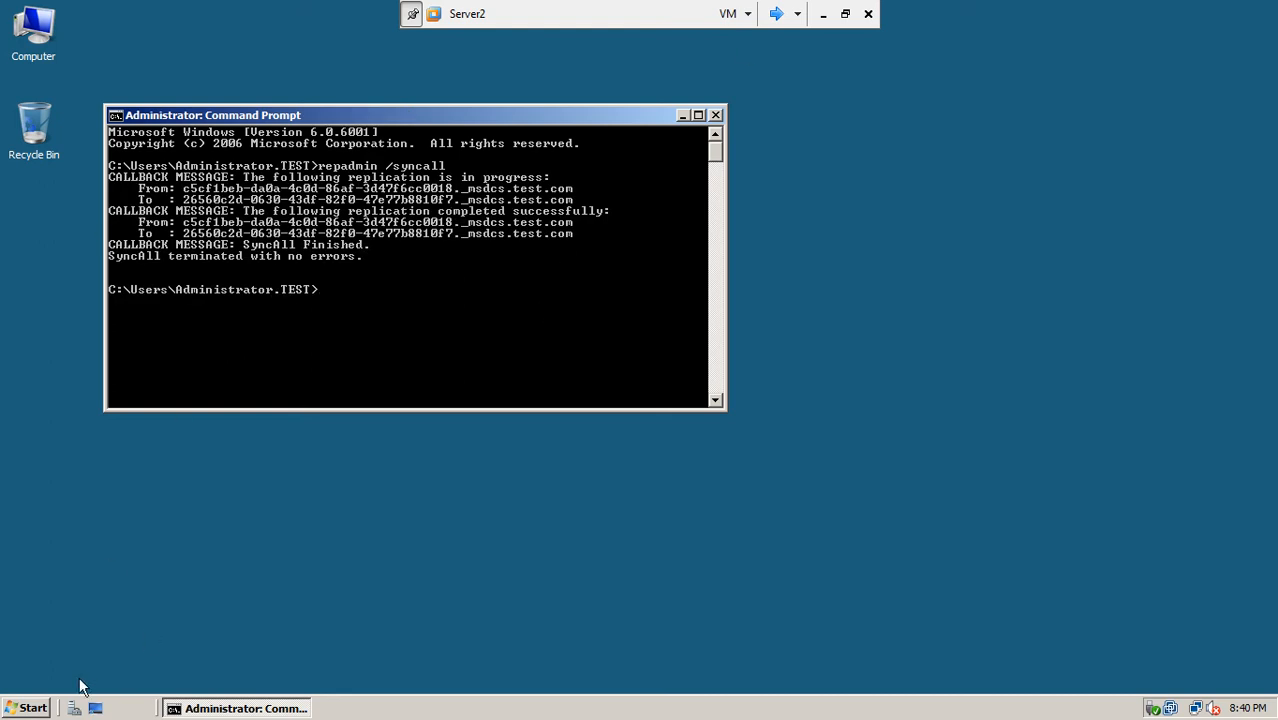
Step: Launch Active Directory Users and Computers on Server2 and open Builtin's Administrators group properties
click(27, 711)
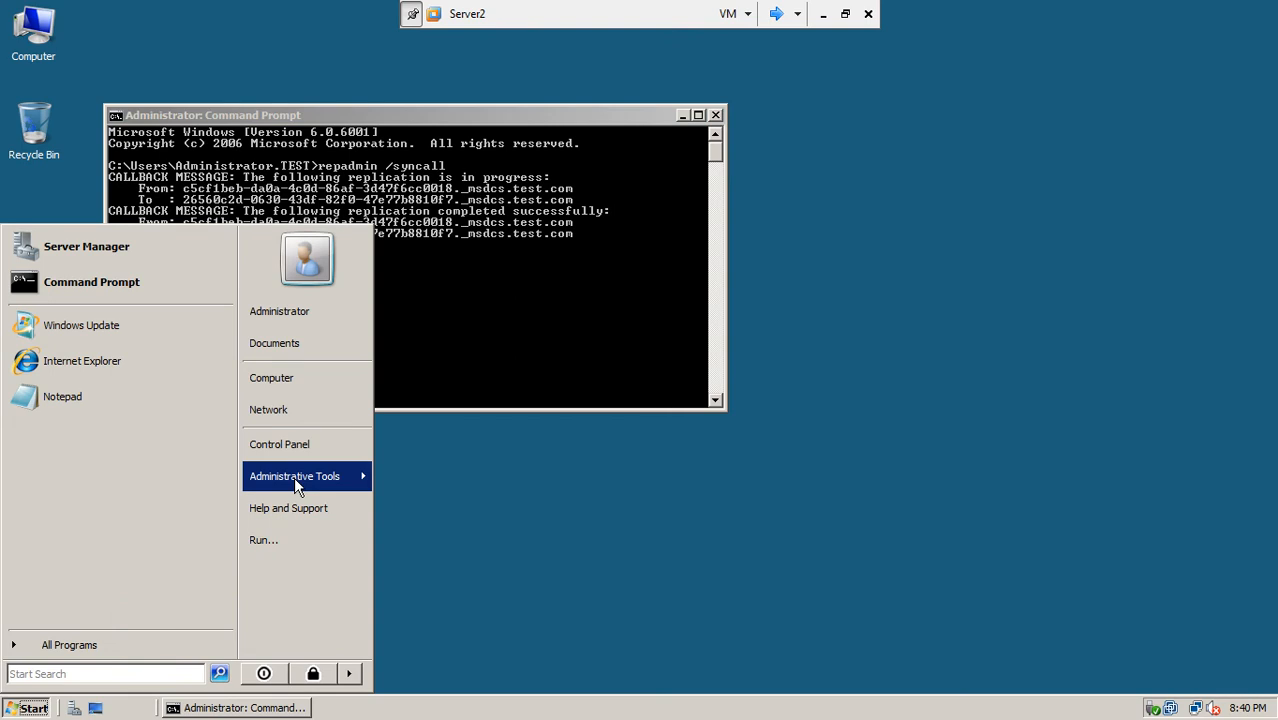
mouse_move(294, 476)
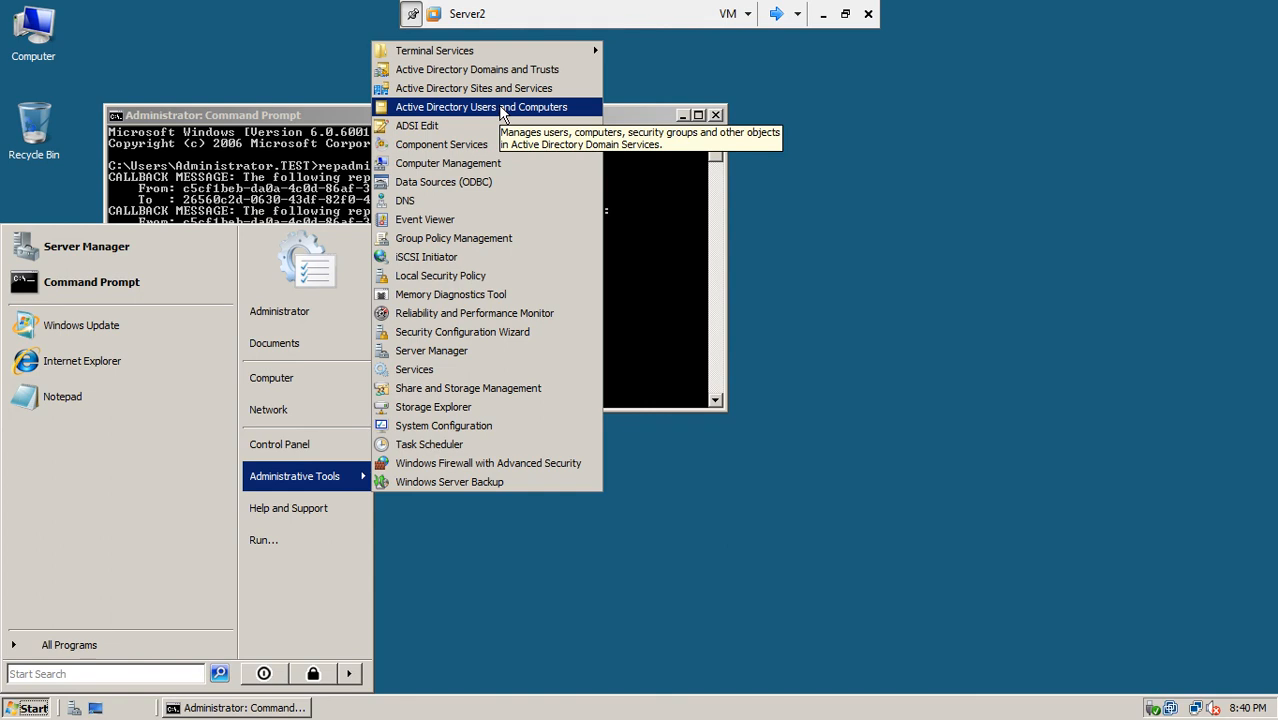
click(501, 107)
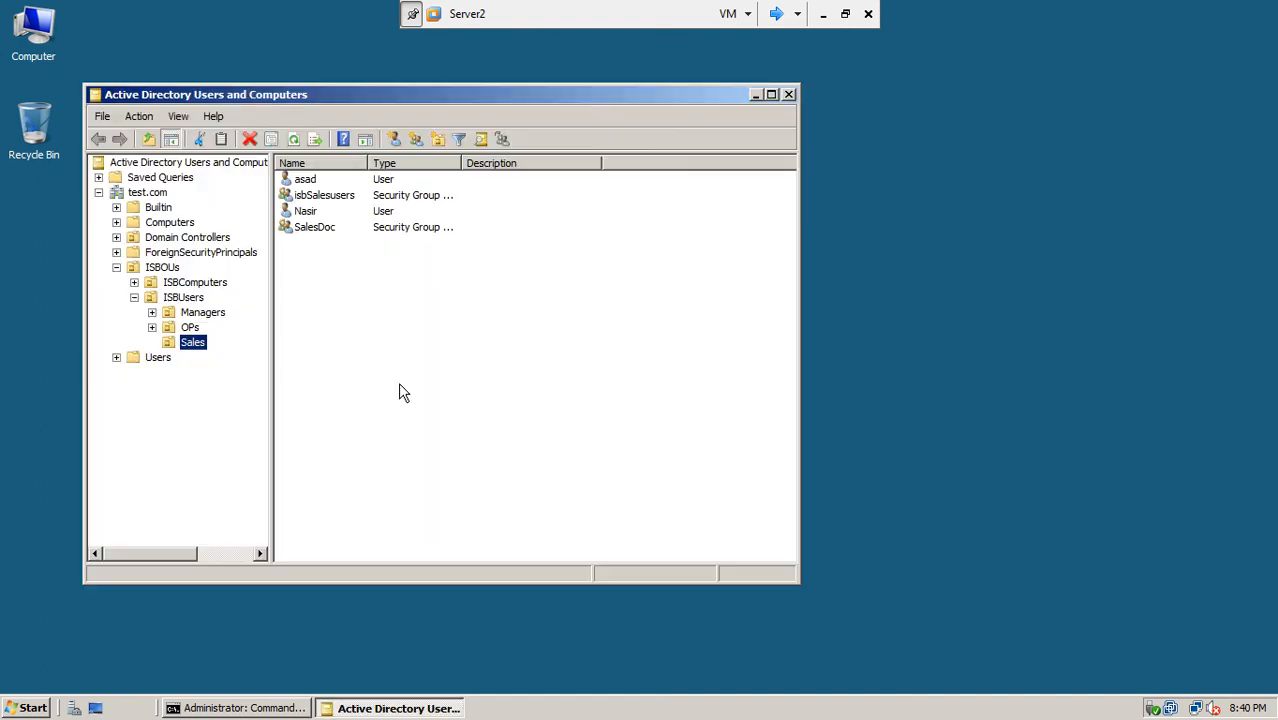
click(160, 207)
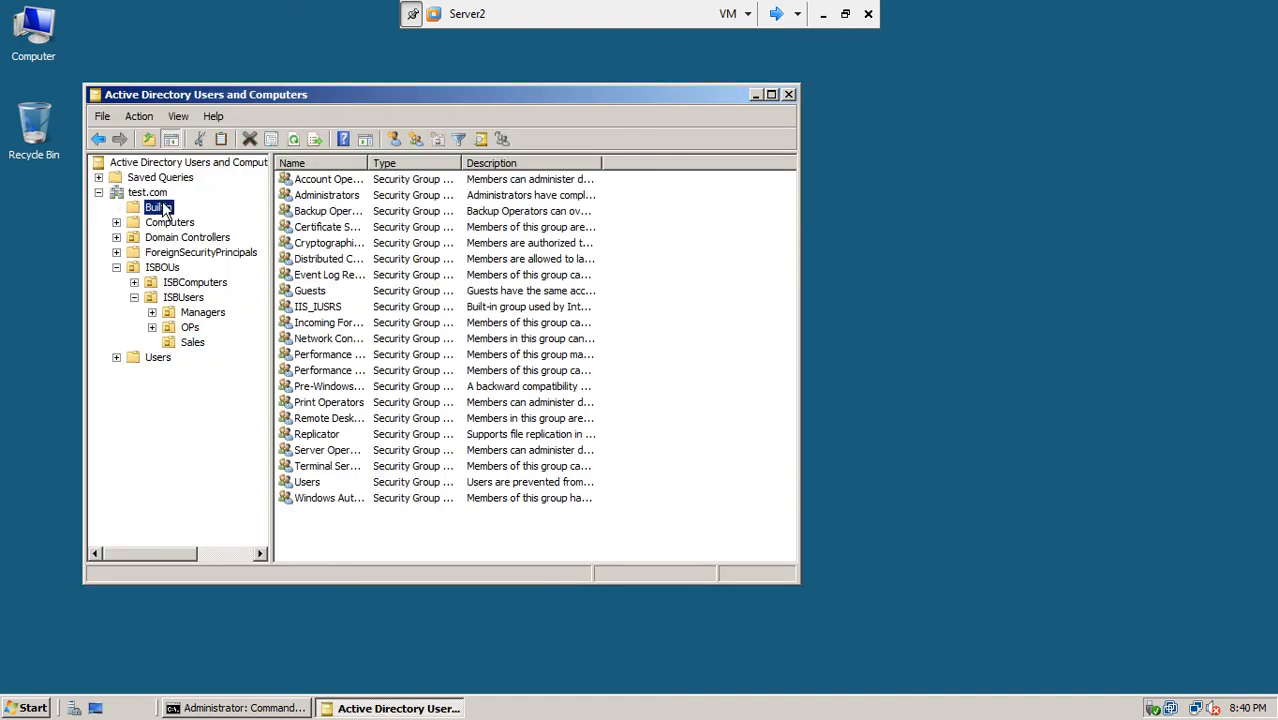
double_click(322, 195)
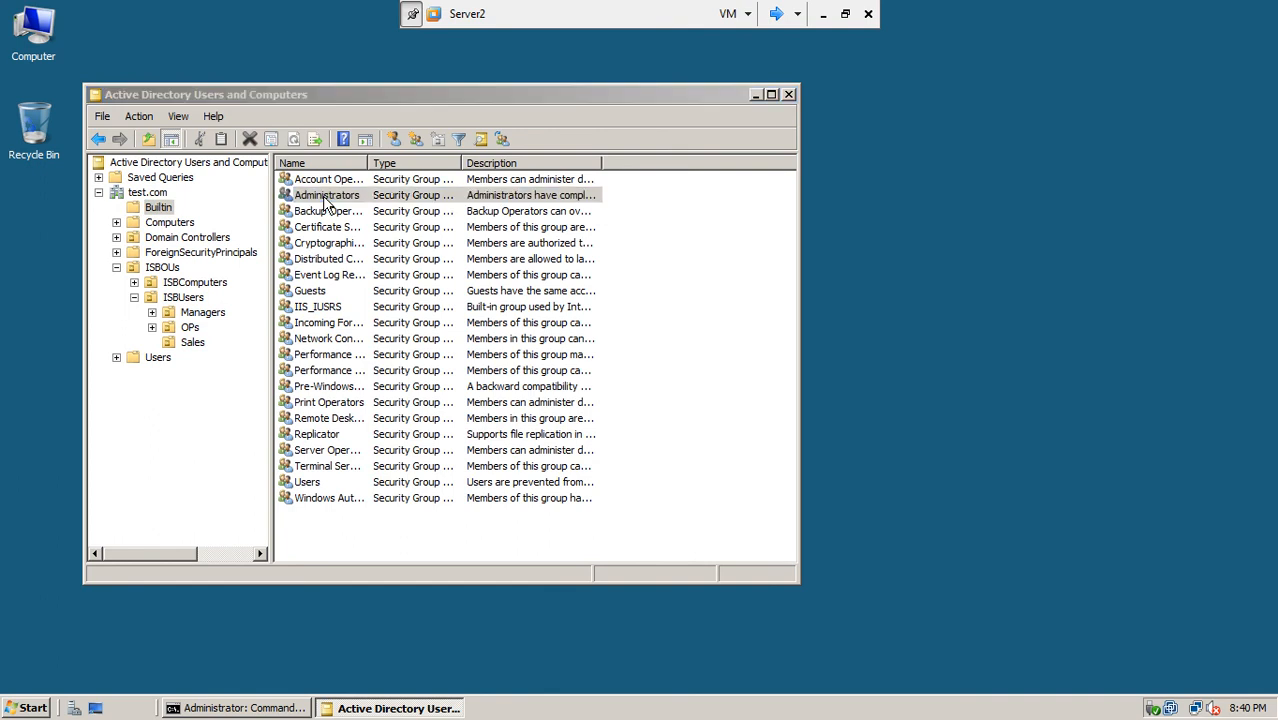
Step: Start adding an Administrators member with lhr.test.com set as the search location
click(336, 161)
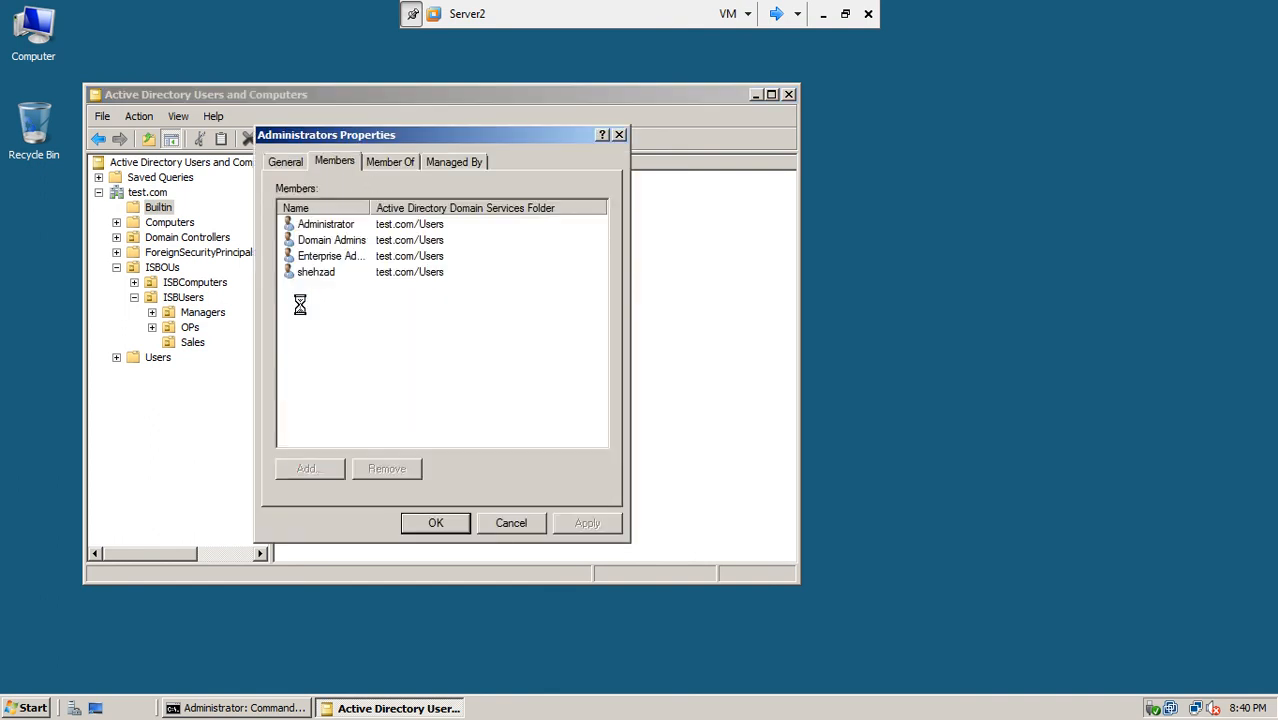
click(307, 467)
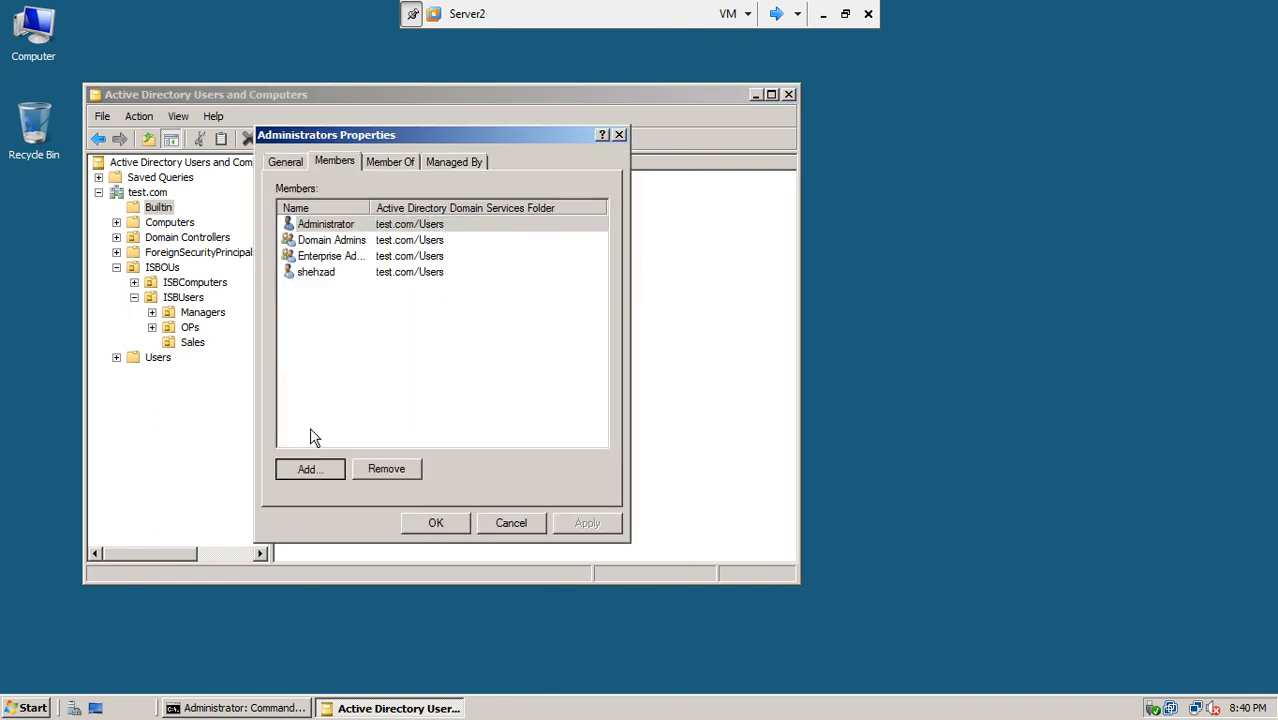
click(610, 245)
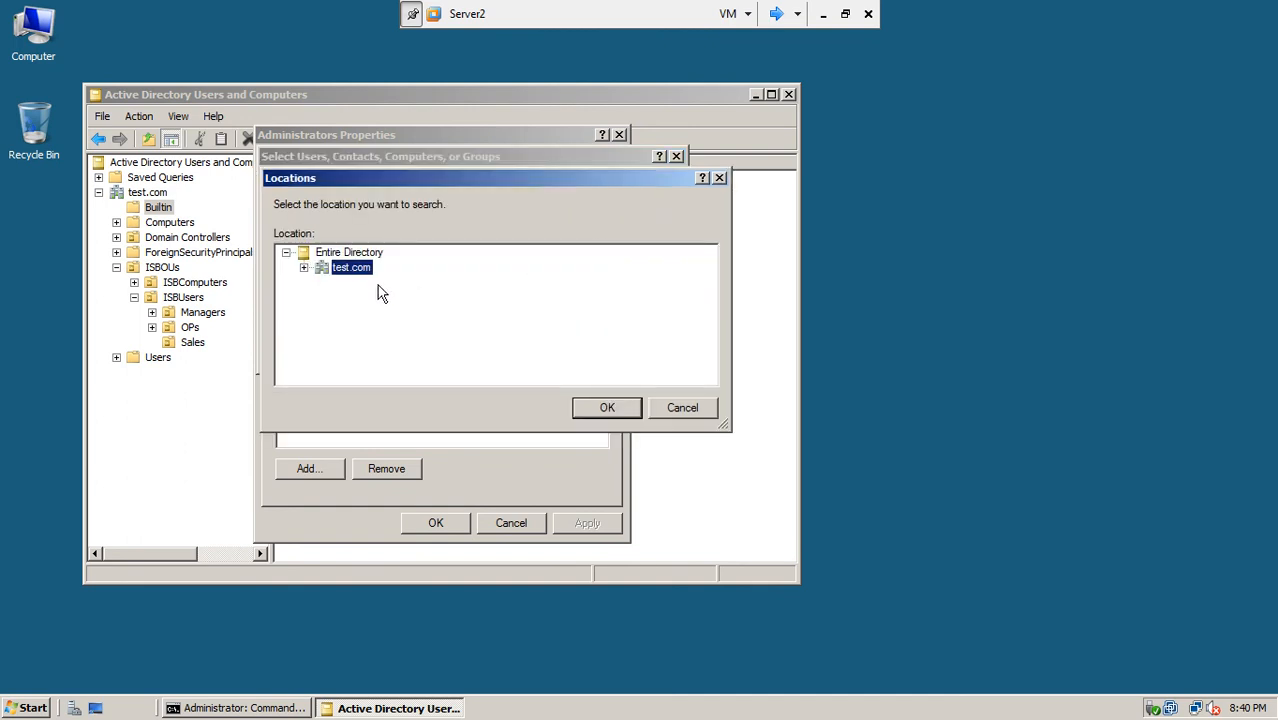
click(303, 268)
click(384, 358)
click(380, 343)
click(598, 408)
Step: Check the names 'domain admin' and 'administrato' in lhr.test.com; neither is found
text(adminis)
key(BackSpace)
key(BackSpace)
key(BackSpace)
key(BackSpace)
key(BackSpace)
key(BackSpace)
text(domain )
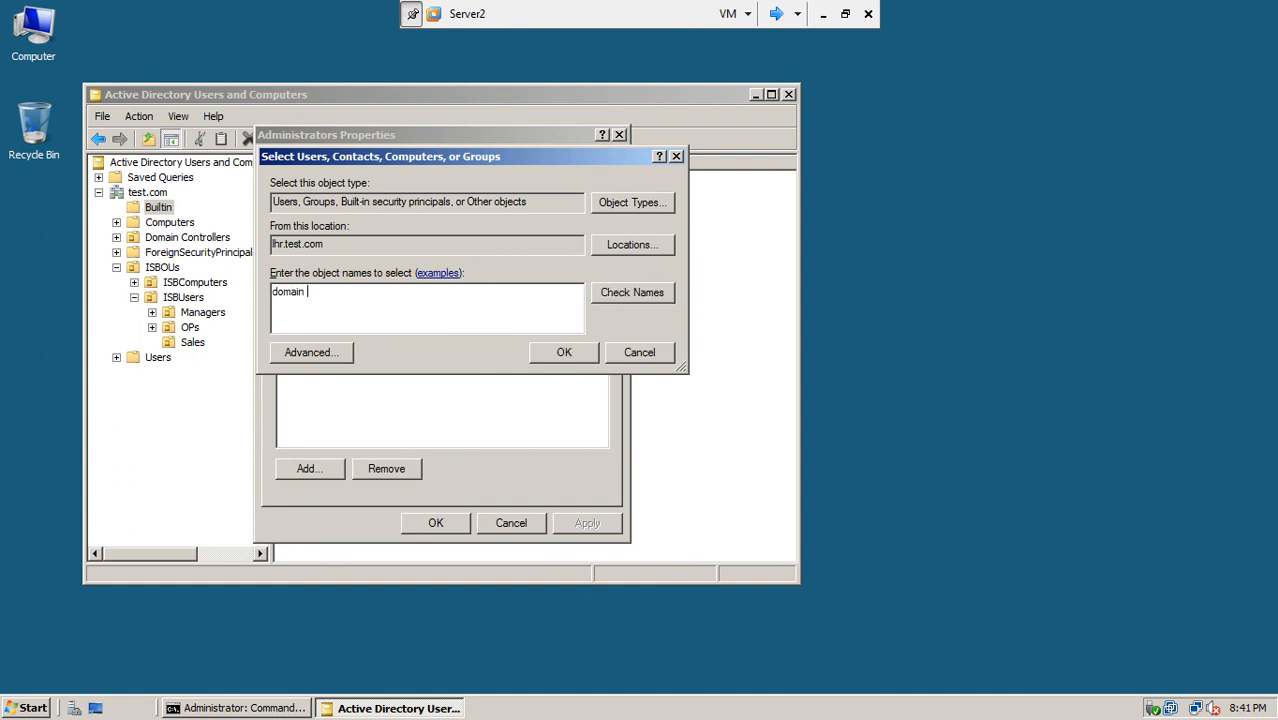
text(admin)
click(632, 292)
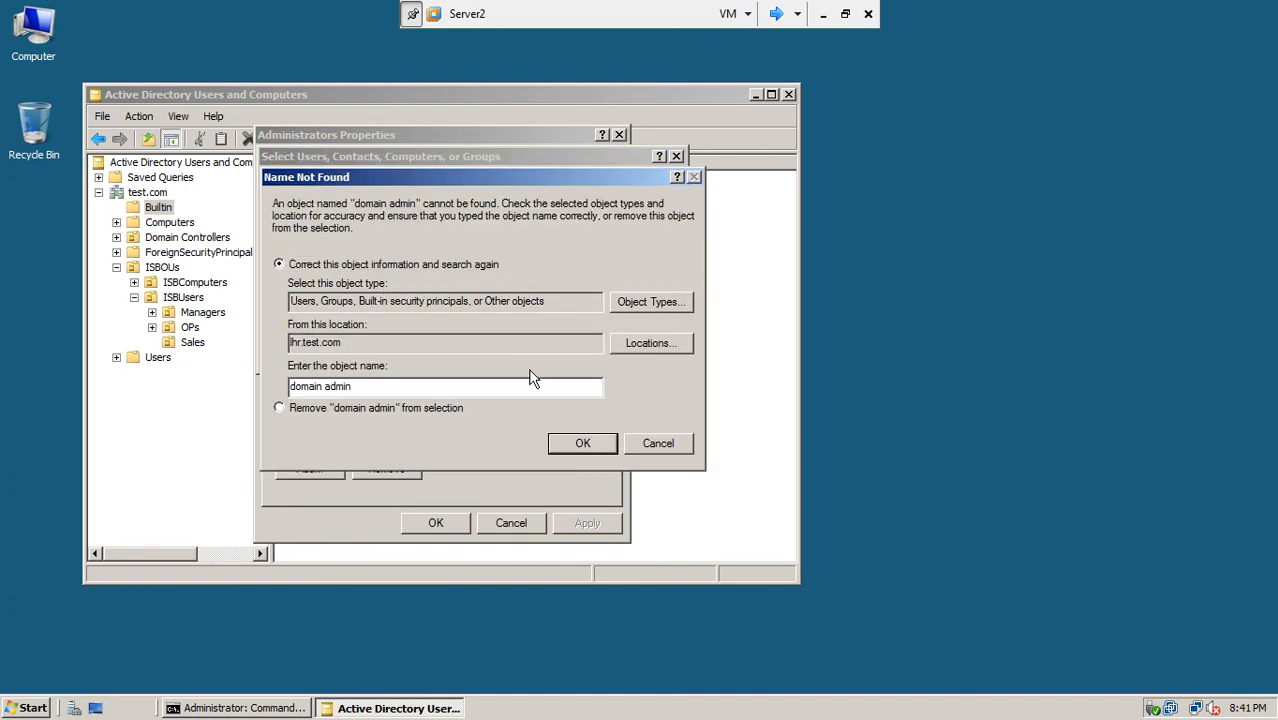
click(600, 441)
drag(342, 290, 128, 300)
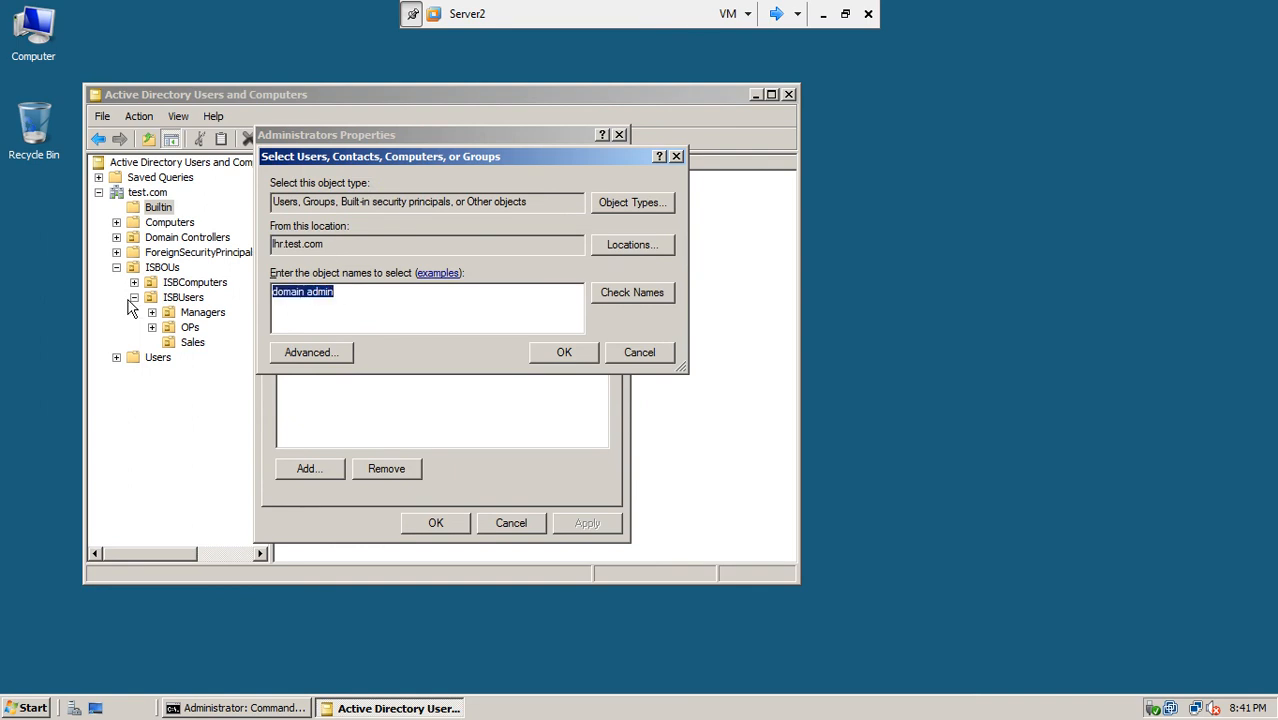
text(administrator)
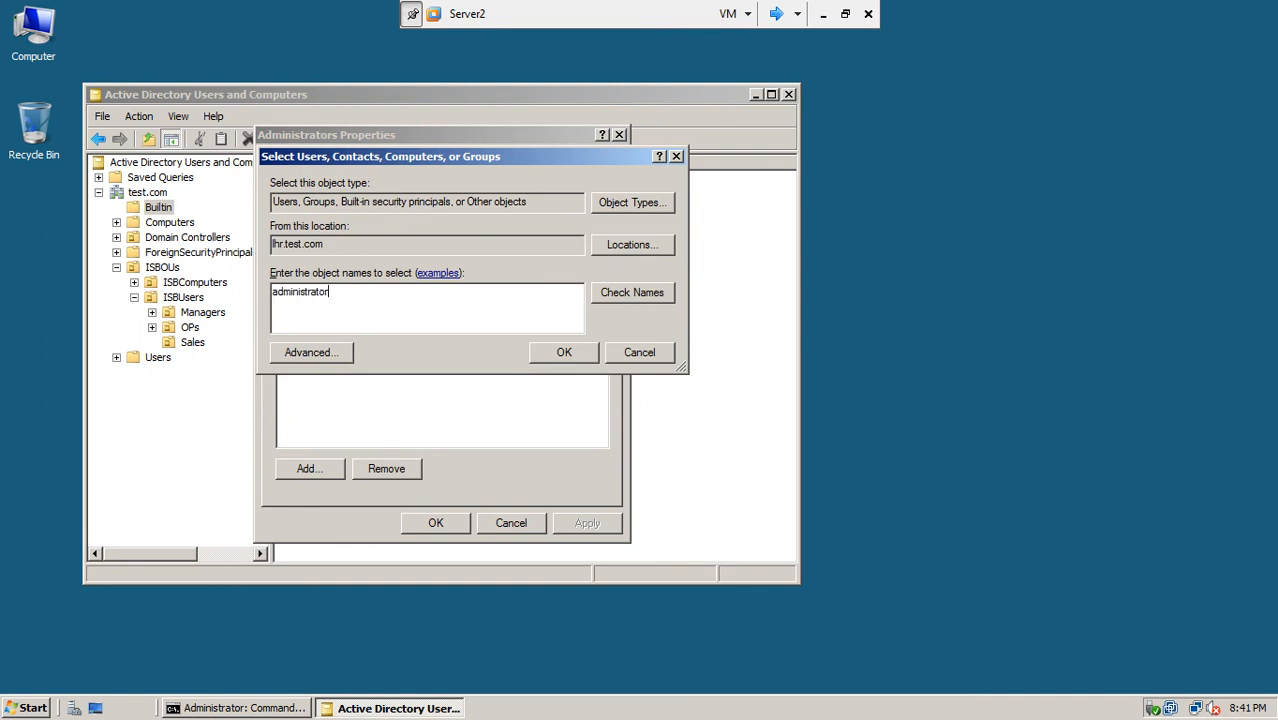
click(608, 292)
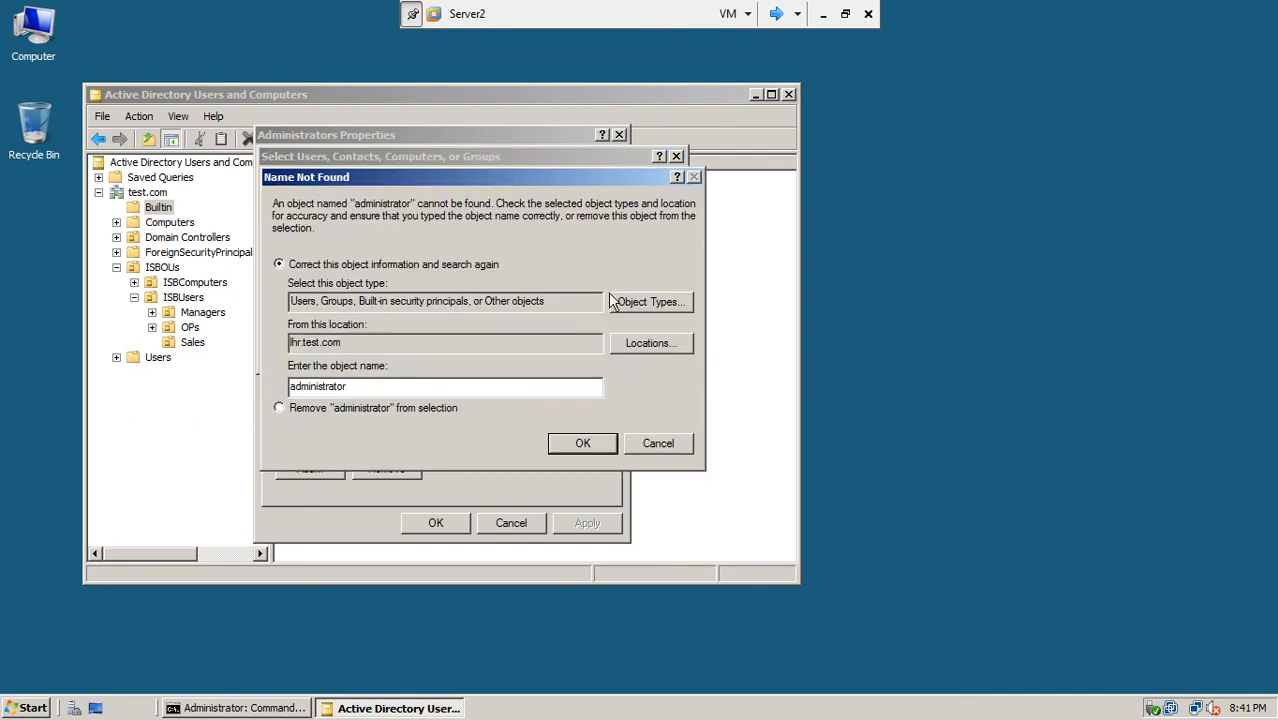
click(640, 447)
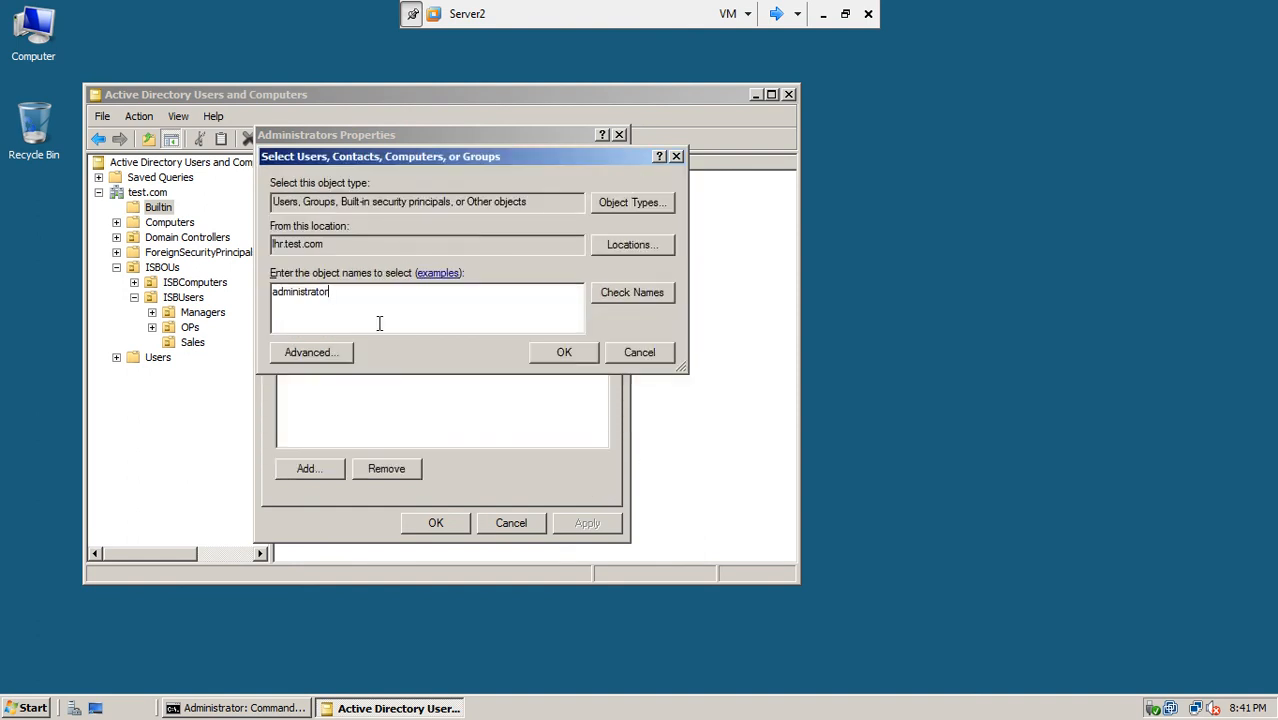
Step: List all lhr.test.com objects in Advanced search, cancel every dialog, and switch to Server3
click(330, 352)
click(697, 328)
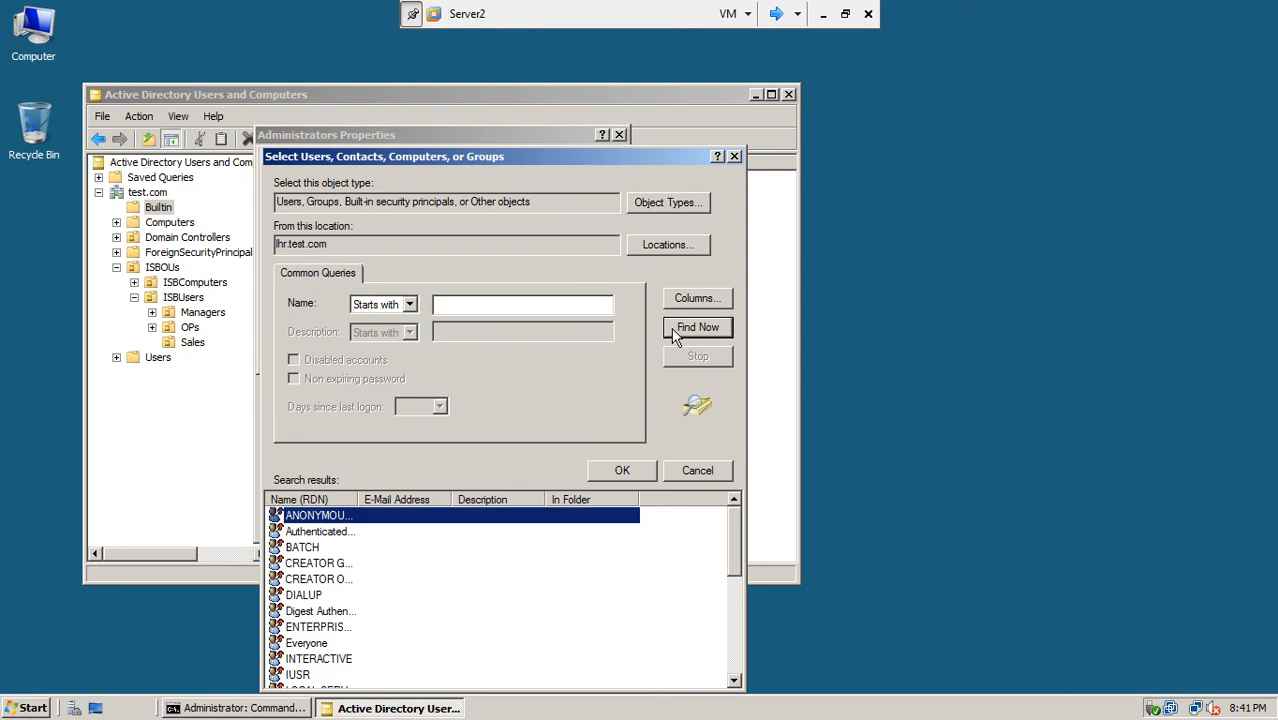
drag(355, 499, 432, 499)
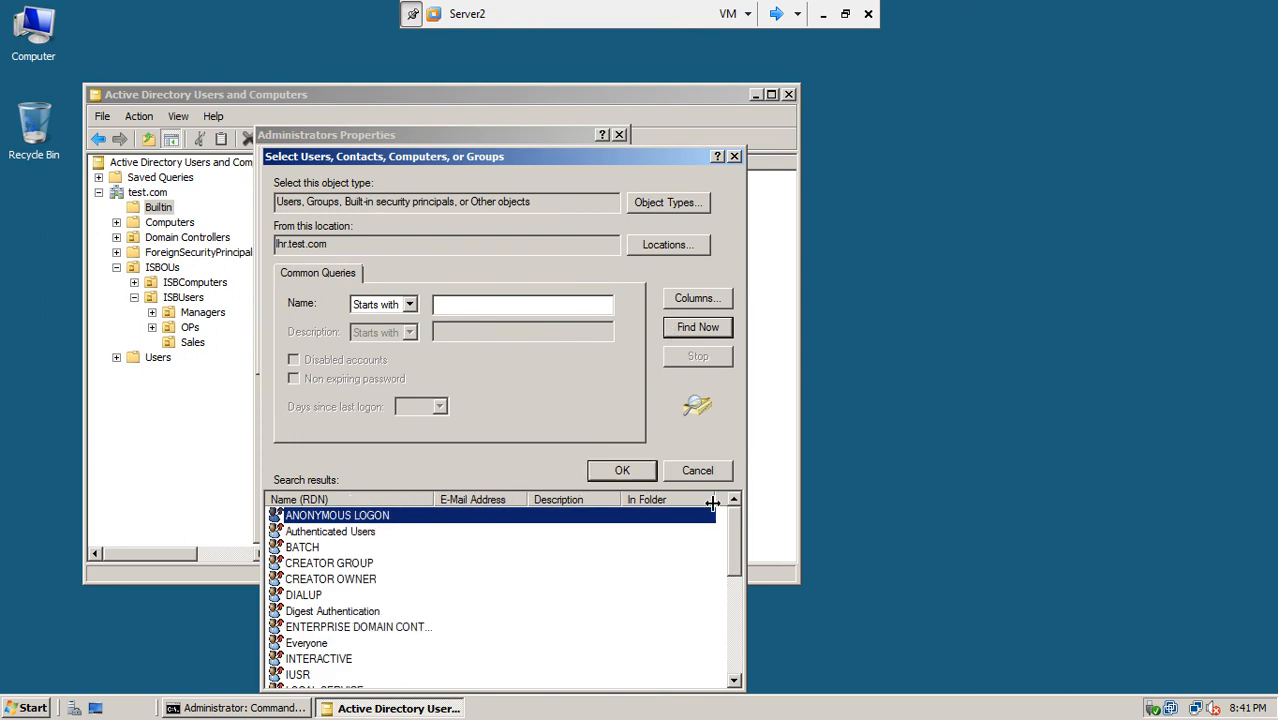
drag(735, 520, 738, 652)
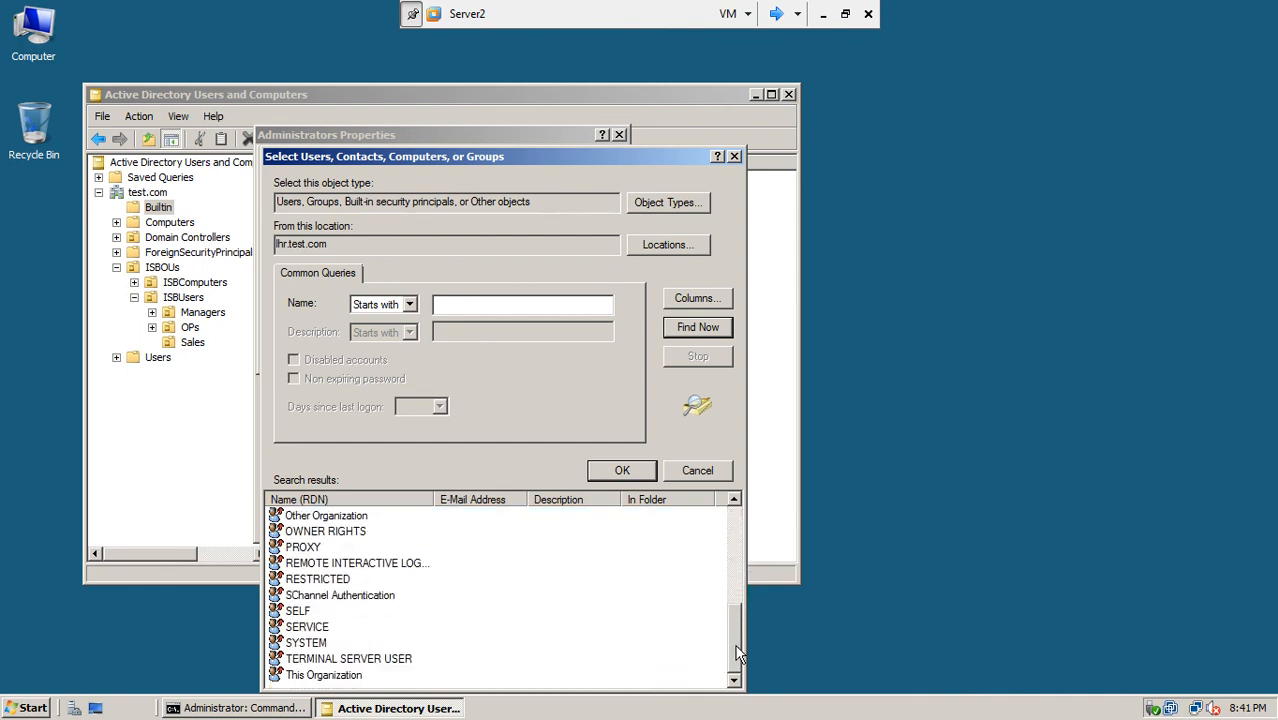
click(686, 477)
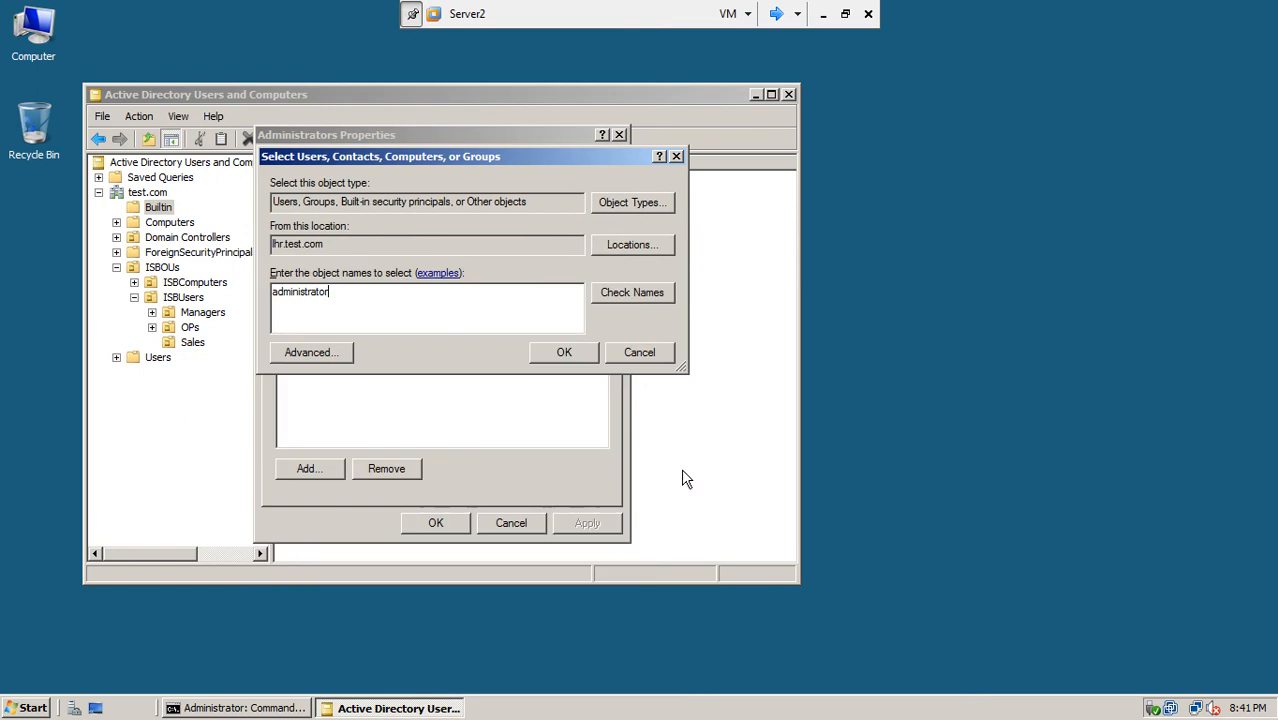
click(639, 352)
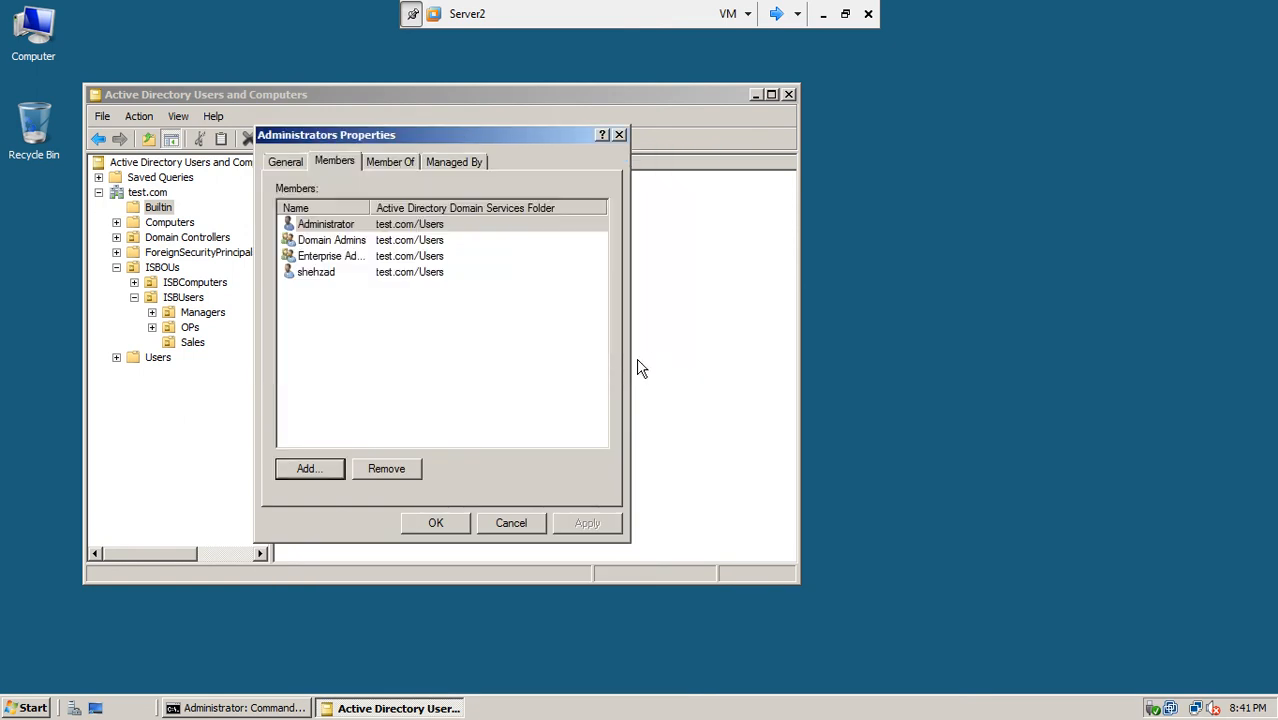
click(486, 530)
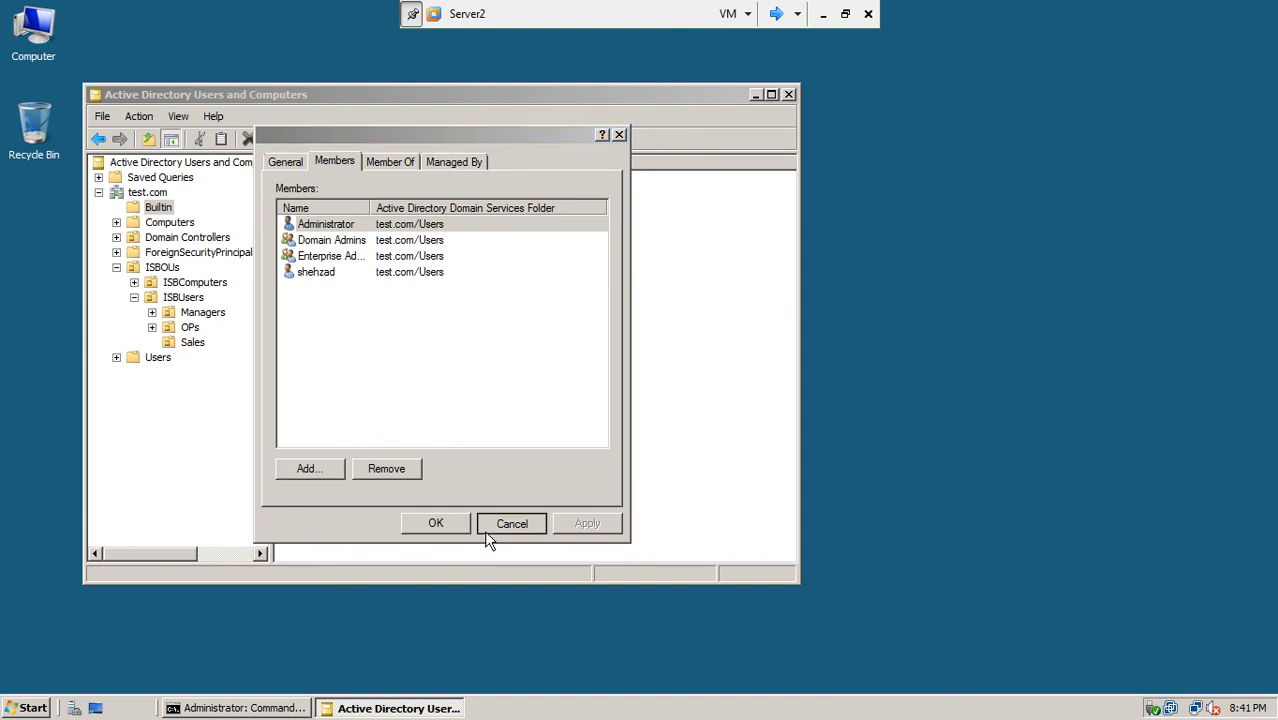
click(774, 15)
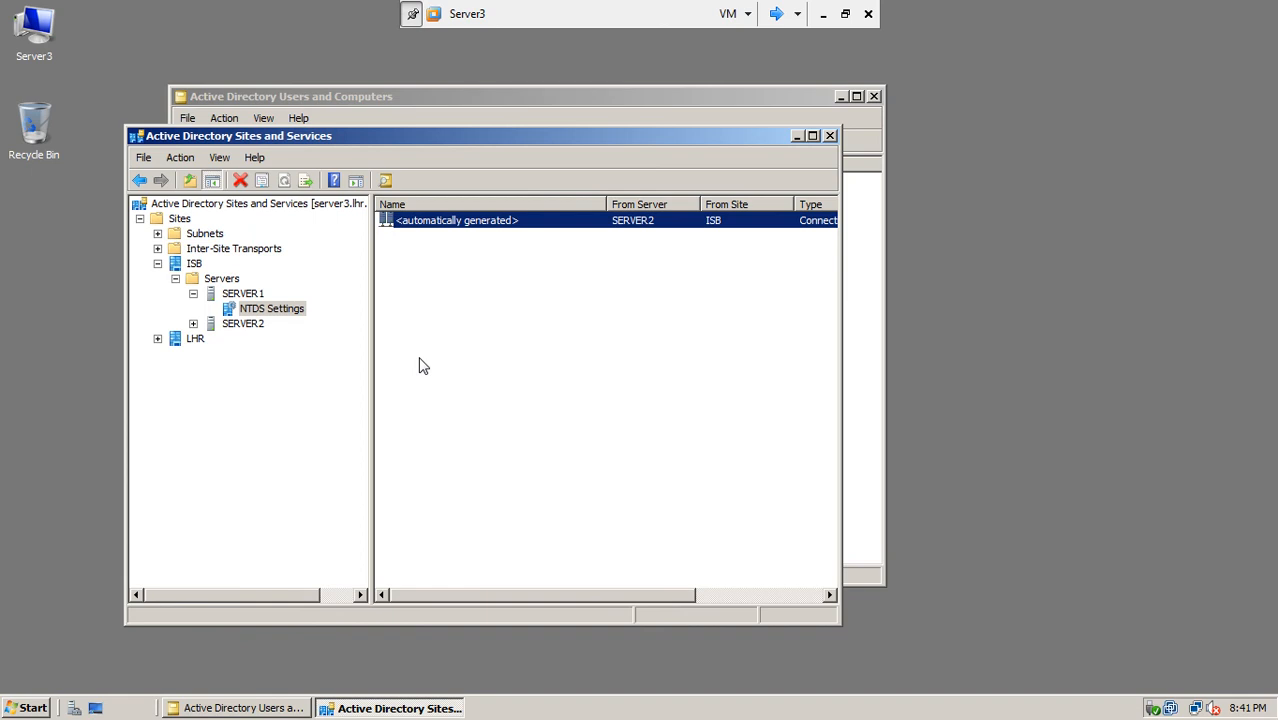
Step: Force Replicate Now on SERVER1's connection from SERVER2, dismiss the access-denied error, and return to Server1
click(265, 314)
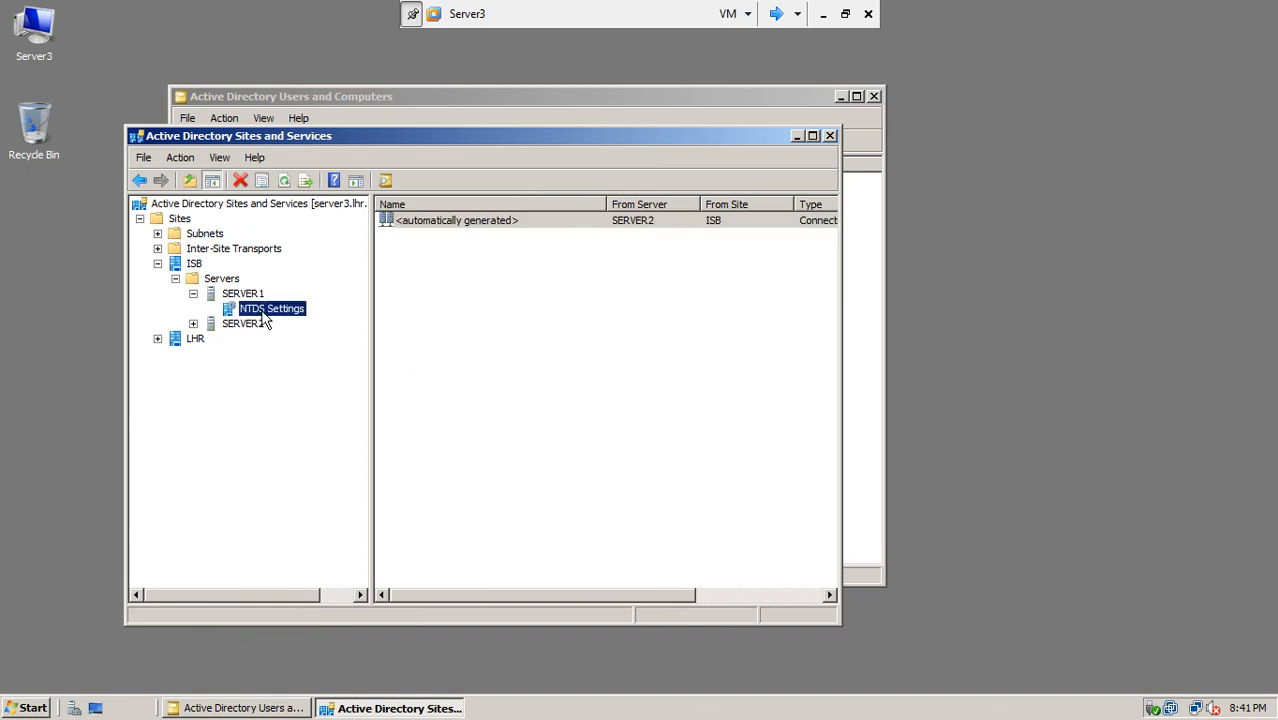
right_click(493, 220)
click(535, 246)
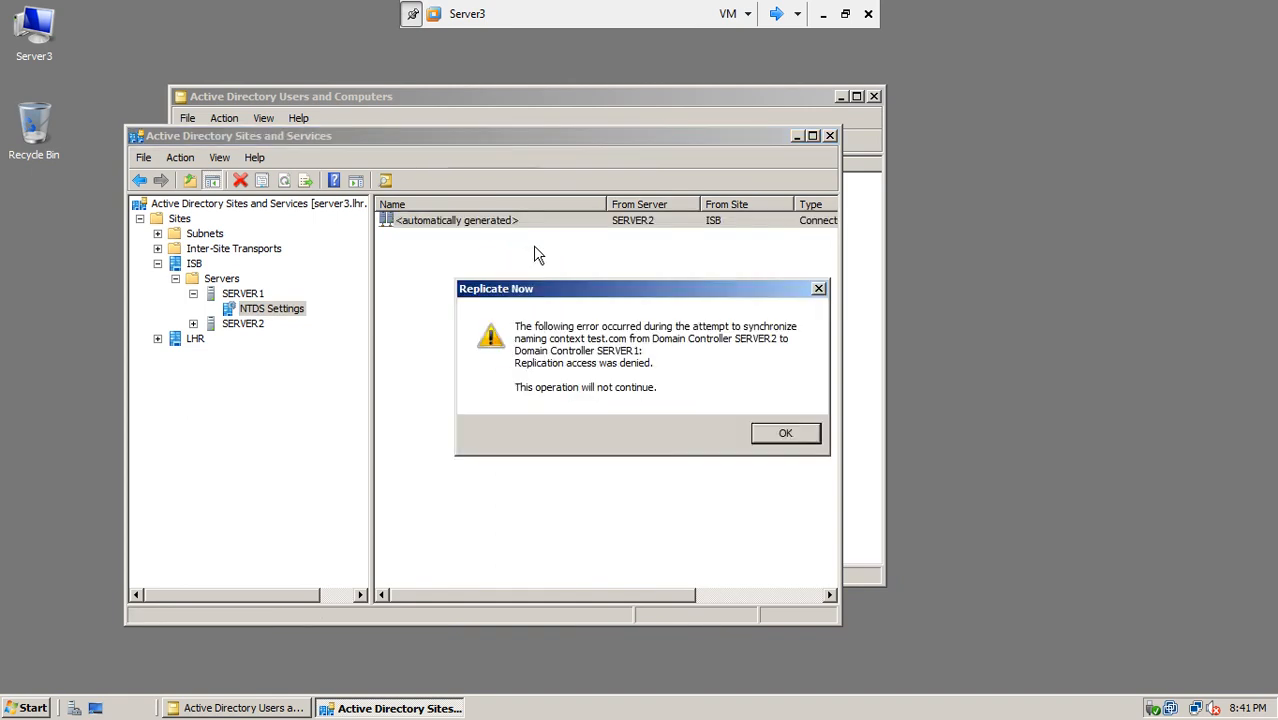
click(784, 434)
click(776, 14)
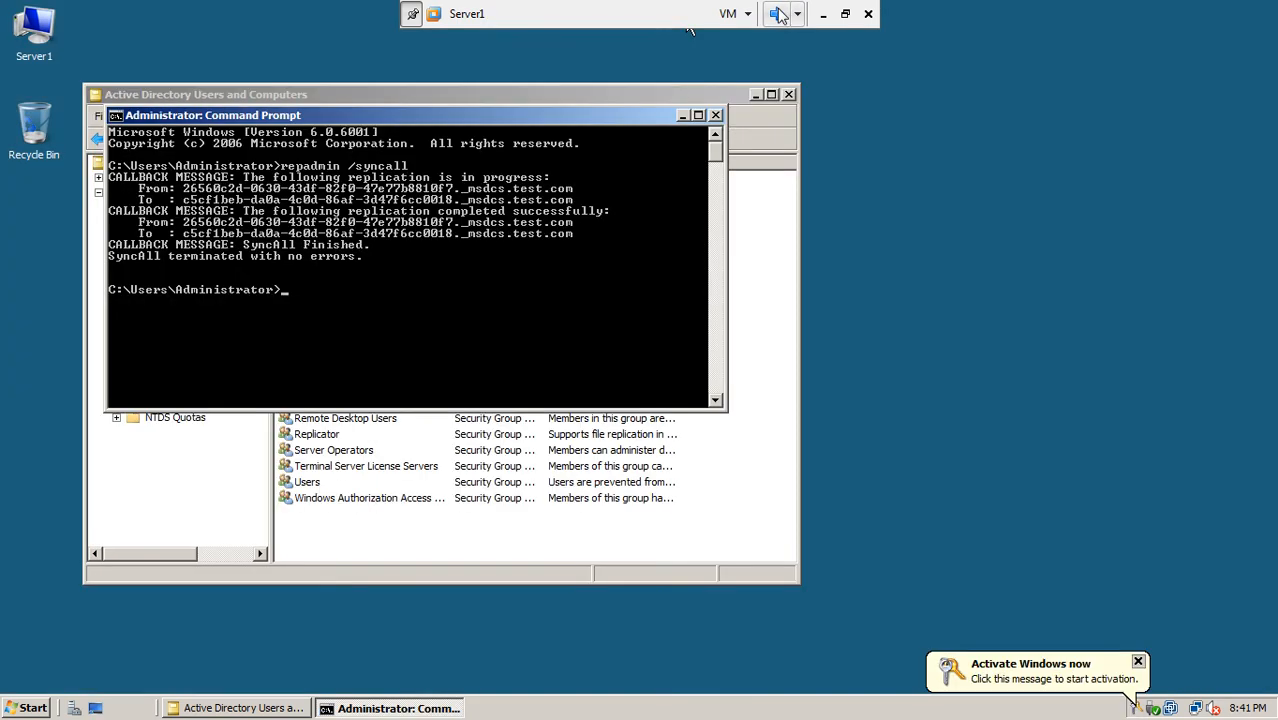
Step: Close Command Prompt, launch AD Sites and Services, and view SERVER3's connections in LHR
click(715, 116)
click(30, 706)
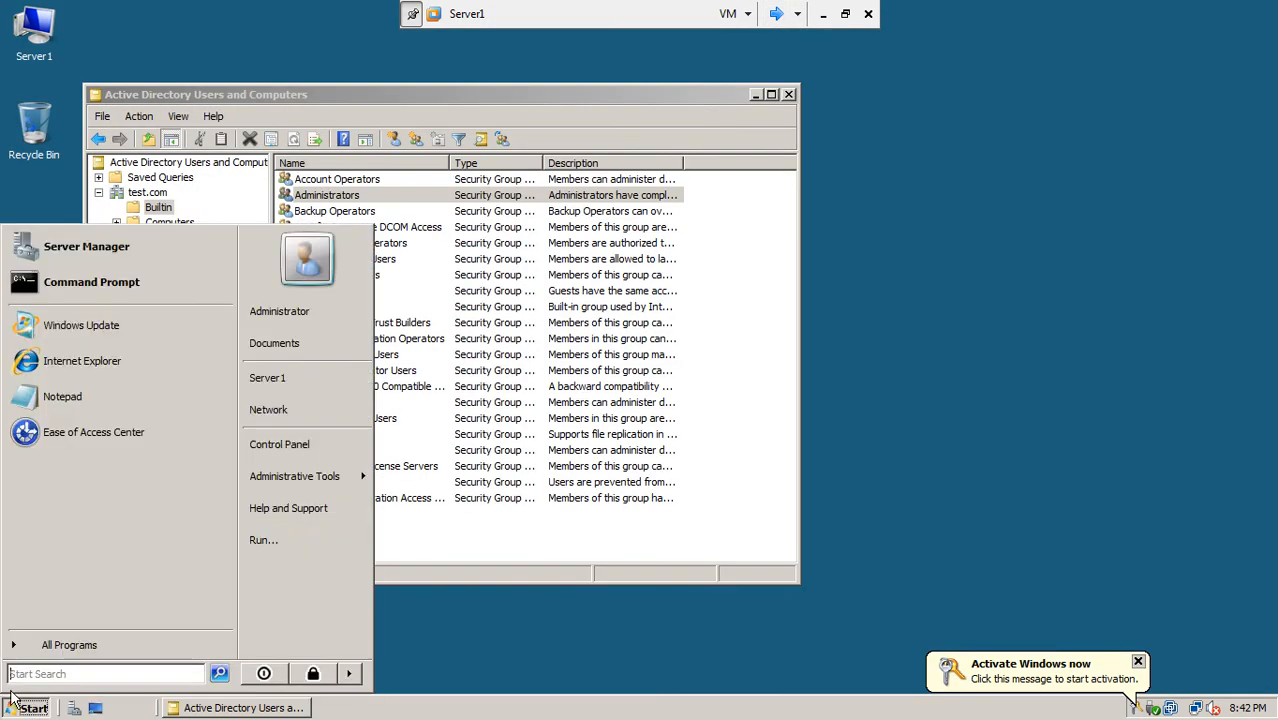
mouse_move(271, 478)
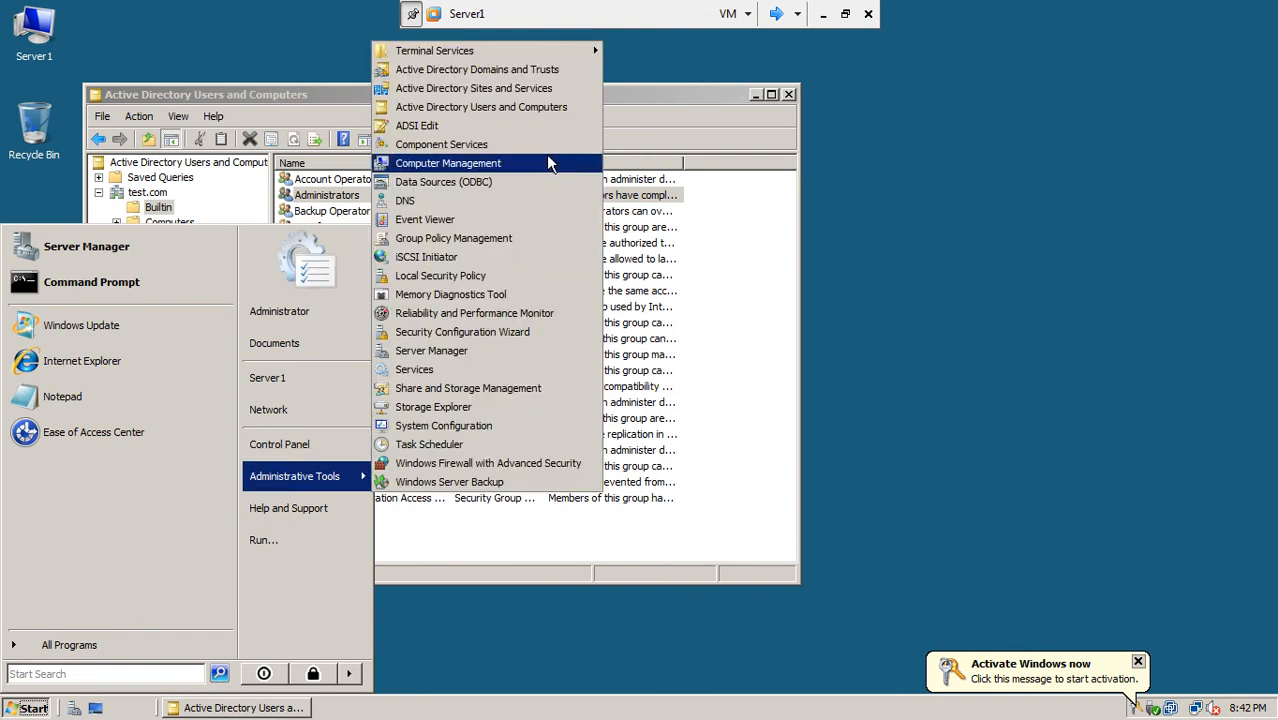
click(547, 87)
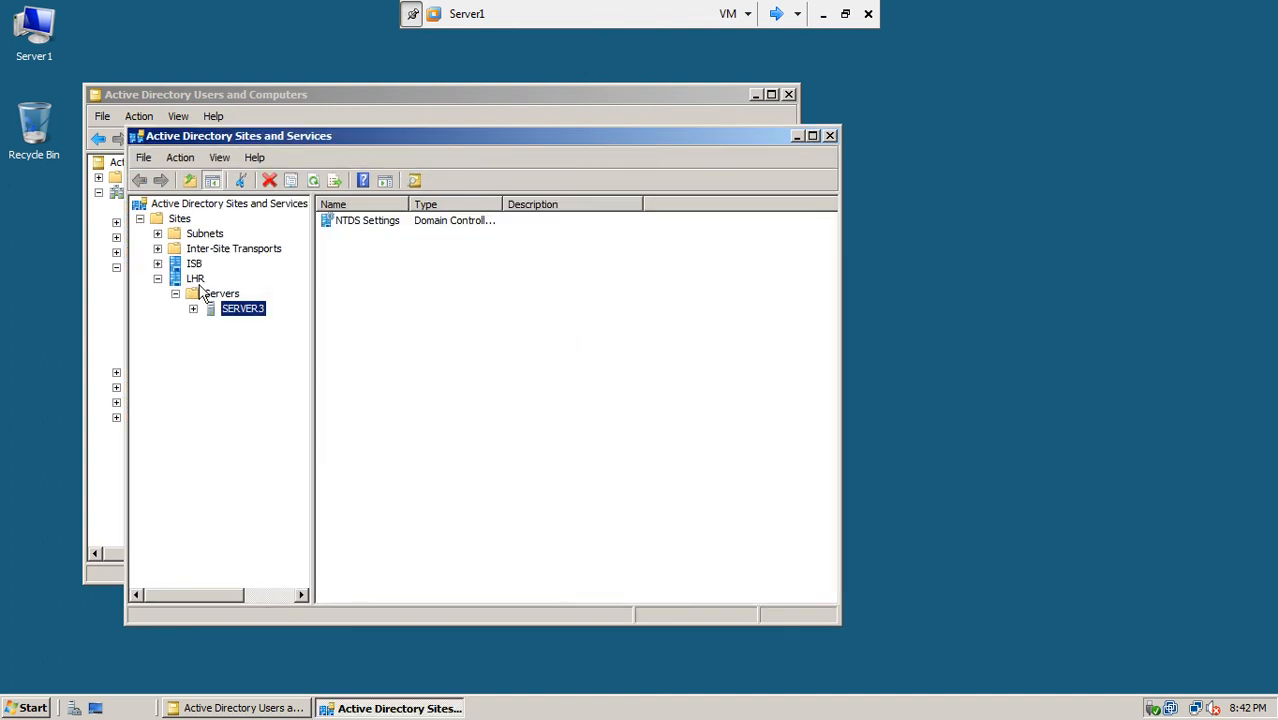
click(194, 309)
click(226, 323)
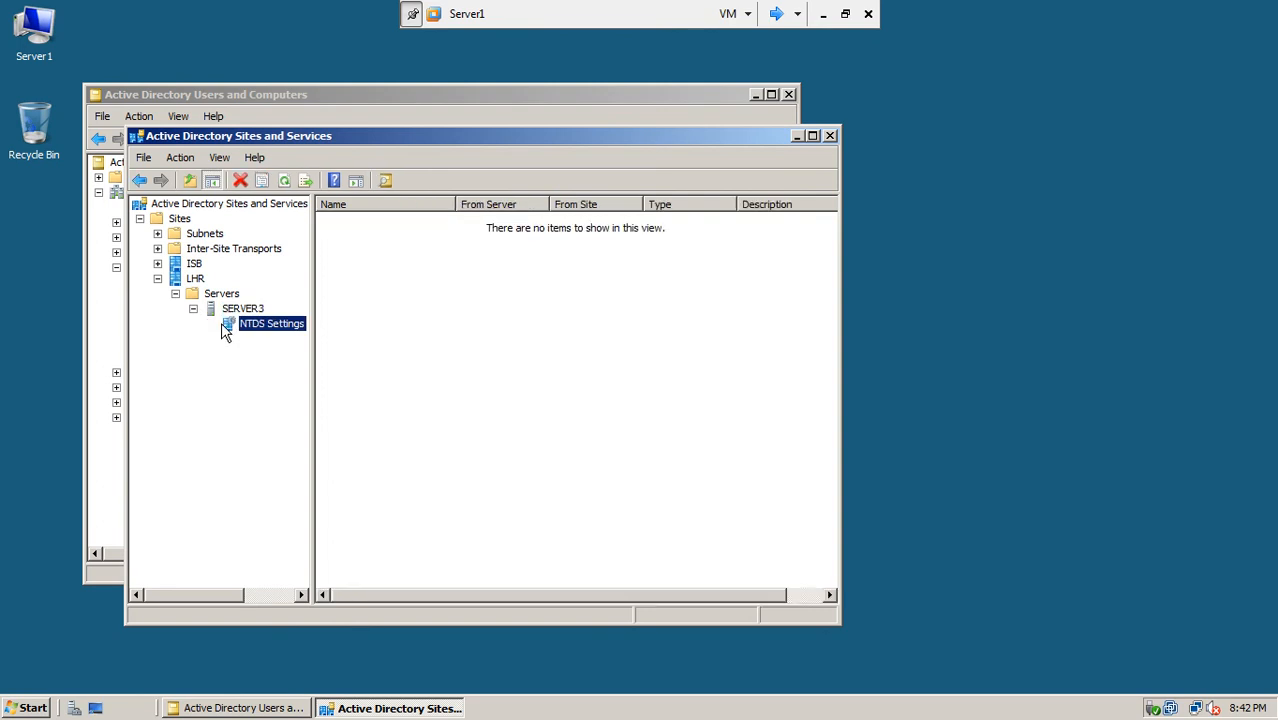
Step: Replicate SERVER1's inbound connections from SERVER3 and SERVER2 in the ISB site
click(157, 263)
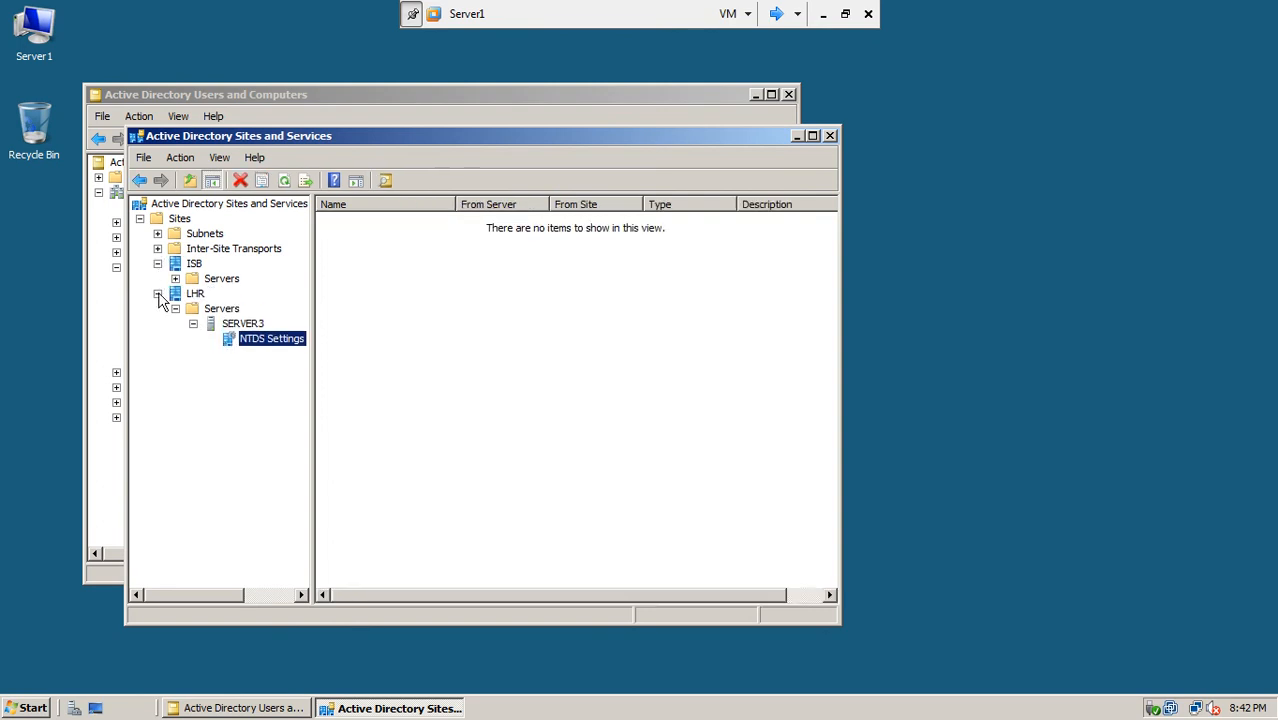
click(157, 293)
click(175, 278)
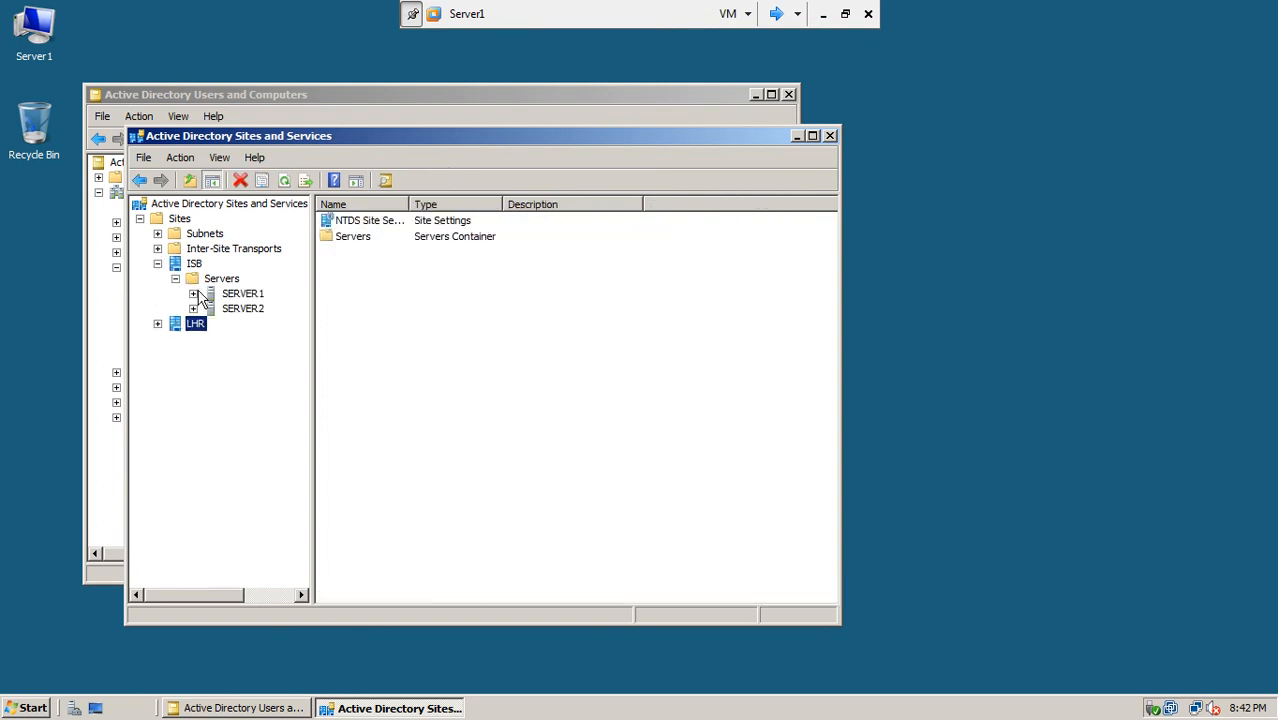
click(221, 295)
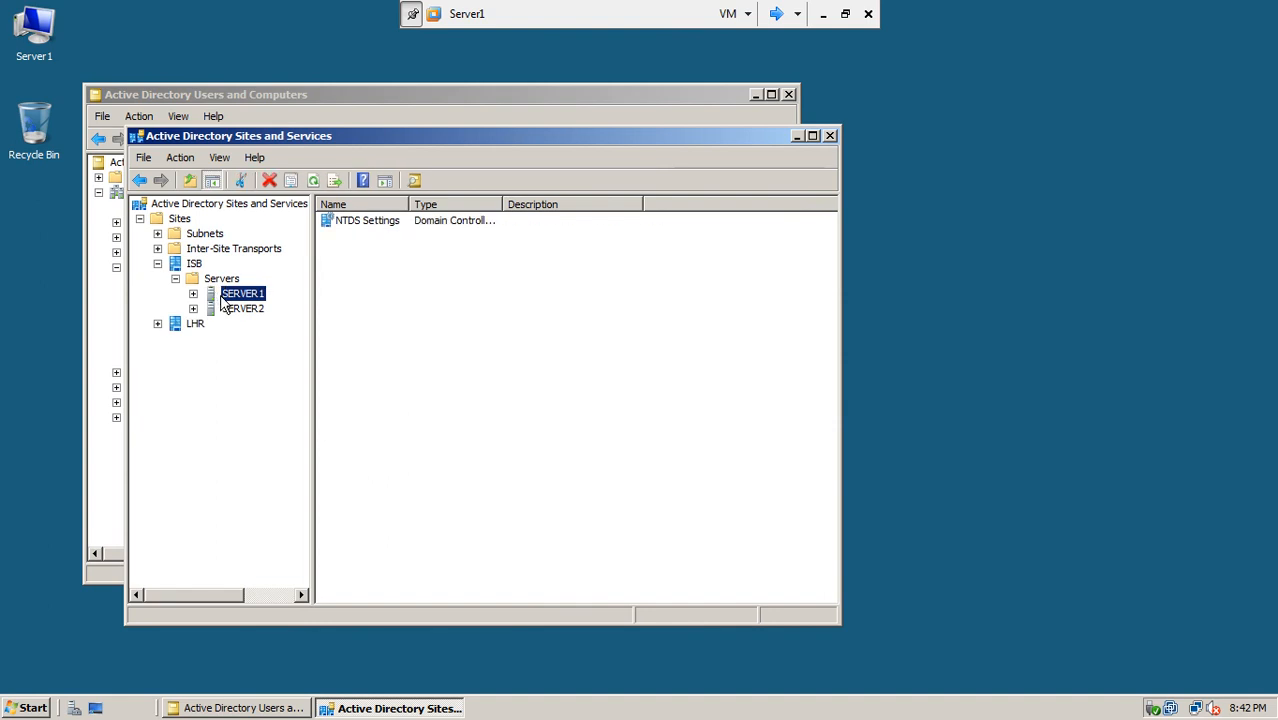
click(193, 294)
click(255, 309)
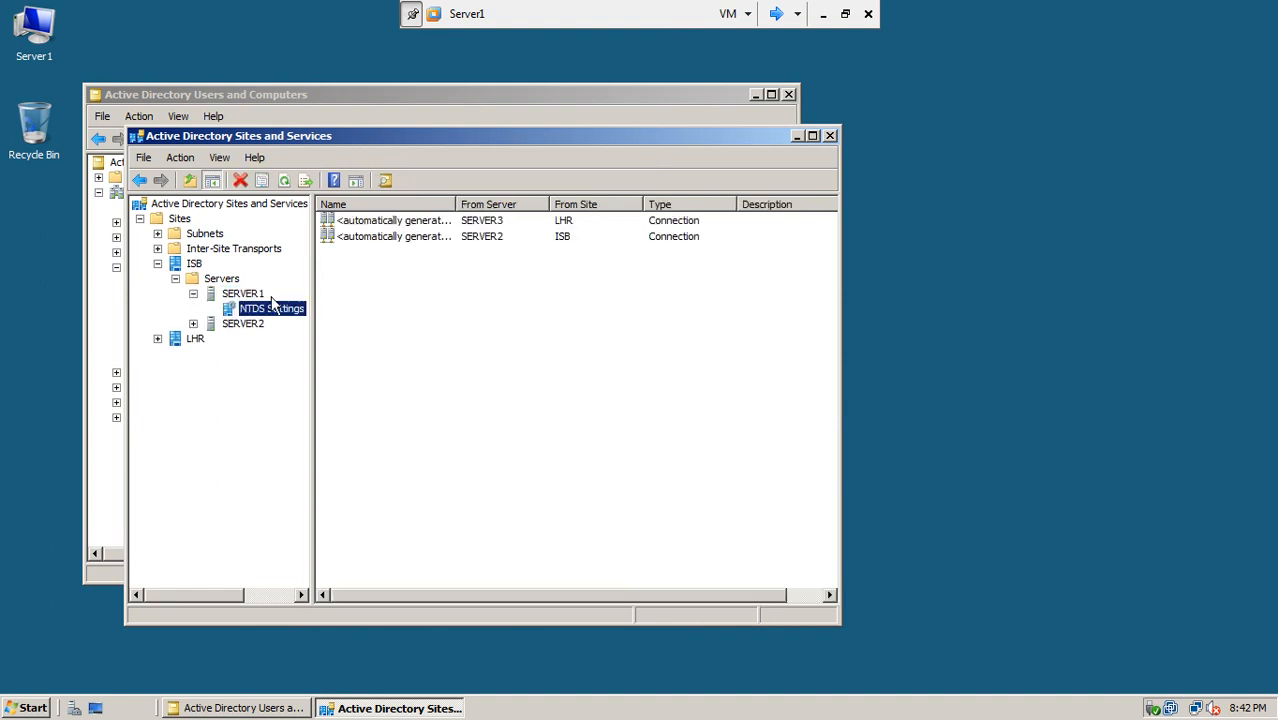
right_click(368, 226)
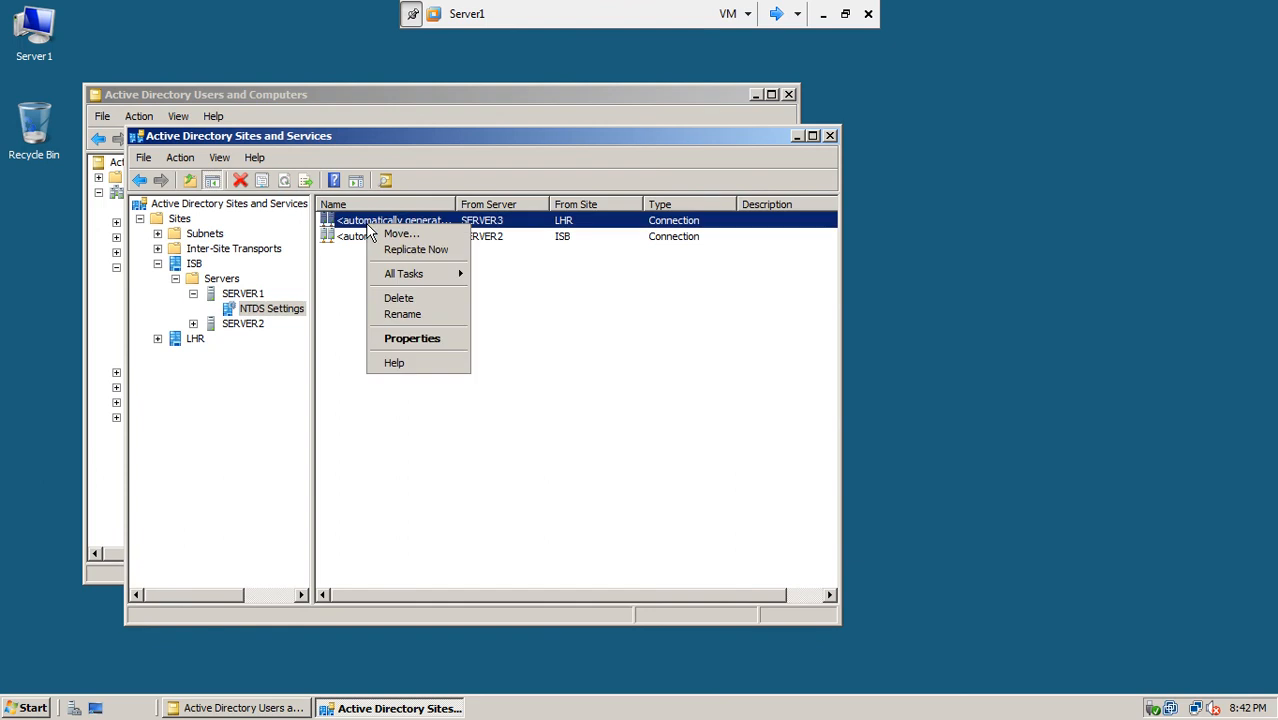
click(380, 247)
click(770, 421)
right_click(421, 247)
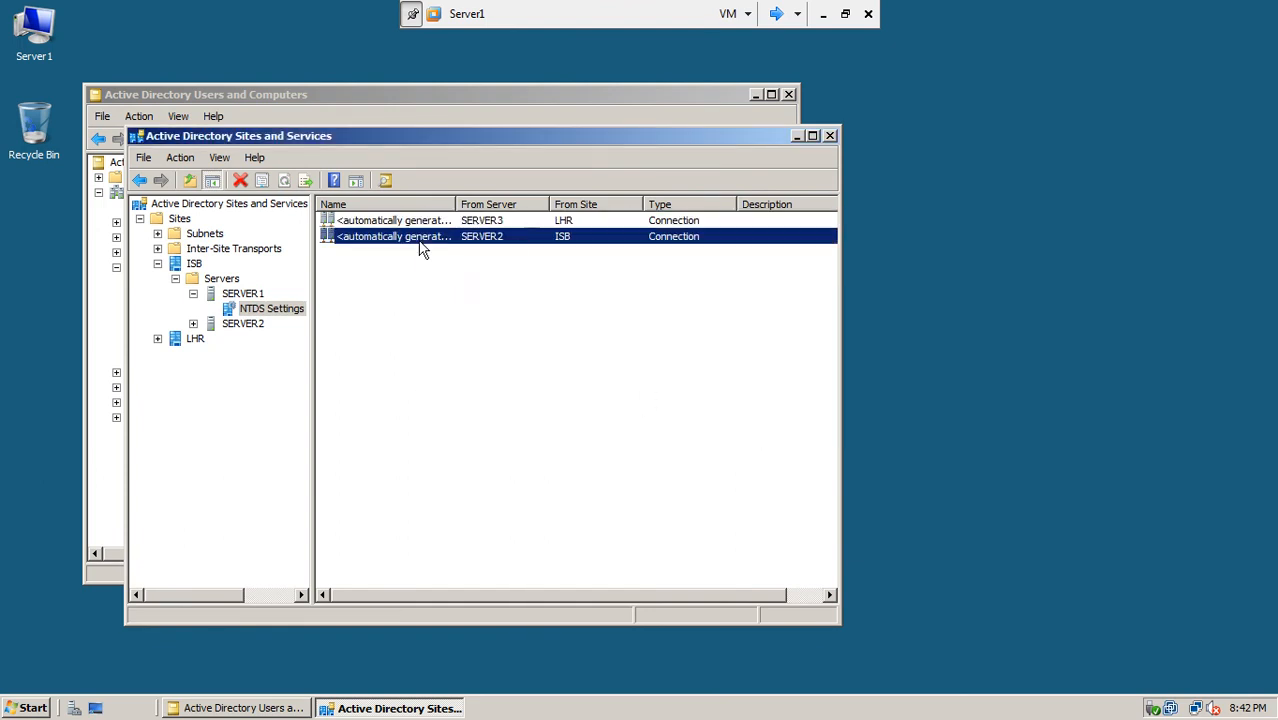
click(436, 264)
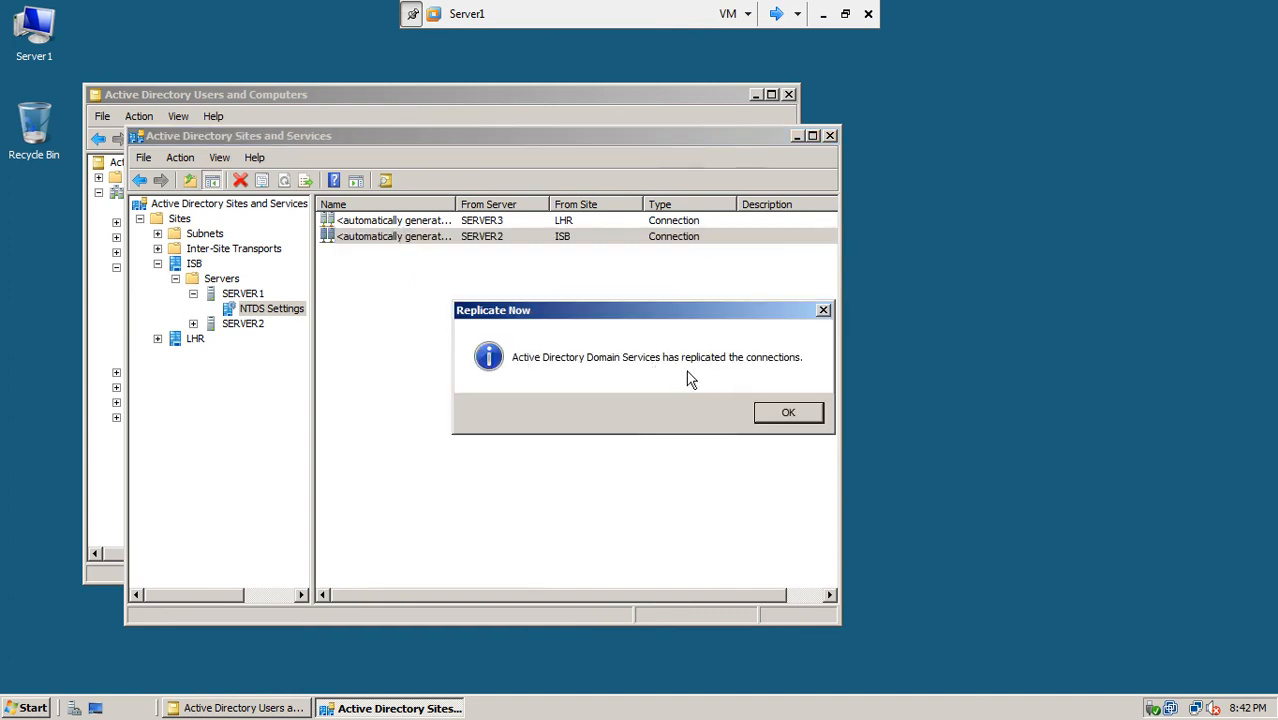
click(790, 413)
Step: Replicate SERVER2's inbound connection from SERVER1
click(193, 323)
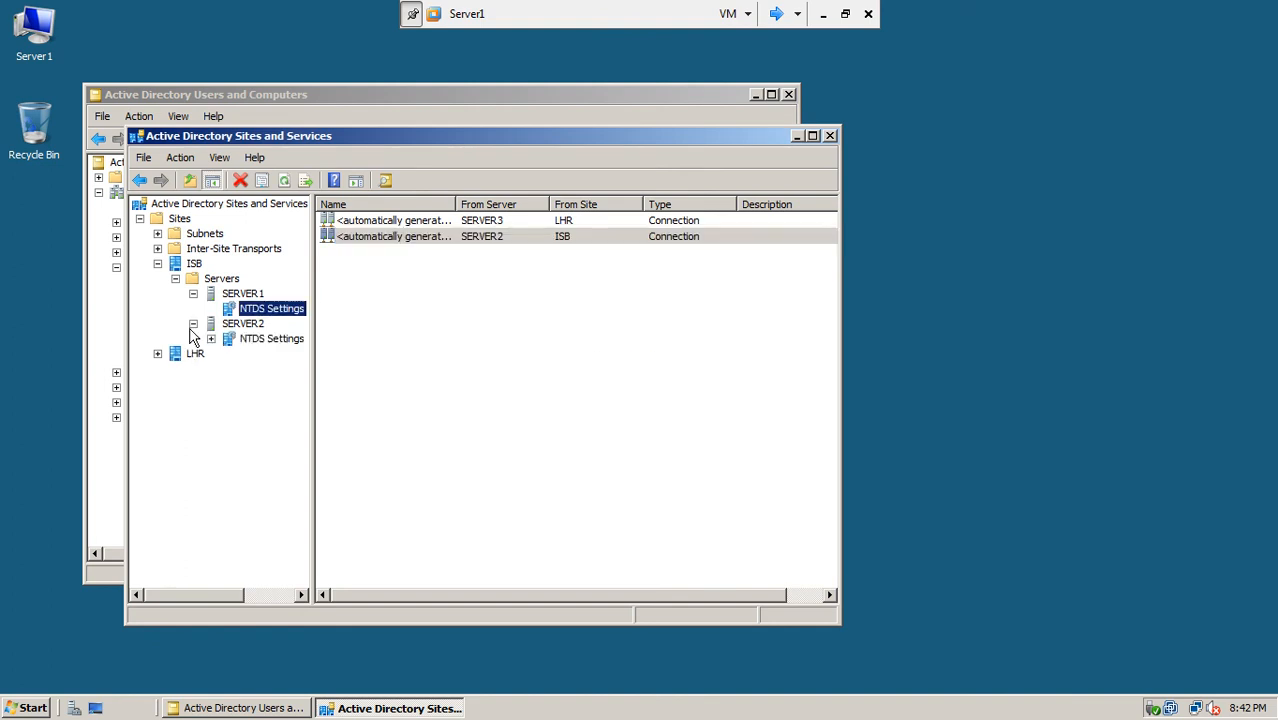
click(244, 342)
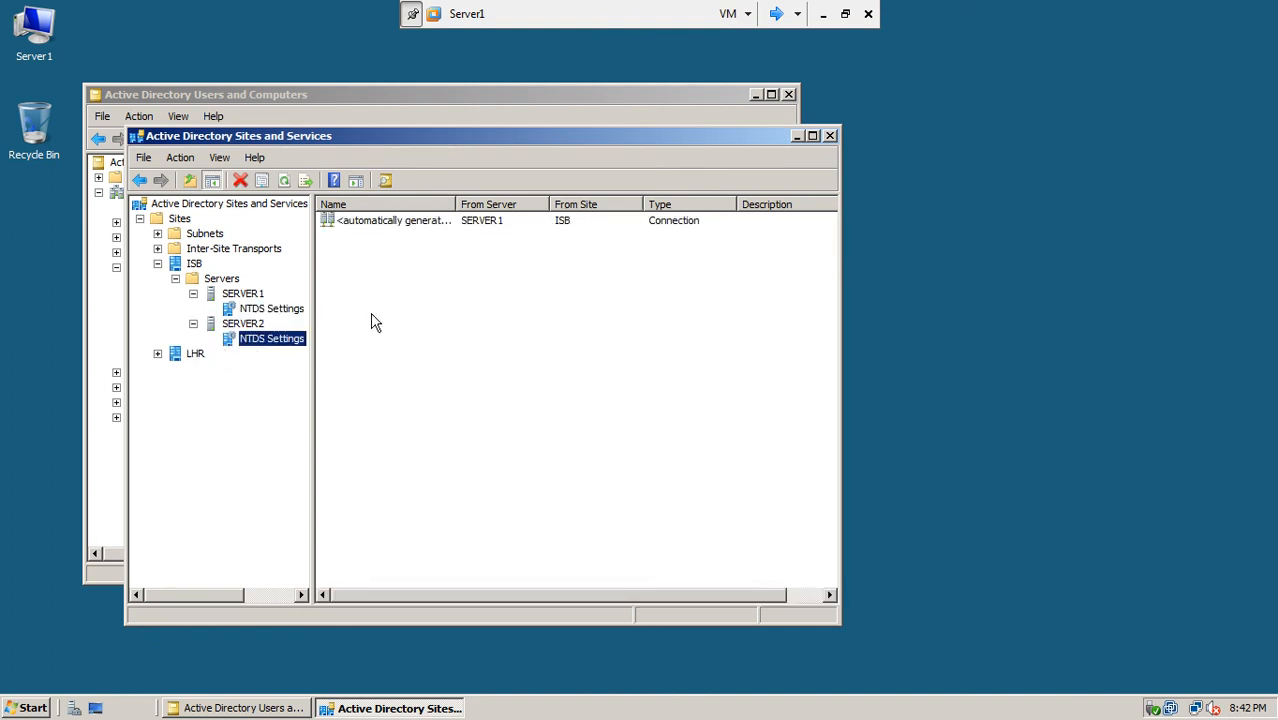
right_click(385, 219)
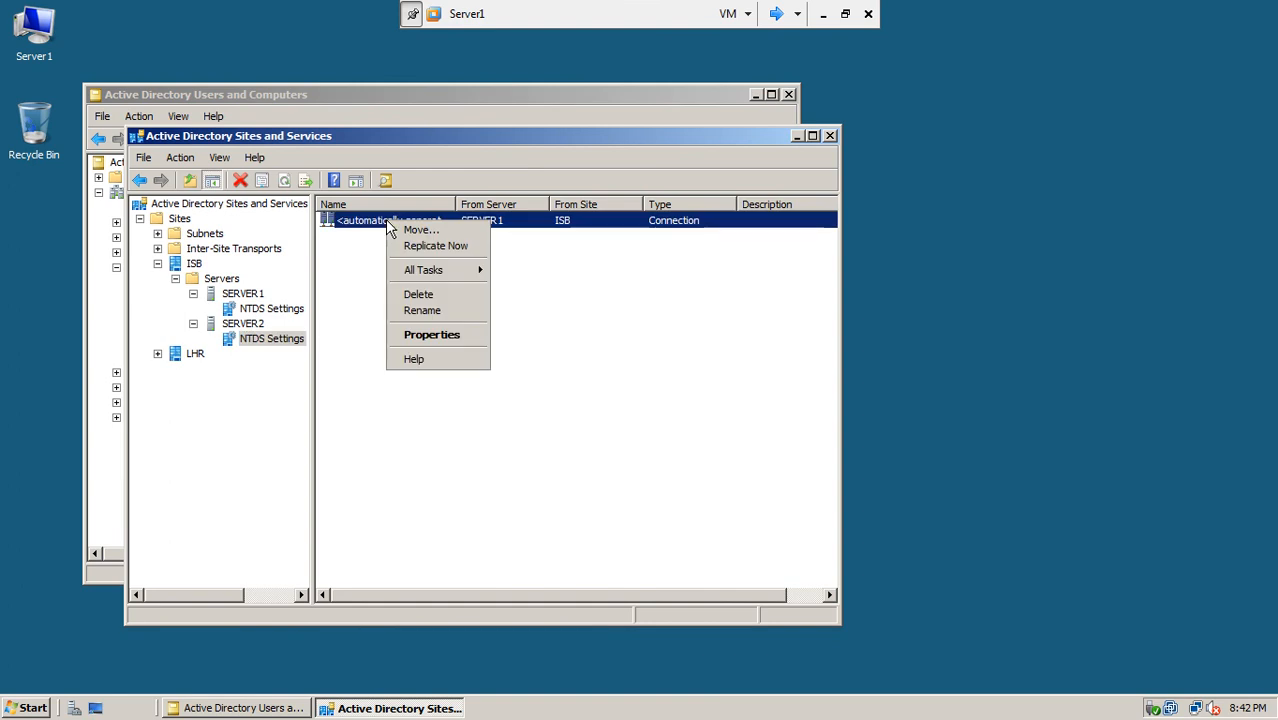
click(405, 246)
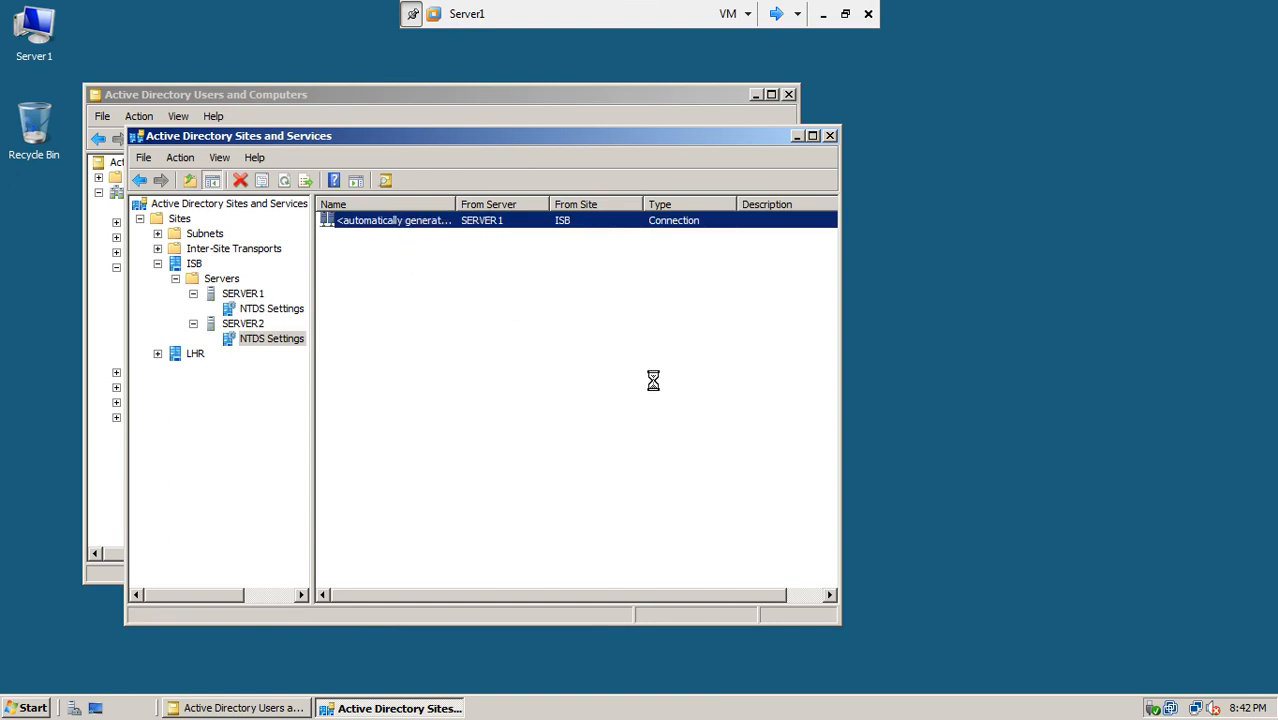
click(763, 411)
Step: Expand the LHR site to check SERVER3's NTDS Settings connections
click(158, 354)
click(176, 369)
click(193, 384)
click(231, 399)
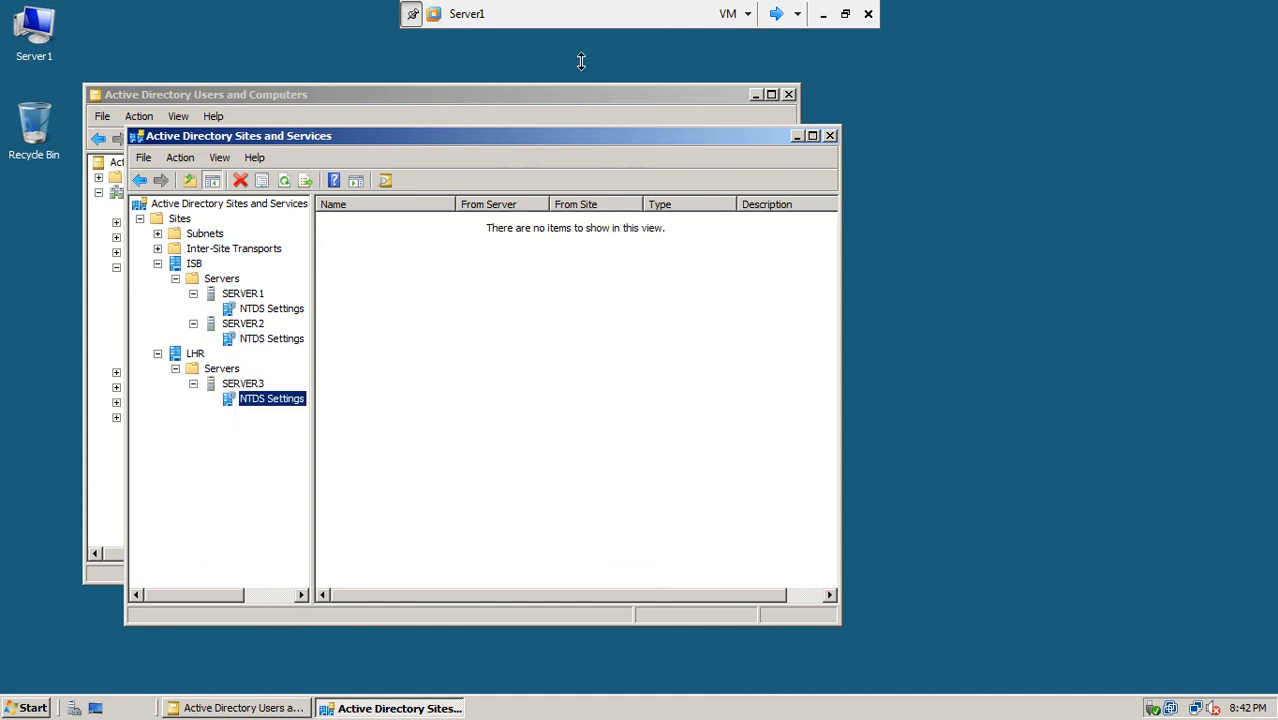
Step: Close Sites and Services and start adding a member to the Builtin Administrators group
click(831, 137)
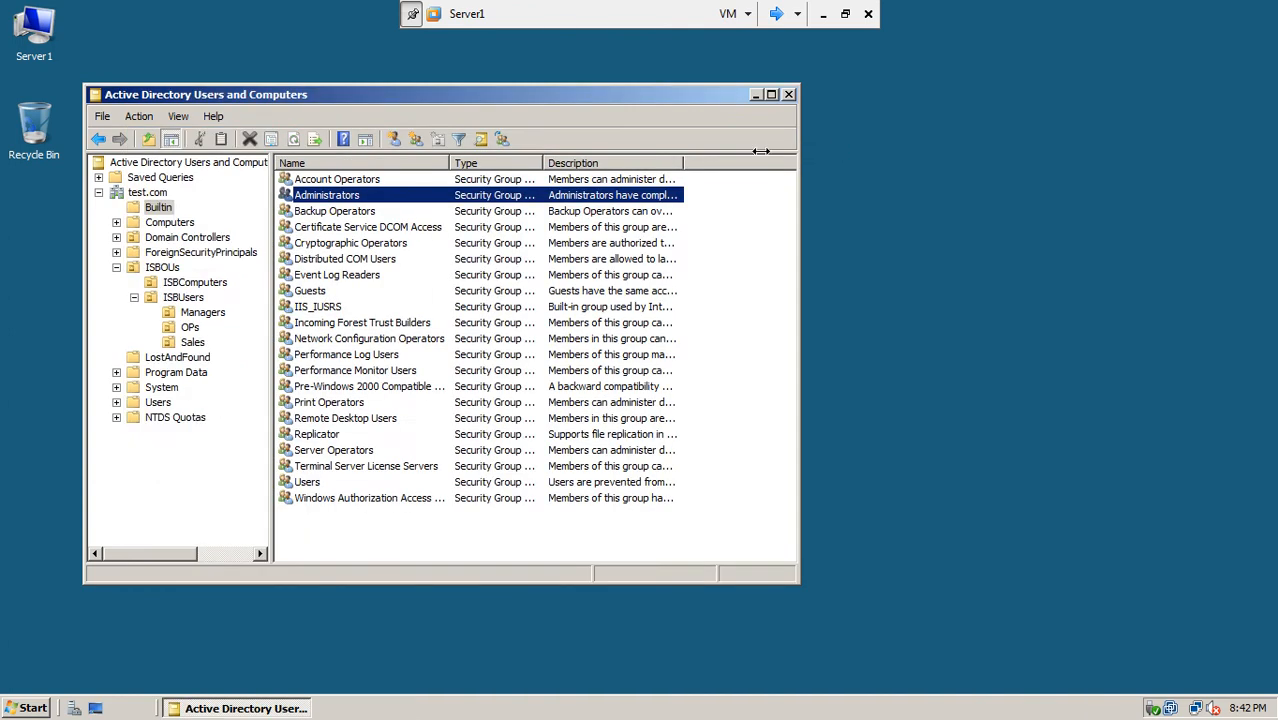
click(168, 207)
double_click(322, 200)
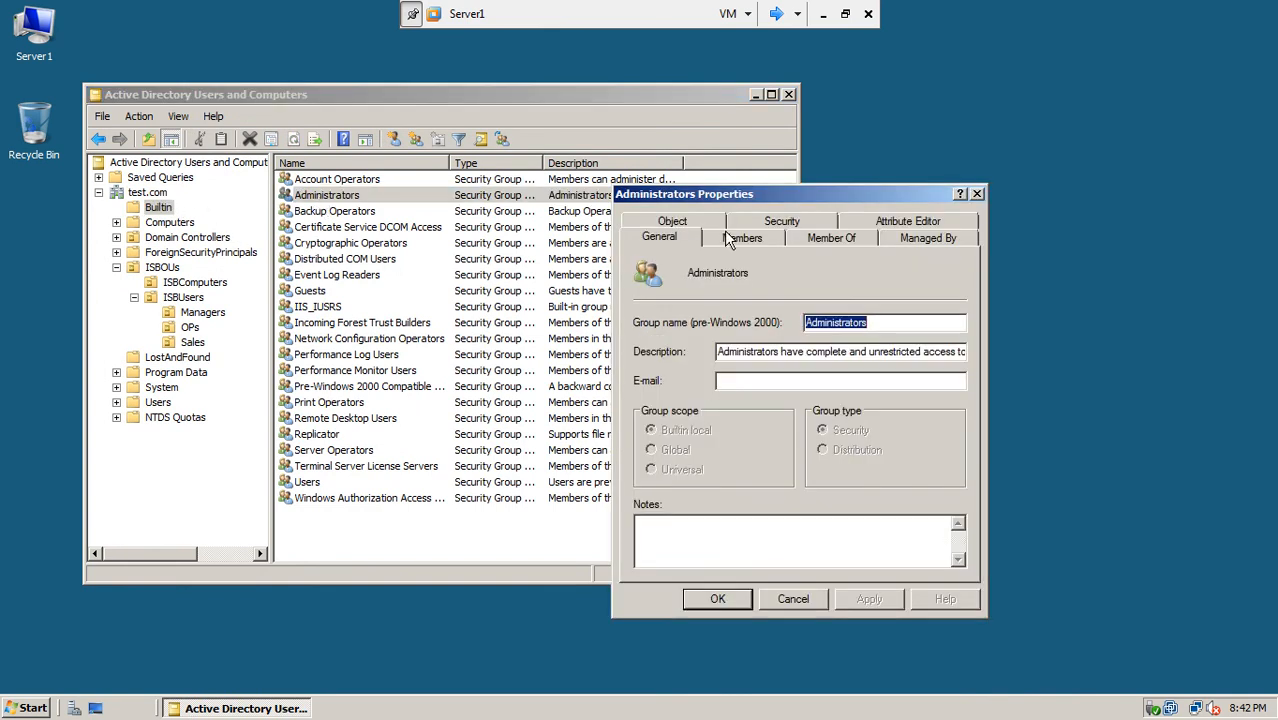
click(730, 242)
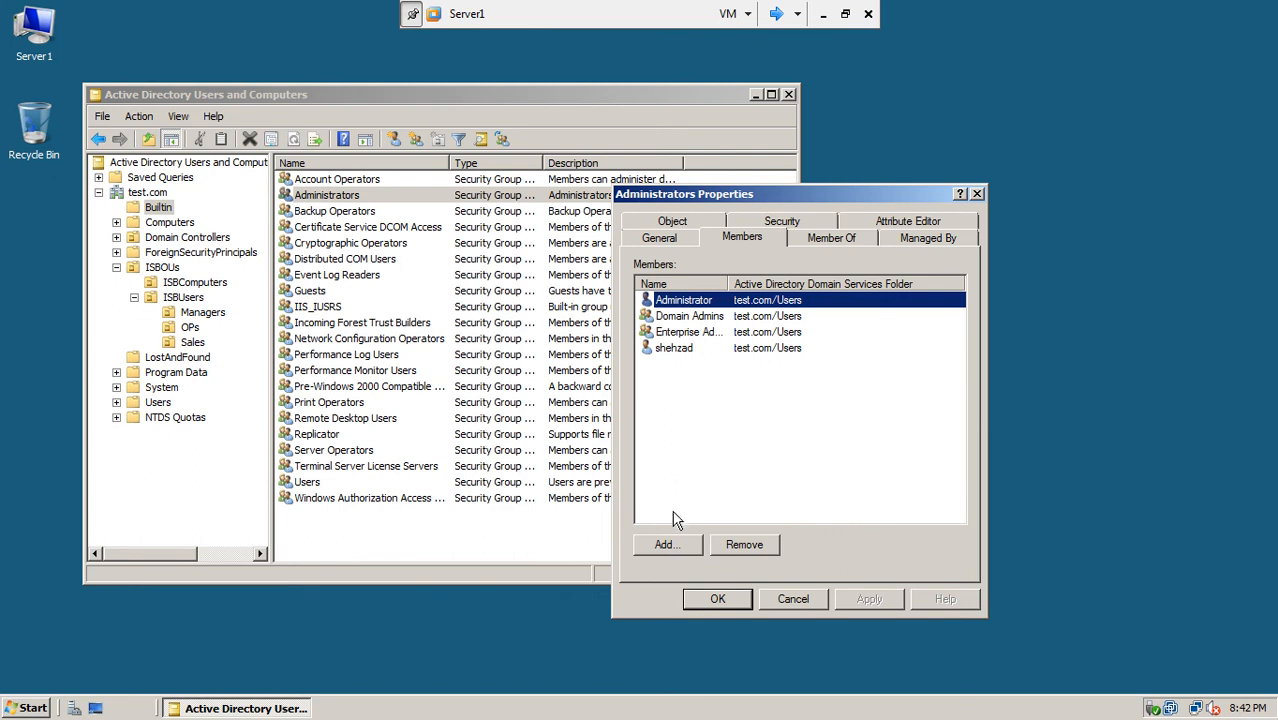
click(665, 546)
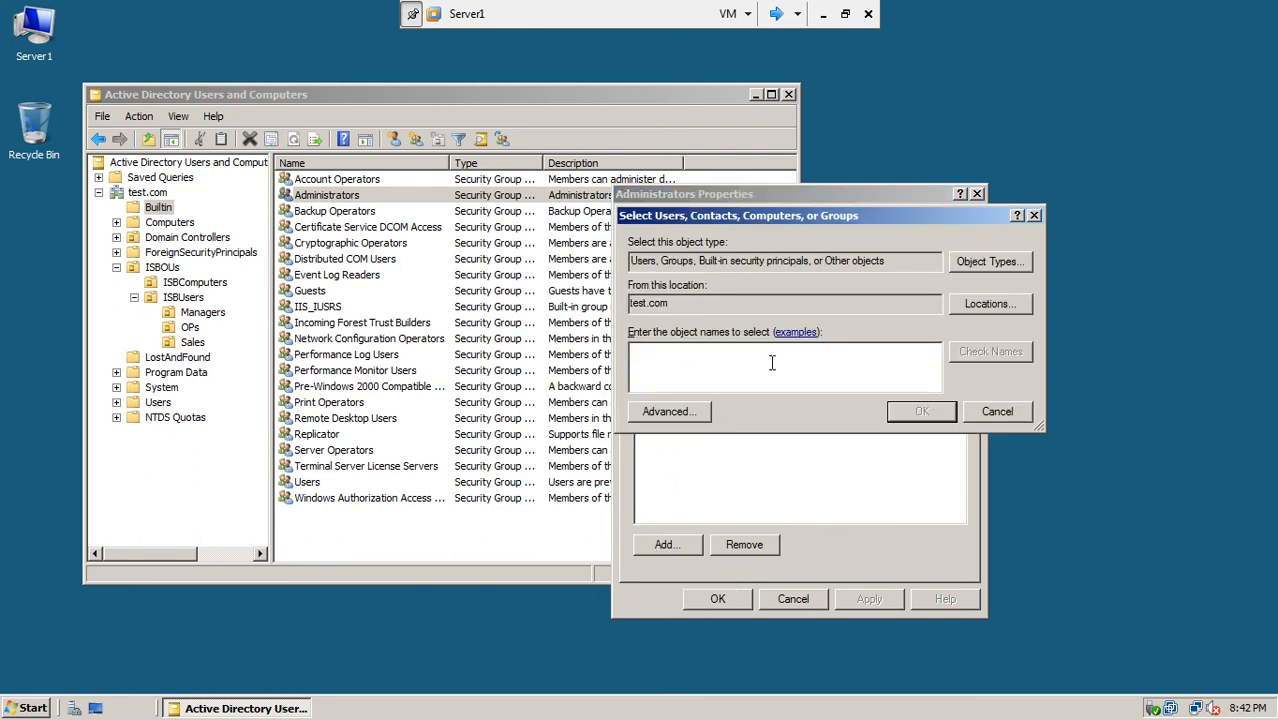
Step: Search lhr.test.com and select the child domain's Administrator account
click(968, 305)
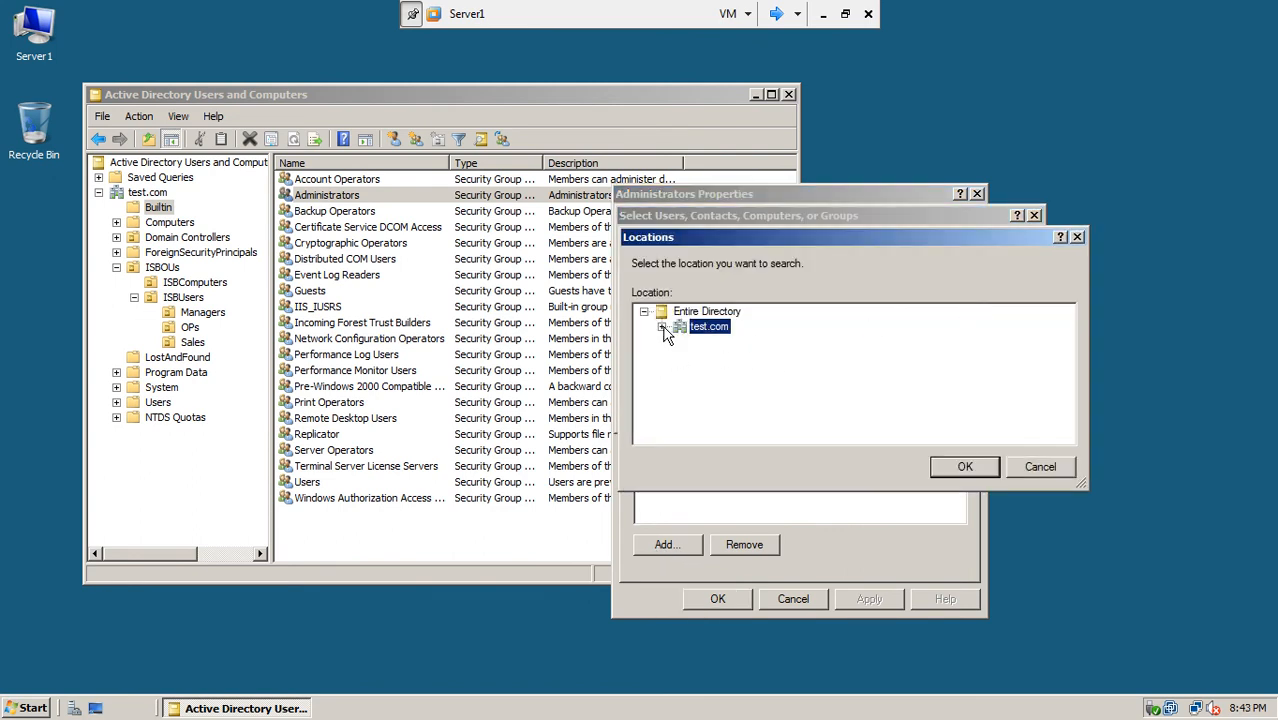
double_click(745, 335)
click(712, 401)
click(943, 470)
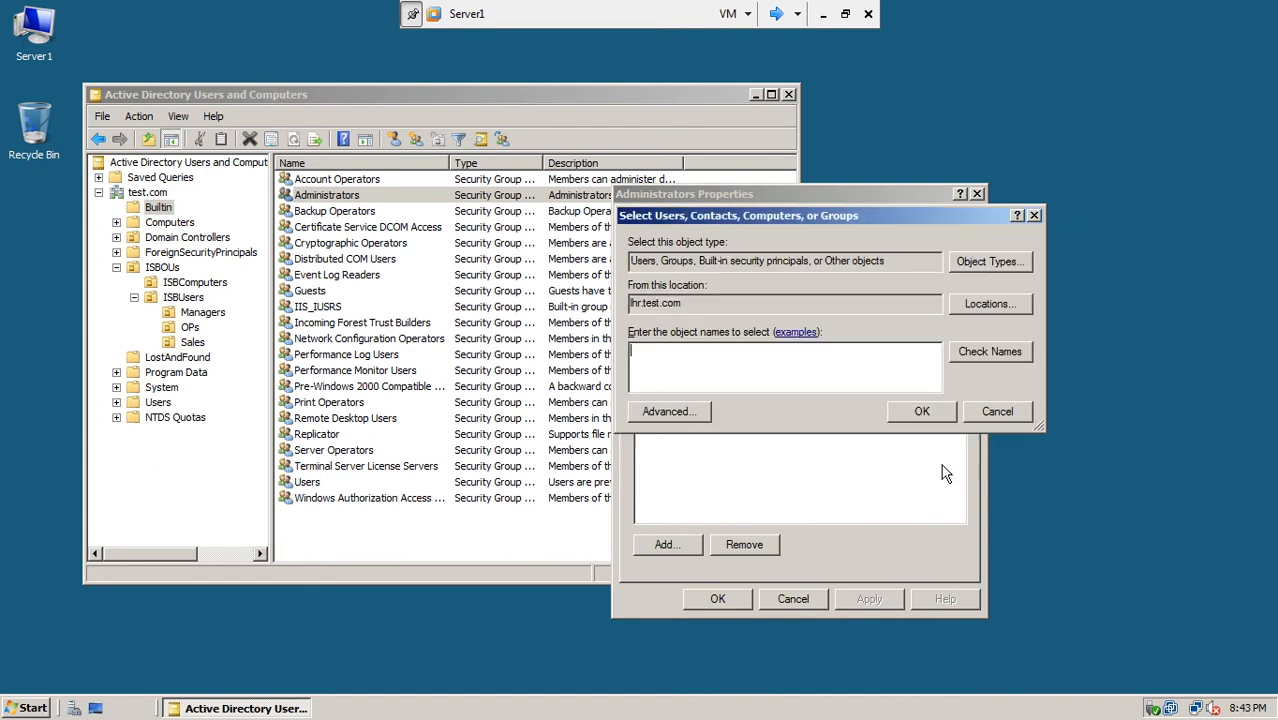
click(706, 413)
click(1081, 326)
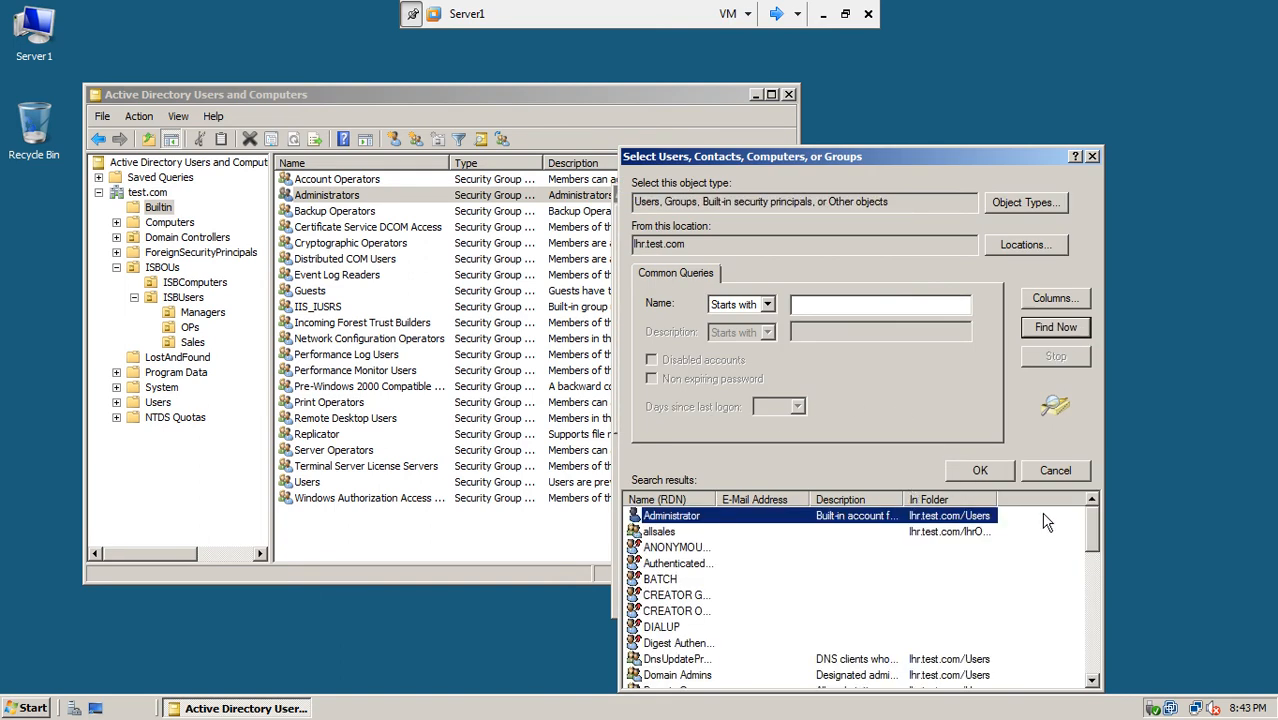
drag(1093, 519, 1097, 553)
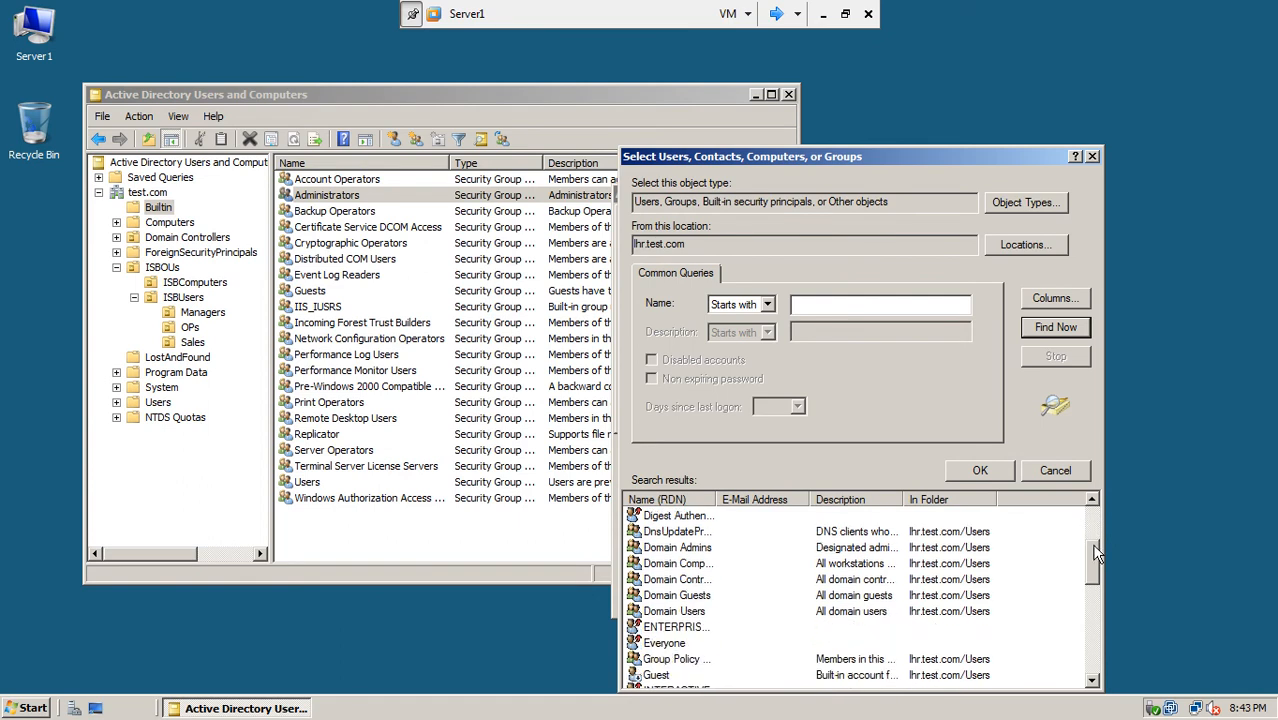
click(698, 548)
drag(713, 503, 820, 503)
drag(1094, 549, 1108, 524)
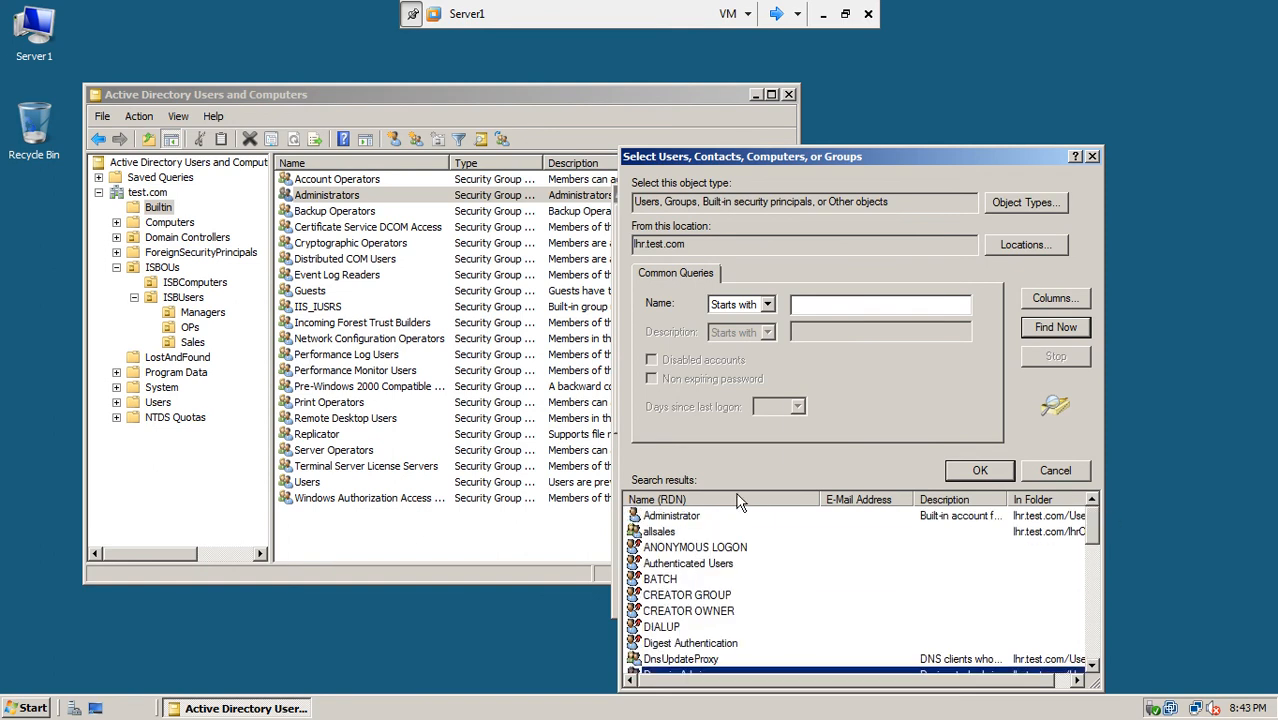
click(700, 520)
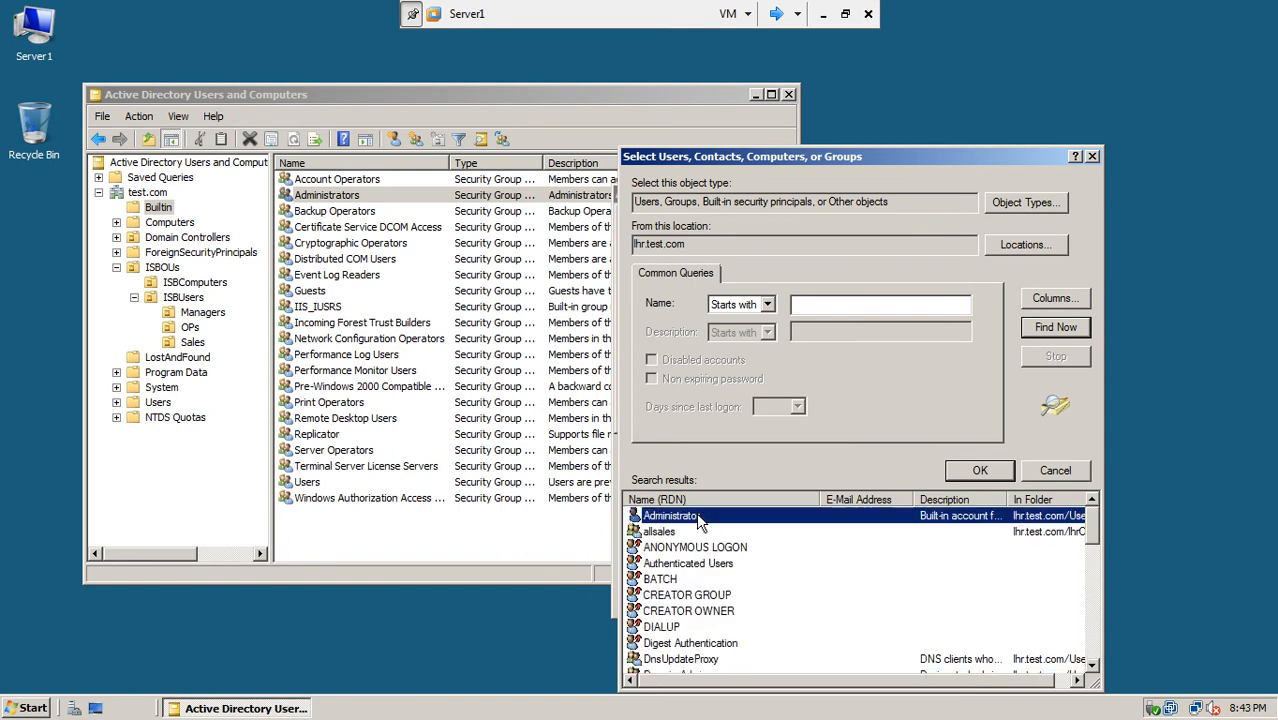
click(956, 474)
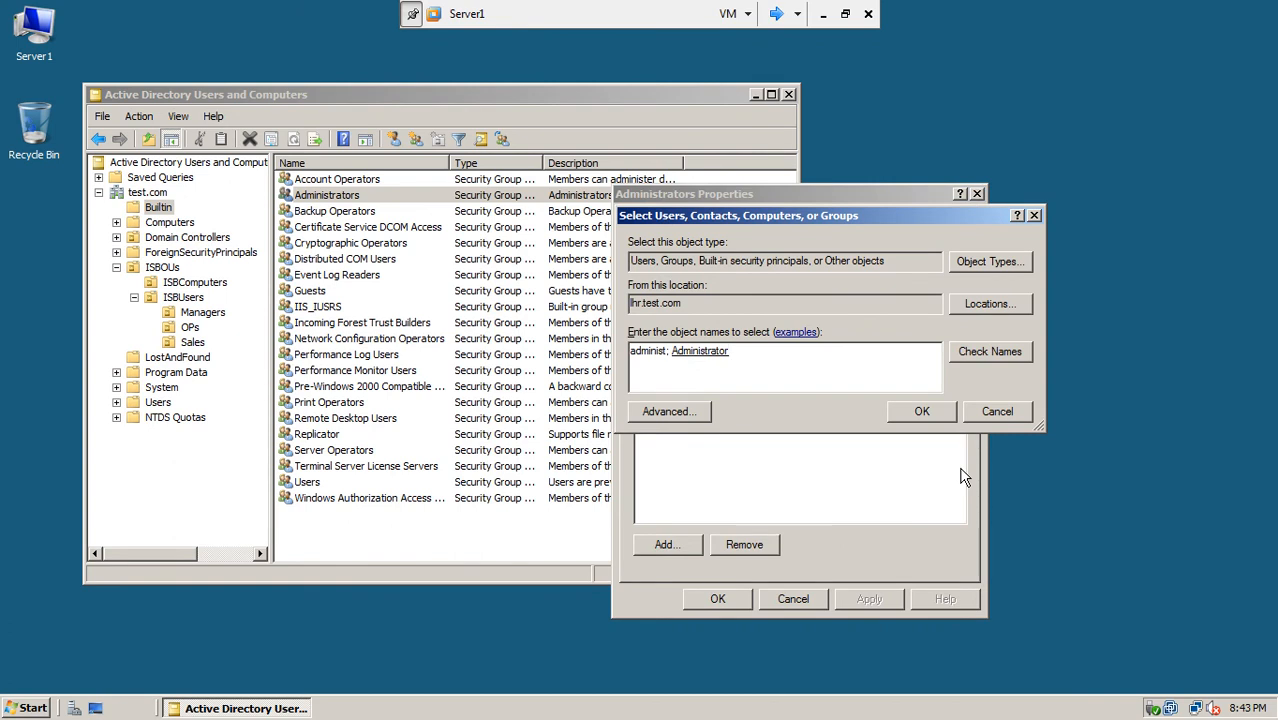
Step: Remove the leftover 'administ;' text, save the Administrators membership, then show the Sales OU
drag(669, 348, 583, 365)
key(Delete)
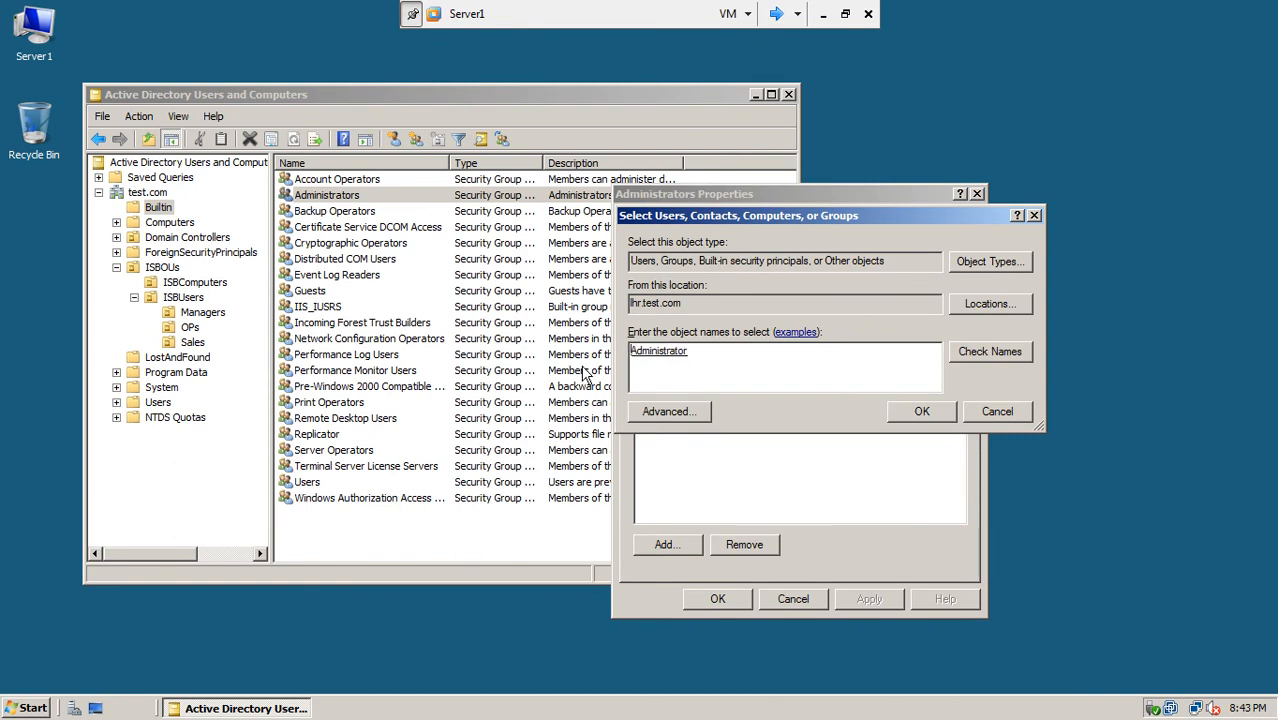
click(905, 418)
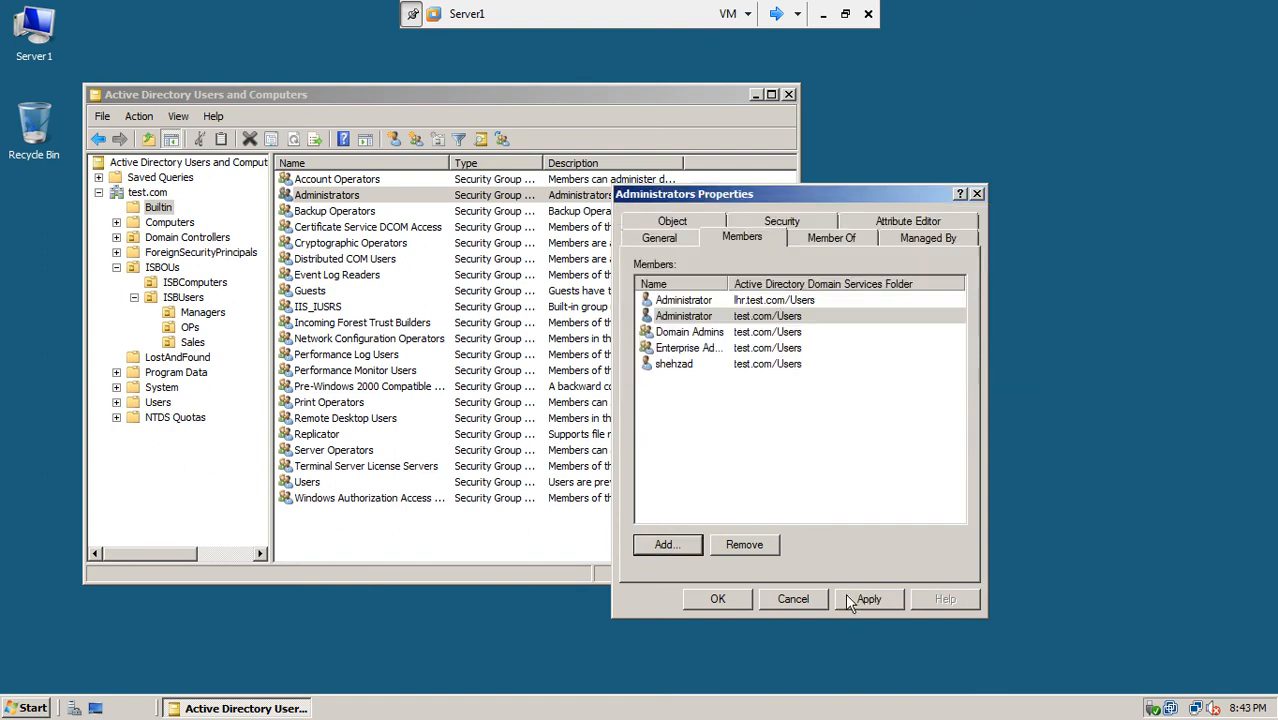
click(848, 598)
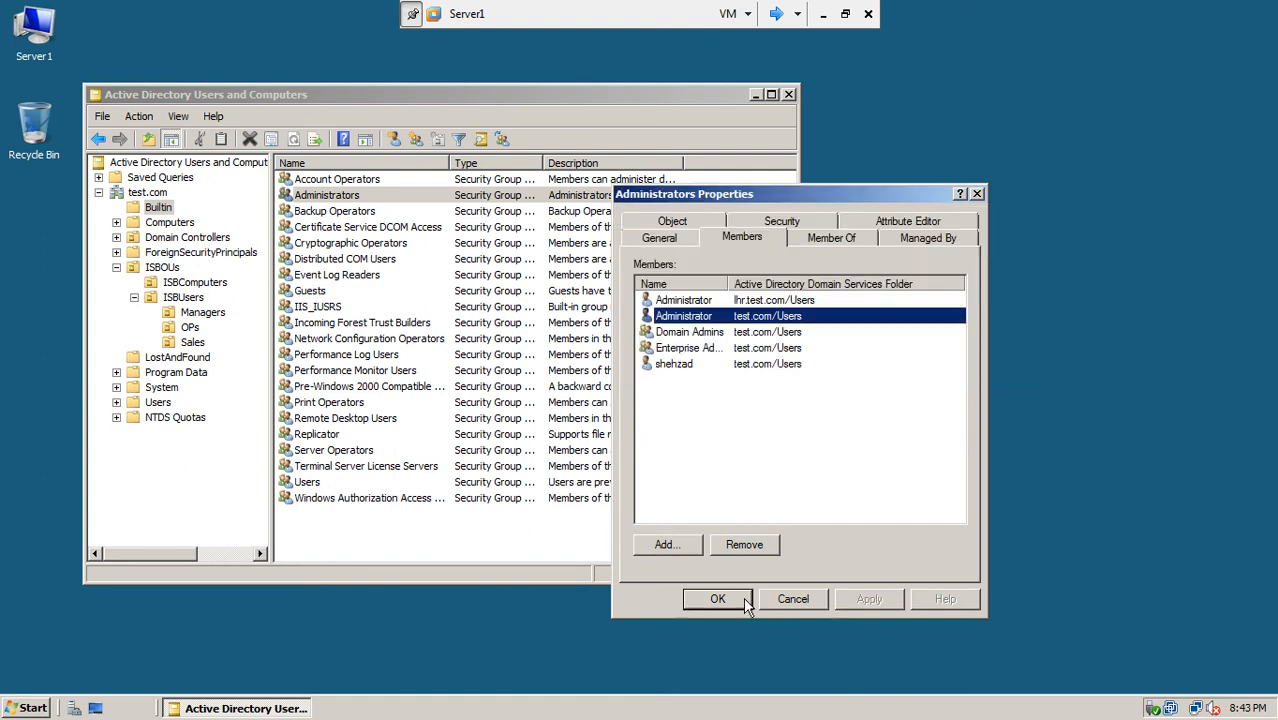
click(767, 304)
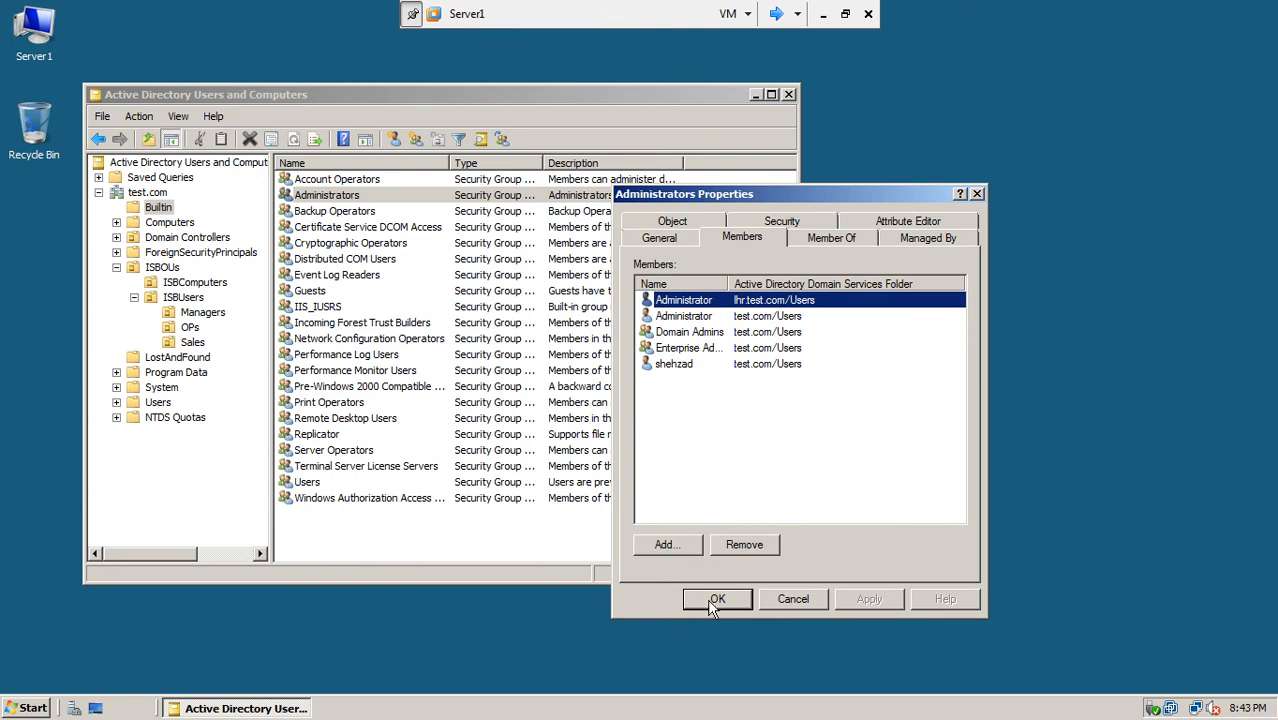
click(714, 600)
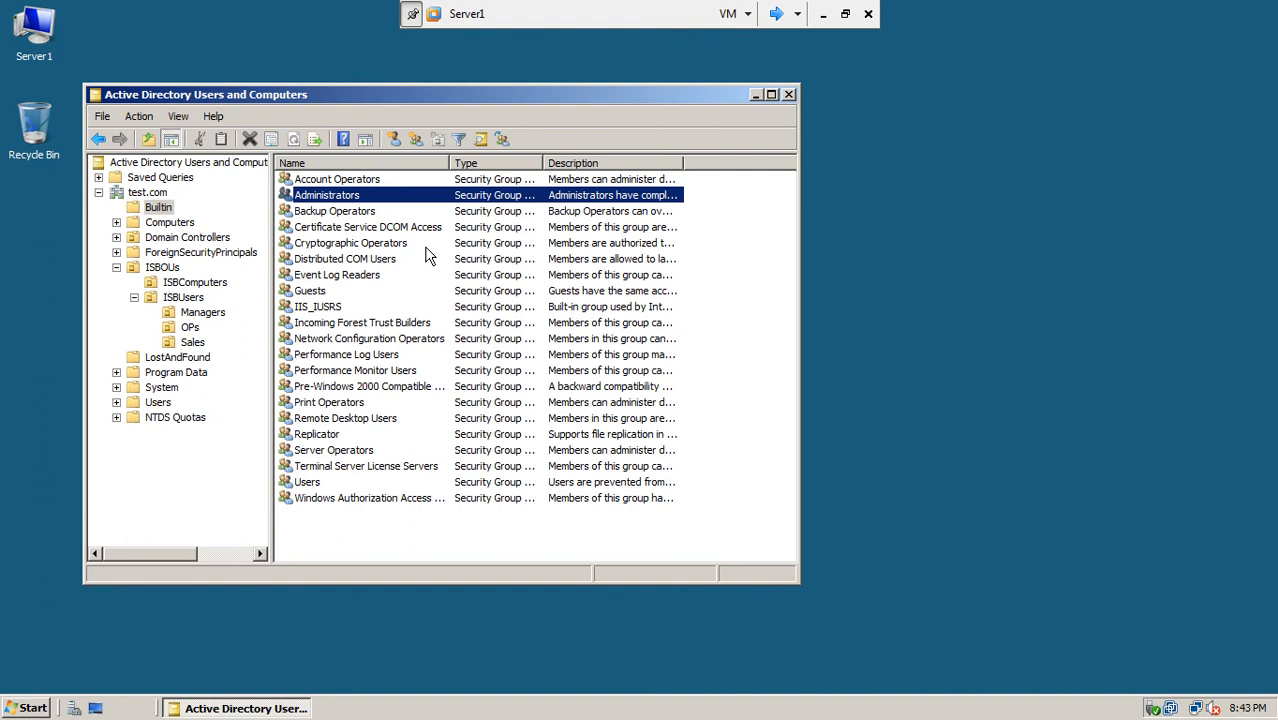
click(192, 343)
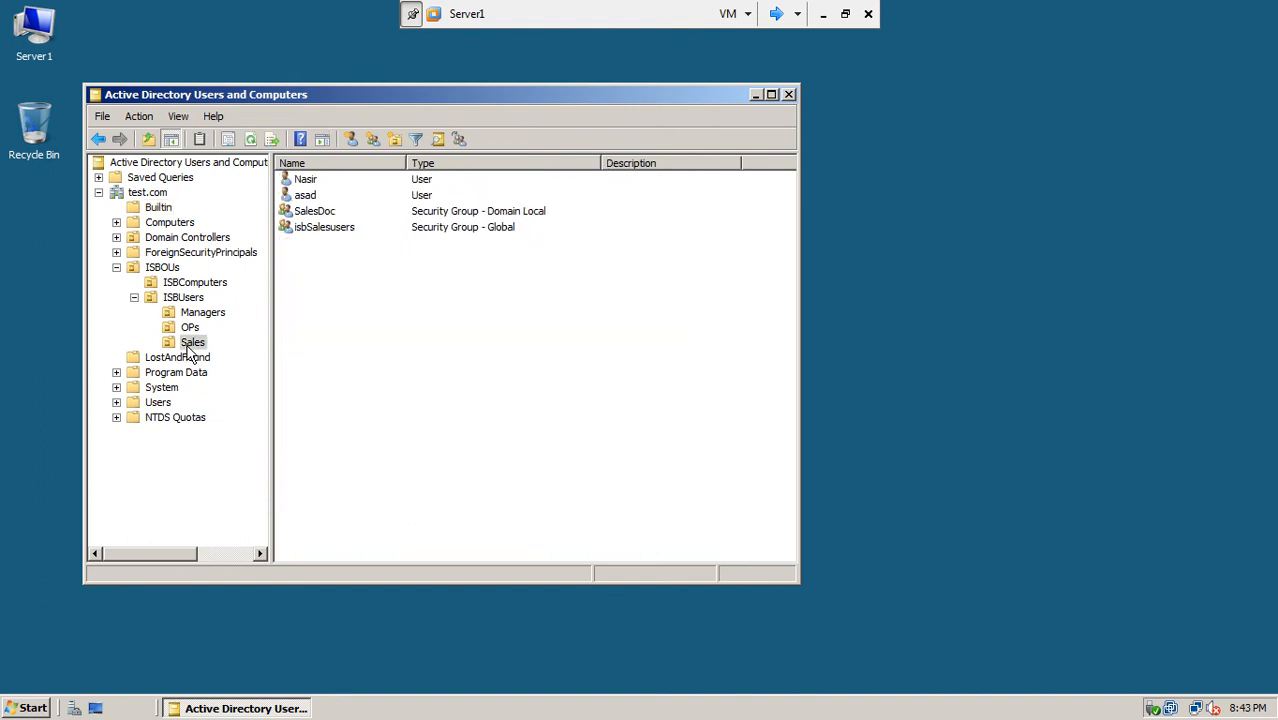
Step: Add allsales from lhr.test.com to the SalesDoc group's members and save
click(322, 215)
double_click(320, 215)
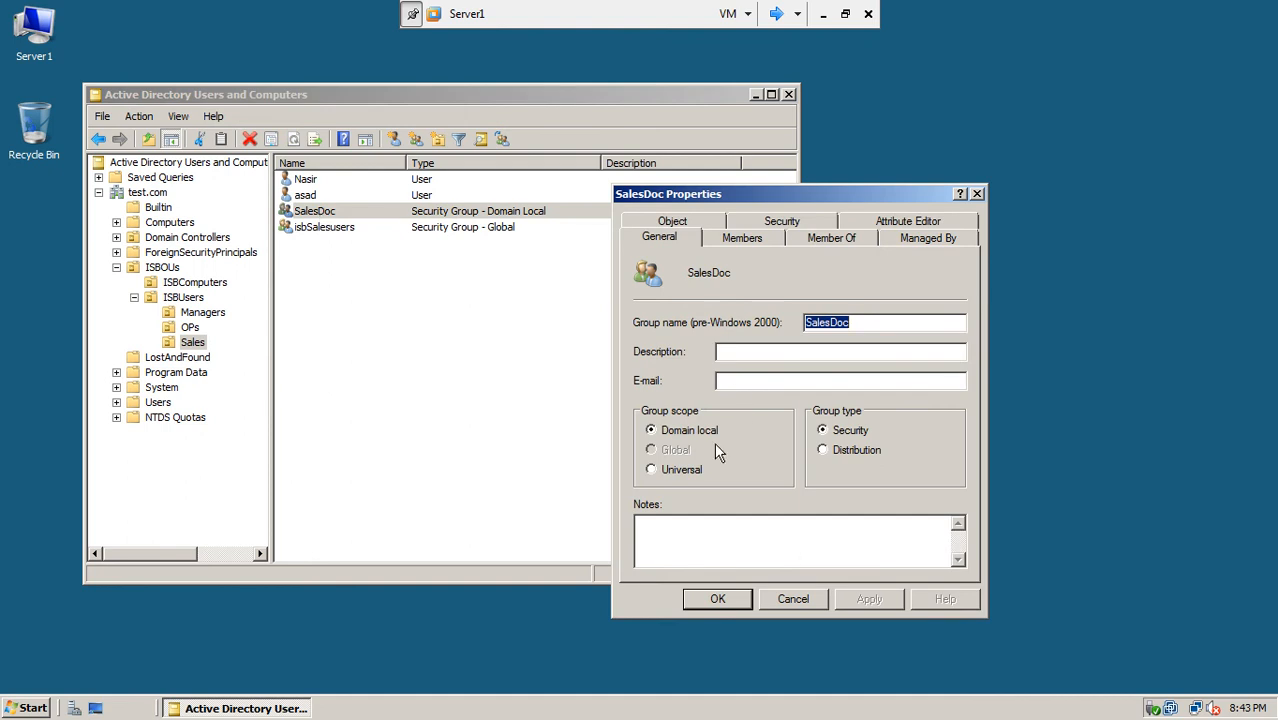
click(743, 238)
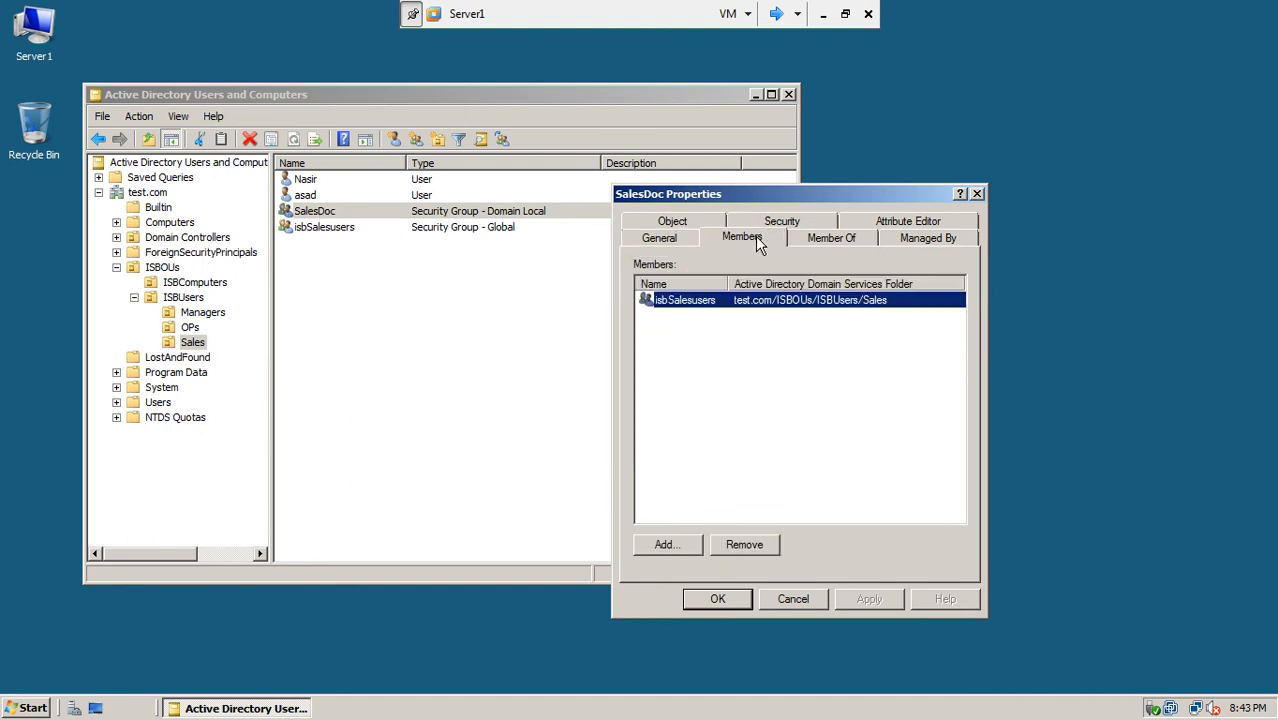
click(670, 545)
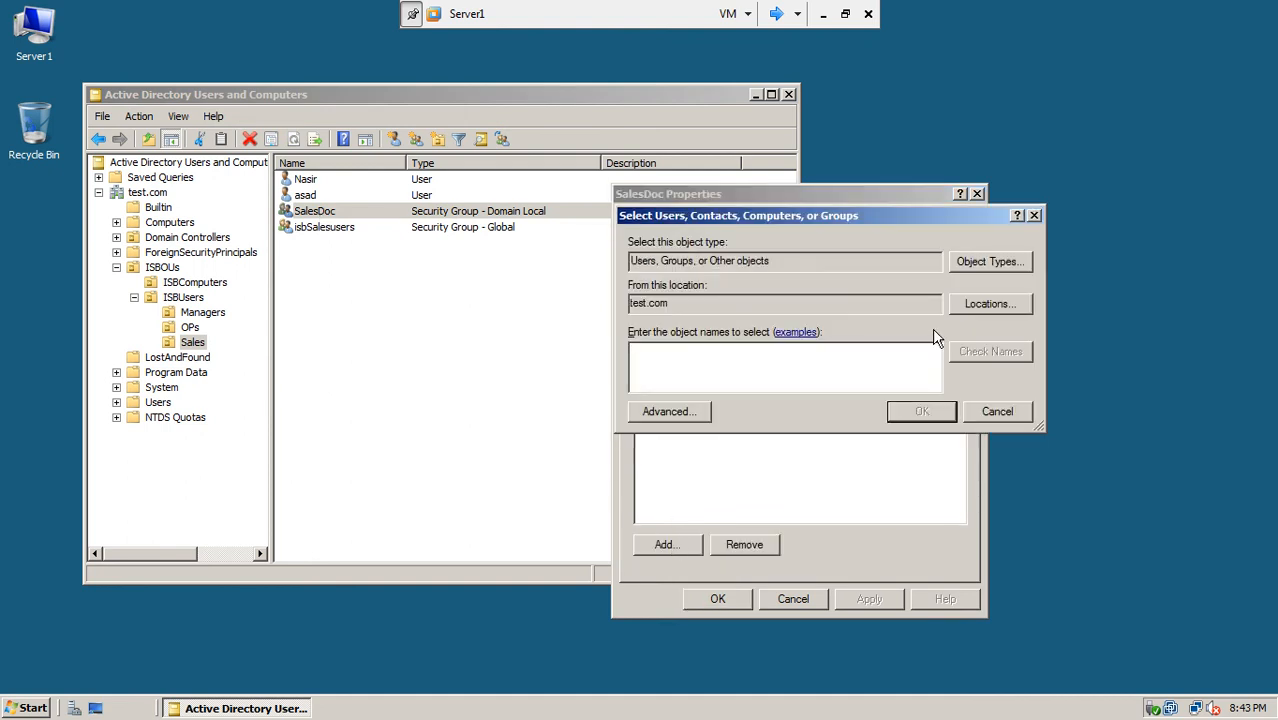
click(989, 305)
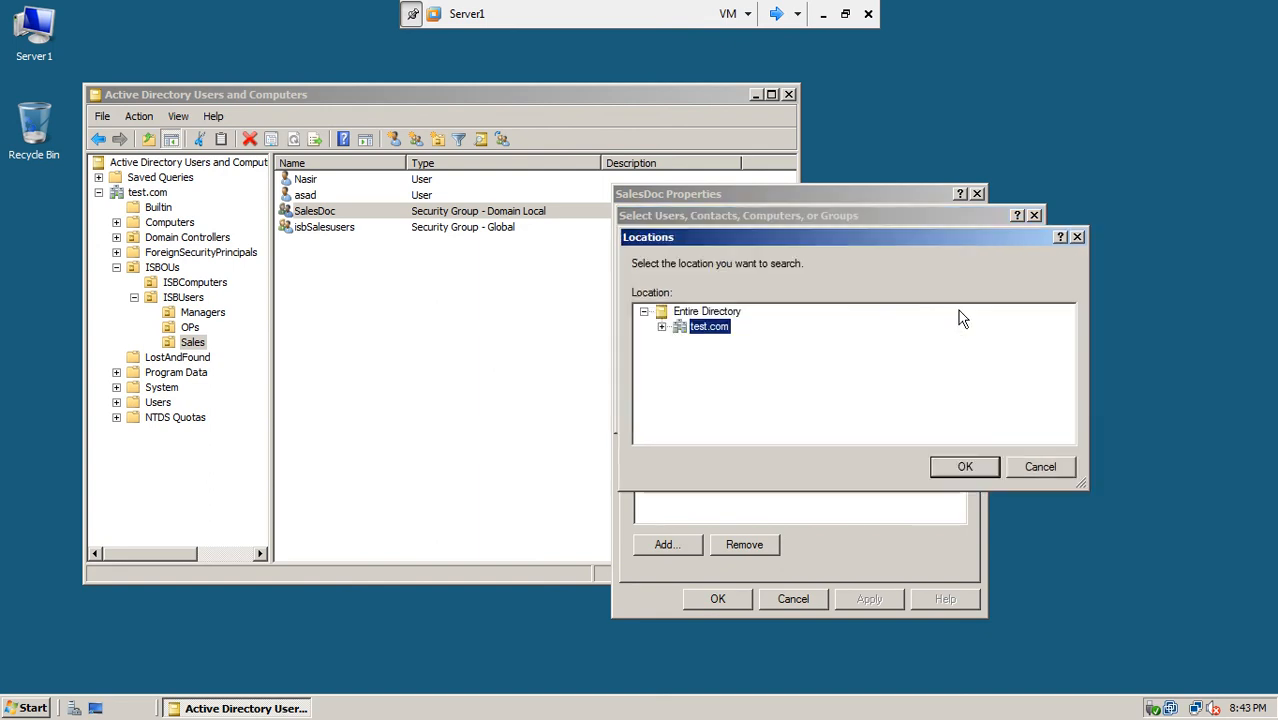
click(661, 335)
click(720, 403)
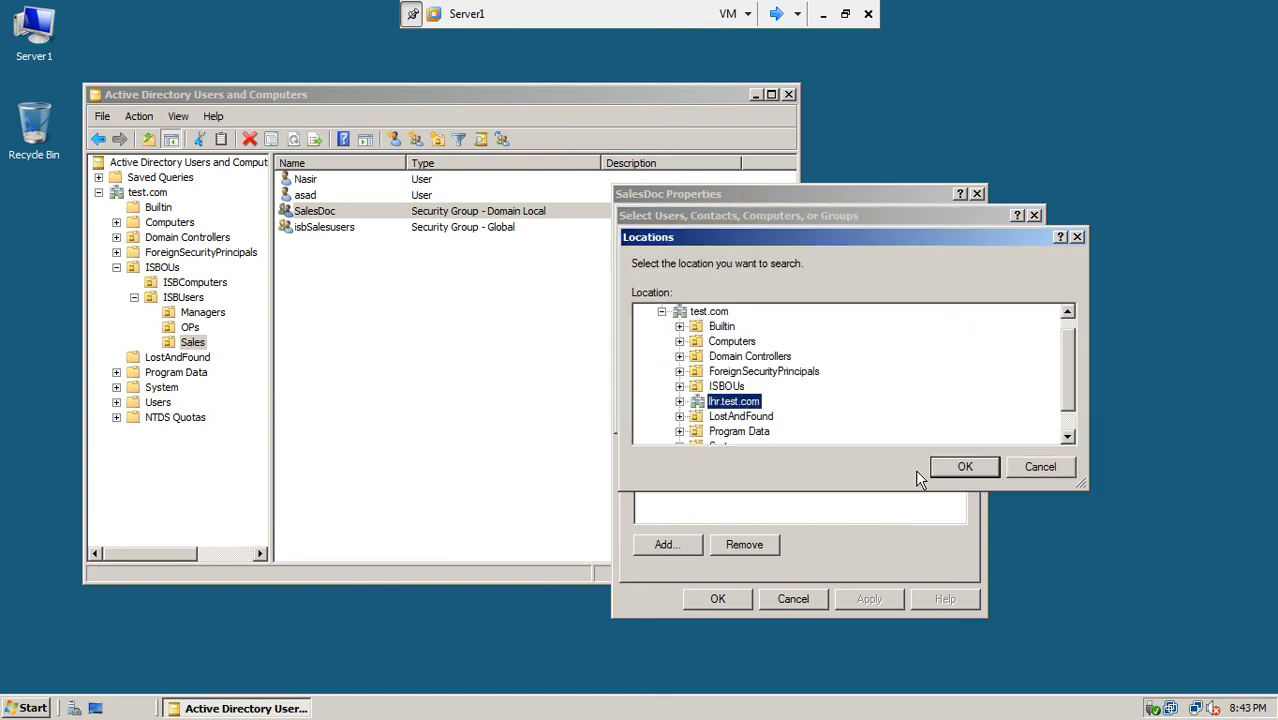
click(960, 468)
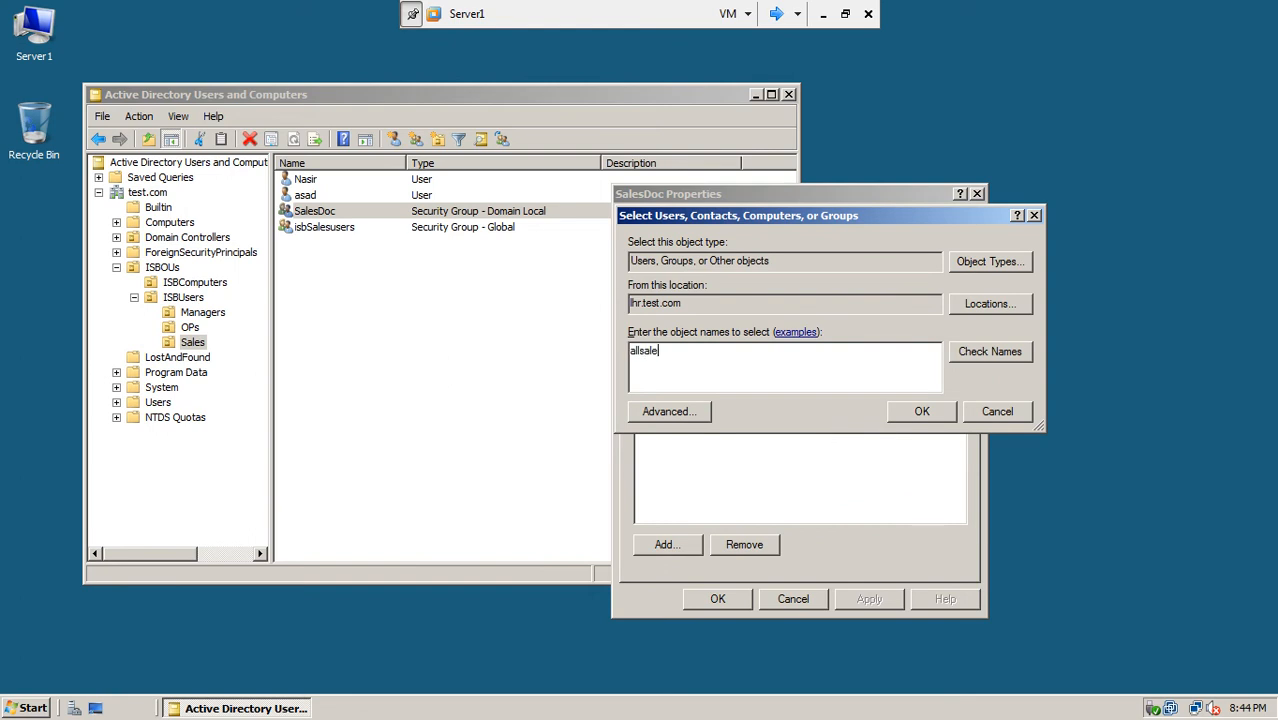
click(1021, 351)
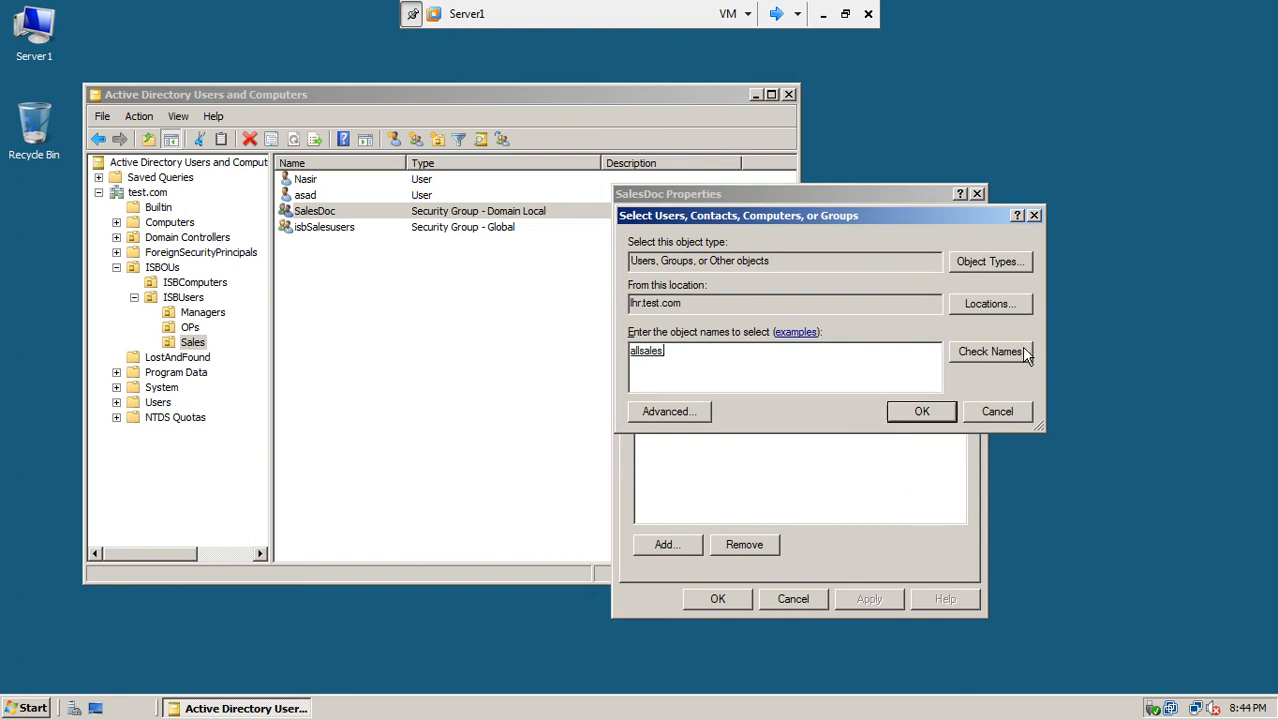
click(921, 411)
click(852, 606)
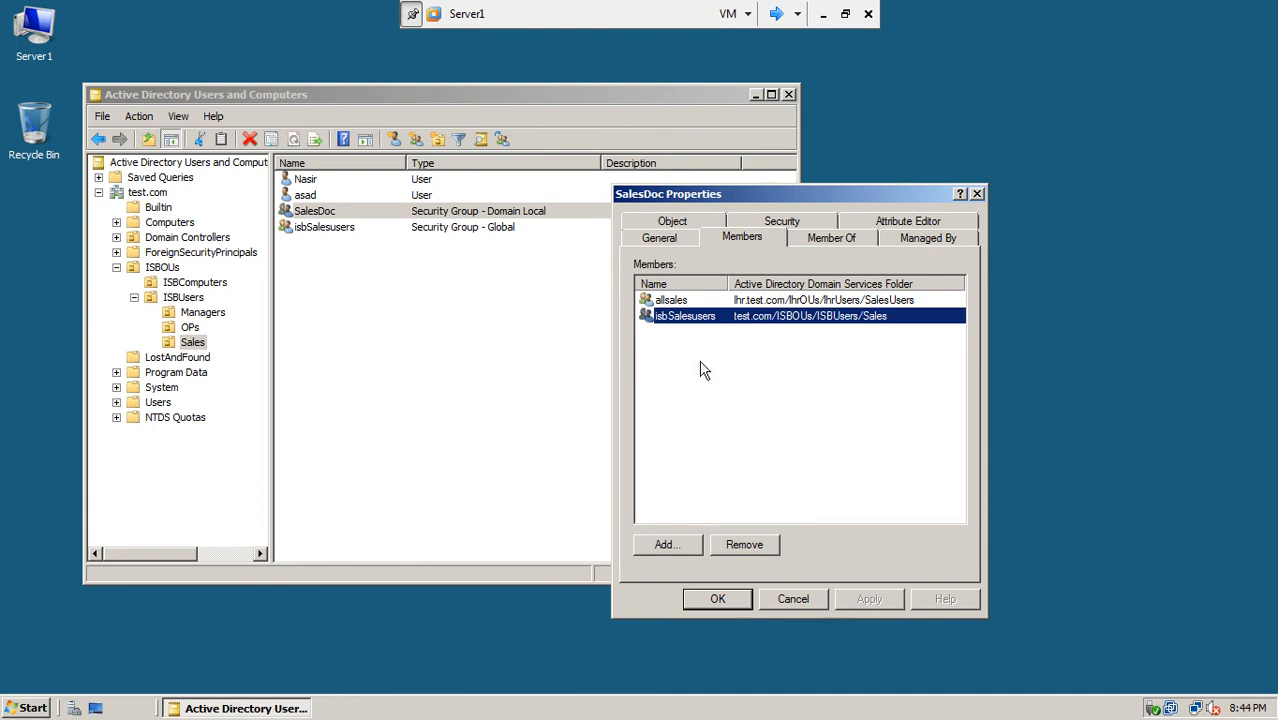
click(718, 598)
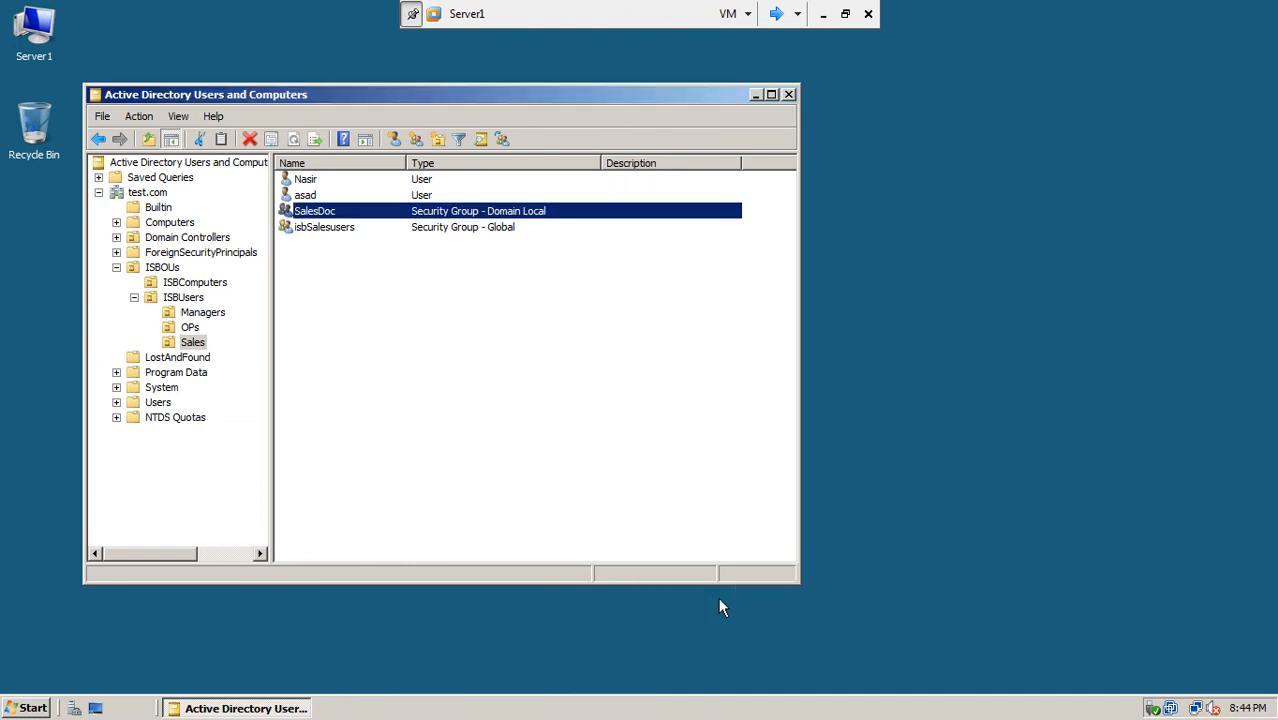
Step: Reopen SalesDoc to verify allsales and isbSalesusers, then refresh the Sales OU
click(371, 333)
double_click(309, 212)
click(722, 238)
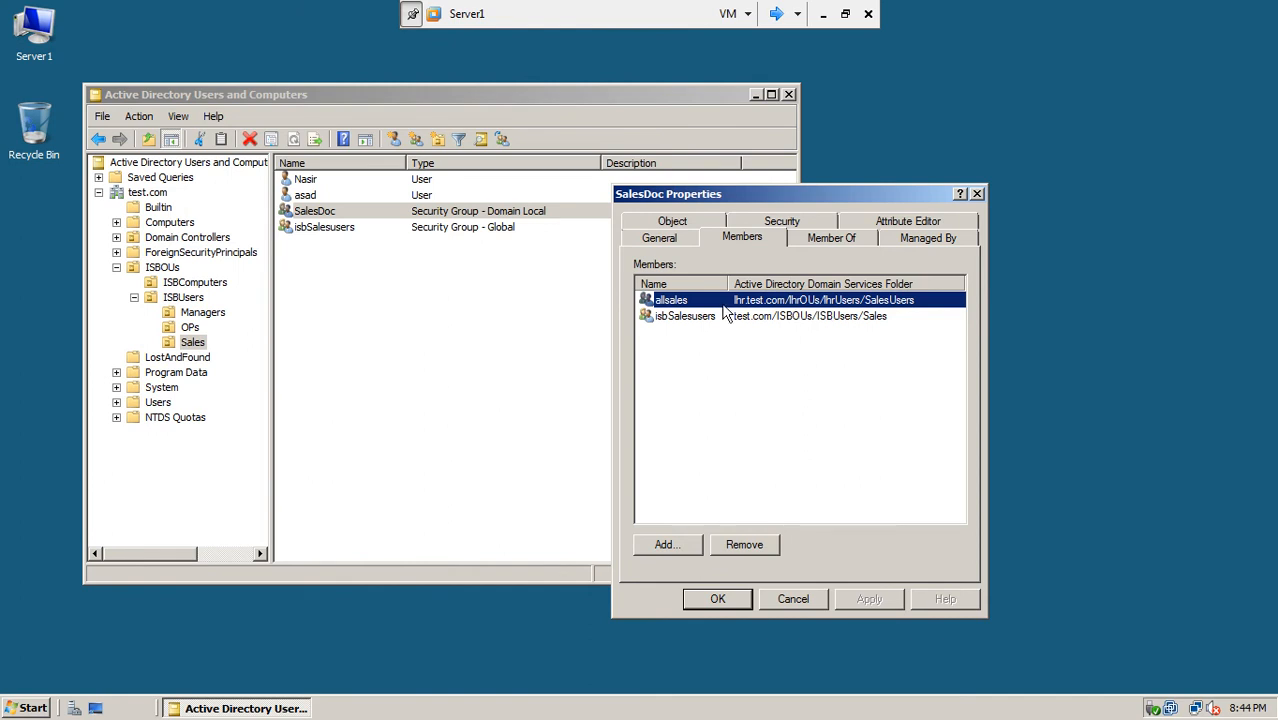
click(714, 592)
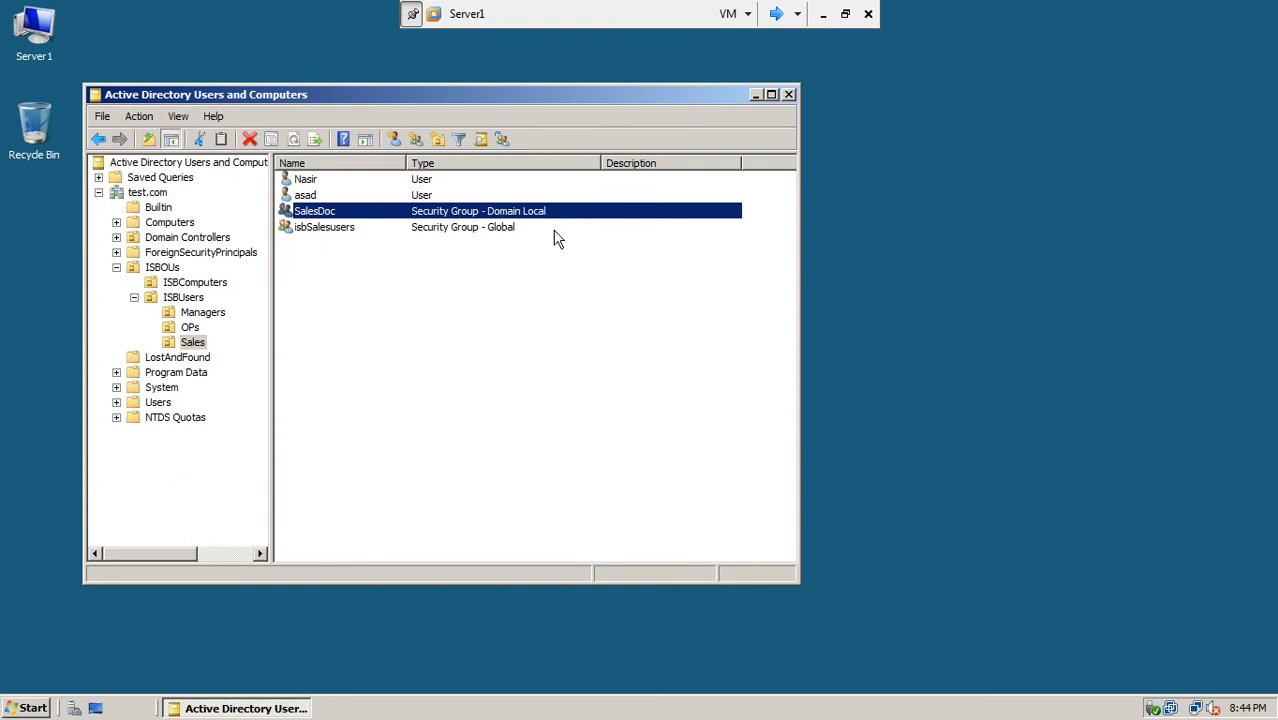
right_click(417, 336)
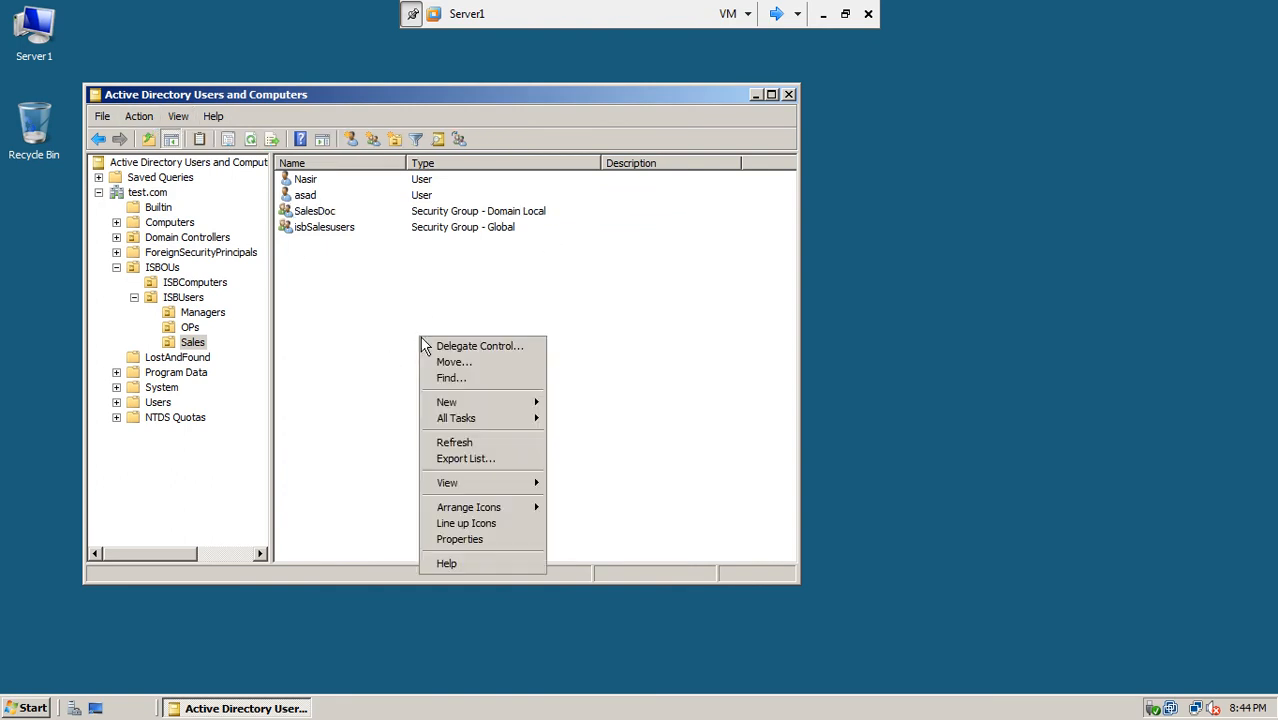
click(456, 437)
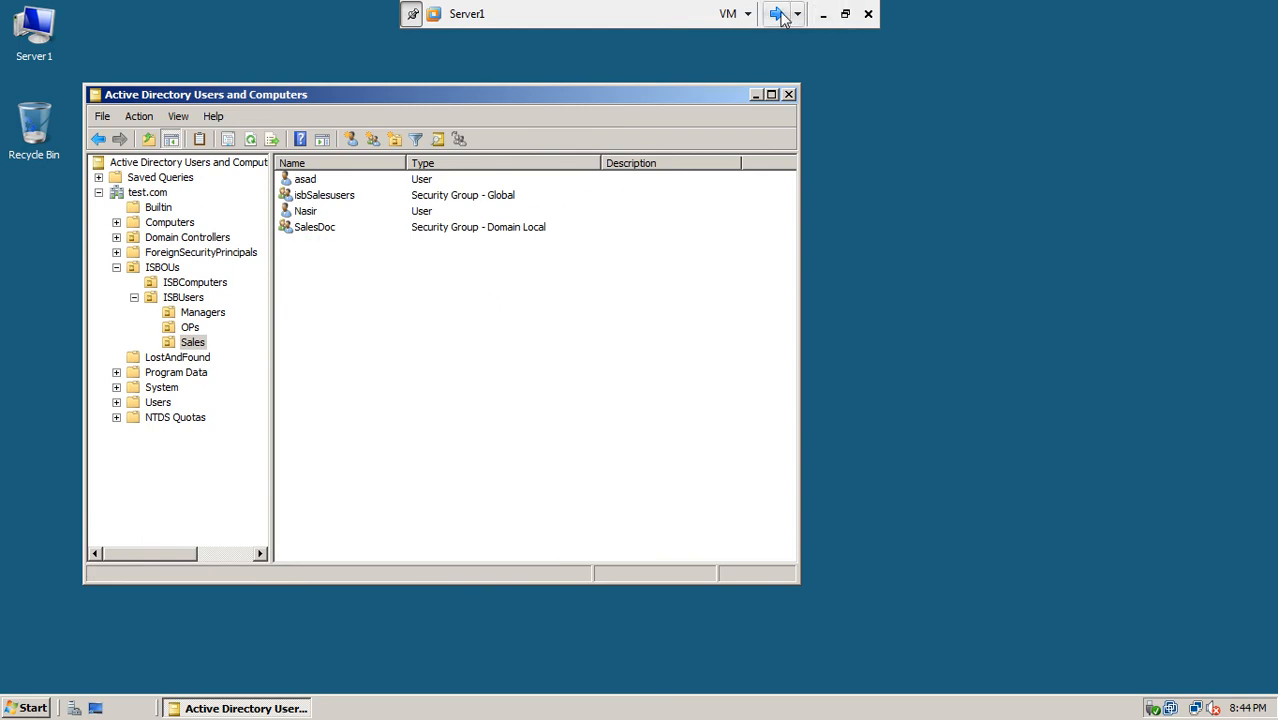
Step: Set win7-5's network adapter to Custom VMnet0
click(845, 14)
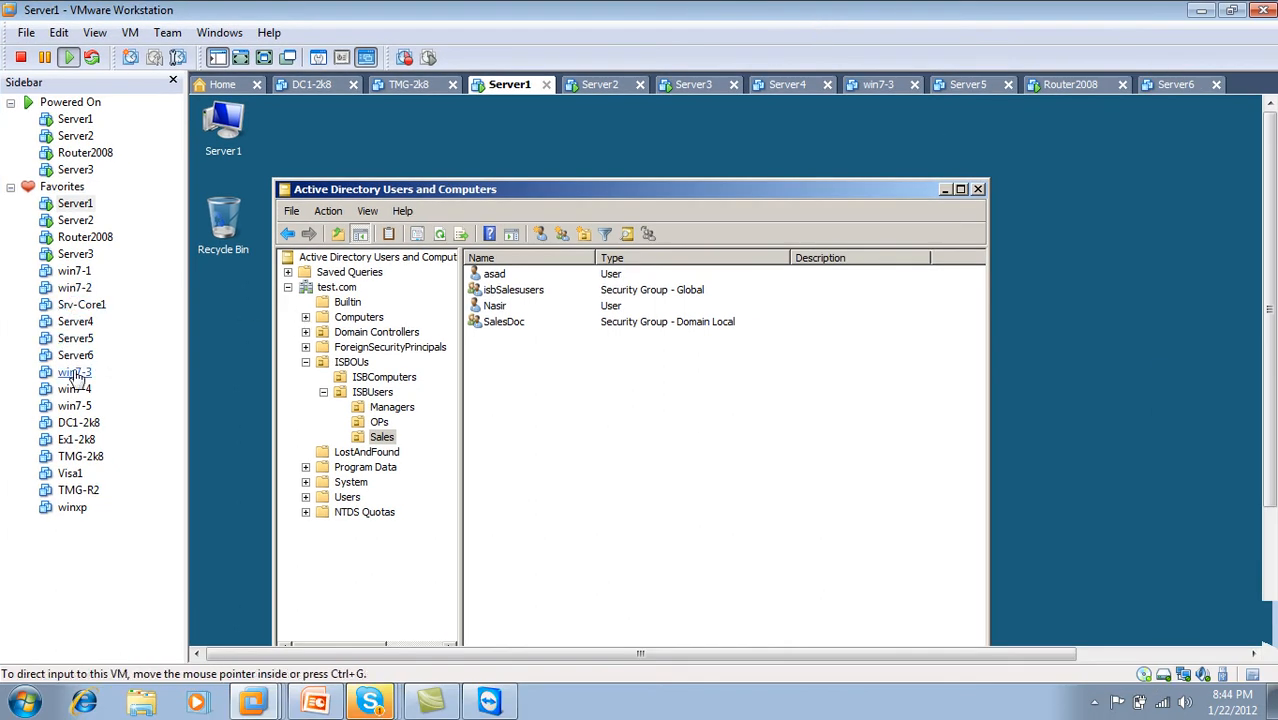
click(75, 373)
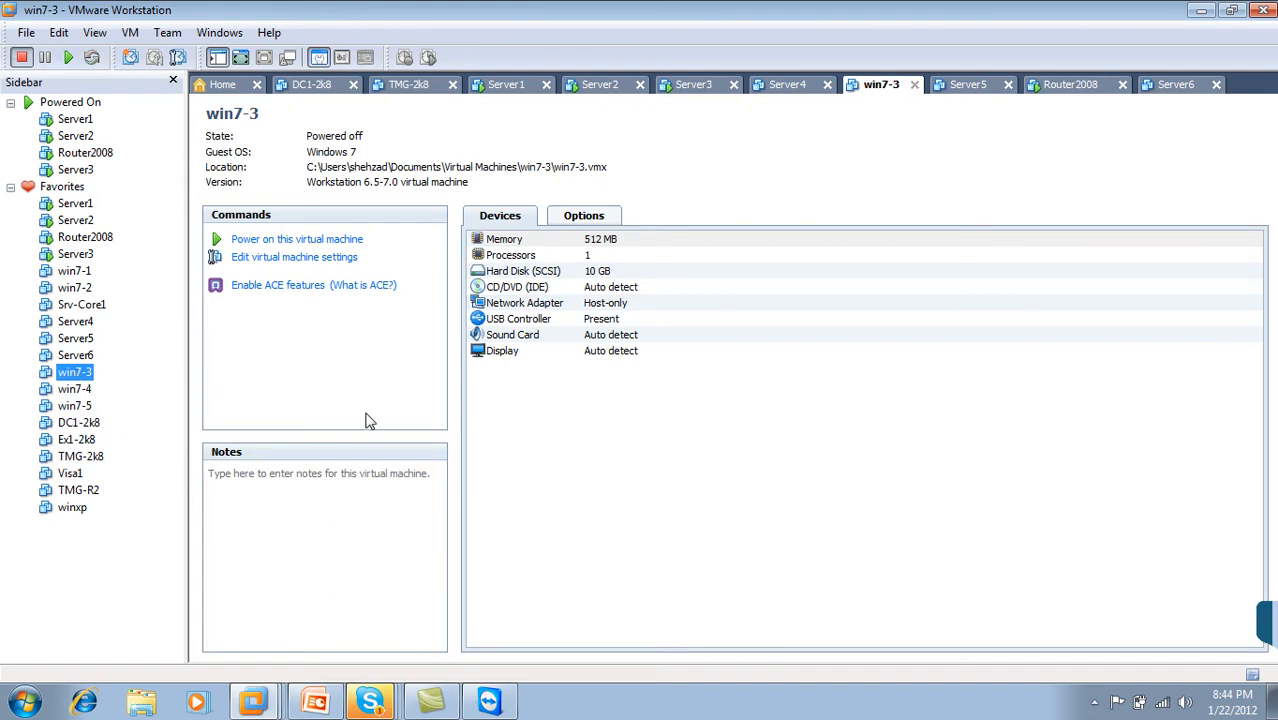
click(80, 407)
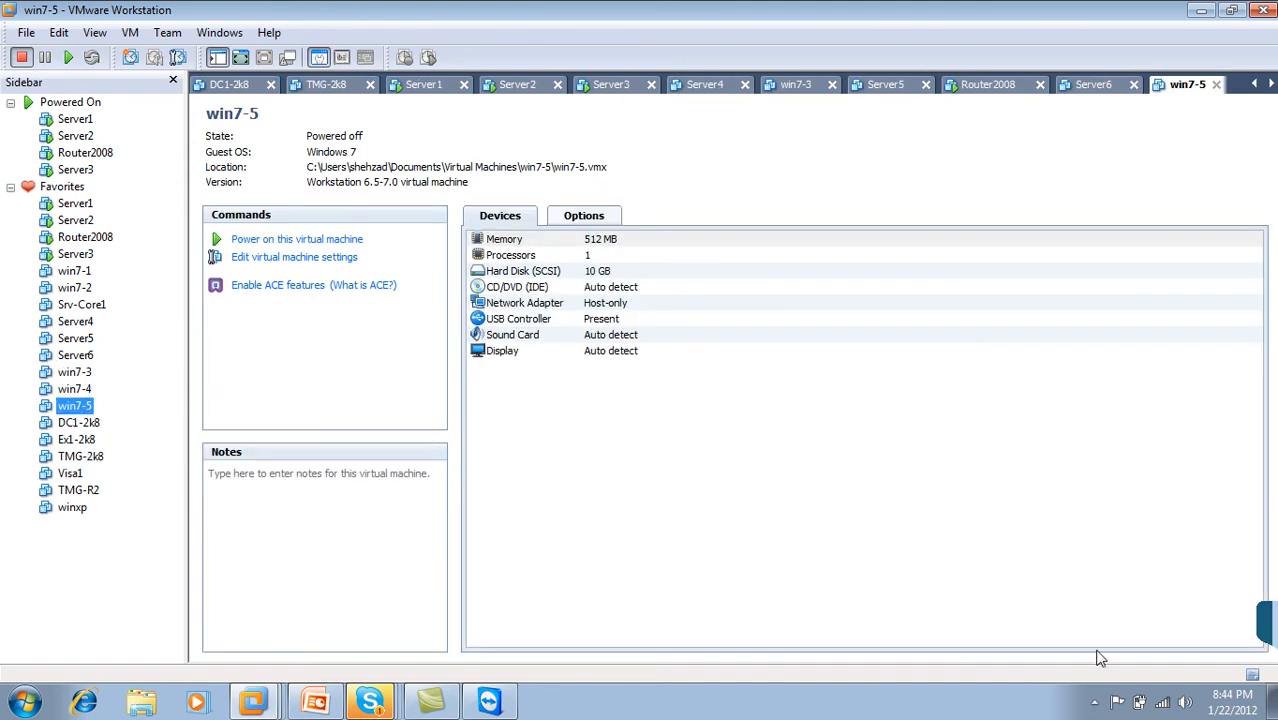
click(503, 306)
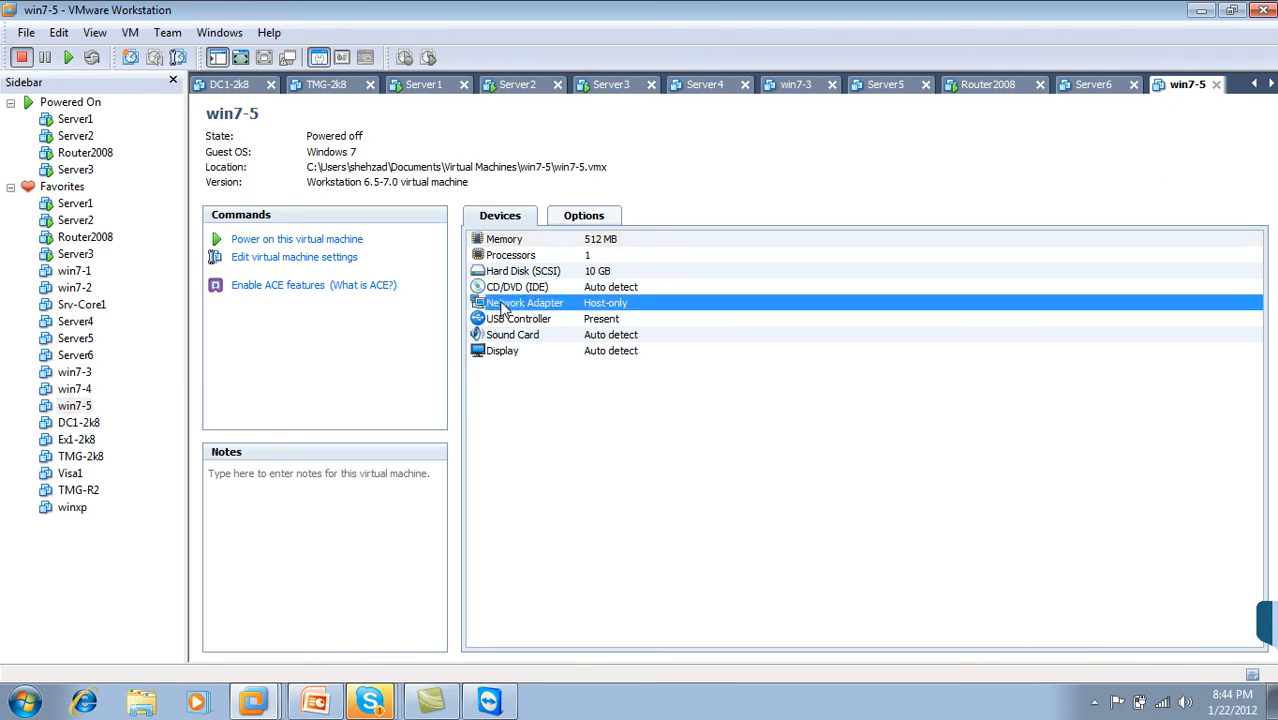
double_click(503, 306)
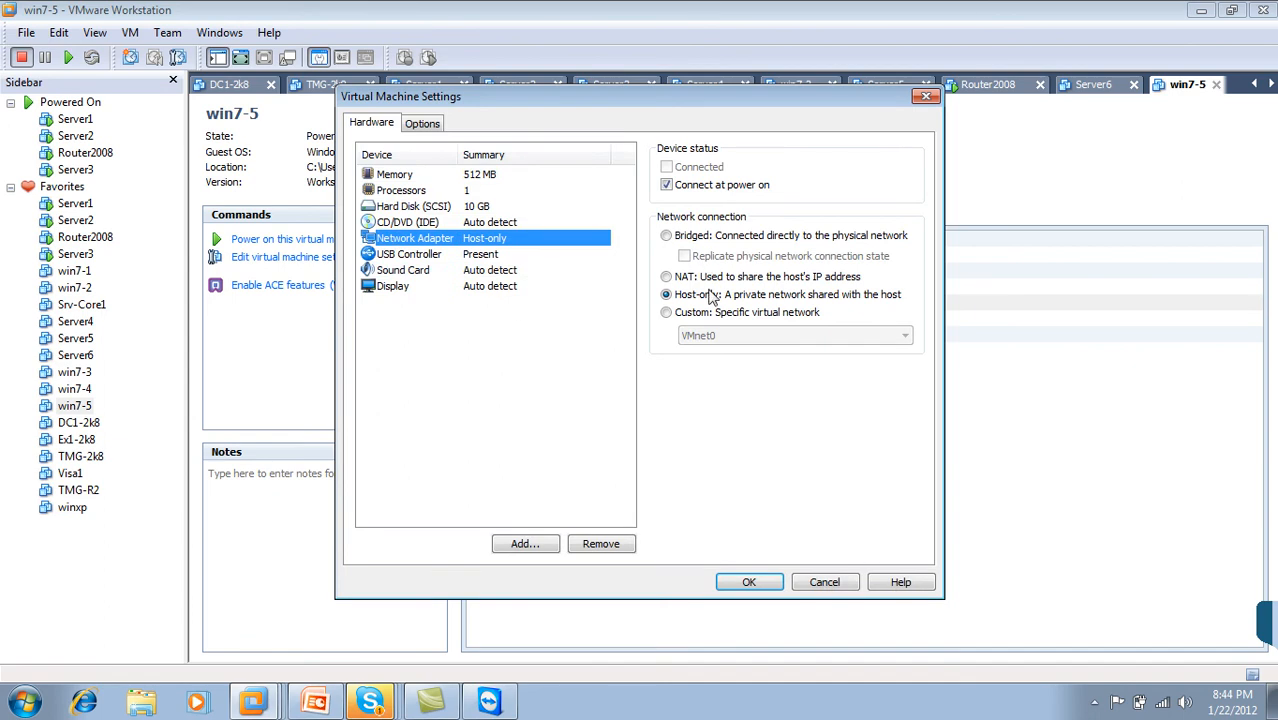
click(688, 315)
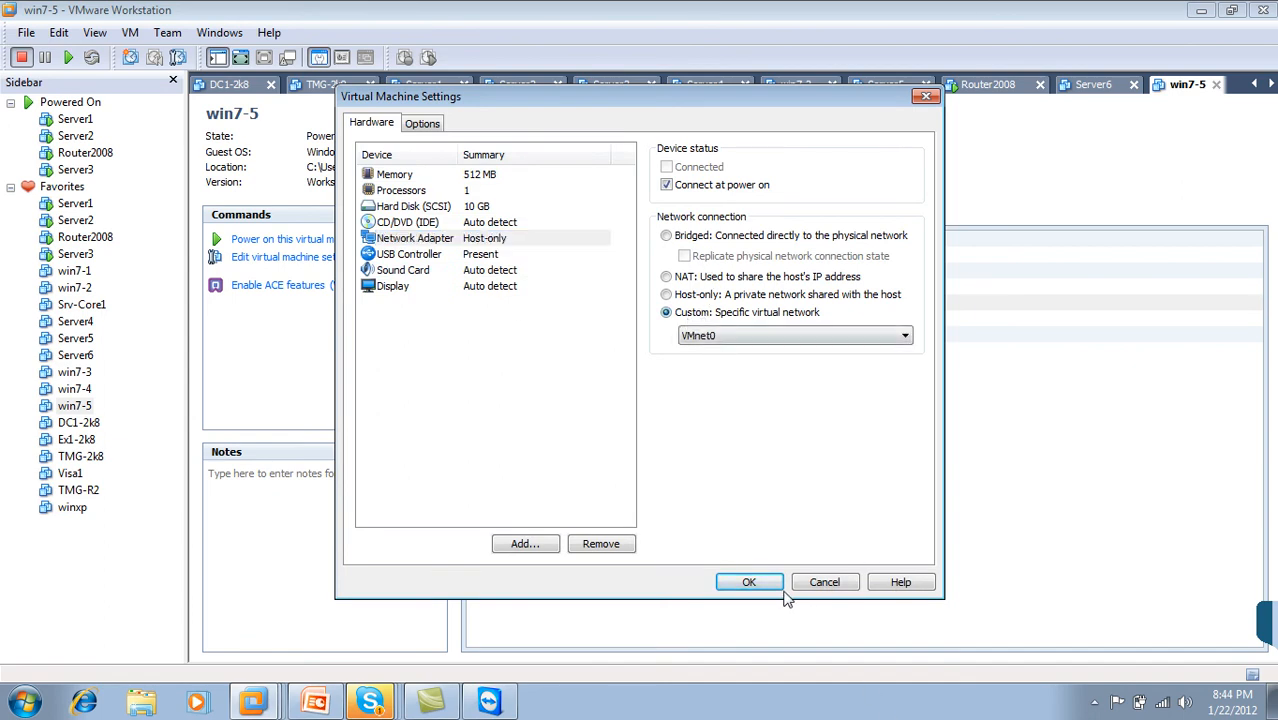
click(749, 583)
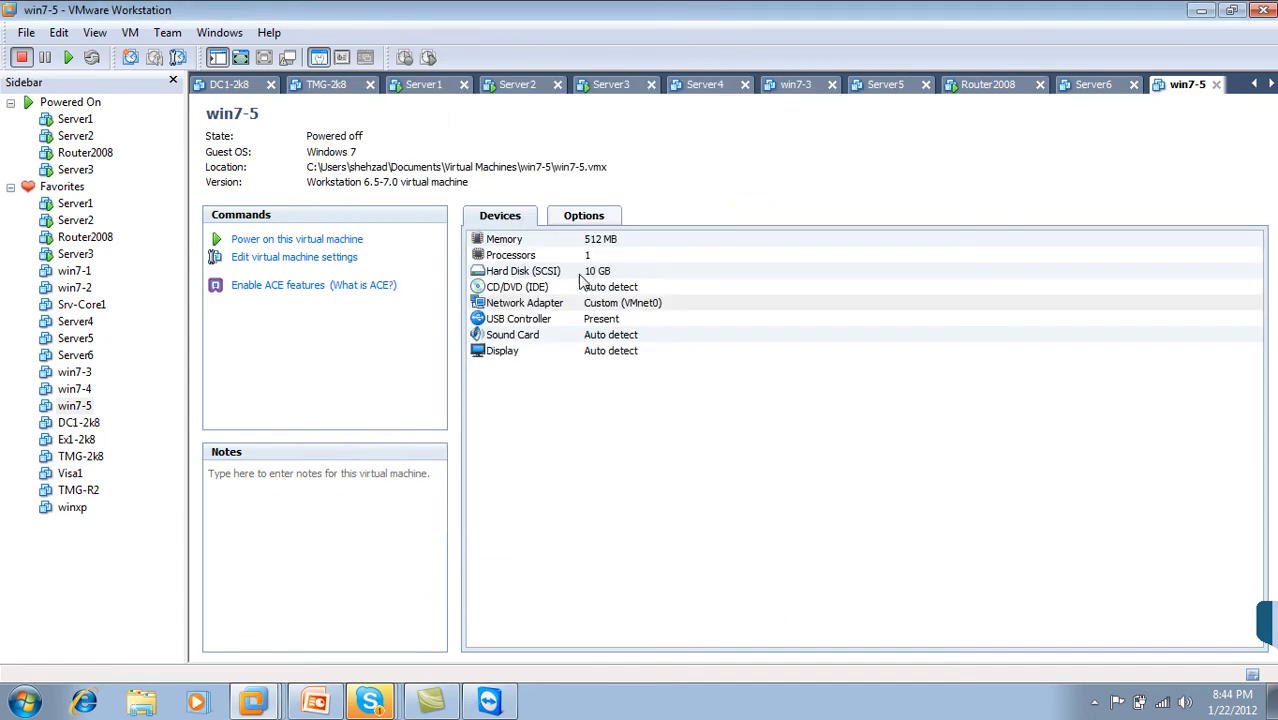
Step: Power on win7-5 and open the host's Task Manager
click(345, 239)
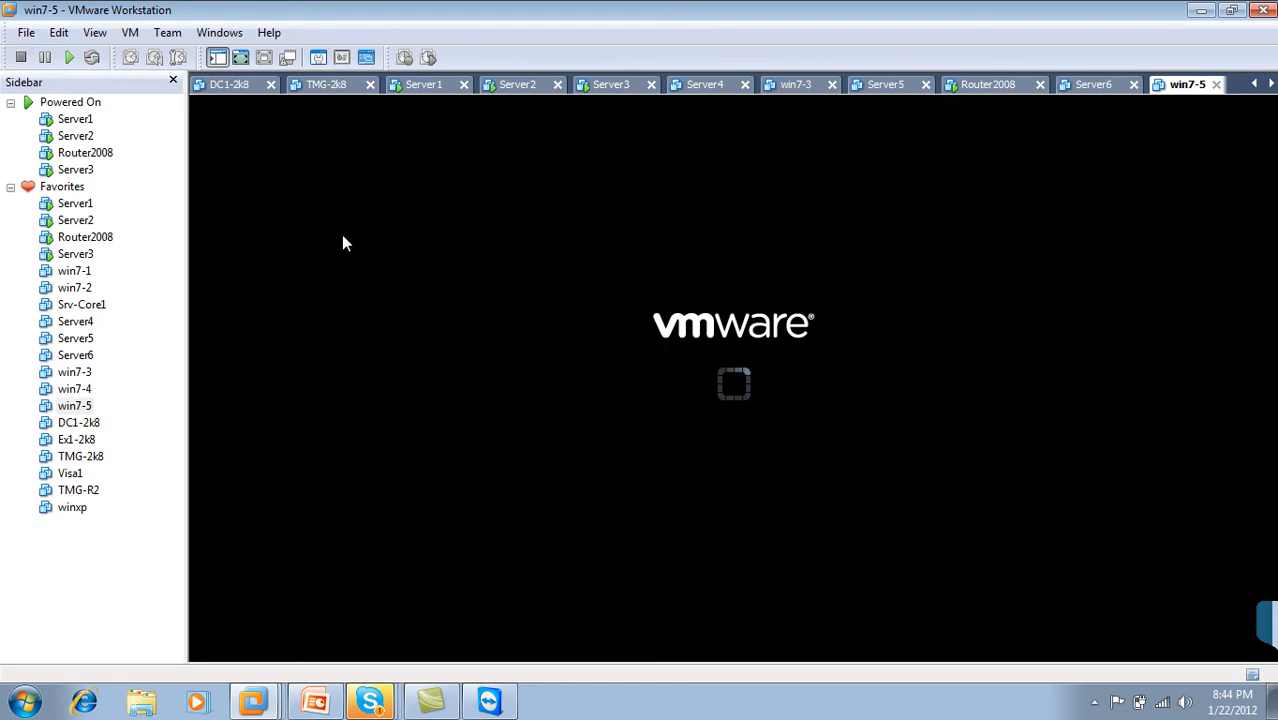
right_click(622, 696)
click(680, 639)
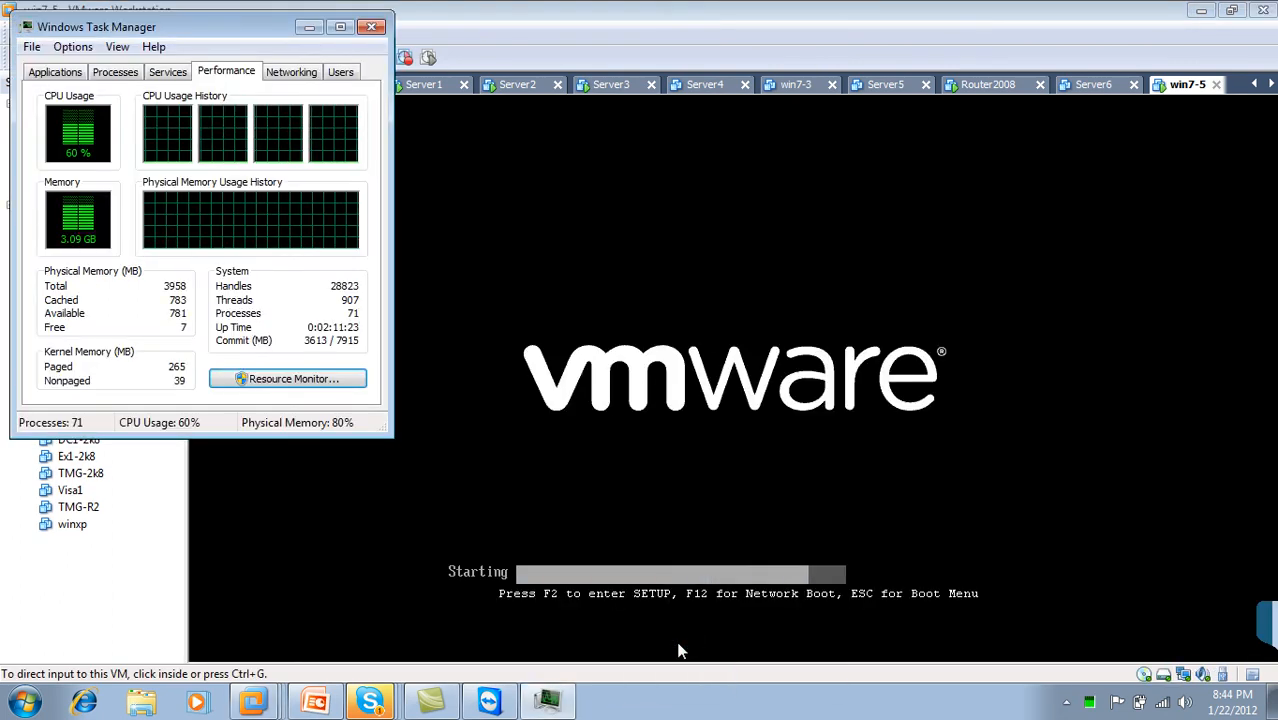
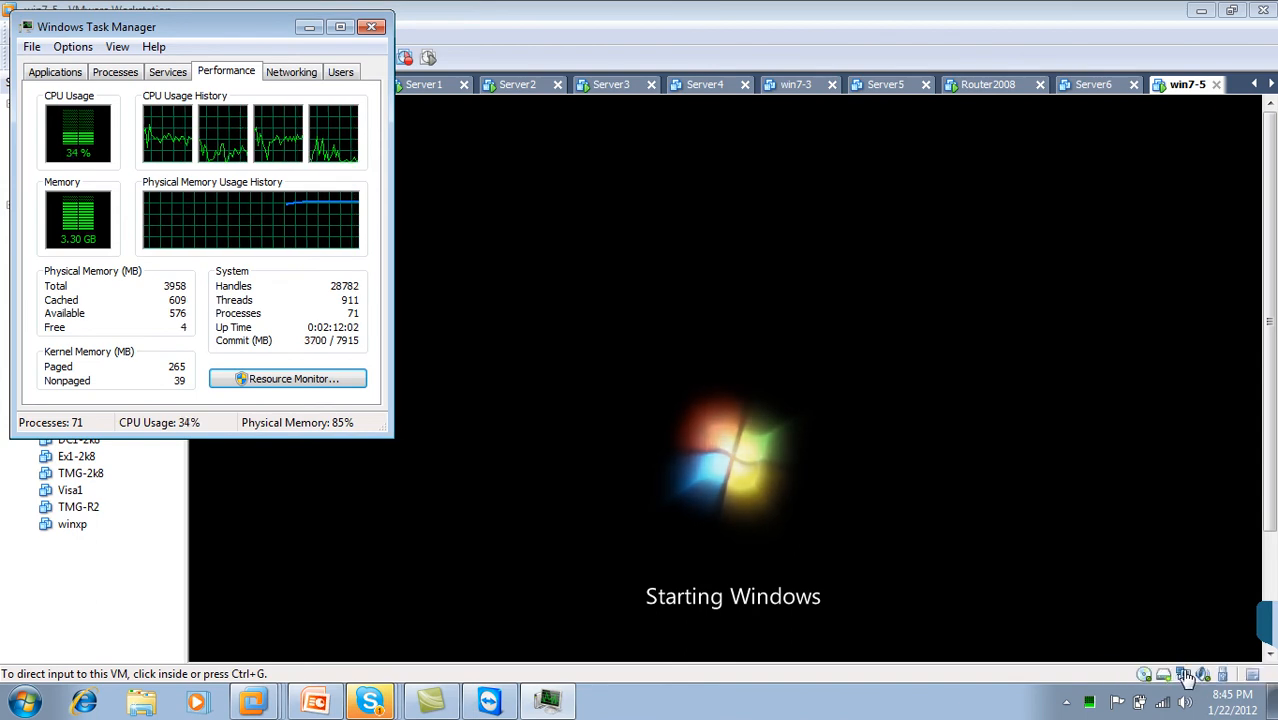
Step: Leave win7-5's adapter options, show the VMs full screen, and move on to Server3
click(1185, 677)
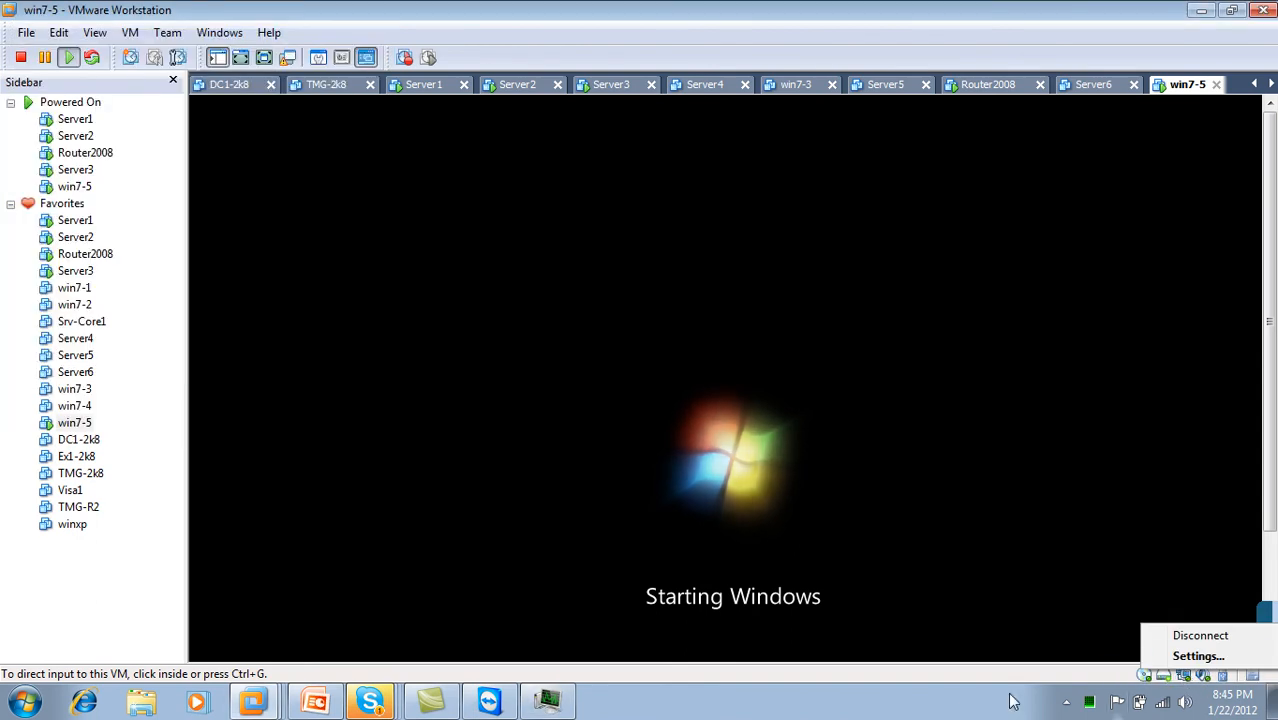
click(617, 368)
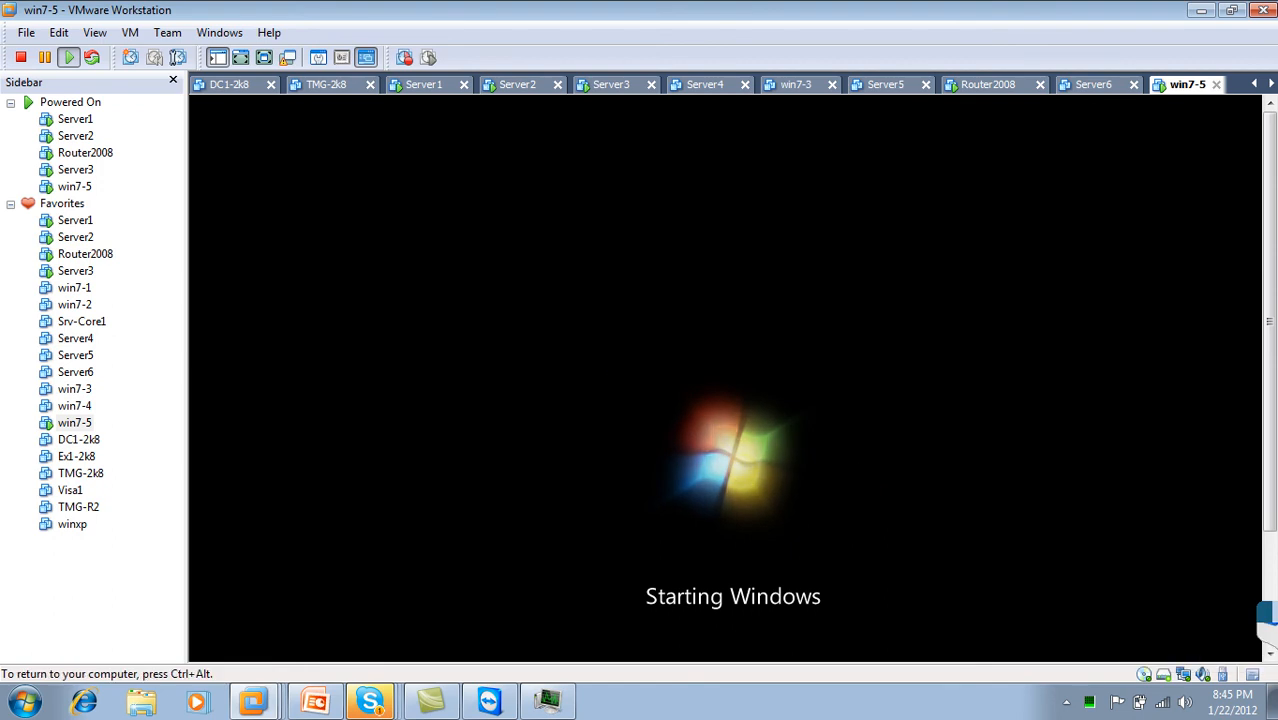
key(ctrl+alt)
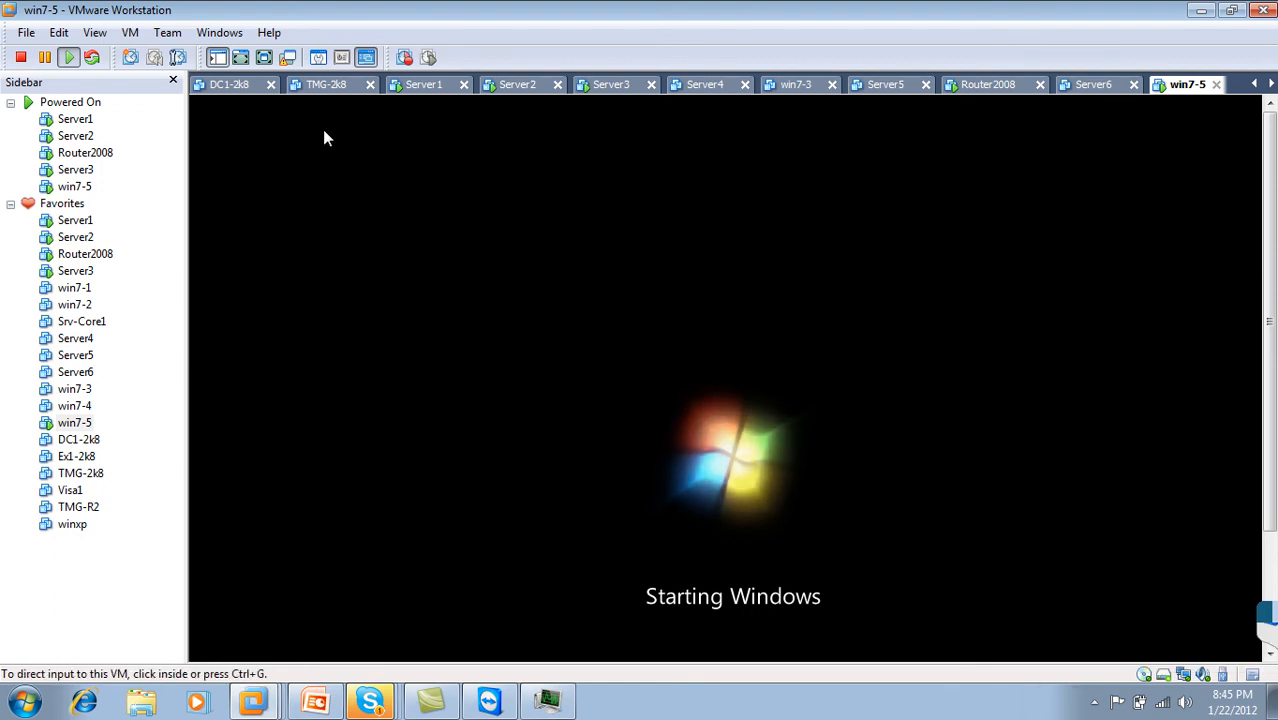
click(264, 58)
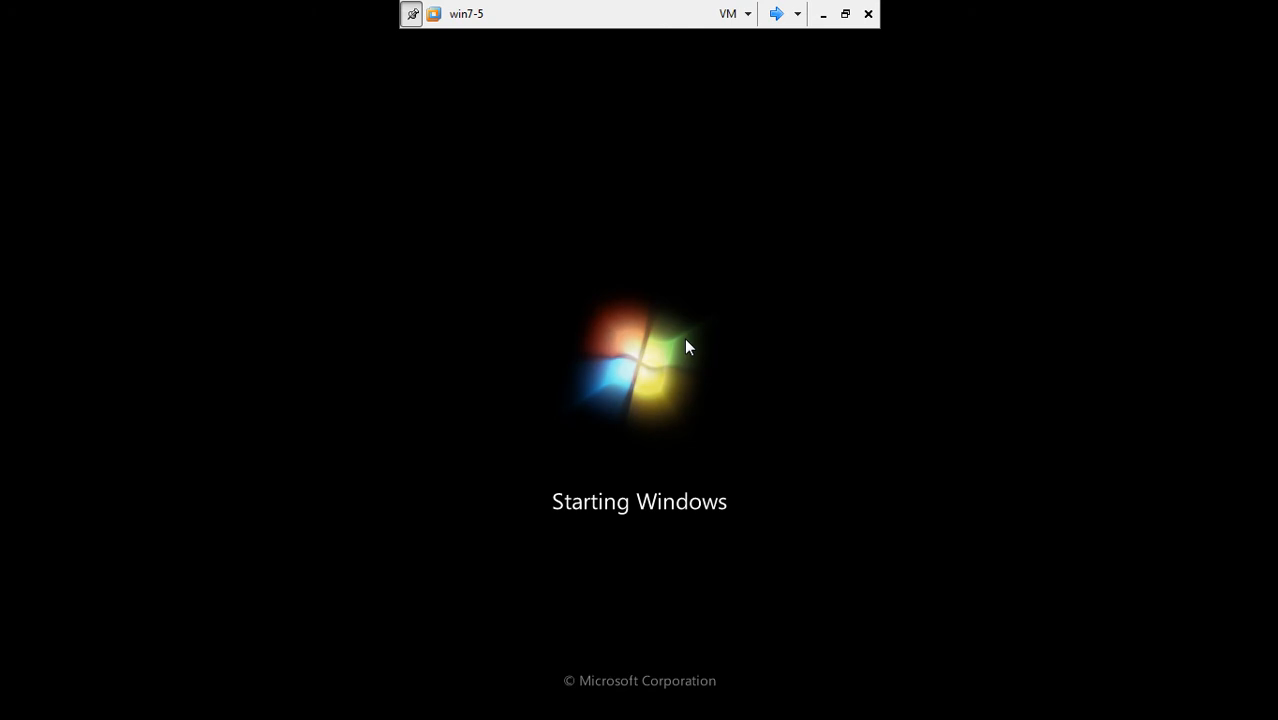
click(777, 14)
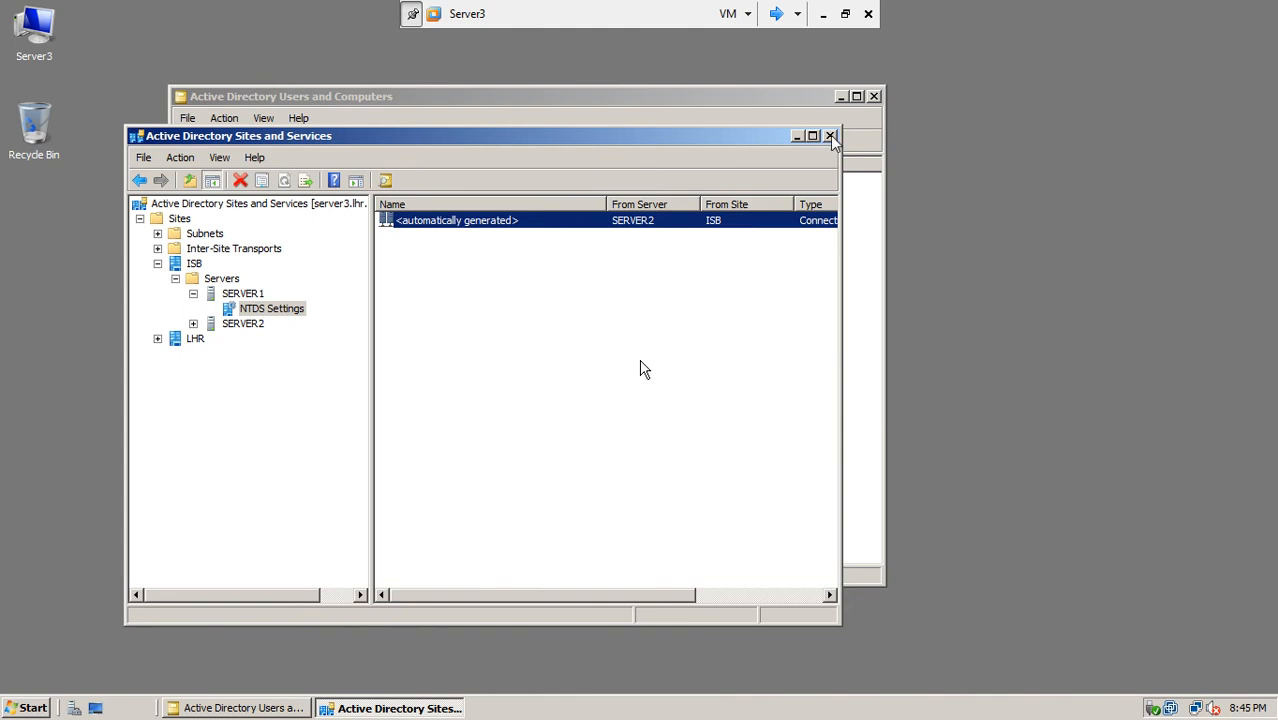
Step: On Server1, close the hung Active Directory Users and Computers window and exit full screen
click(777, 15)
click(777, 15)
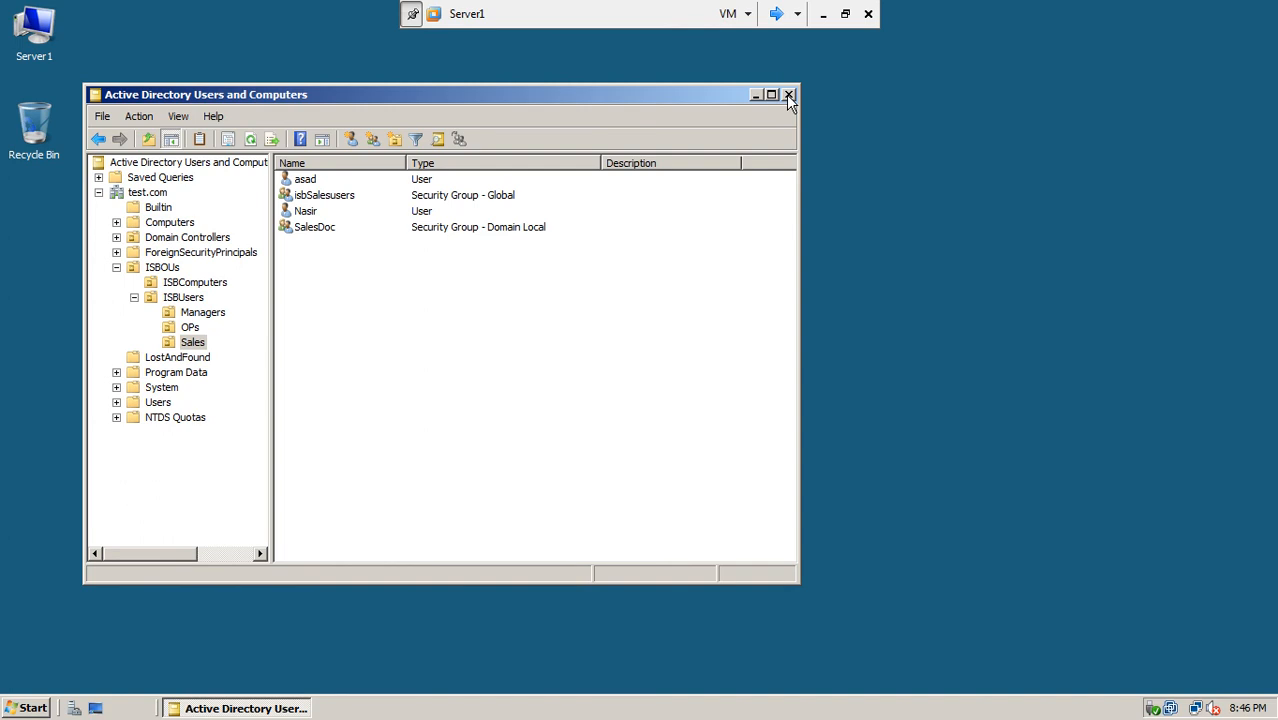
click(789, 96)
click(846, 13)
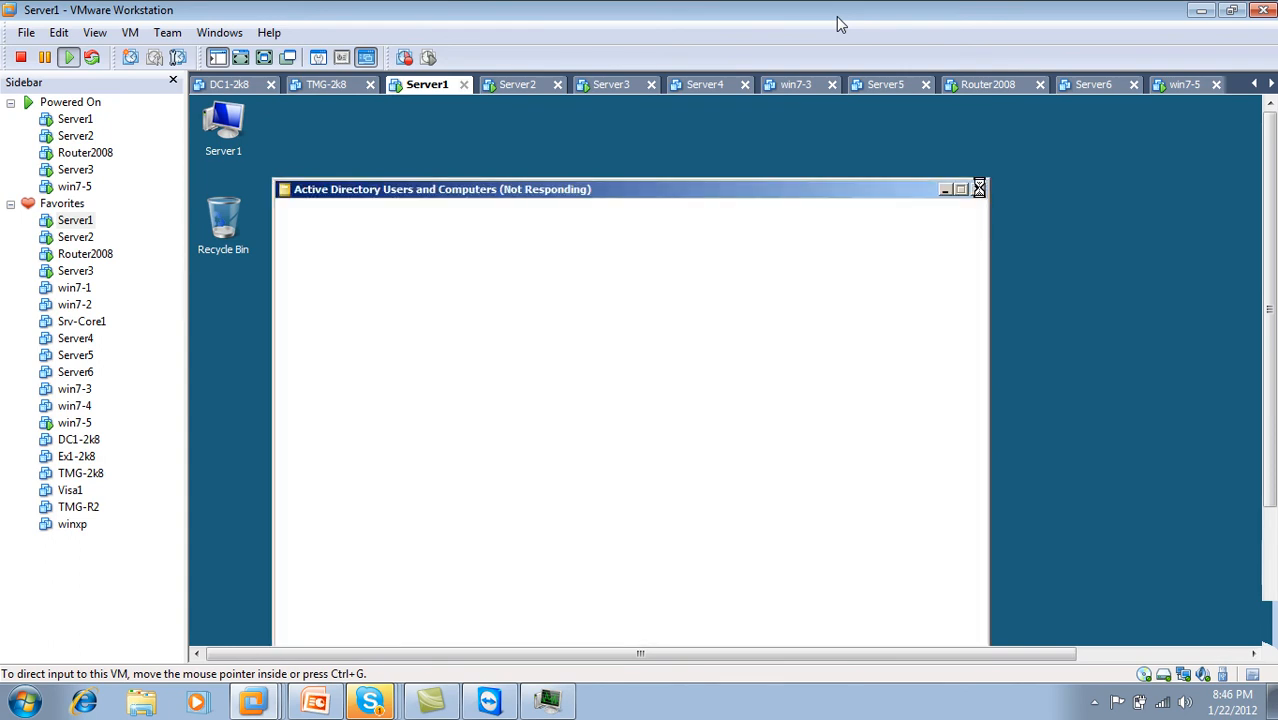
click(979, 189)
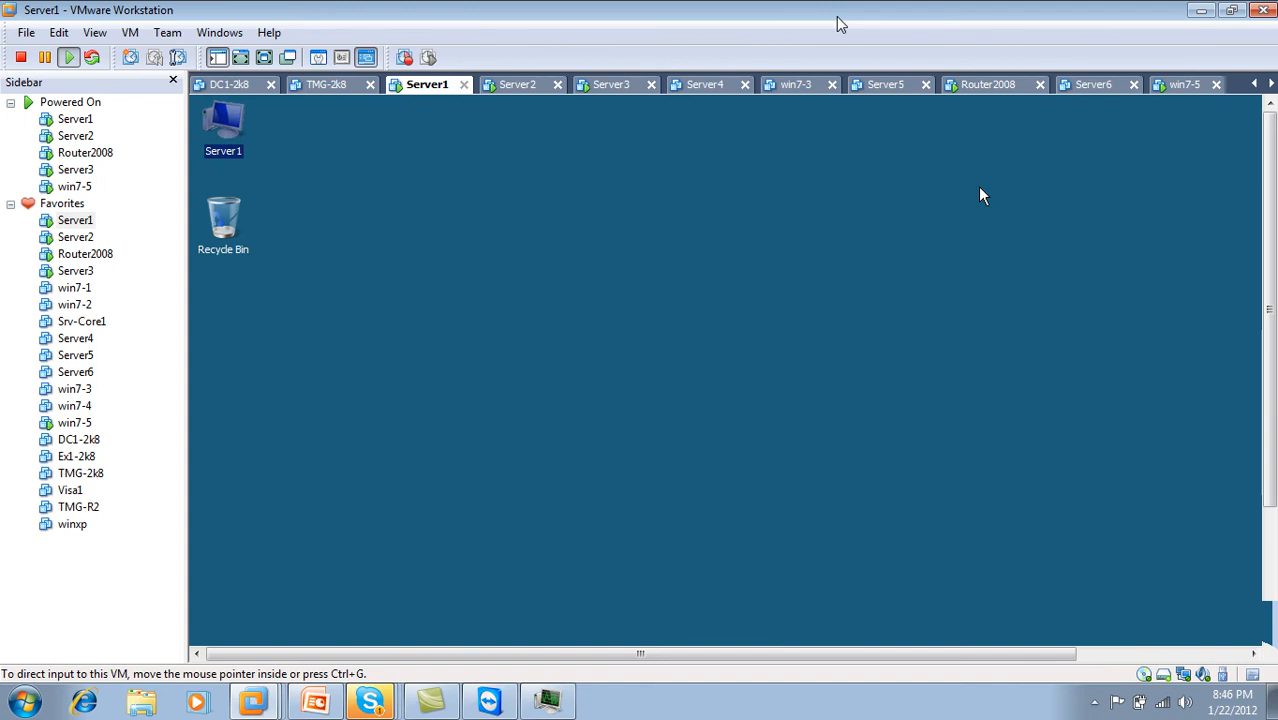
Step: On Server2, close Command Prompt and bring up the shut-down options
click(519, 86)
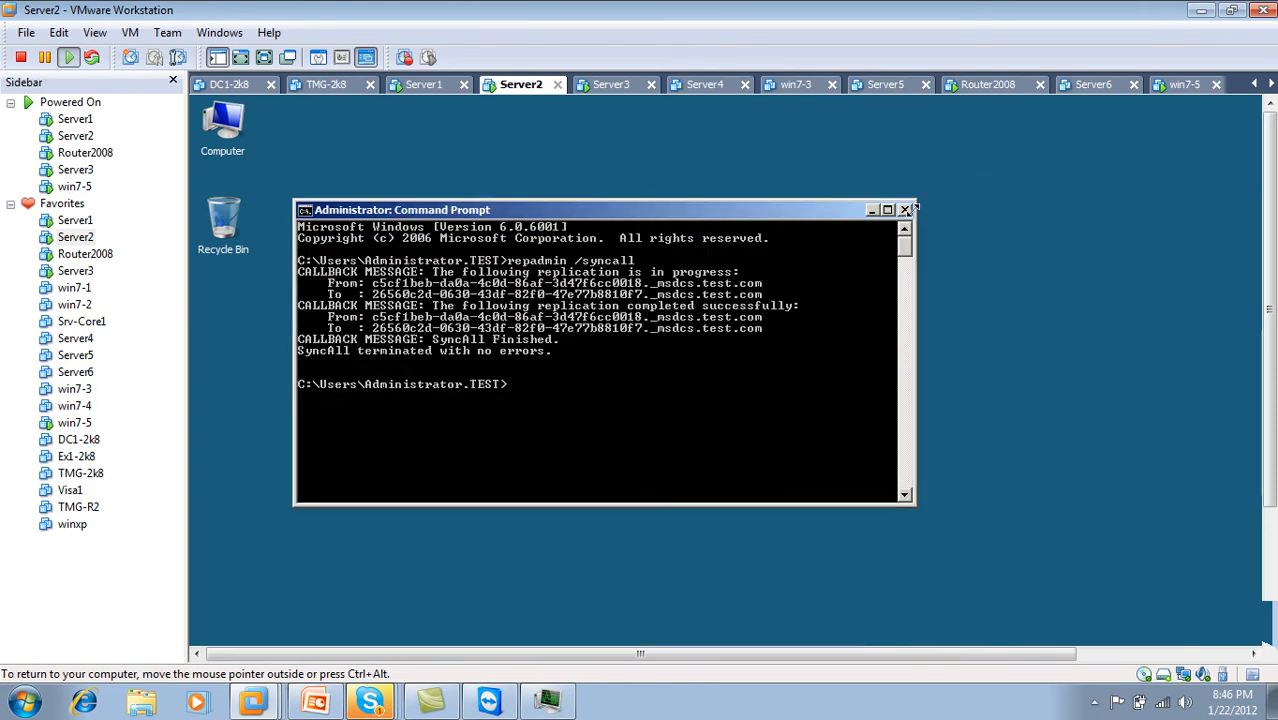
click(909, 210)
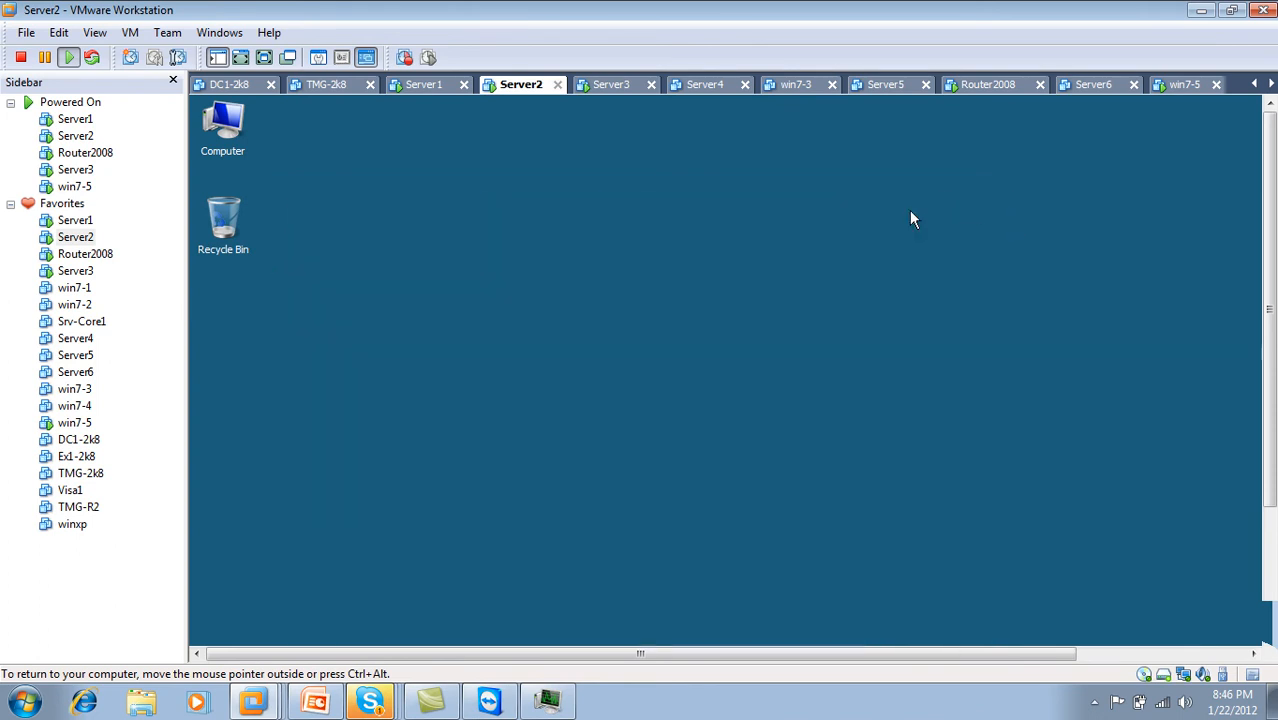
click(1185, 85)
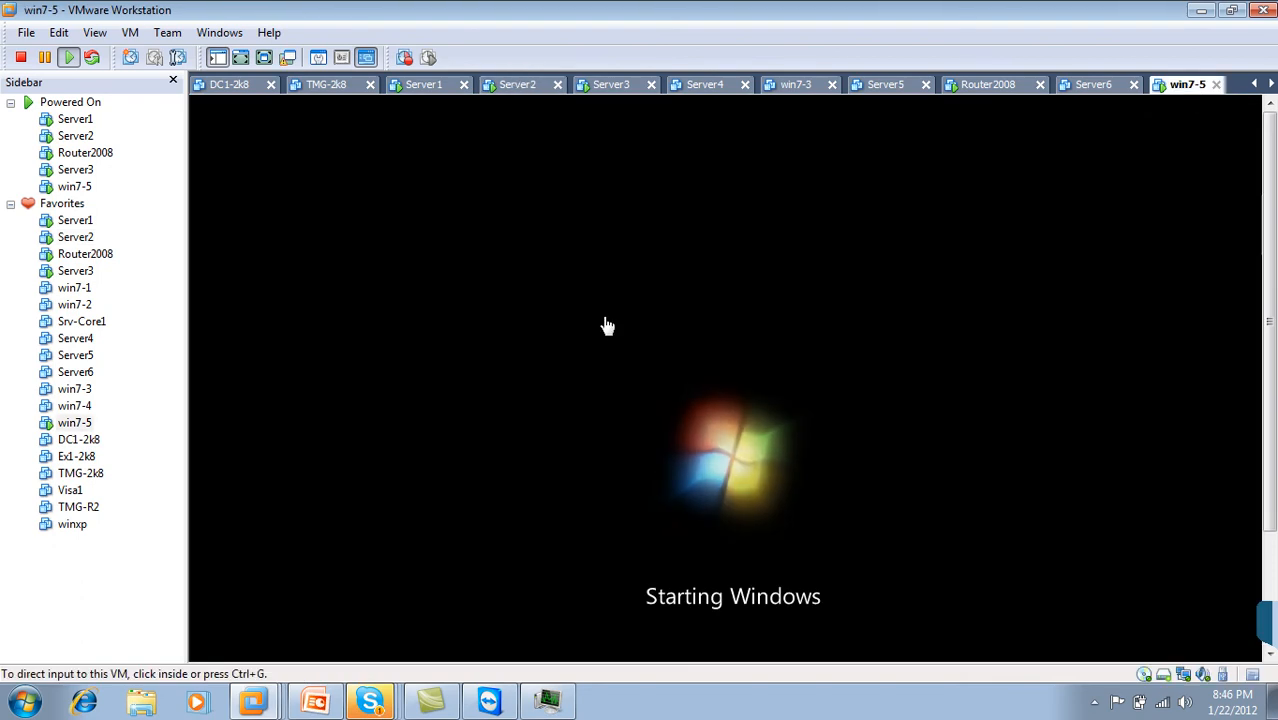
click(528, 88)
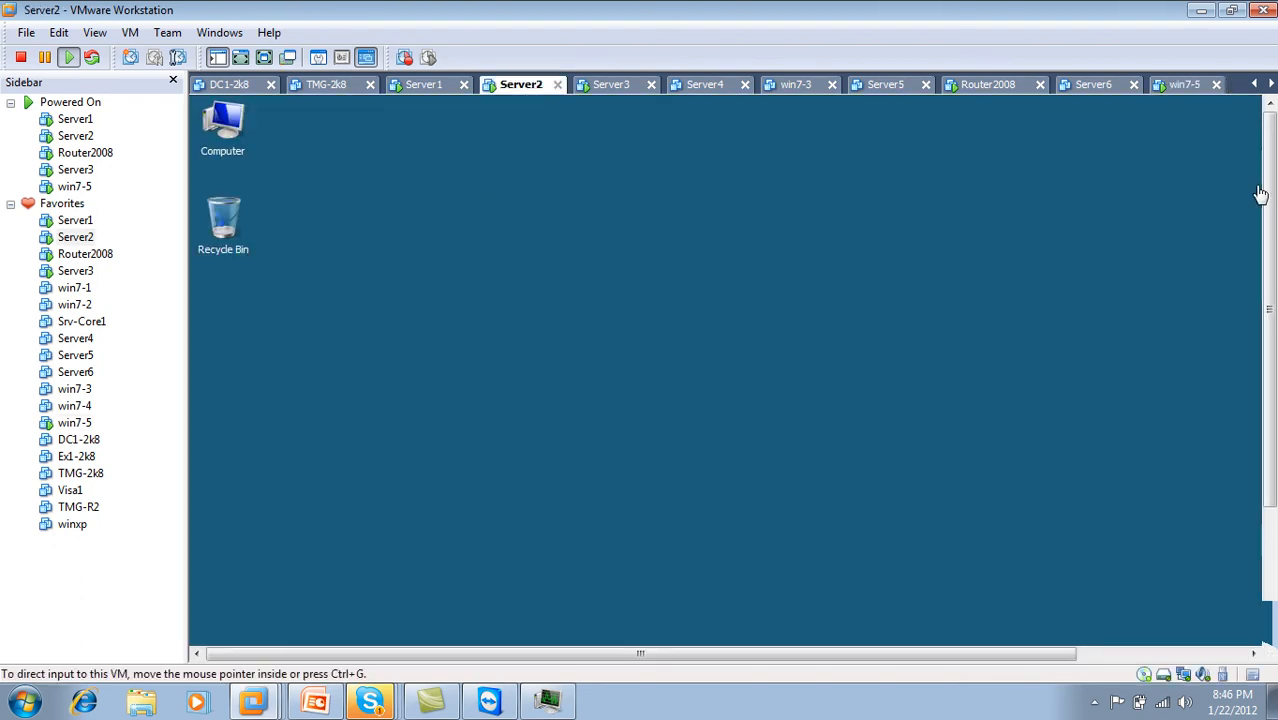
drag(1267, 192, 1267, 370)
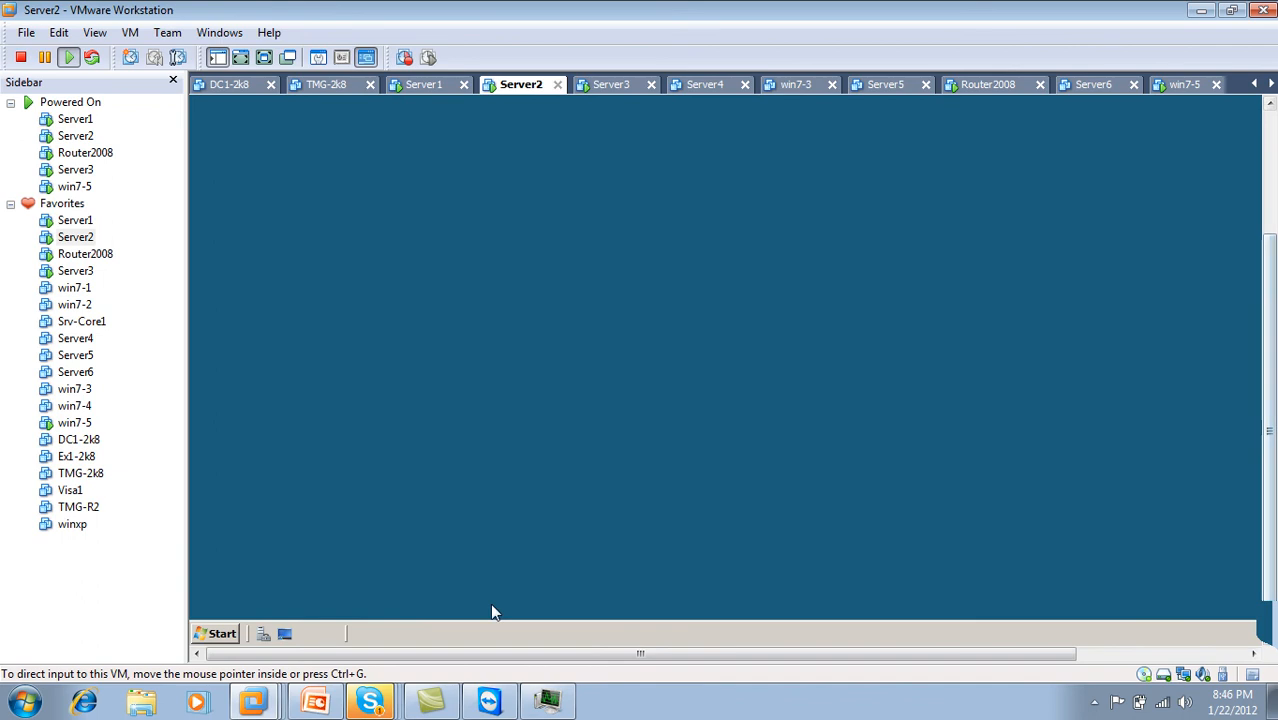
click(216, 638)
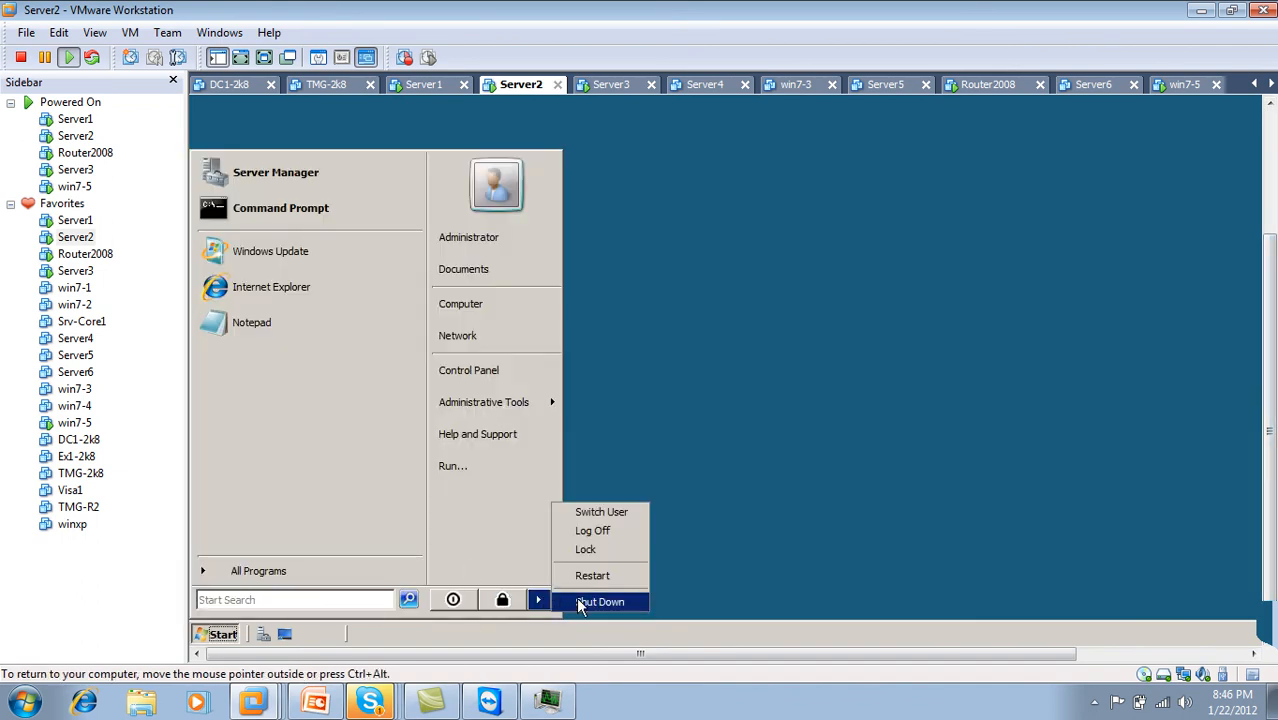
Step: Shut down Server2 with the reason Hardware: Installation (Planned)
click(578, 600)
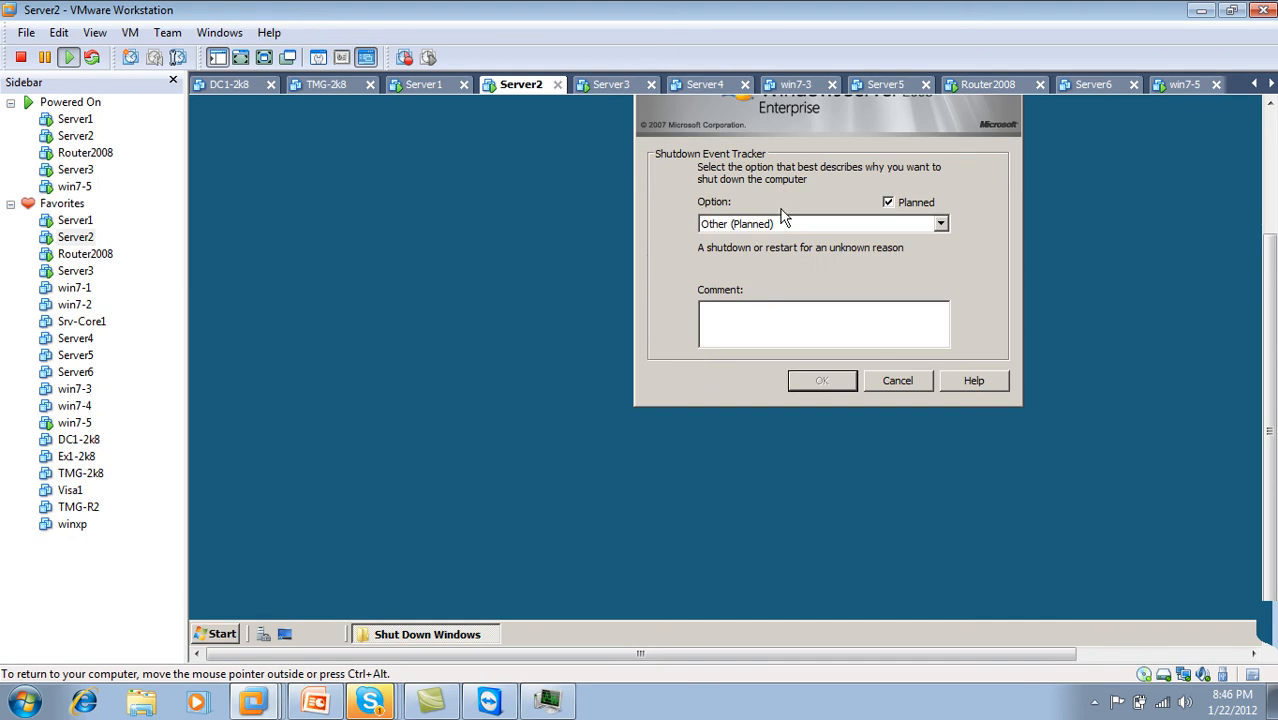
click(785, 222)
click(771, 274)
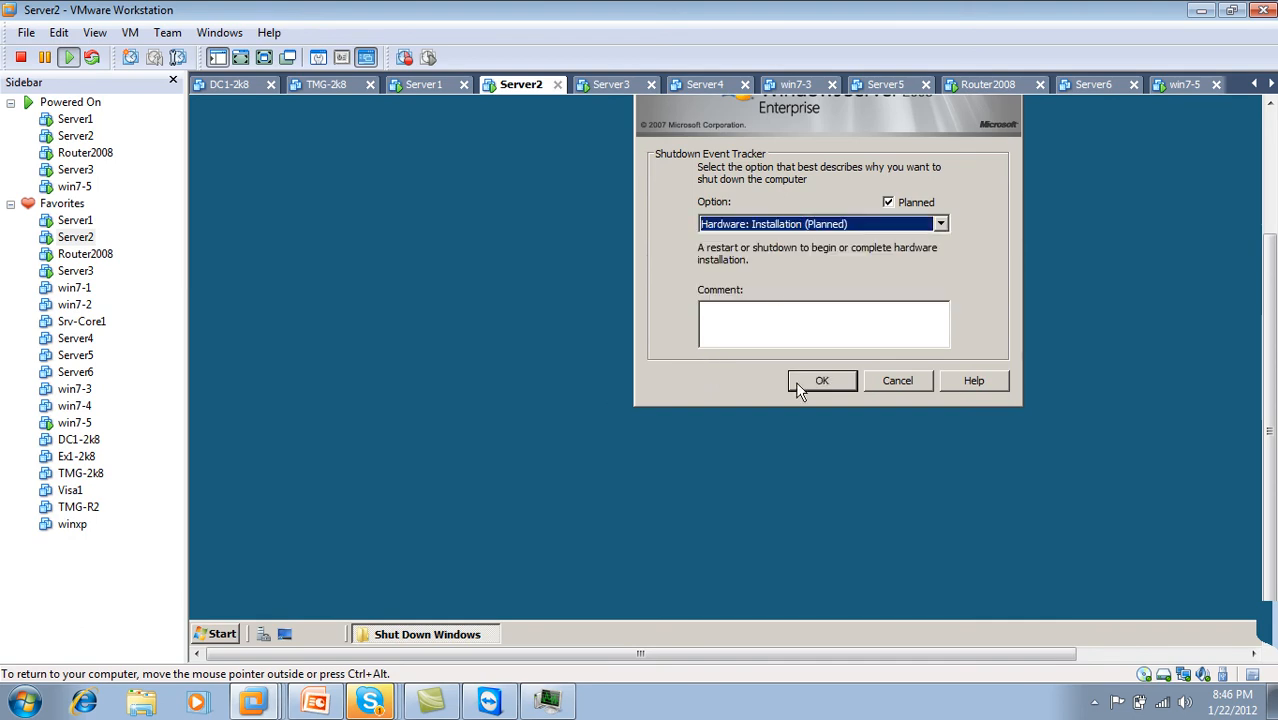
click(795, 381)
Step: Check memory use in the host's Task Manager and switch to the booted win7-5 machine
click(564, 705)
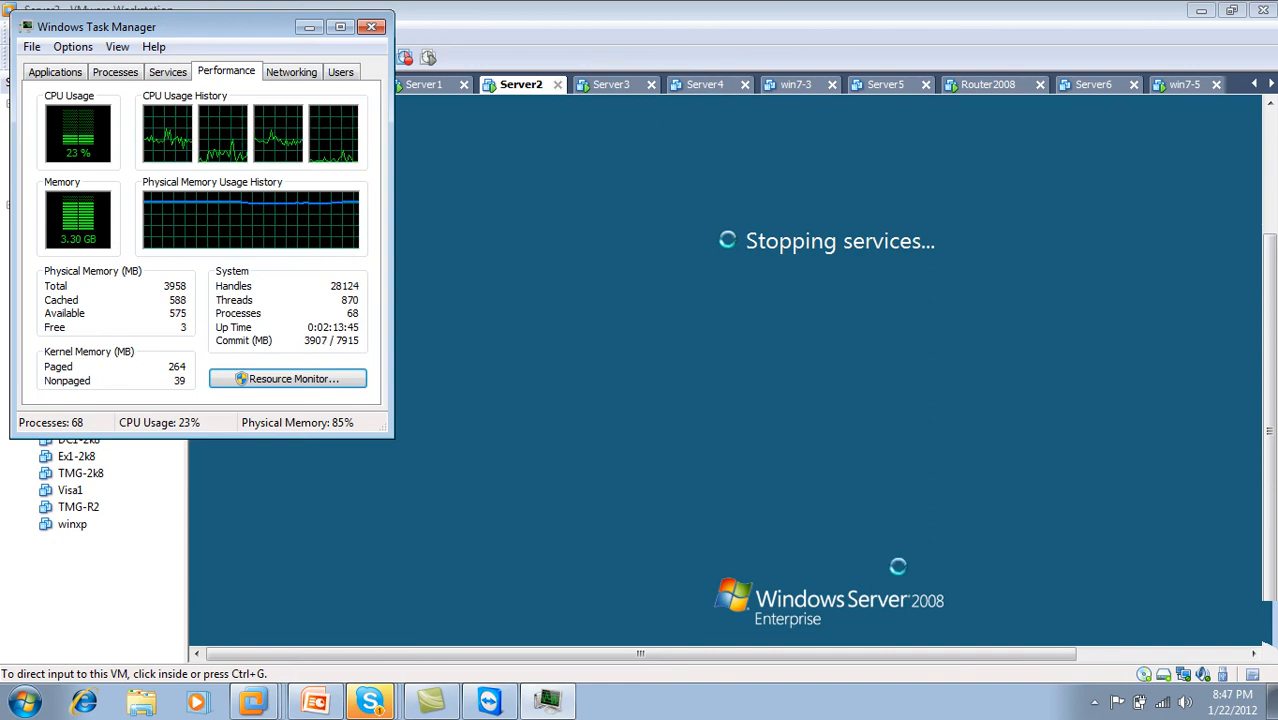
click(1095, 703)
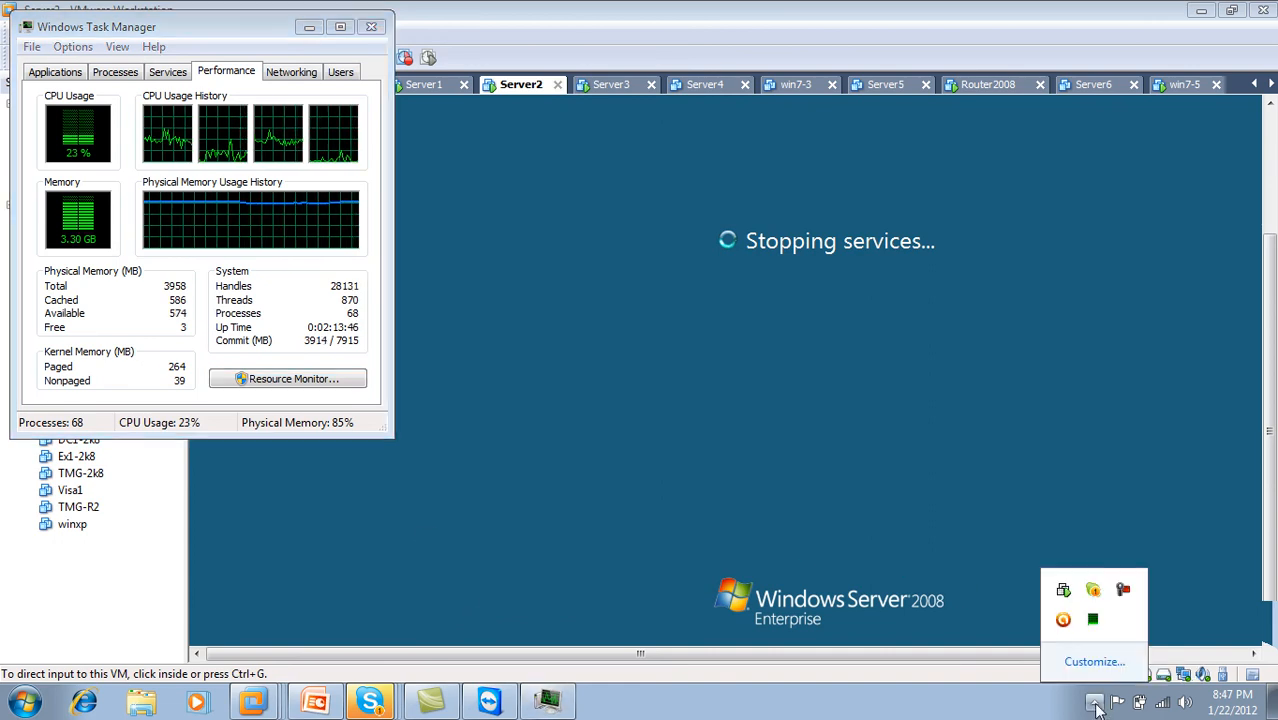
click(1122, 590)
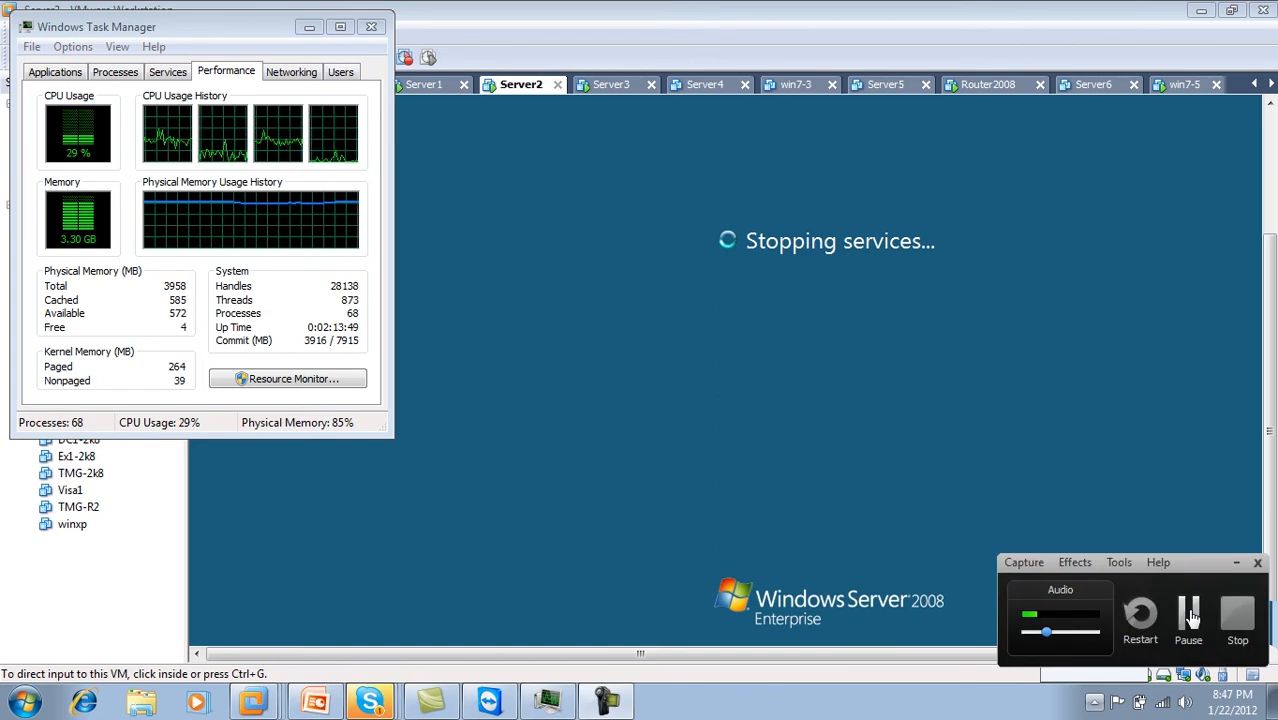
click(1187, 612)
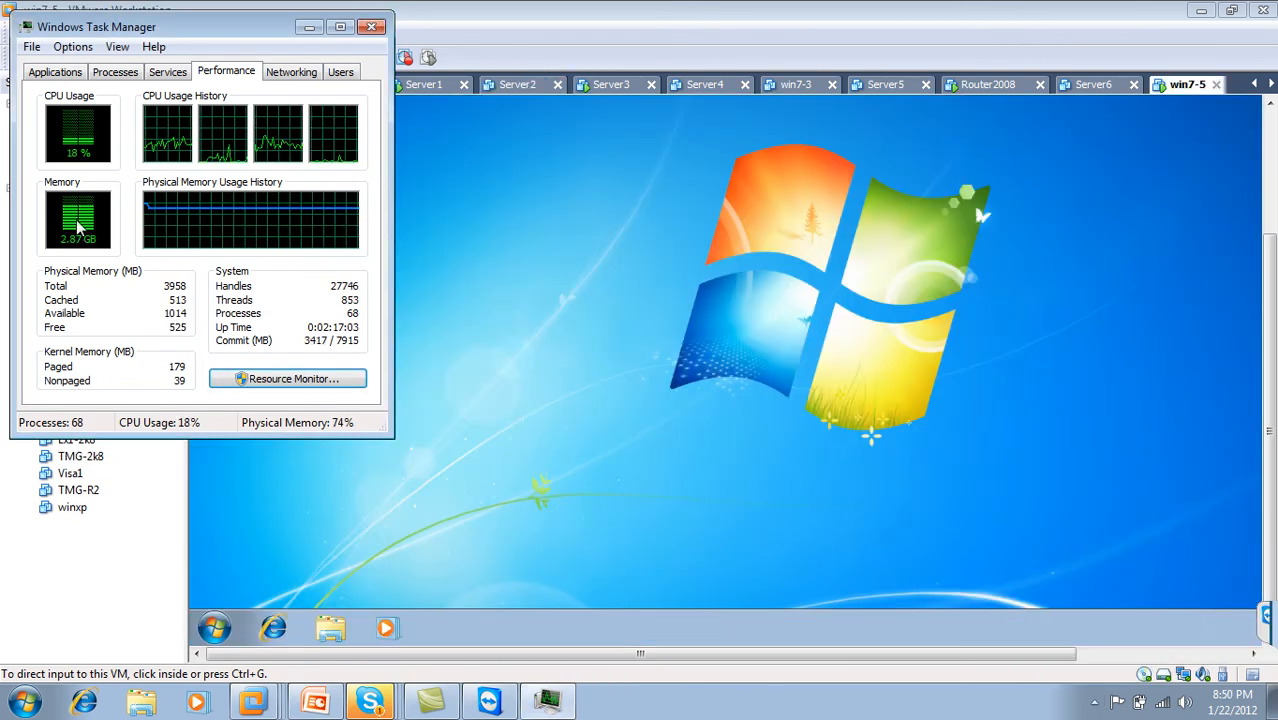
Step: Show win7-5 full screen and open Local Area Connection properties from Network and Sharing Center
click(309, 27)
click(265, 57)
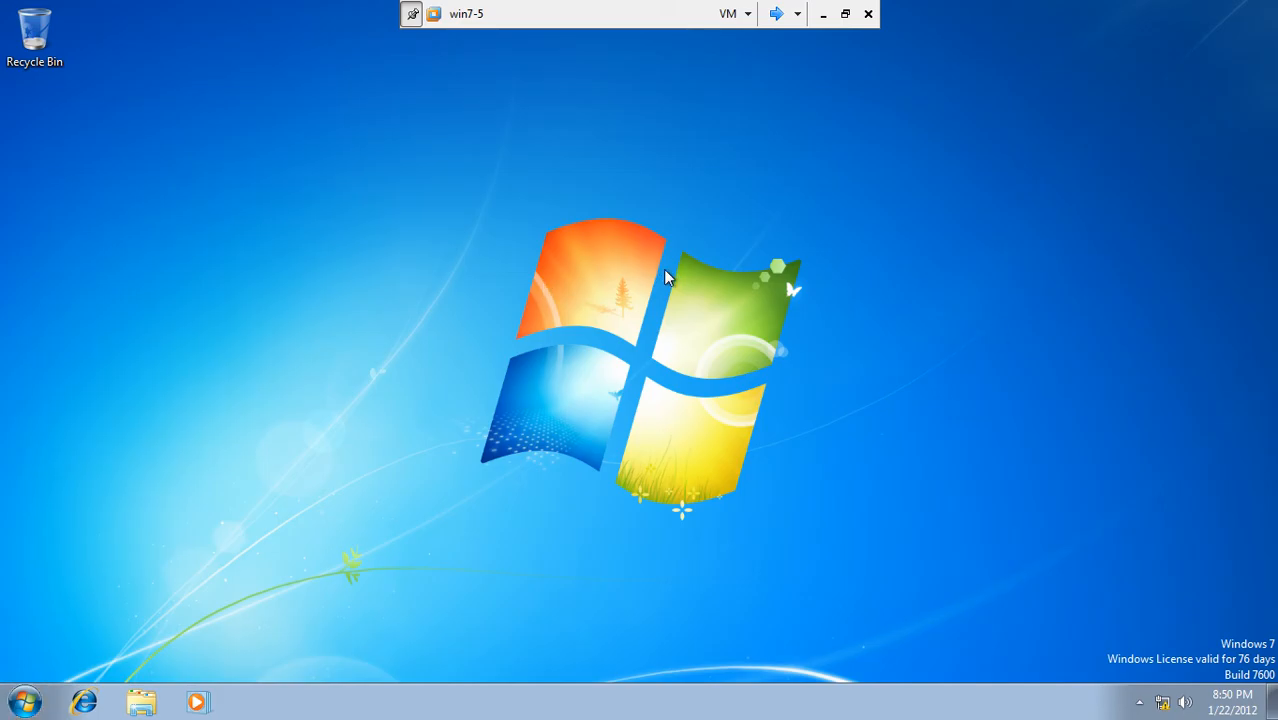
click(1162, 704)
click(1177, 664)
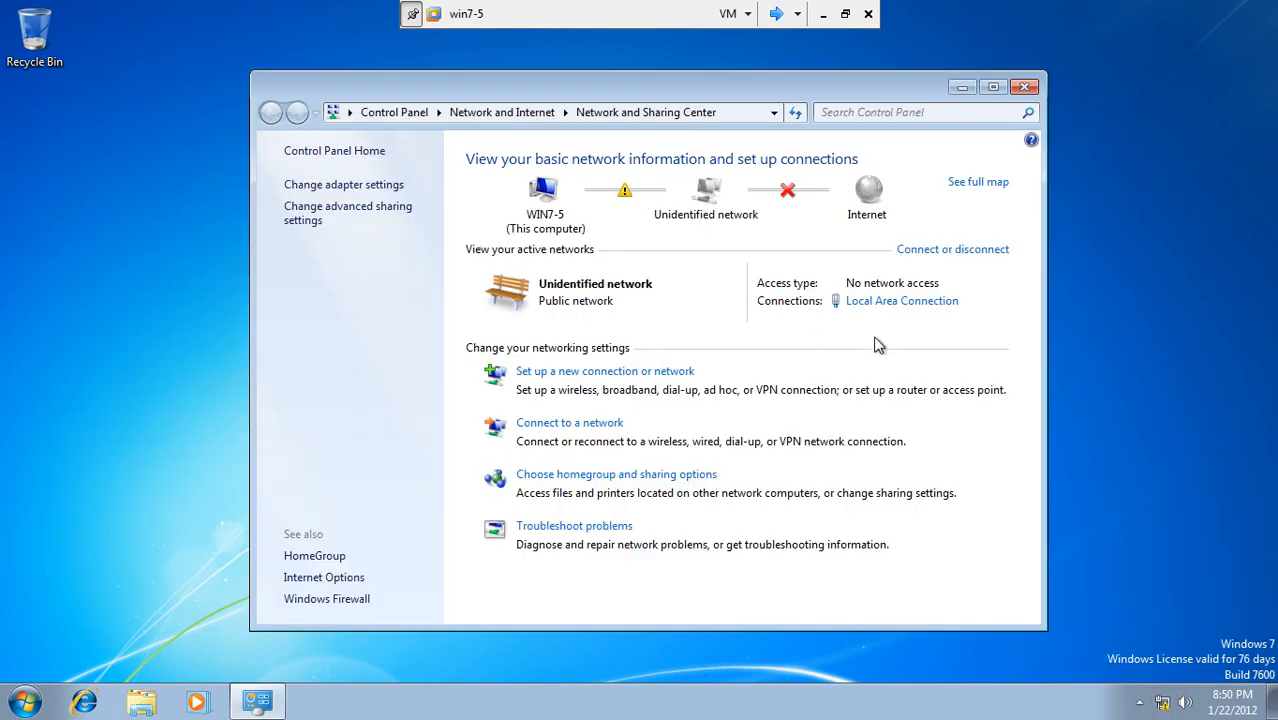
click(908, 302)
click(510, 510)
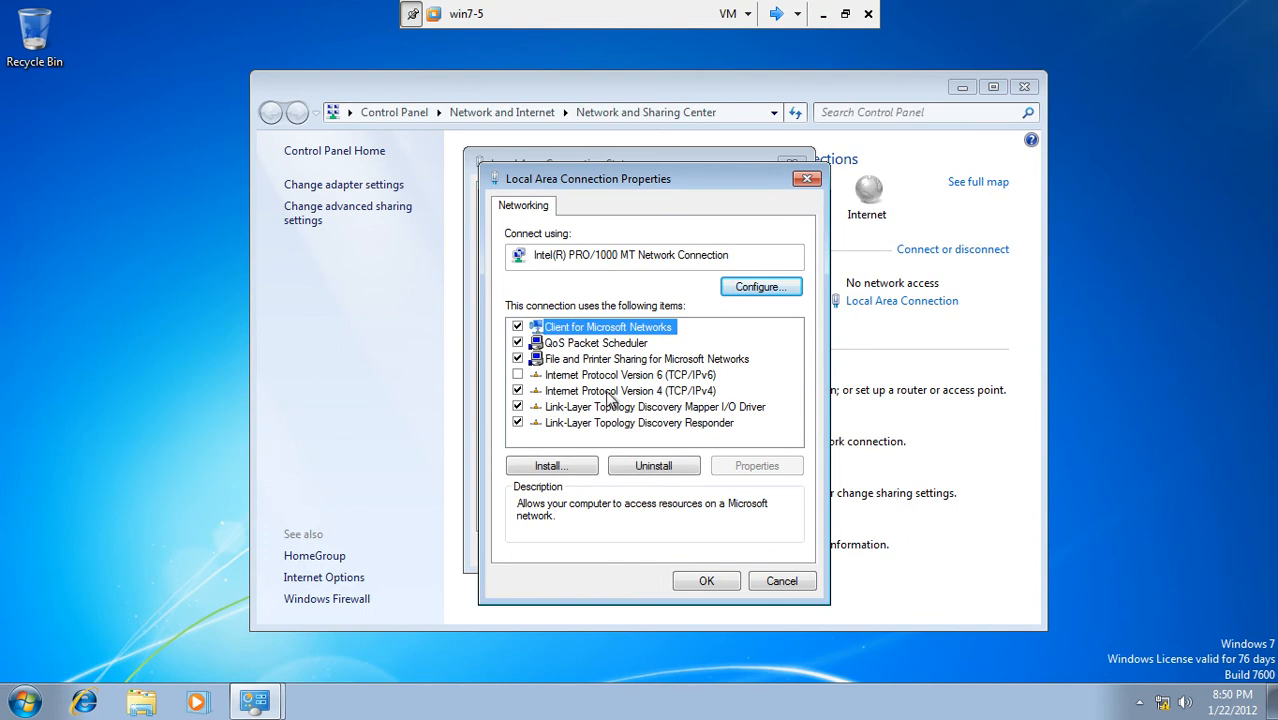
Step: Set IPv4 to obtain both the IP address and DNS server automatically
click(606, 391)
click(757, 466)
click(551, 361)
click(604, 487)
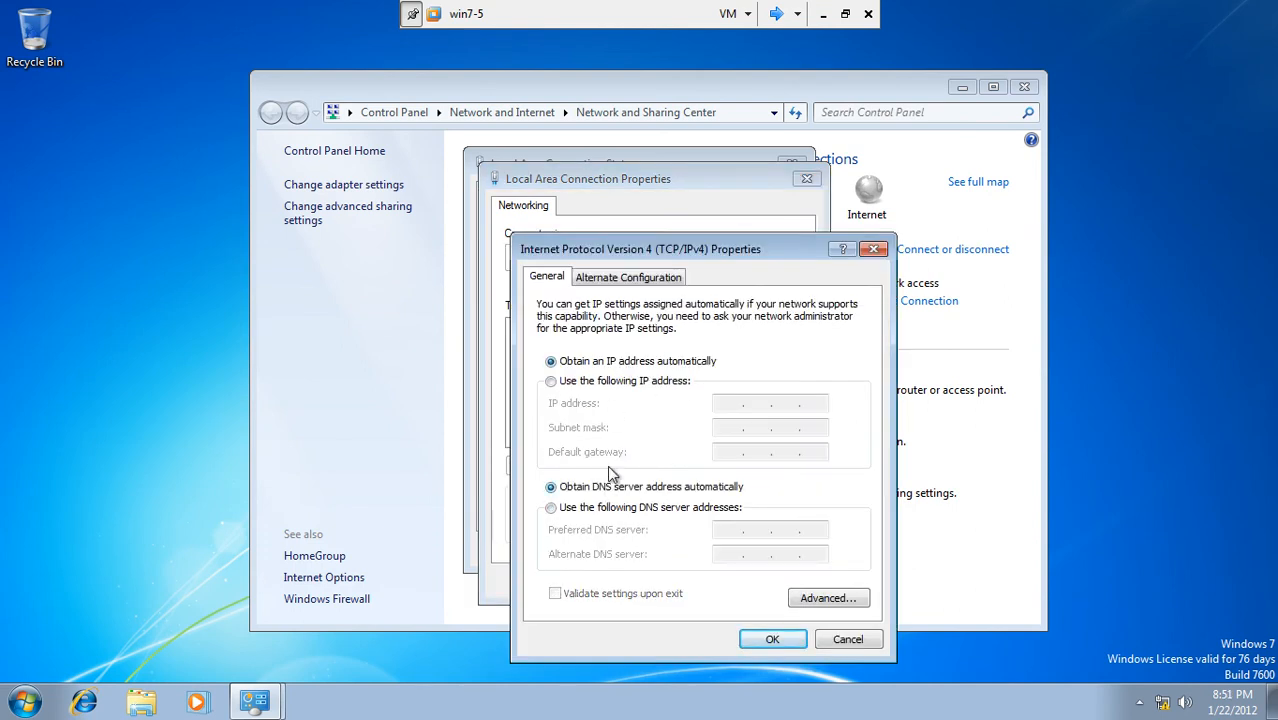
Step: Give win7-5 static IP 192.168.5.11, mask 255.255.255.0, gateway 192.168.5.1, DNS 192.168.5.4, then view Server3
click(640, 381)
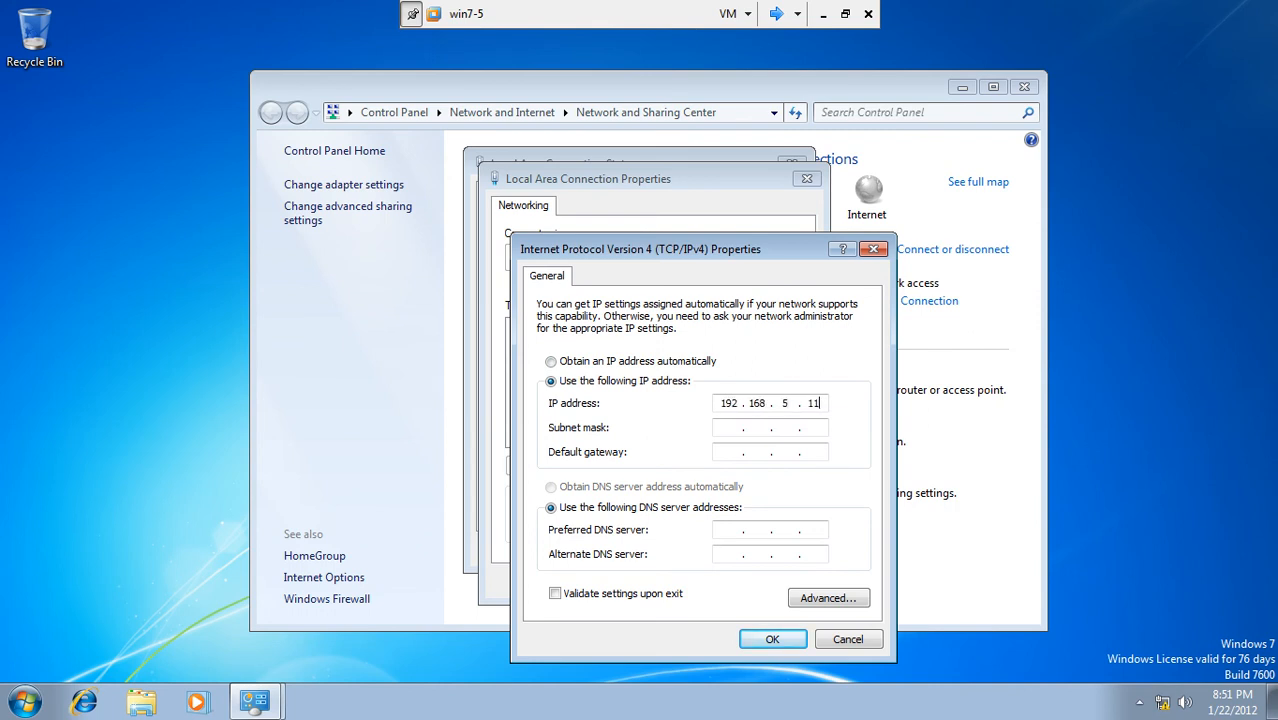
click(731, 424)
click(727, 454)
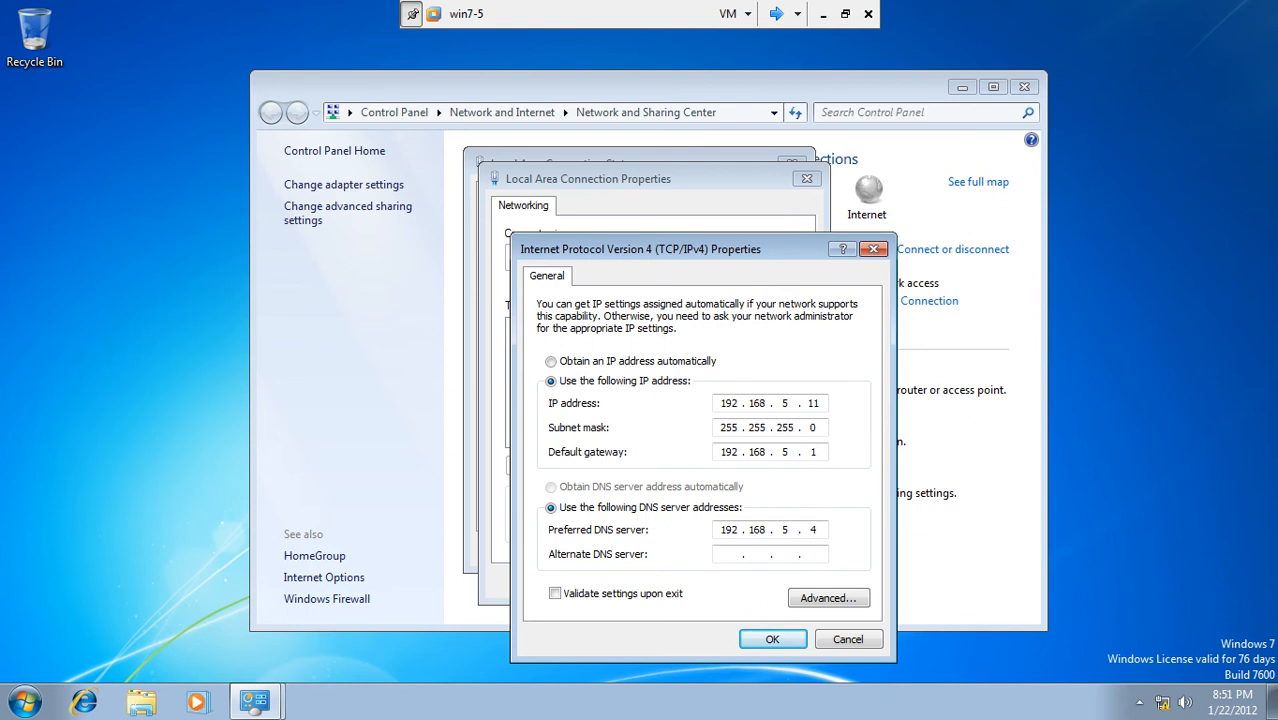
click(776, 14)
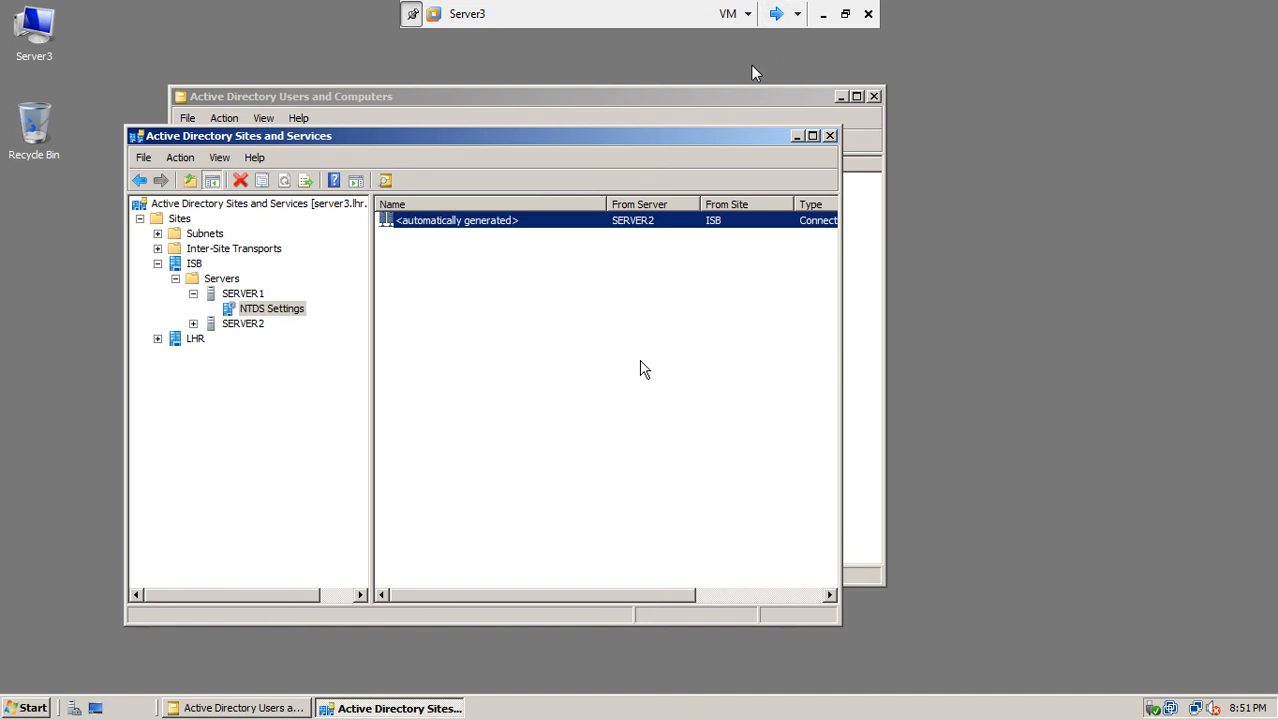
Step: Run ipconfig on Server3, confirming 192.168.5.4 with gateway 192.168.5.100
click(776, 14)
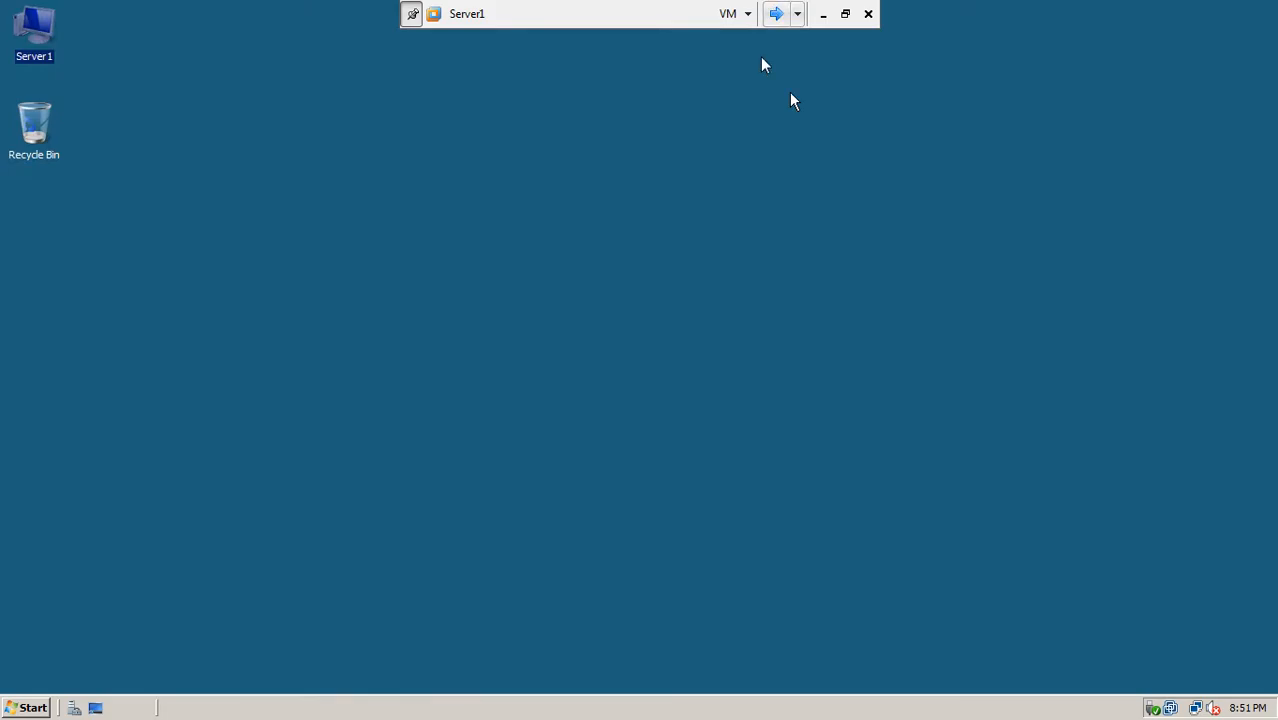
click(776, 14)
click(776, 14)
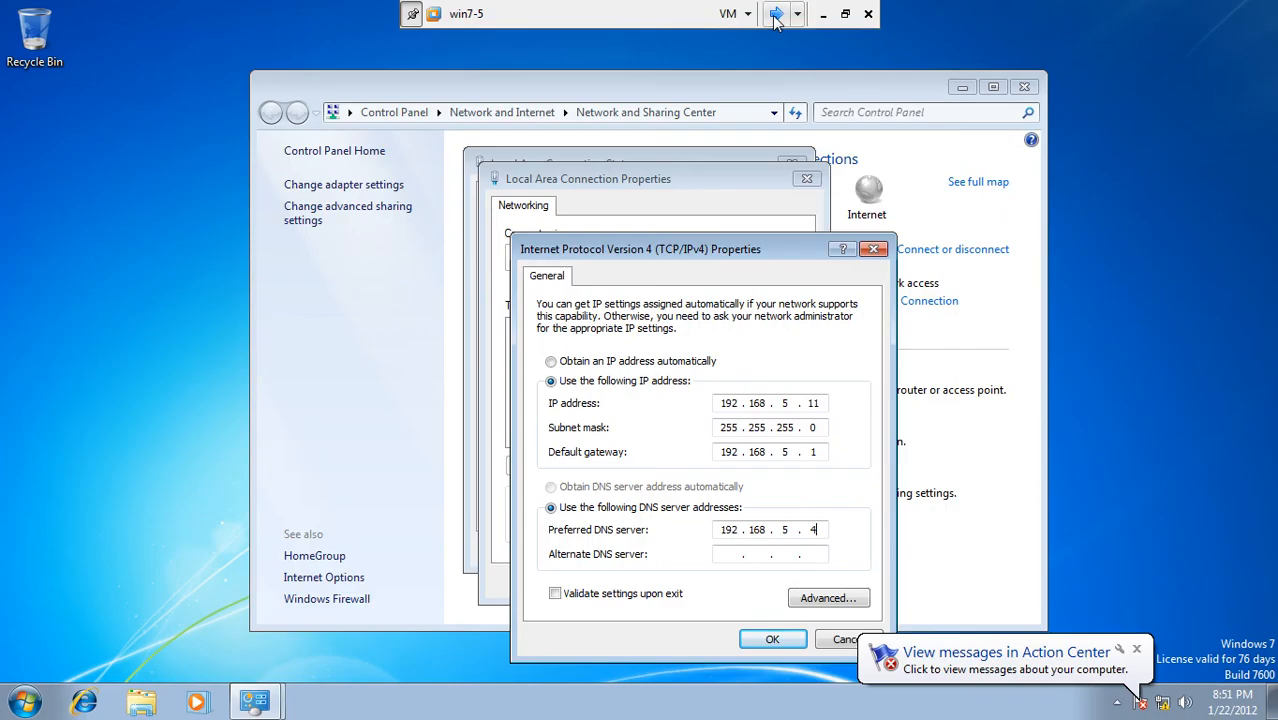
click(776, 14)
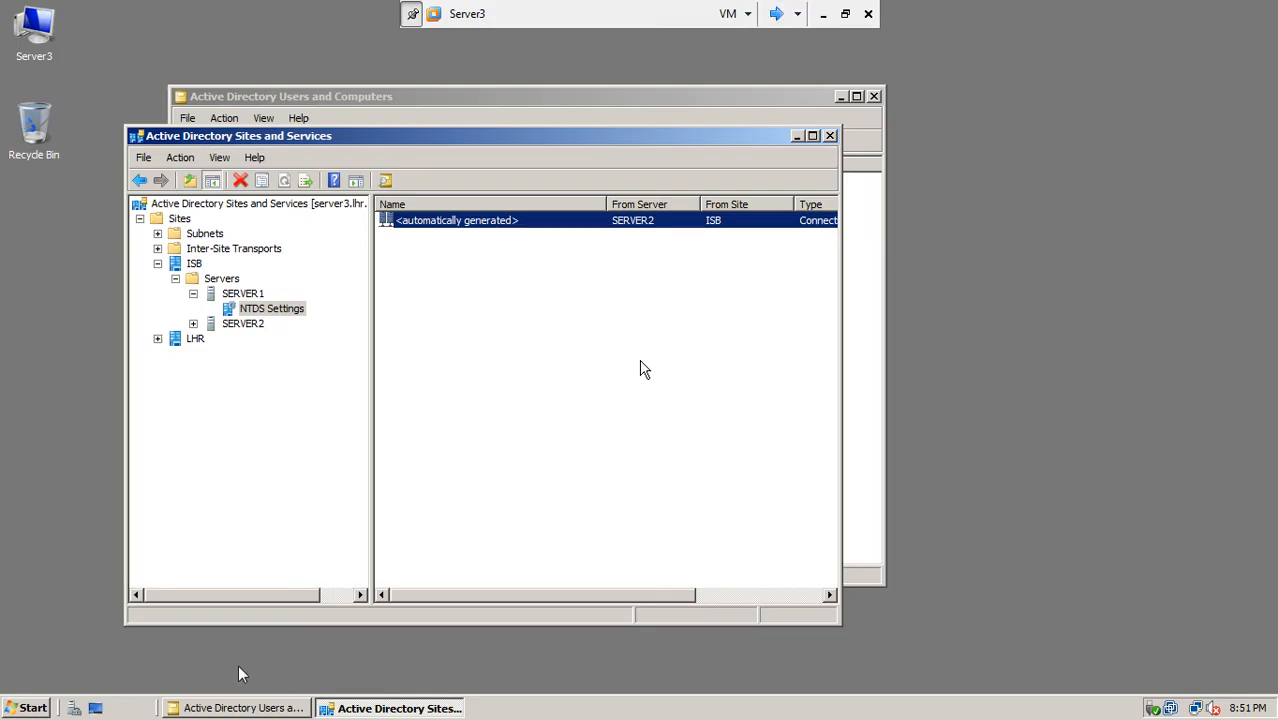
click(30, 710)
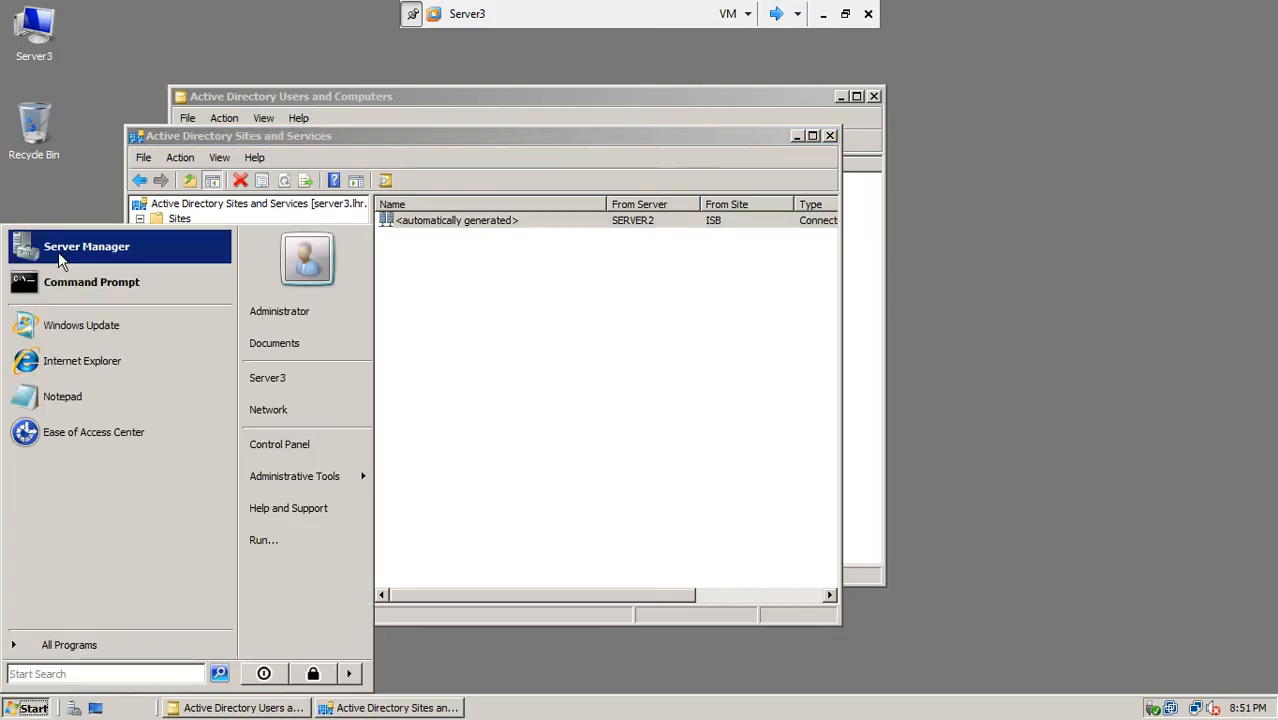
click(60, 262)
text(ipconfig)
key(Return)
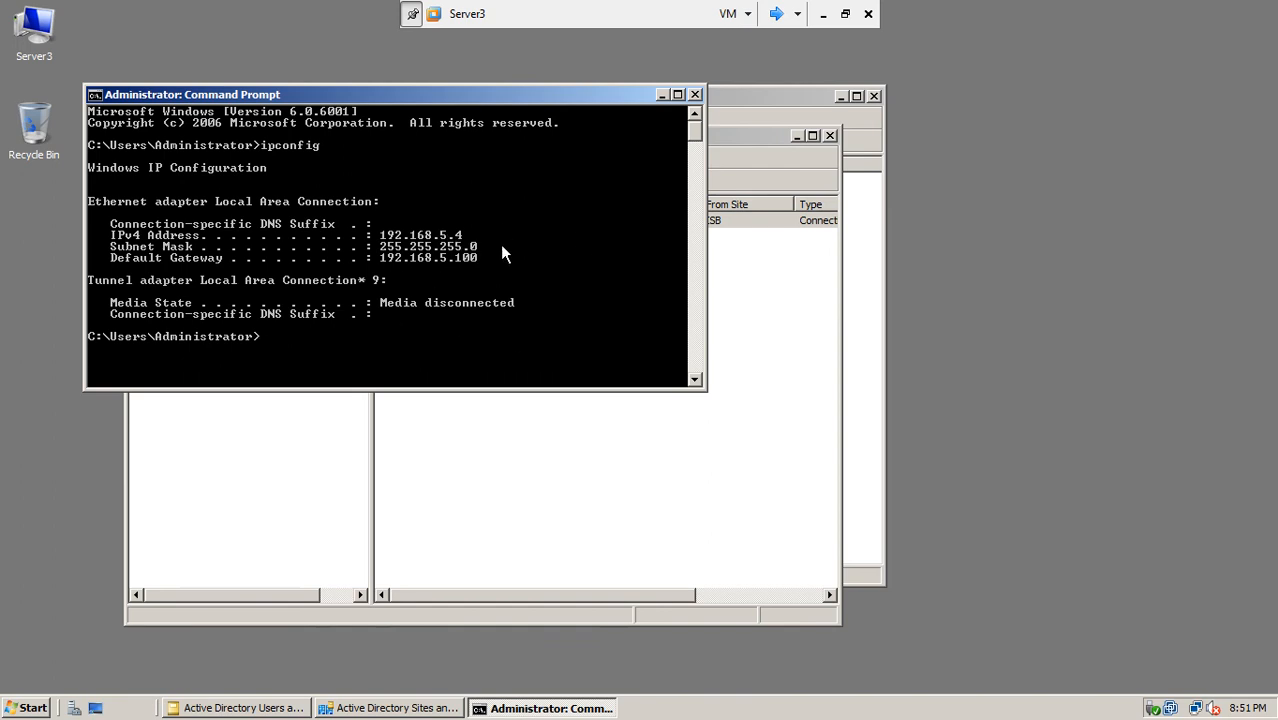
Step: Return to win7-5's IPv4 Properties dialog to revise the addresses
click(775, 14)
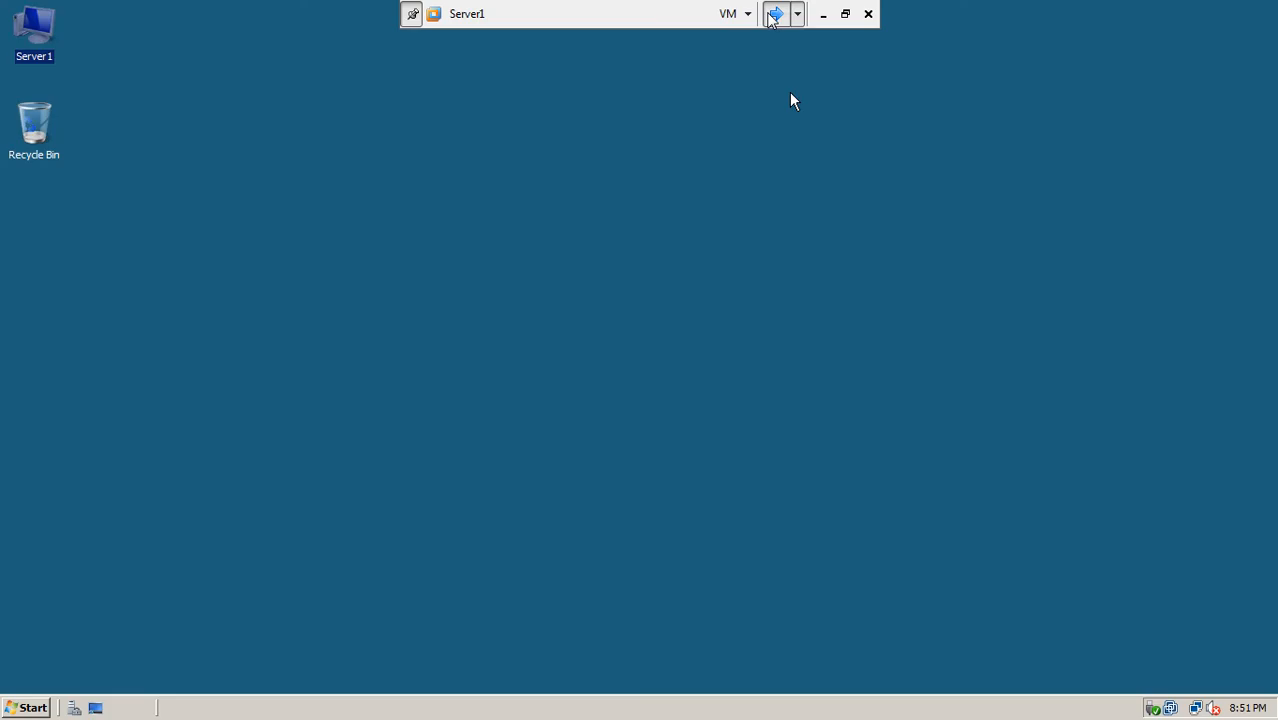
click(775, 14)
click(775, 14)
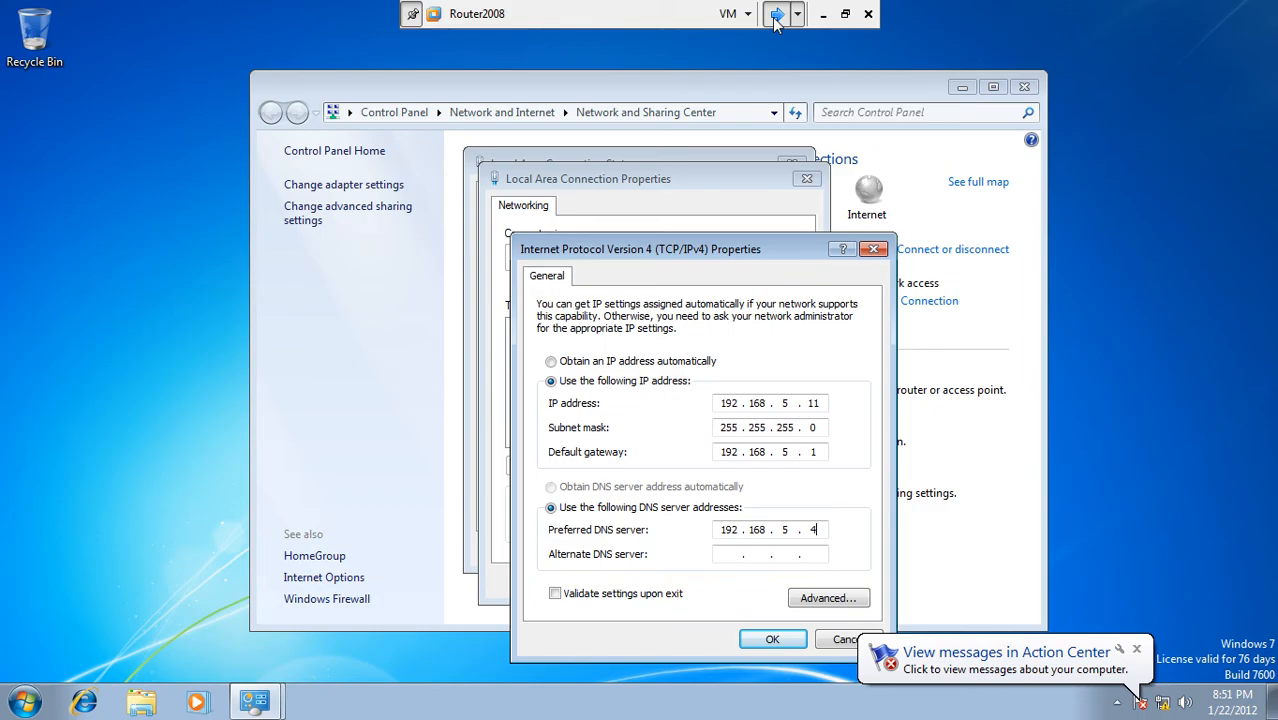
click(816, 530)
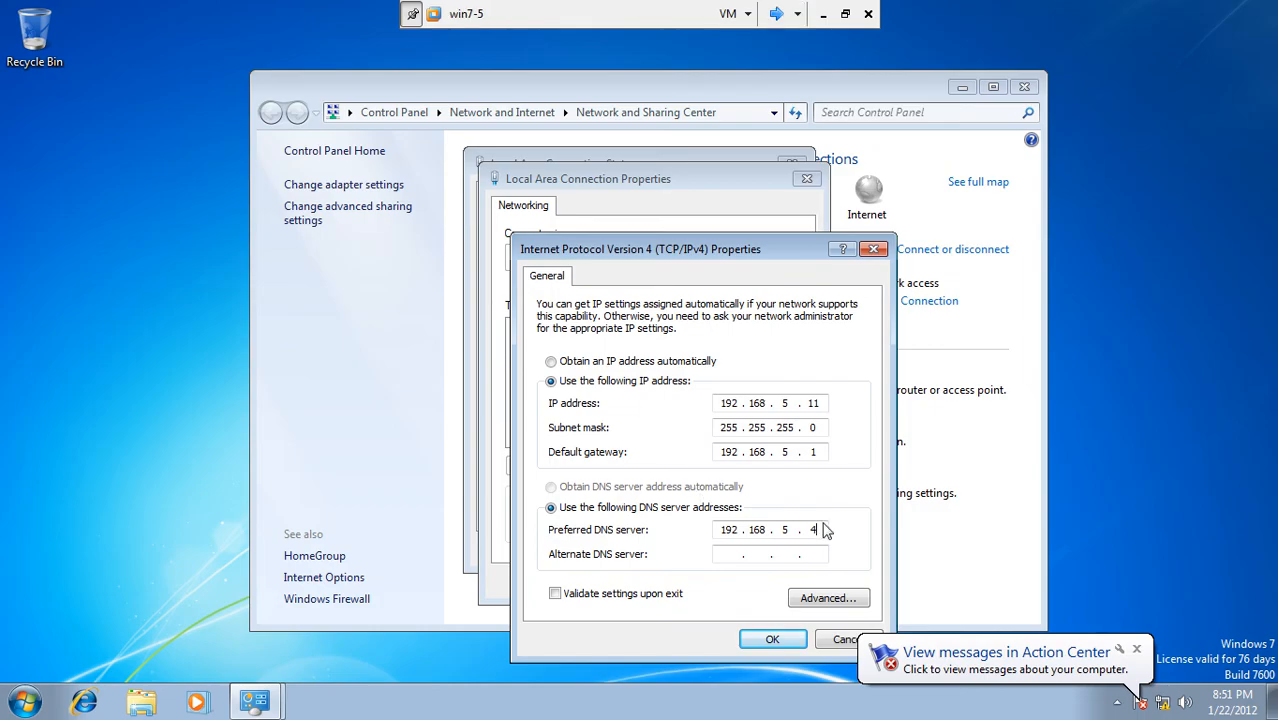
Step: Change win7-5's default gateway to 192.168.5.100, apply it, and set Network 2 as a Work network
click(820, 455)
text(00)
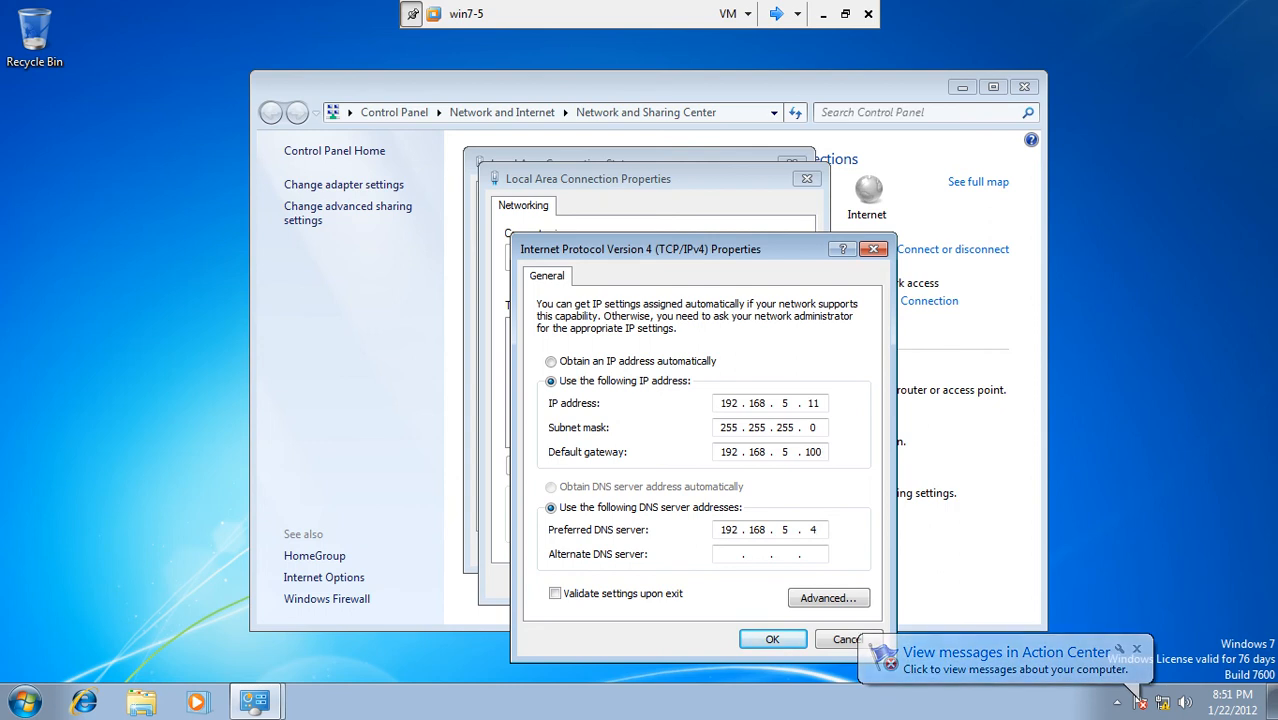
click(1138, 651)
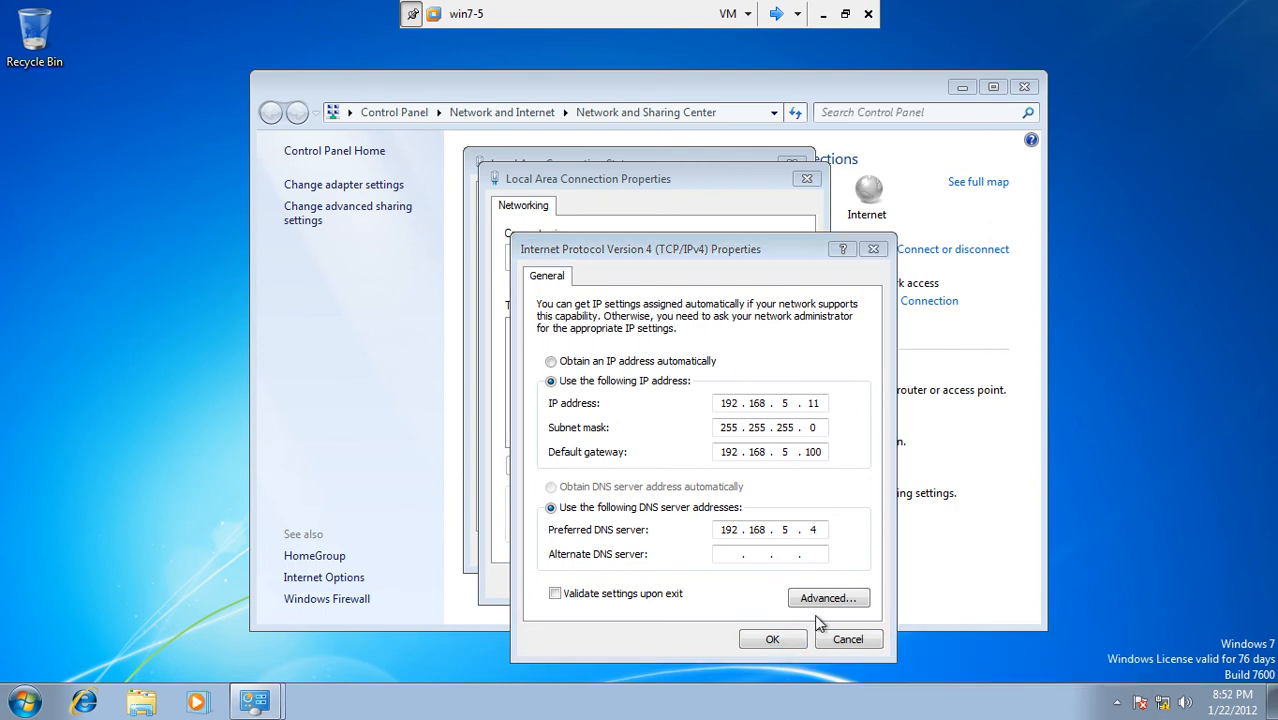
click(779, 638)
click(728, 584)
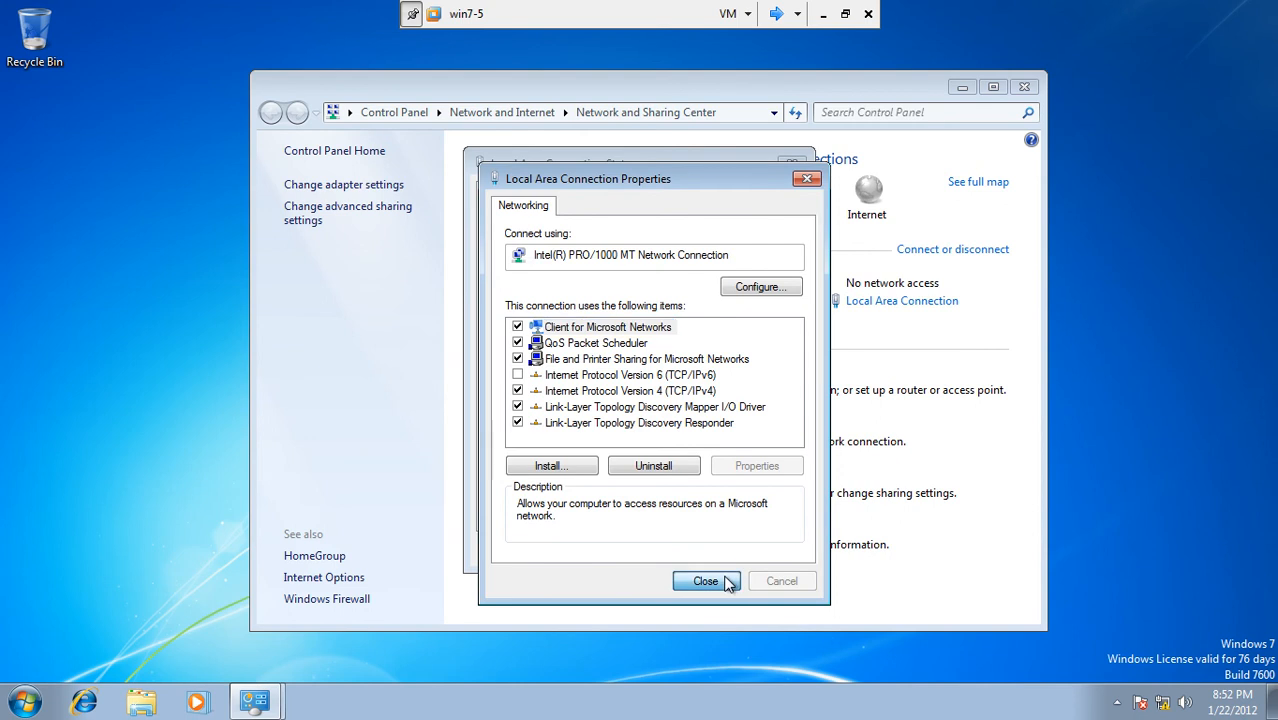
click(746, 553)
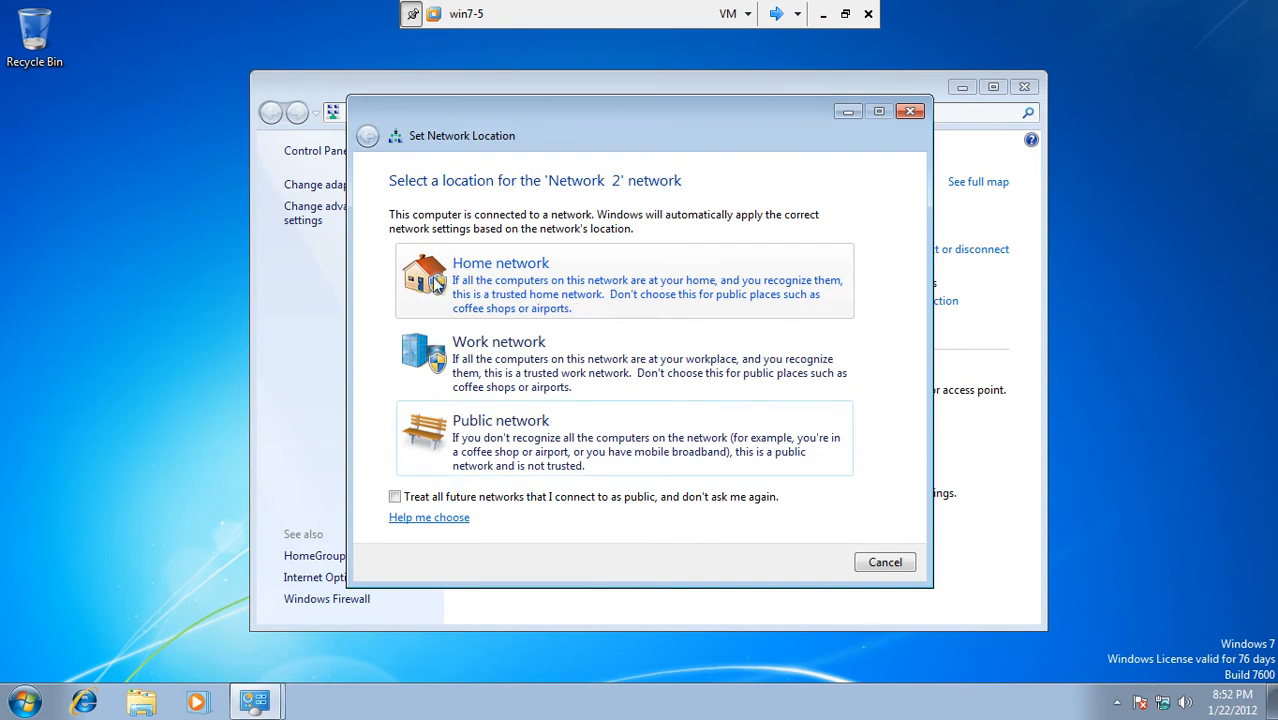
click(491, 374)
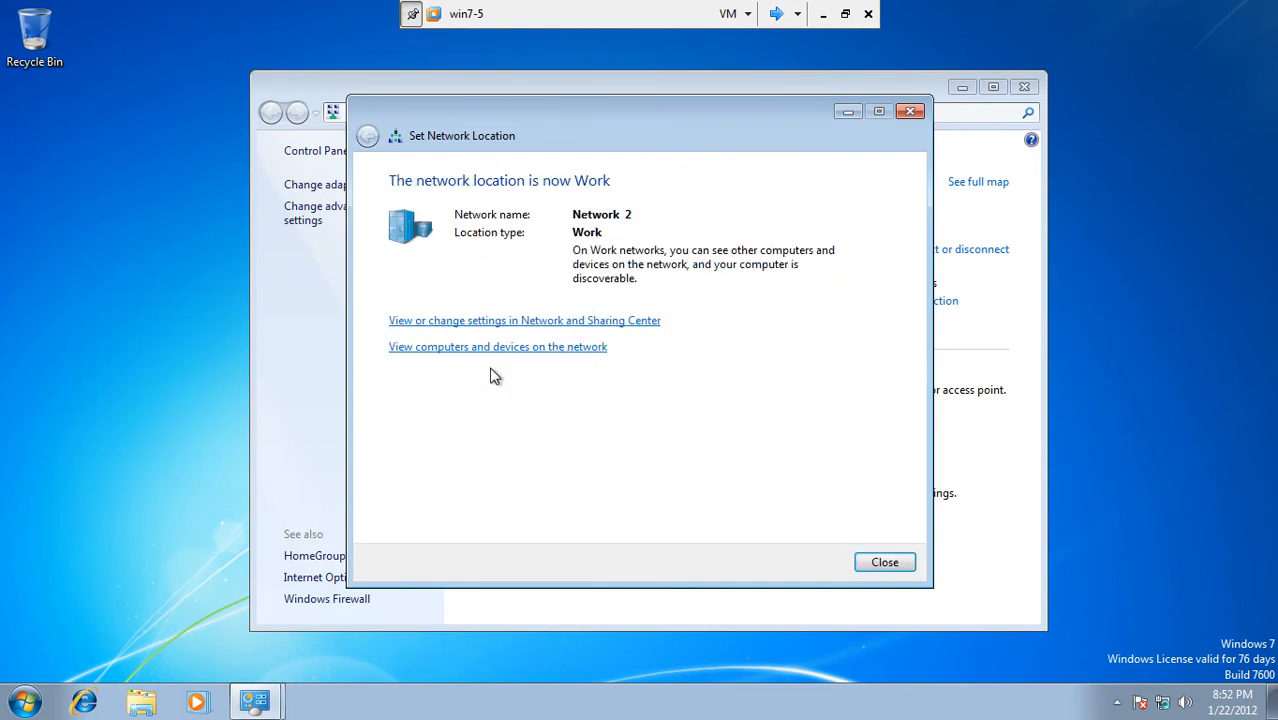
click(890, 567)
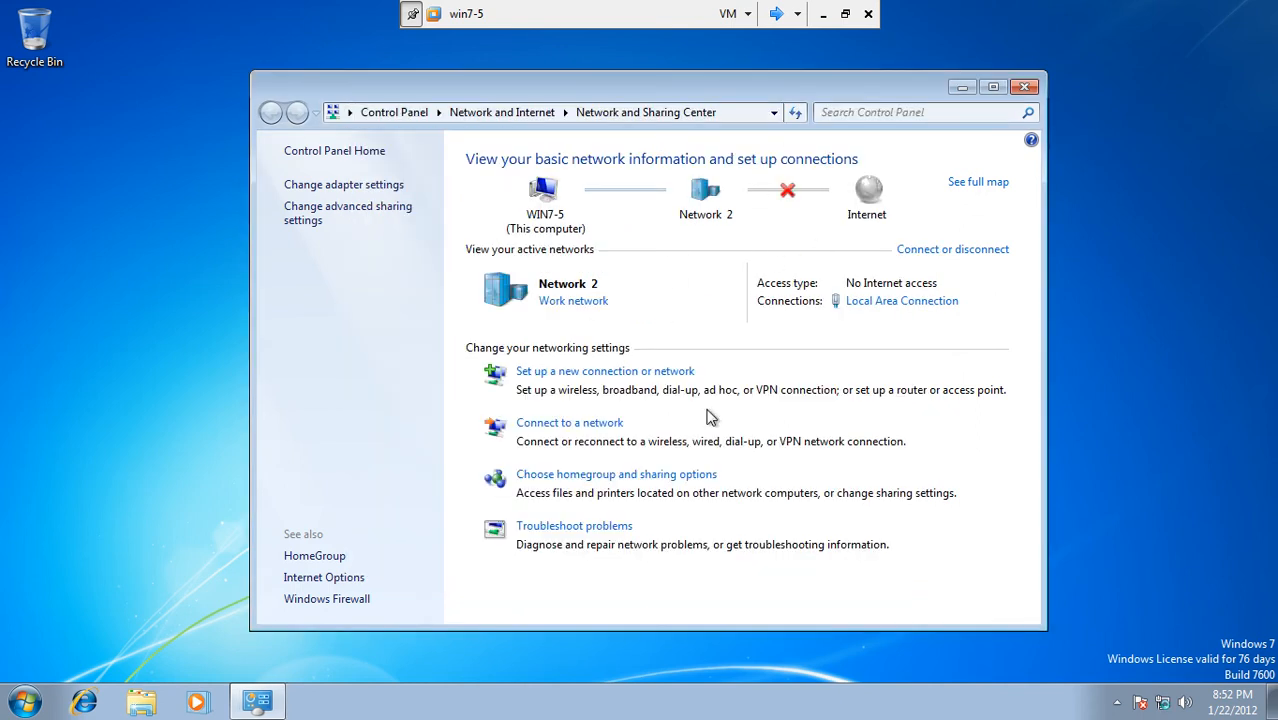
Step: Close Network and Sharing Center and refresh the desktop
click(1023, 90)
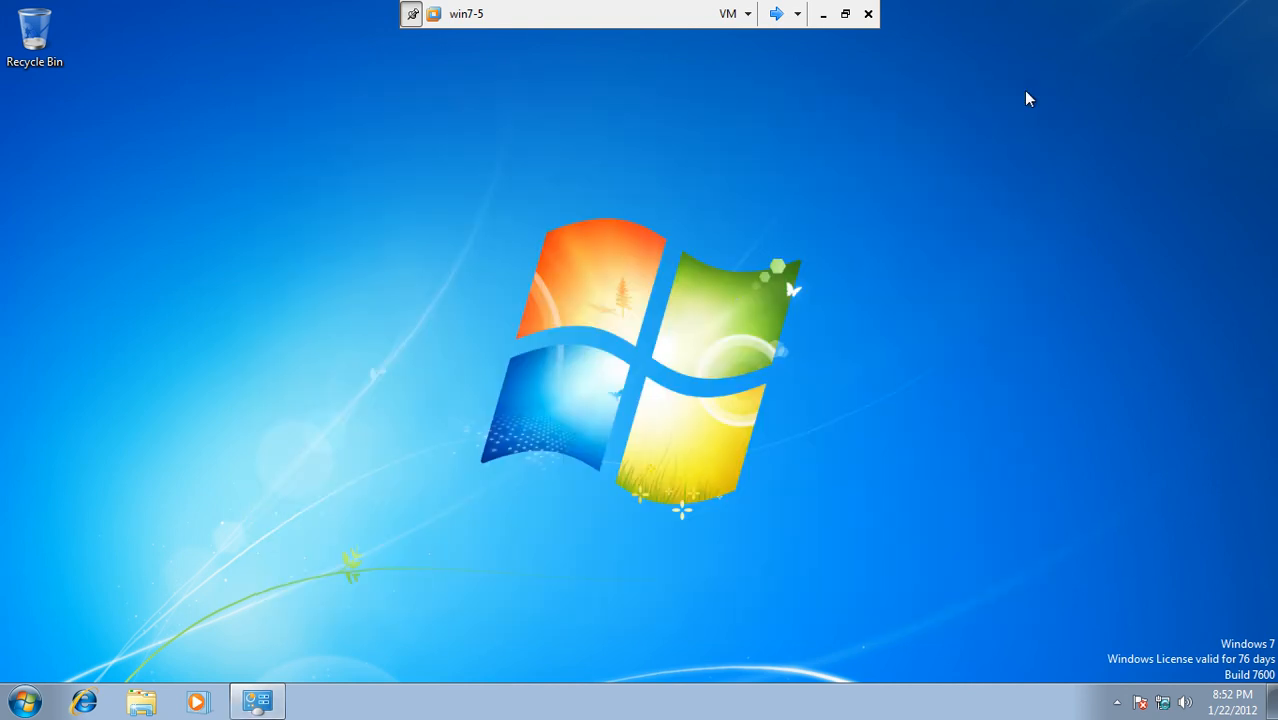
right_click(737, 305)
click(787, 350)
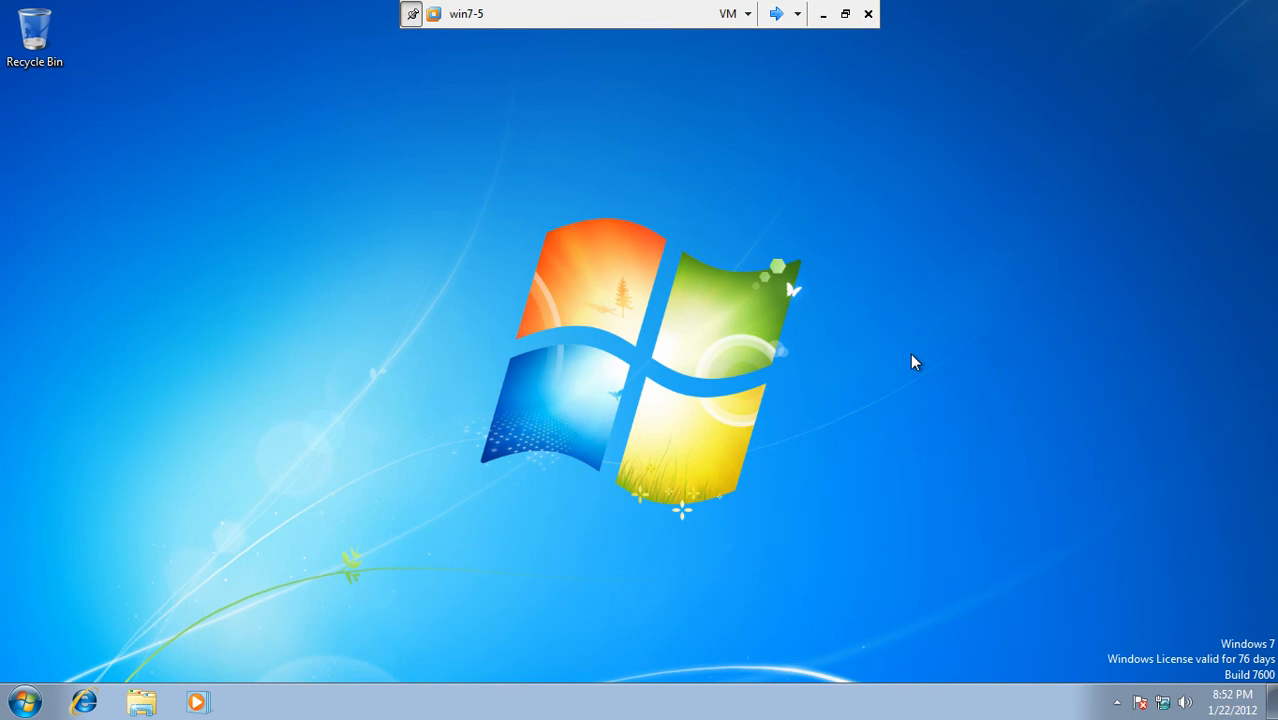
Step: Add the Computer icon to the desktop from the Start menu
click(30, 698)
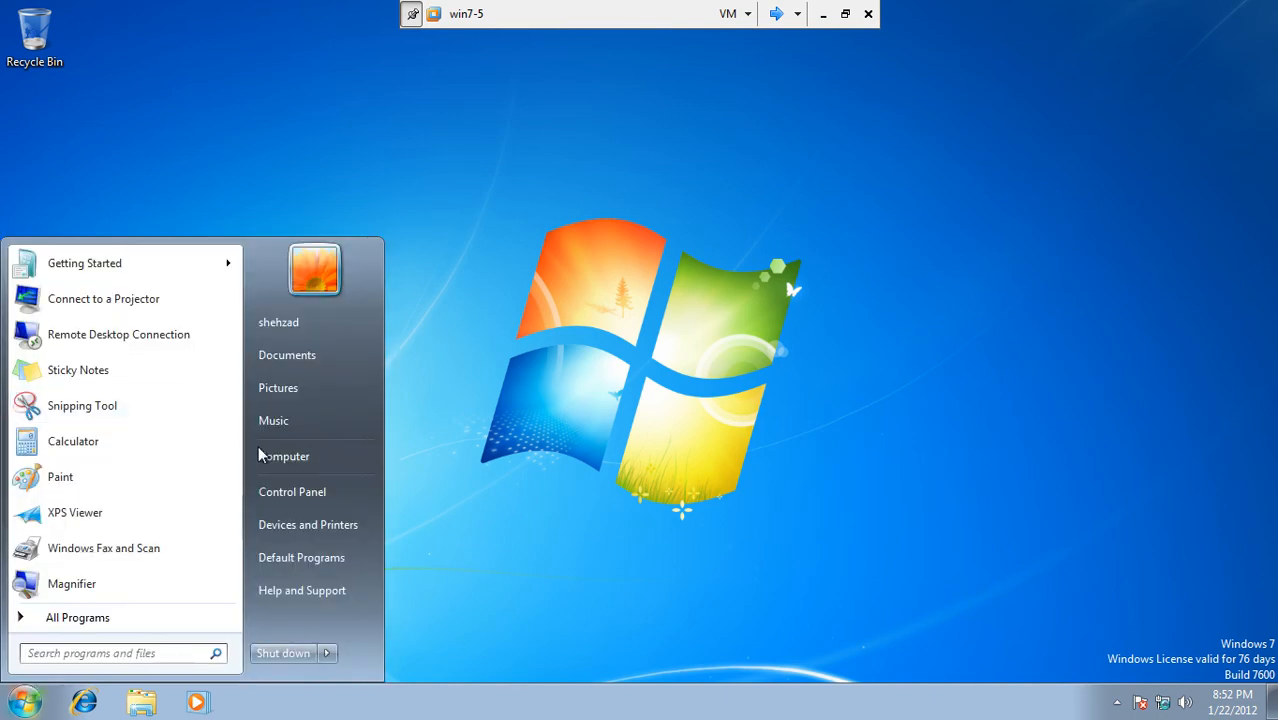
right_click(298, 464)
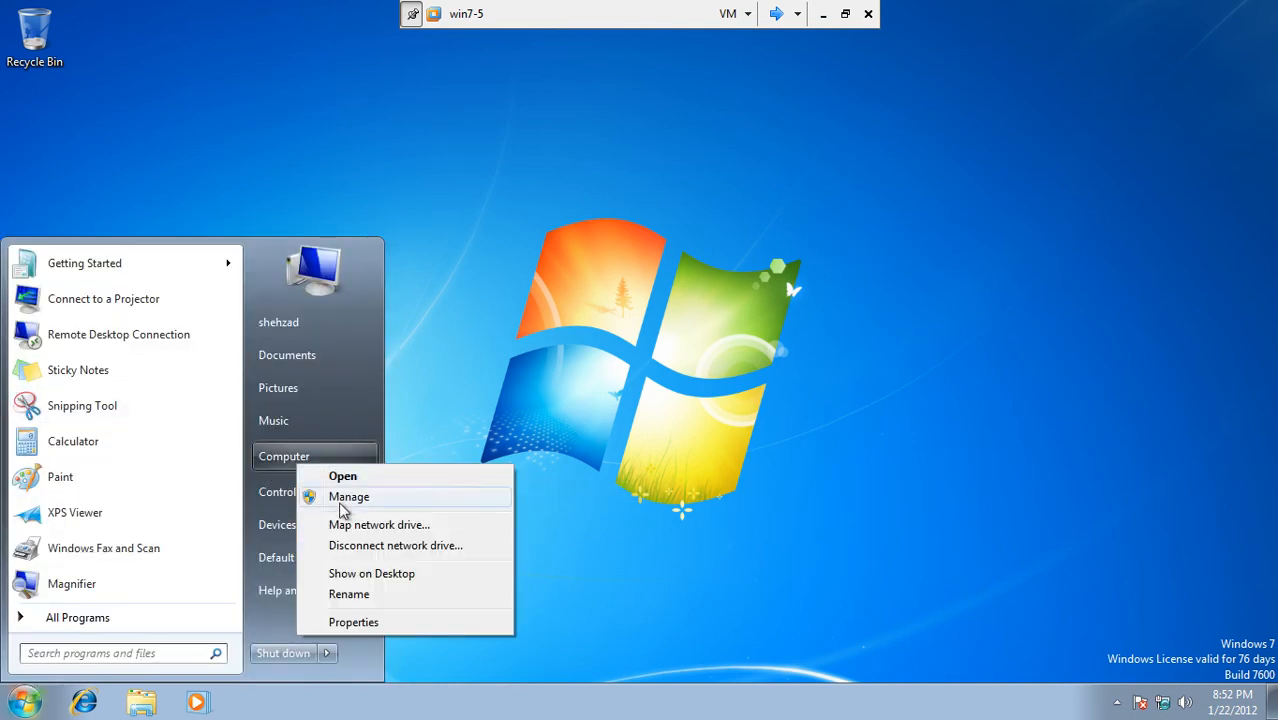
click(365, 573)
click(580, 270)
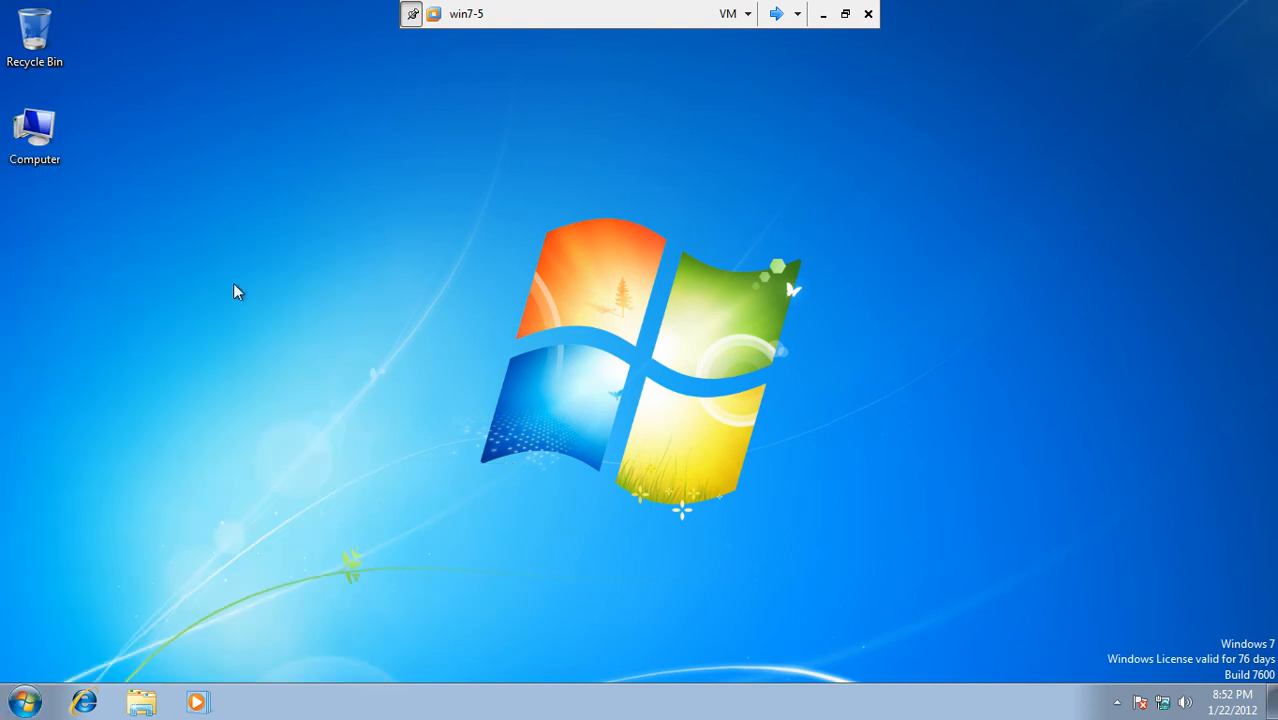
click(26, 695)
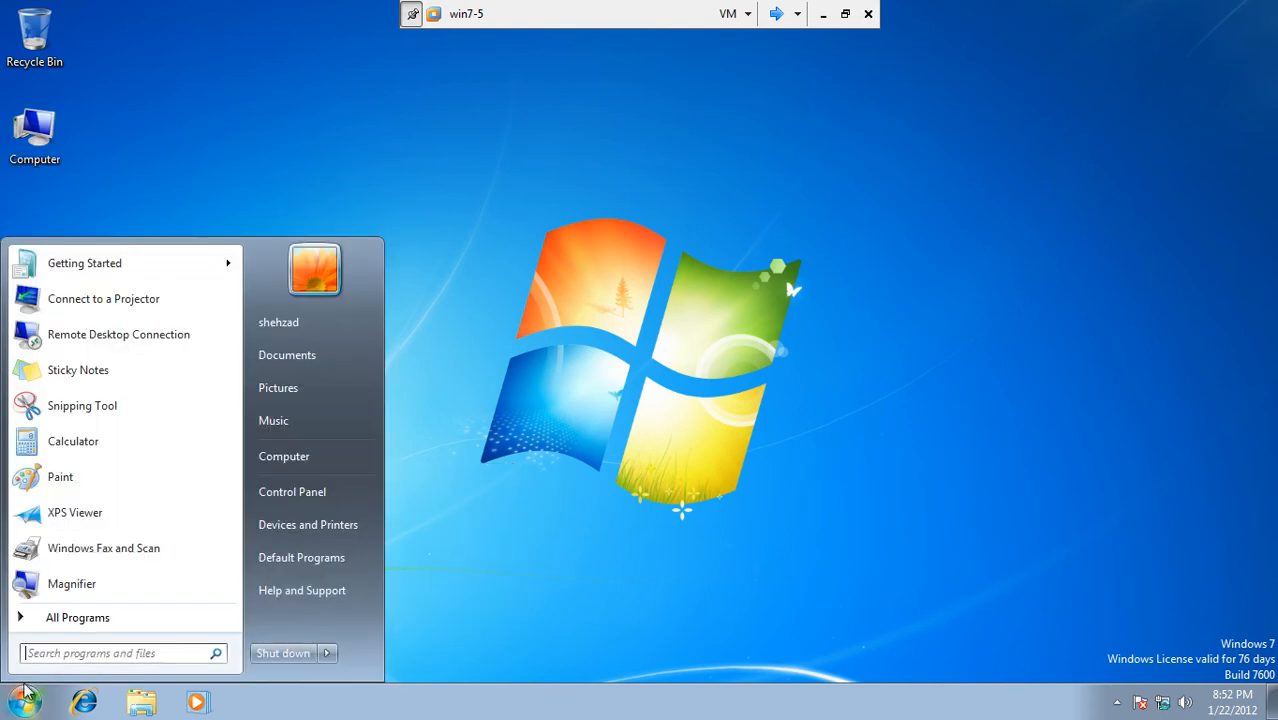
click(53, 651)
Step: In Command Prompt, confirm address 192.168.5.11 with ipconfig and ping 192.168.5.4
key(Escape)
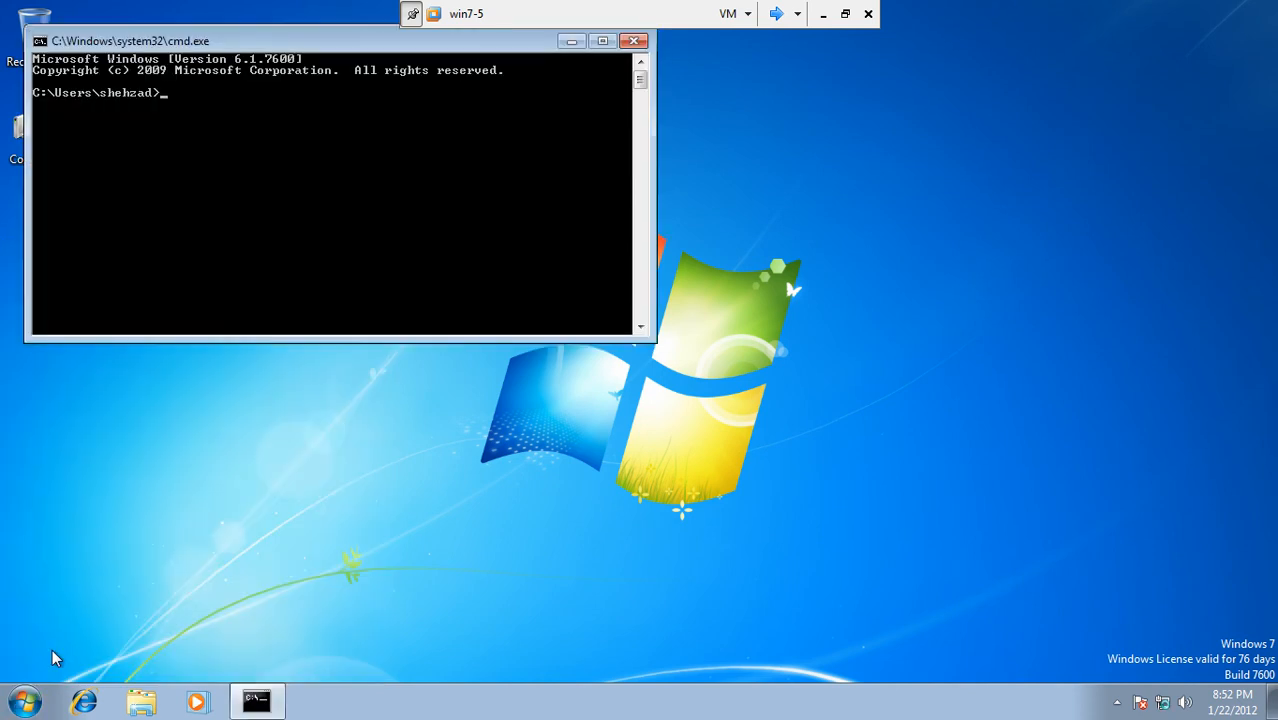
key(Return)
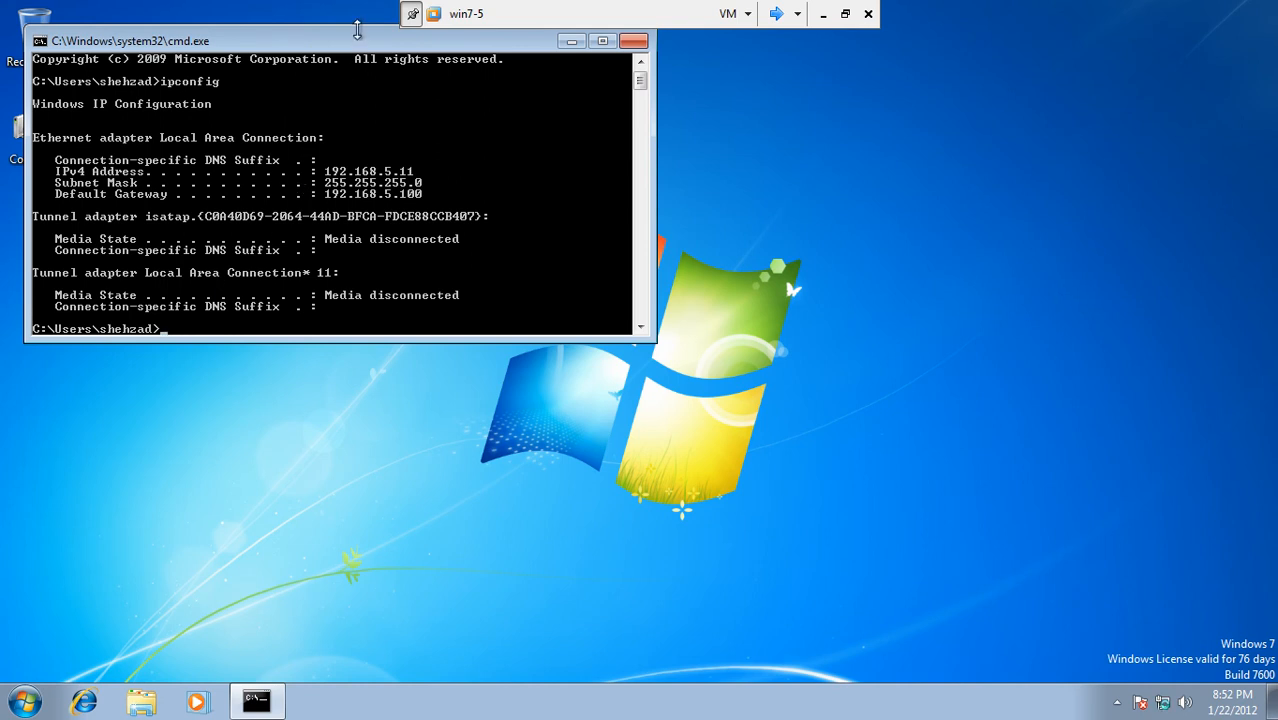
drag(356, 41, 682, 131)
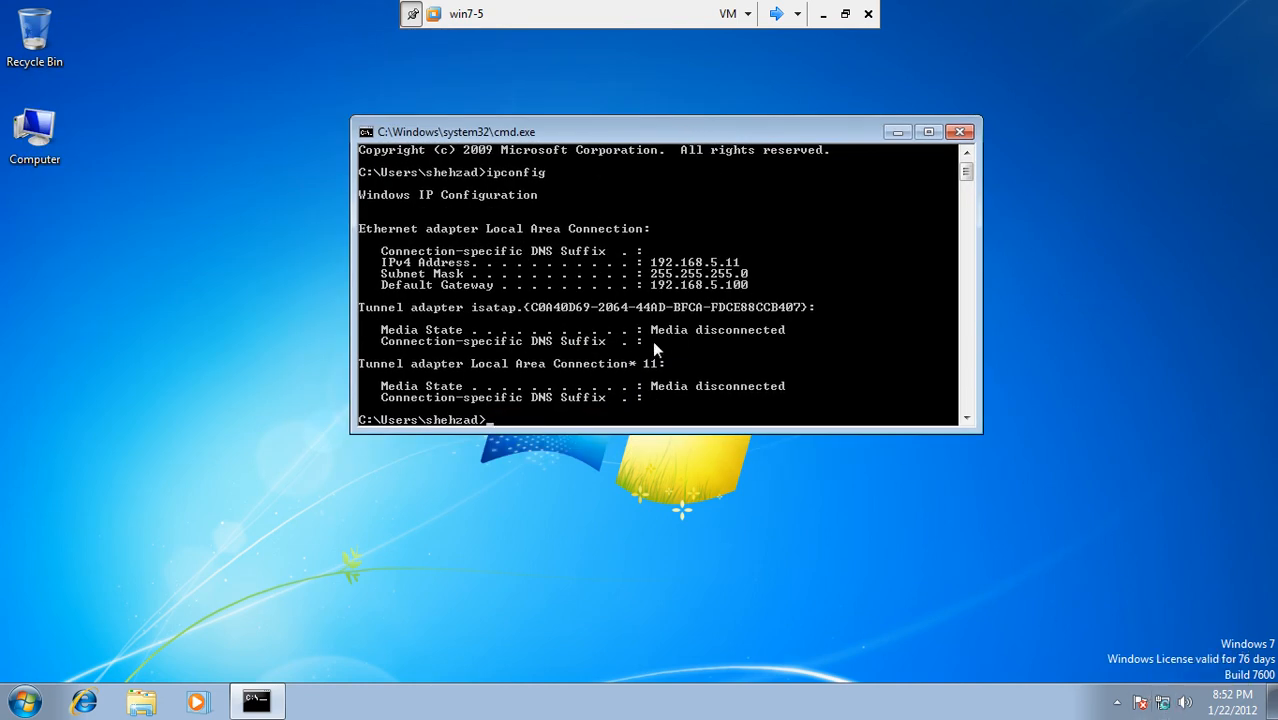
text(ping 192.168.5.4)
key(Return)
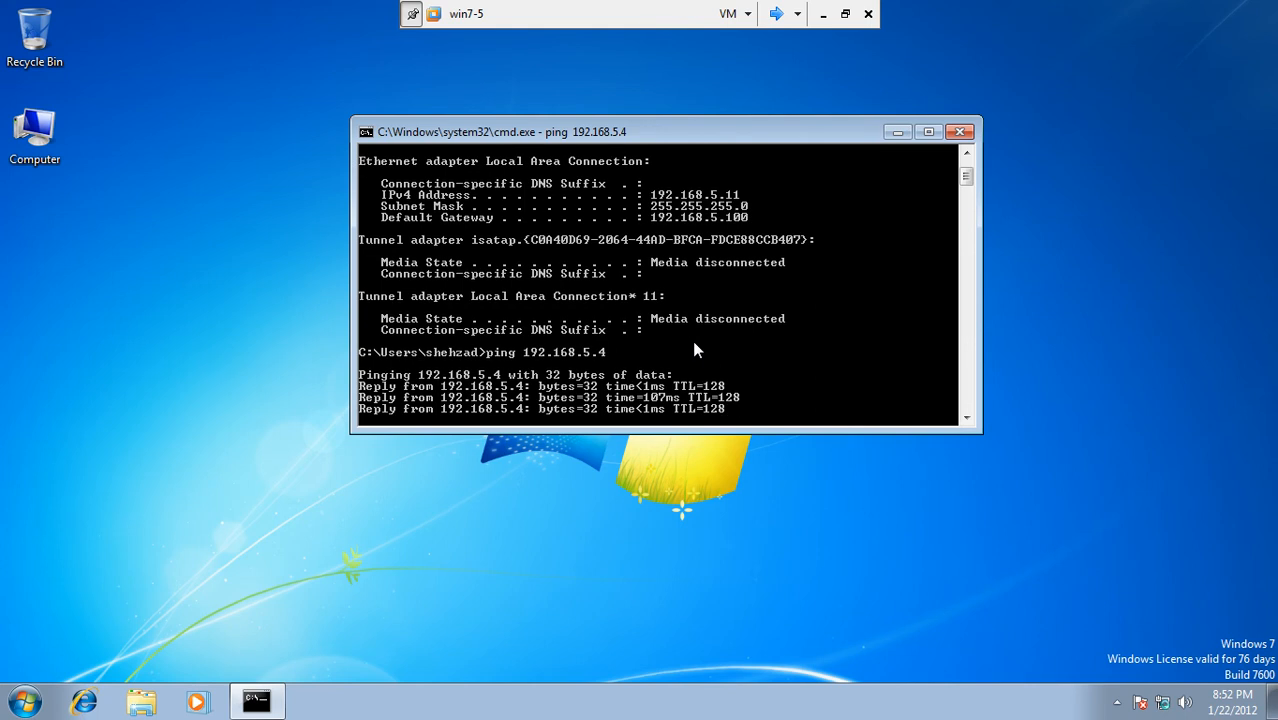
Step: Ping server3 by short name, cancel it, then ping server3.lhr.test.com with 0% loss
text(ping server3)
key(Return)
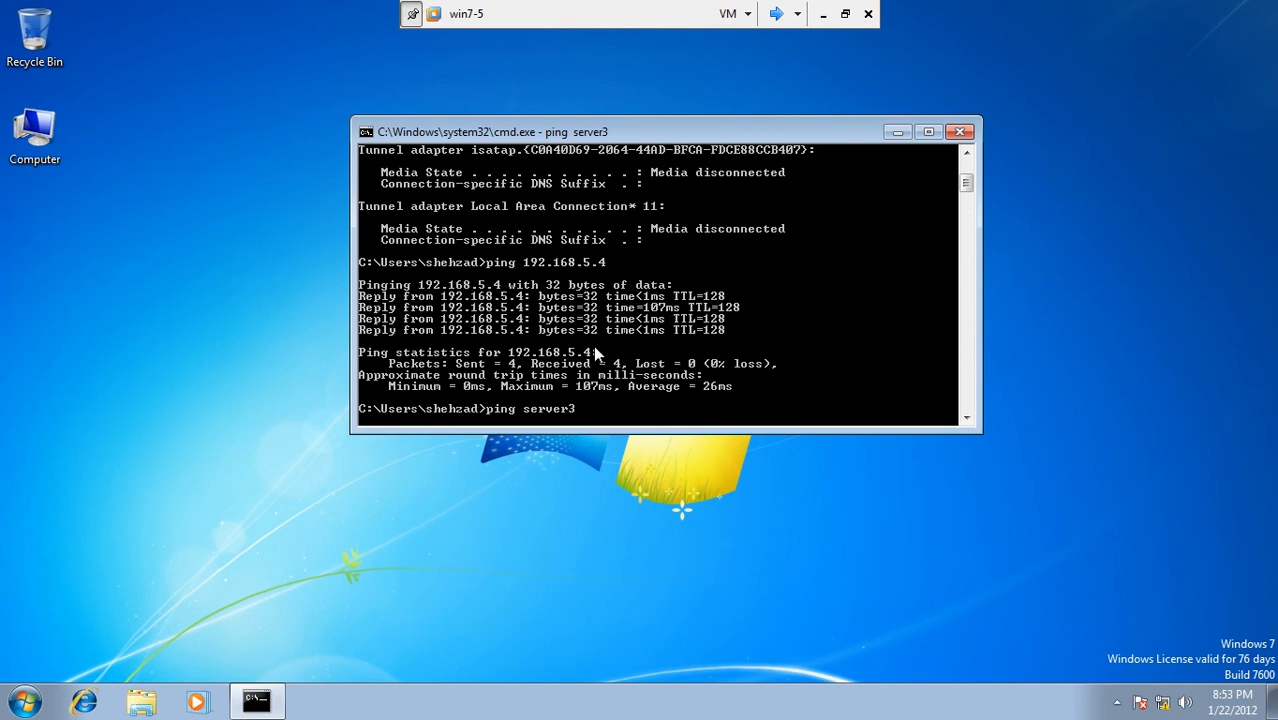
key(ctrl+c)
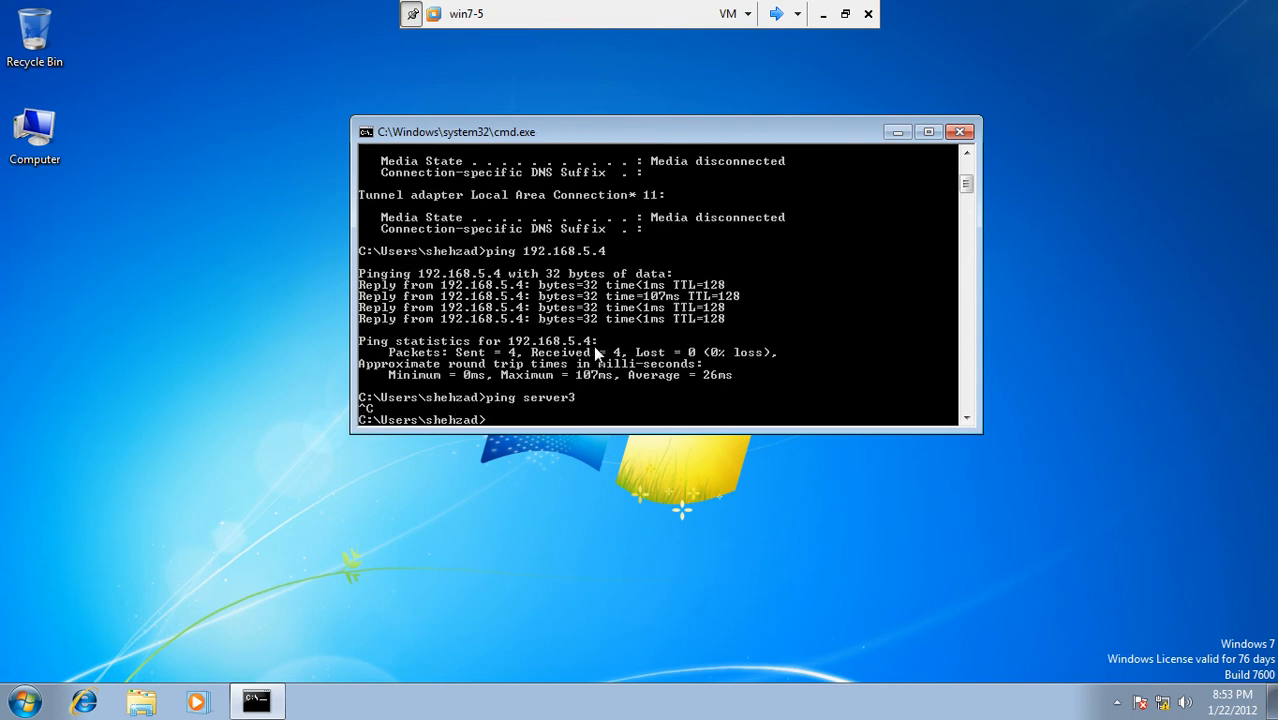
text(ping server3.lhr.test.com)
key(Return)
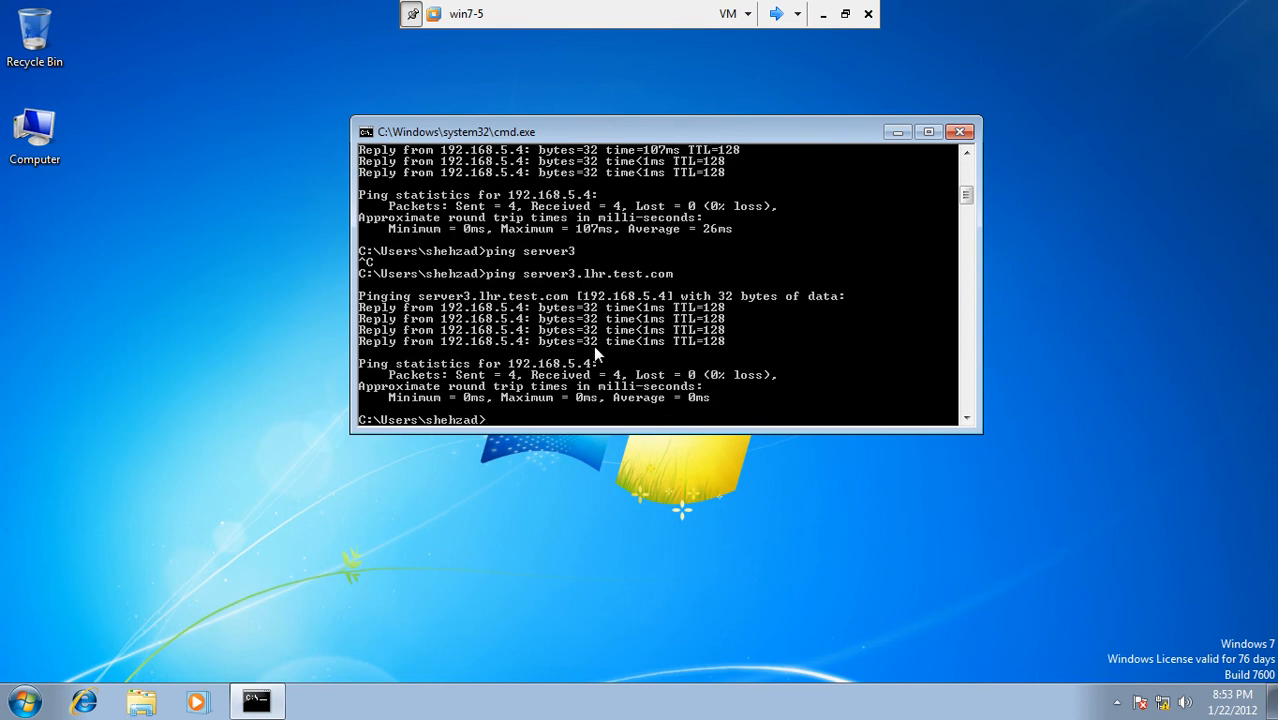
Step: Open the computer name and domain change settings, viewing then cancelling the DNS suffix options
right_click(40, 127)
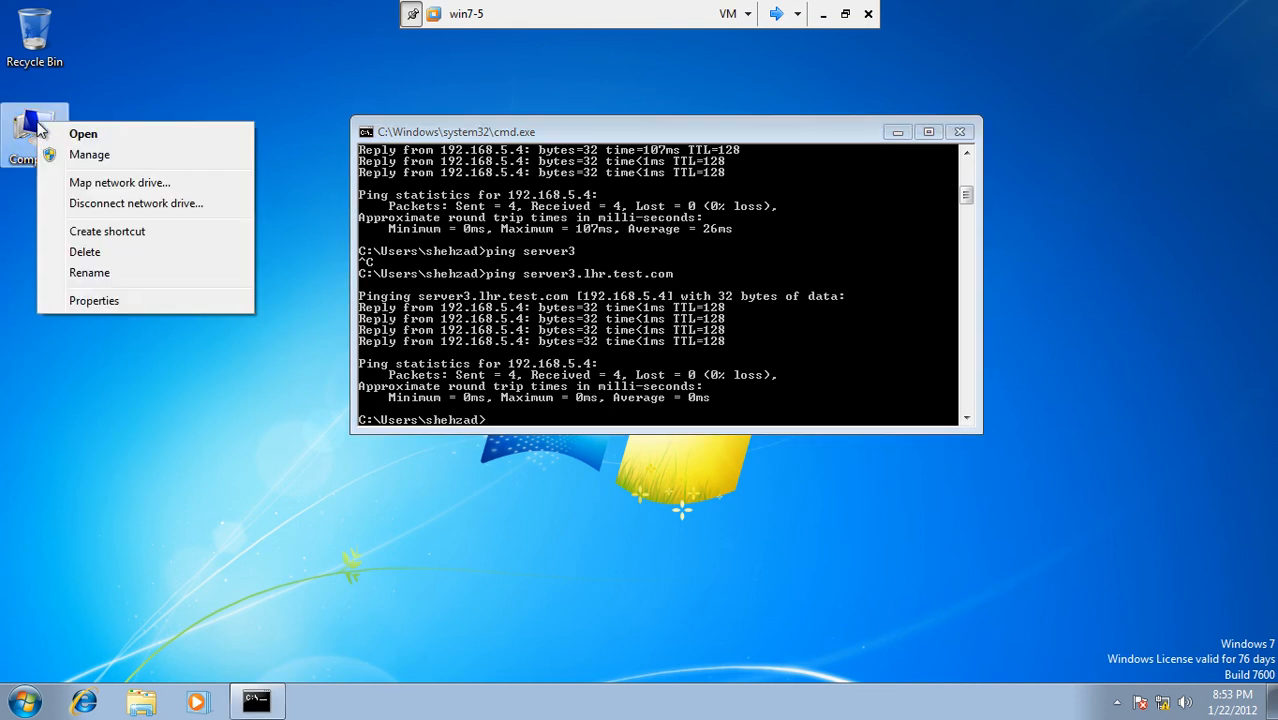
click(91, 307)
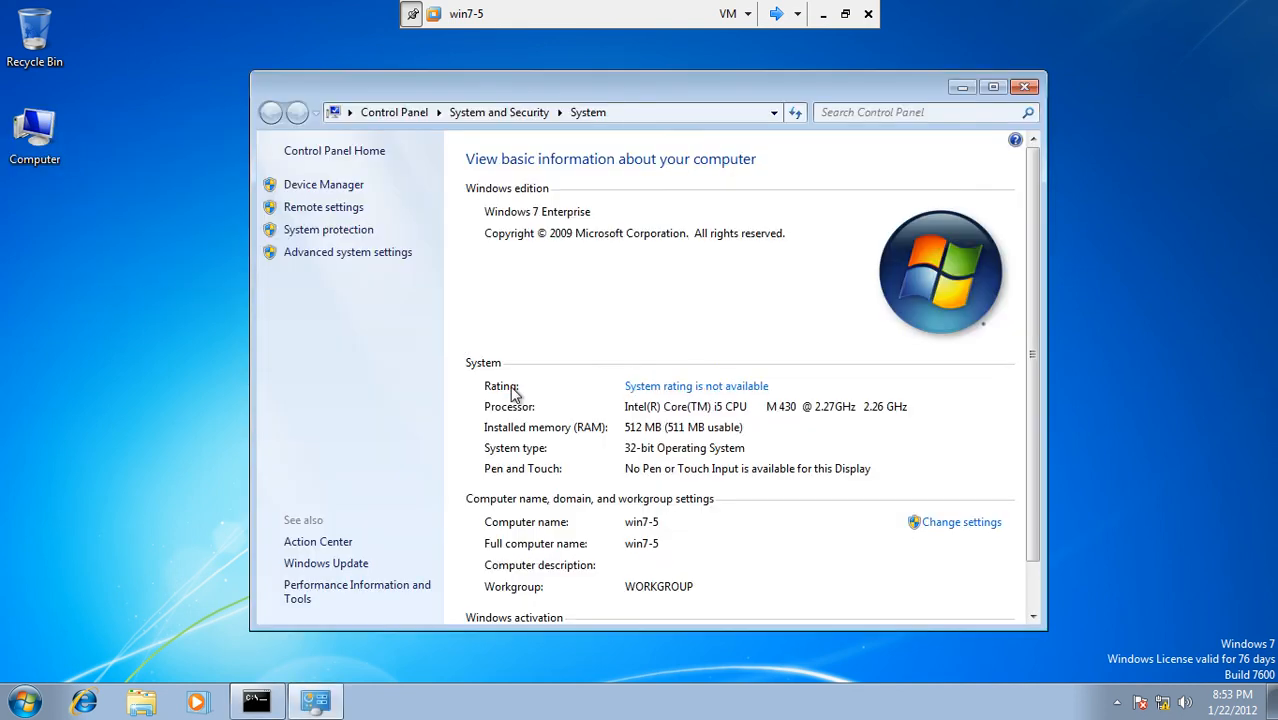
click(940, 522)
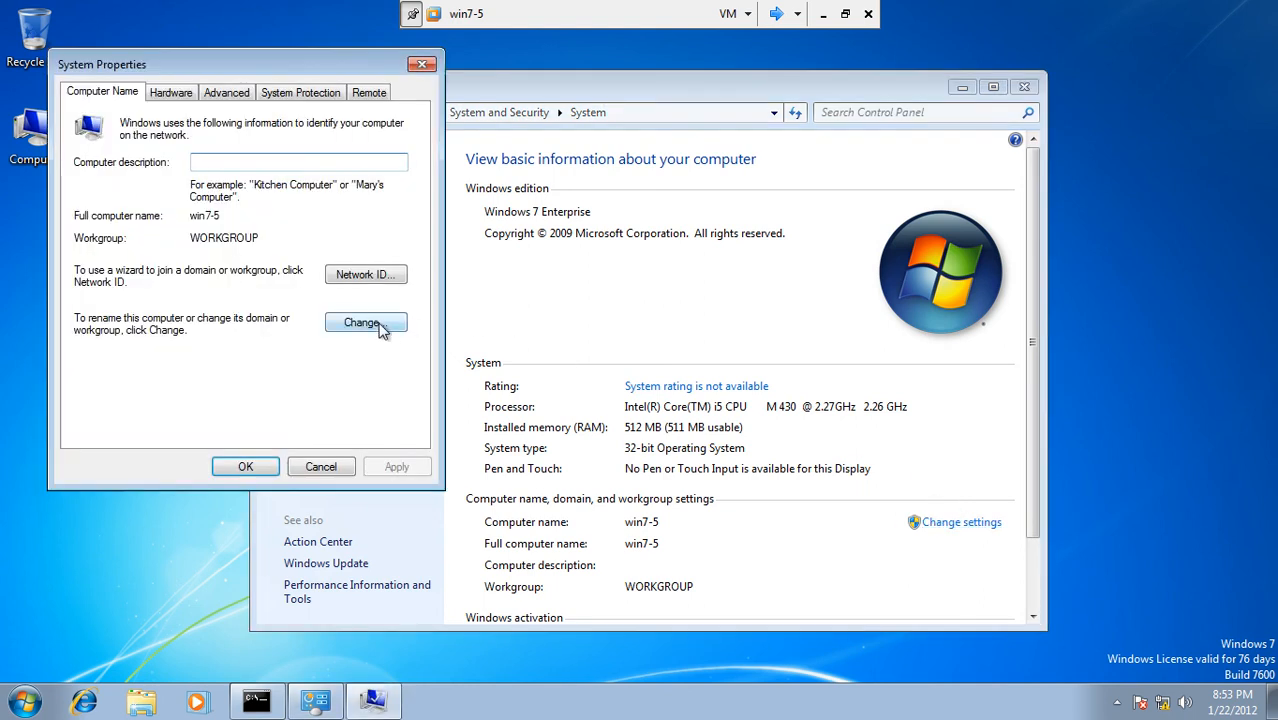
click(380, 325)
click(306, 267)
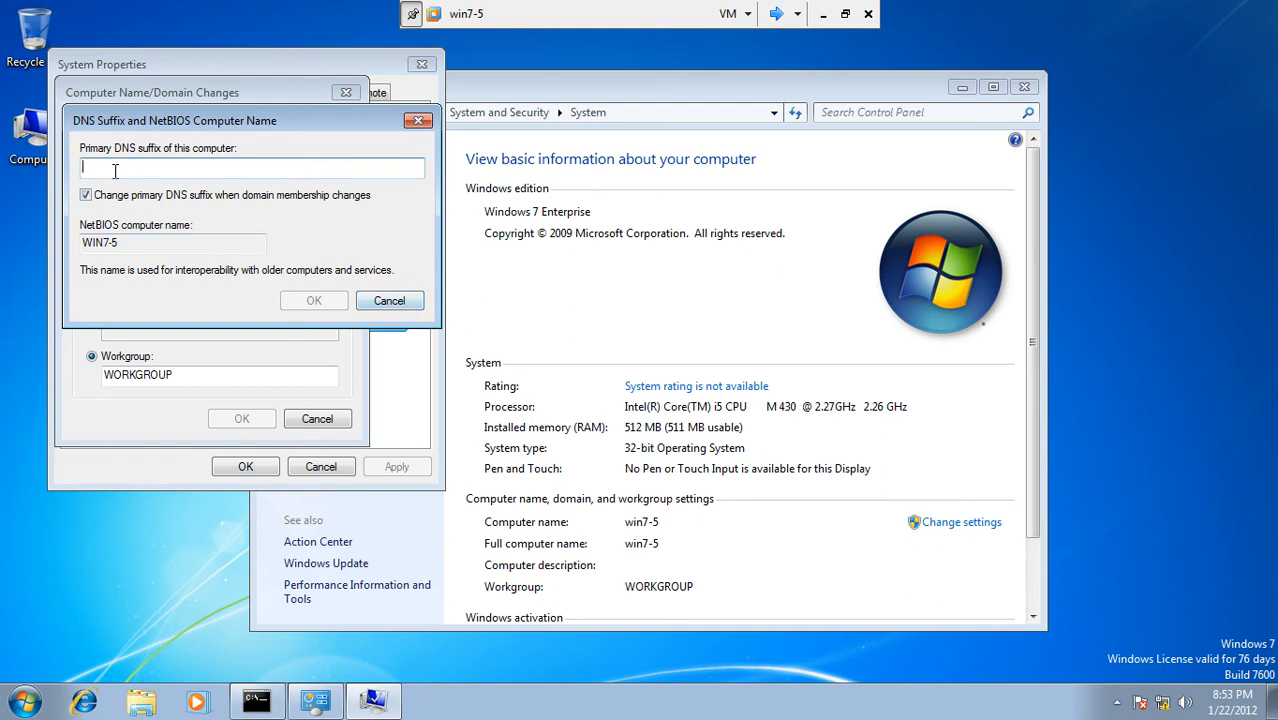
click(392, 304)
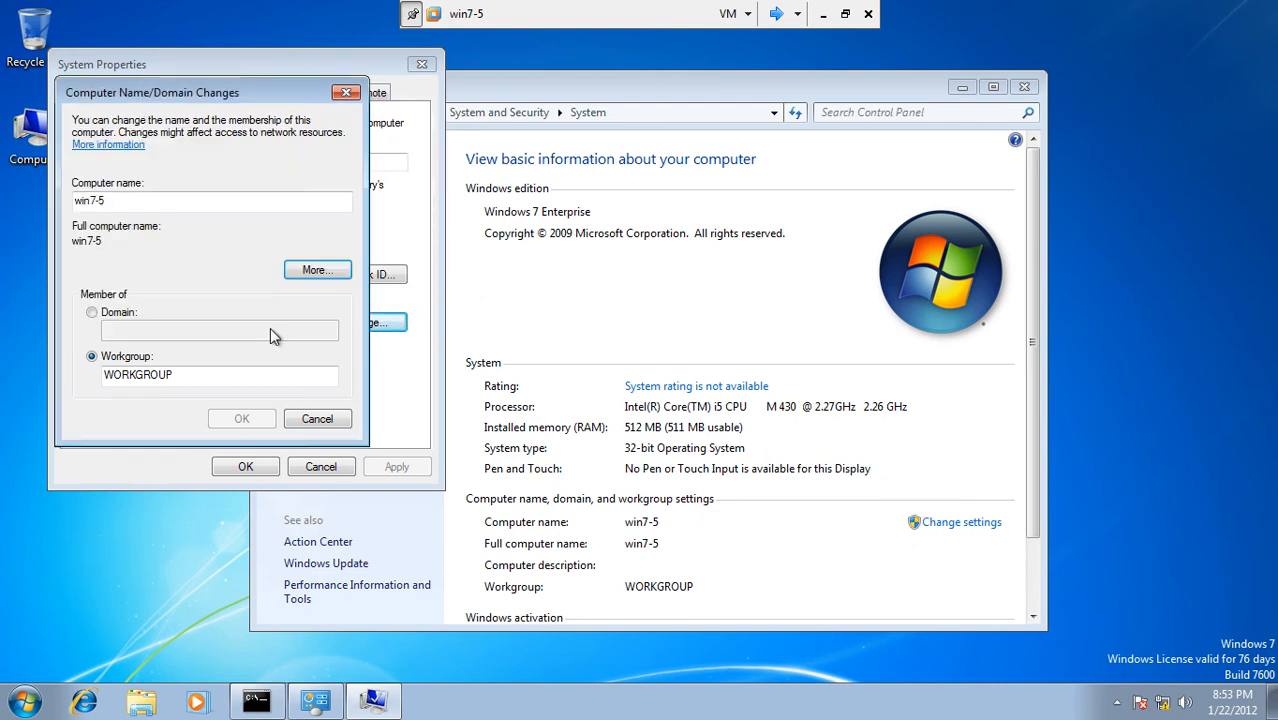
Step: Join win7-5 to the lhr.test.com domain using the domain administrator credentials
click(113, 316)
click(129, 336)
text(lhr)
text(lhr.)
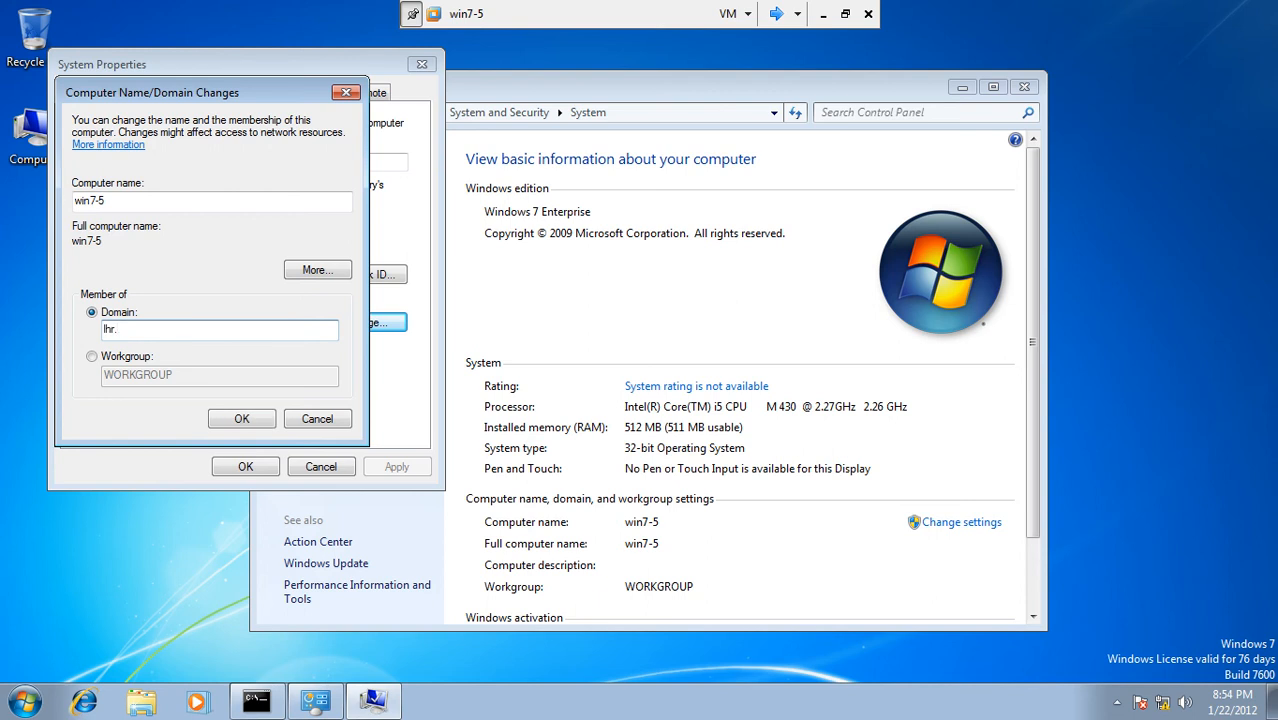
text(test.com)
key(Return)
text(admi)
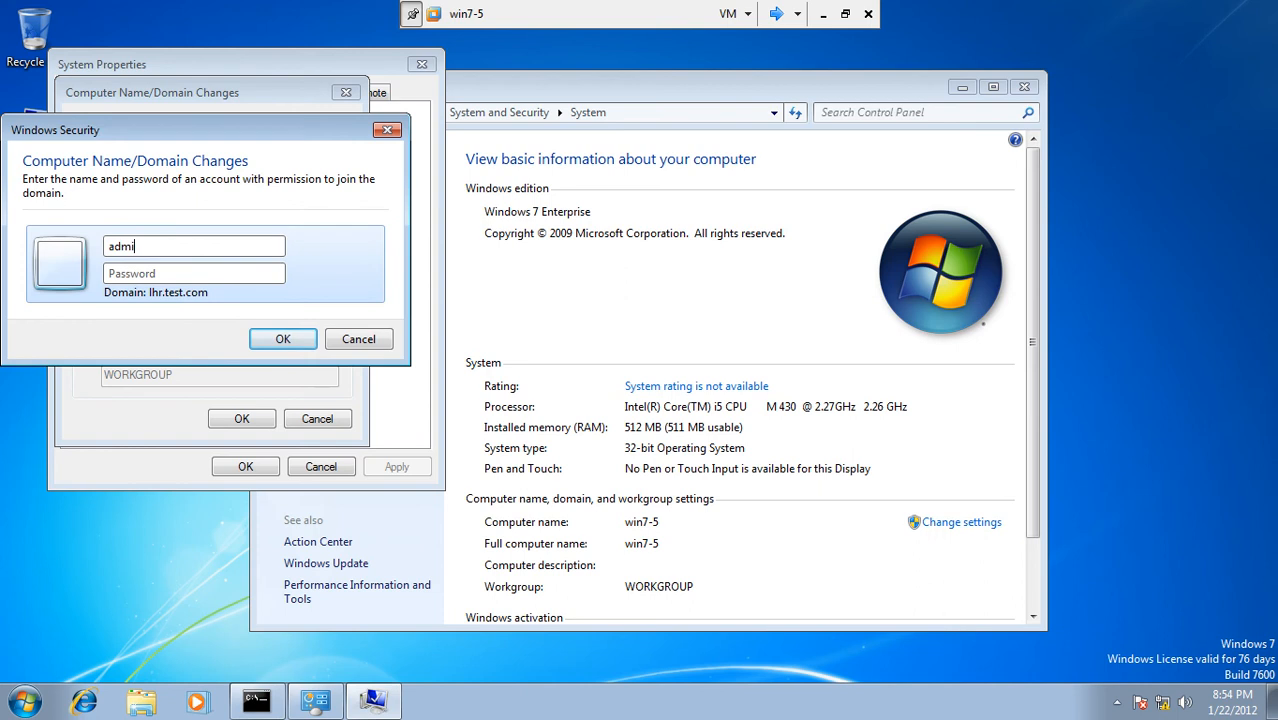
text(nistrator)
text(•••)
text(•••••)
key(Return)
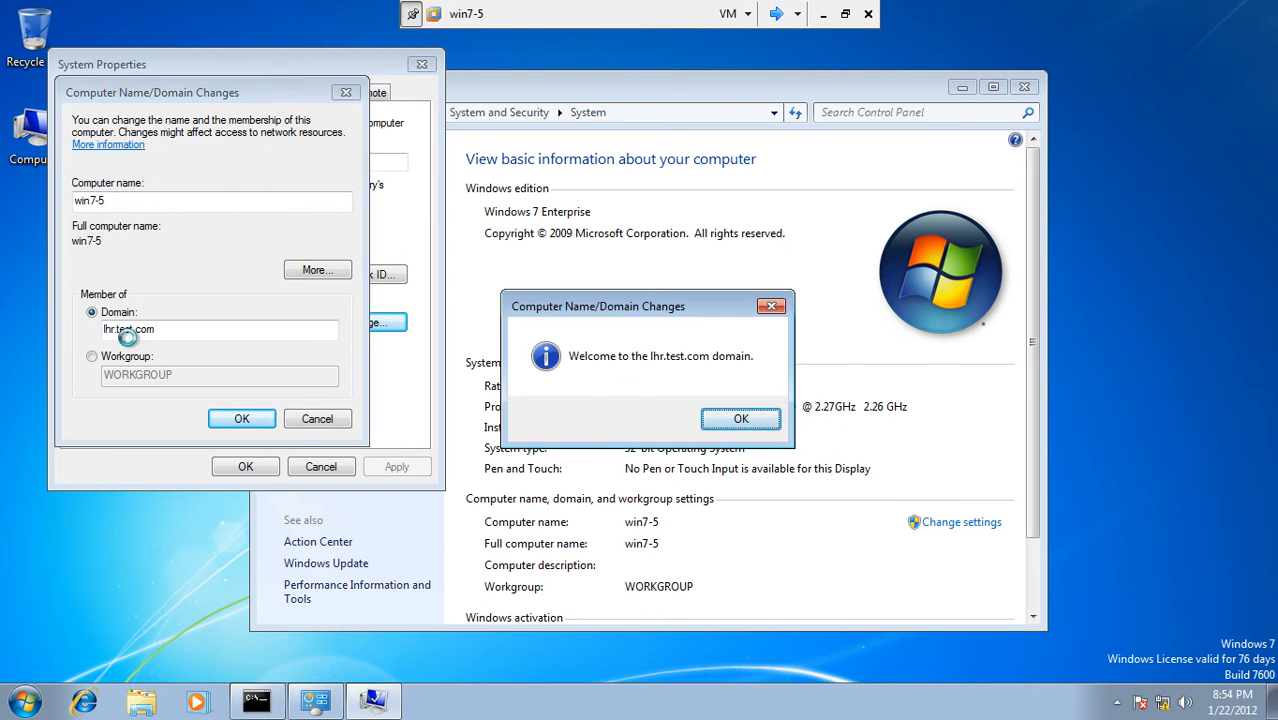
Step: Acknowledge the domain welcome, close the System and command prompt windows, and apply the domain change
click(722, 421)
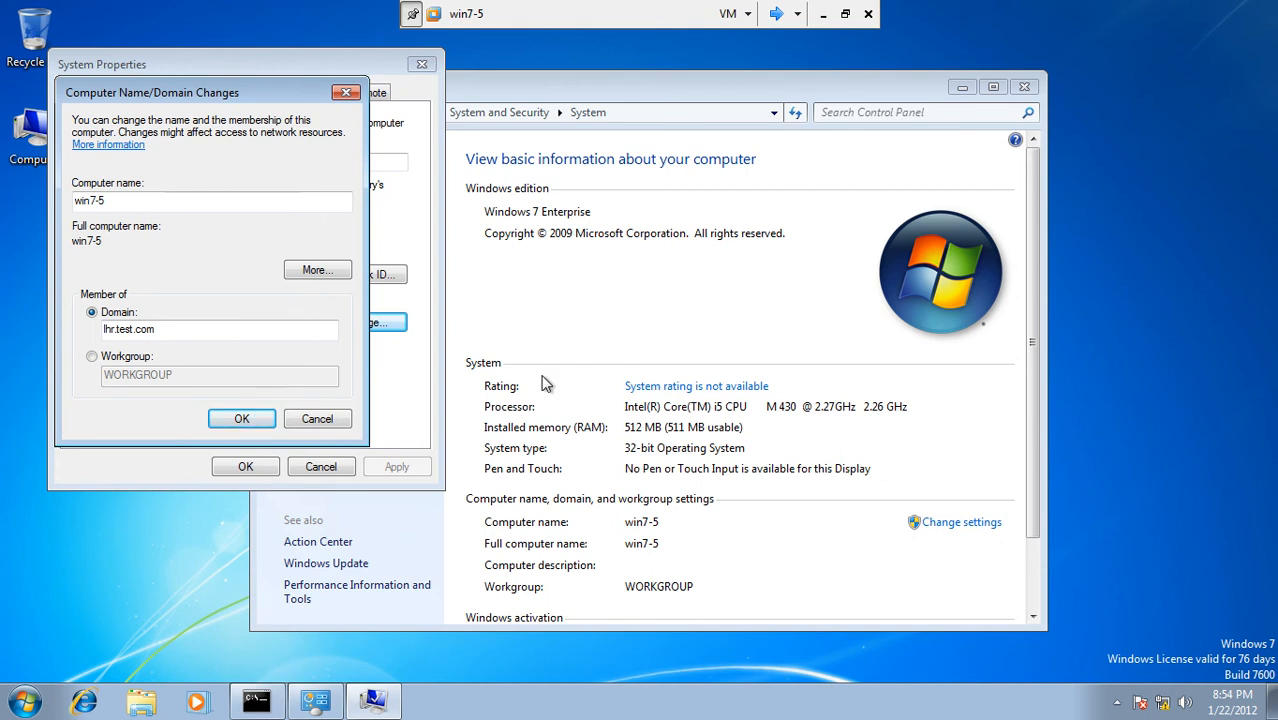
click(1028, 90)
click(1028, 90)
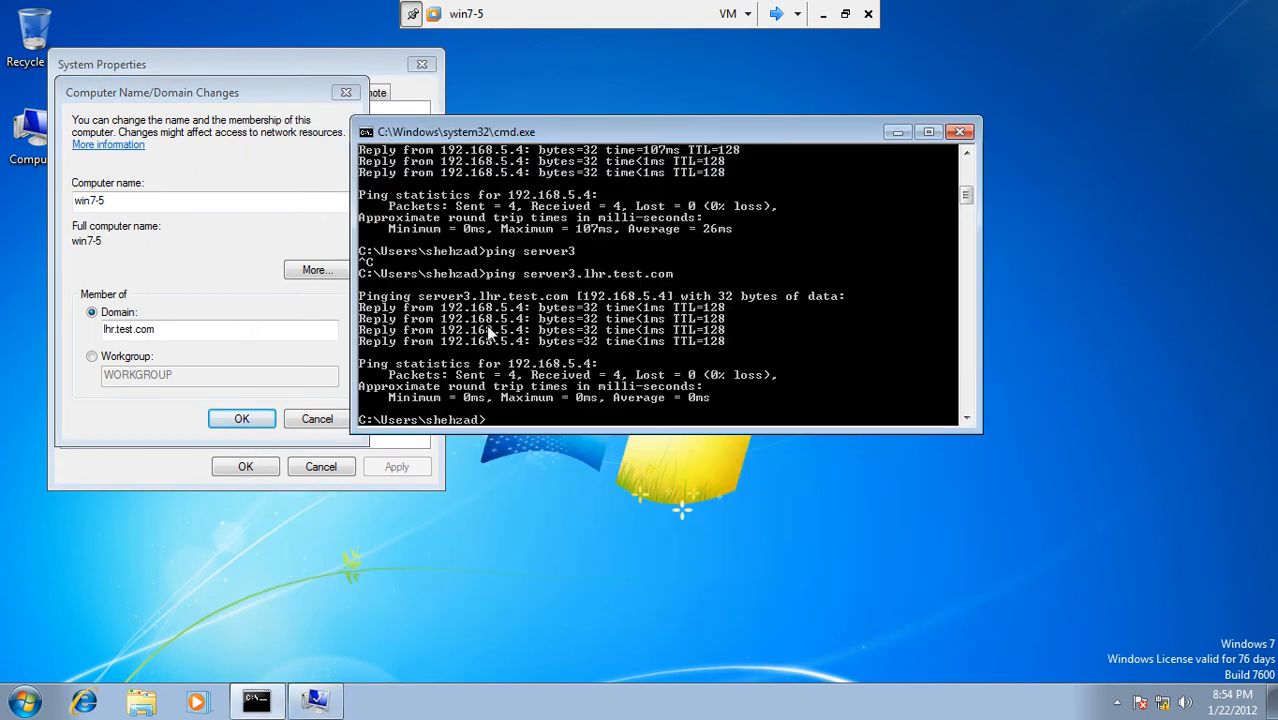
click(948, 128)
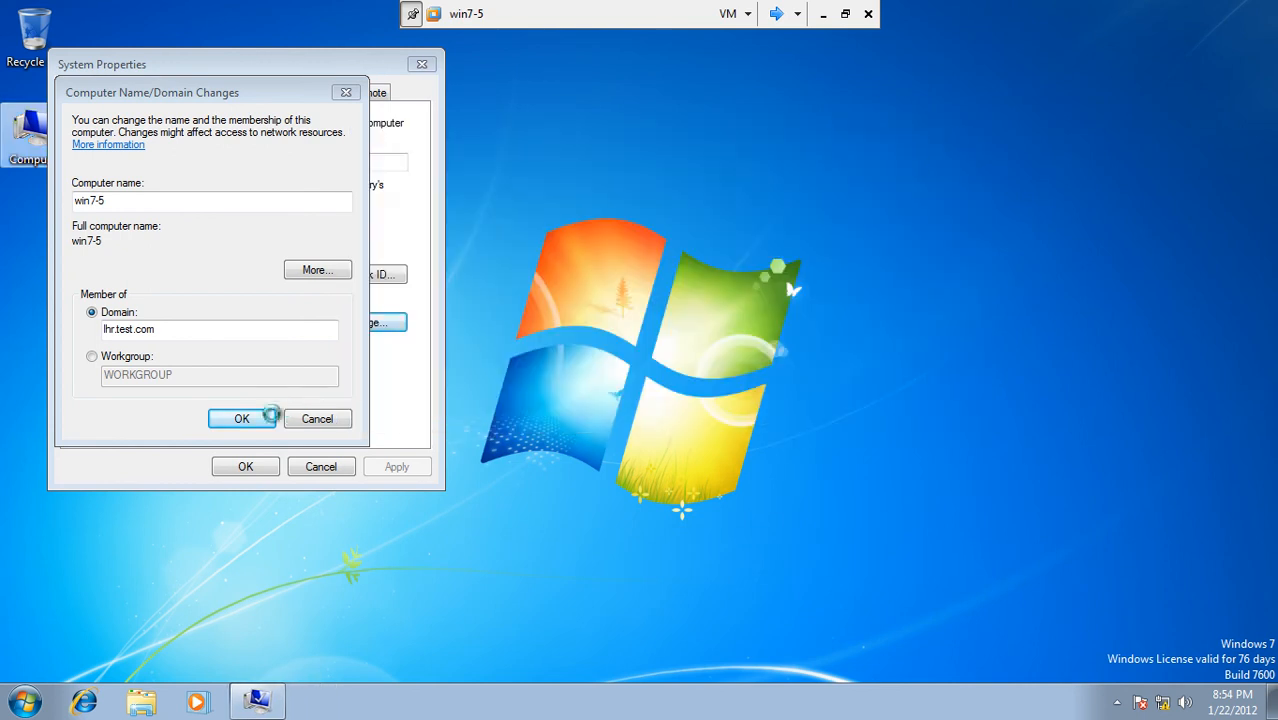
click(241, 416)
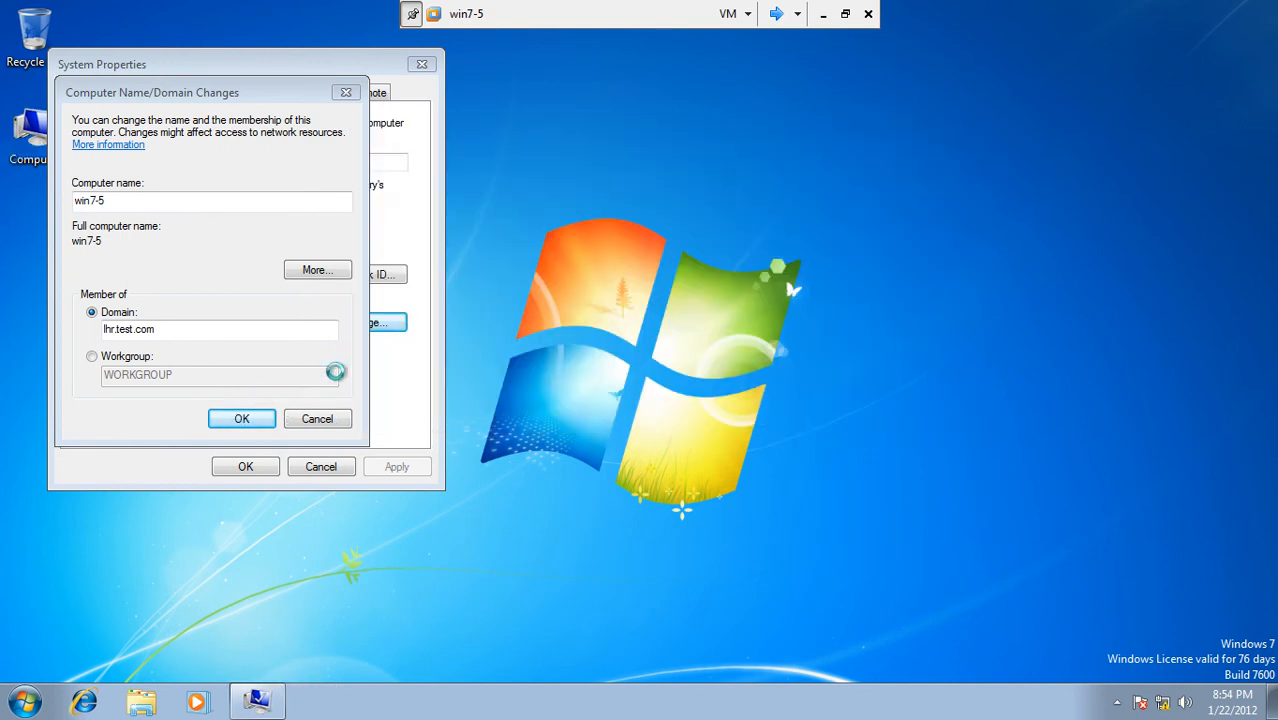
click(238, 420)
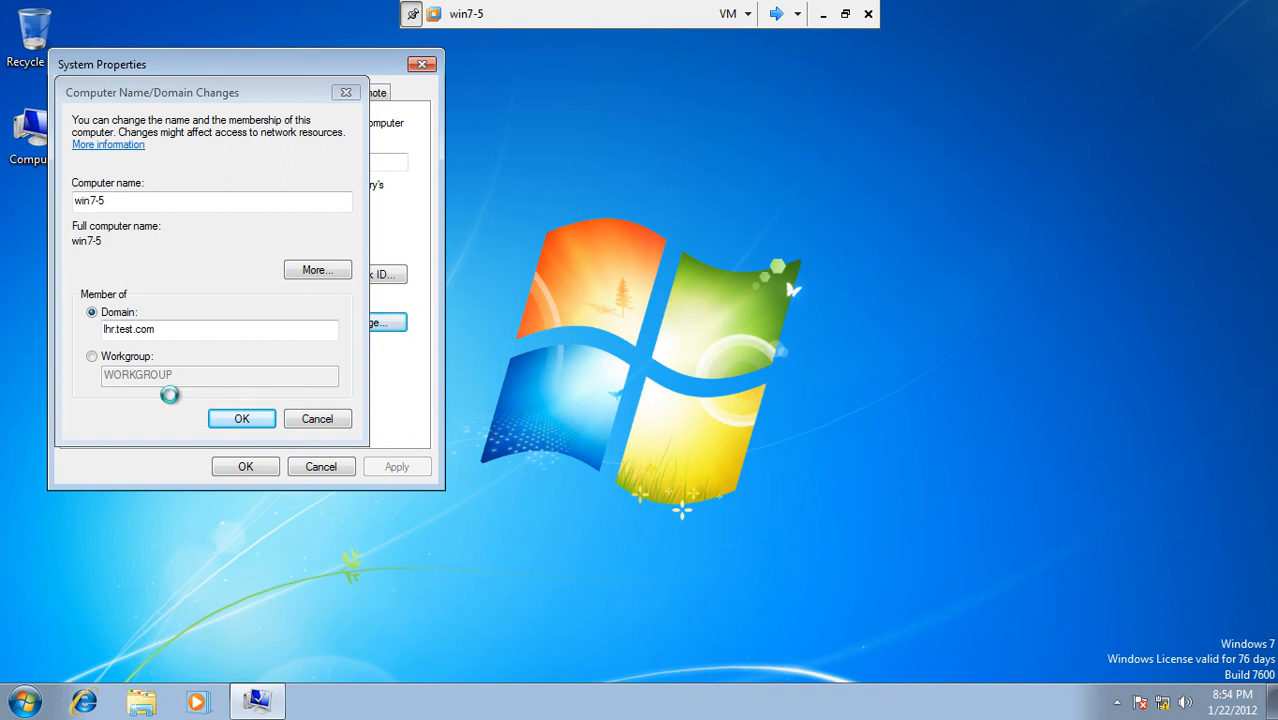
Step: Refresh the win7-5 desktop twice from its shortcut menu
right_click(647, 247)
click(676, 296)
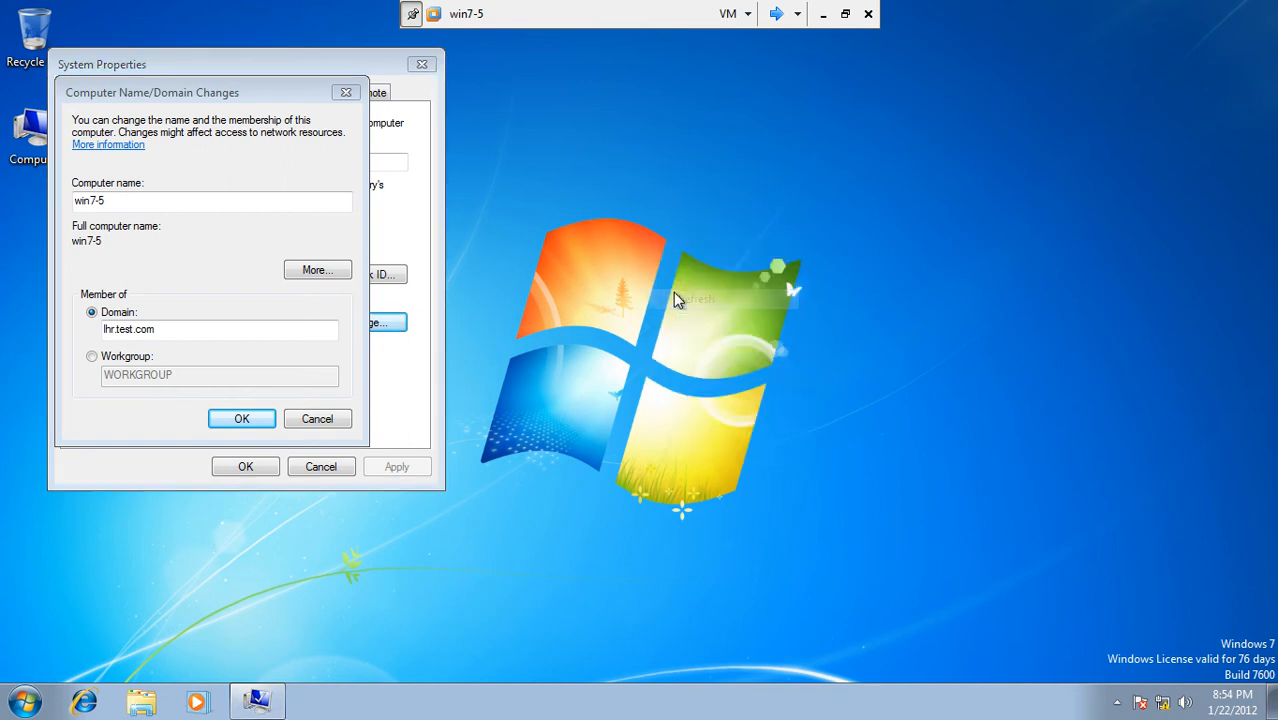
right_click(675, 293)
click(712, 350)
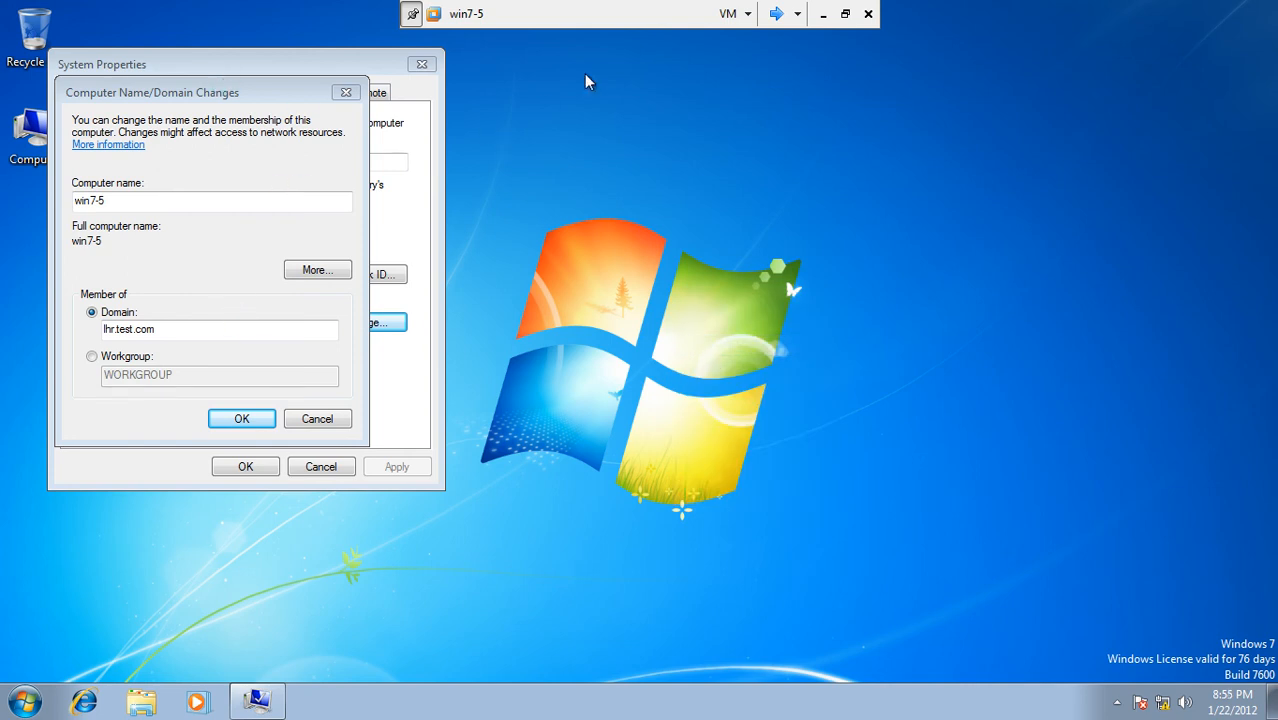
Step: On Server3, close the command prompt and Active Directory Sites and Services
click(776, 14)
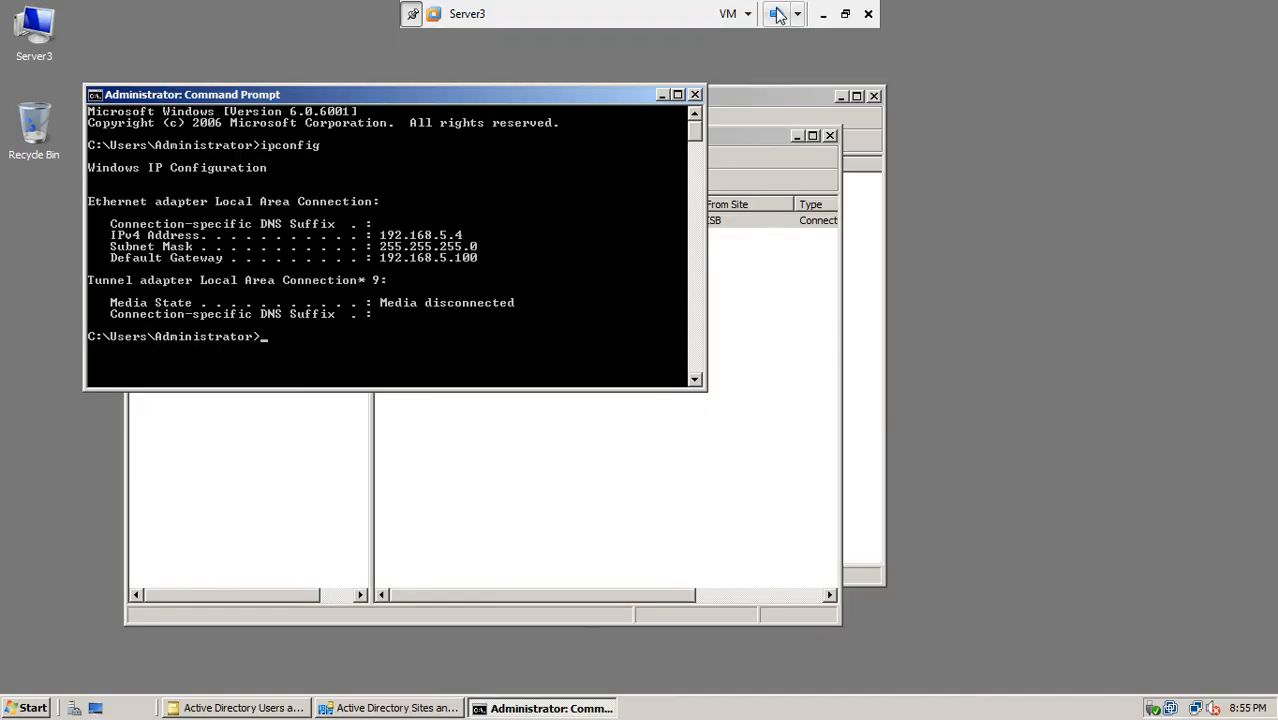
click(694, 95)
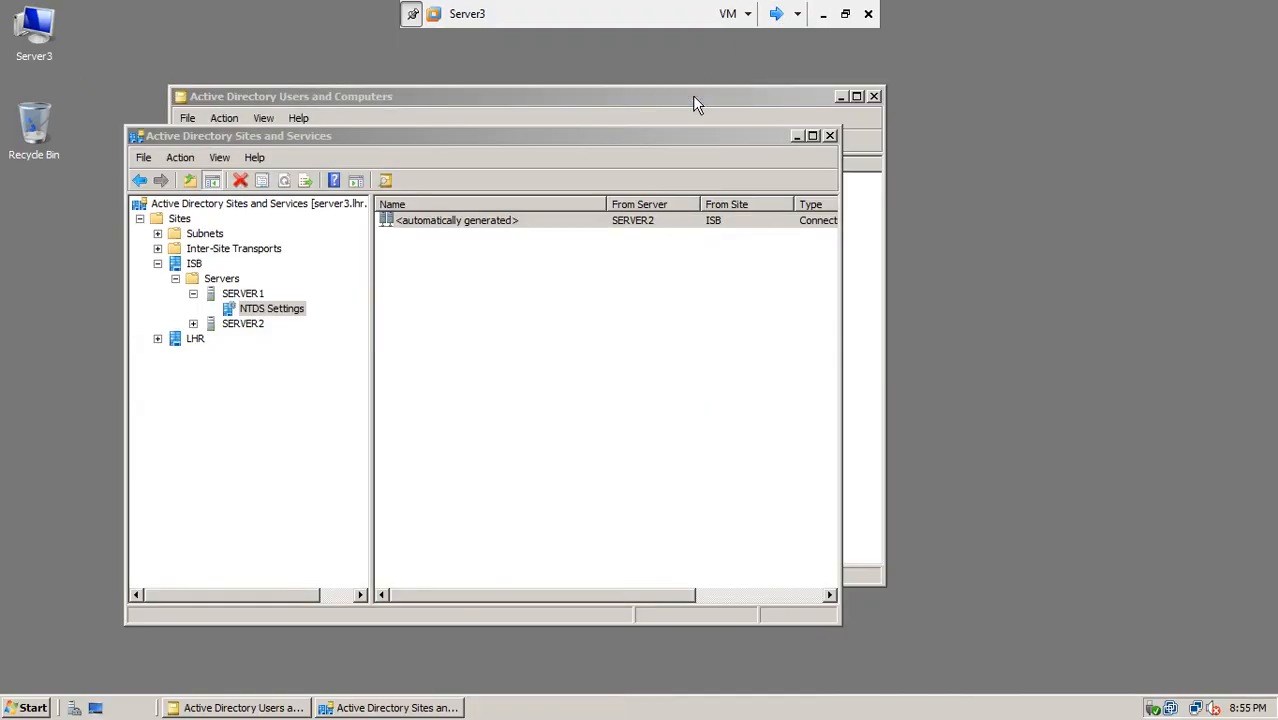
click(829, 135)
click(776, 14)
click(777, 15)
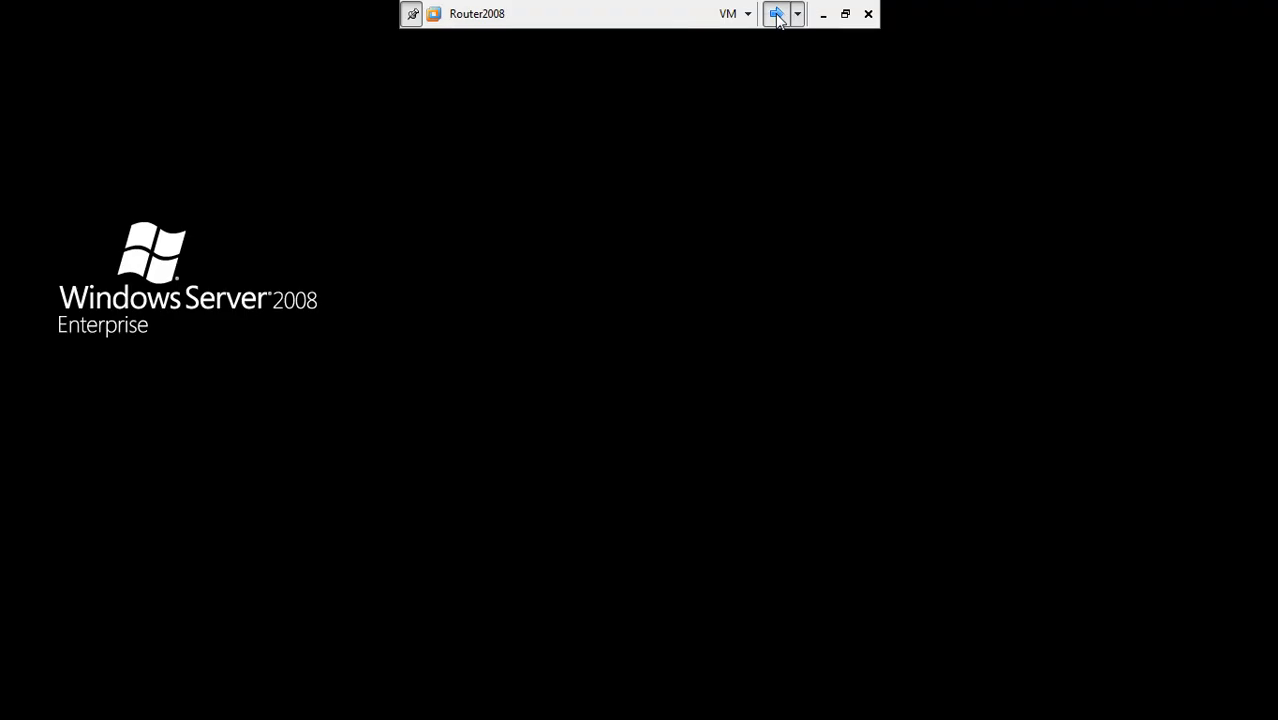
Step: Back on win7-5, accept the restart notice, close System Properties and restart now
click(776, 14)
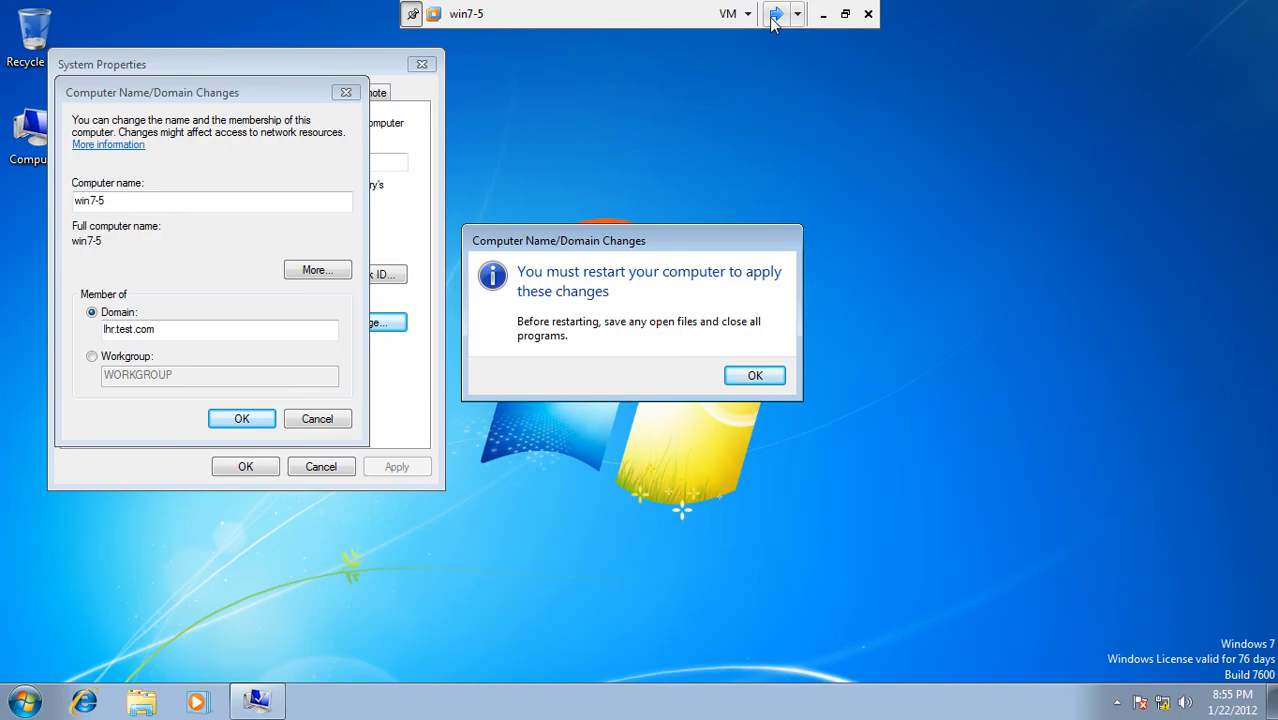
click(754, 376)
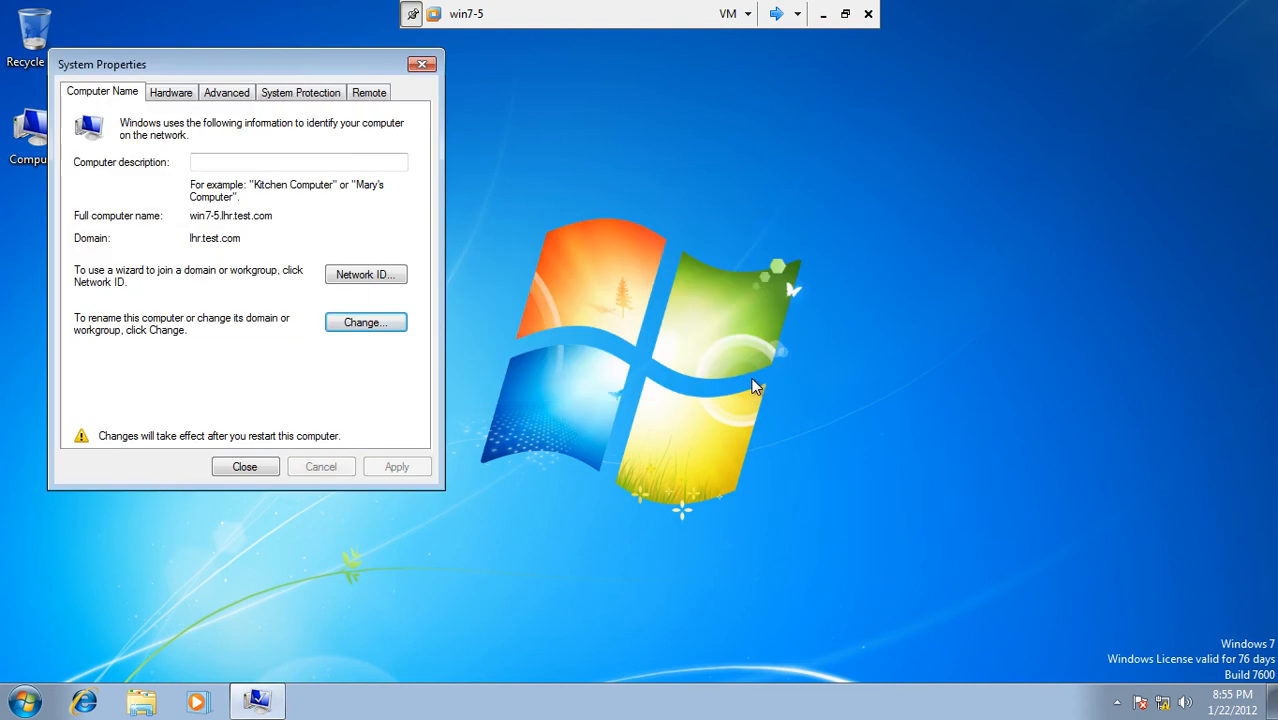
click(260, 474)
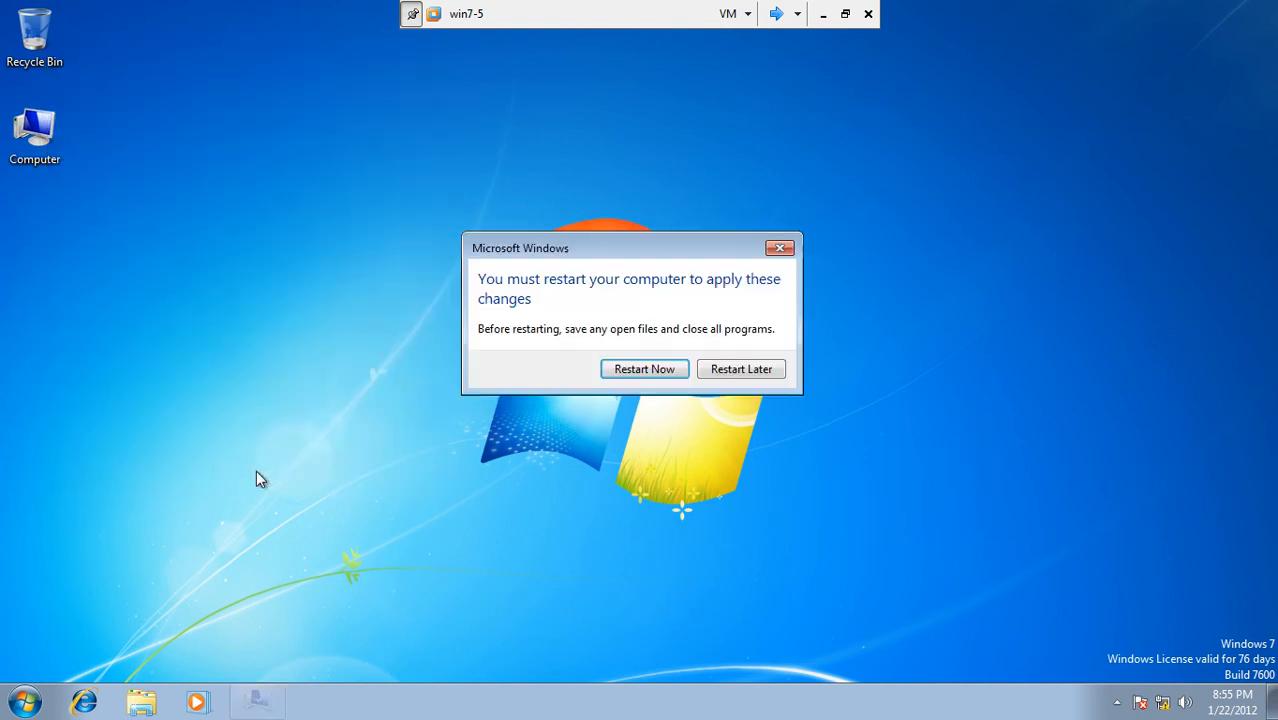
click(646, 369)
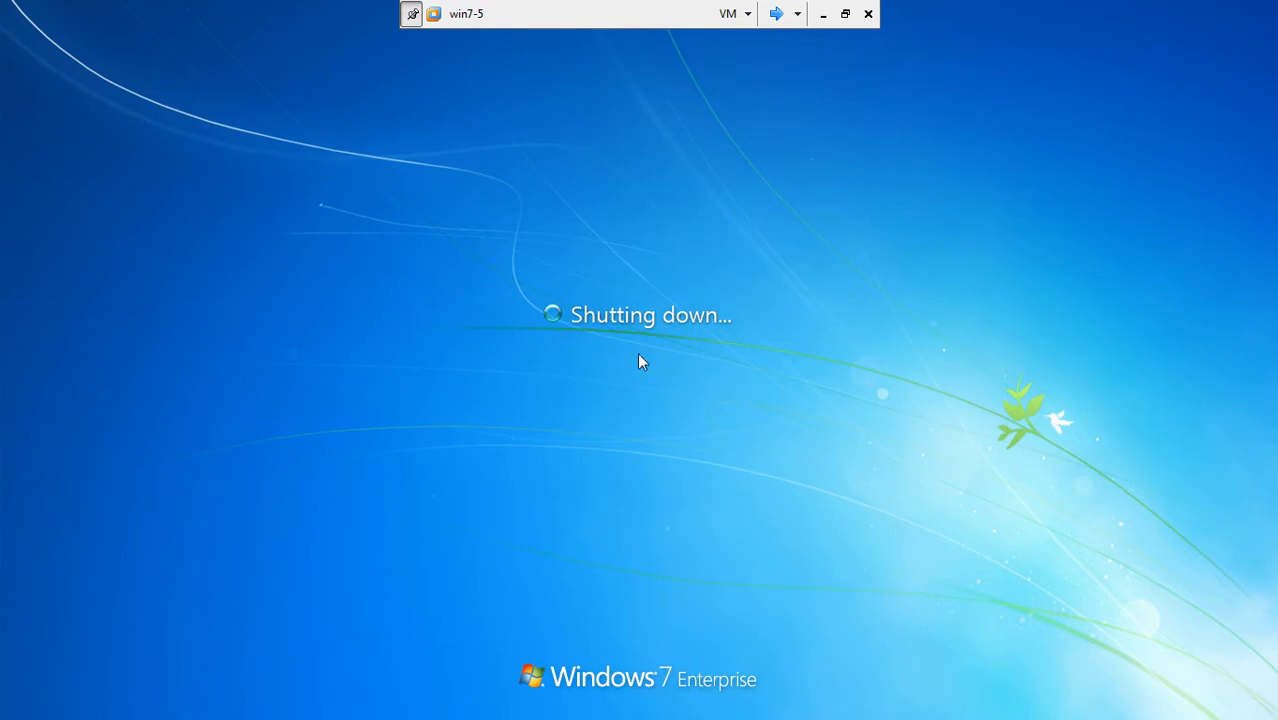
click(775, 13)
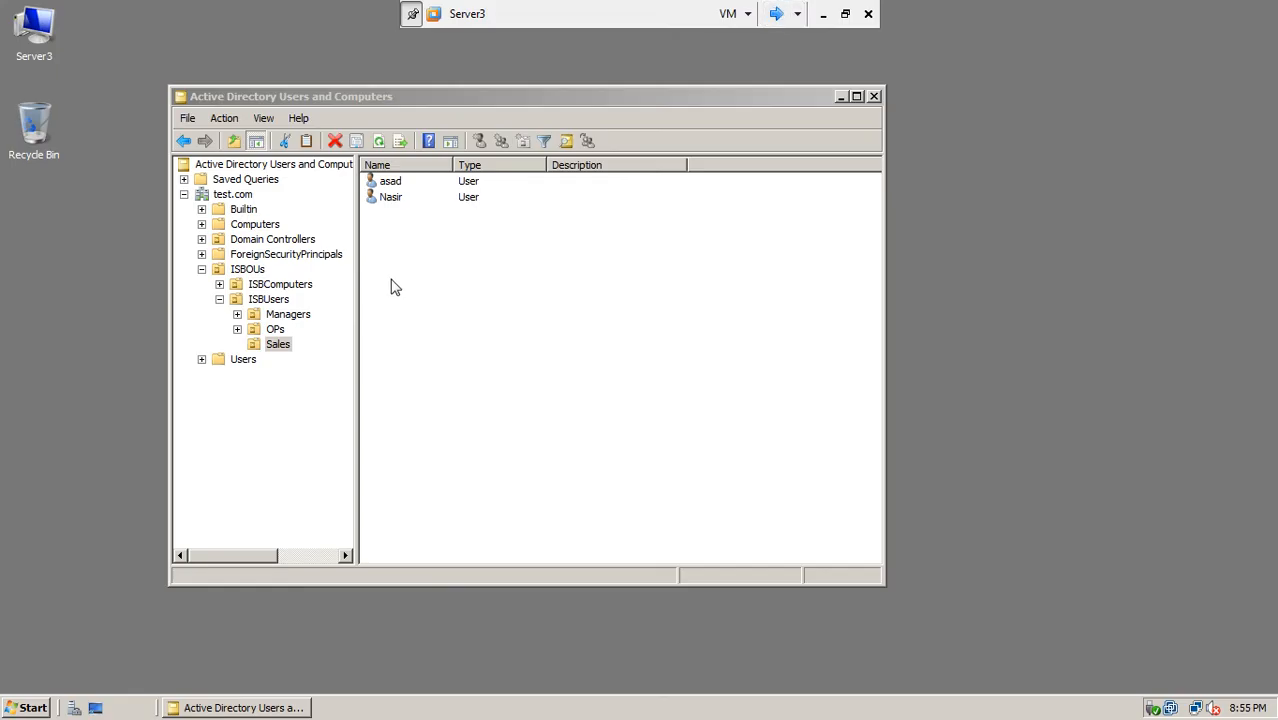
Step: Browse the Managers, OPs and Sales units under ISBUsers, and ISBComputers, on Server3
click(390, 186)
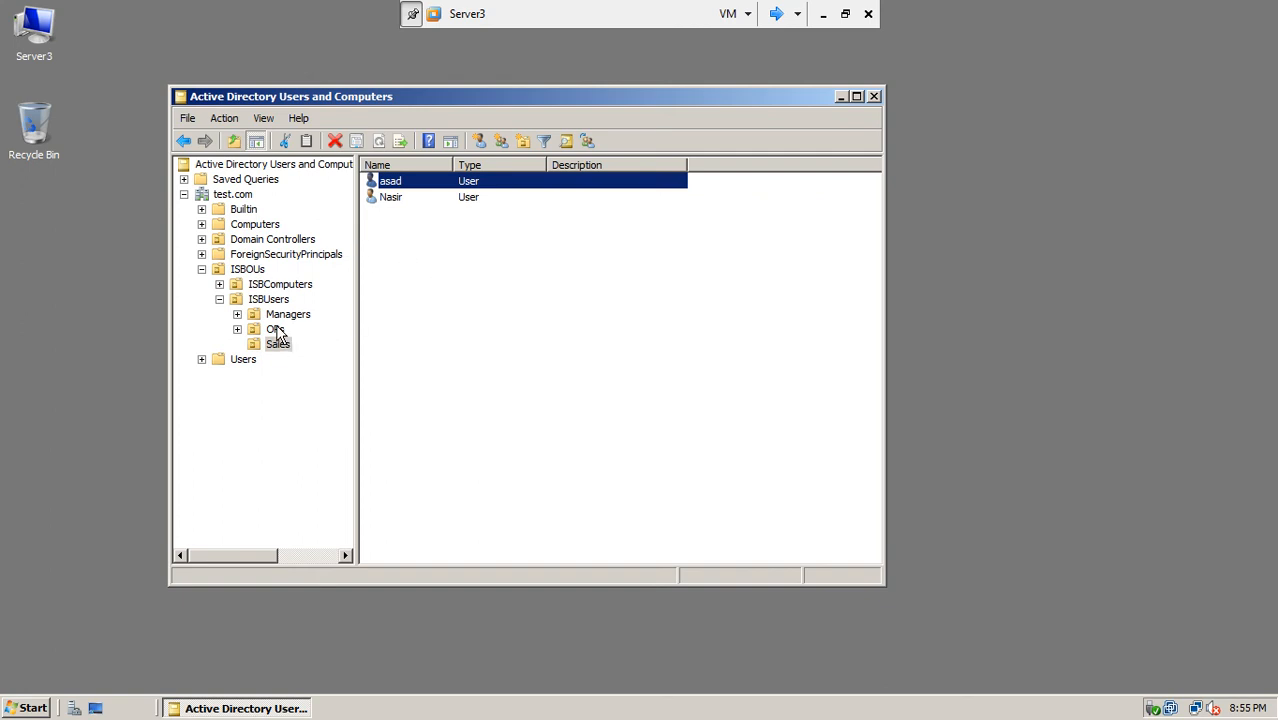
click(275, 330)
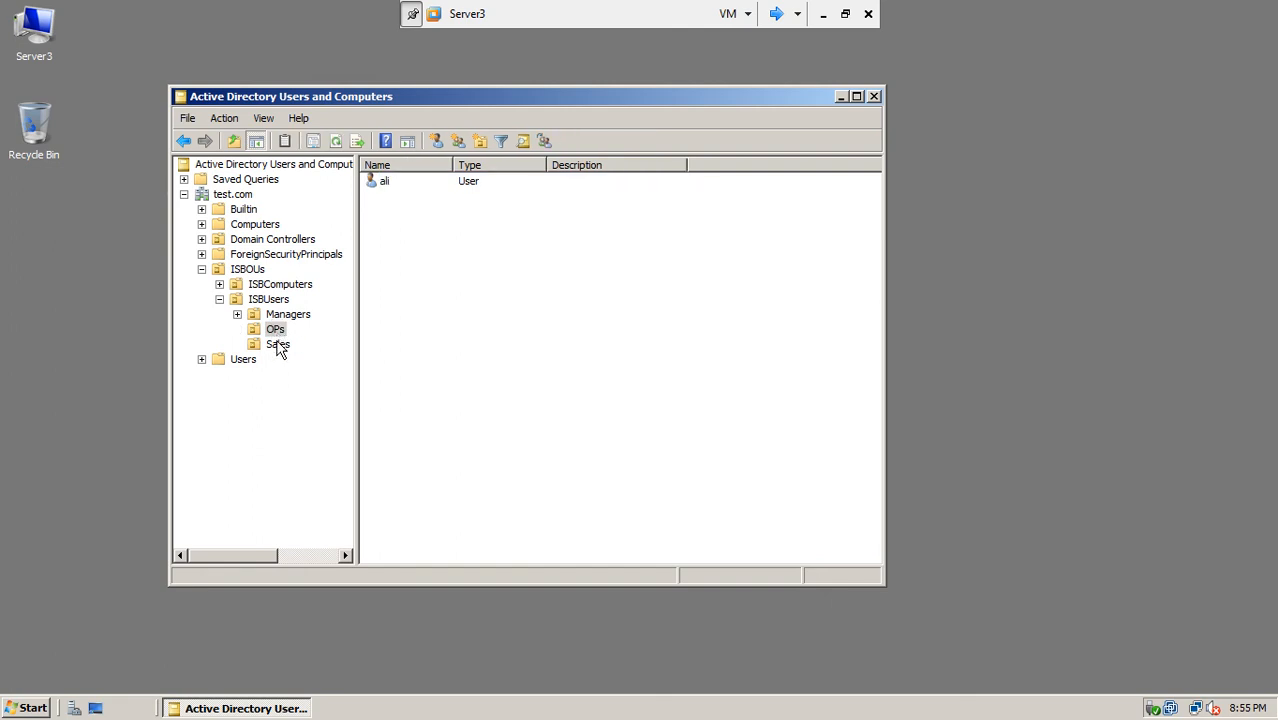
click(282, 318)
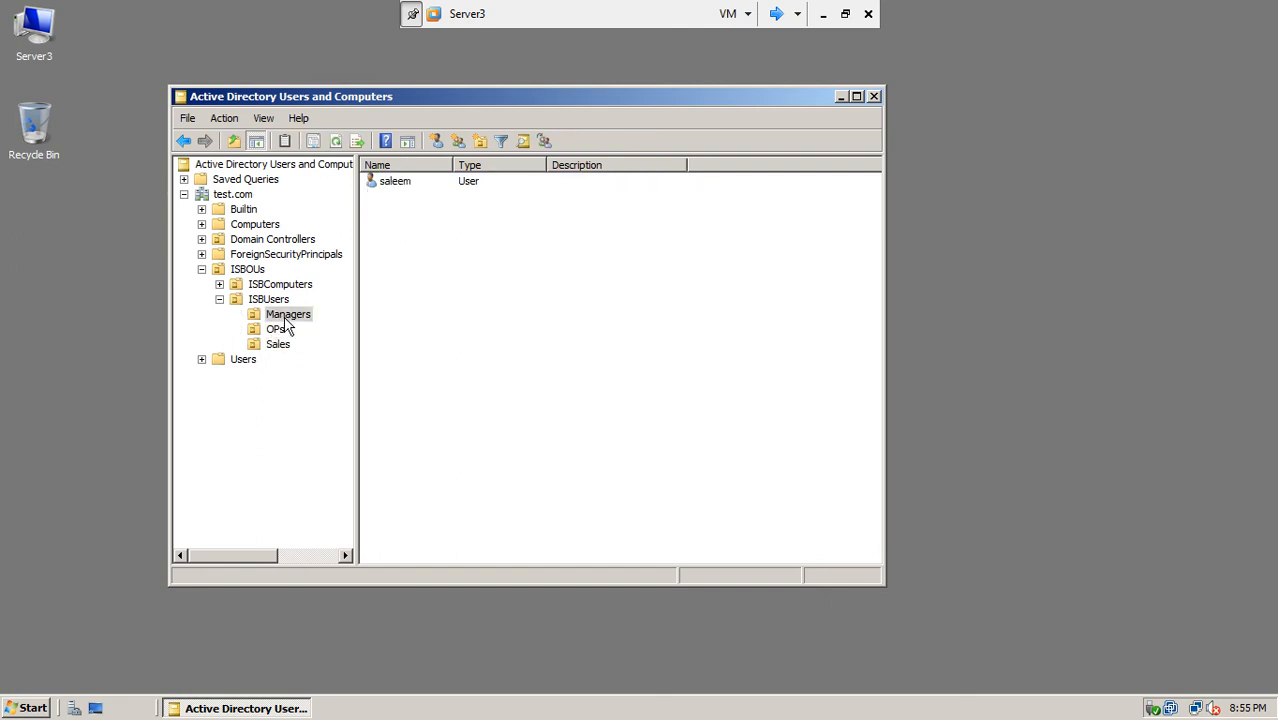
click(275, 330)
click(278, 345)
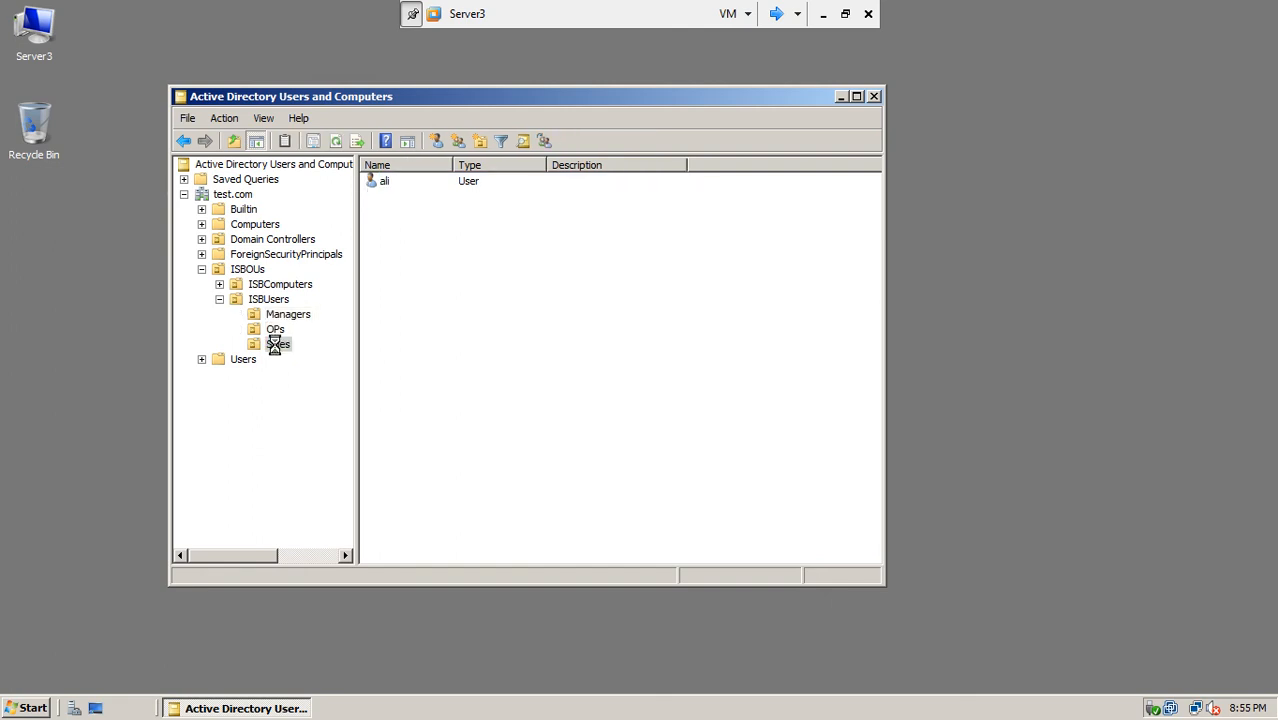
click(275, 286)
click(271, 302)
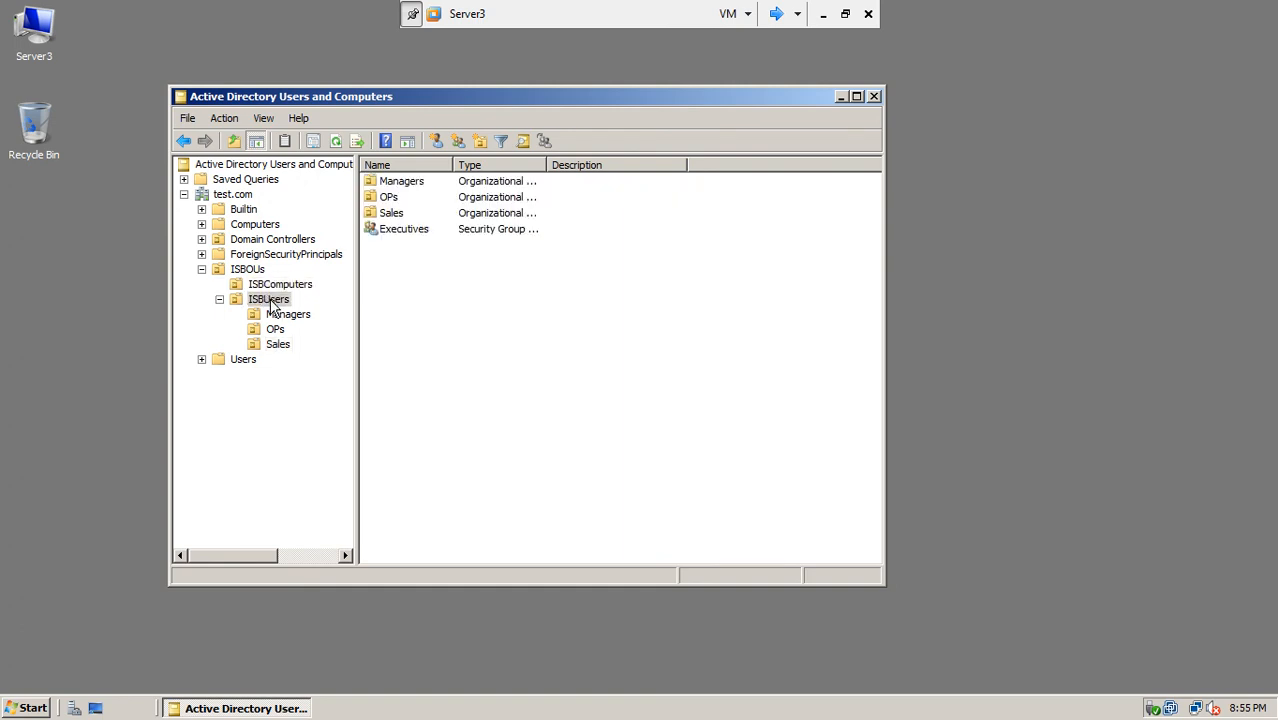
click(273, 315)
click(275, 330)
click(277, 345)
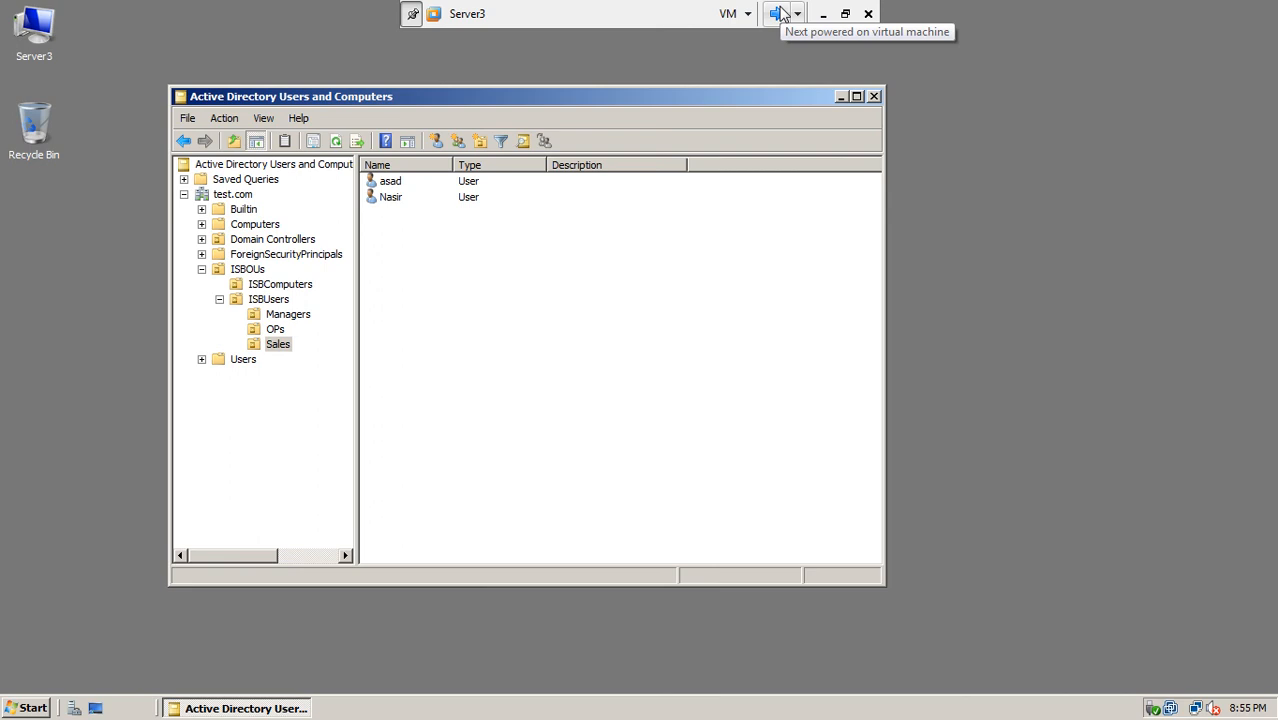
Step: After checking the other VMs, bring up the actions menu for the test.com domain
click(779, 13)
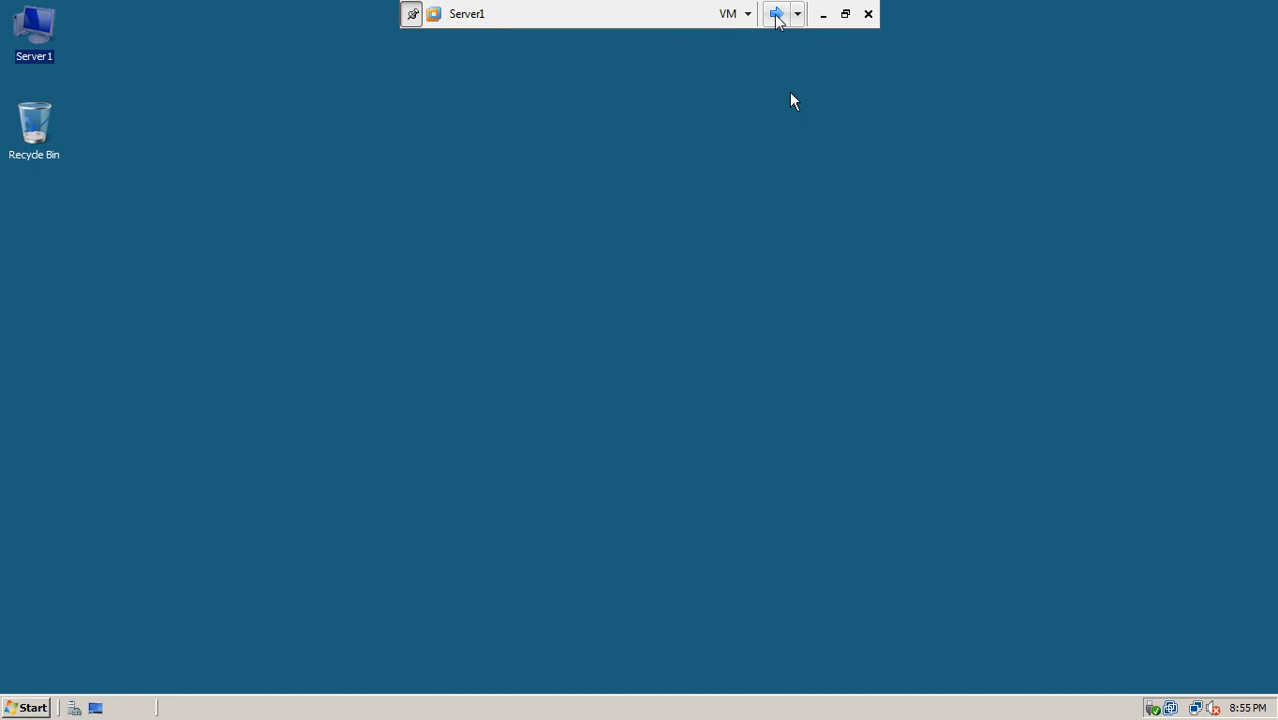
click(779, 13)
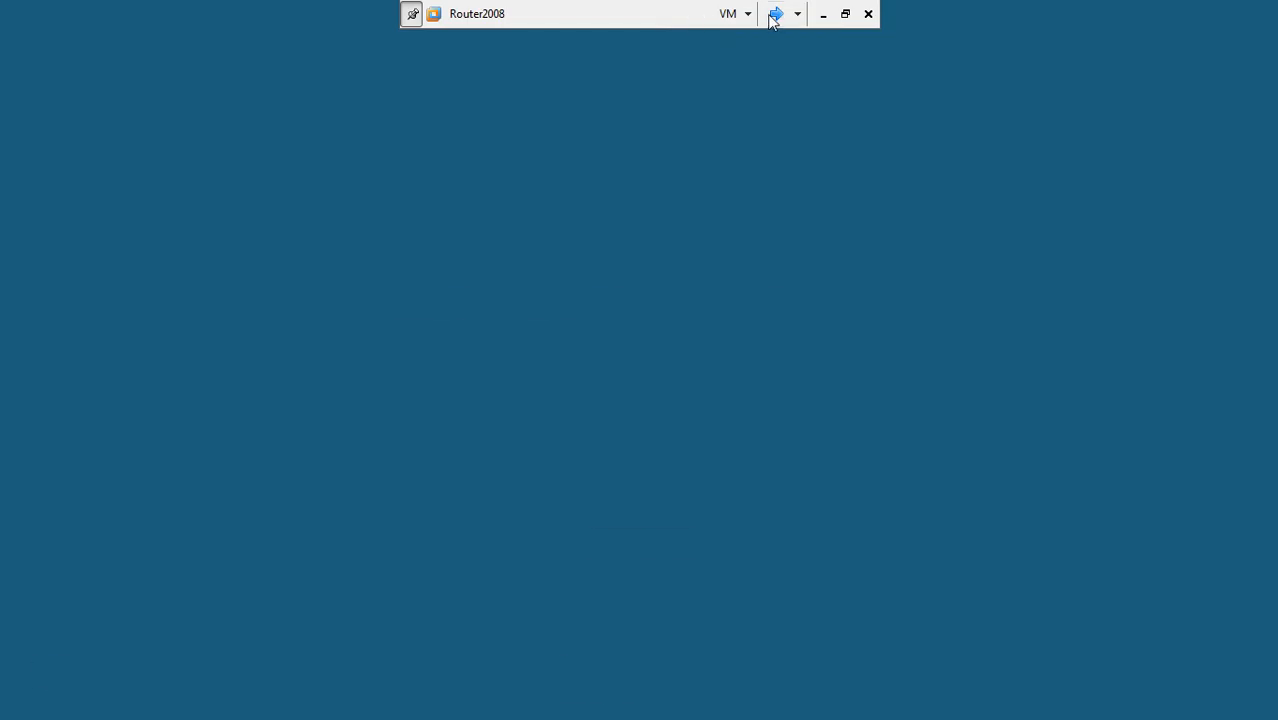
click(775, 14)
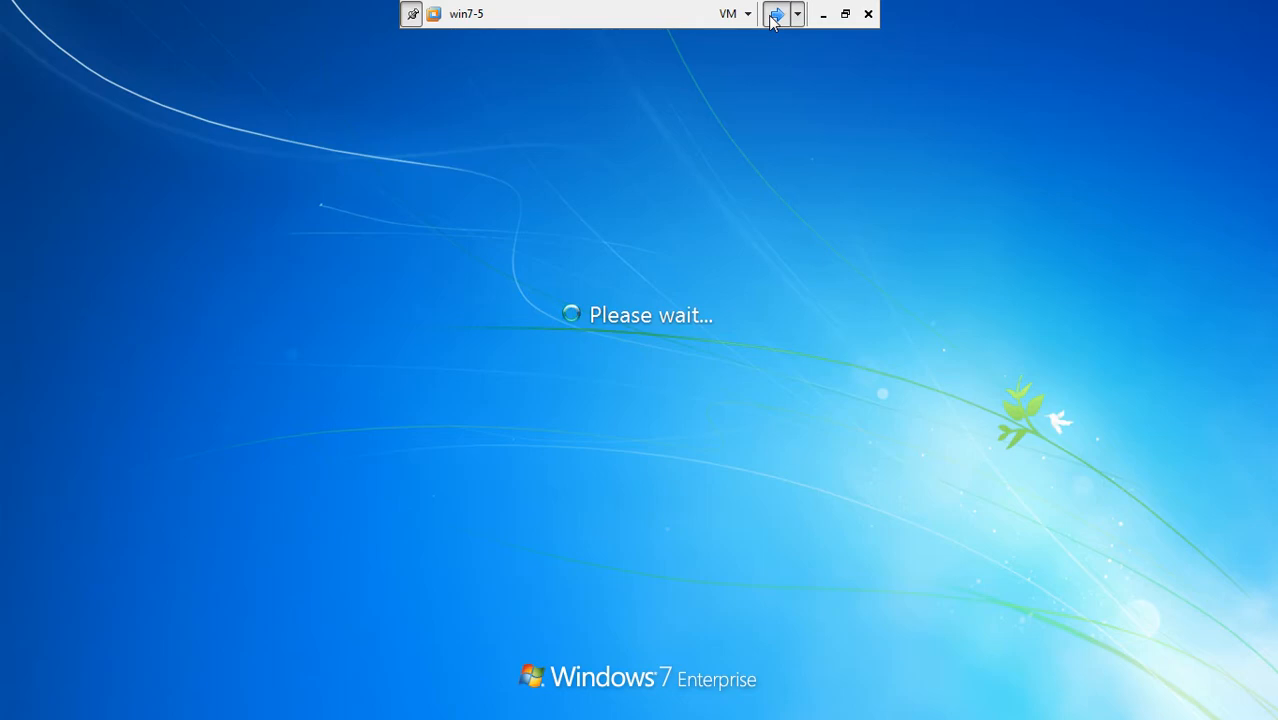
click(775, 14)
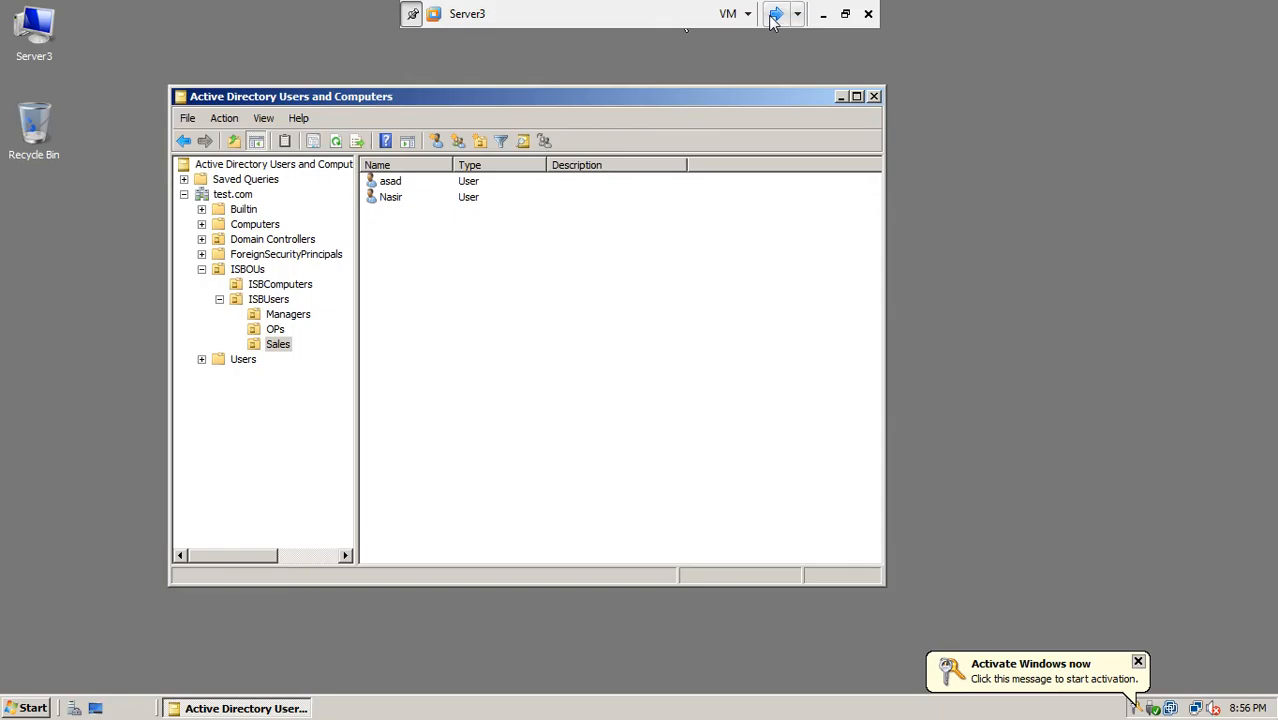
click(232, 194)
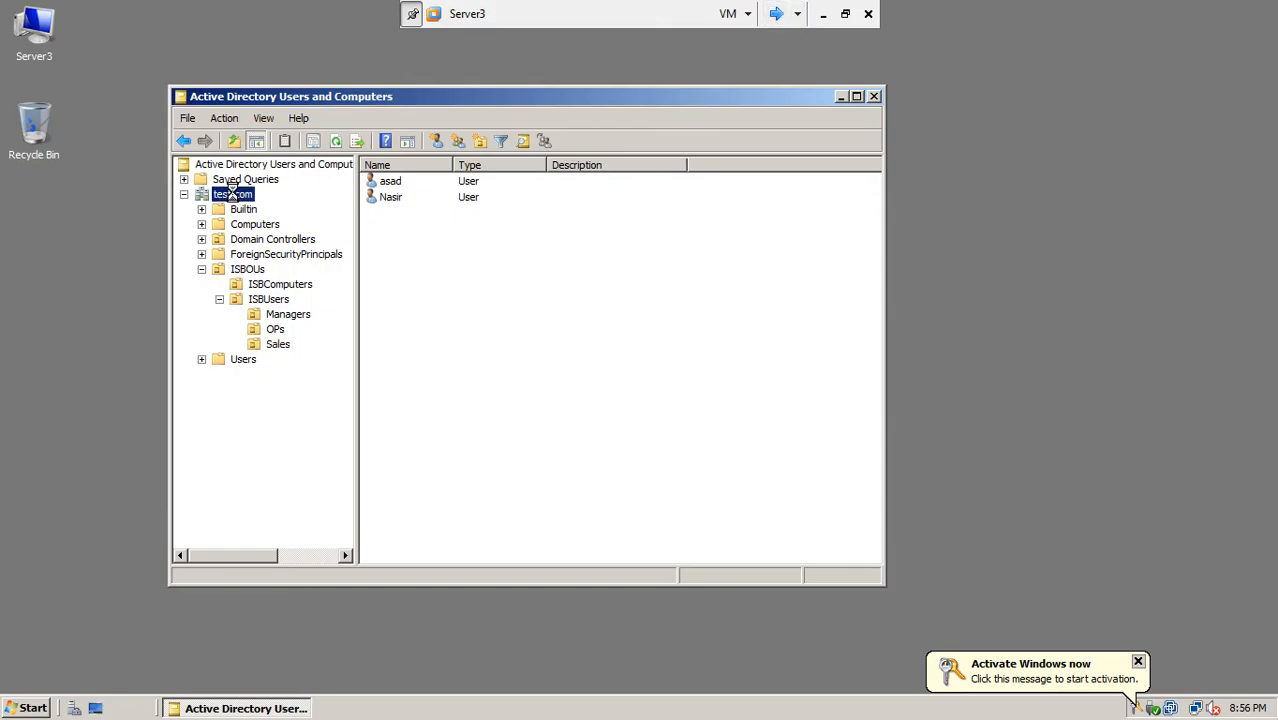
right_click(232, 194)
Step: Change the console's domain from test.com to lhr.test.com
click(285, 232)
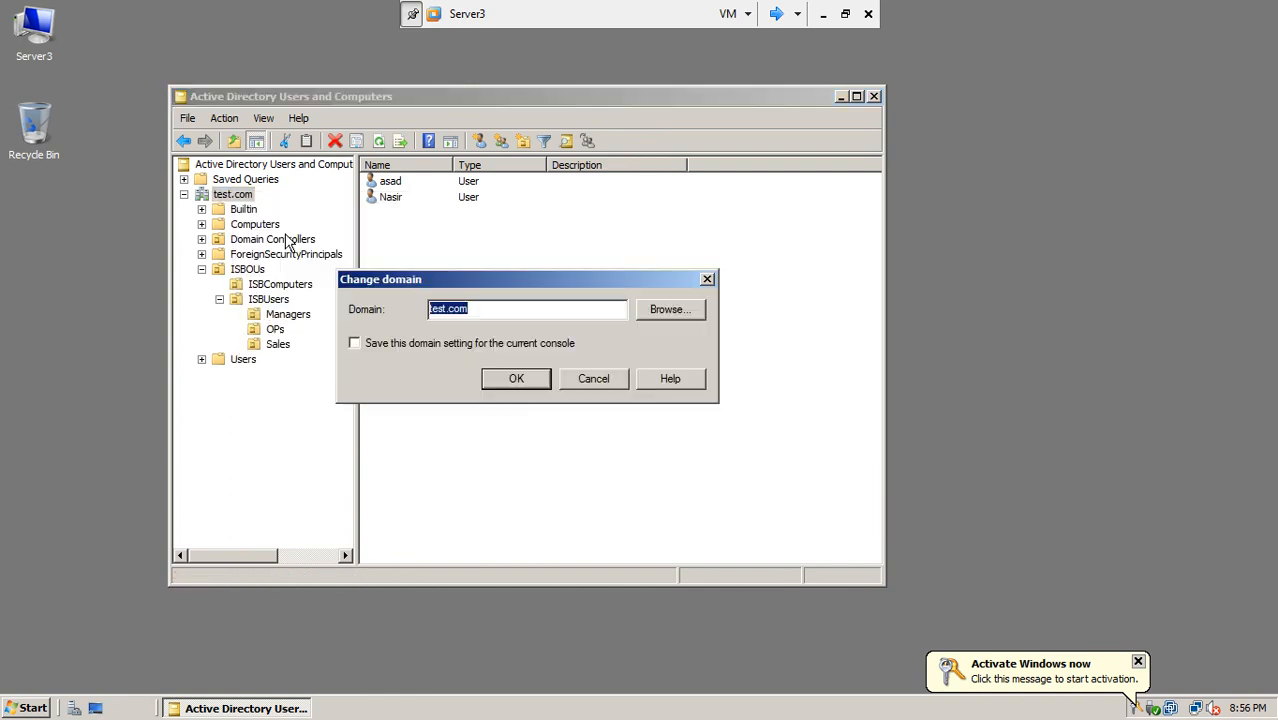
click(430, 311)
text(lhr.)
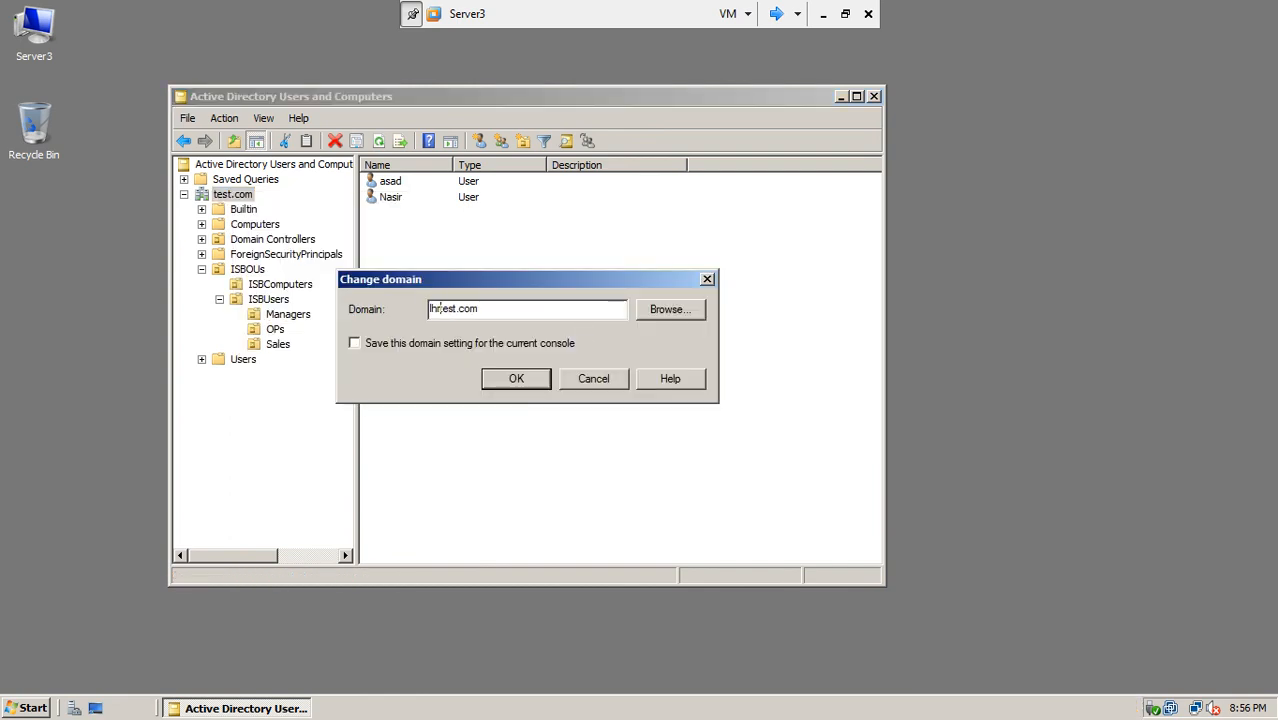
click(513, 379)
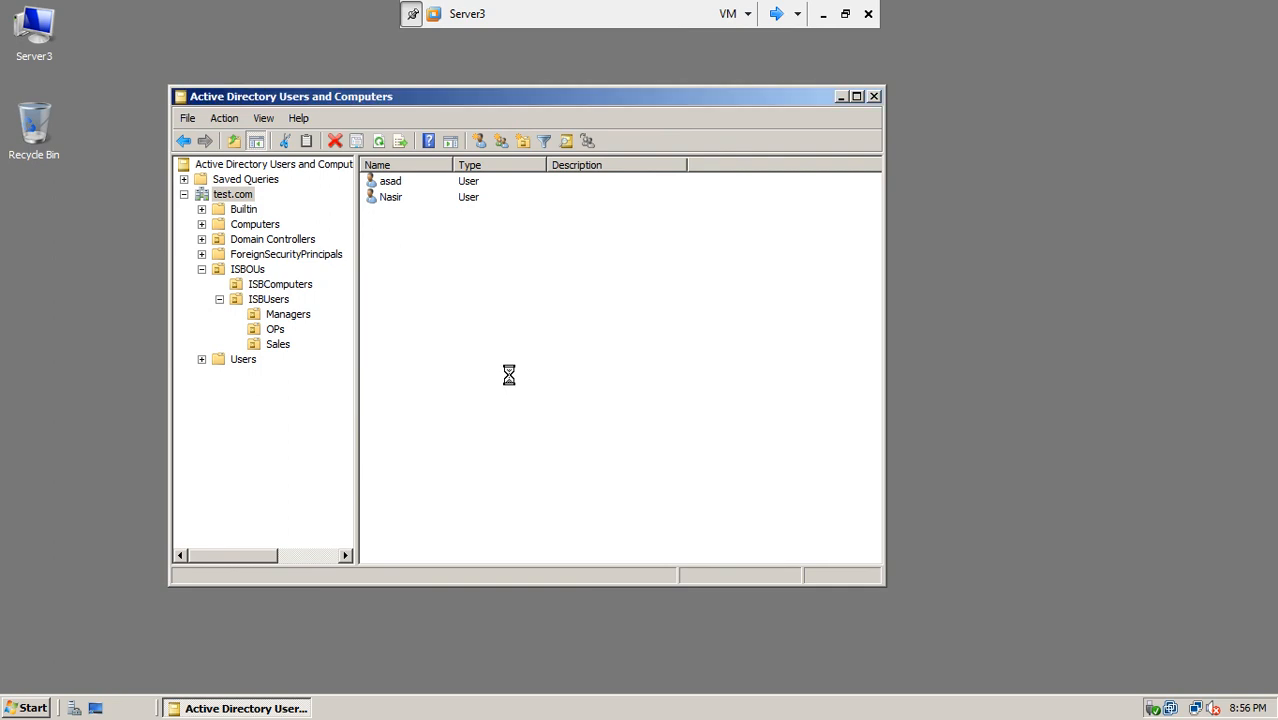
Step: Expand lhrOUs > lhrUsers > SalesUsers and select its single user account
click(184, 194)
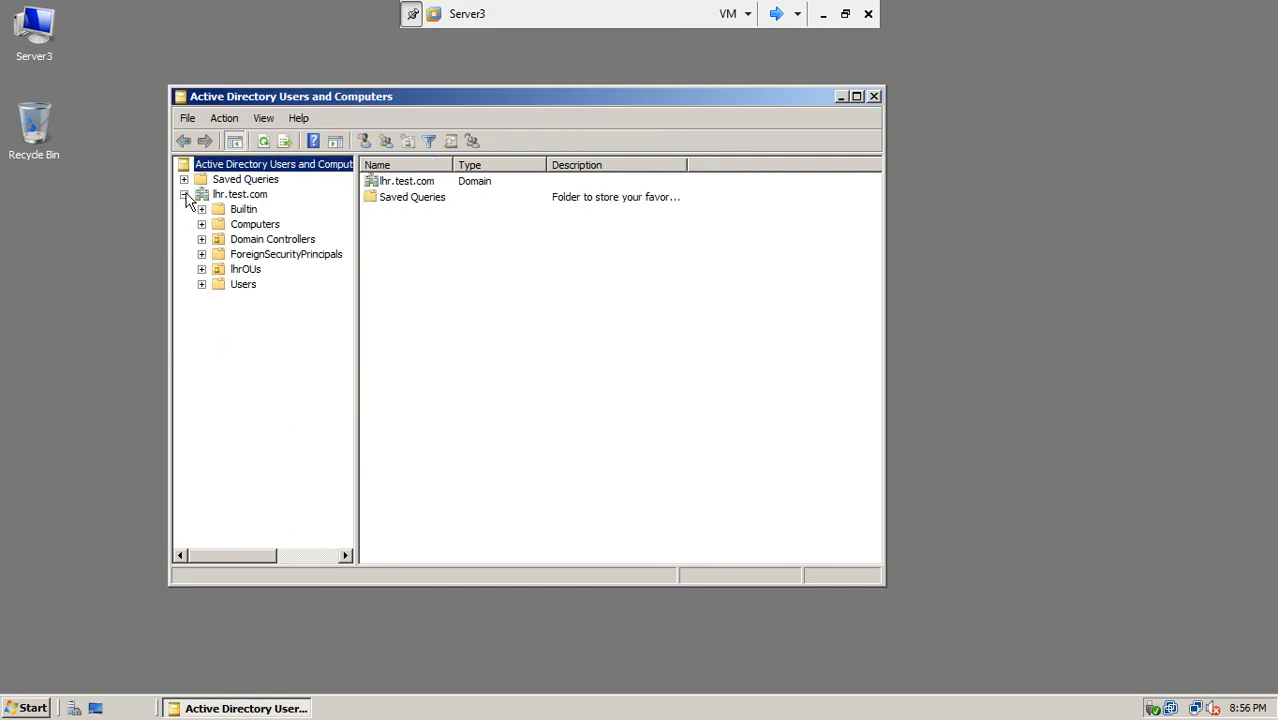
click(202, 270)
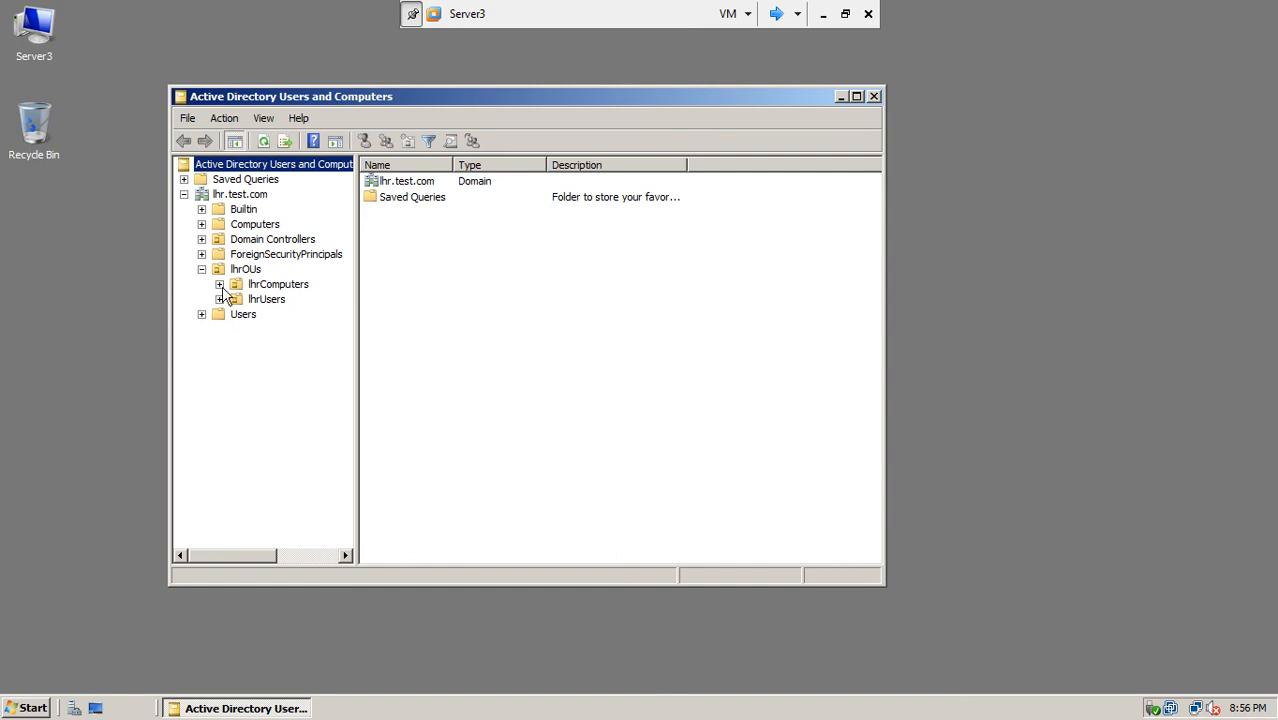
click(219, 299)
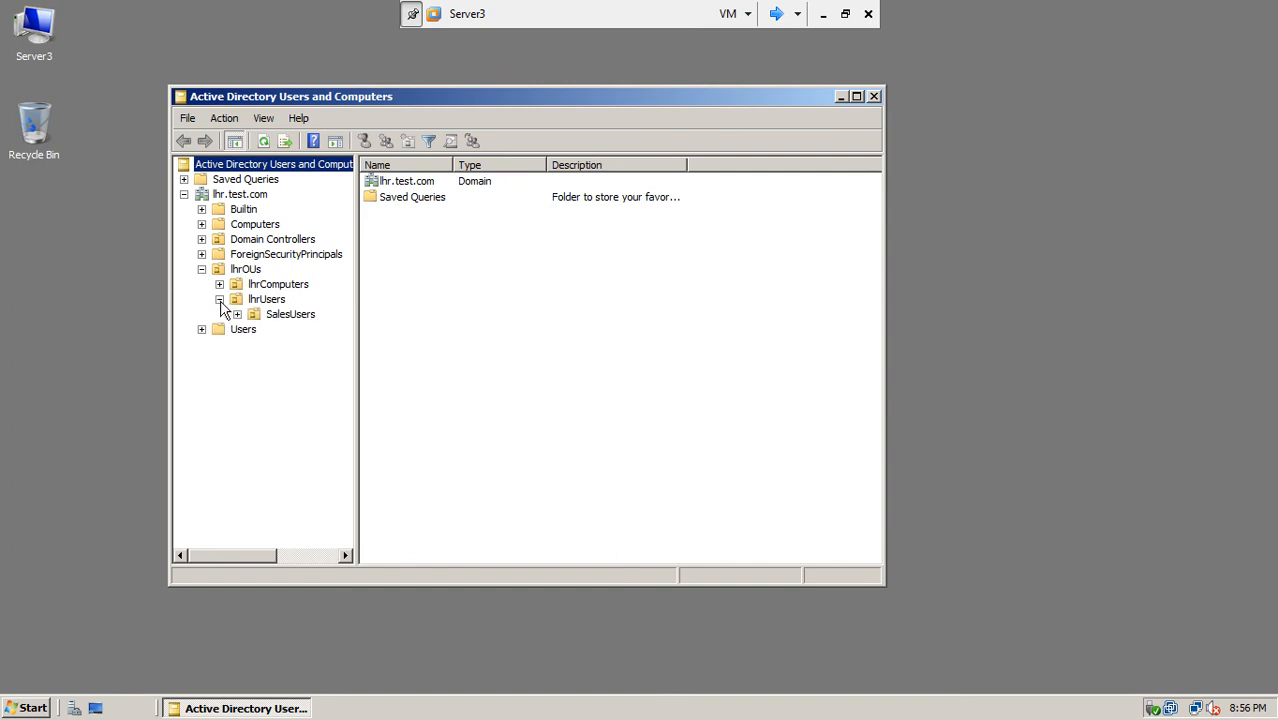
click(273, 316)
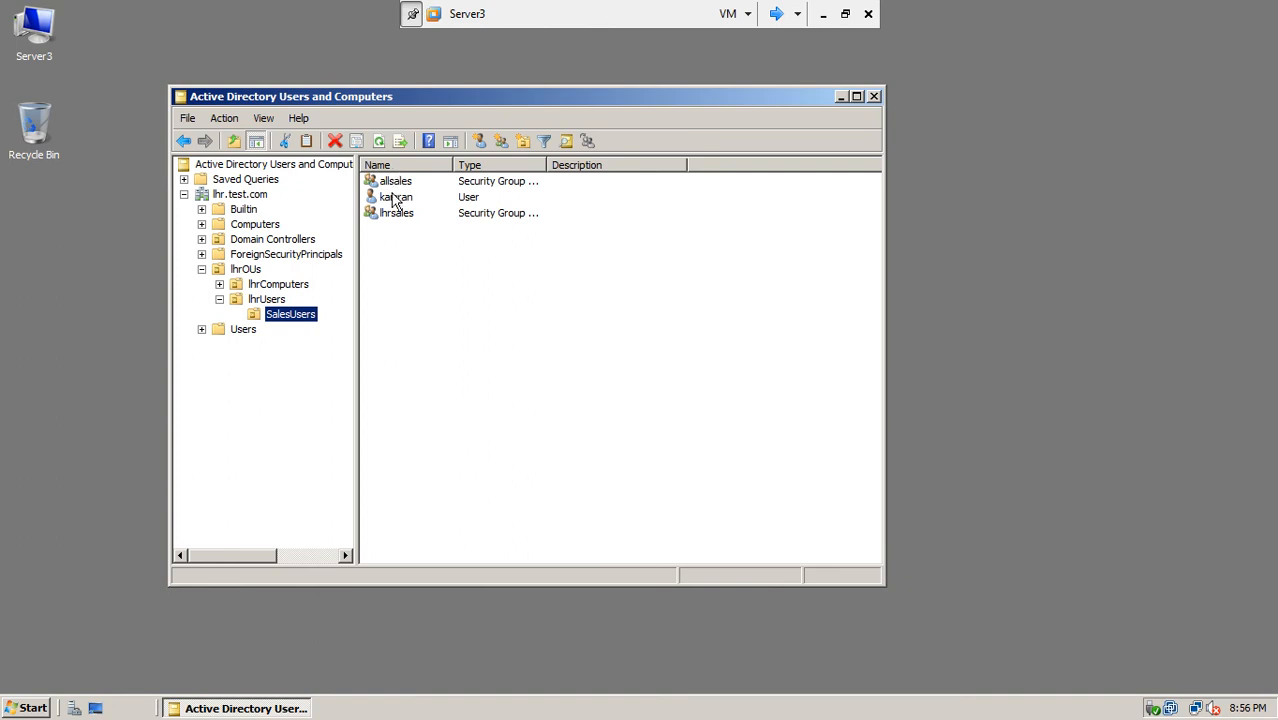
click(395, 204)
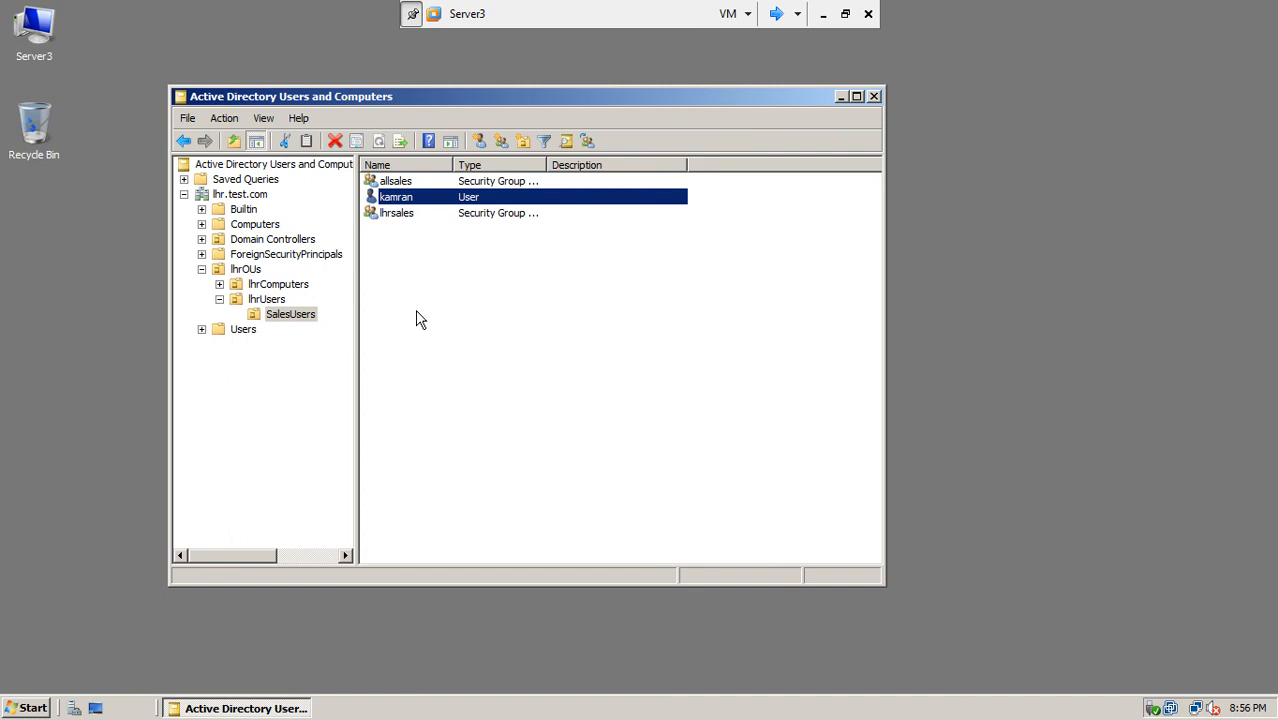
click(776, 13)
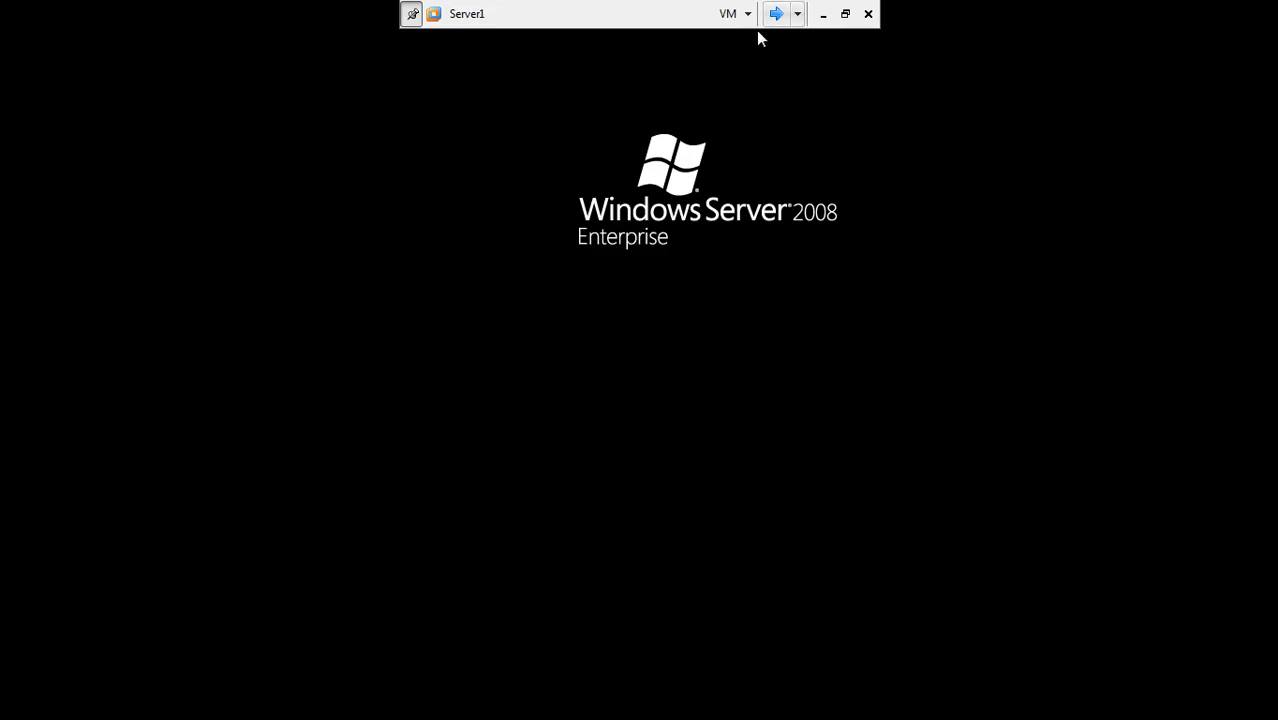
Step: On win7-5, log on as another user with the sales domain user's name and password
click(776, 13)
click(776, 13)
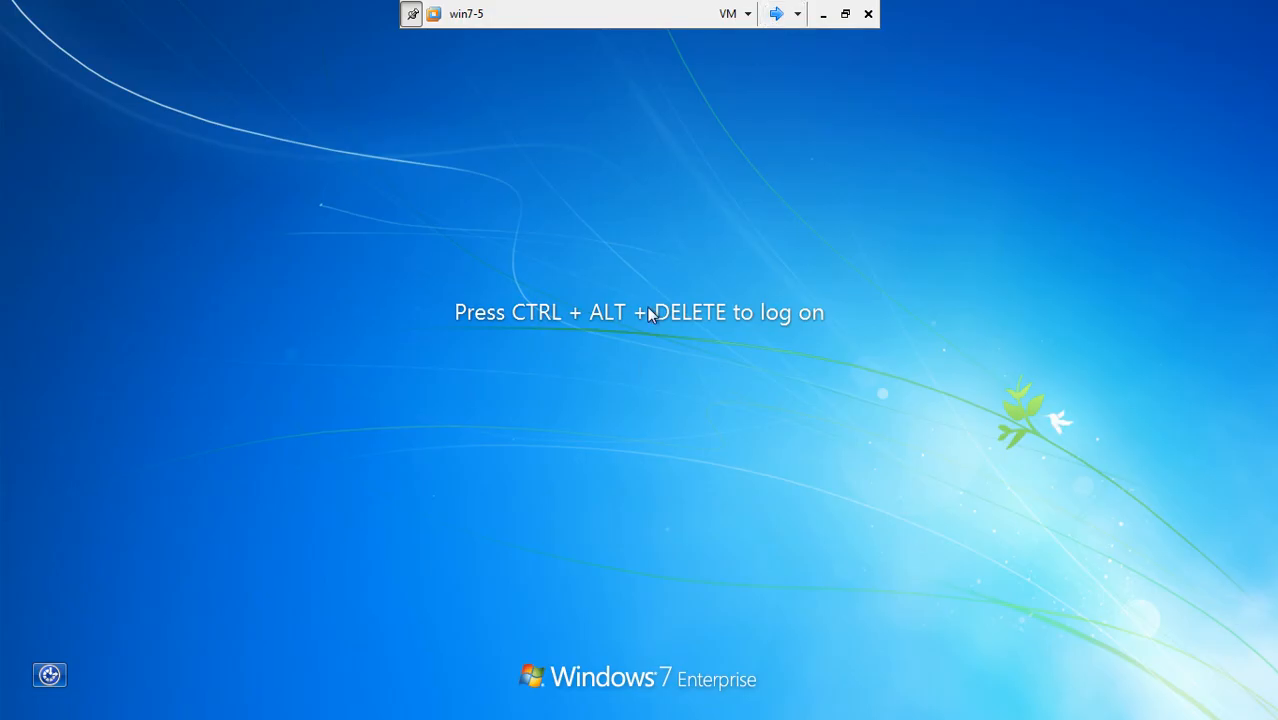
key(ctrl+alt+Delete)
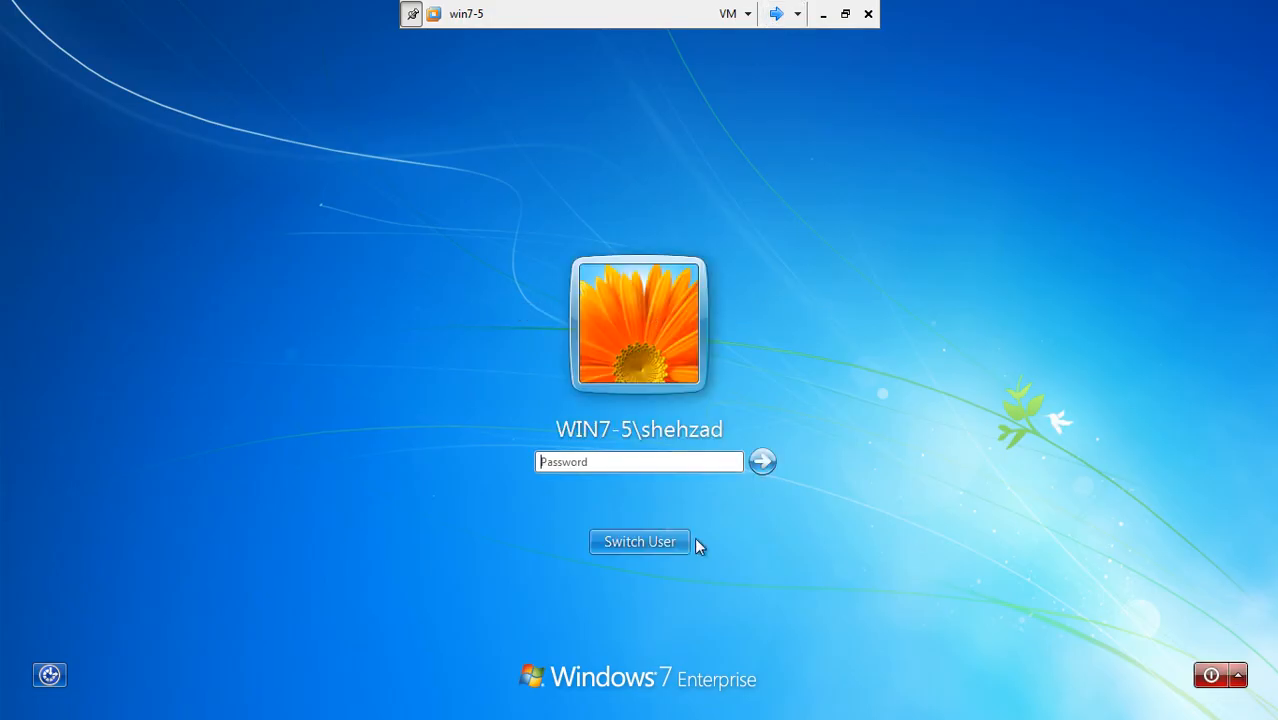
click(686, 541)
click(731, 413)
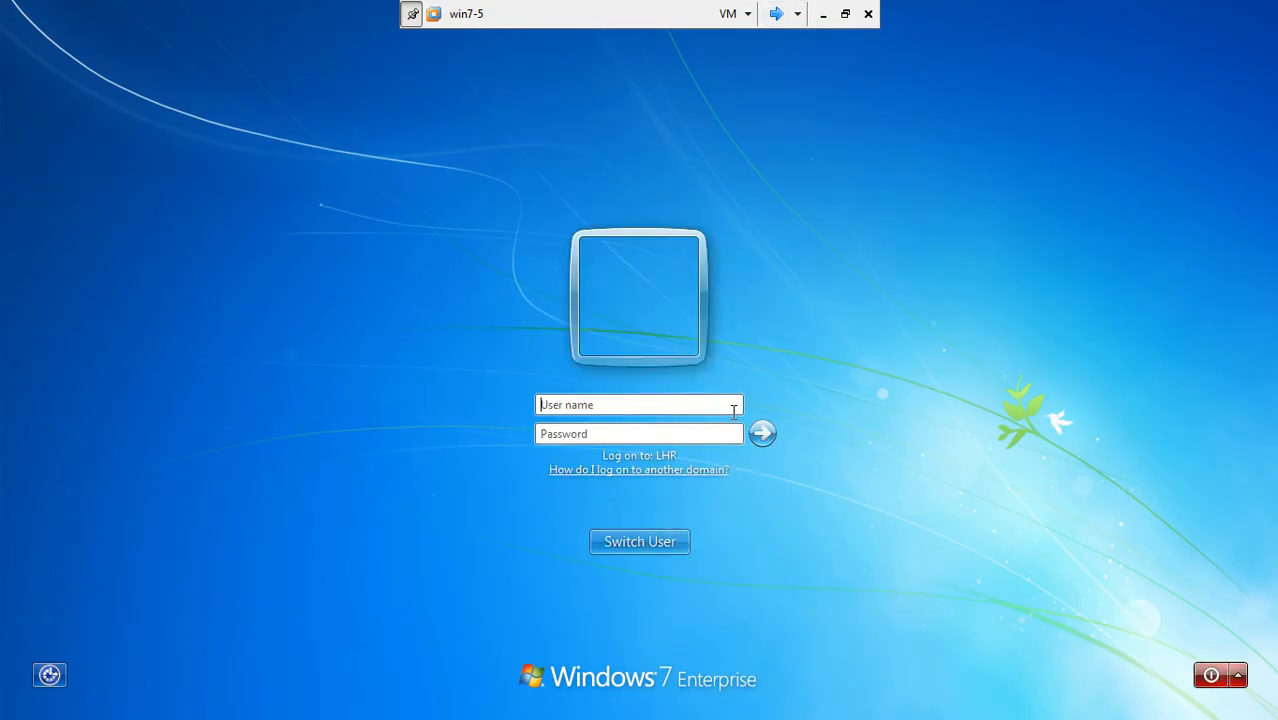
text(kamran)
key(Tab)
text(***)
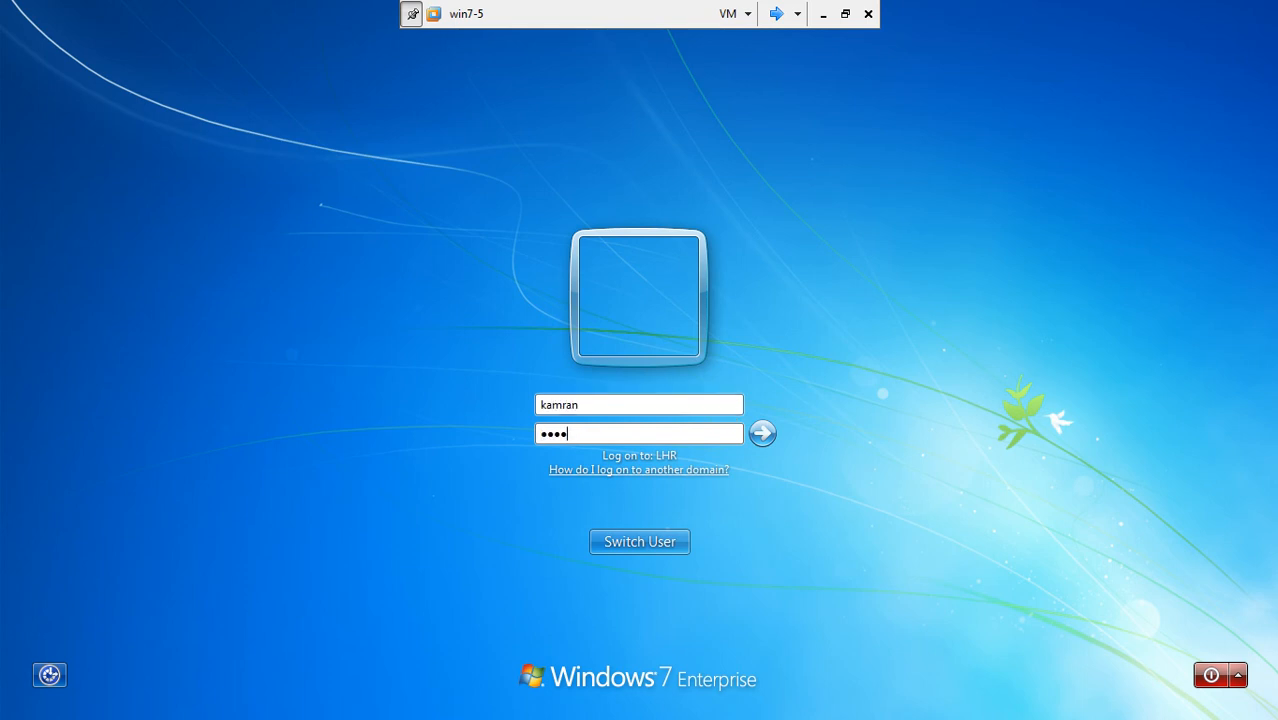
text(***)
key(Return)
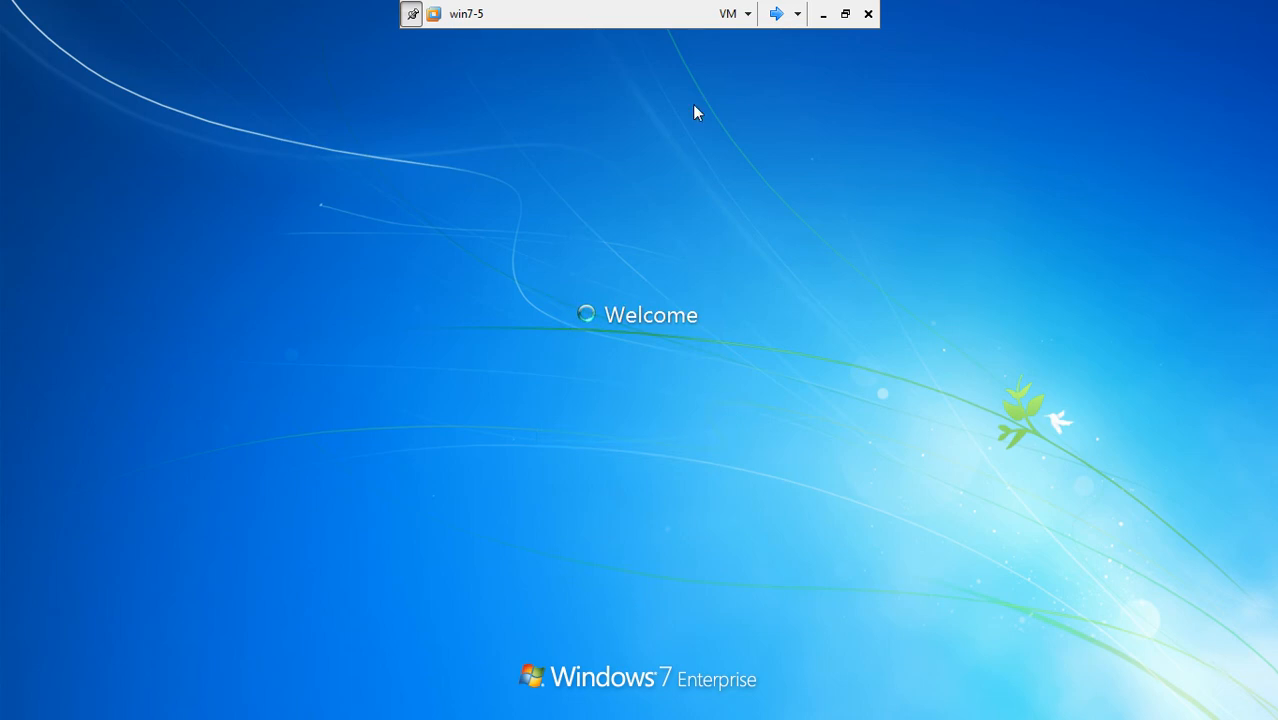
Step: Check the logon, then unlock Server1 with the domain administrator's password
click(776, 14)
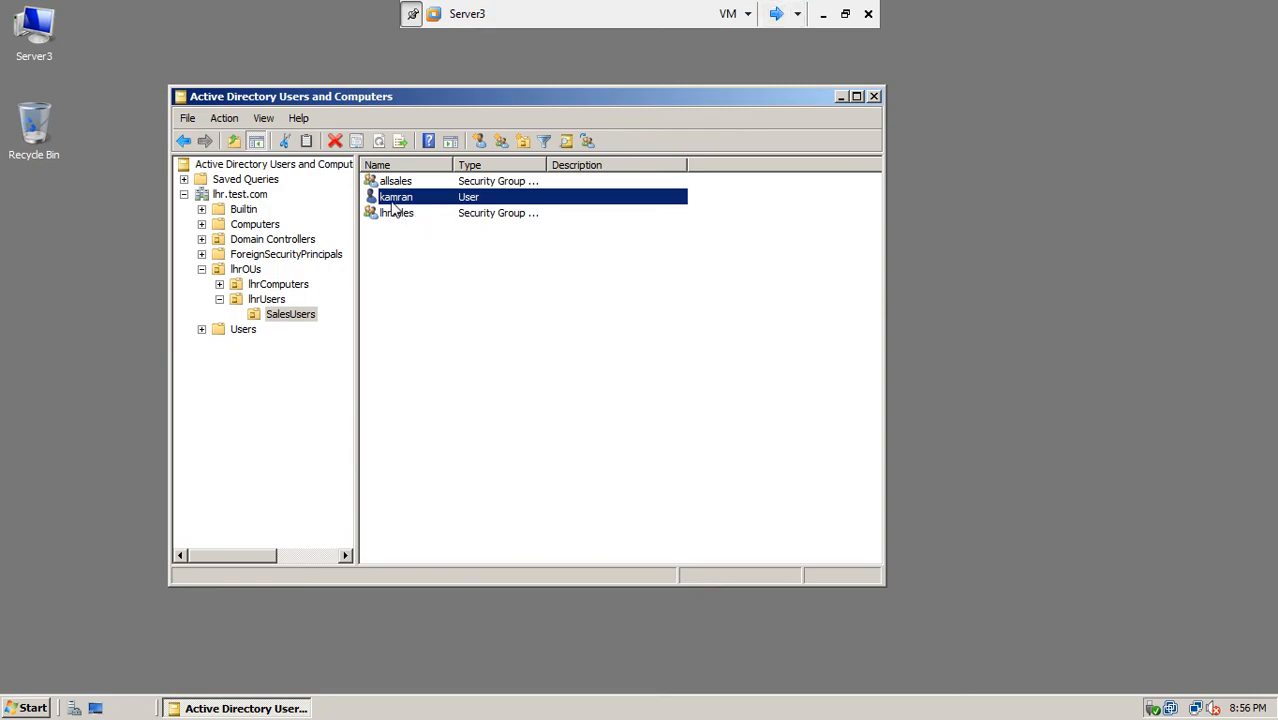
click(779, 13)
click(779, 13)
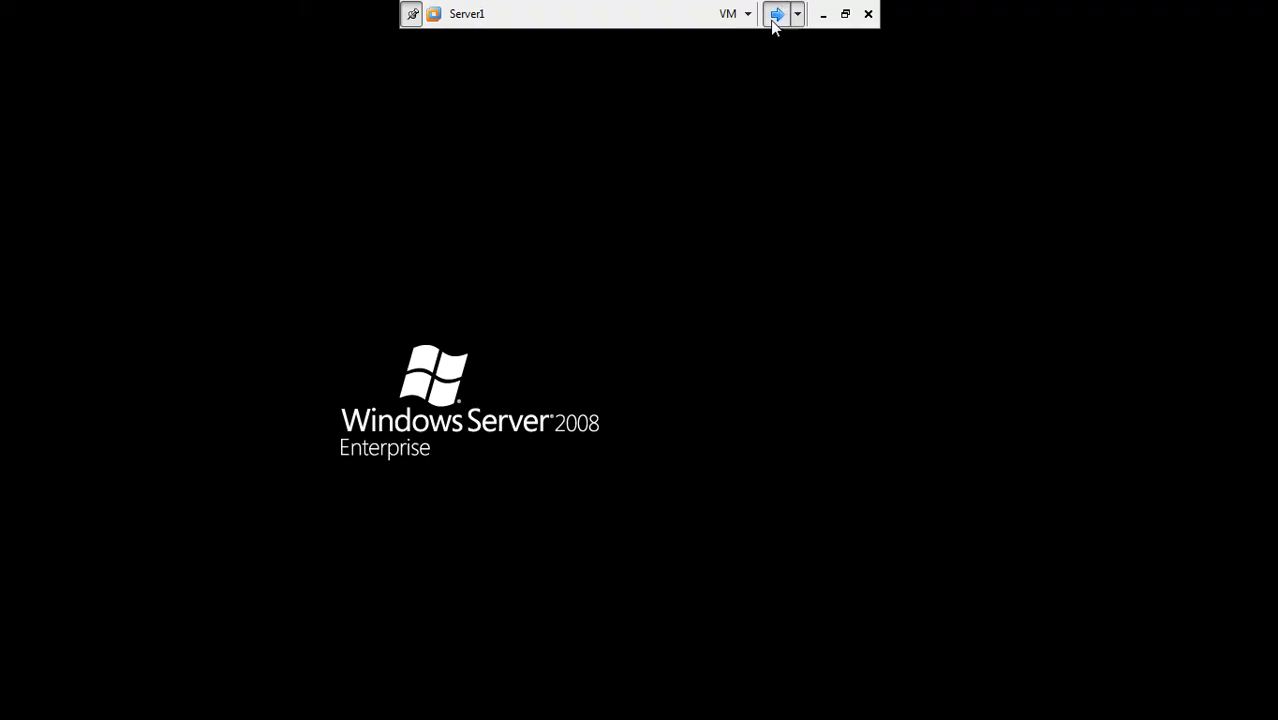
click(779, 14)
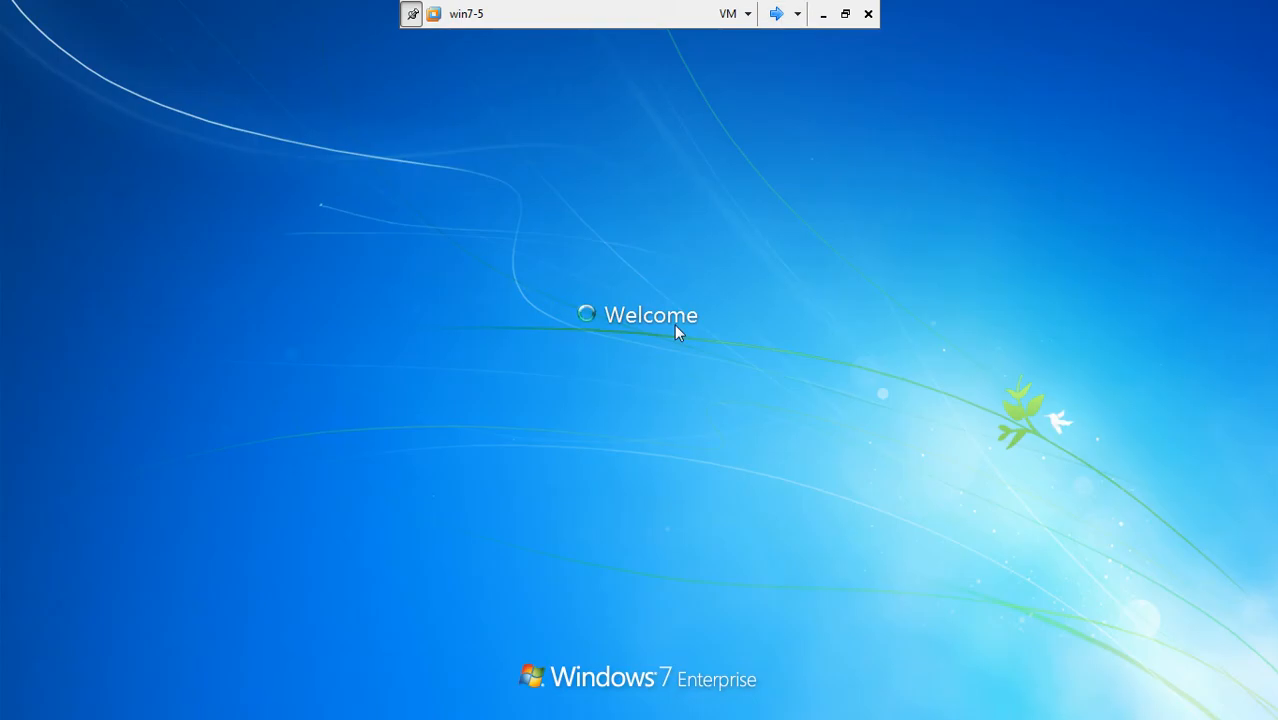
click(776, 14)
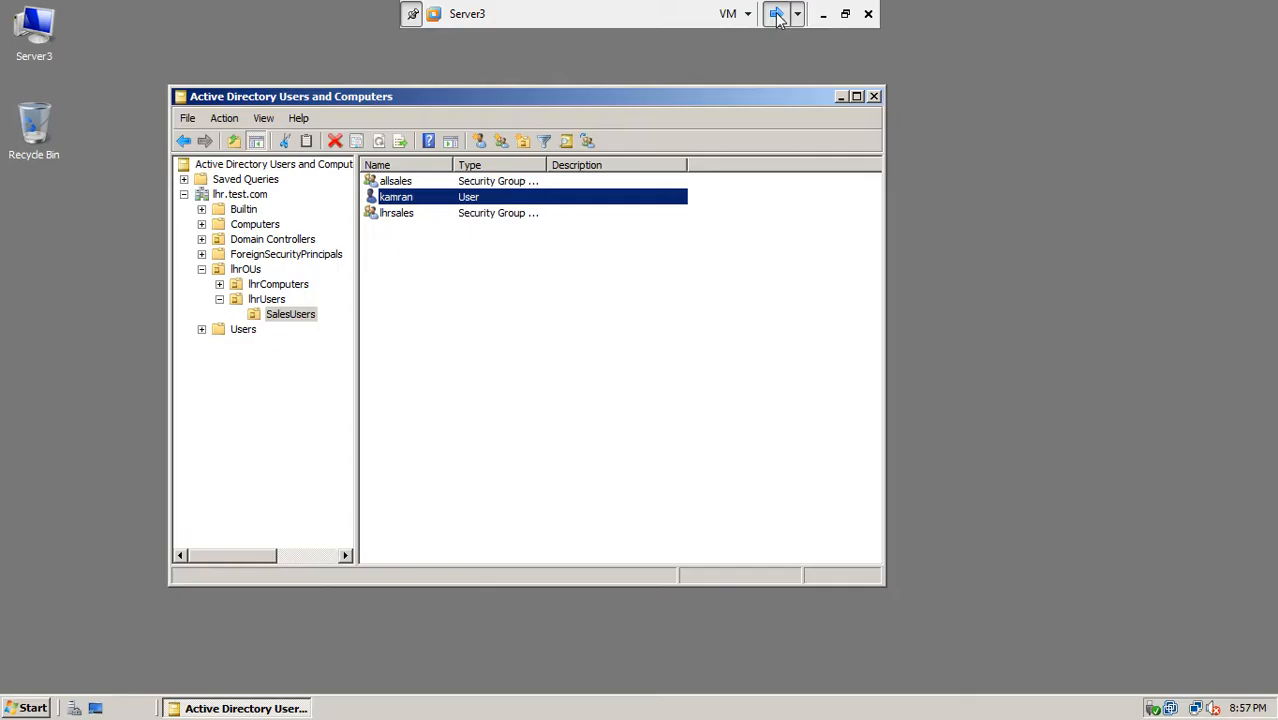
click(776, 14)
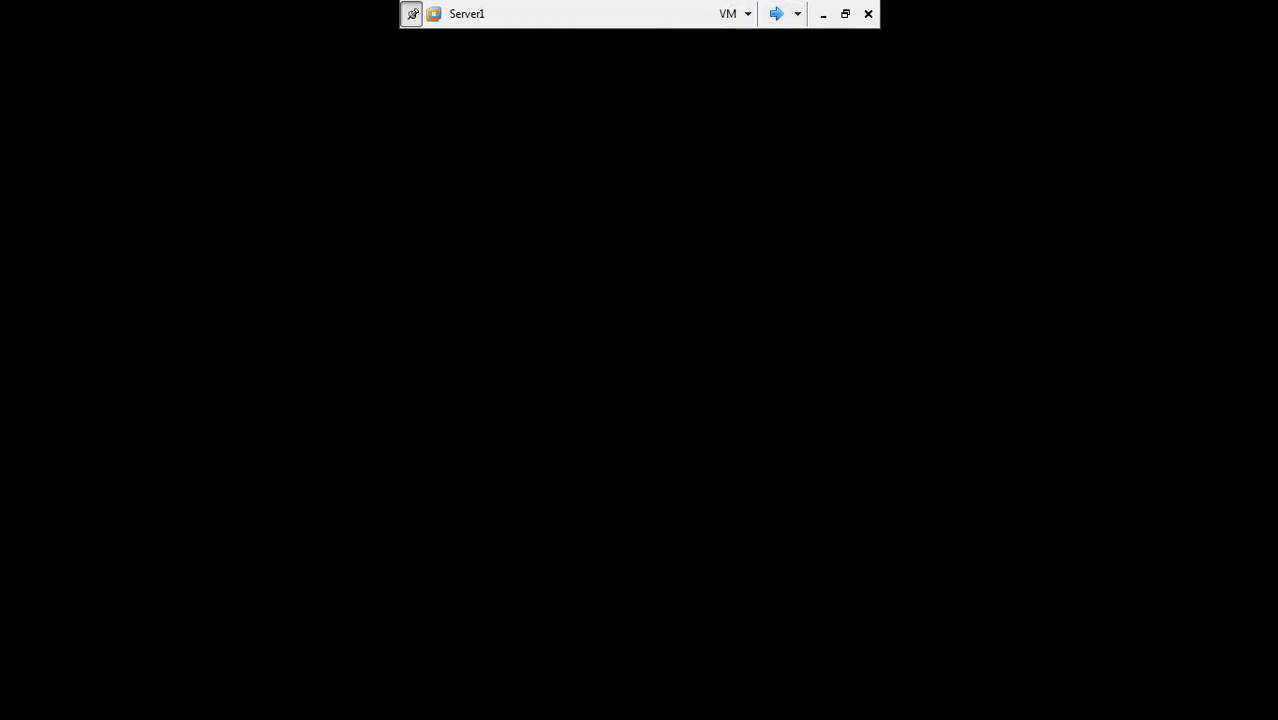
key(ctrl+alt+End)
text(•••)
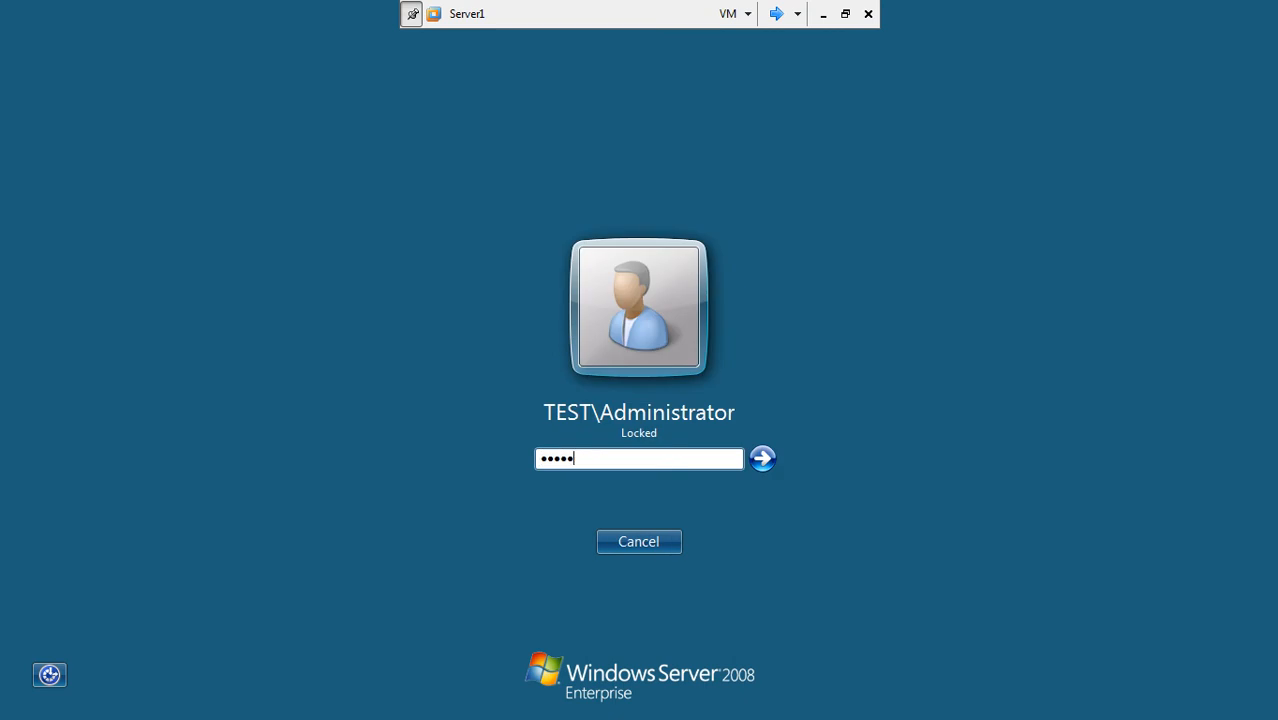
text(••••)
key(Return)
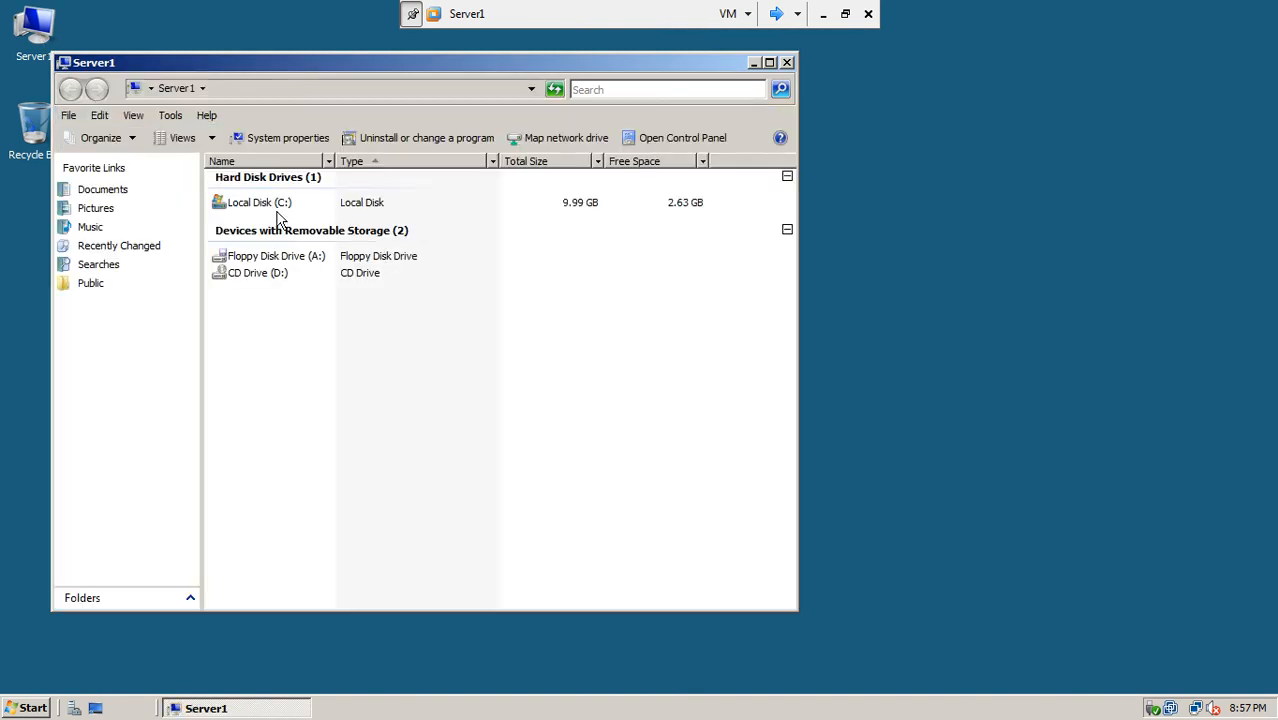
Step: Open Local Disk (C:), start sharing SalesDox, and list all domain users and groups
double_click(275, 205)
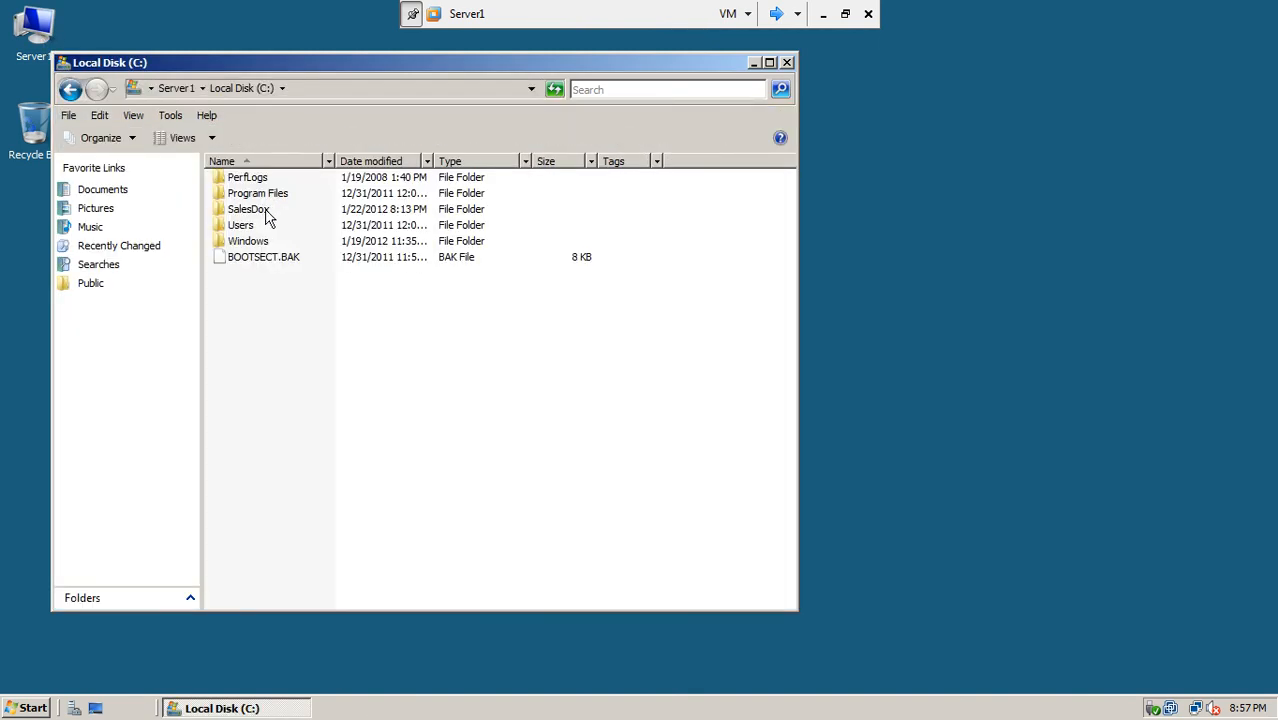
right_click(262, 212)
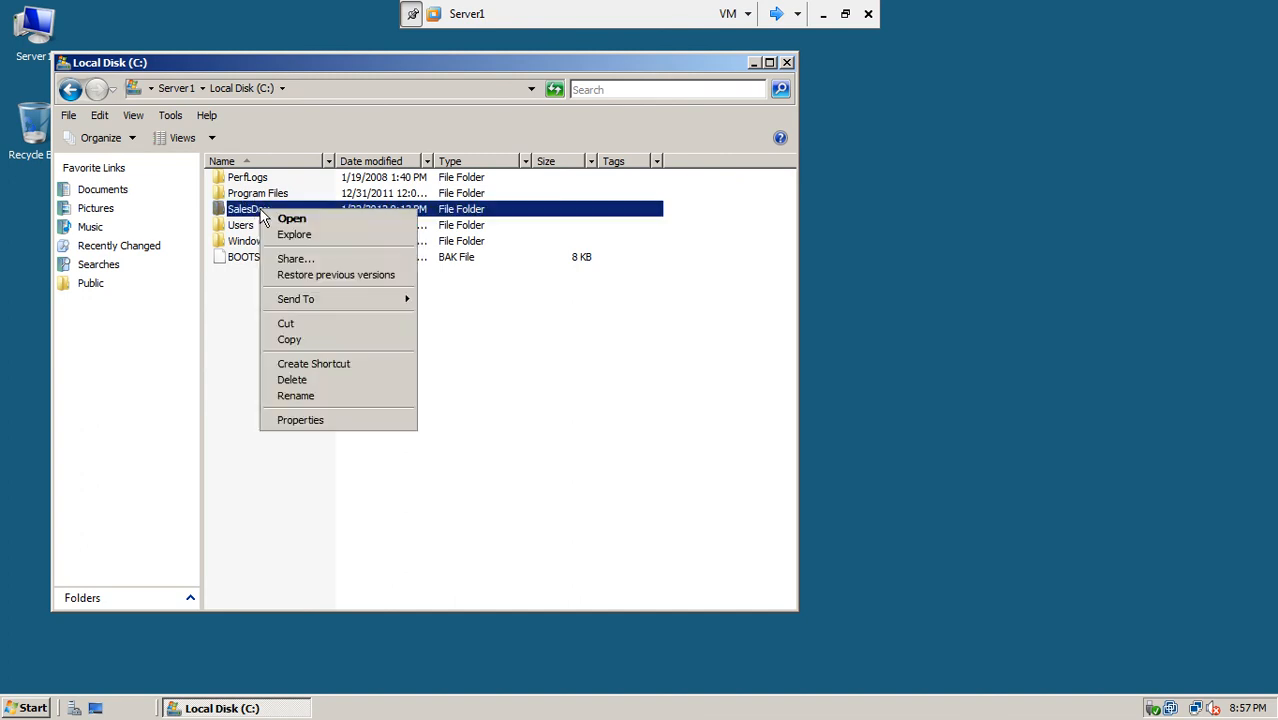
click(284, 259)
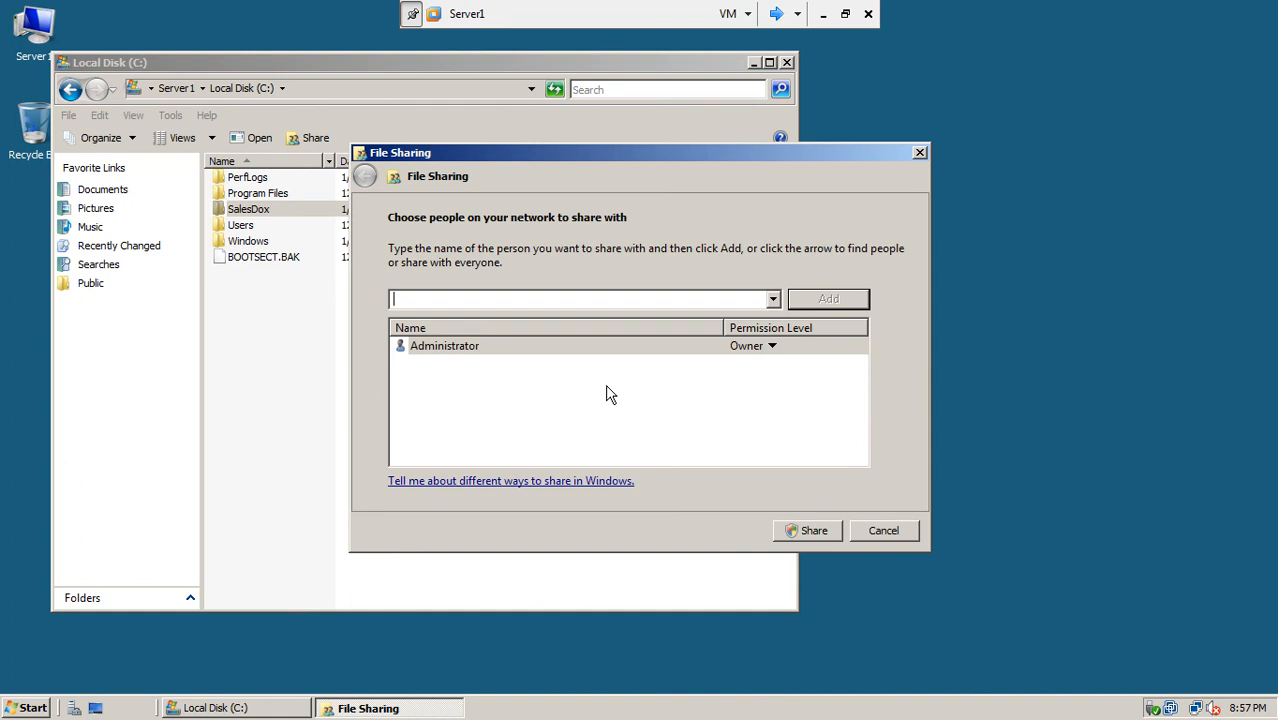
click(773, 299)
click(677, 334)
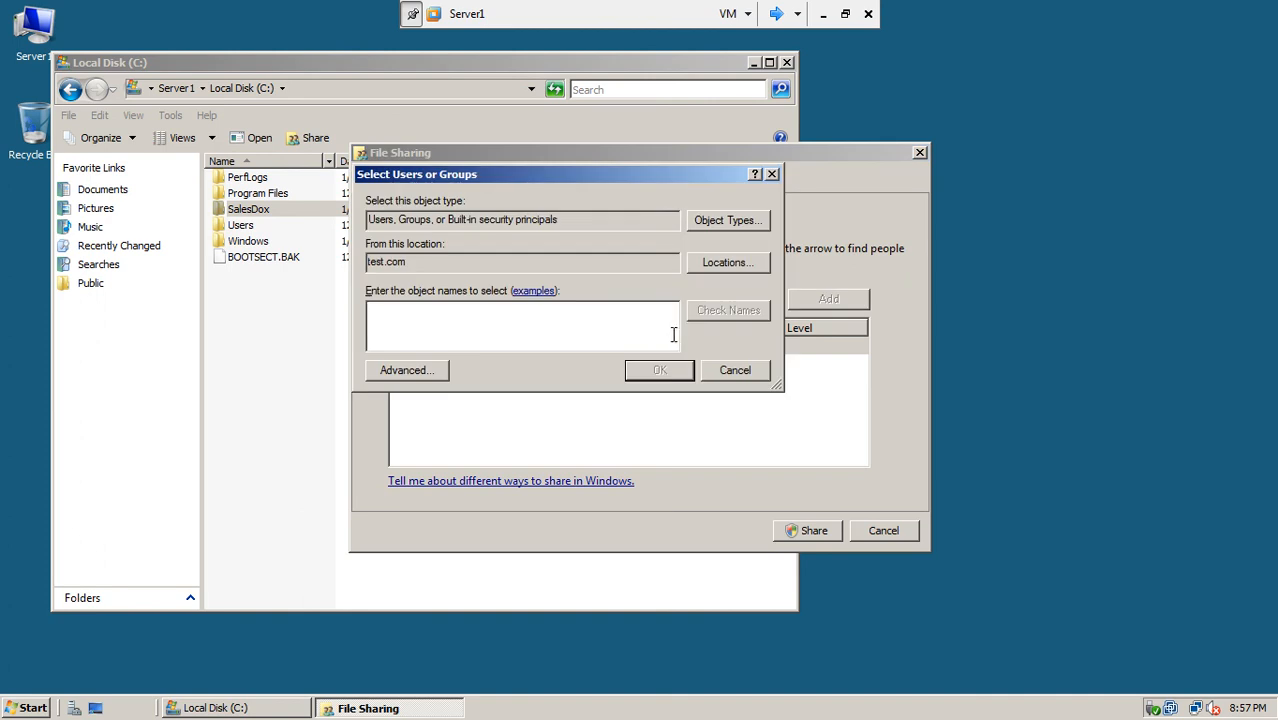
click(406, 369)
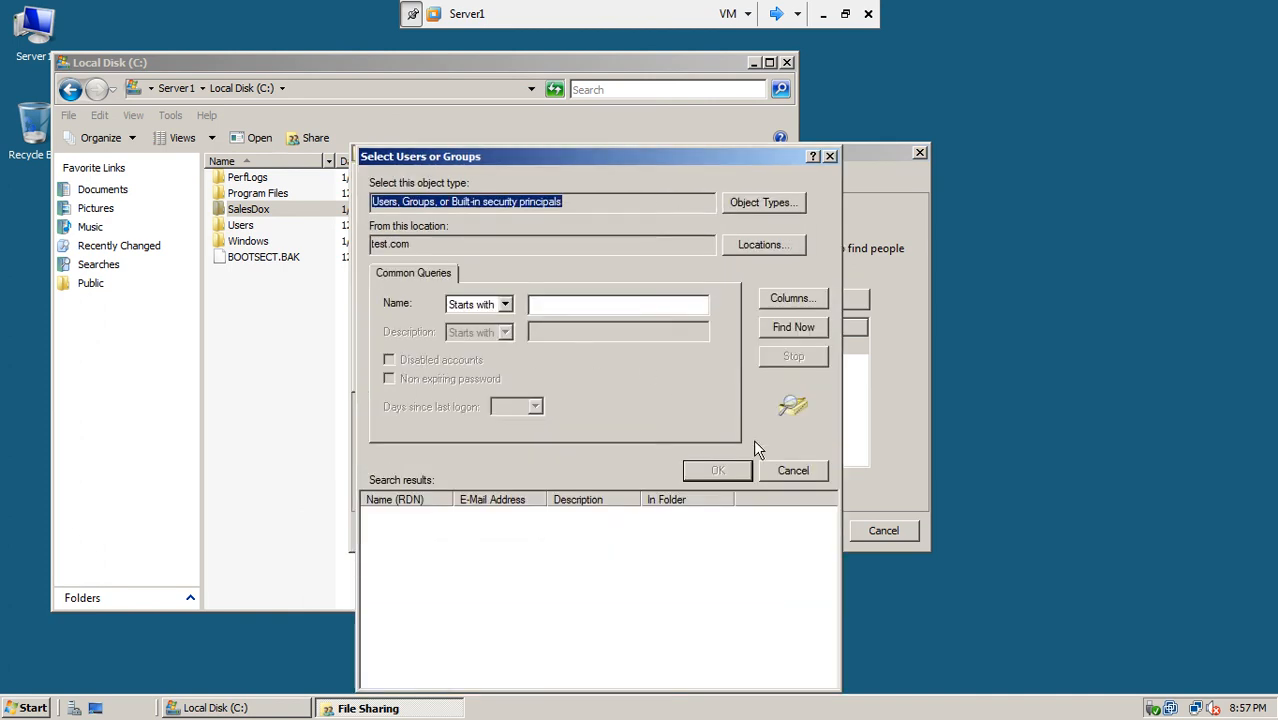
click(793, 327)
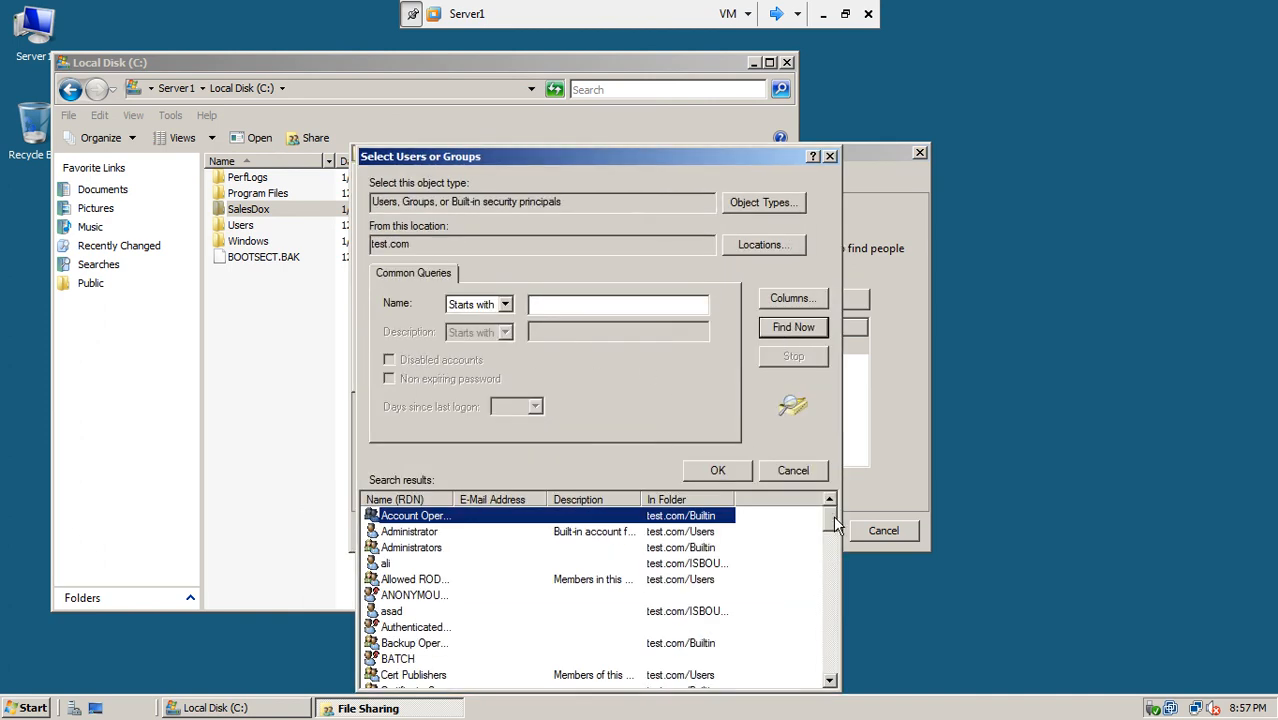
Step: Pick the SalesDoc group, add it with Reader permission, and share the folder
drag(832, 516, 836, 640)
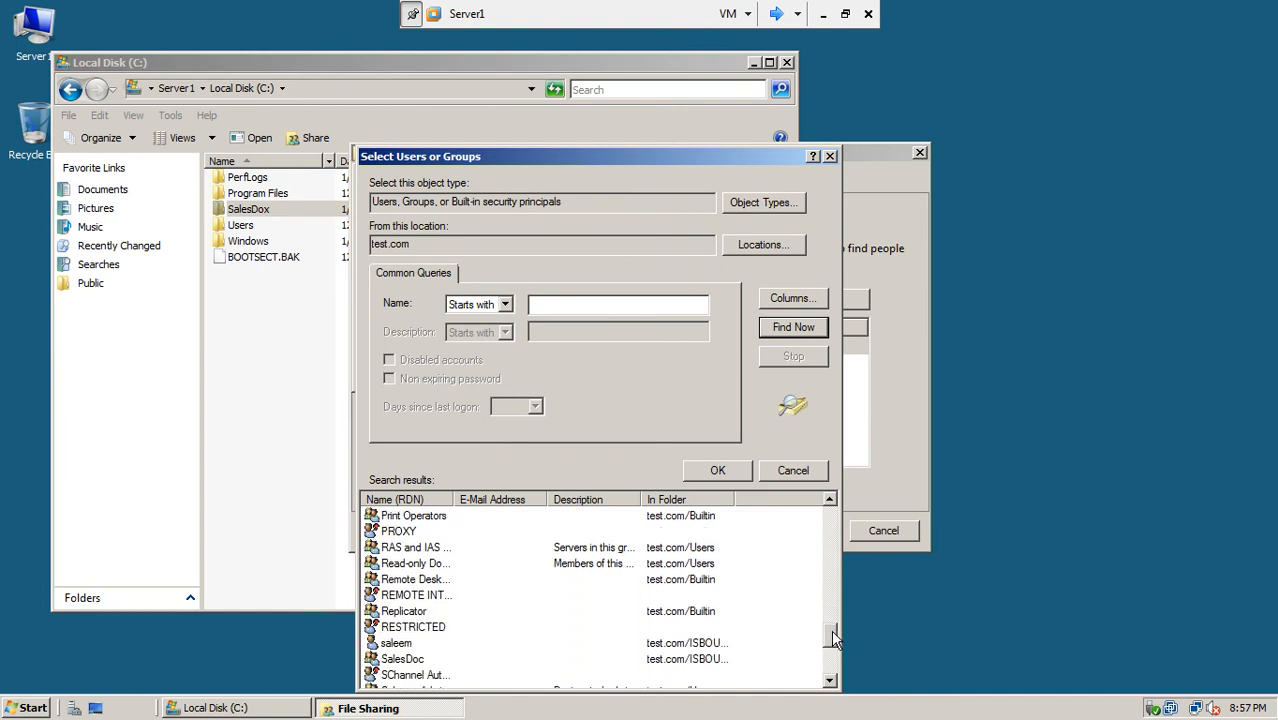
click(402, 661)
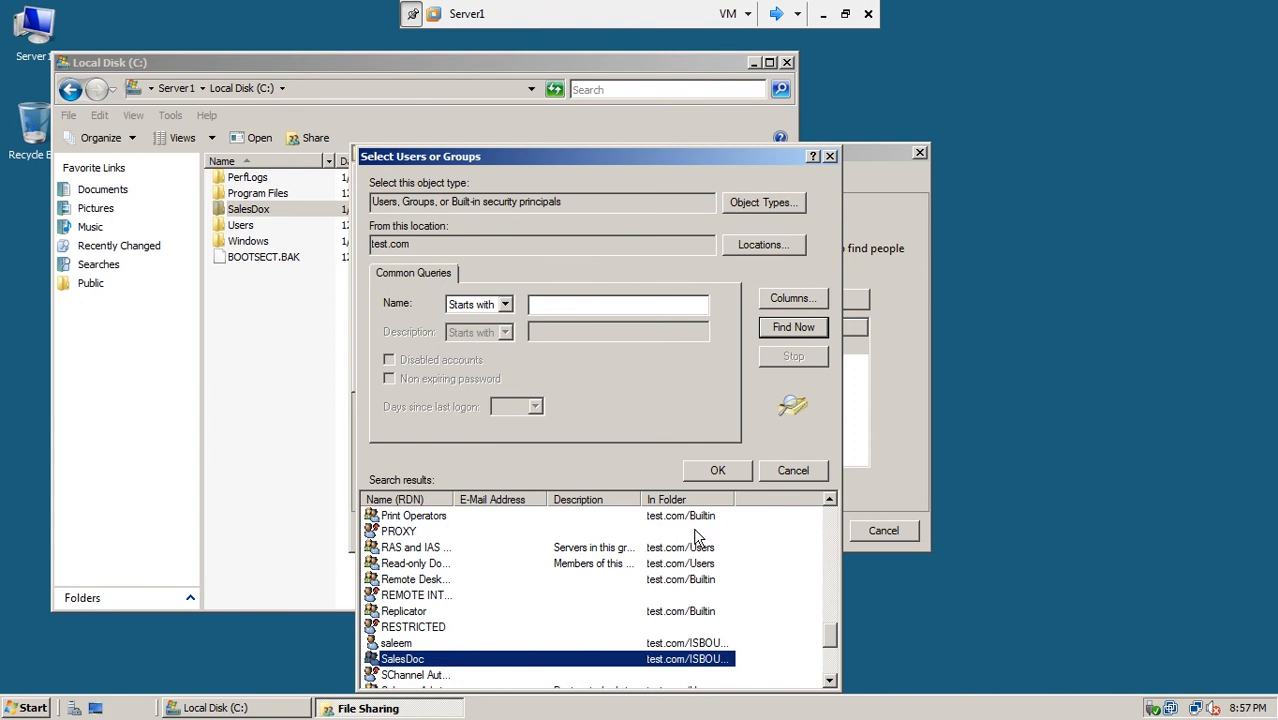
click(700, 471)
click(640, 369)
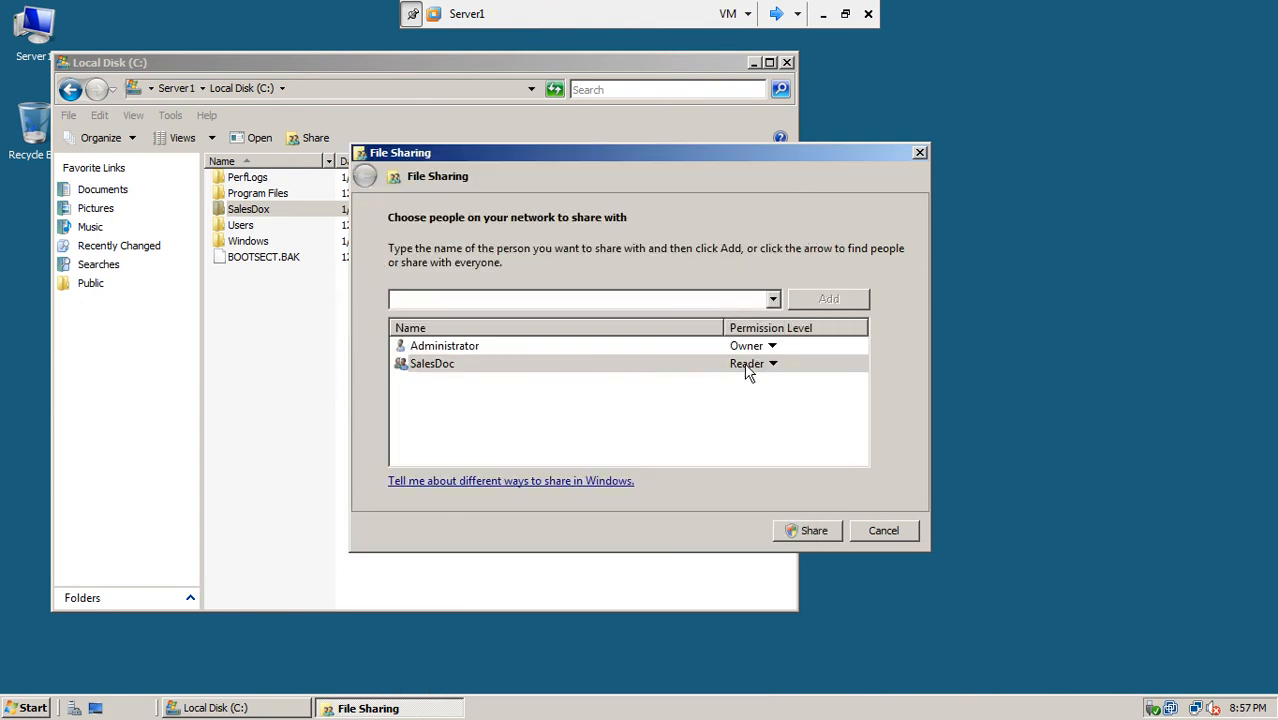
click(812, 531)
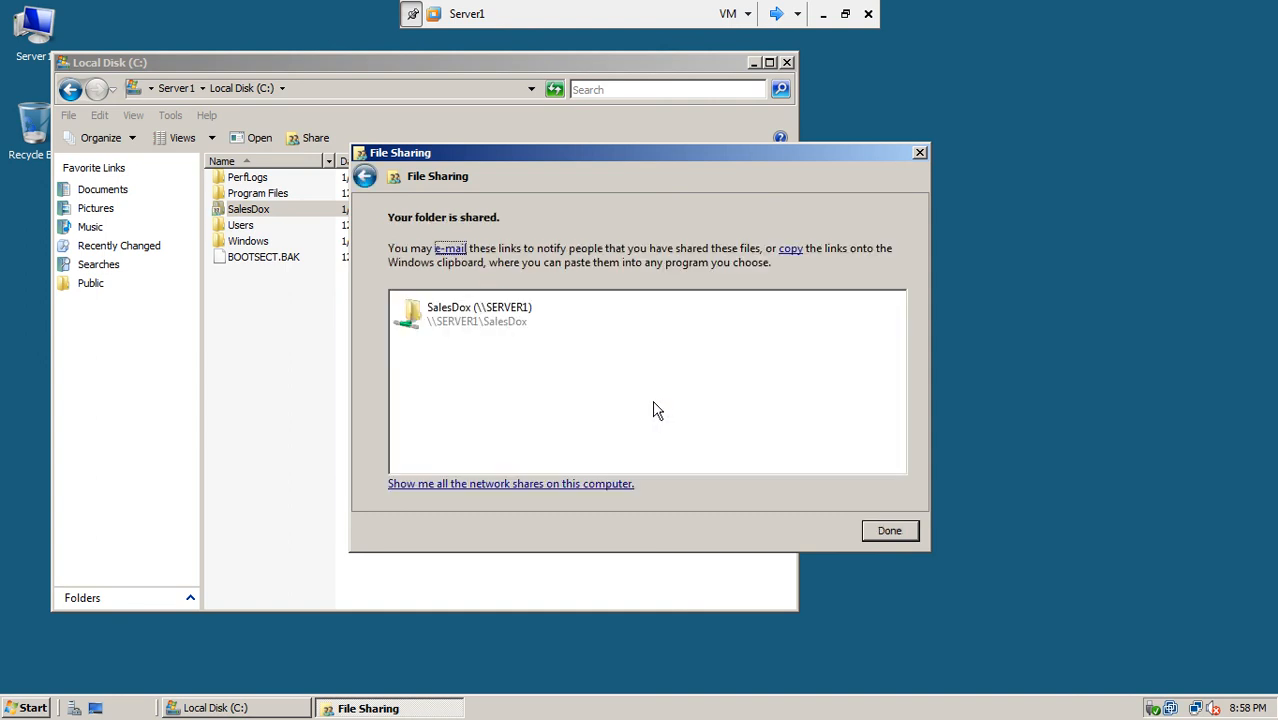
click(873, 531)
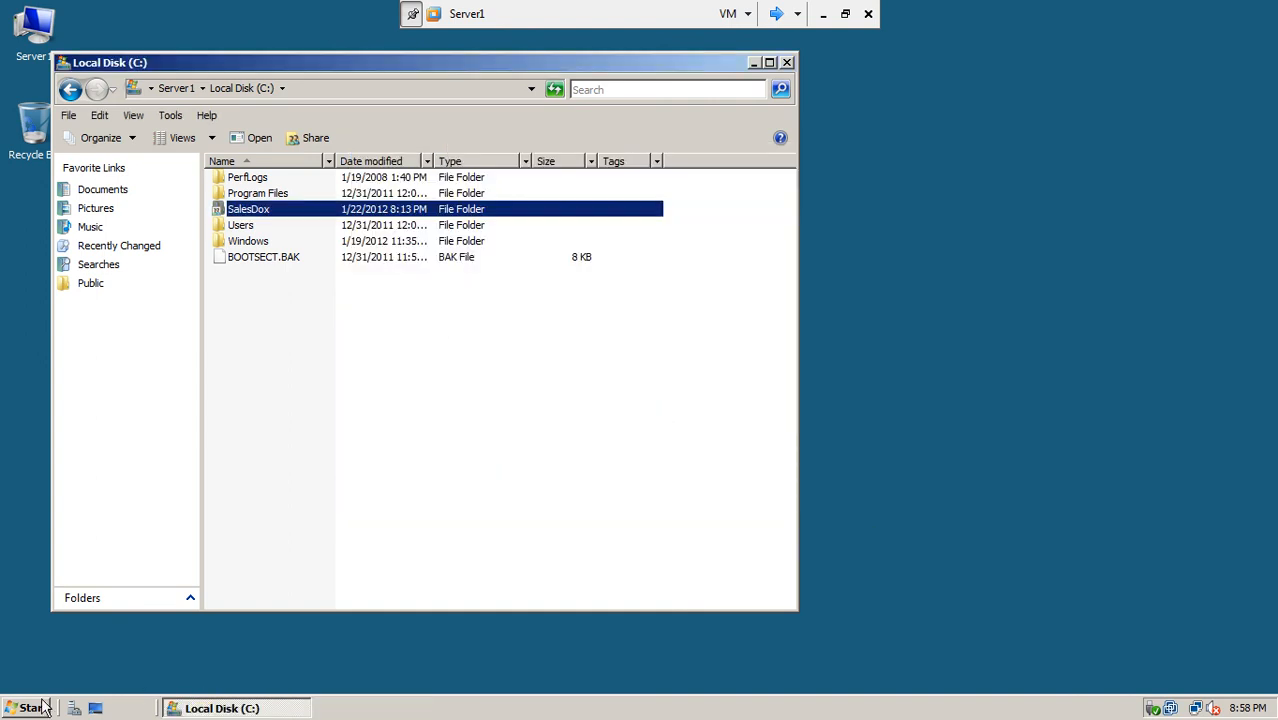
Step: Launch Active Directory Users and Computers and view SalesDoc's members: allsales and isbSalesusers
click(44, 708)
mouse_move(267, 479)
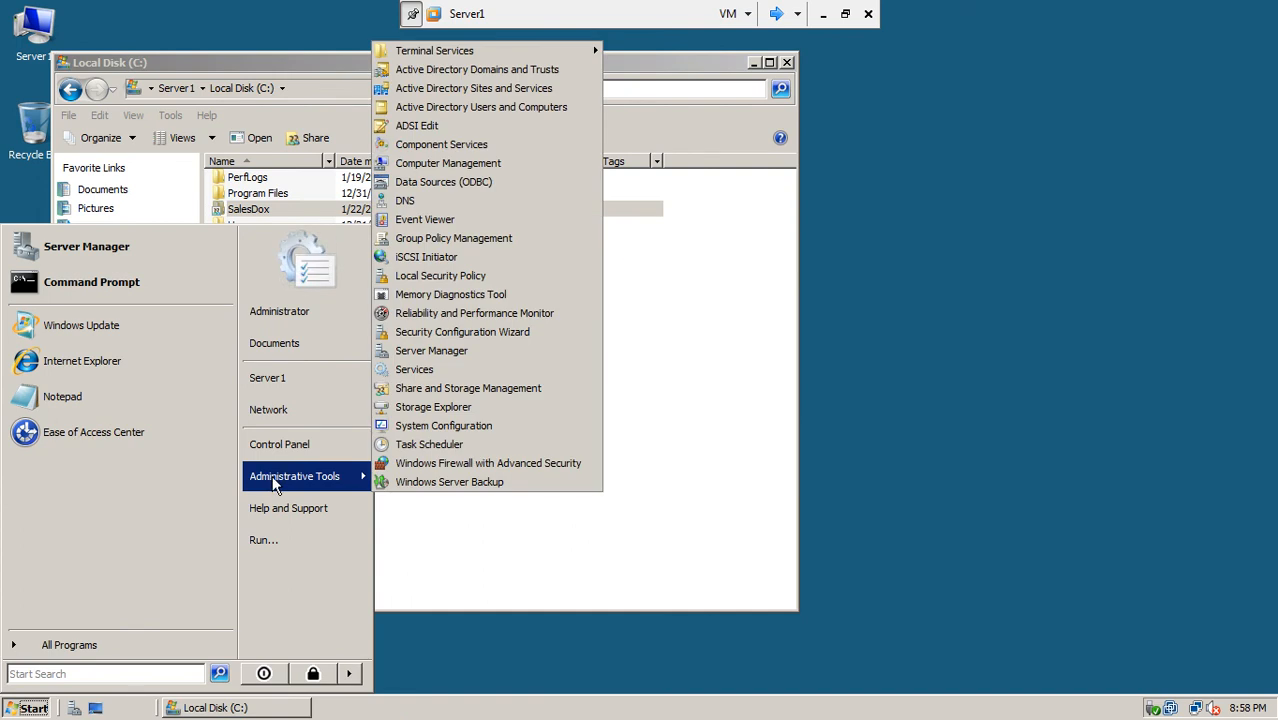
click(534, 110)
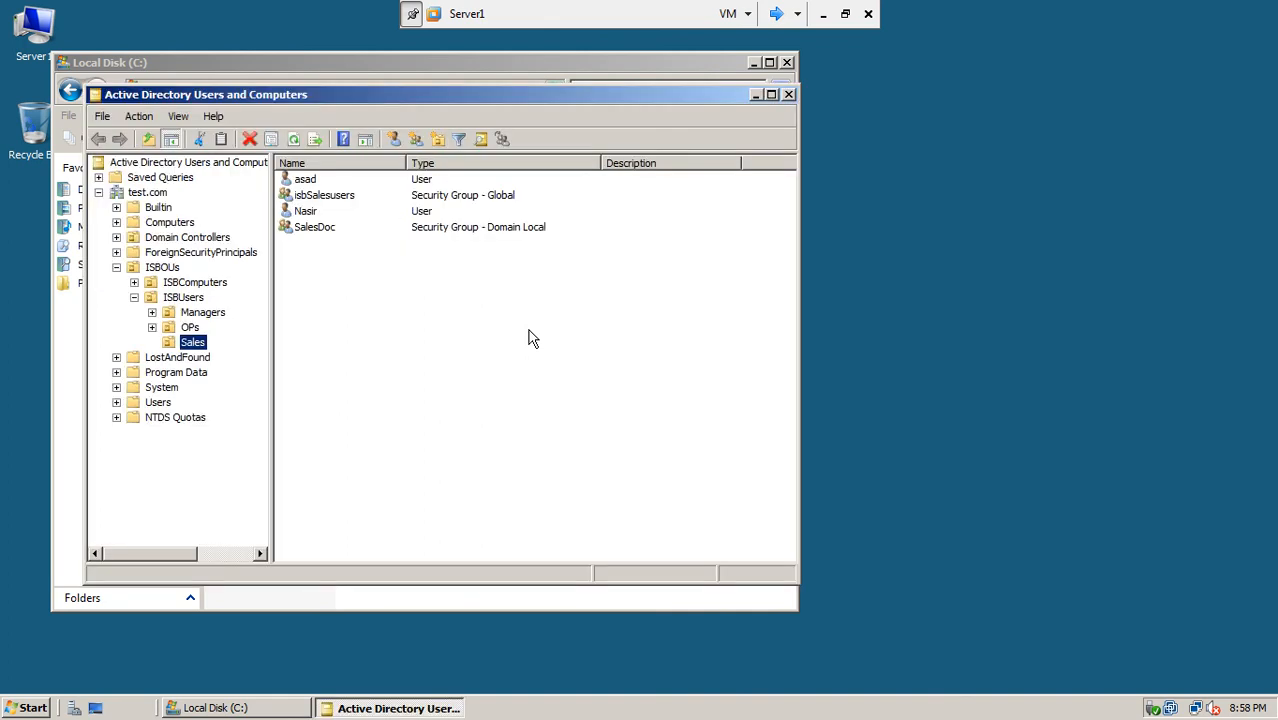
double_click(326, 230)
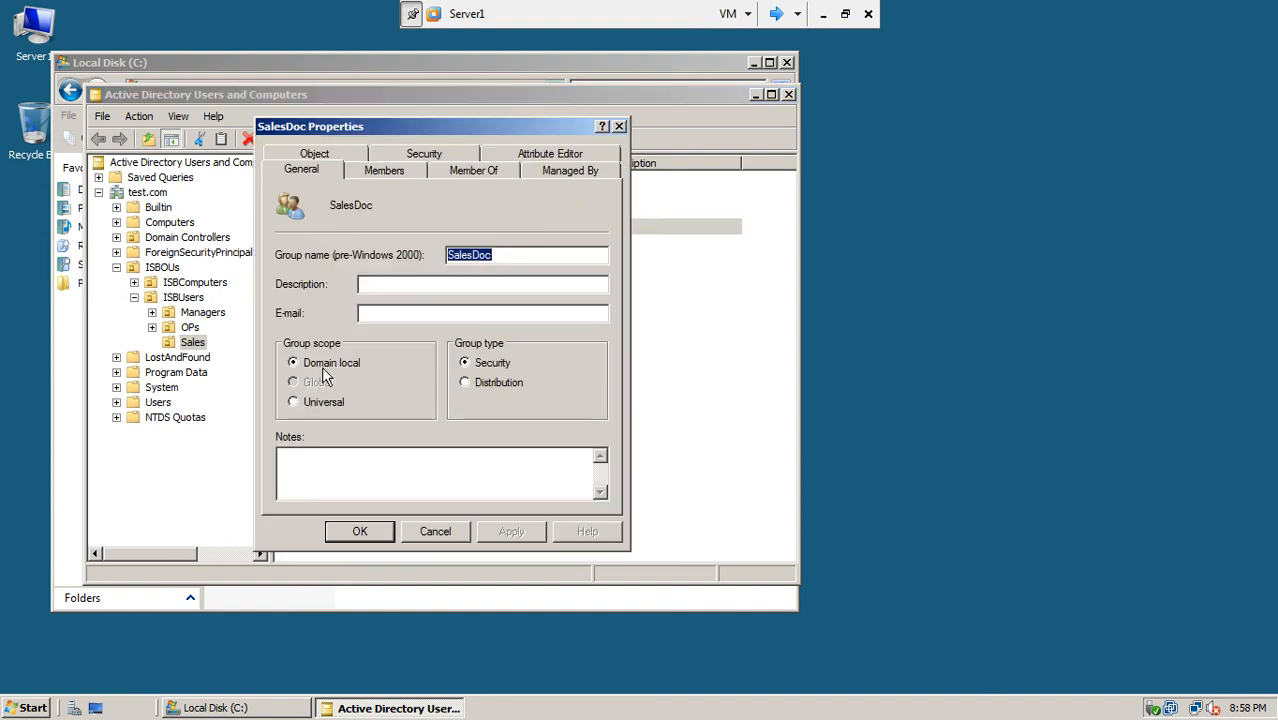
click(386, 170)
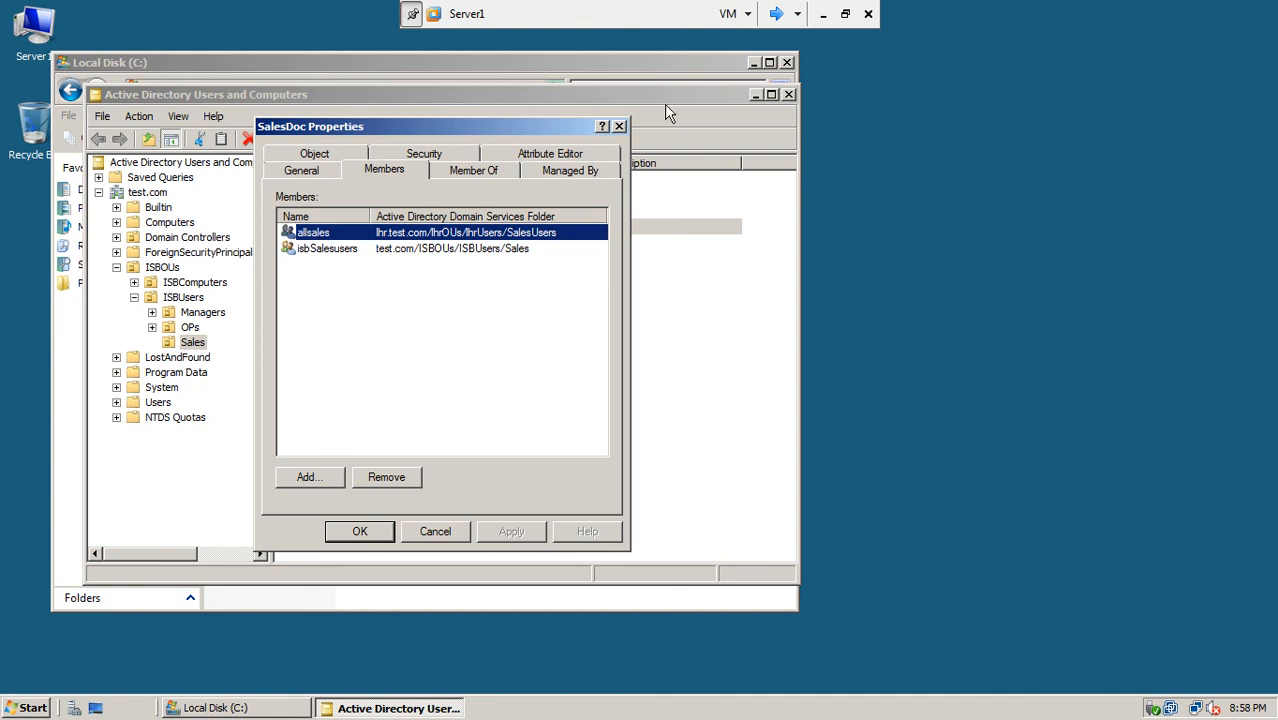
click(776, 14)
Step: On Server3, open allsales' Members tab and confirm it contains lhrsales
click(776, 14)
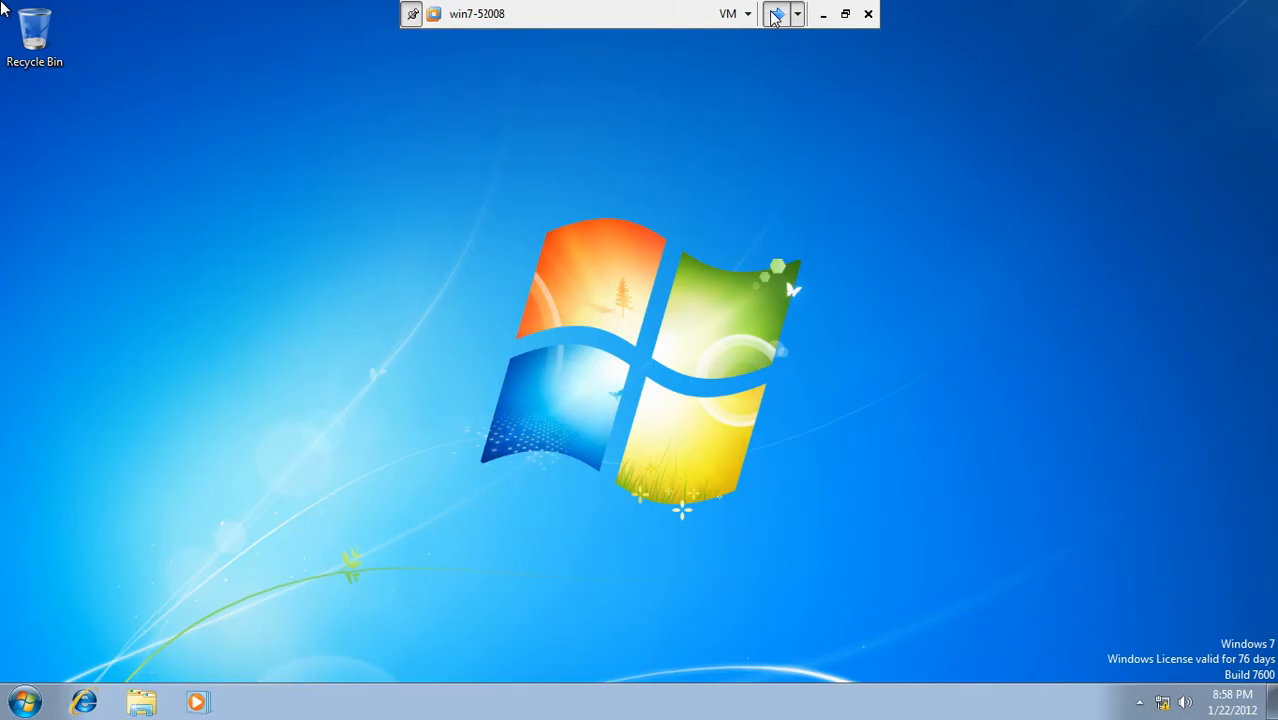
click(776, 14)
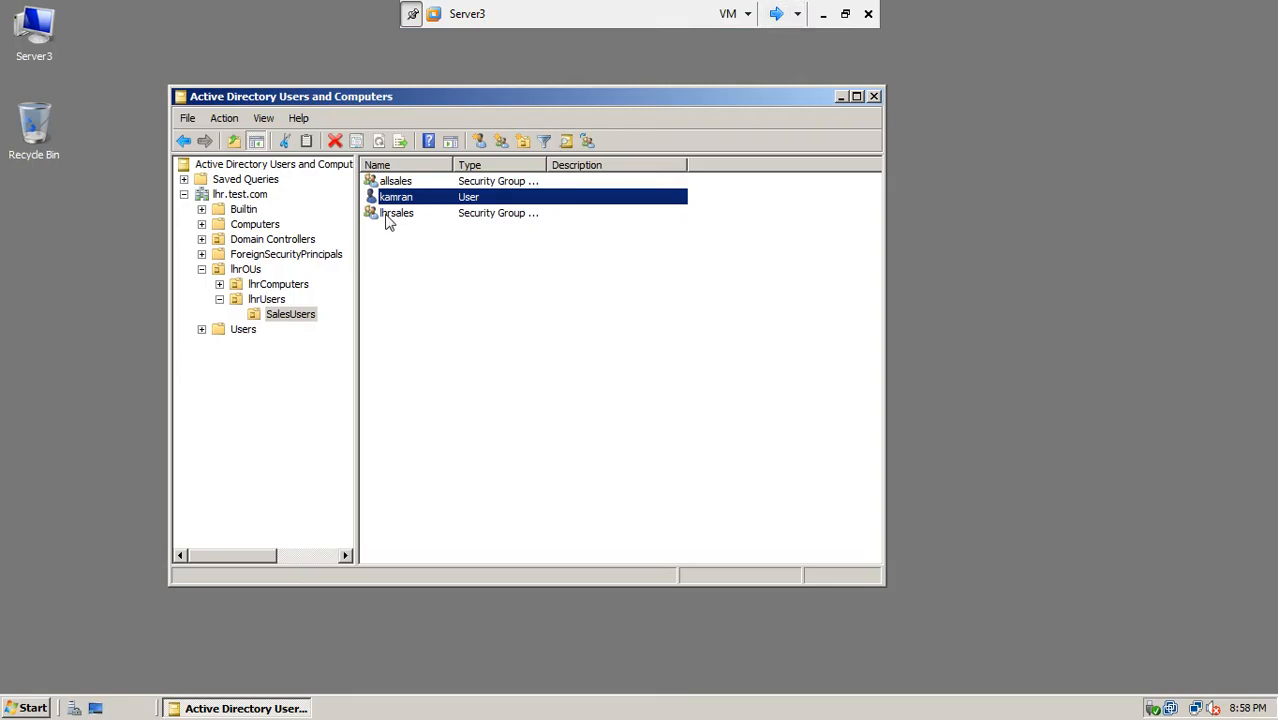
double_click(405, 183)
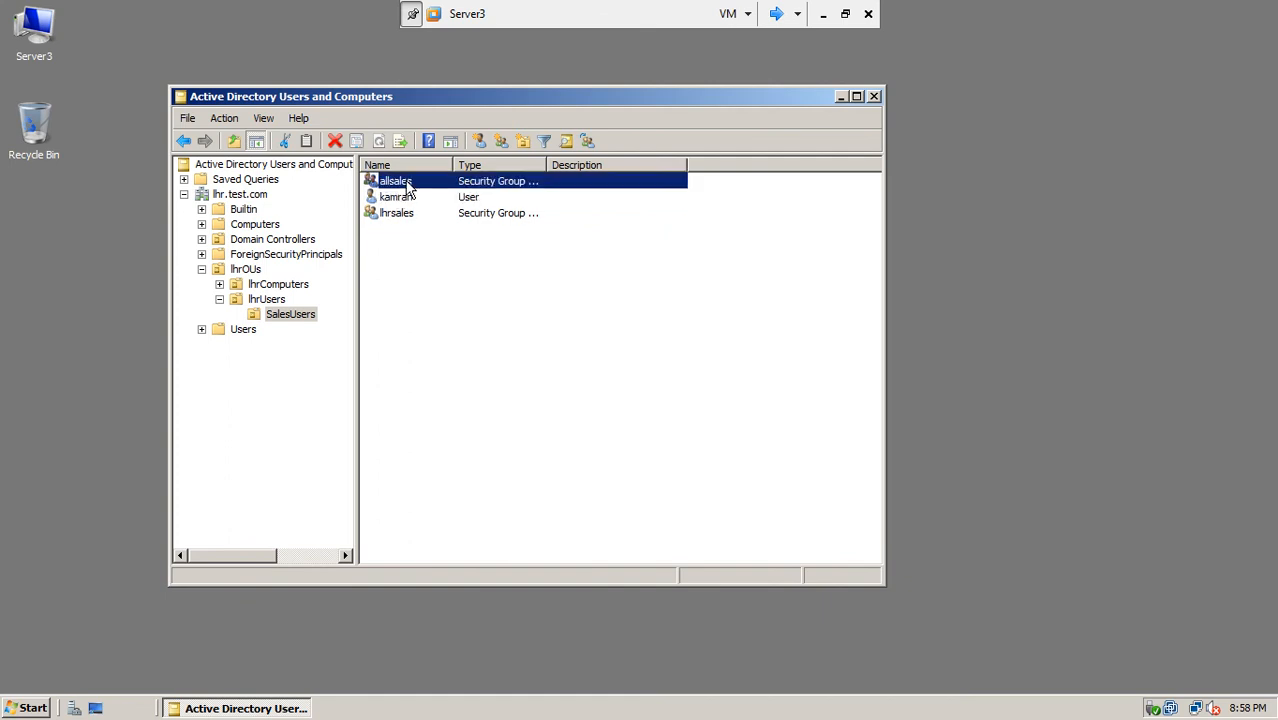
click(408, 185)
key(Escape)
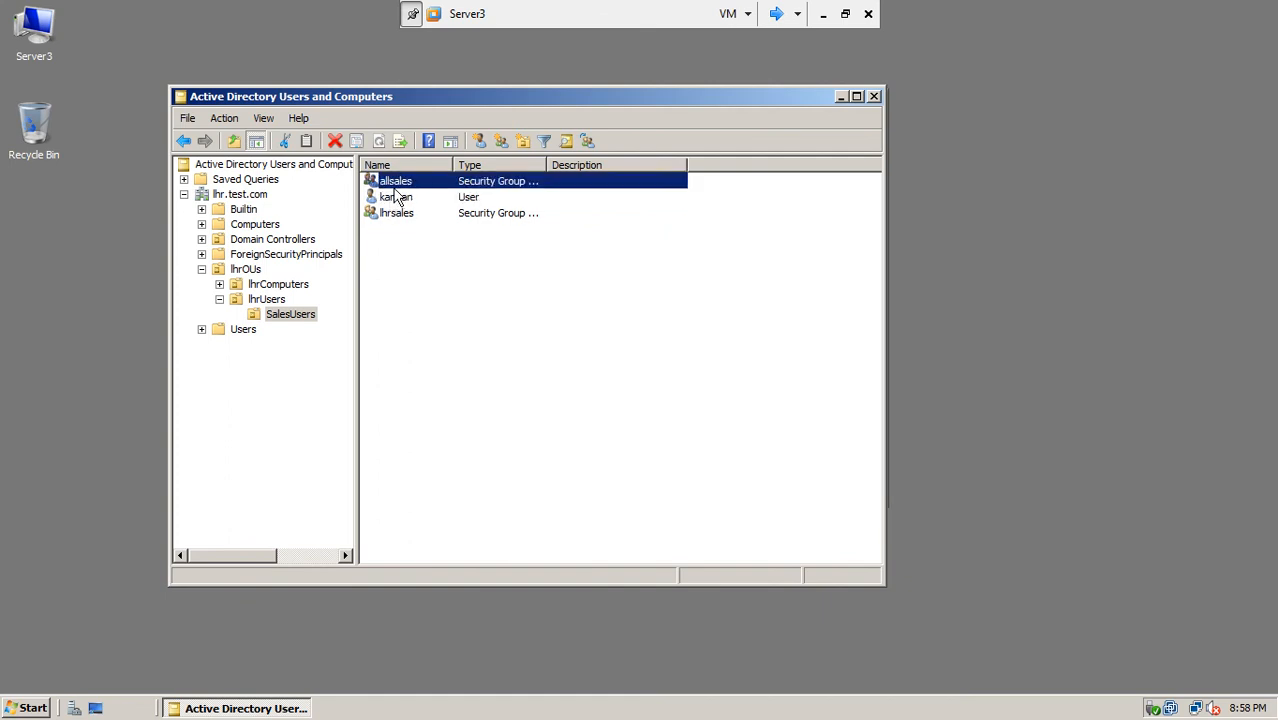
double_click(397, 184)
click(594, 124)
click(572, 193)
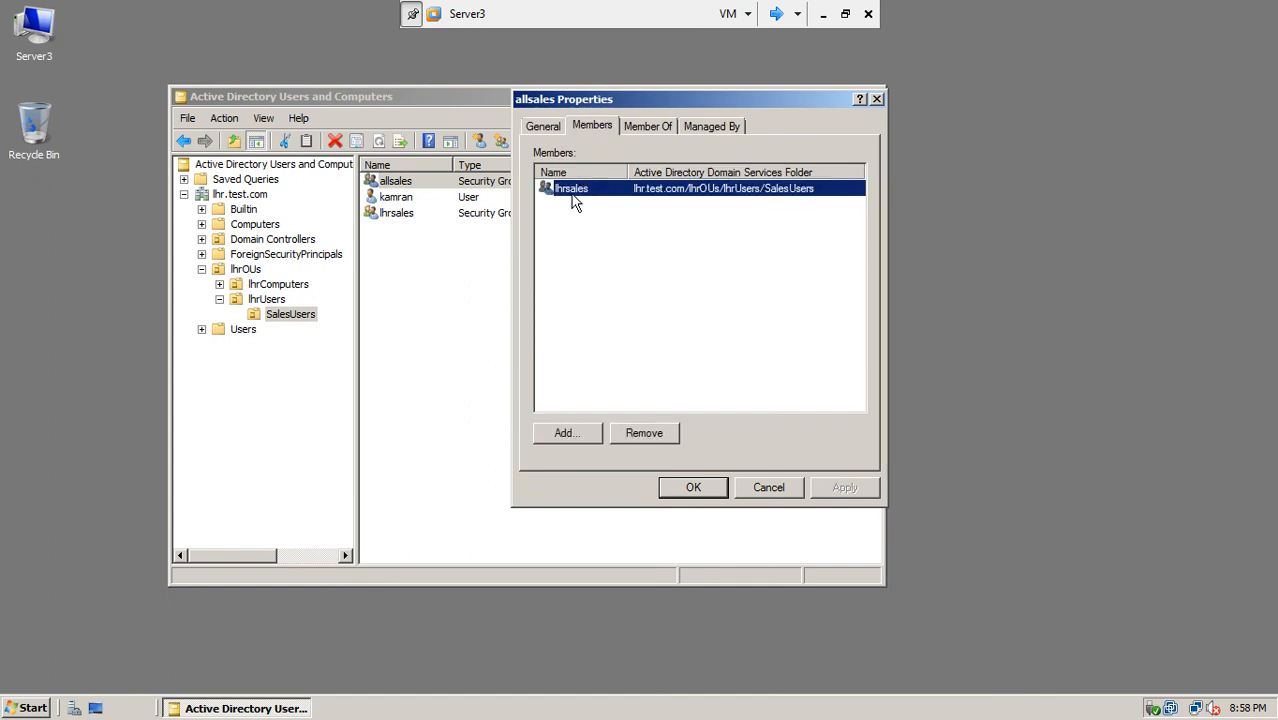
click(690, 487)
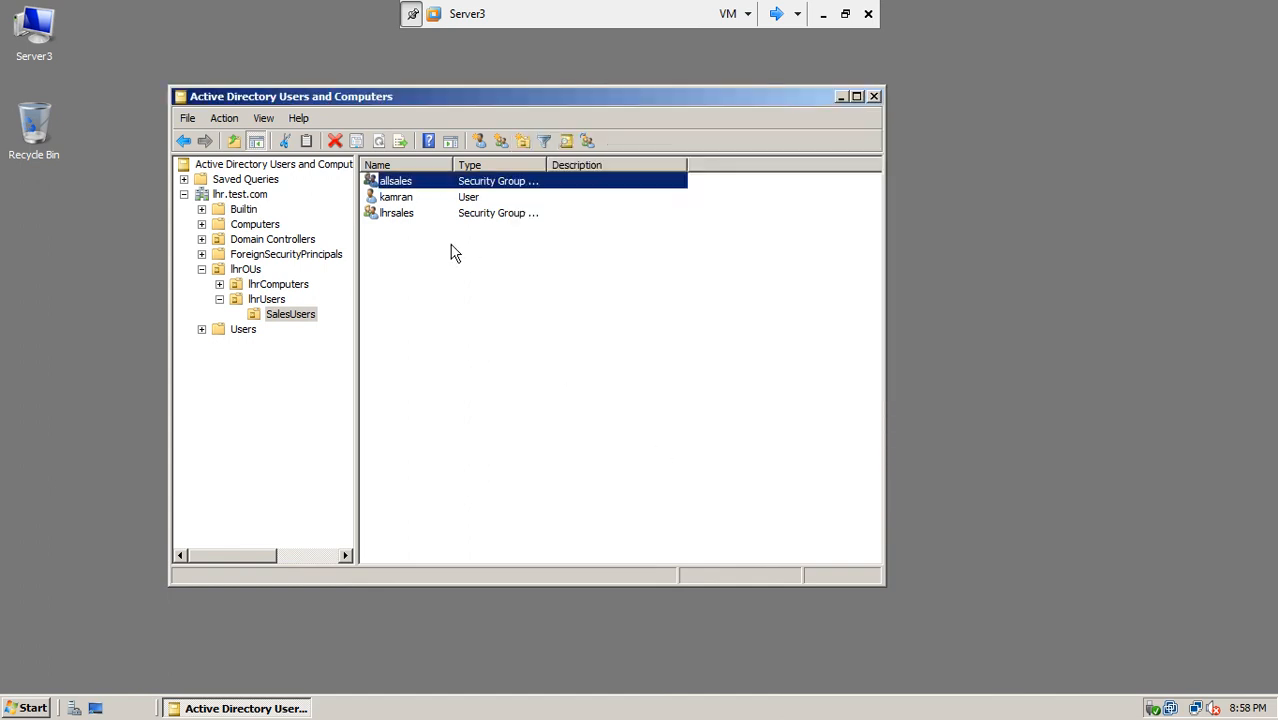
Step: Open lhrsales' Members tab and confirm it holds one user account
double_click(388, 215)
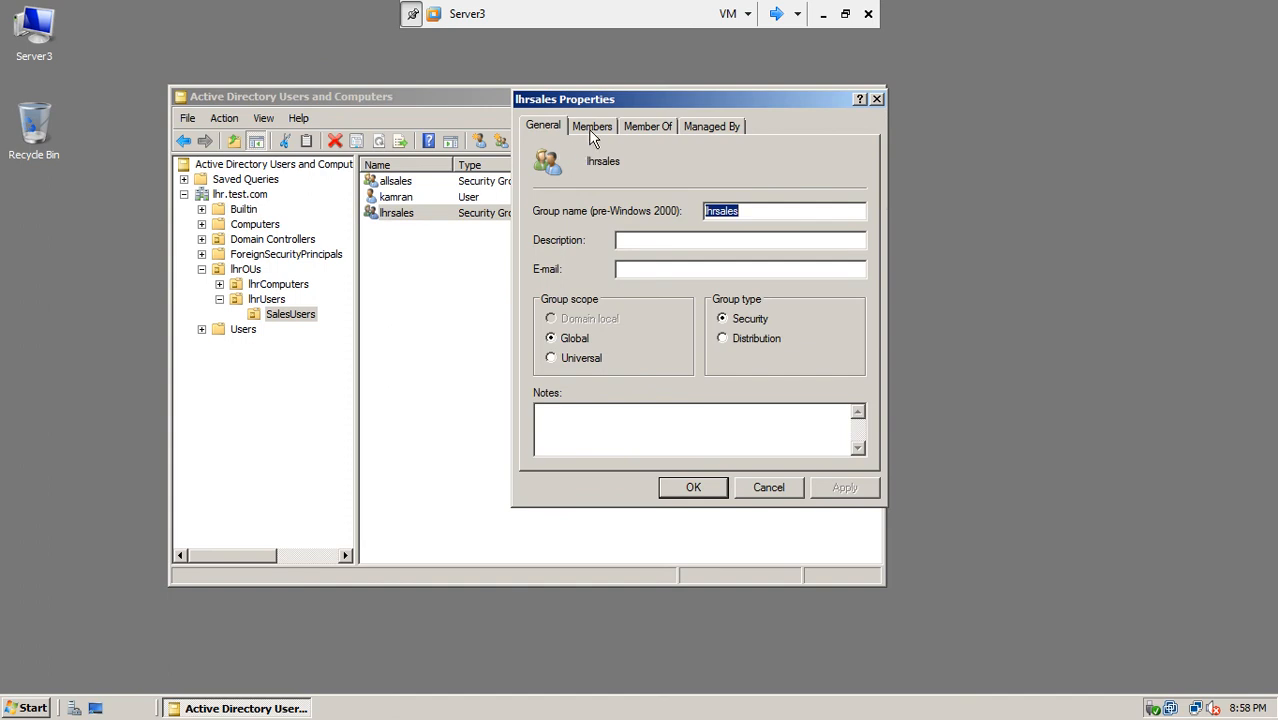
click(592, 130)
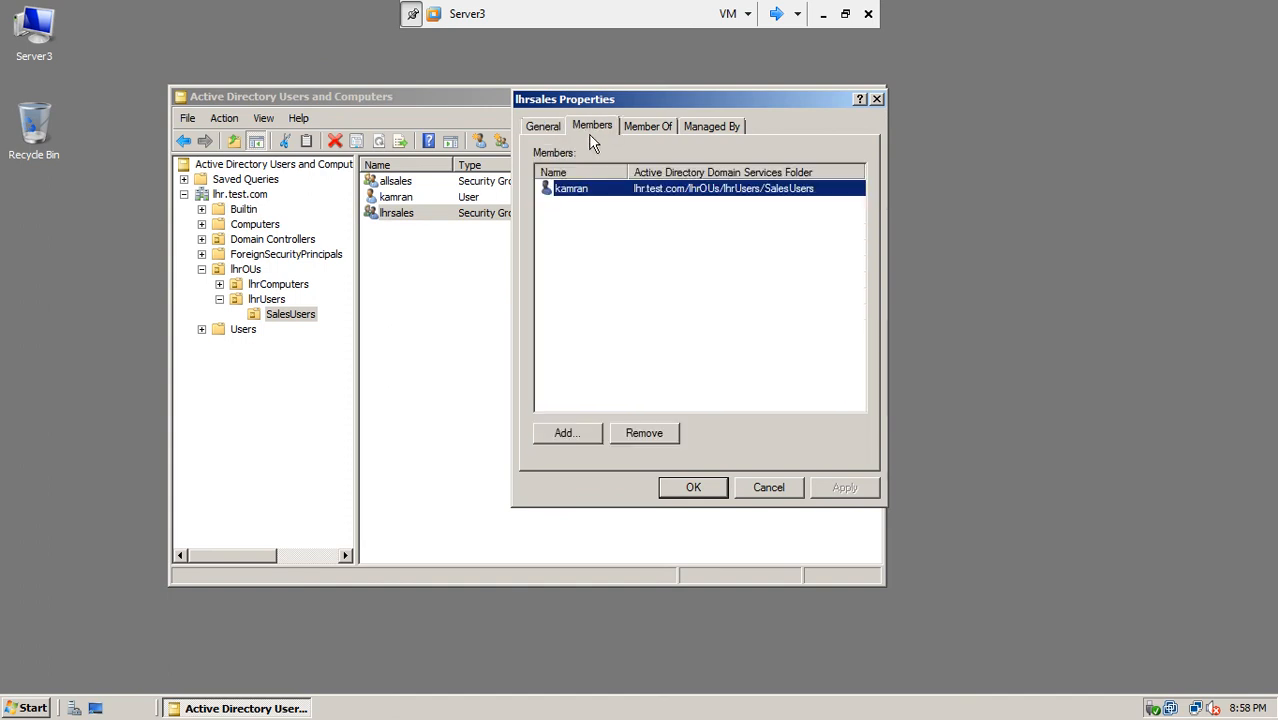
click(697, 494)
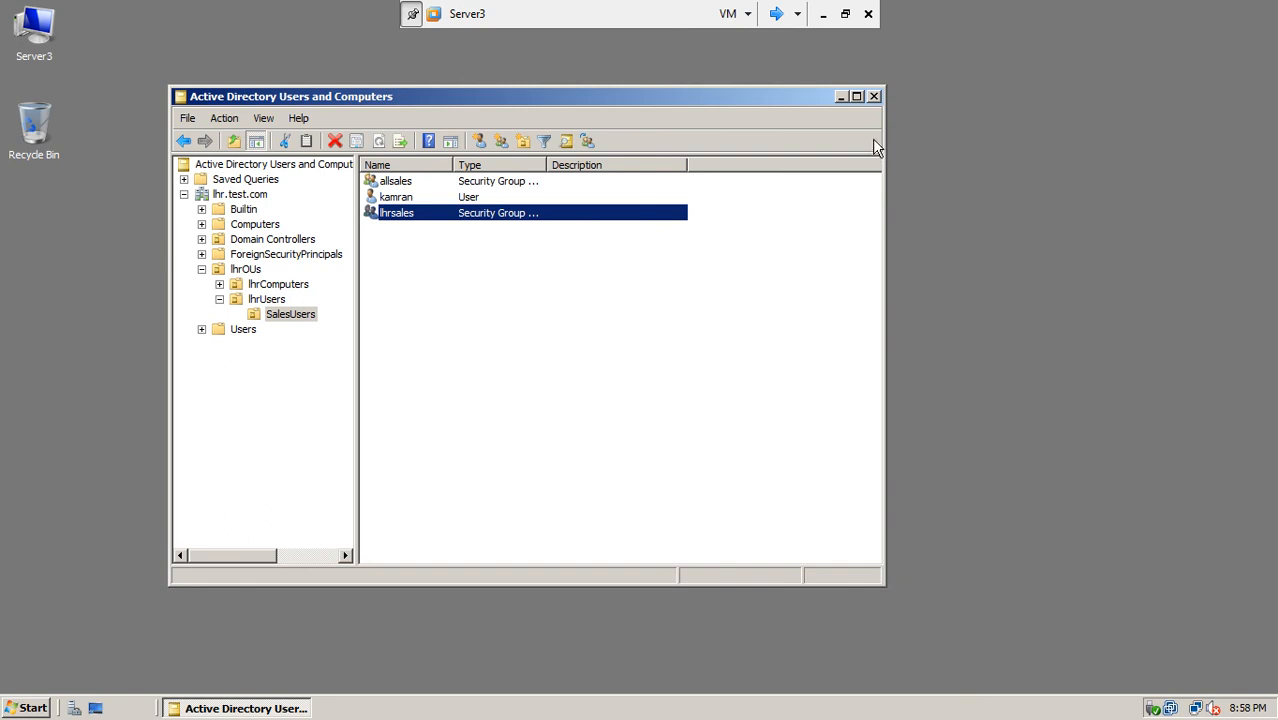
Step: On win7-5, search the Start Menu for \\server1\ and dismiss the empty results
click(776, 14)
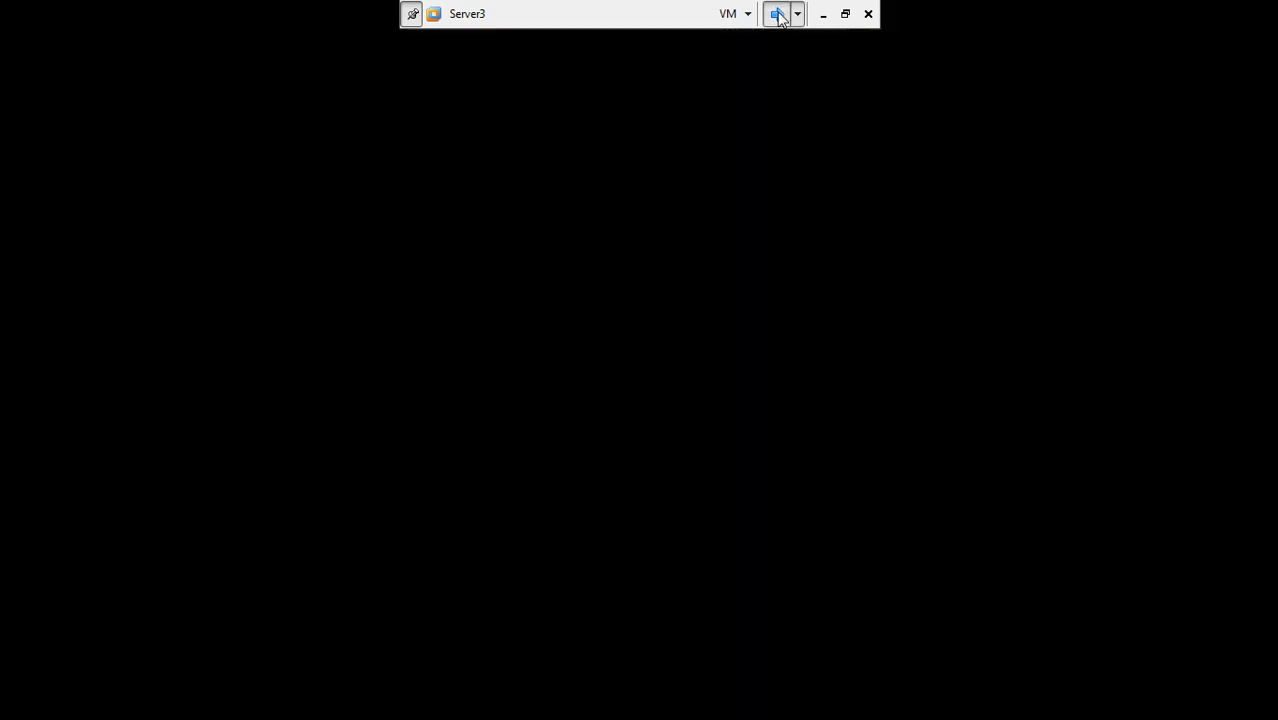
click(777, 15)
click(776, 14)
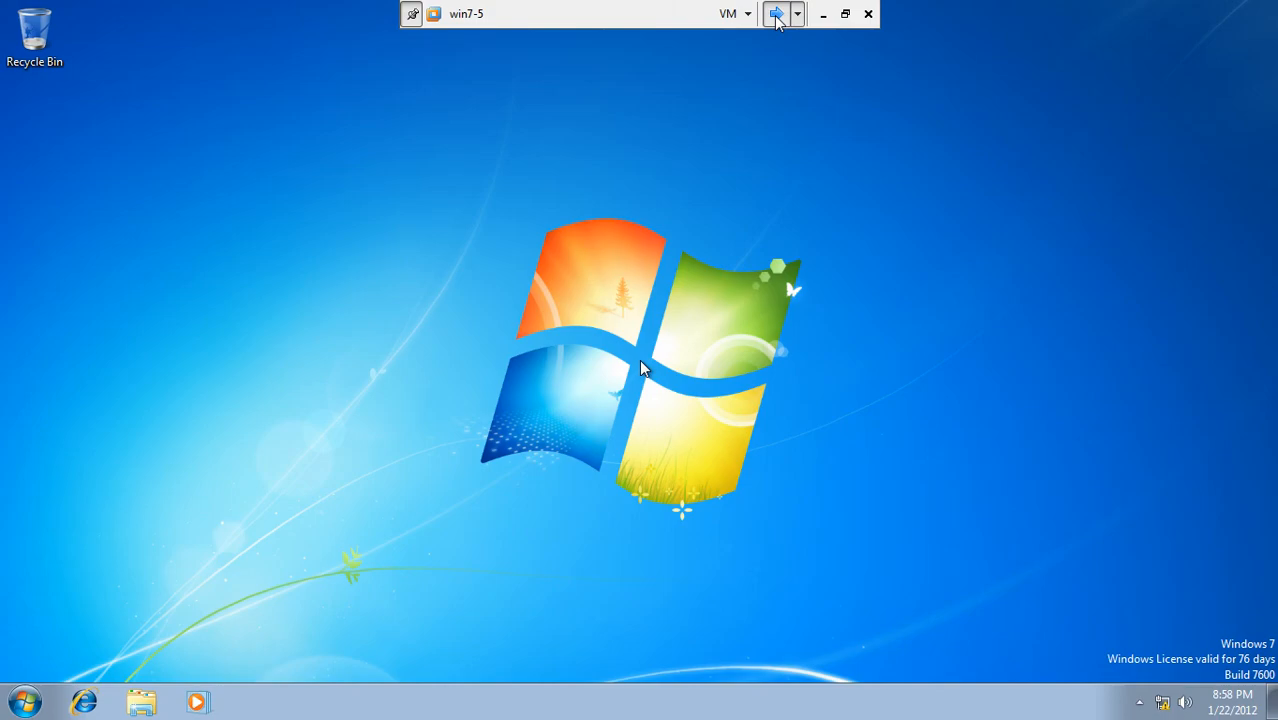
click(28, 700)
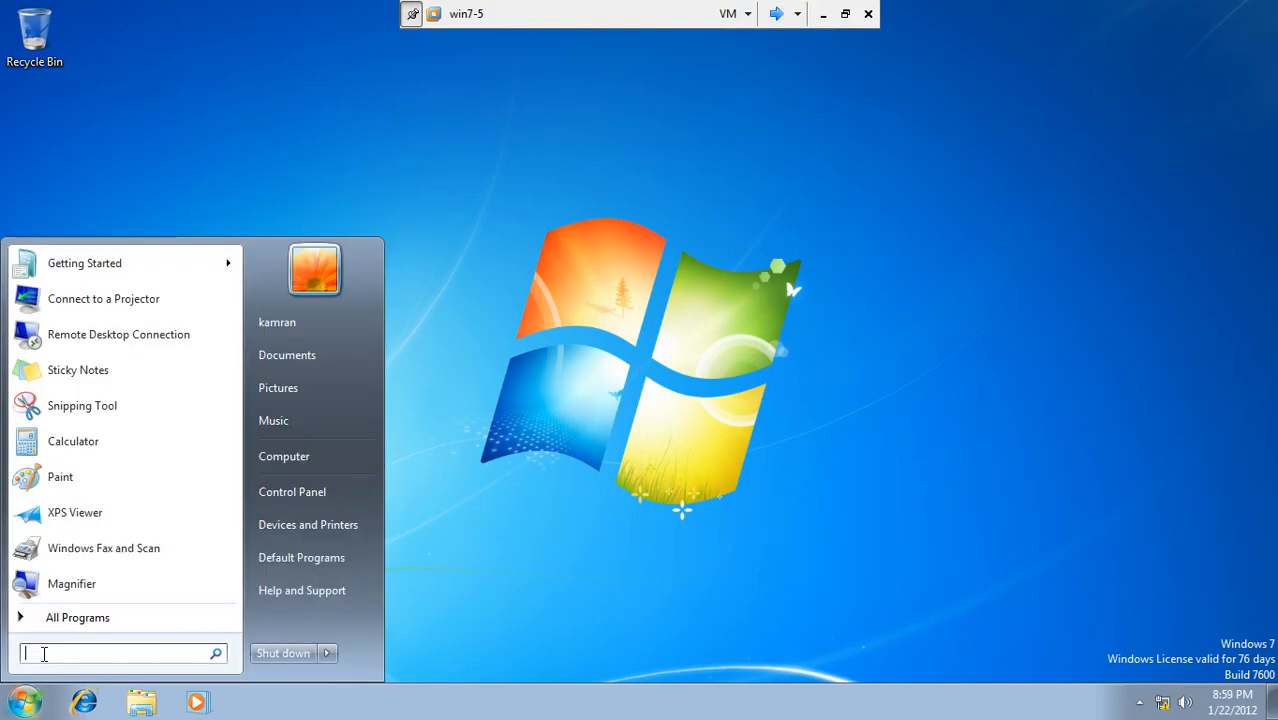
text(\server1\)
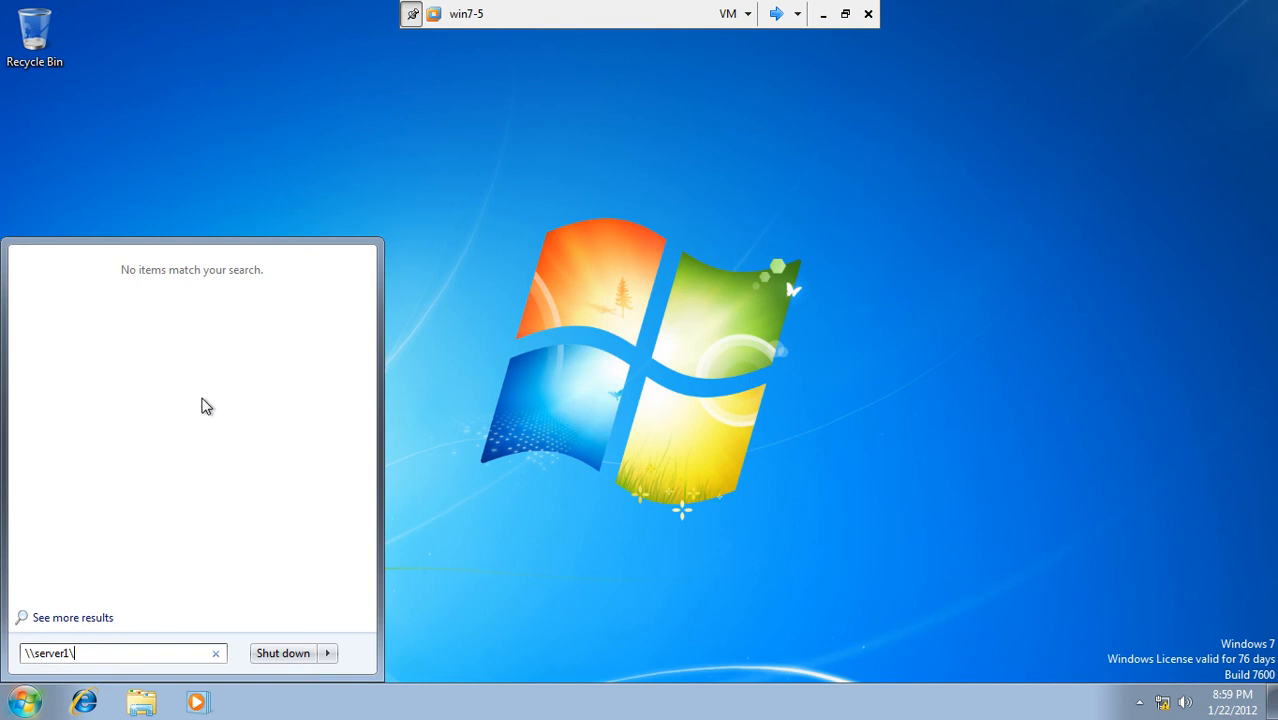
click(580, 198)
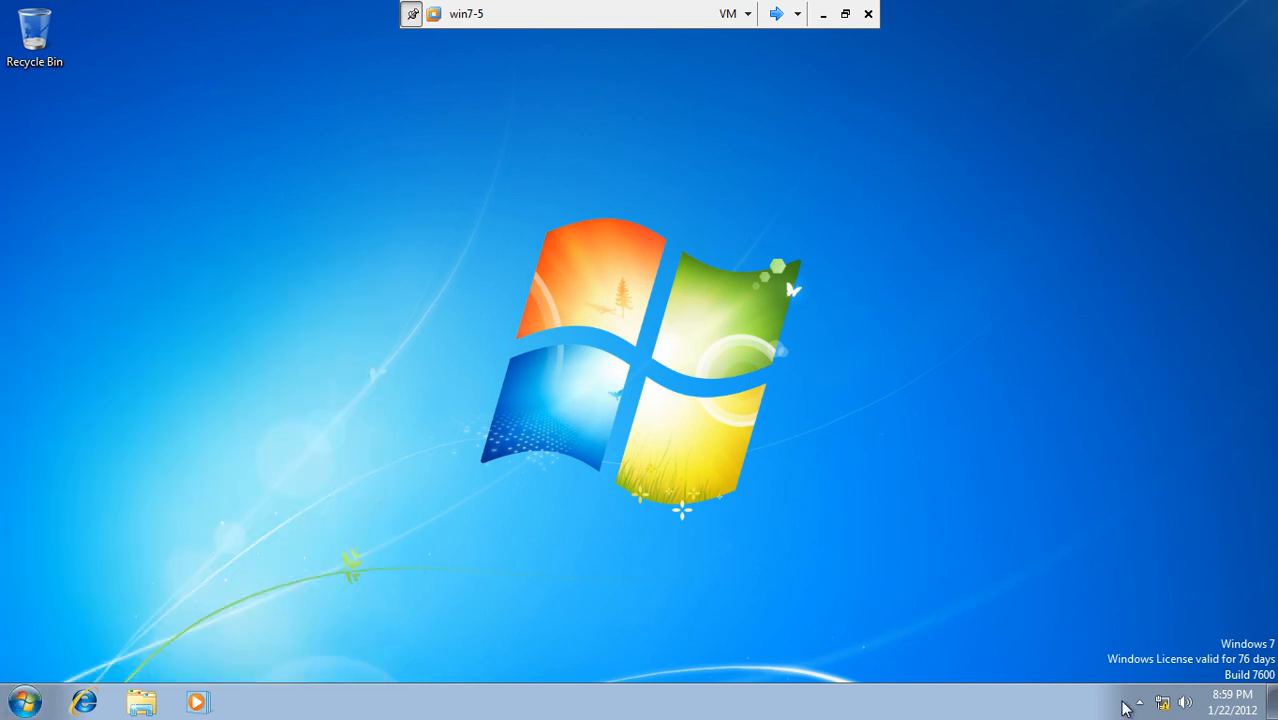
Step: Check the hidden tray icons and open Control Panel from the Start Menu
click(1140, 702)
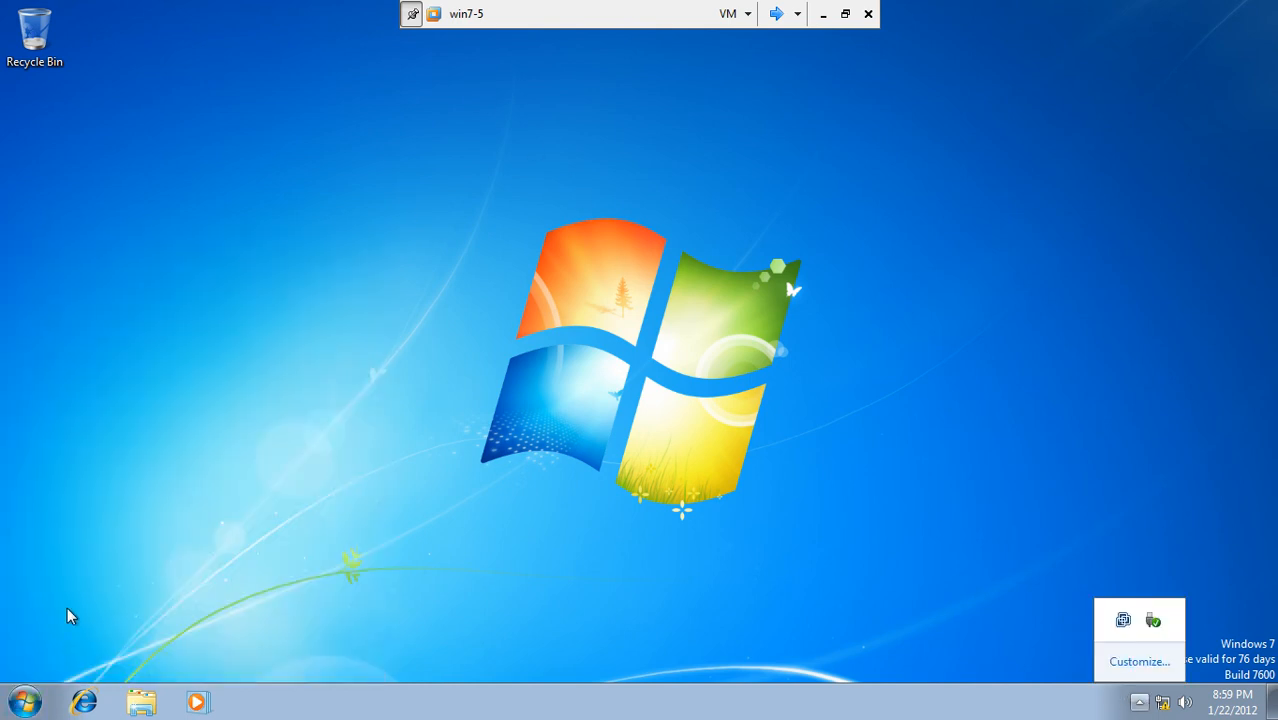
click(24, 703)
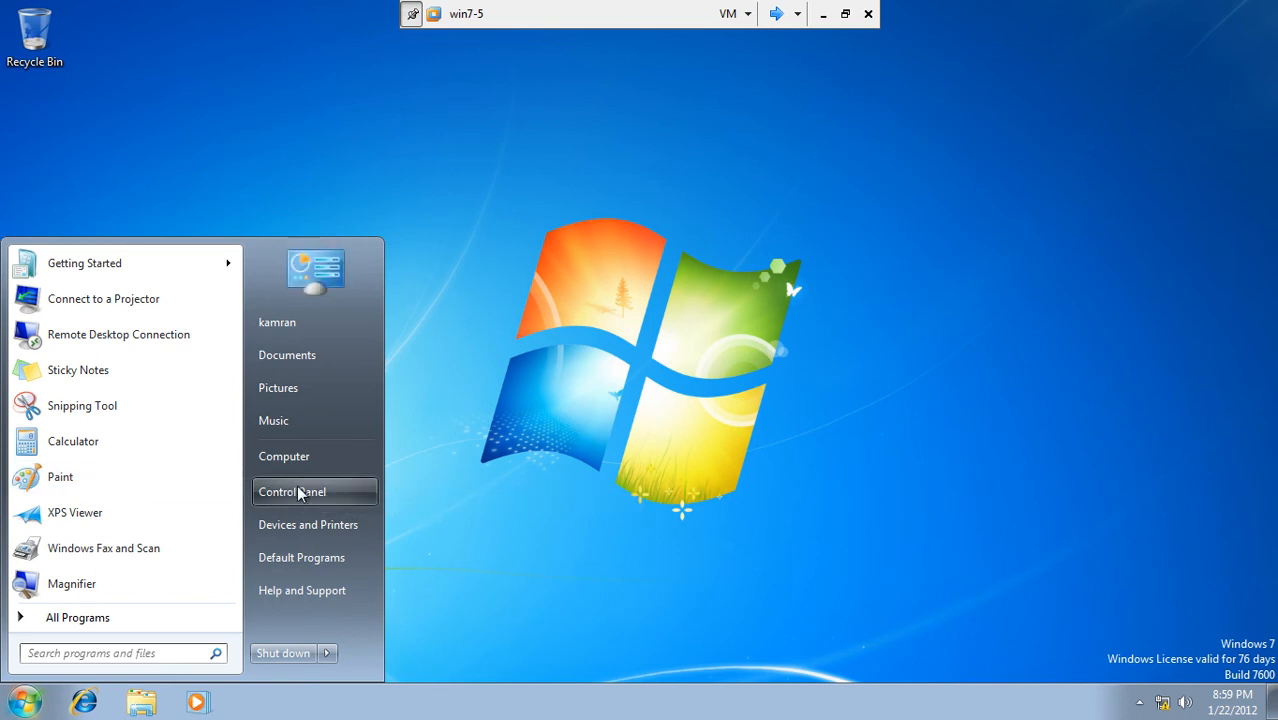
click(300, 492)
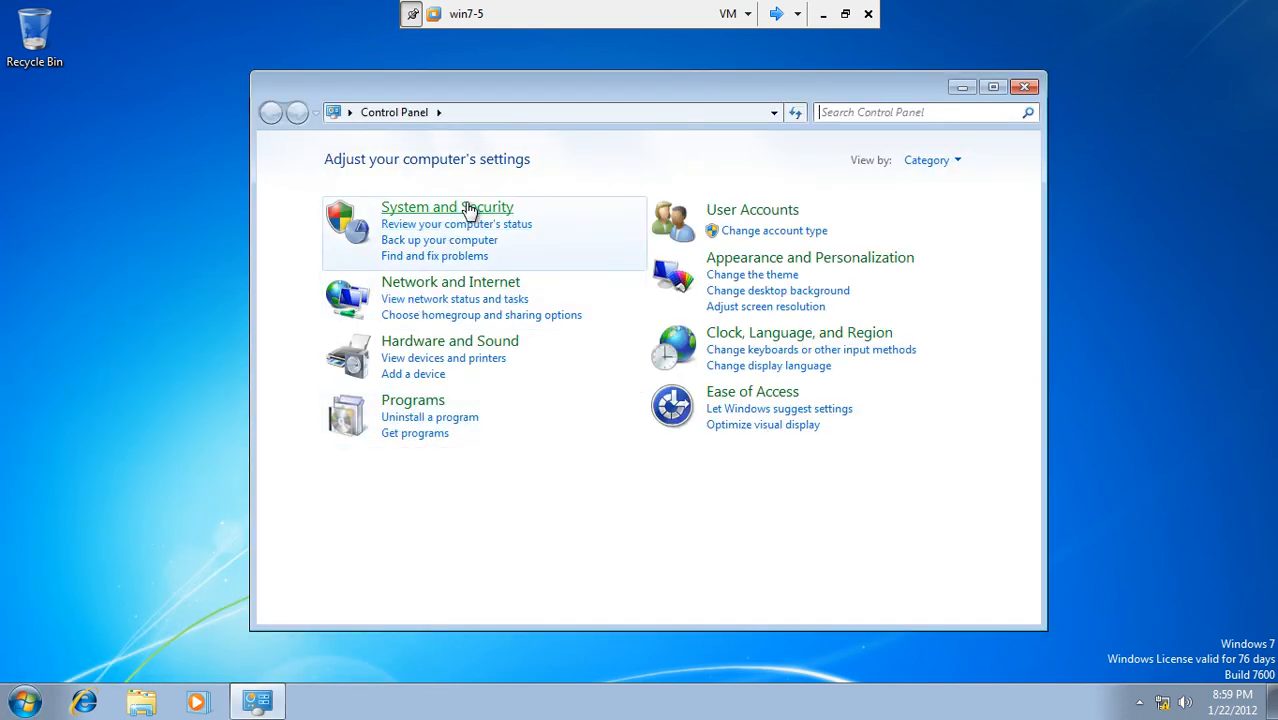
Step: Turn Windows Firewall off for domain, home/work and public networks, authorizing as administrator
click(468, 208)
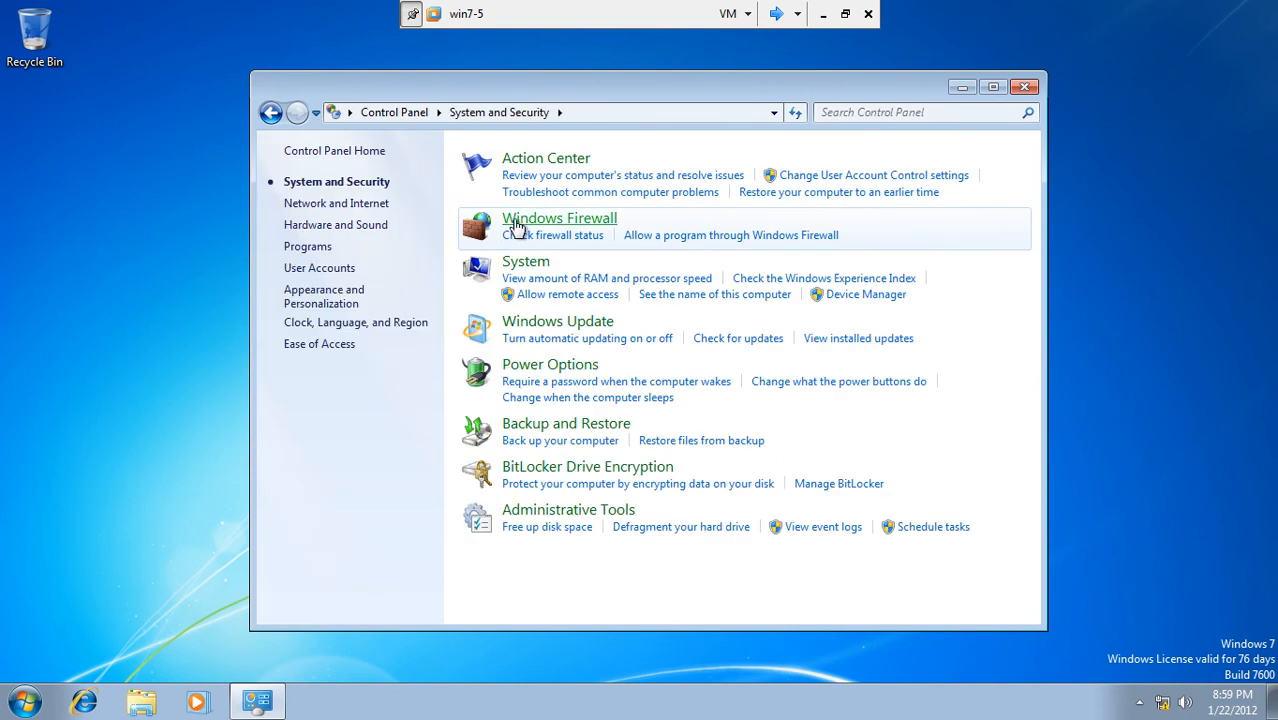
click(517, 228)
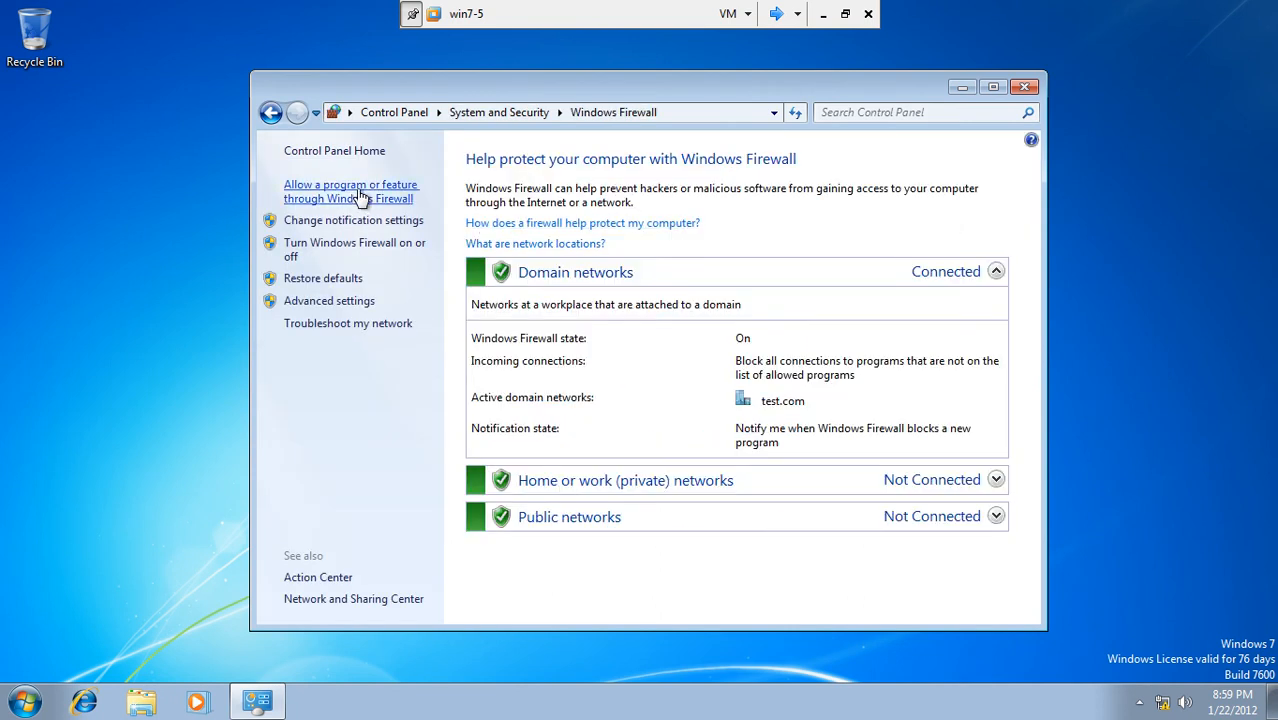
click(371, 250)
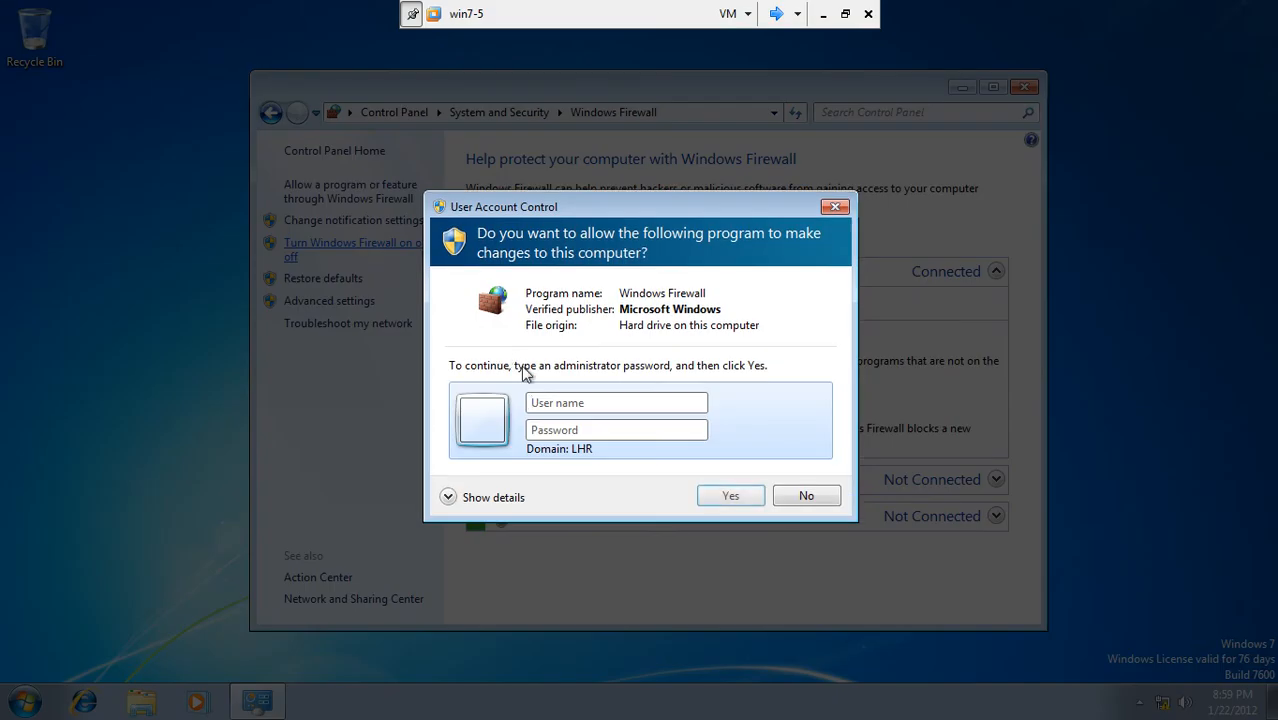
text(administ)
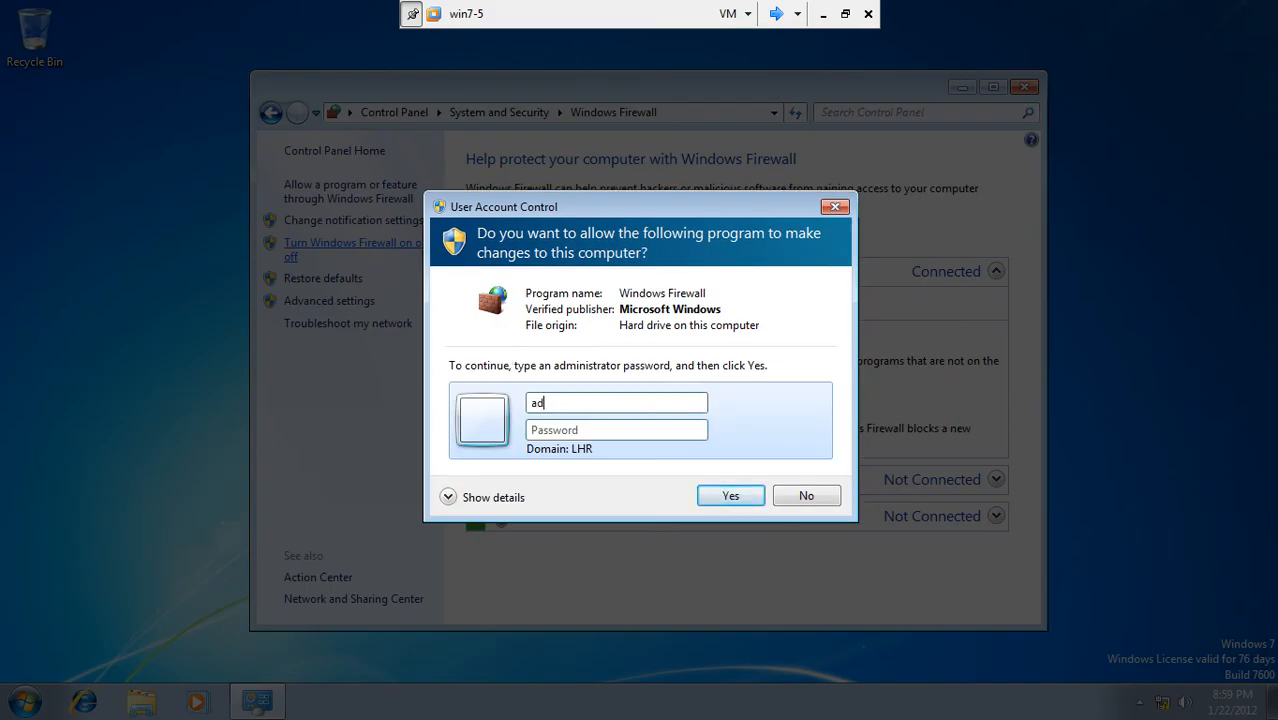
text(••••••••)
key(Return)
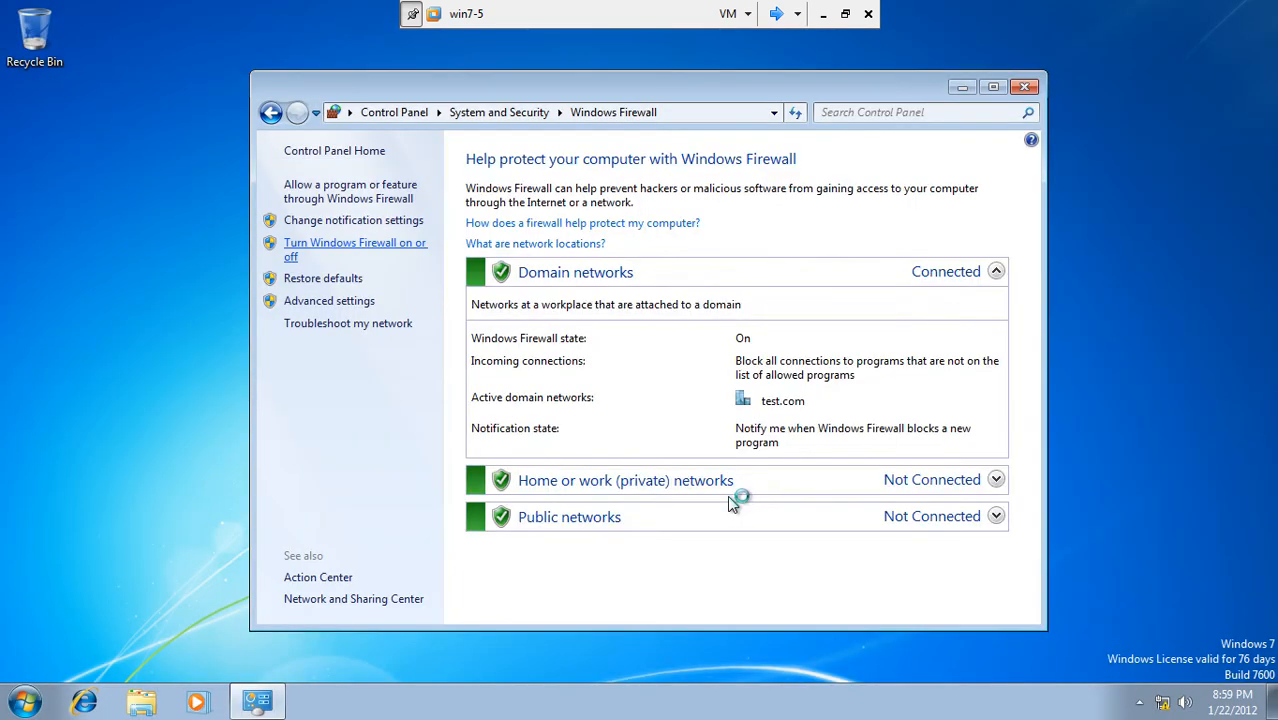
click(433, 306)
click(433, 418)
click(434, 532)
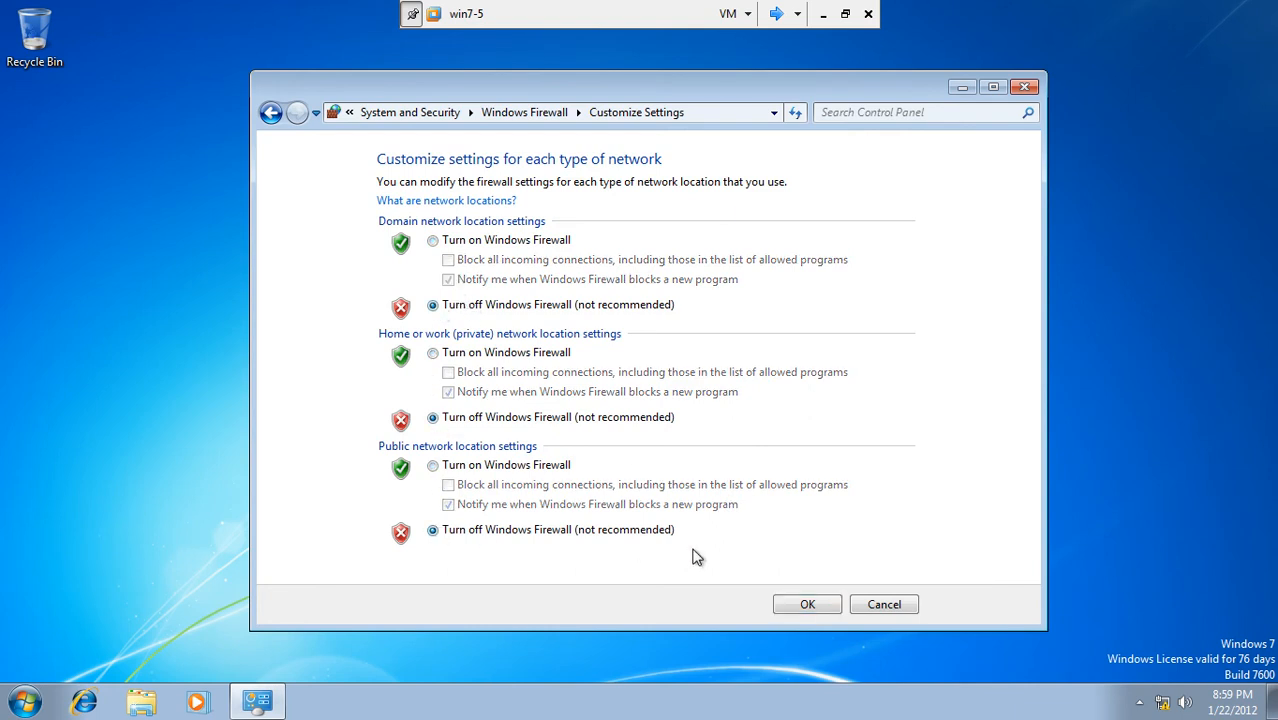
click(800, 605)
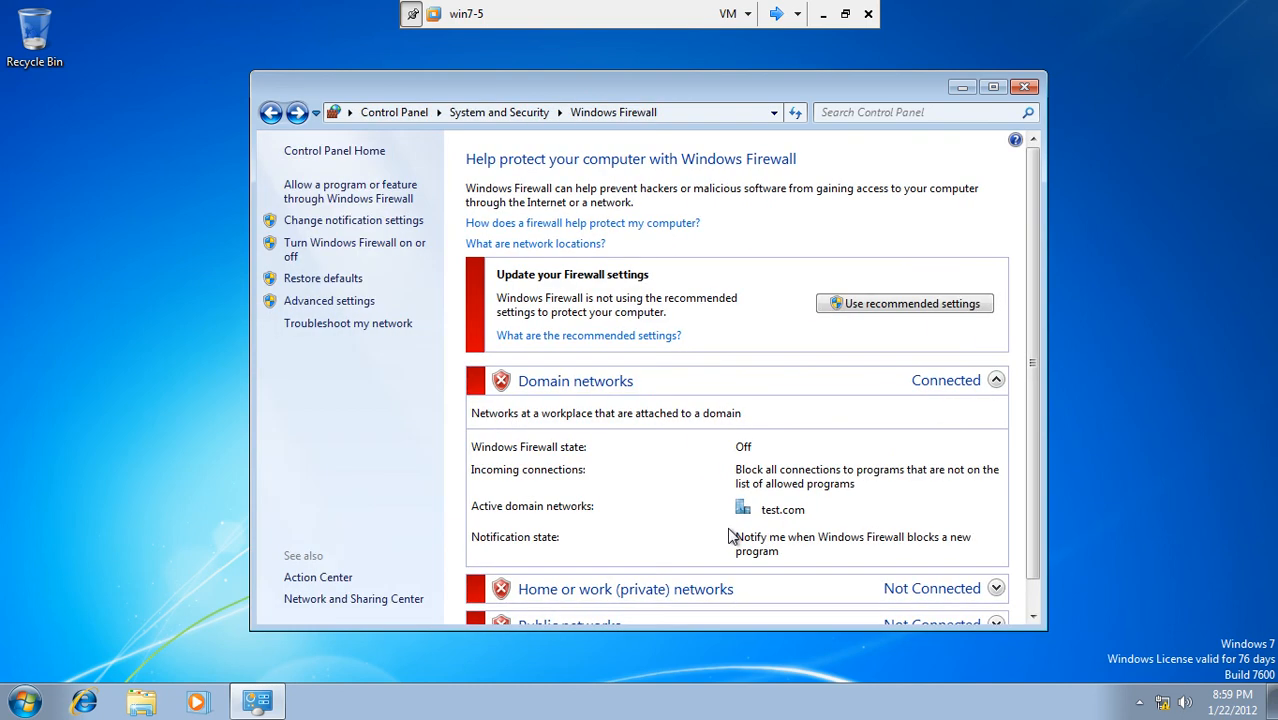
Step: Ping 192.168.10.1 from Command Prompt, then search the Start Menu for \\server again
click(1028, 88)
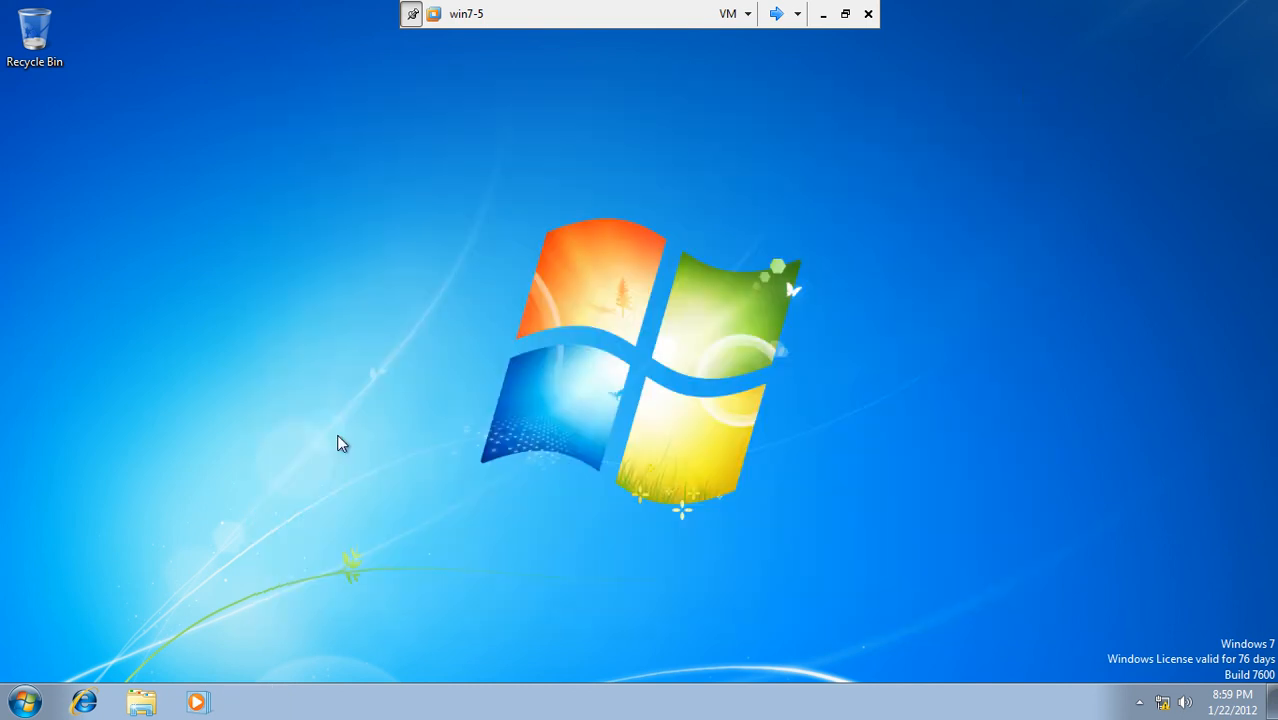
click(25, 702)
click(55, 651)
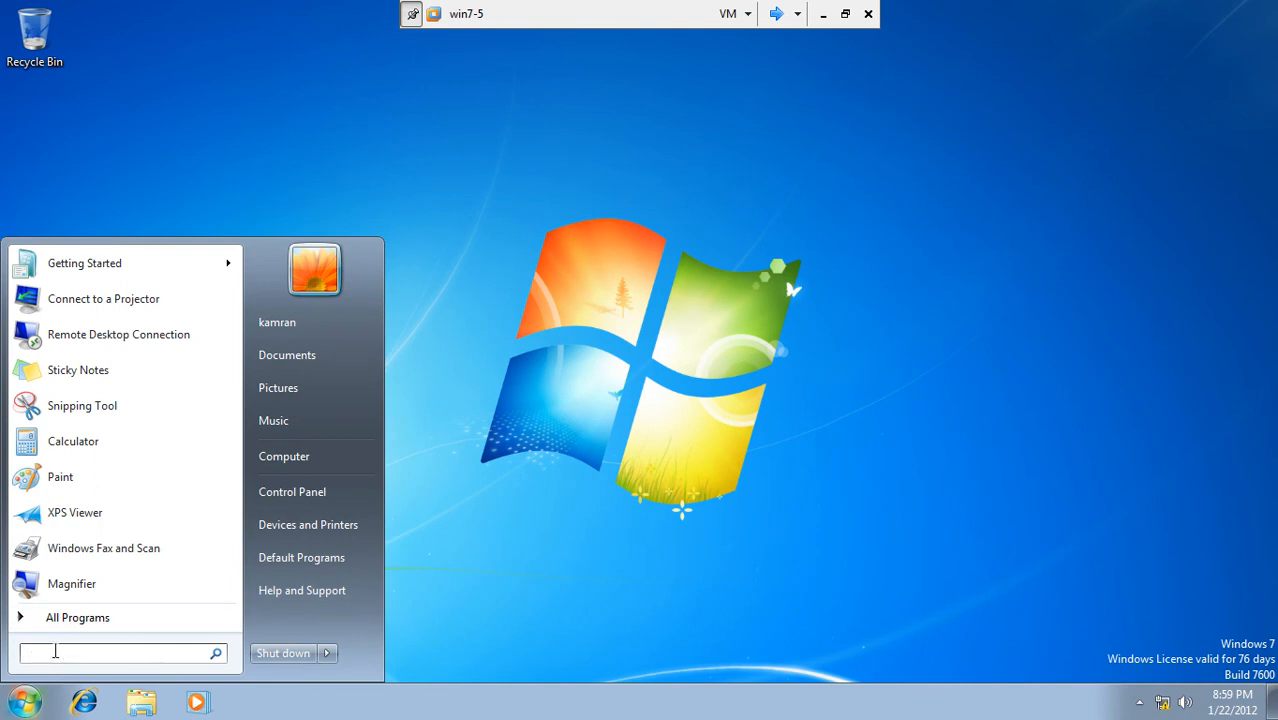
text(cmd)
key(Return)
text(ing)
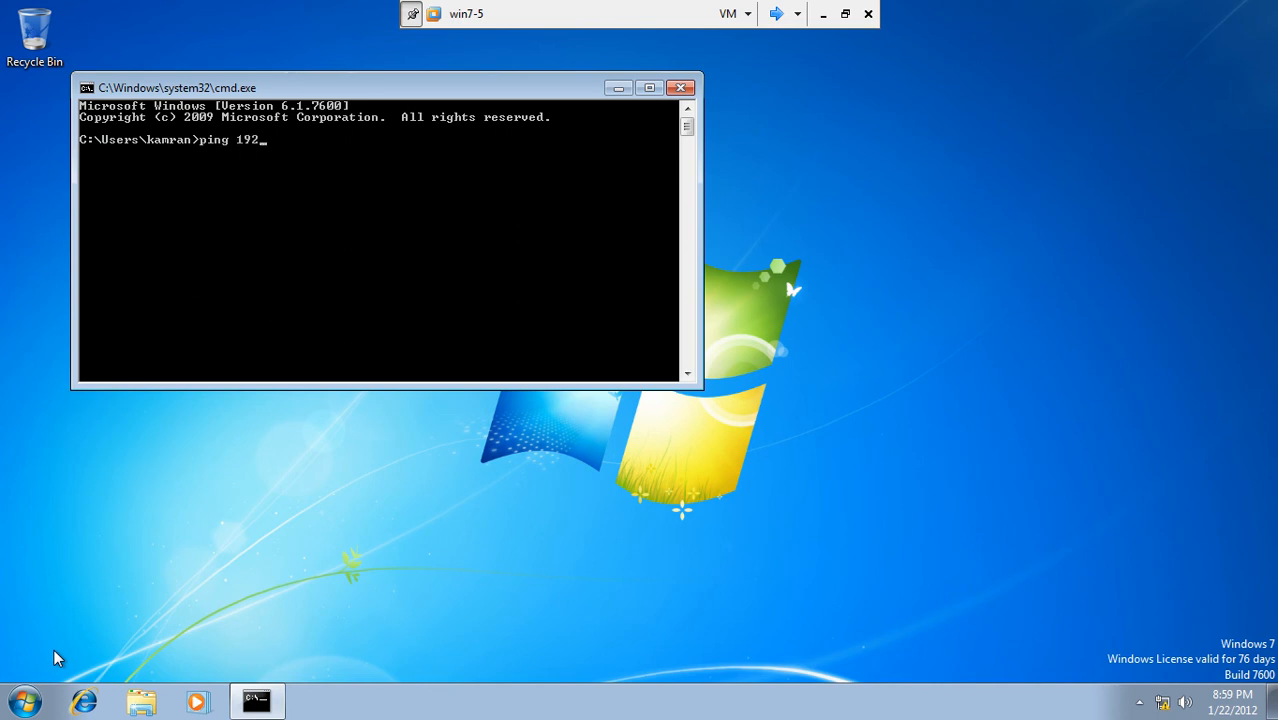
text(192.168.10.1)
key(Return)
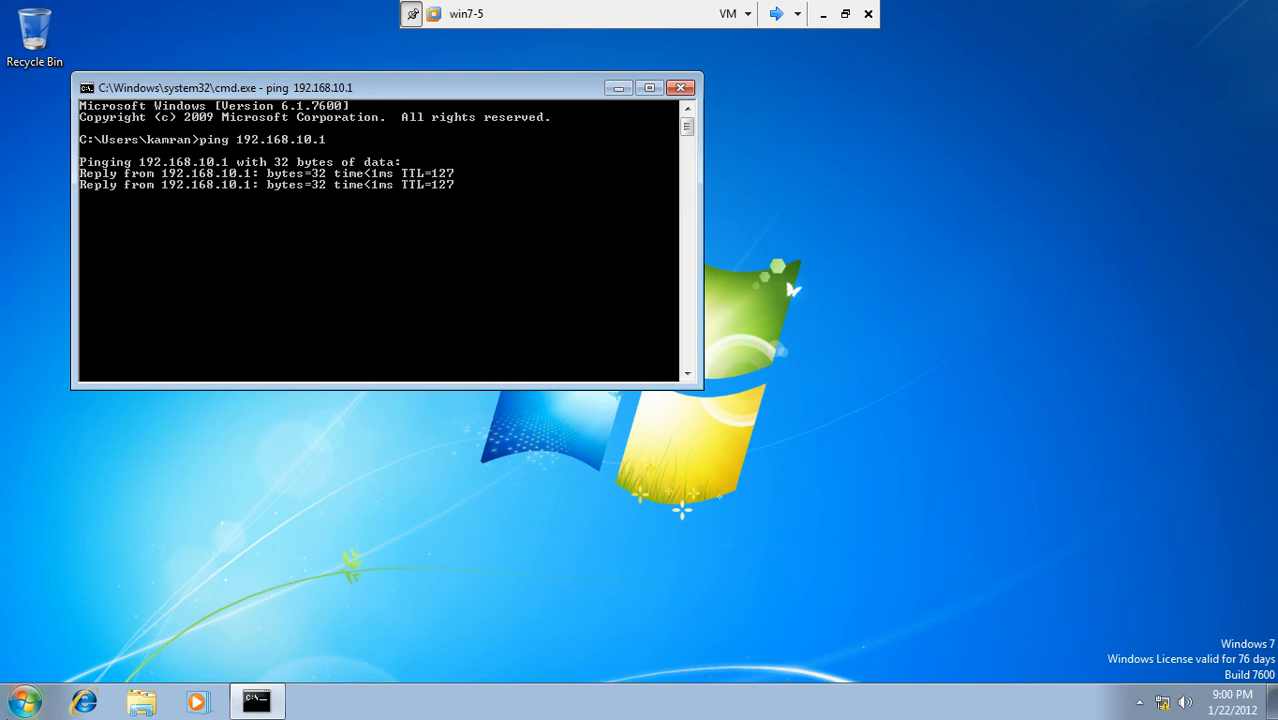
click(24, 700)
text(\\serve)
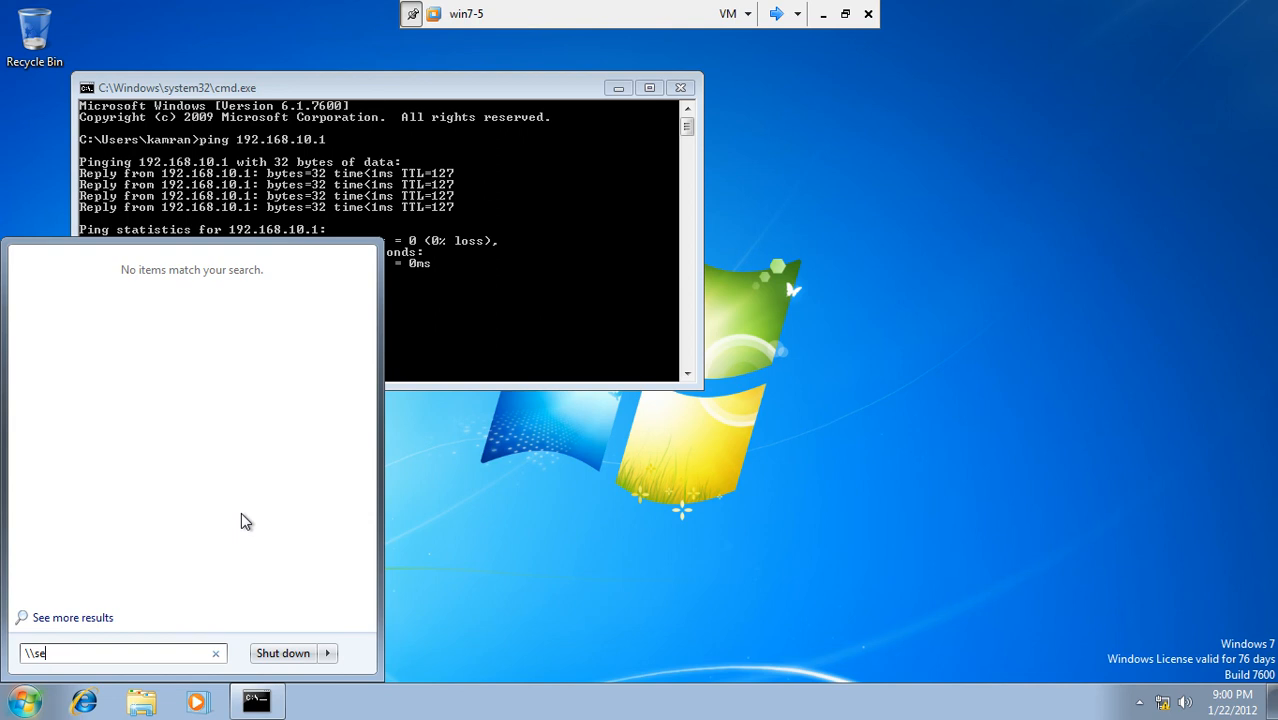
Step: Try opening the \\server1\salesdoc path from the Windows 7 Start search, then move to Server3
key(BackSpace)
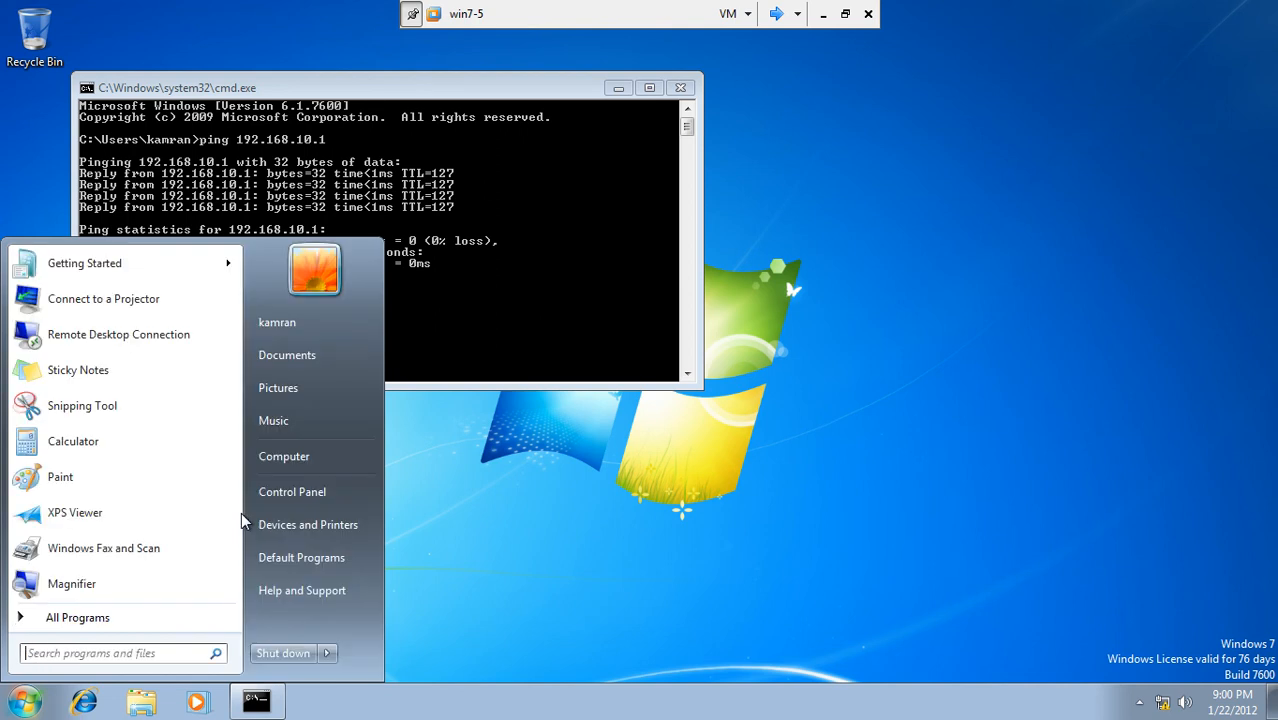
text(\)
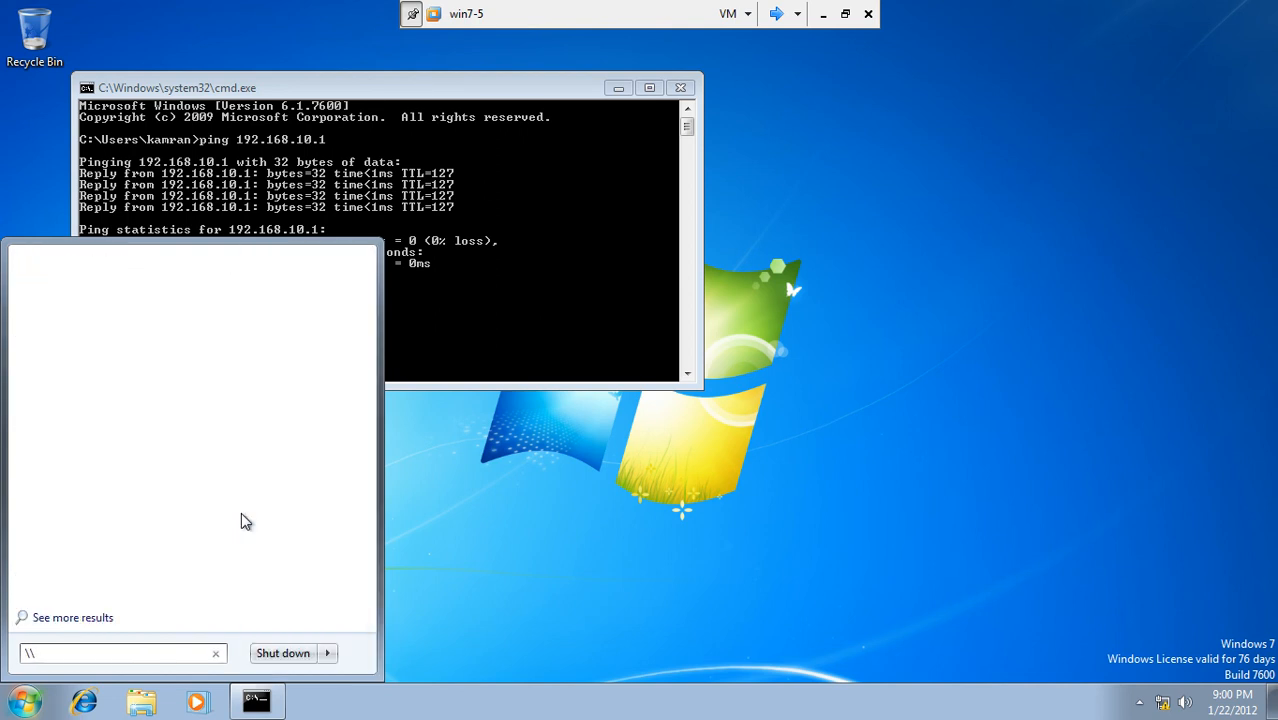
text(\server1\salesdoc)
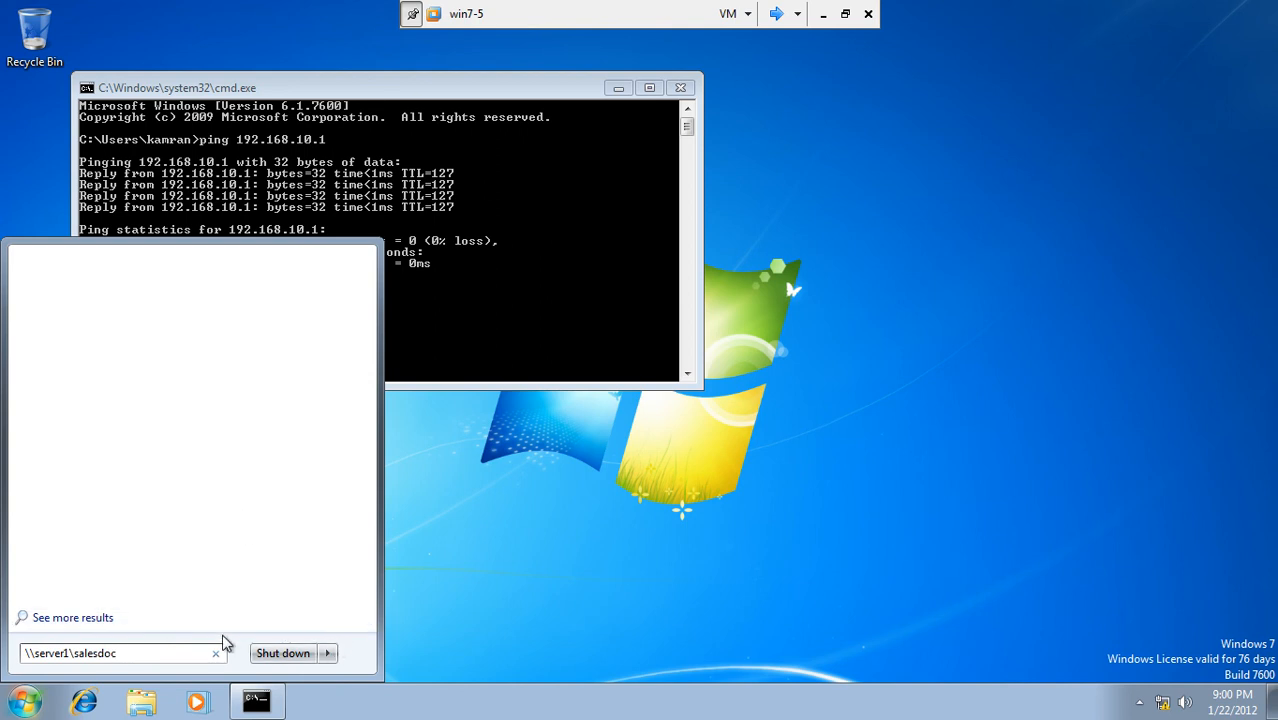
key(Return)
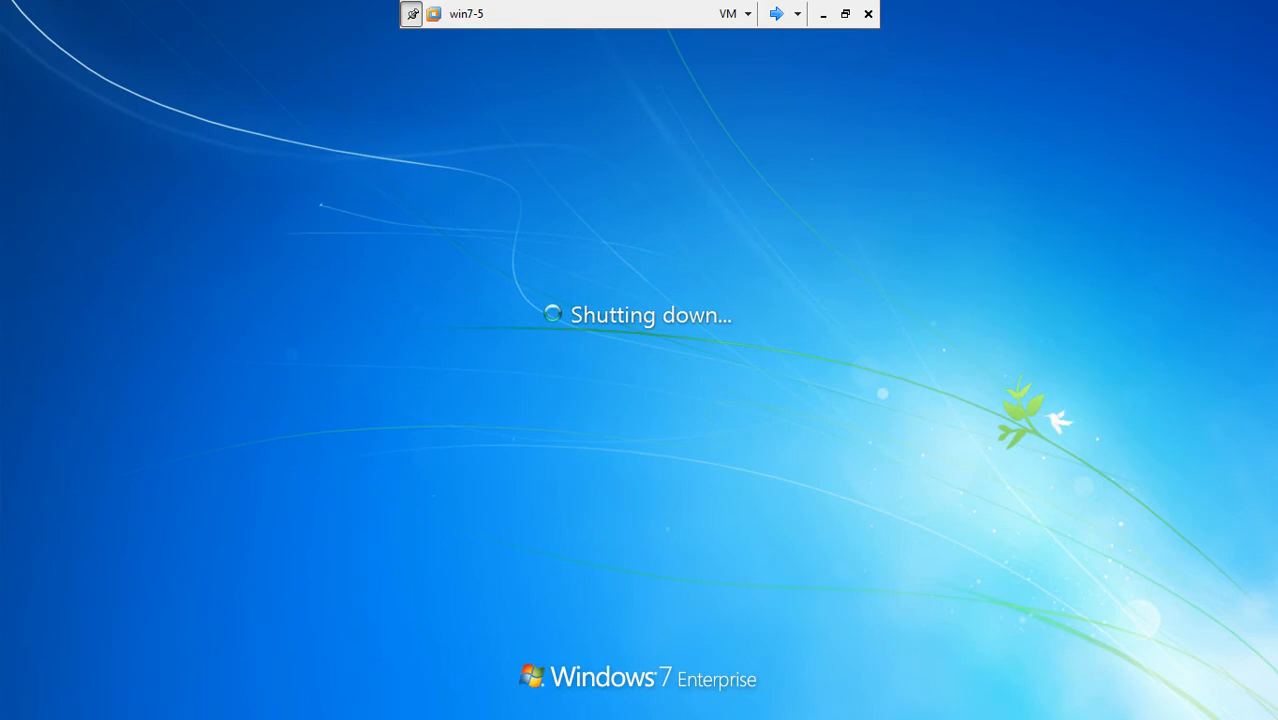
click(776, 13)
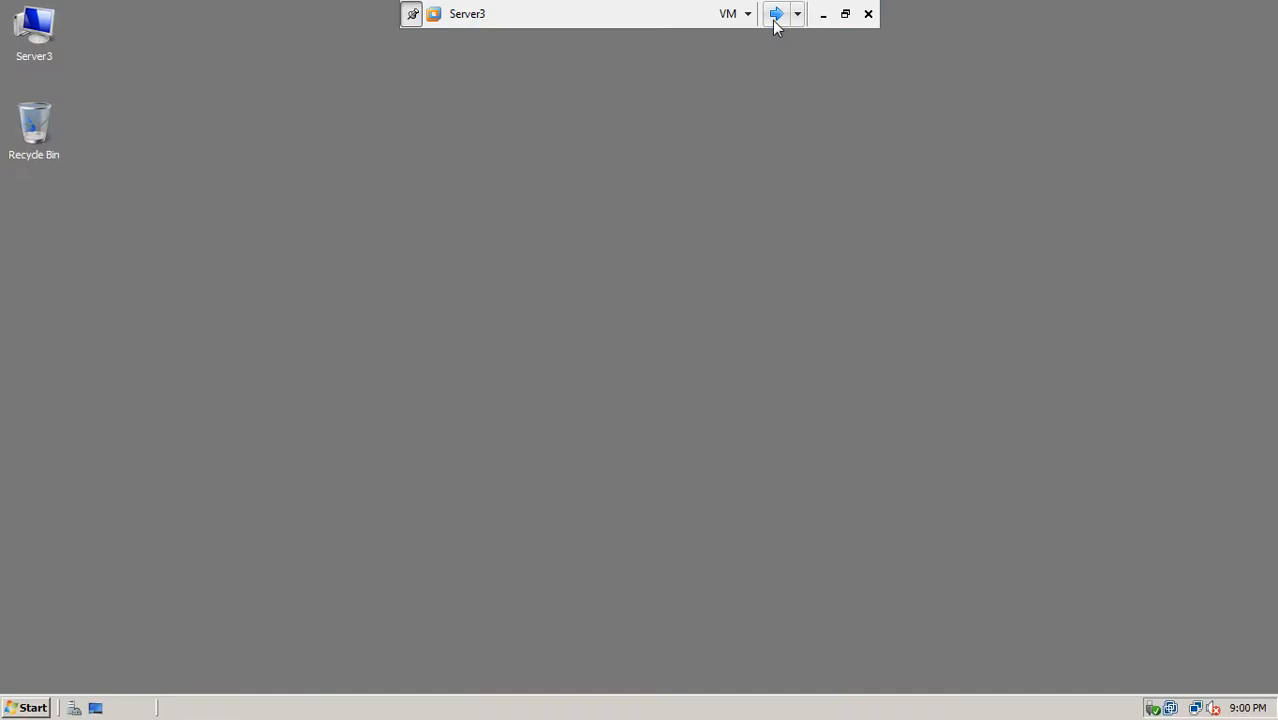
Step: On Server1, close the SalesDoc group properties, Active Directory Users and Computers and Local Disk (C:)
click(781, 13)
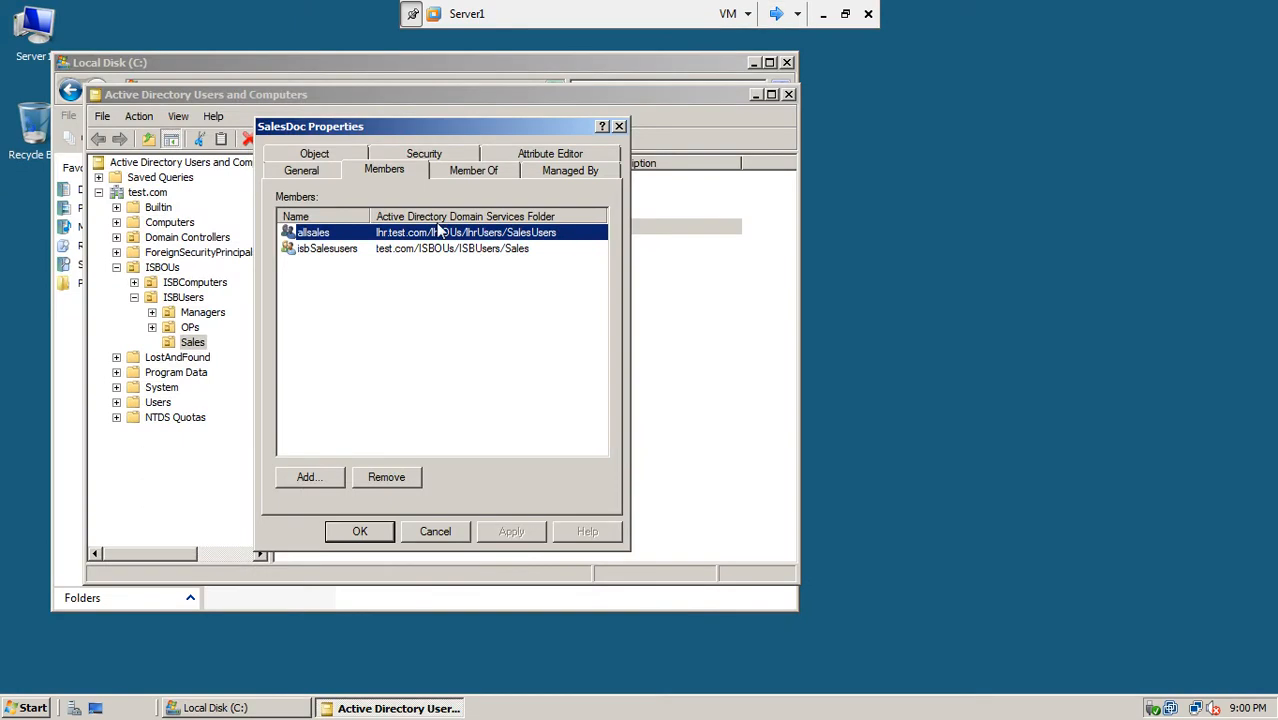
click(384, 533)
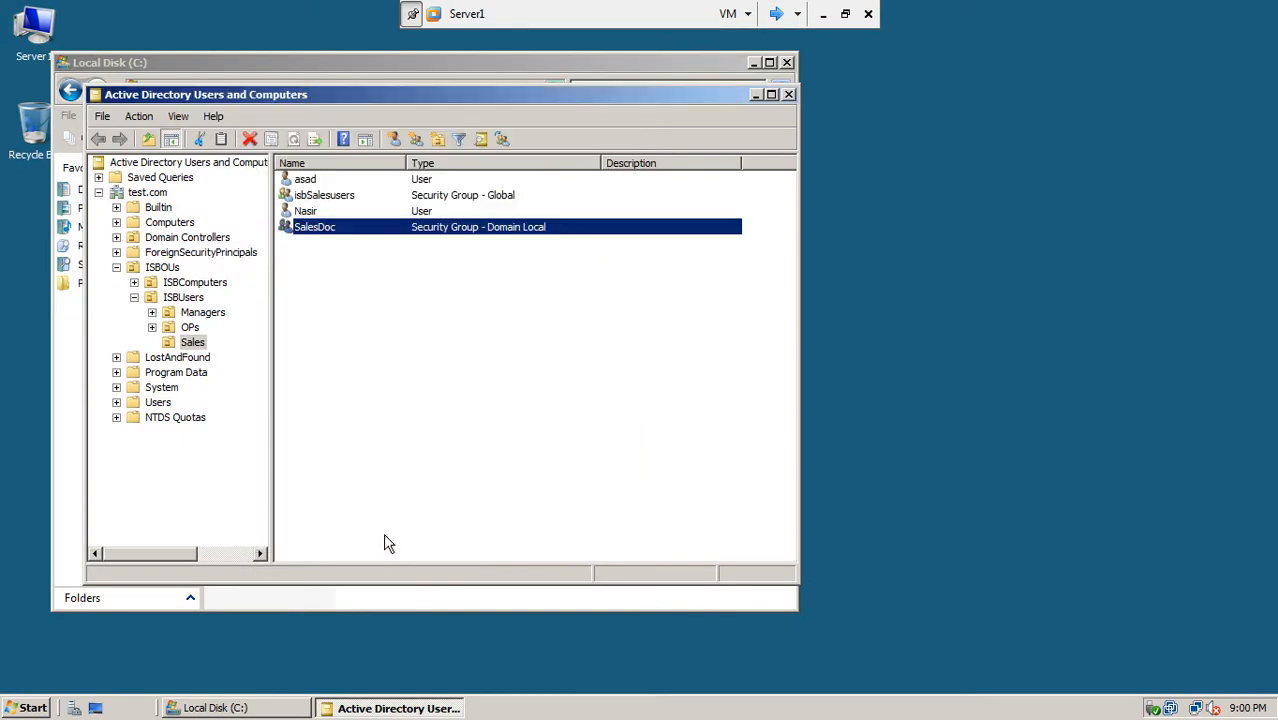
click(789, 95)
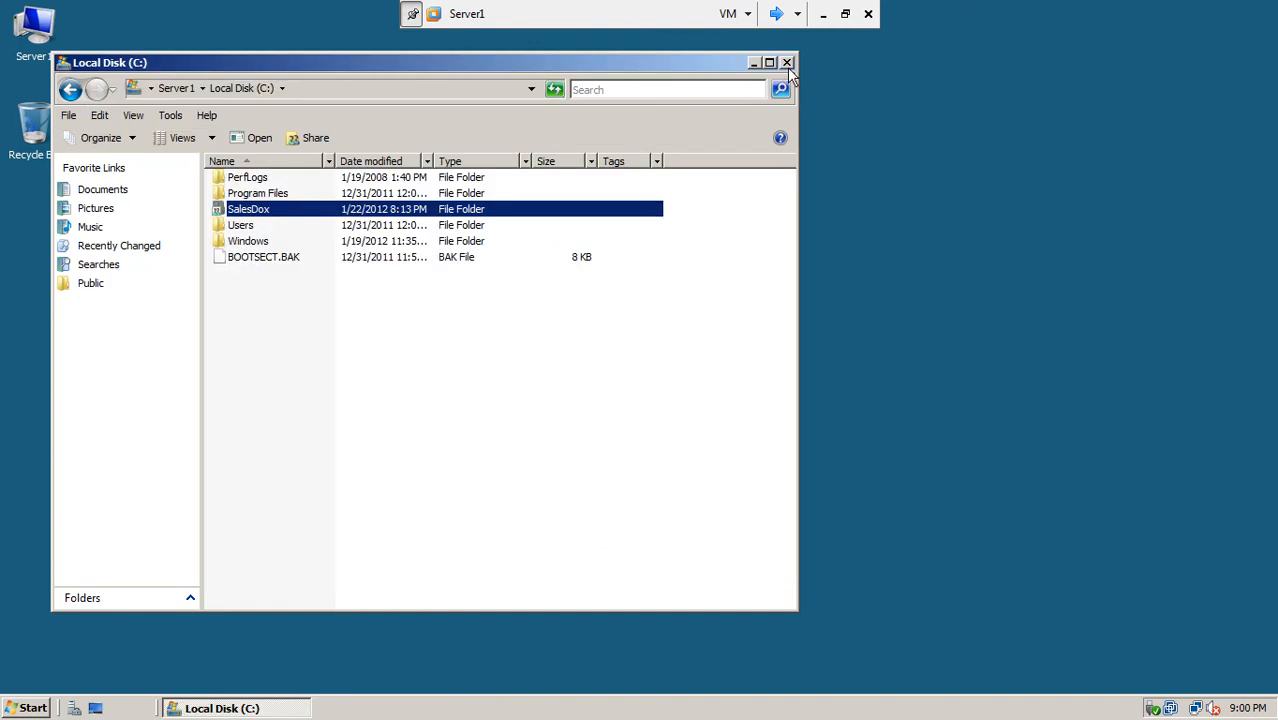
click(788, 64)
Step: Confirm in Control Panel that Server1's Windows Firewall stays off, then close its windows
click(31, 709)
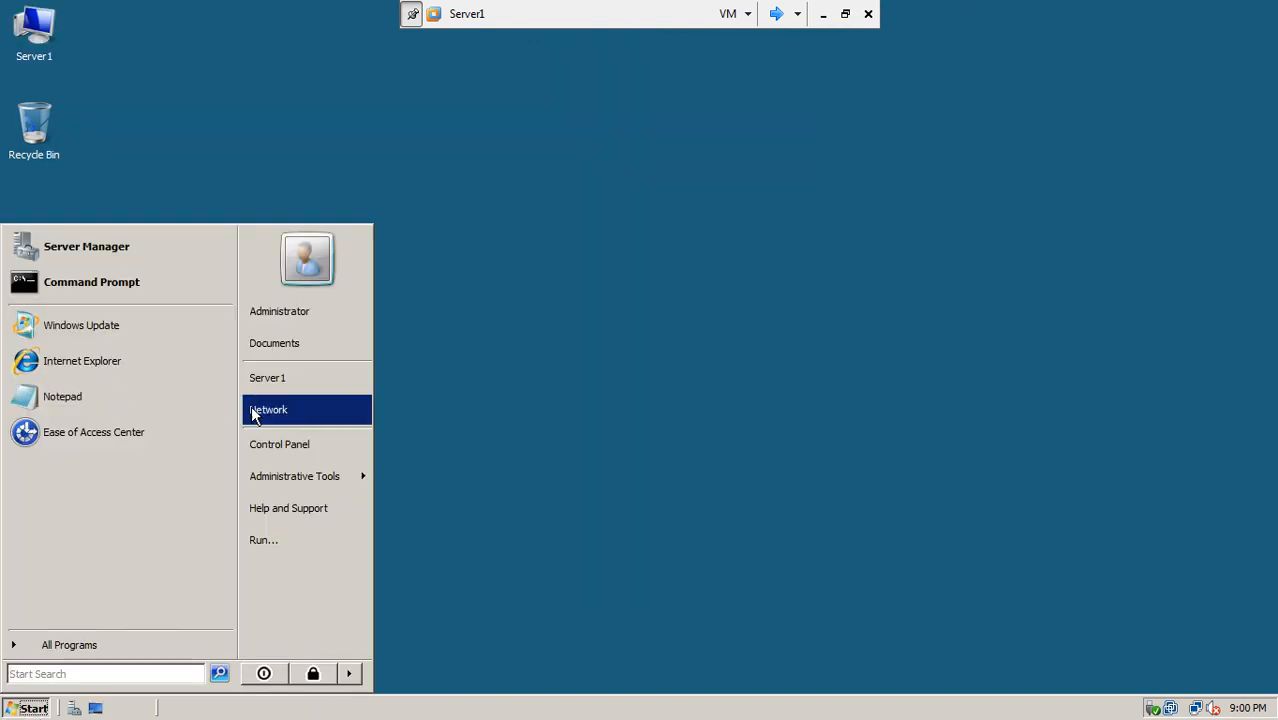
click(298, 445)
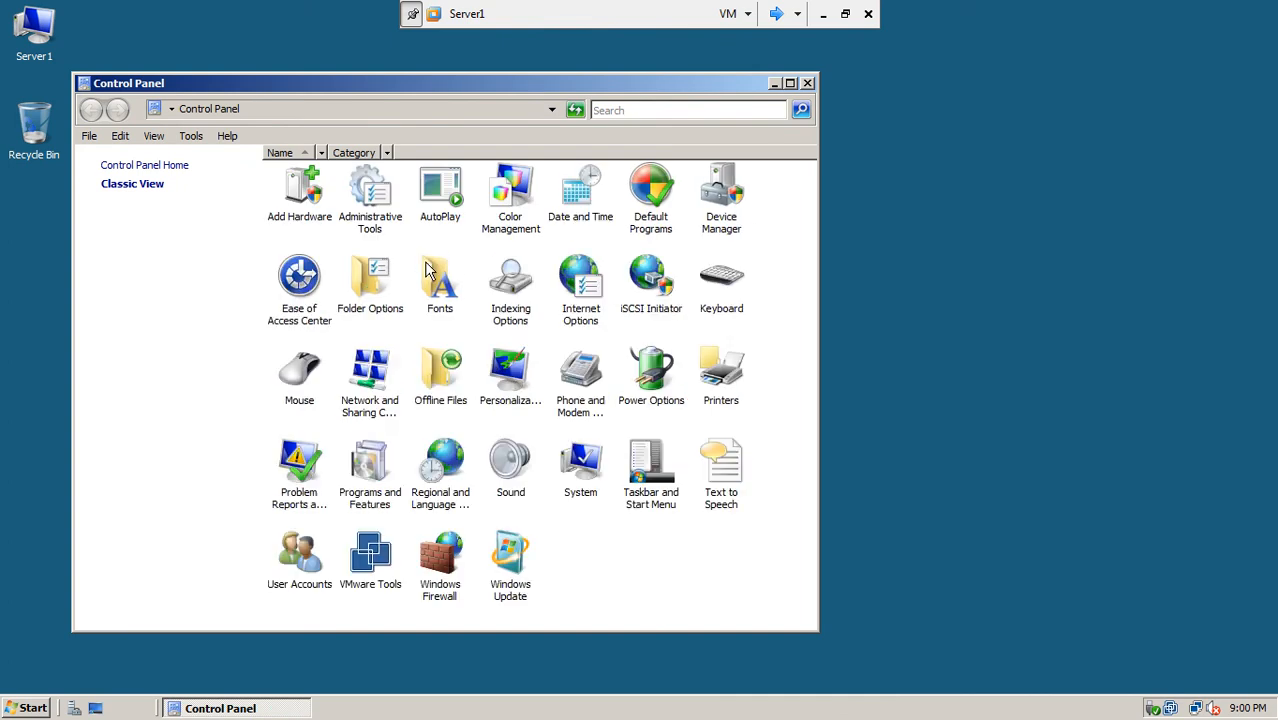
double_click(440, 556)
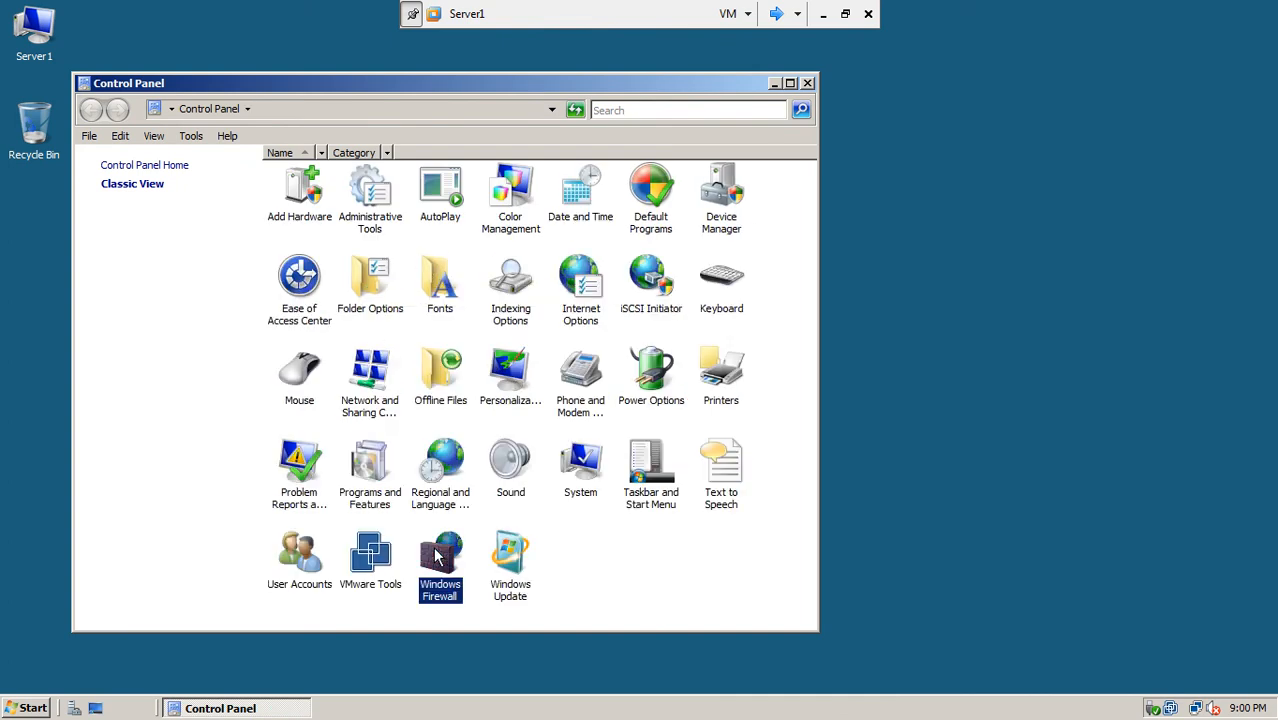
click(372, 117)
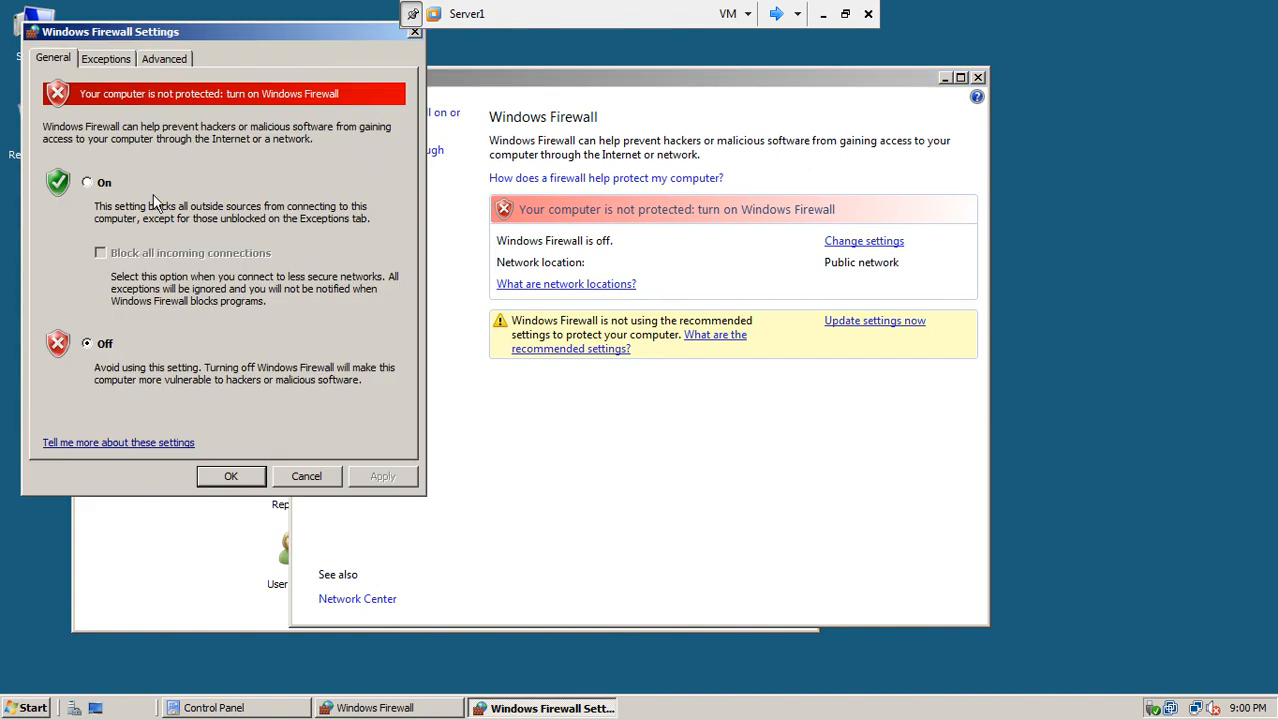
click(245, 480)
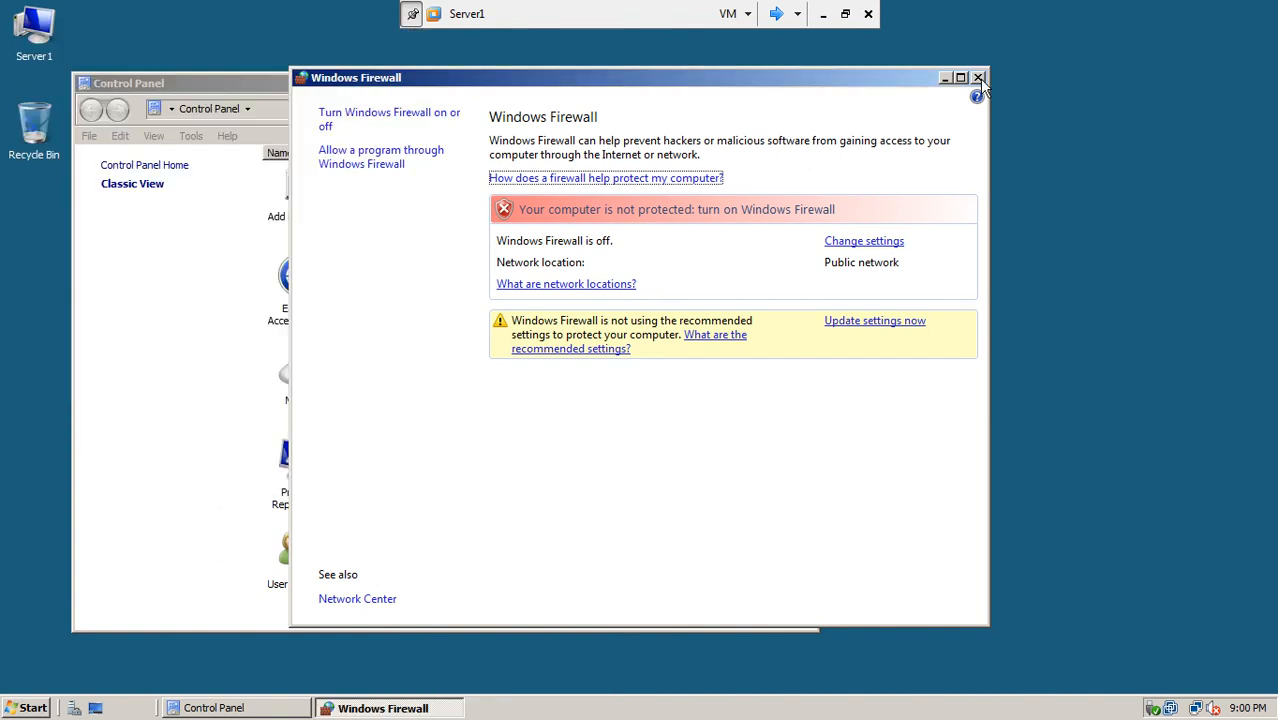
click(979, 78)
click(810, 85)
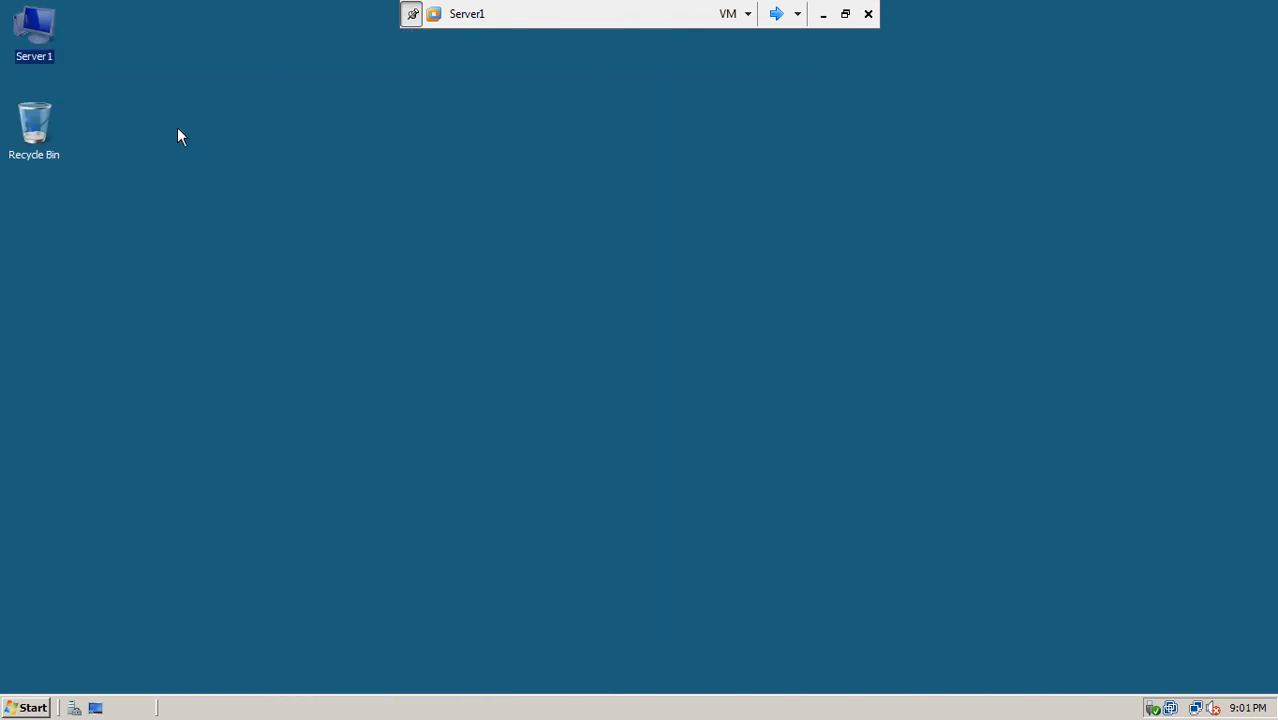
Step: Browse to the SalesDox folder on Server1's Local Disk (C:) and open its Sharing properties
double_click(36, 30)
double_click(316, 253)
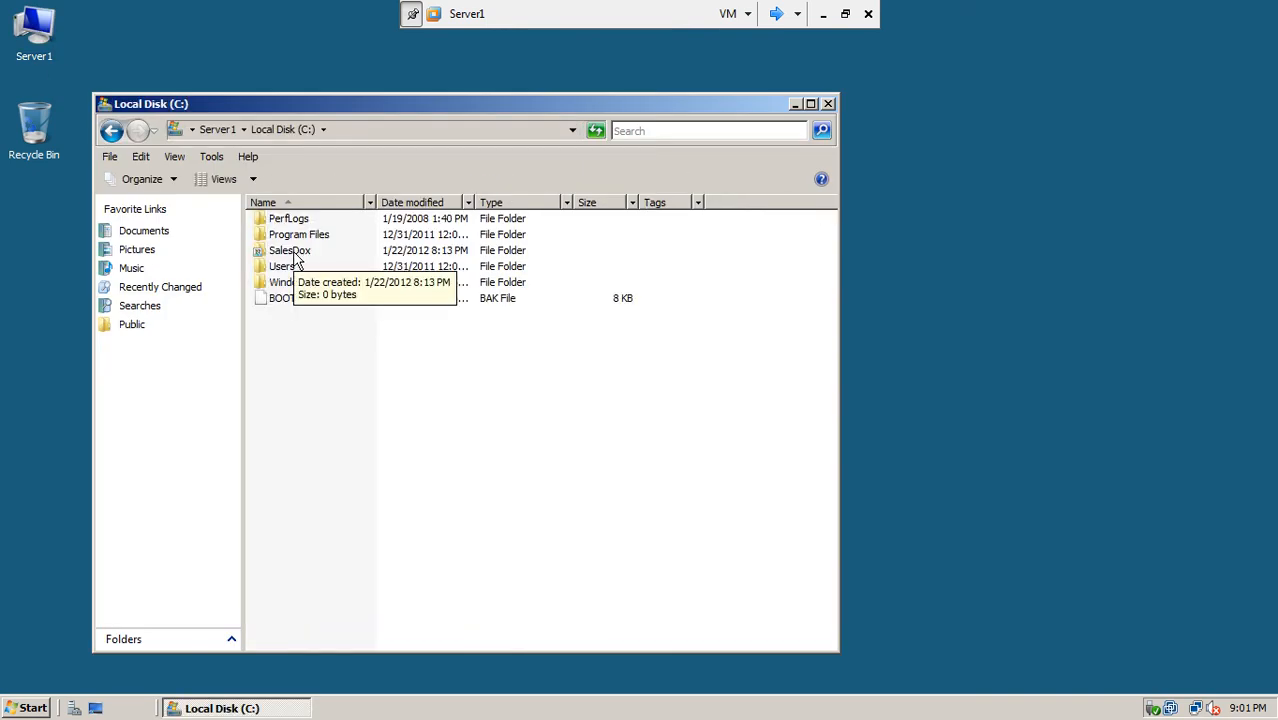
double_click(294, 253)
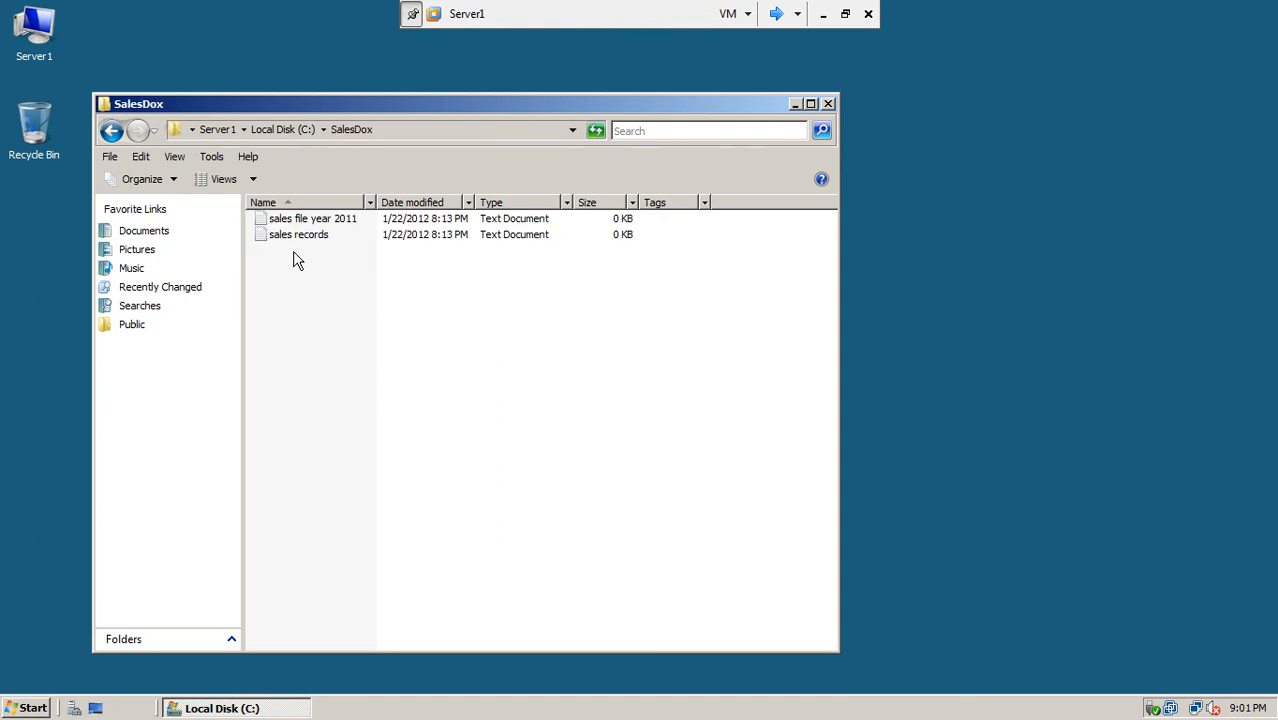
click(111, 131)
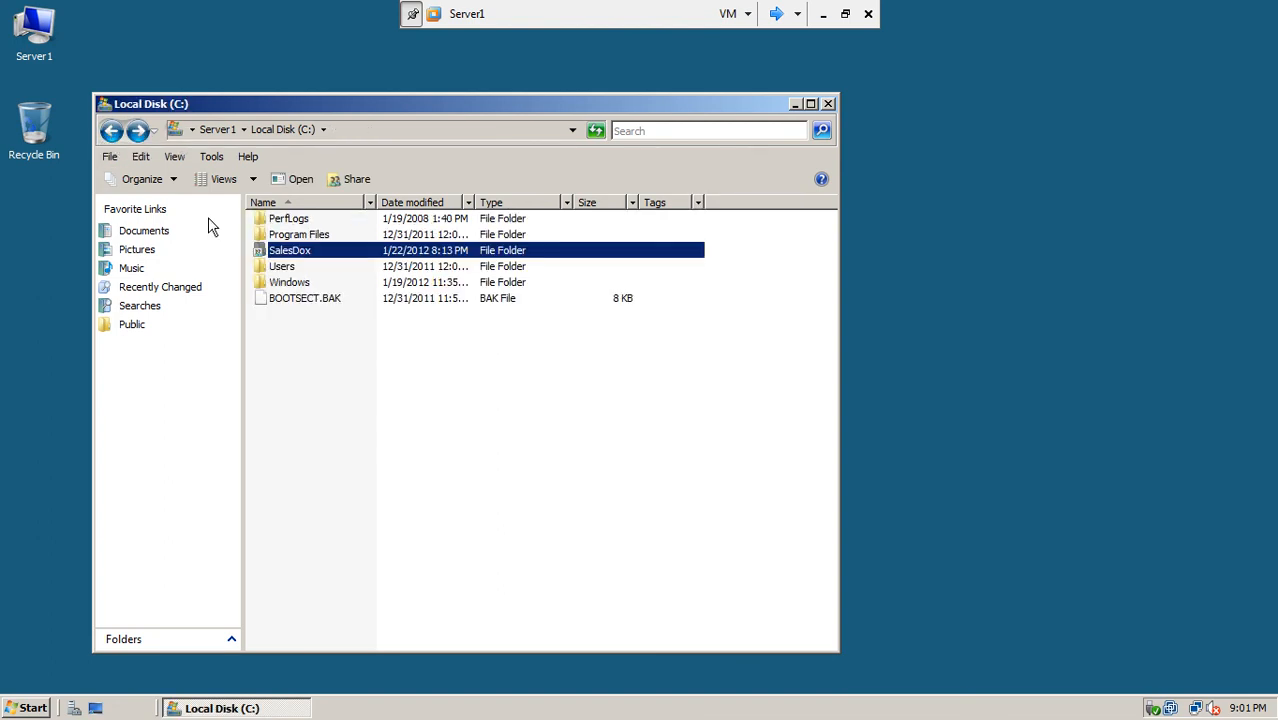
right_click(277, 252)
click(320, 462)
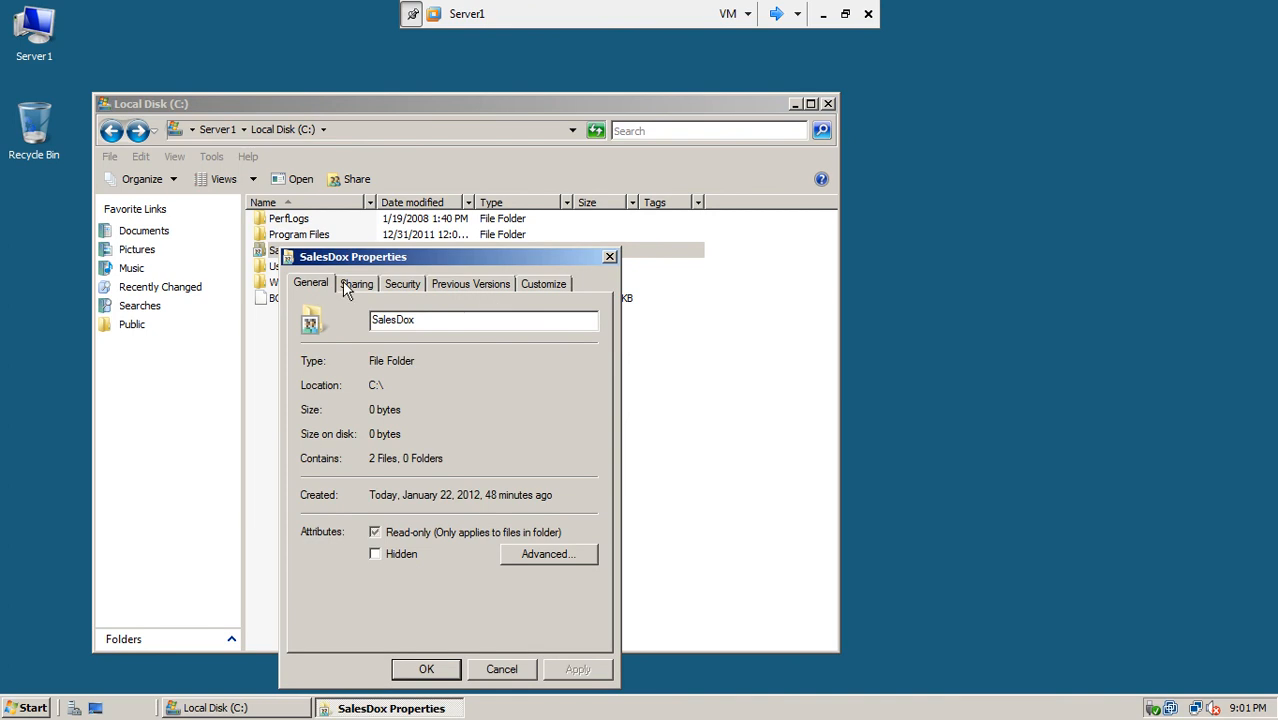
click(352, 286)
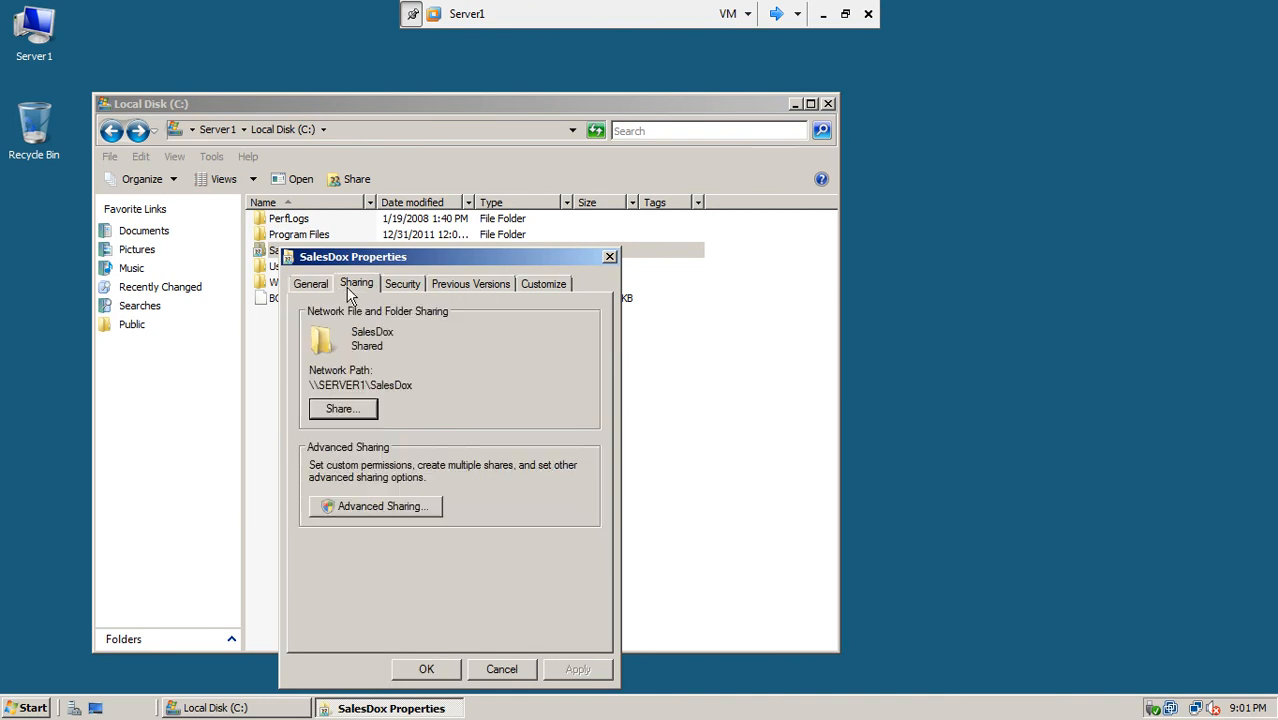
Step: Review SalesDox share permissions (SalesDoc Read, Administrator) and close every window without changes
click(386, 508)
click(353, 530)
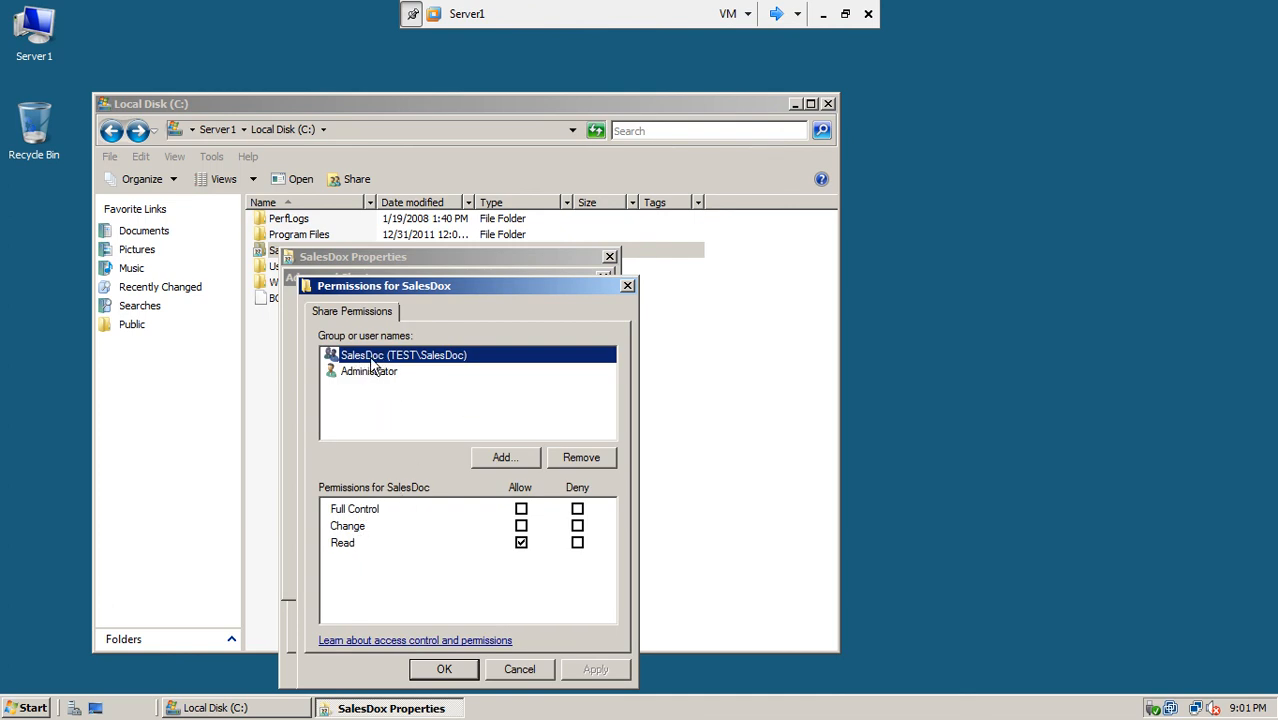
click(513, 669)
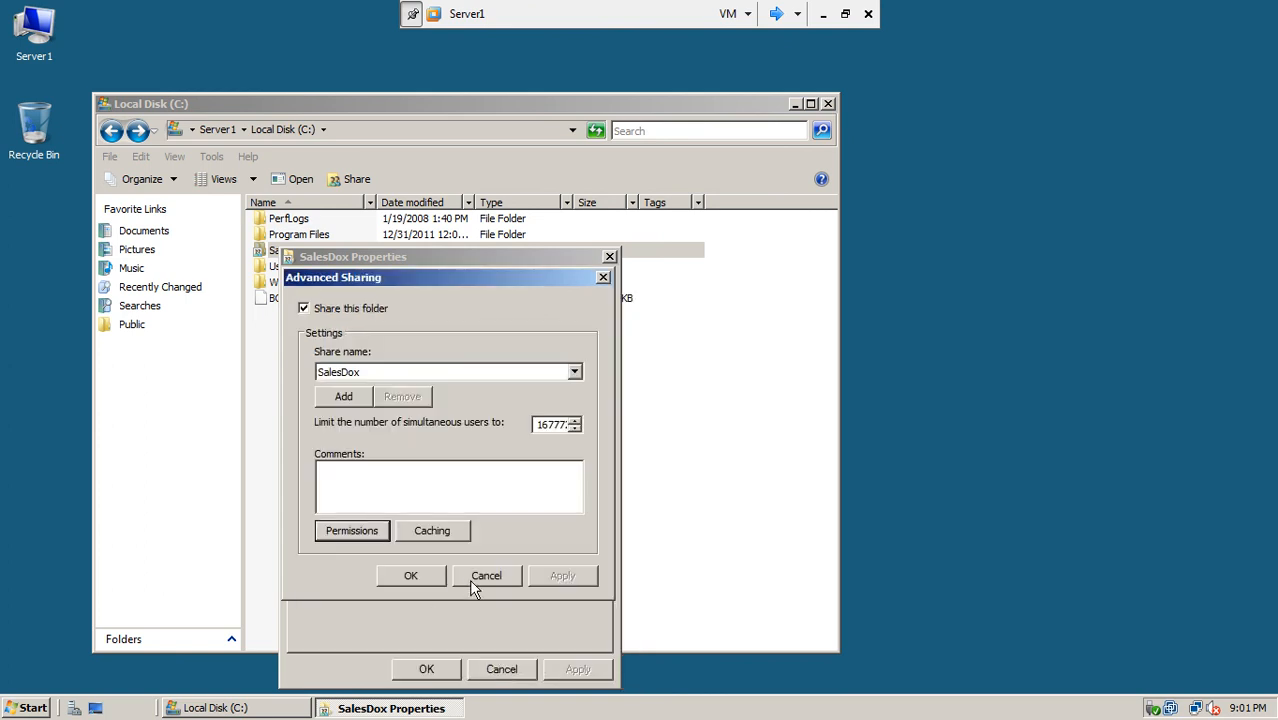
click(469, 579)
click(425, 669)
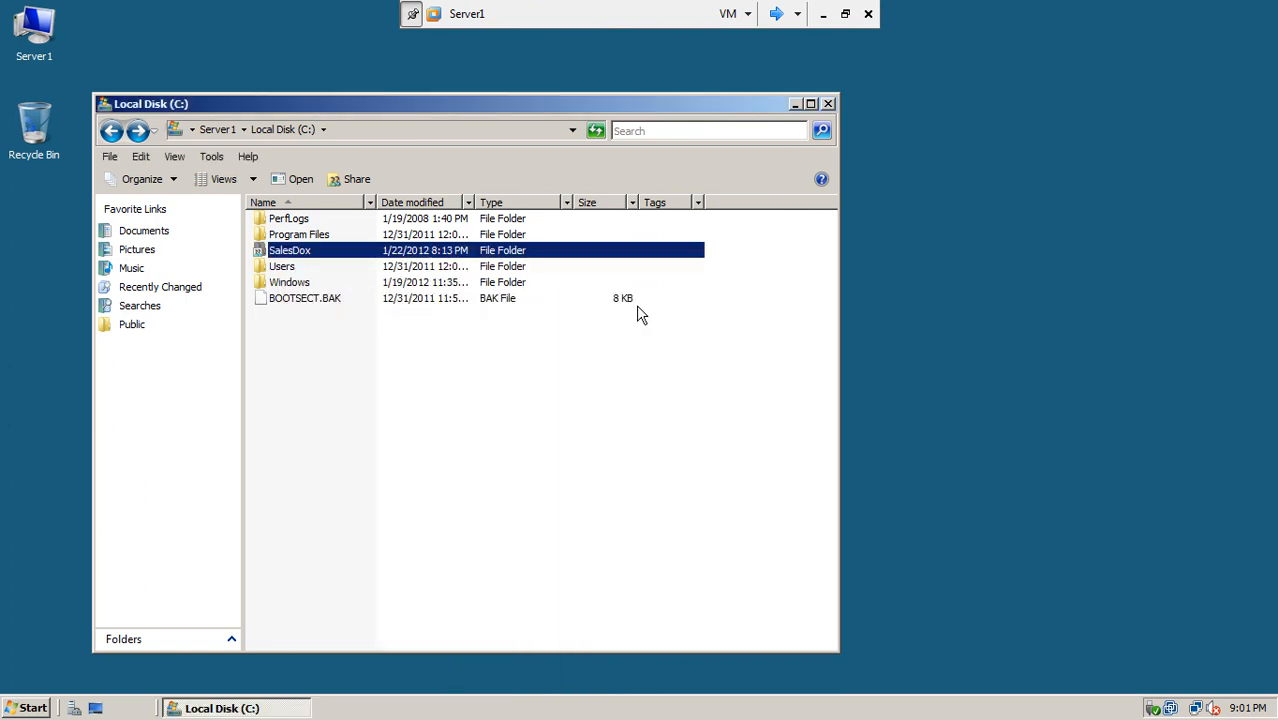
click(829, 104)
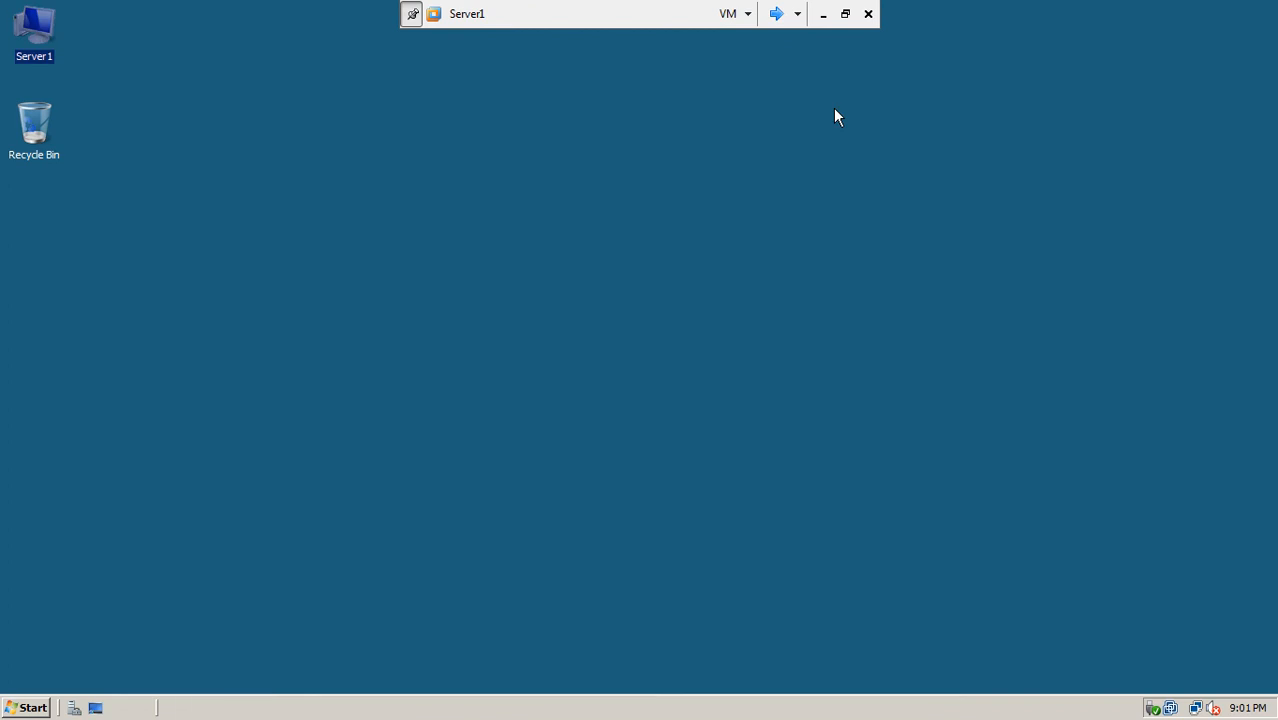
click(776, 26)
Step: Leave full screen, power on the win7-5 virtual machine and show its console full screen
click(776, 26)
click(776, 26)
click(845, 13)
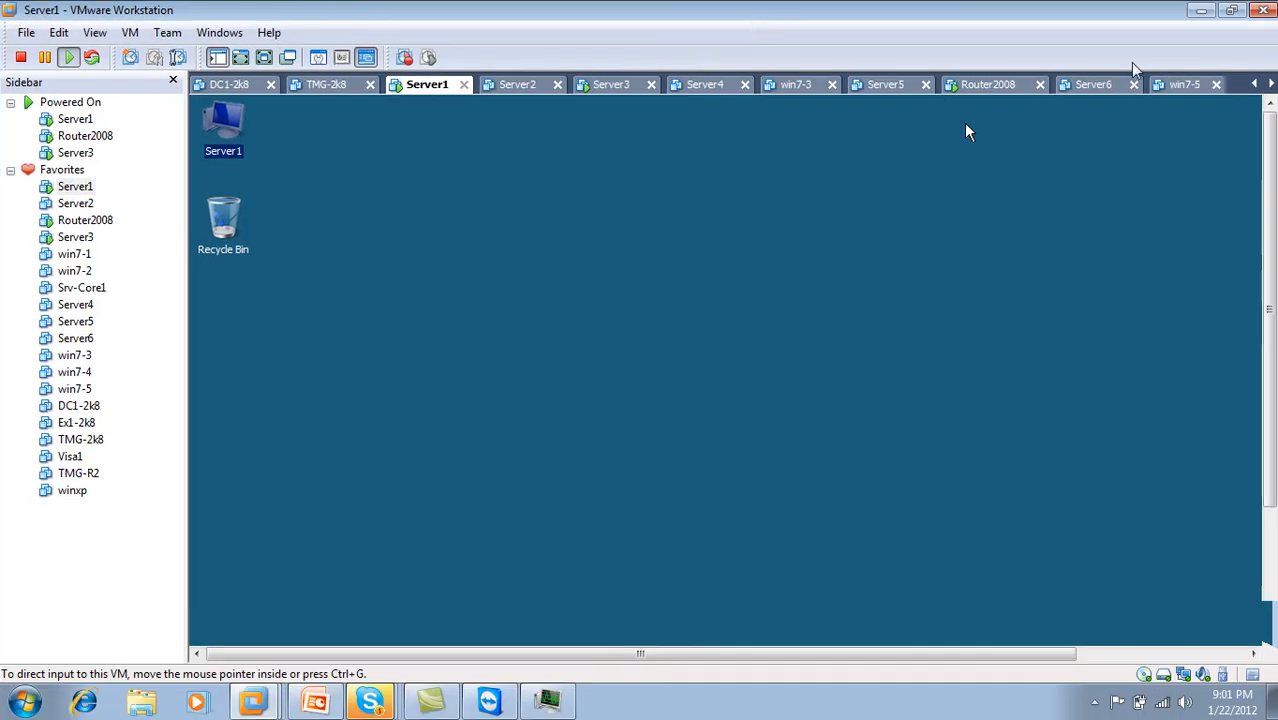
click(1182, 86)
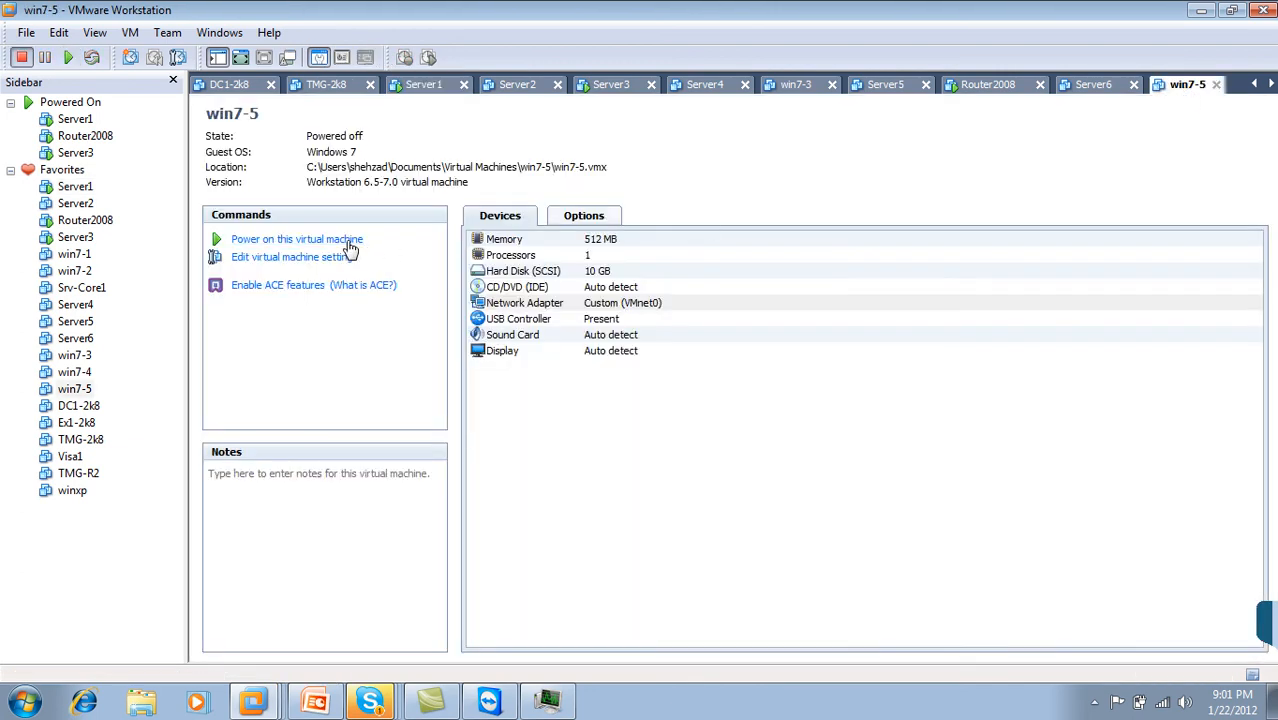
click(346, 240)
click(241, 58)
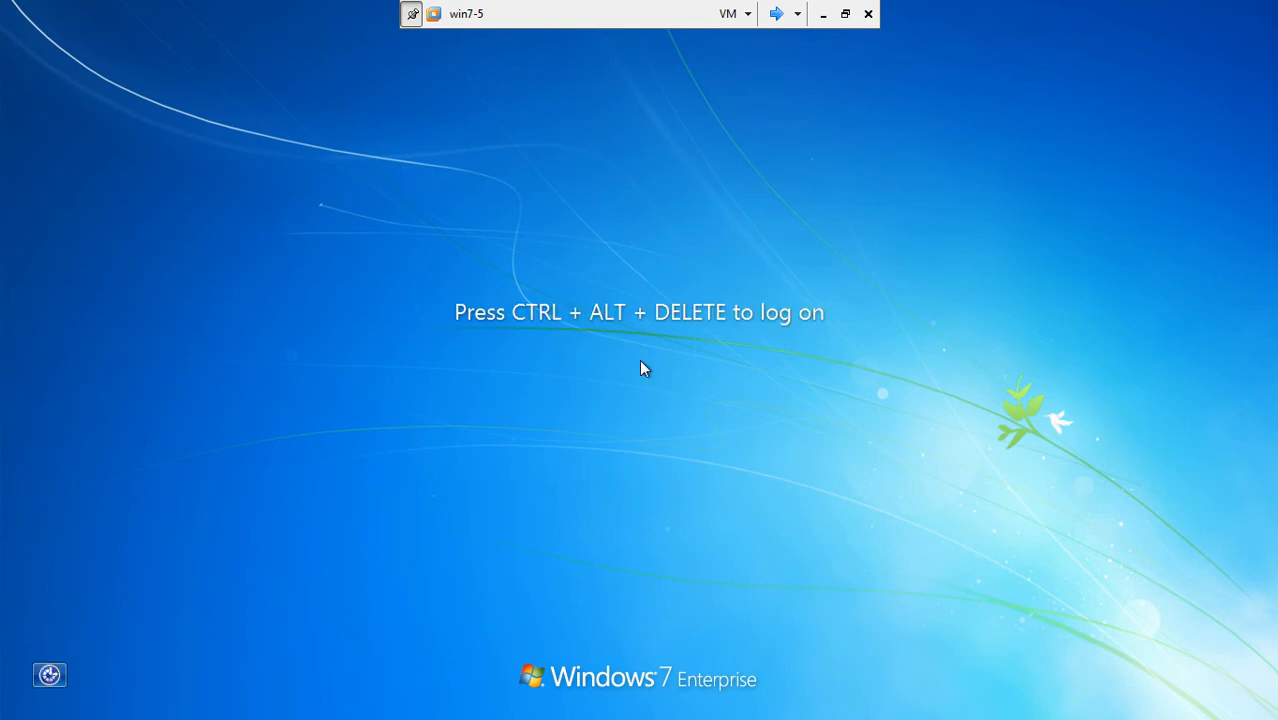
Step: Log on to win7-5 as the domain user with the account password
key(ctrl+alt+Delete)
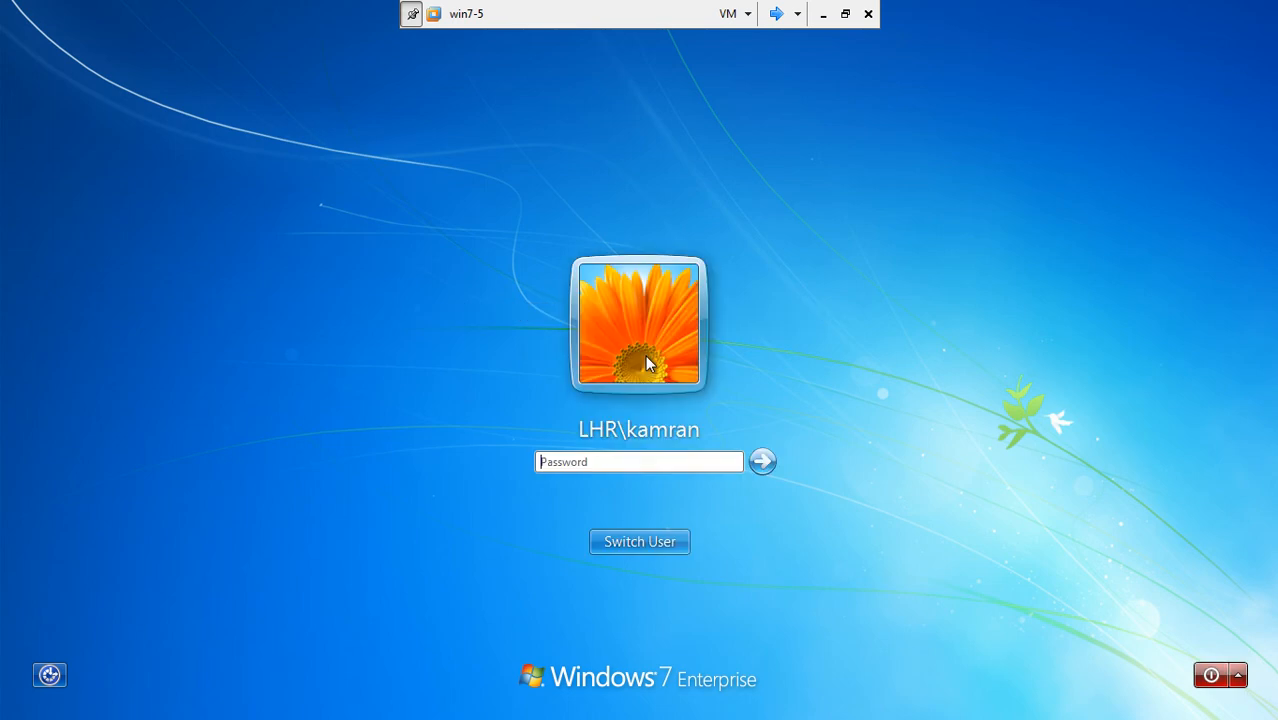
text(••••••)
key(Return)
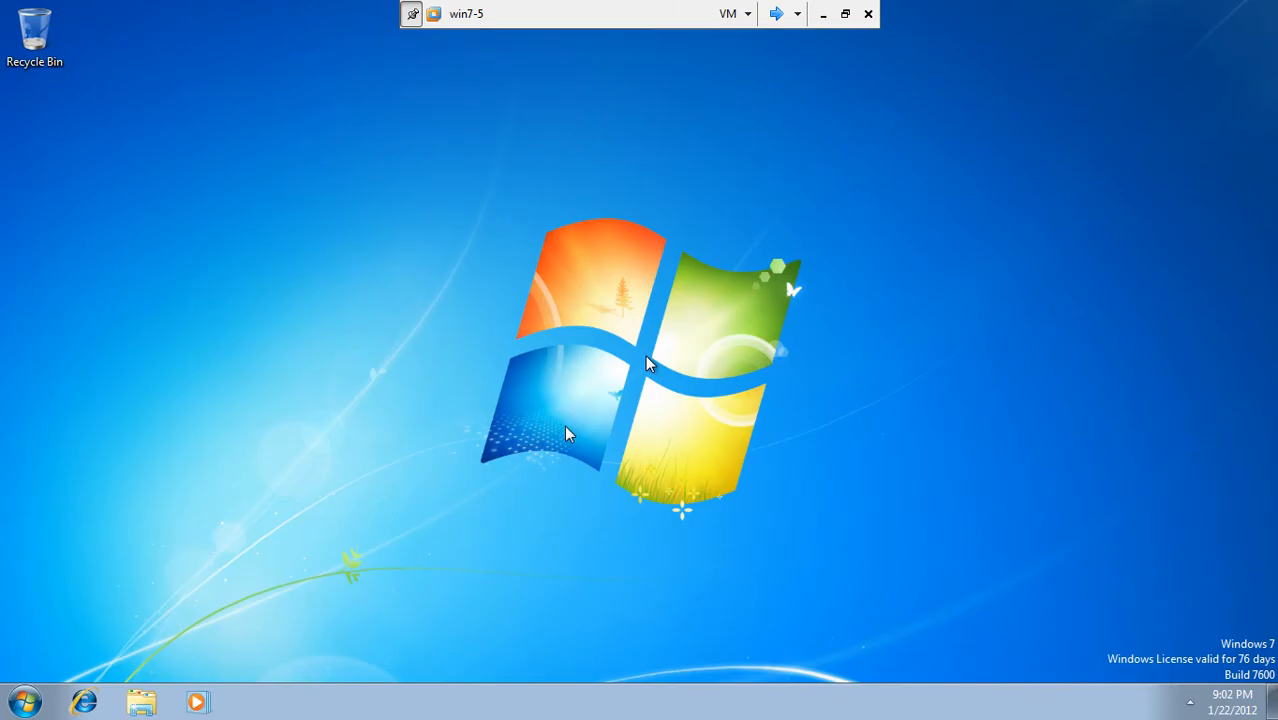
Step: Search for \\server from the Start menu, dismiss the results, and reopen Start
click(26, 703)
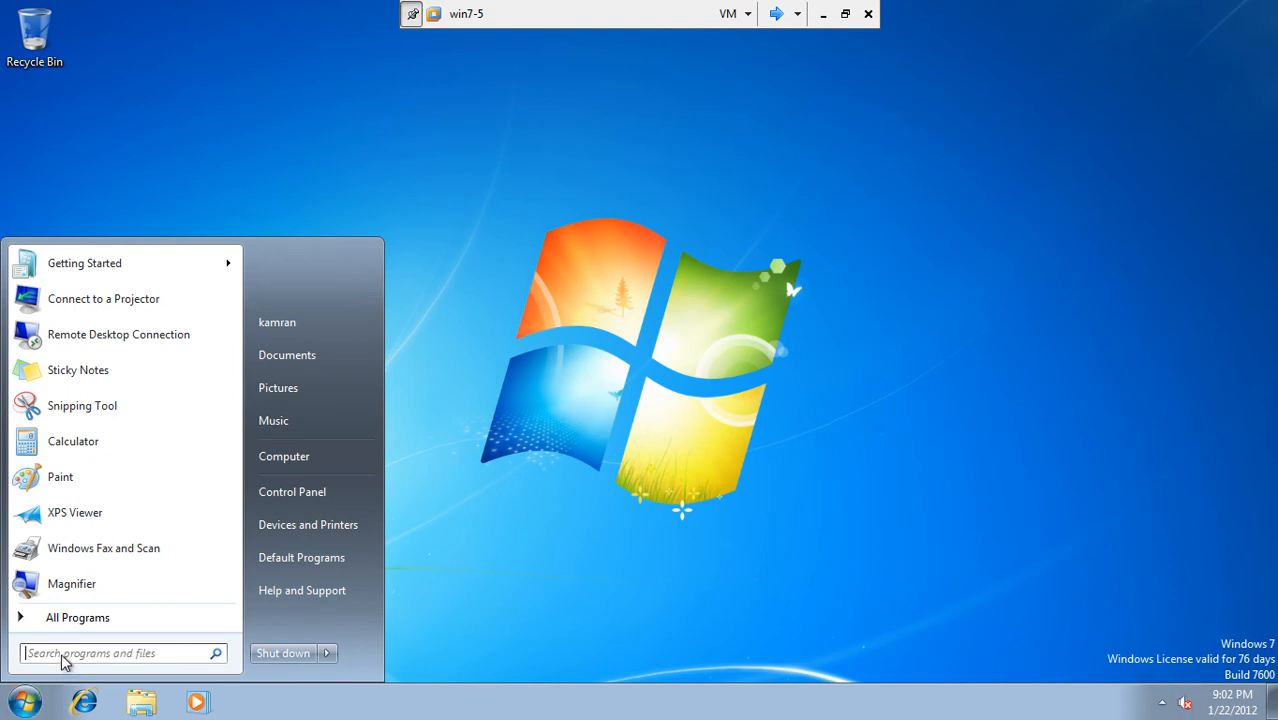
key(Escape)
click(26, 704)
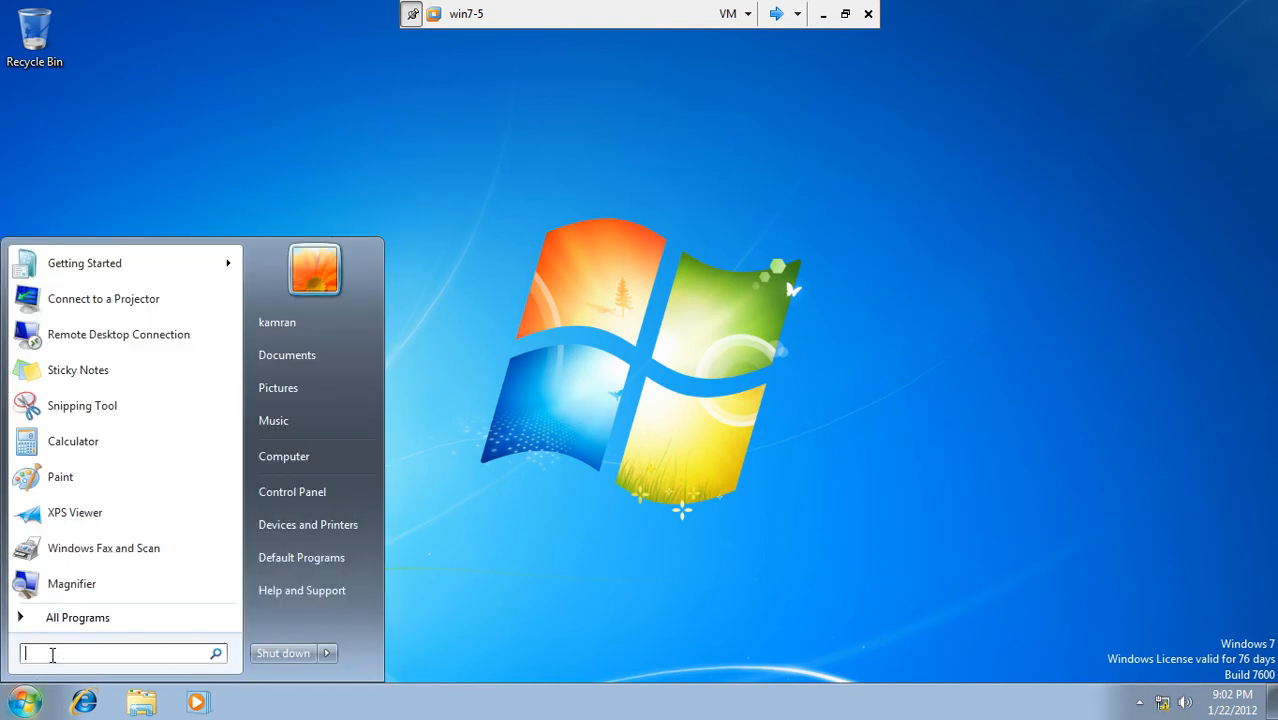
text(\\)
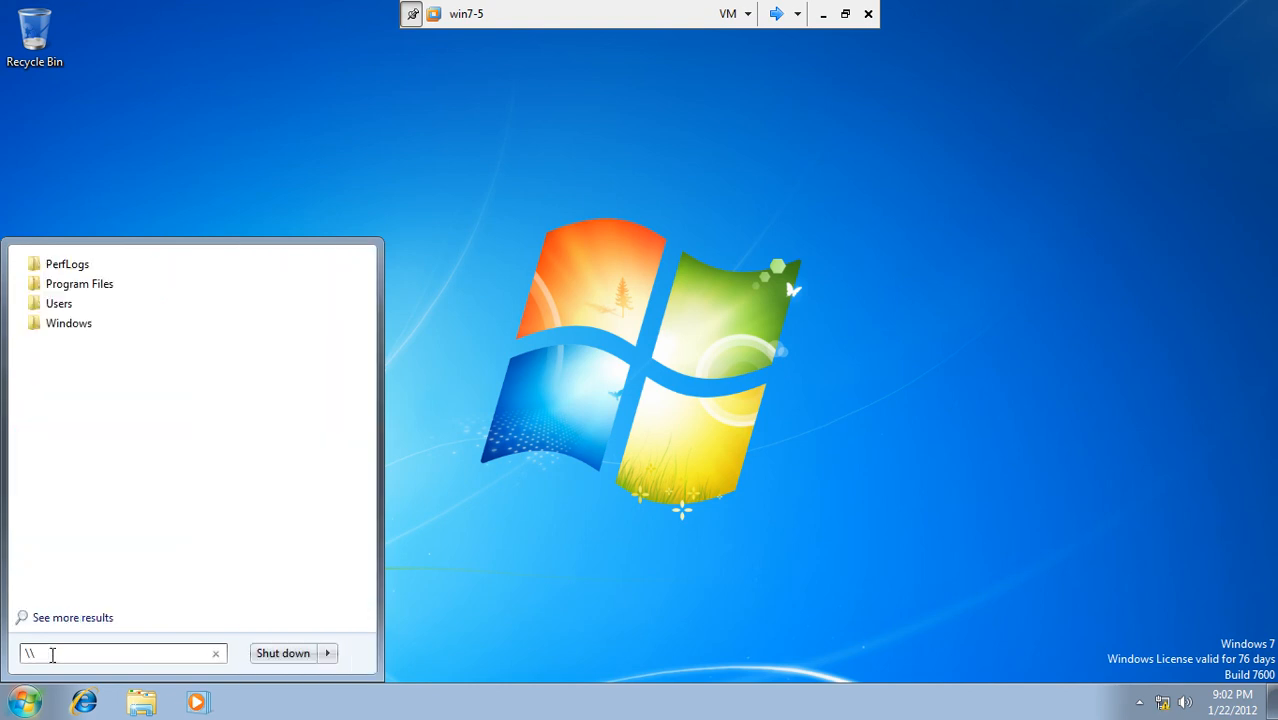
text(serv)
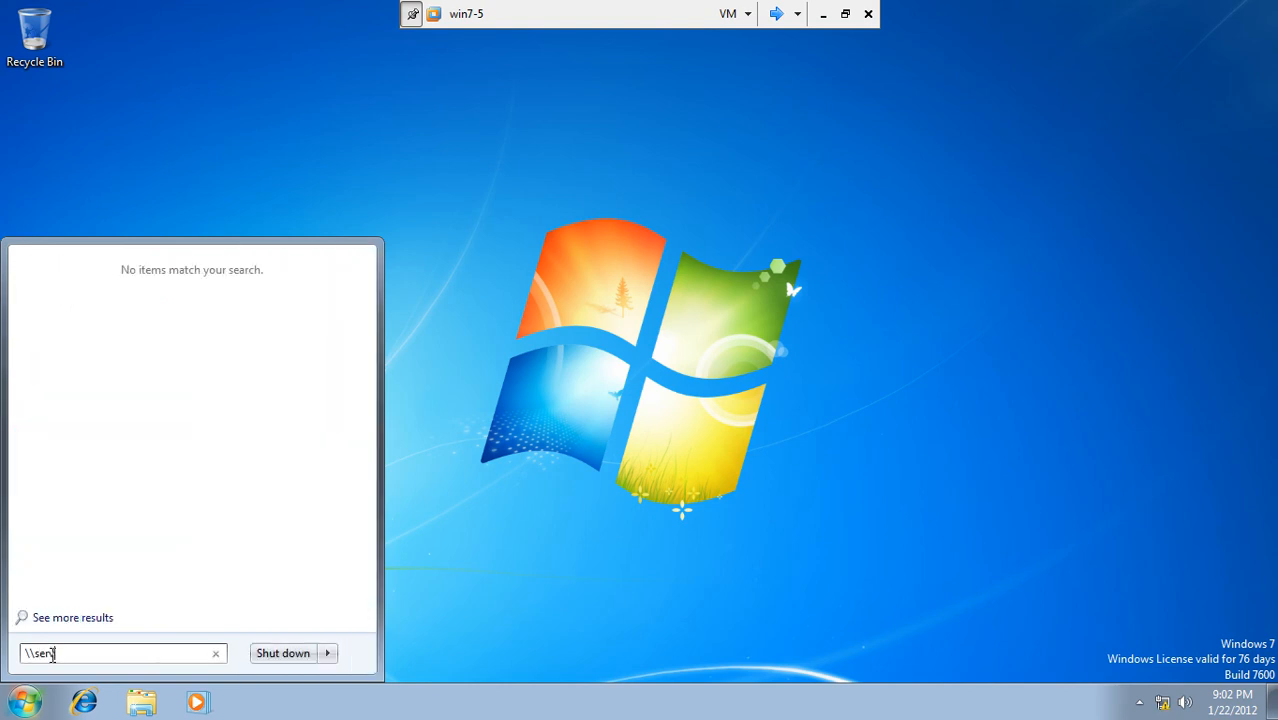
text(er1\)
click(511, 290)
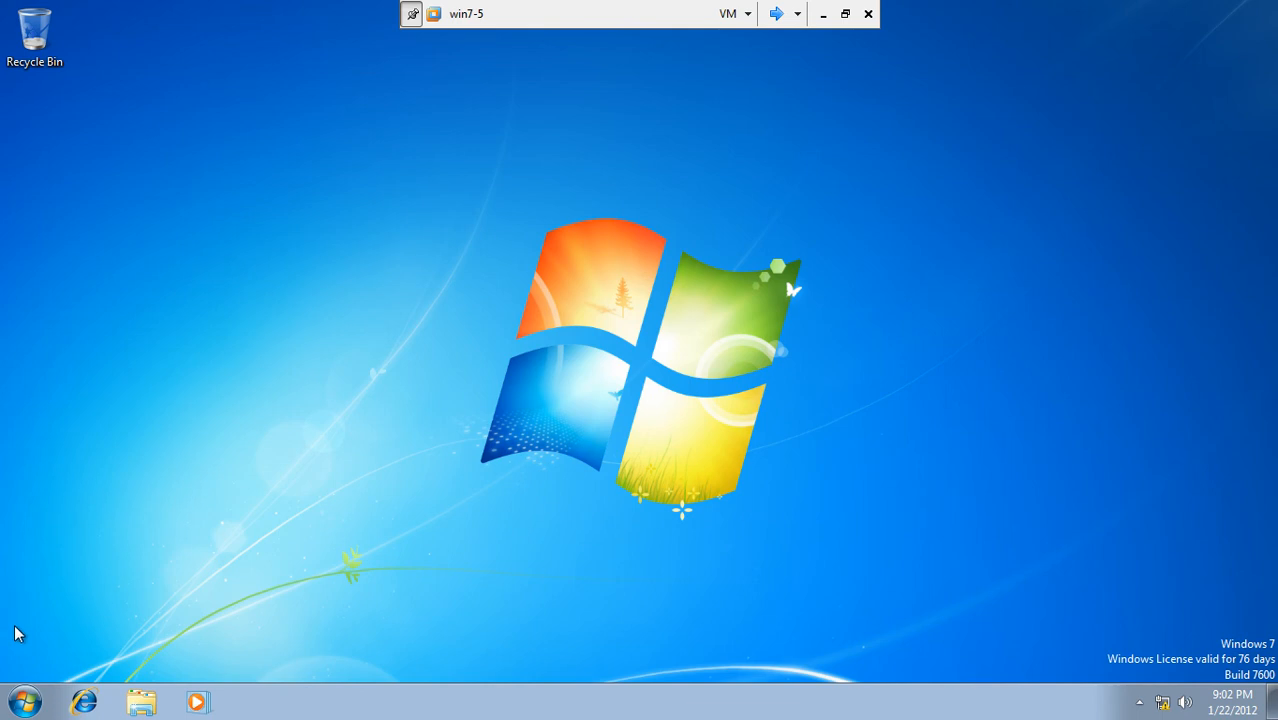
click(24, 702)
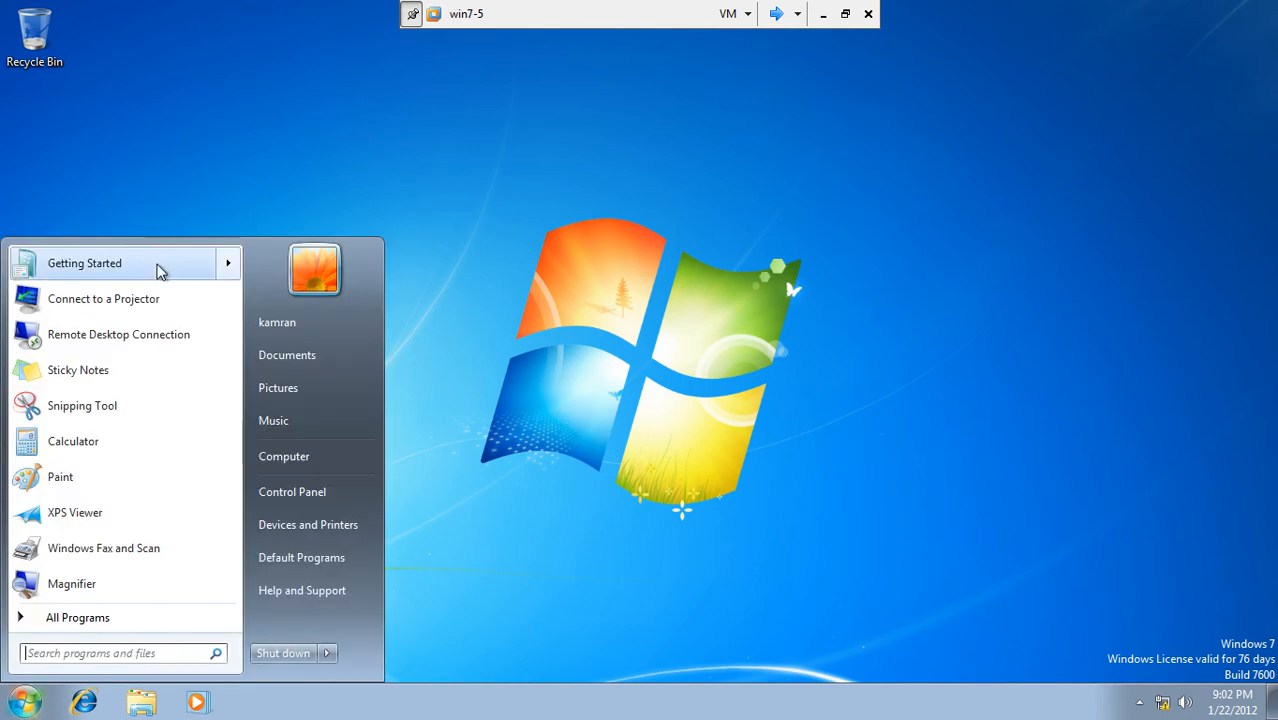
Step: Begin mapping drive Z: to \\server1\salesdoc via Computer's Map network drive and browse for the folder
right_click(272, 462)
click(318, 522)
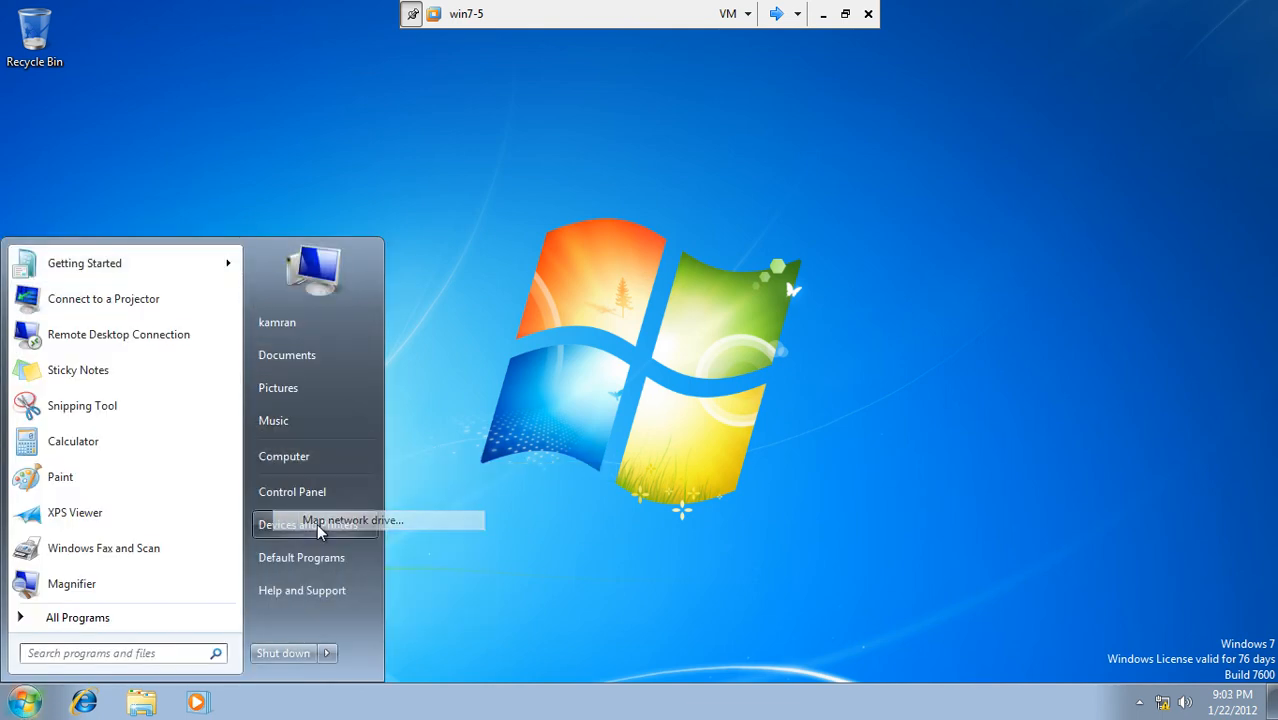
text(\server)
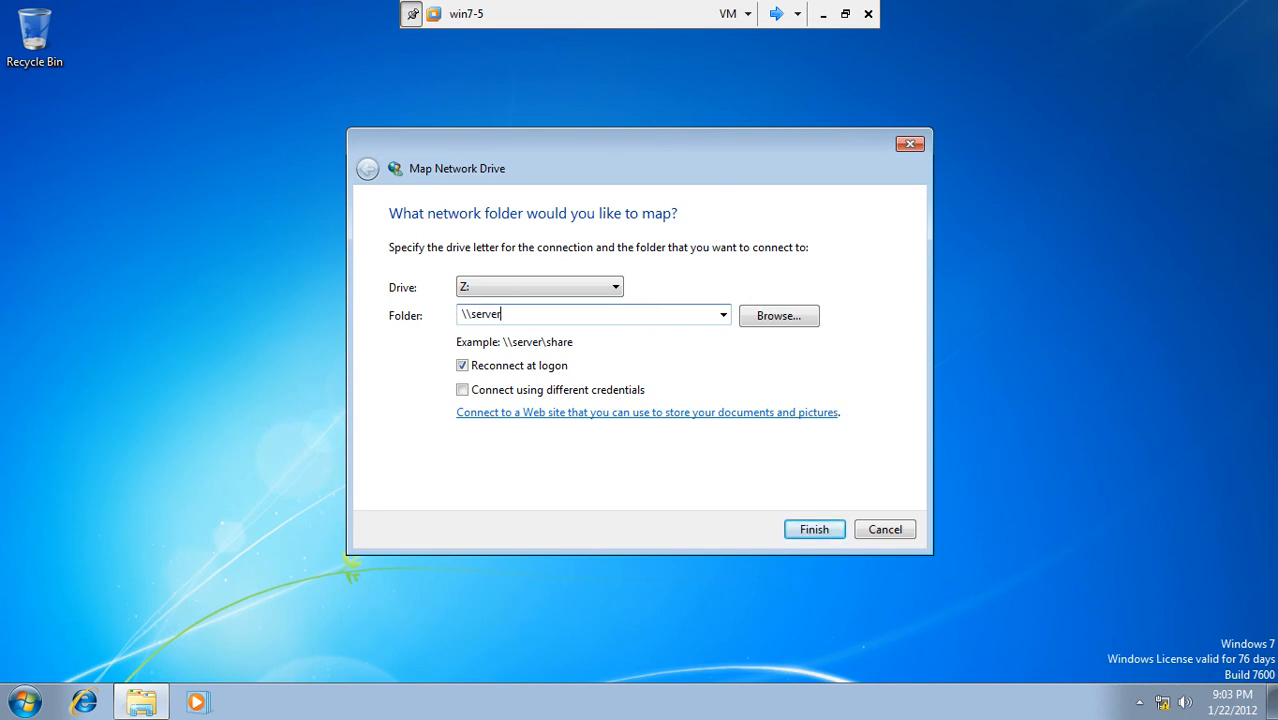
text(1\salesdoc)
click(800, 316)
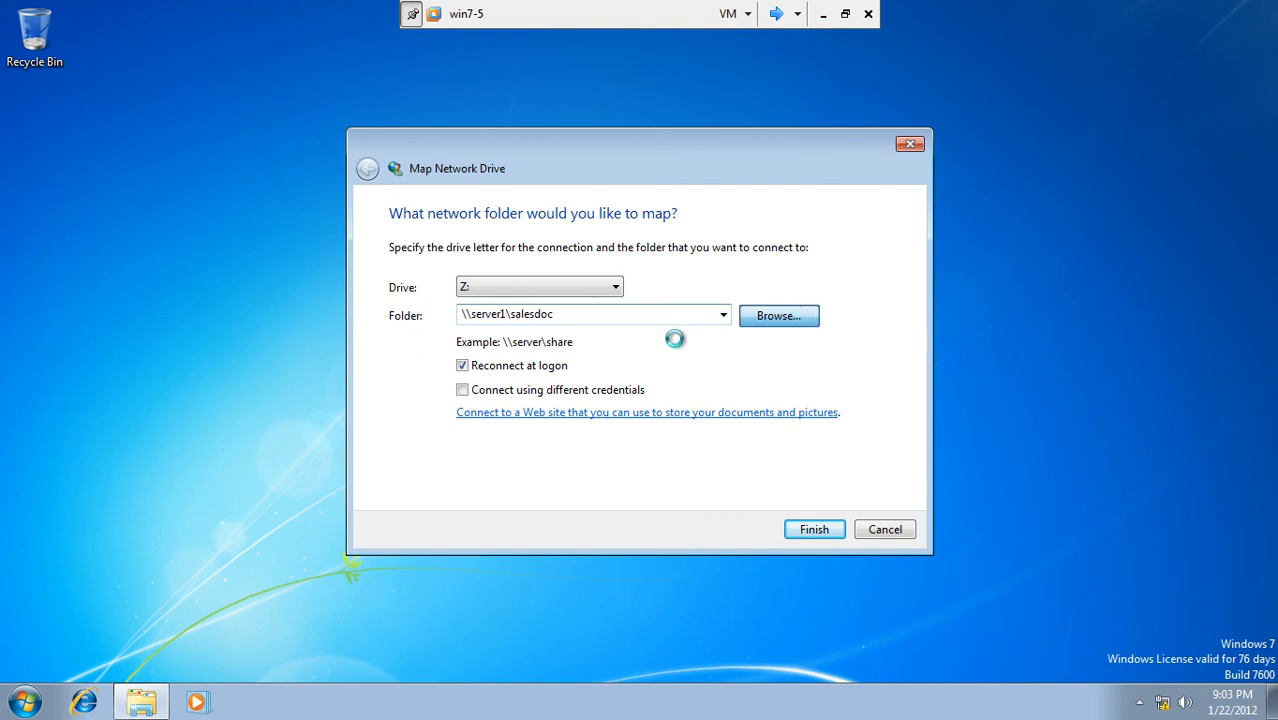
click(775, 13)
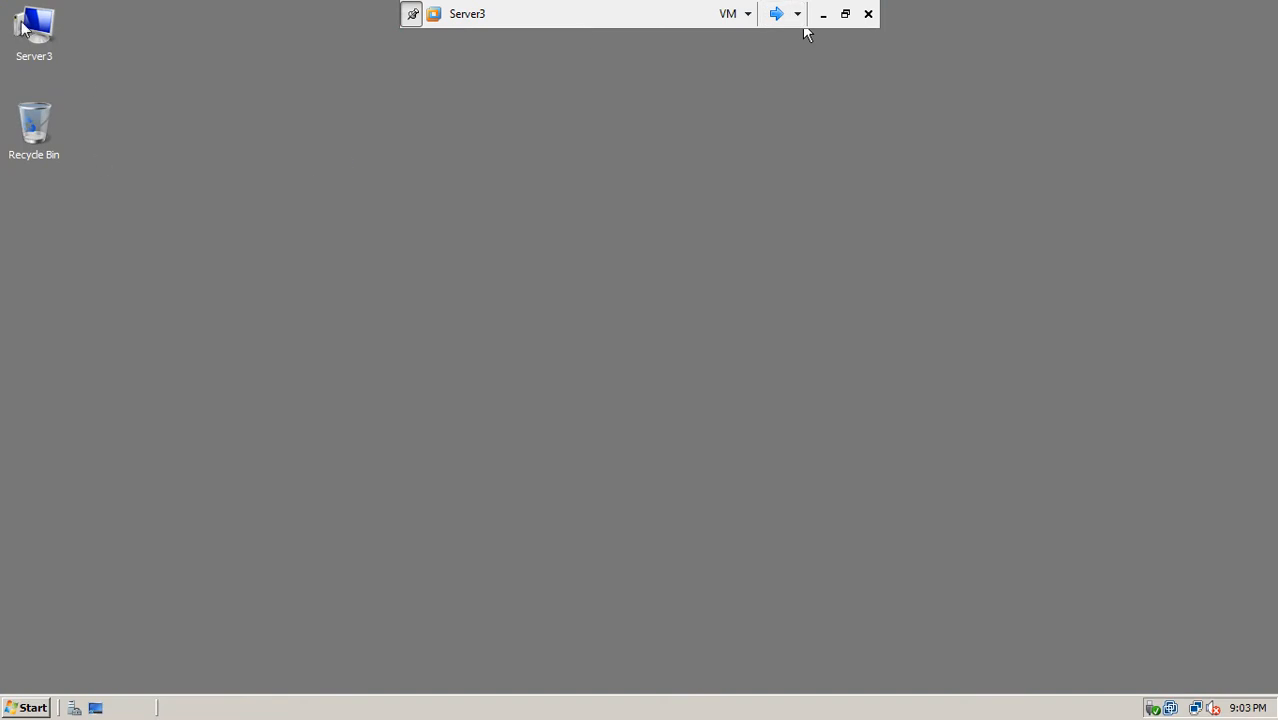
Step: Check that the SalesDox folder exists on Server1's Local Disk (C:), then return to win7-5
click(775, 26)
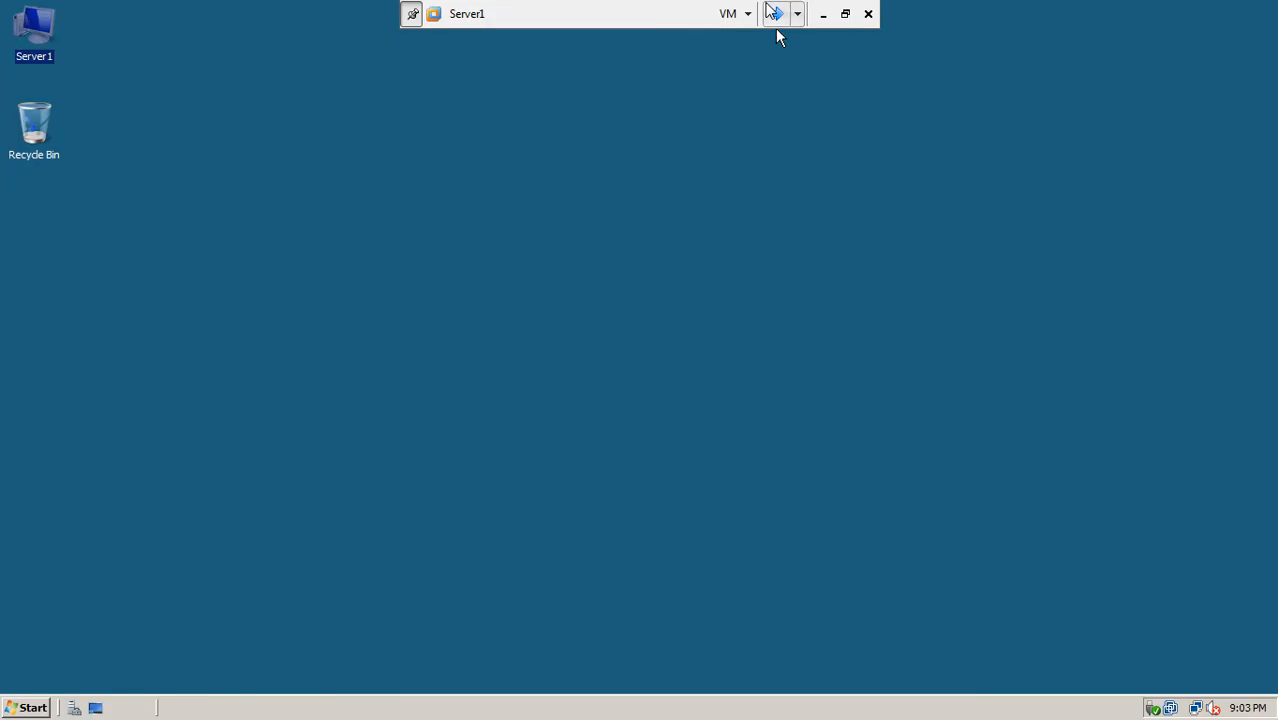
double_click(22, 48)
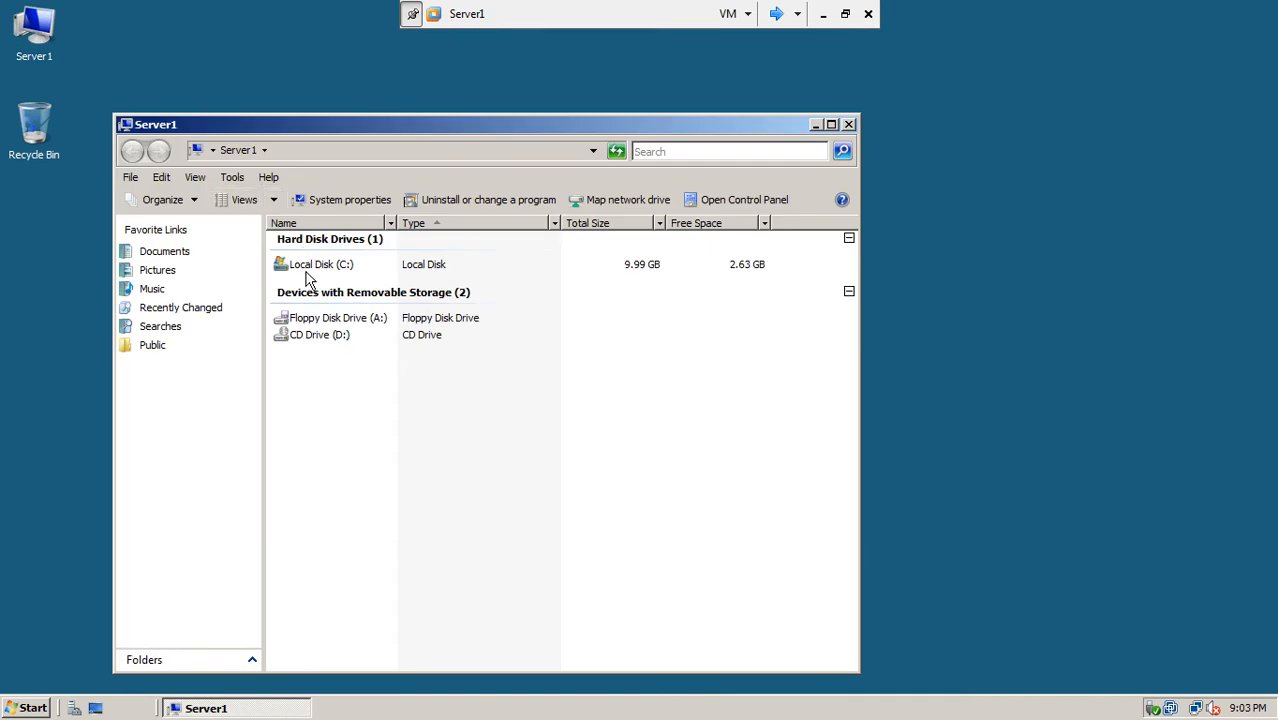
double_click(306, 272)
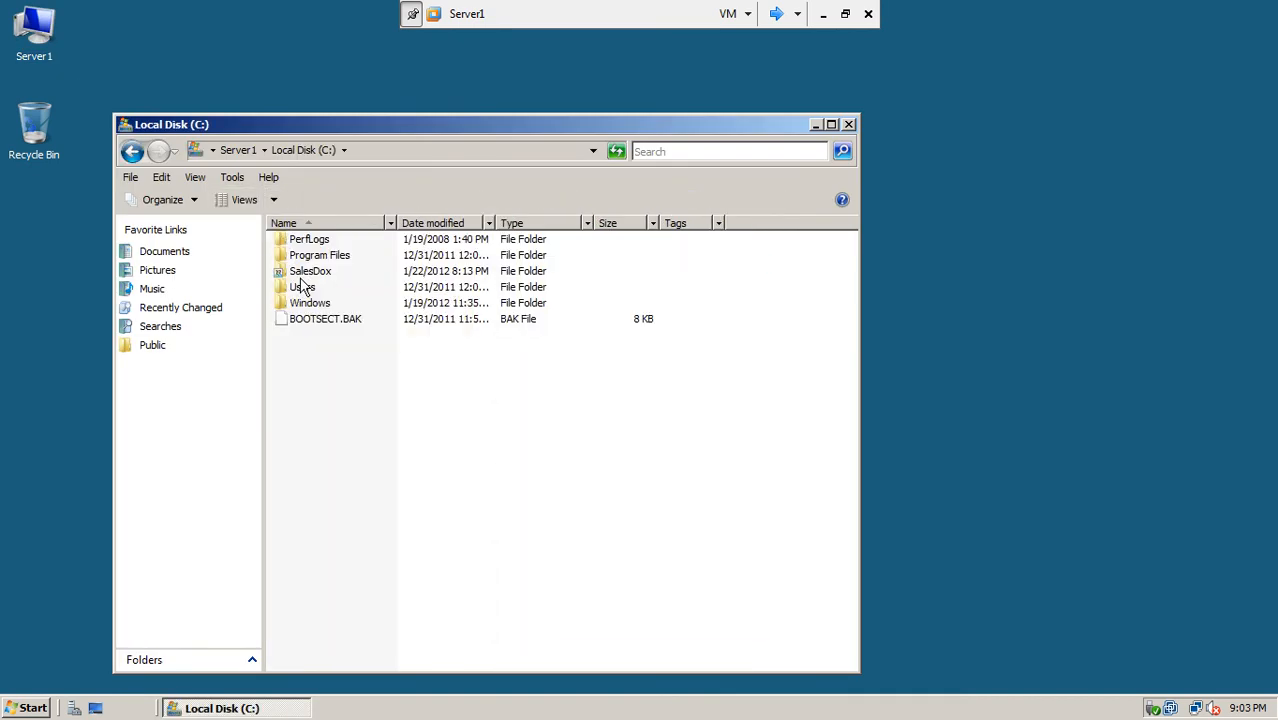
click(776, 14)
click(776, 14)
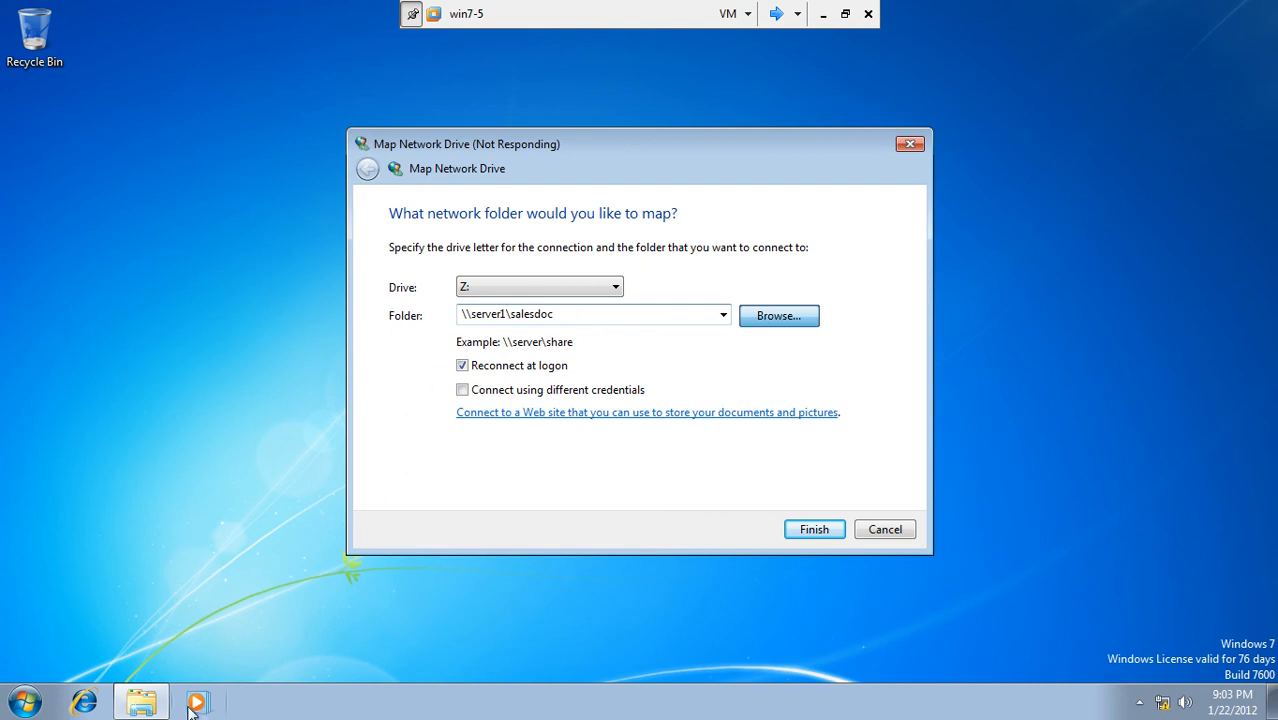
Step: Try a \server1\salesdox Start search, then cancel Browse For Folder and Map Network Drive
click(24, 703)
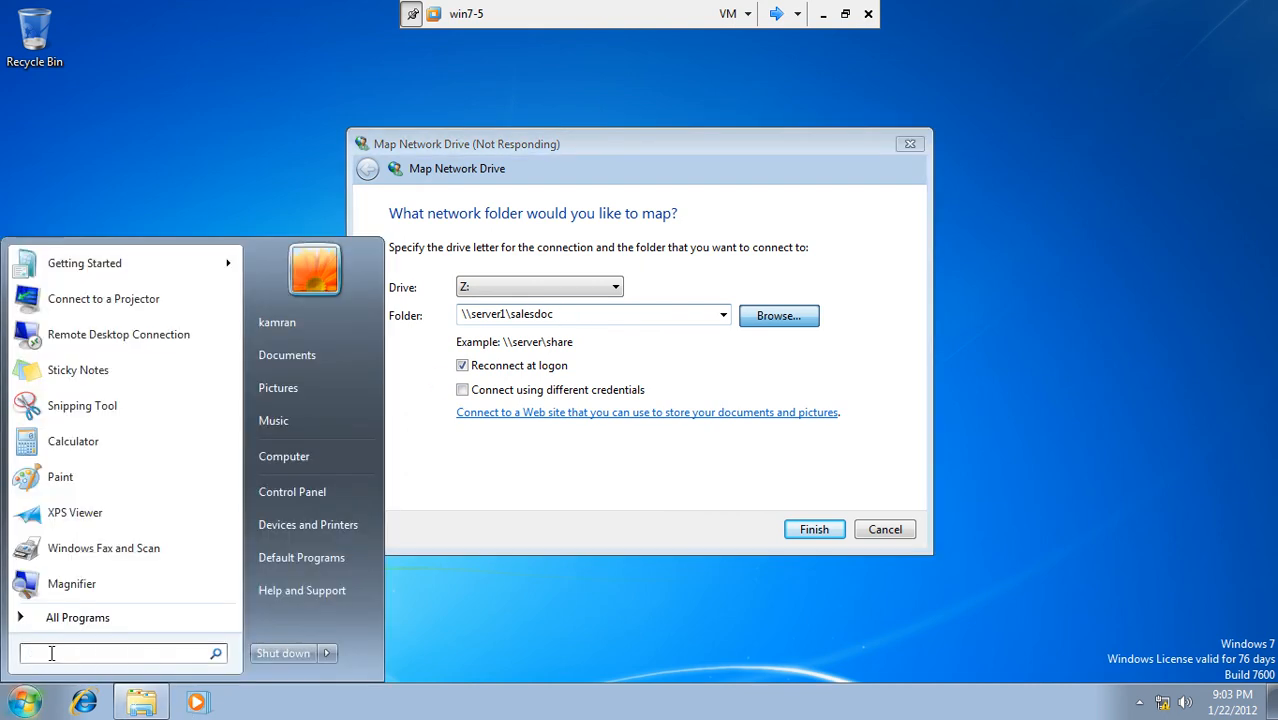
text(\)
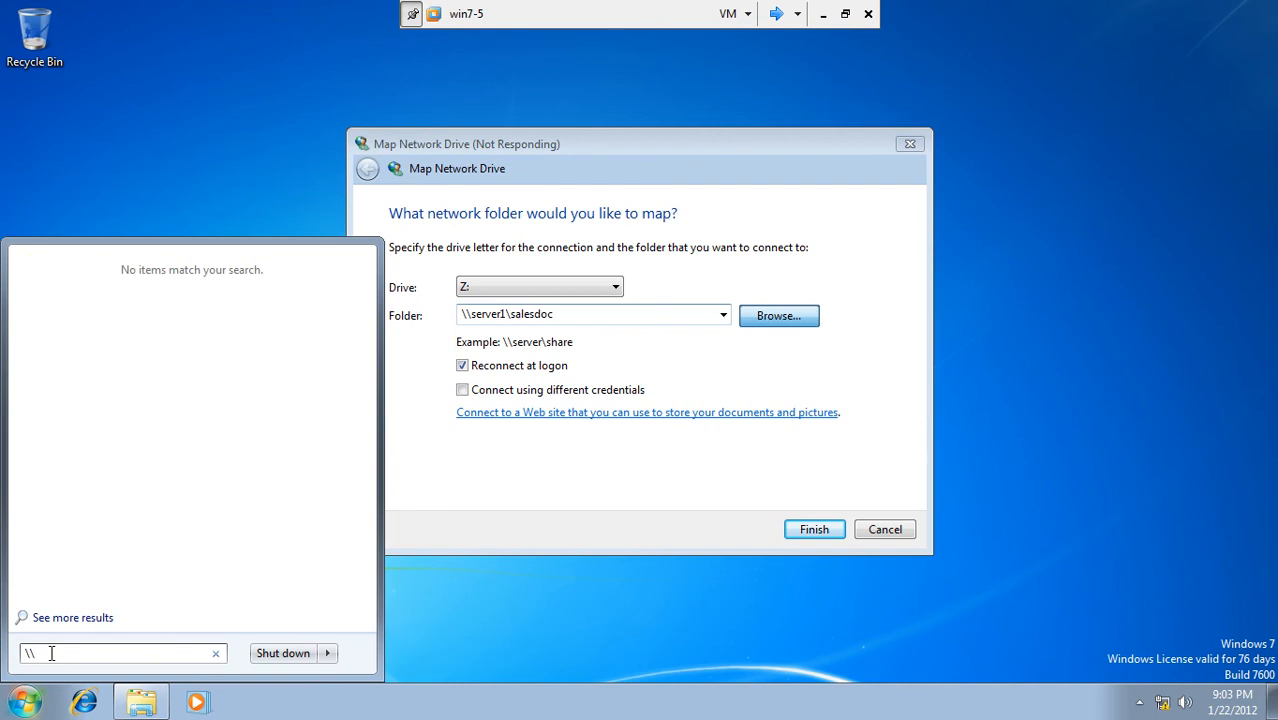
text(server1\salesdox)
key(Escape)
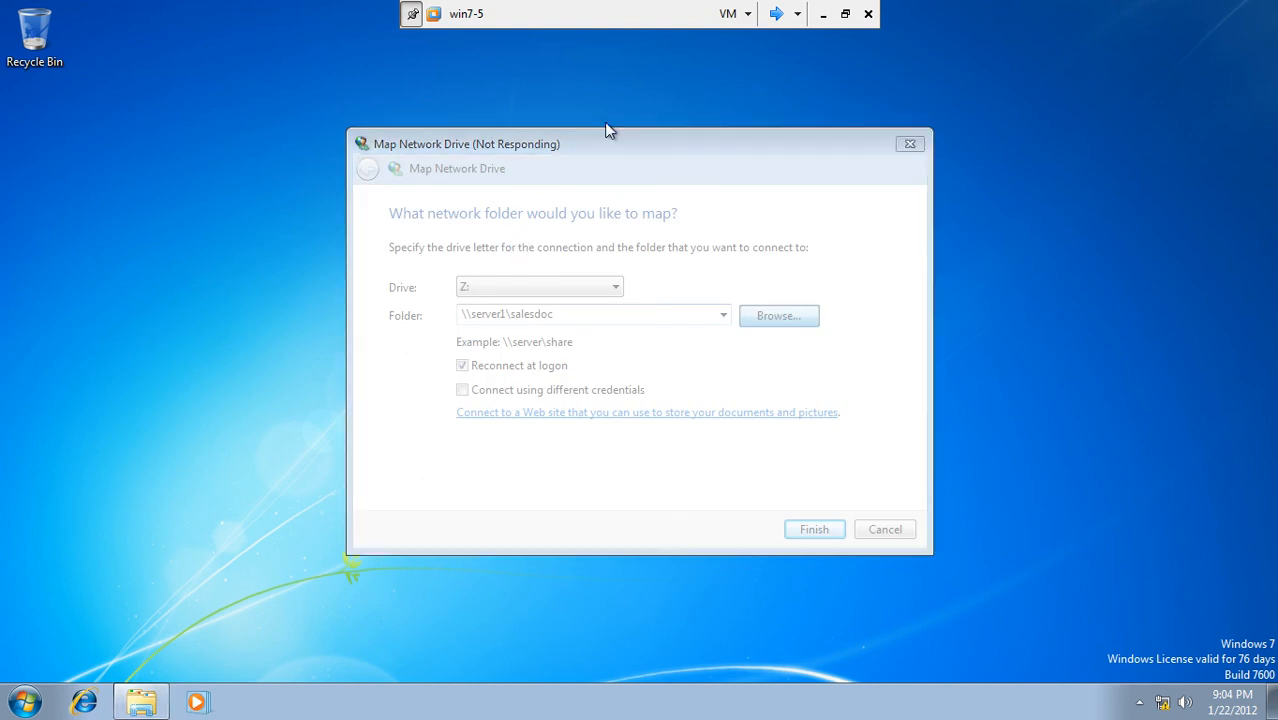
drag(594, 153, 566, 151)
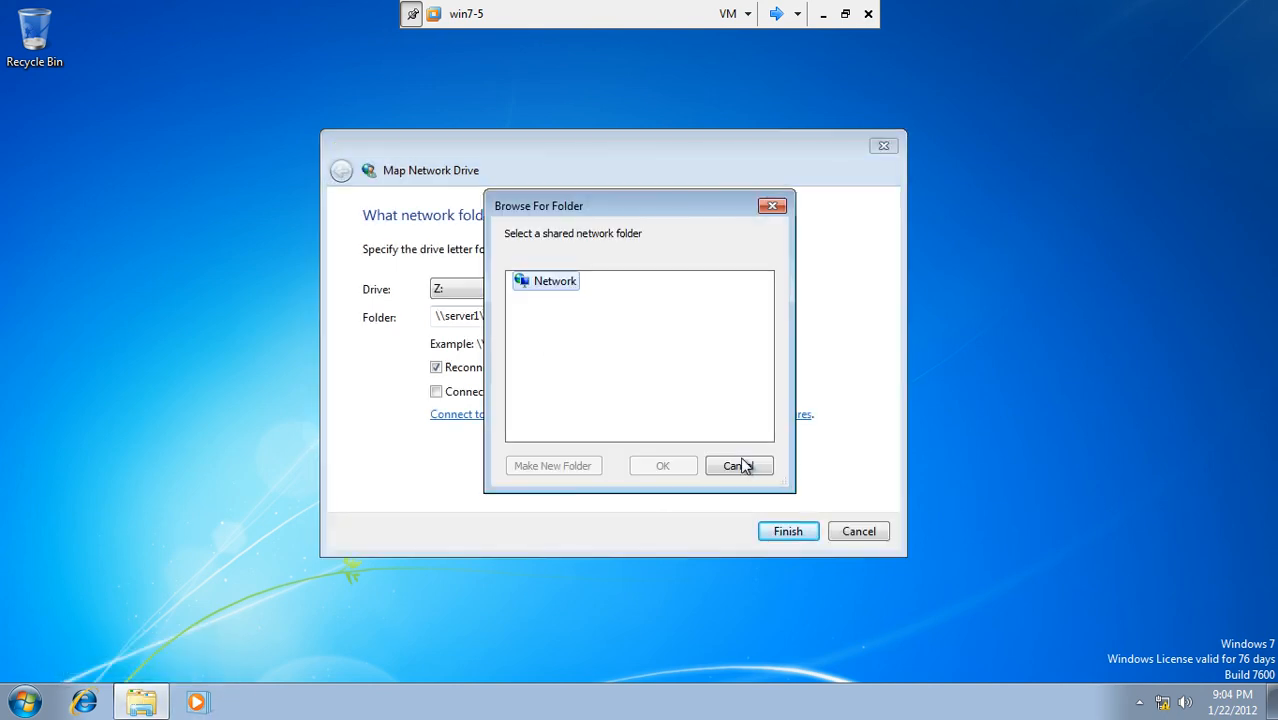
click(745, 465)
click(845, 537)
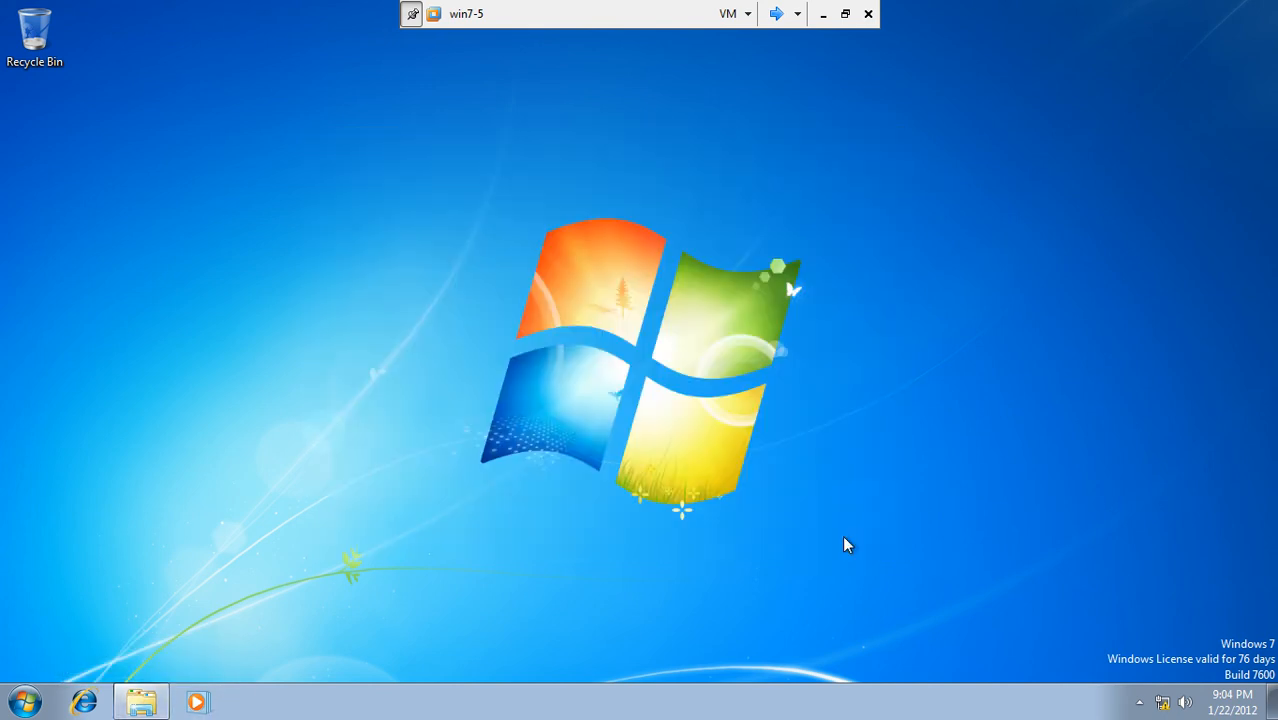
Step: List the network computers (SERVER3, WIN7-5) from the Computer window, then close it
click(24, 702)
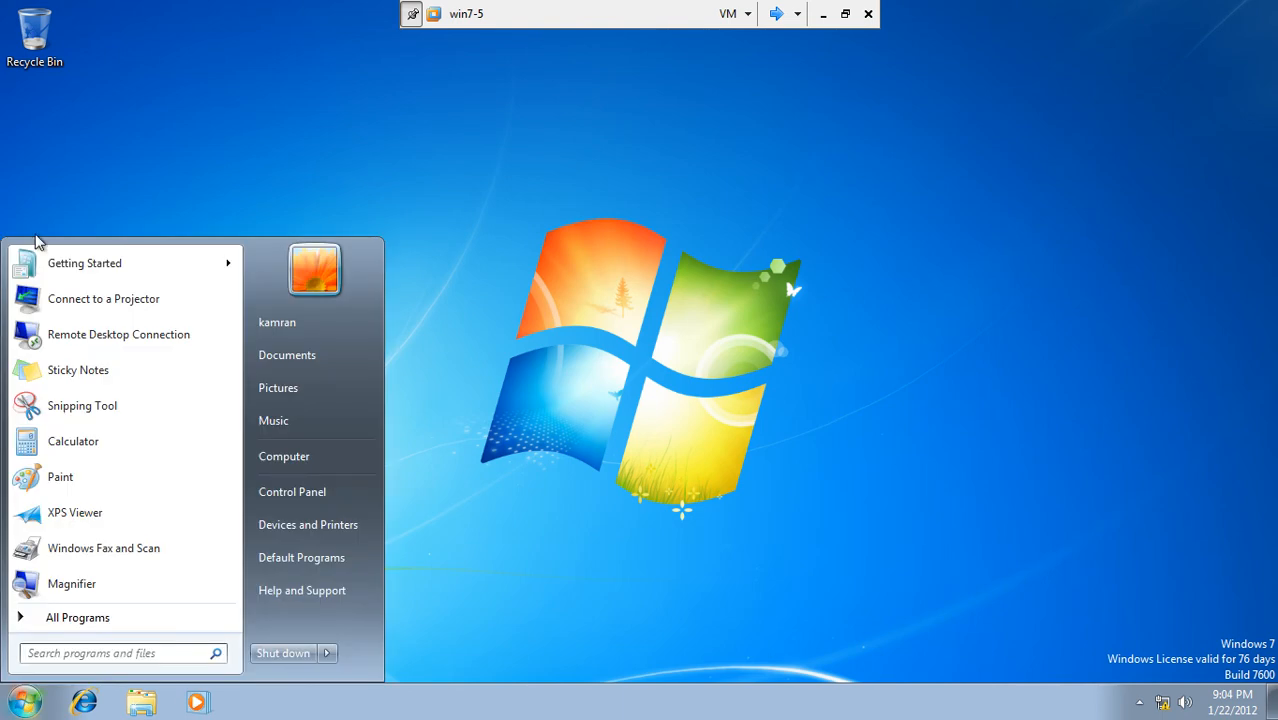
click(285, 456)
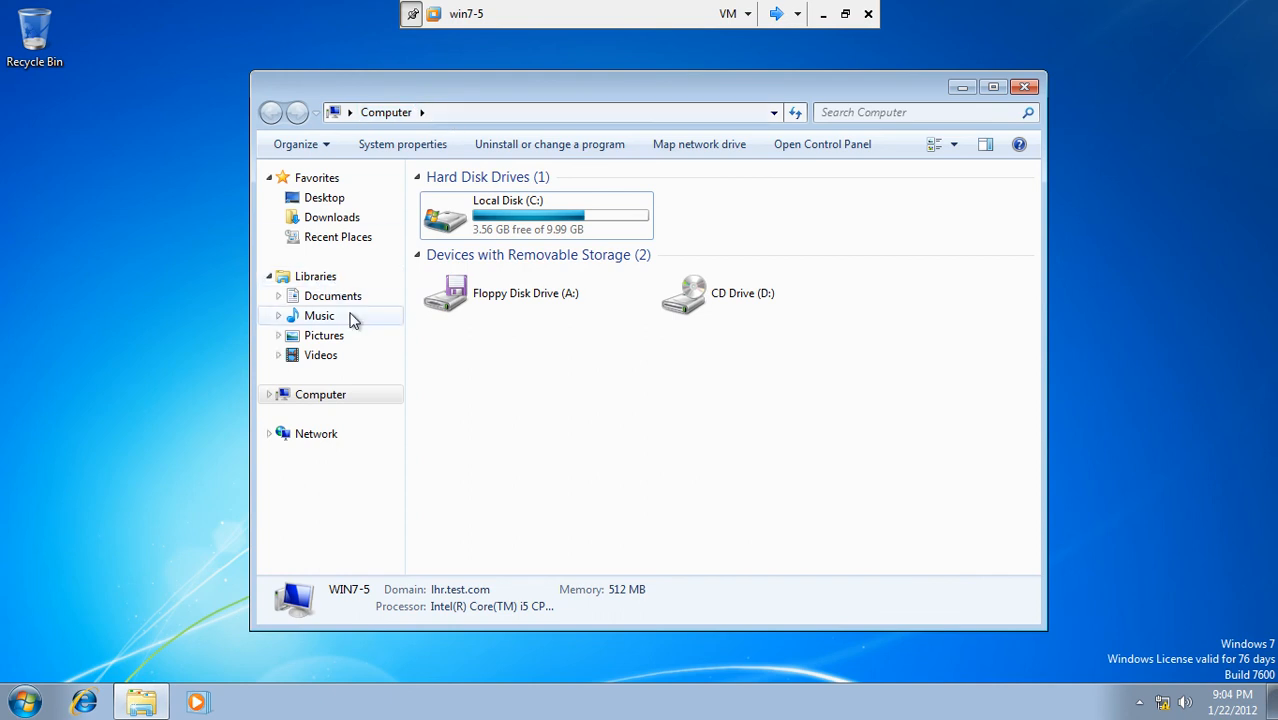
click(331, 433)
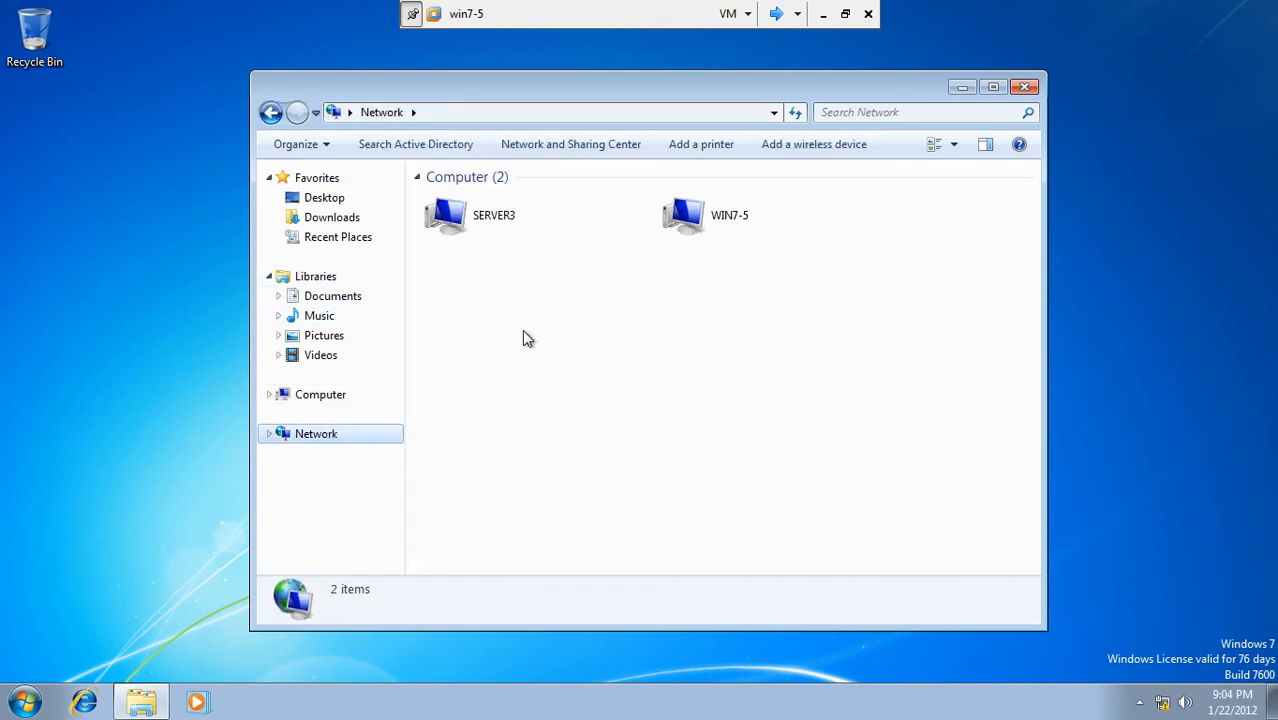
click(269, 434)
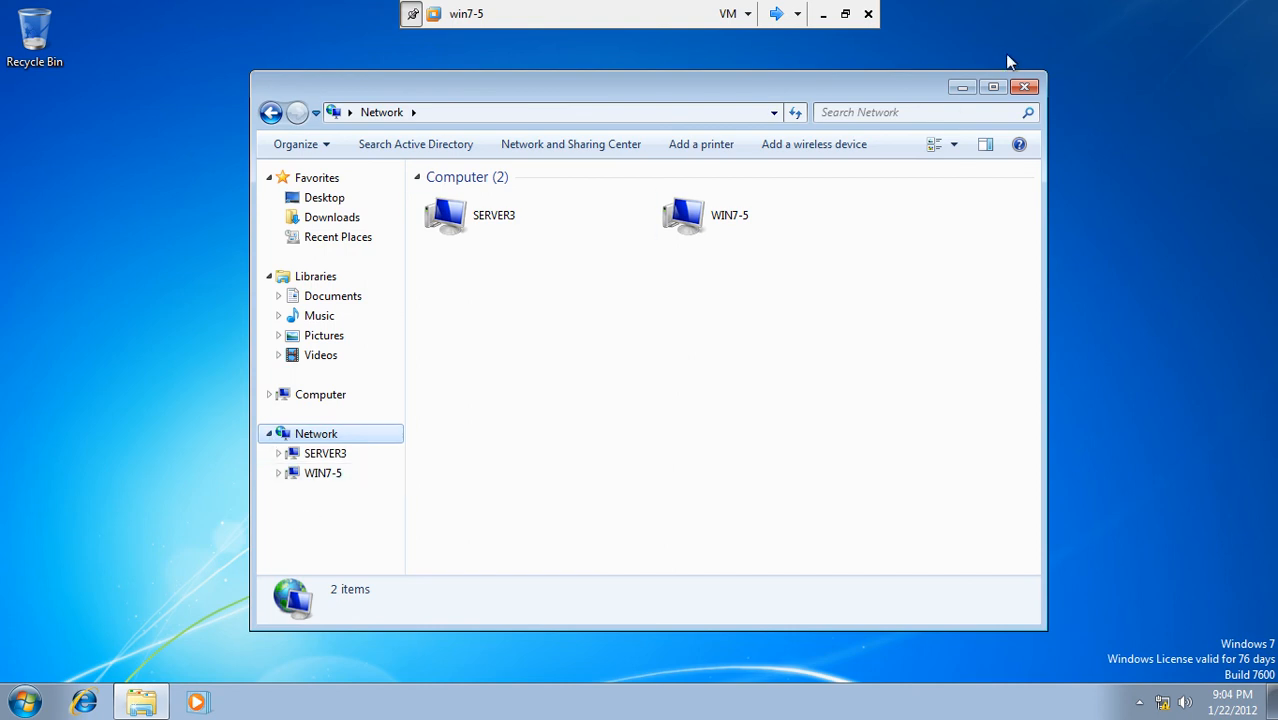
click(1024, 87)
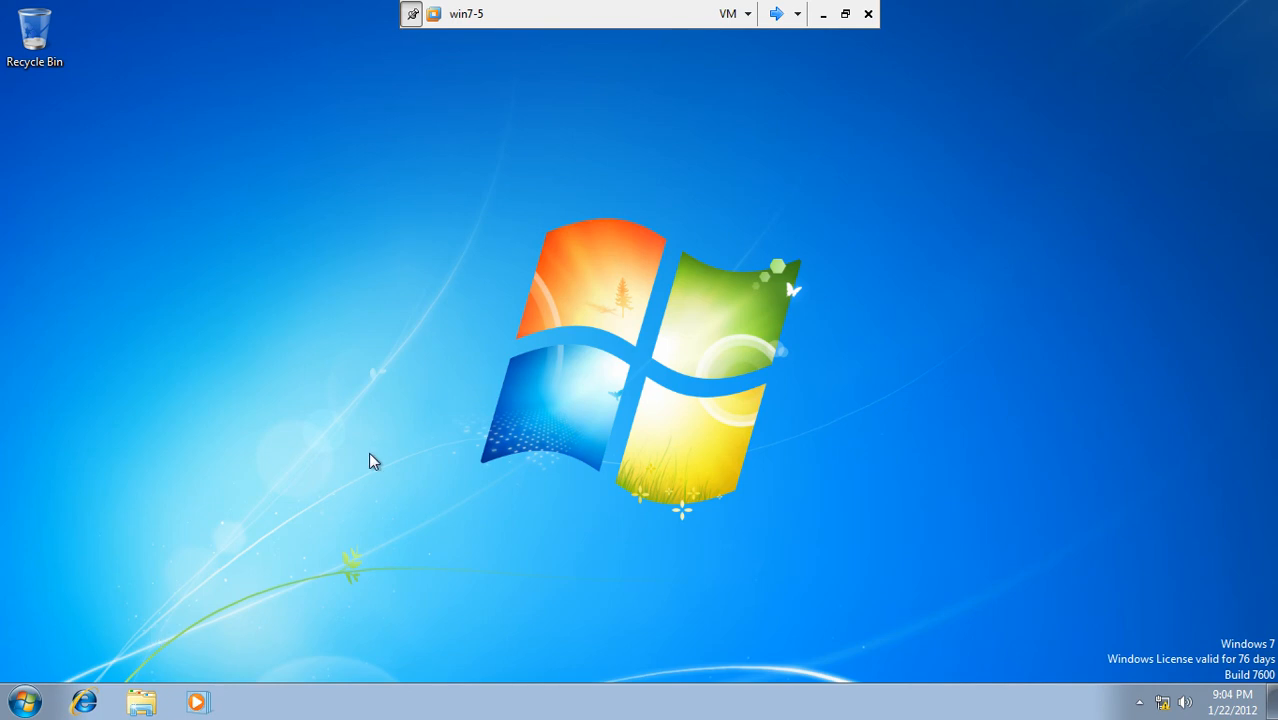
Step: Search for \\Server from the Start menu, then dismiss the search
click(25, 703)
click(55, 656)
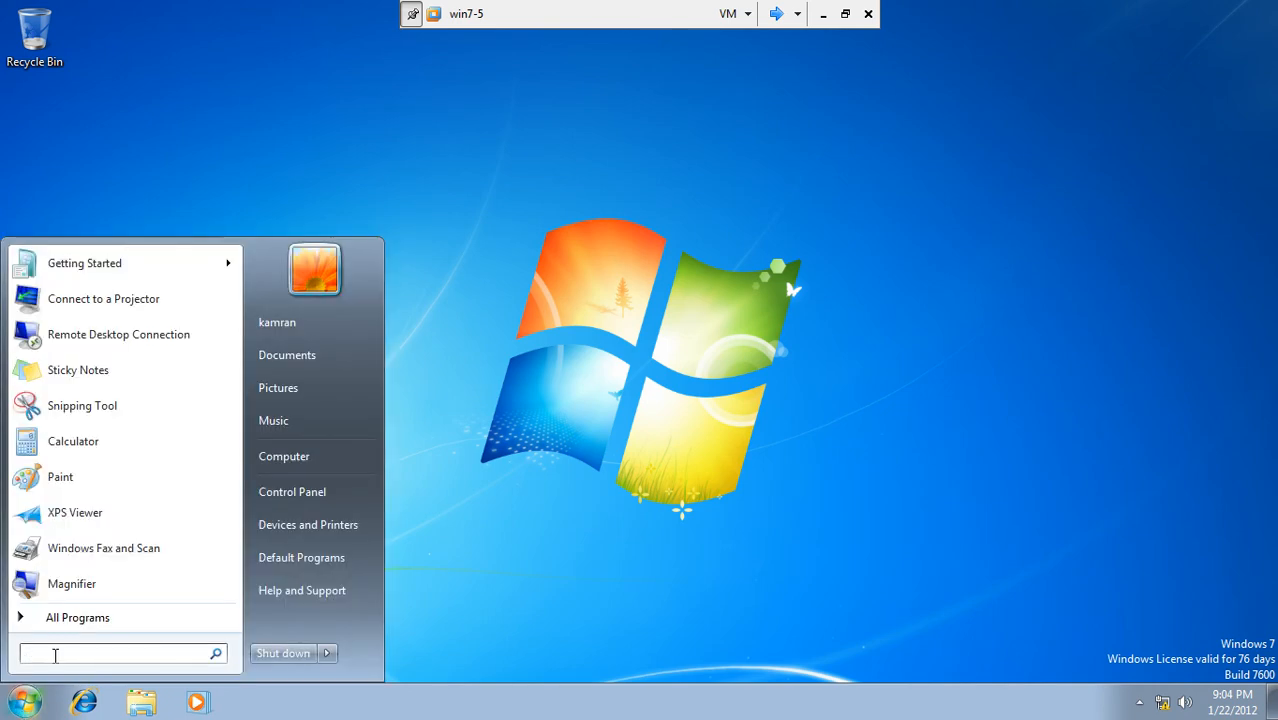
text(\\)
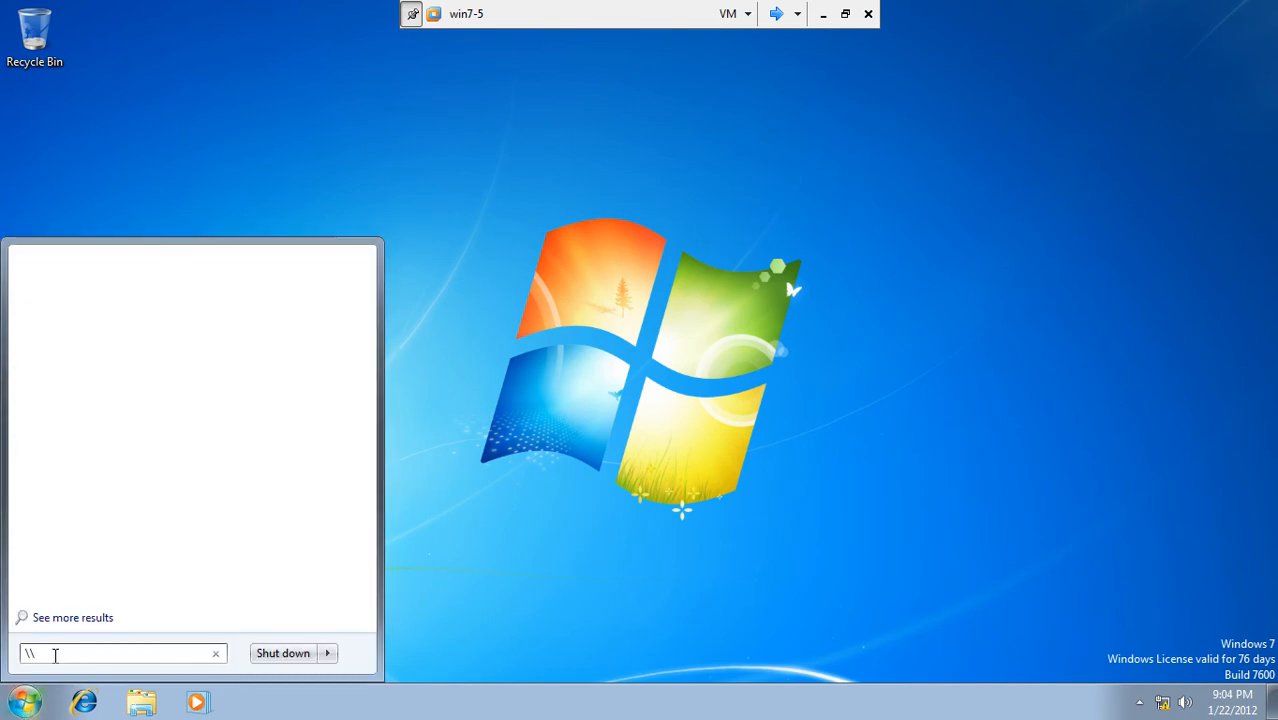
text(Server1\)
click(28, 704)
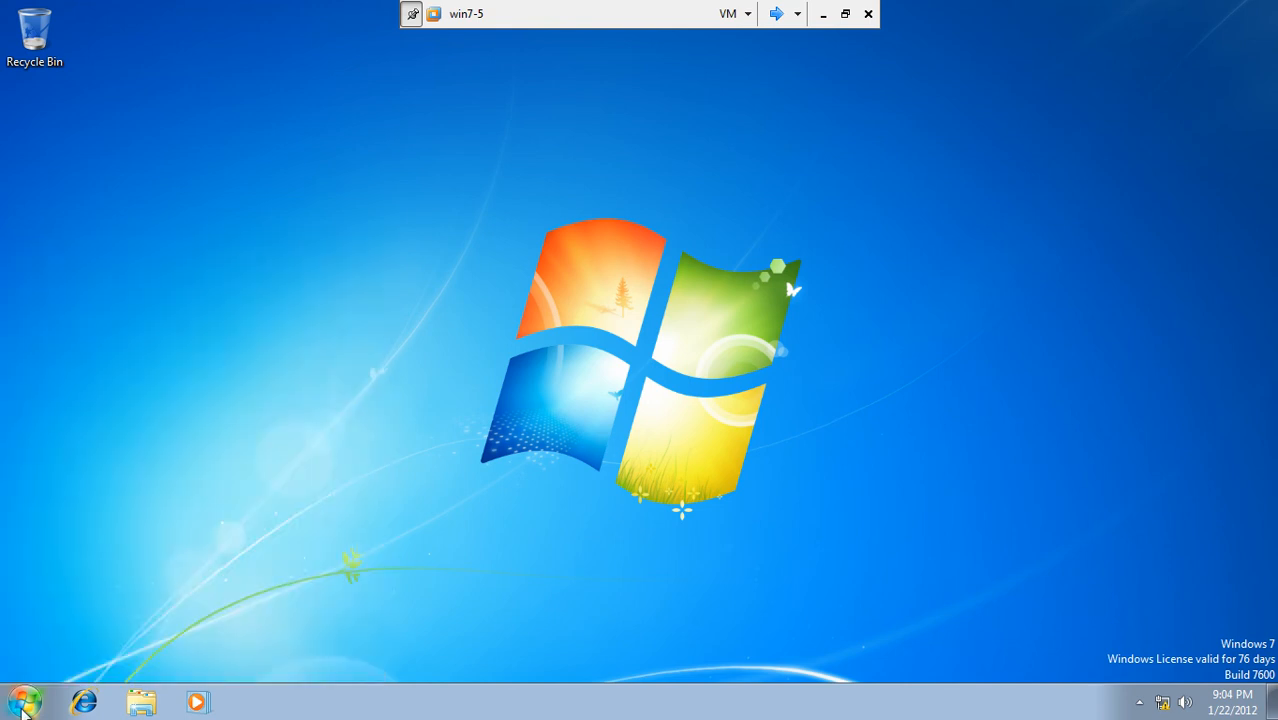
Step: Run cmd and ping server1.test.com, getting 4 replies from 192.168.10.1
click(30, 708)
click(49, 650)
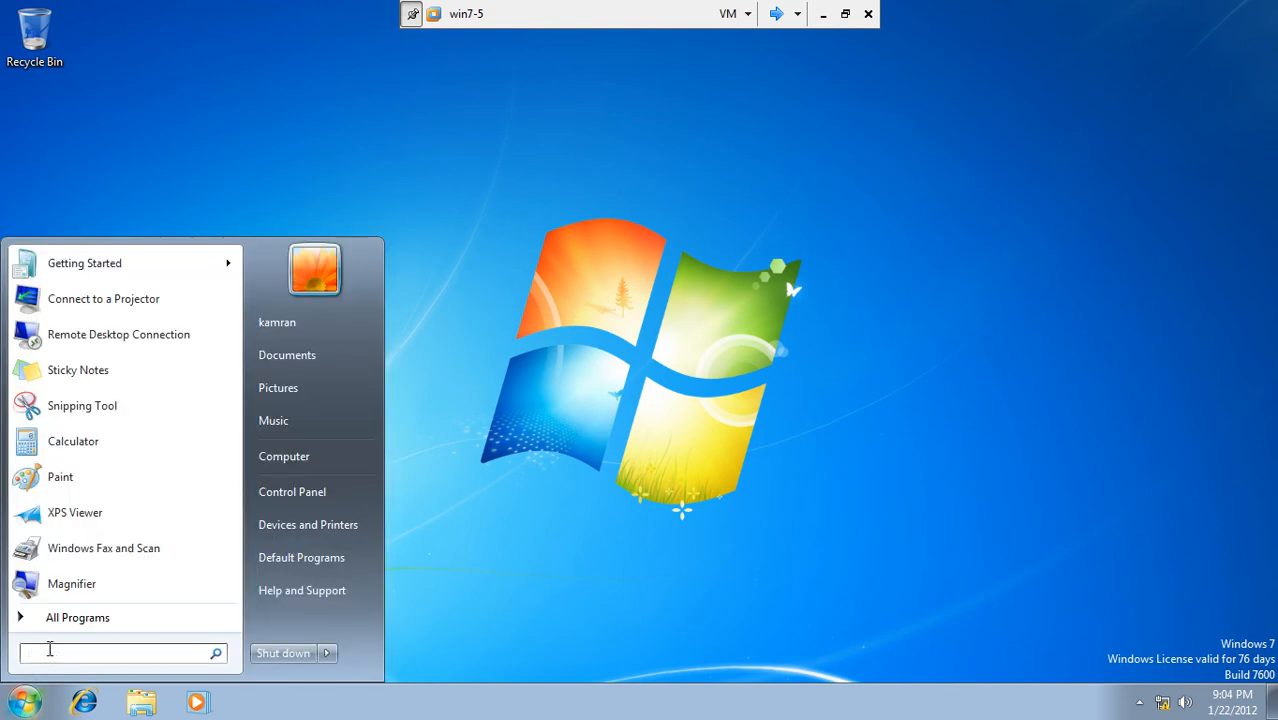
text(cmd)
key(Return)
text(ping server1.test.)
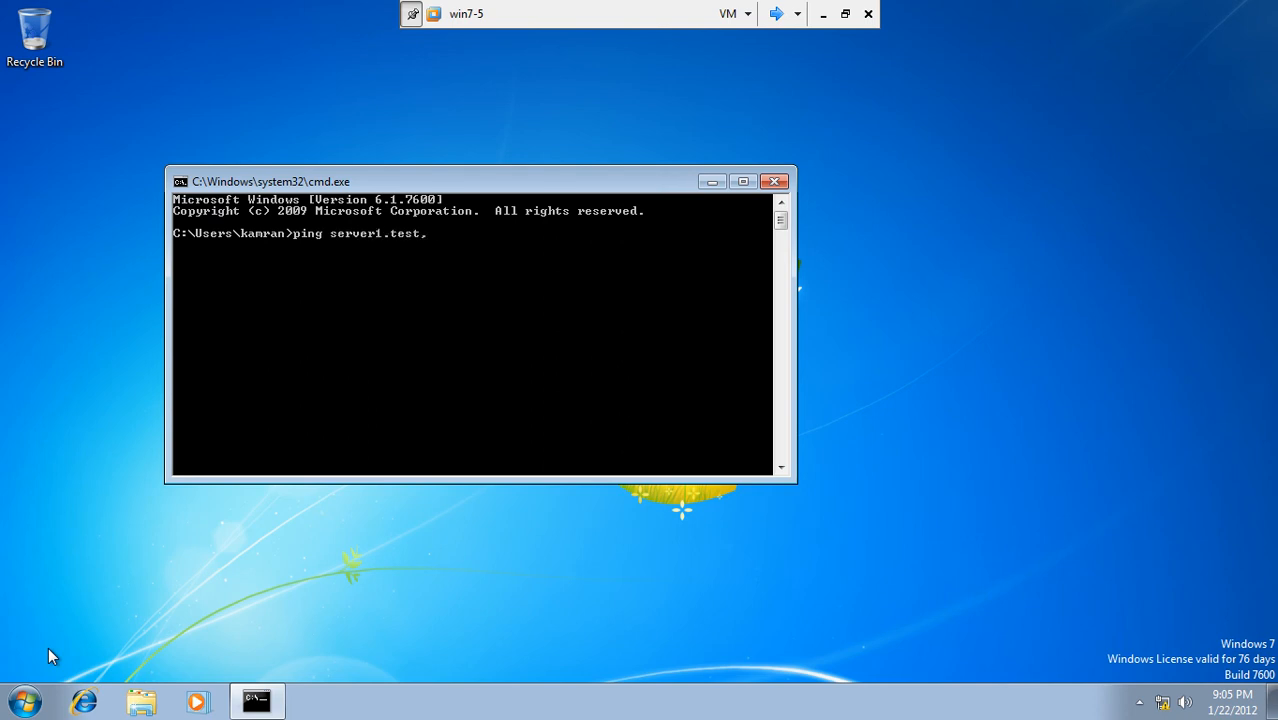
text(com)
key(Return)
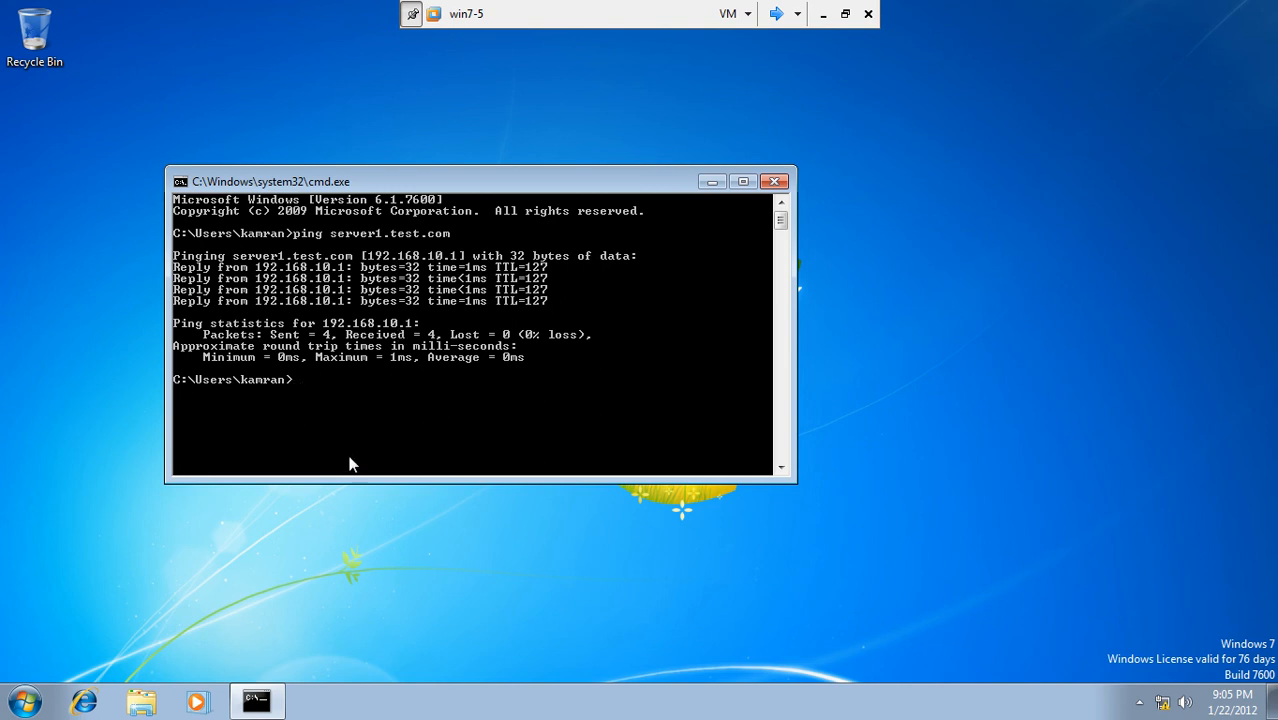
Step: Reopen Map Network Drive from Computer and enter \server1\salesdox as the folder
click(28, 705)
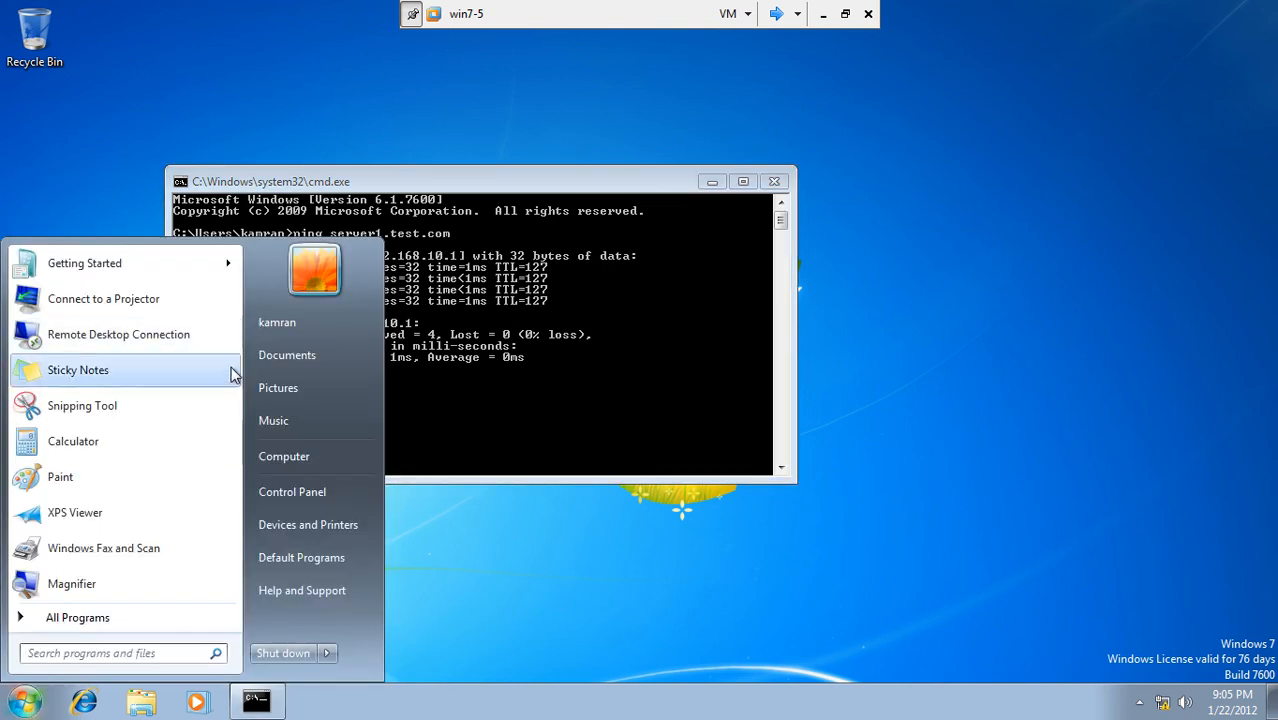
right_click(280, 466)
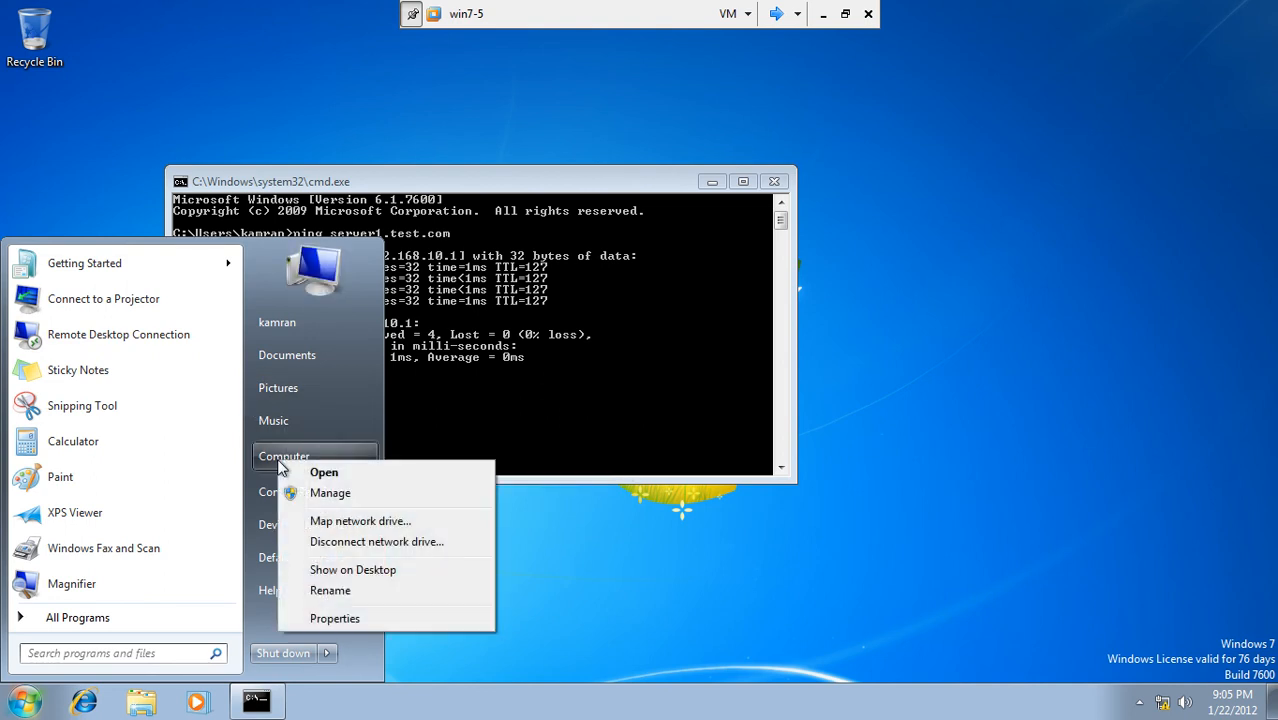
click(330, 524)
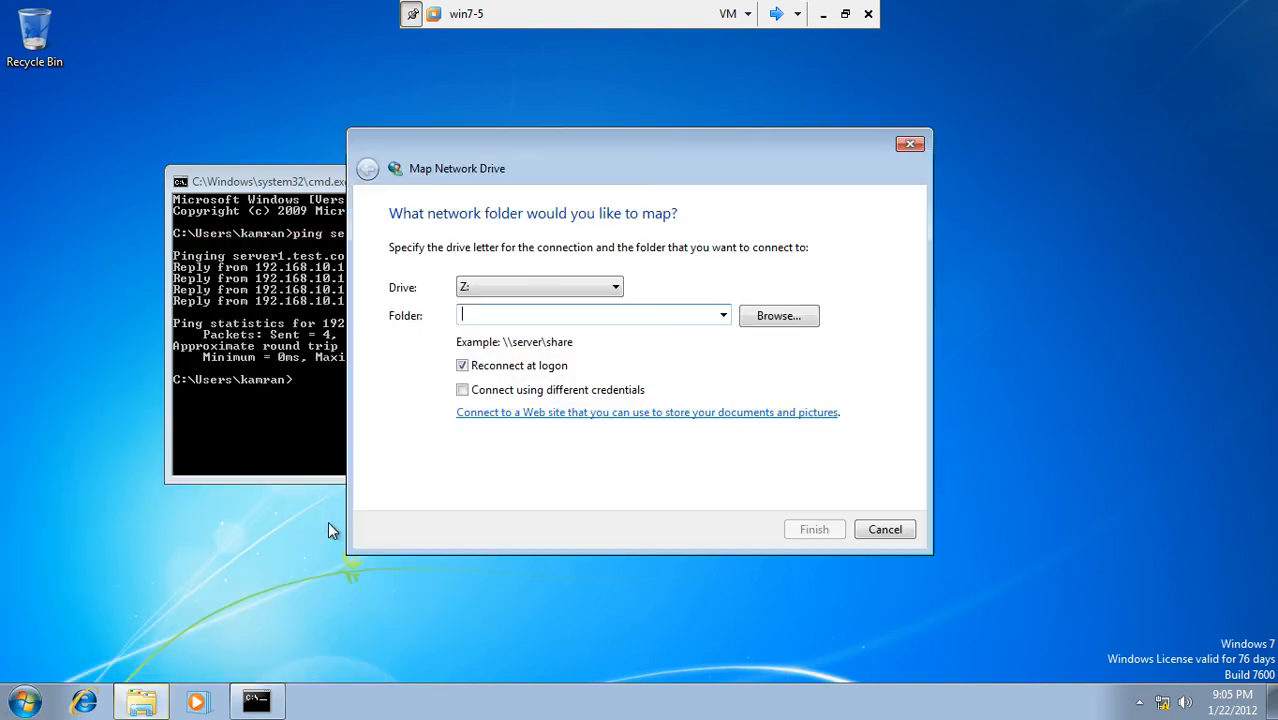
text(\)
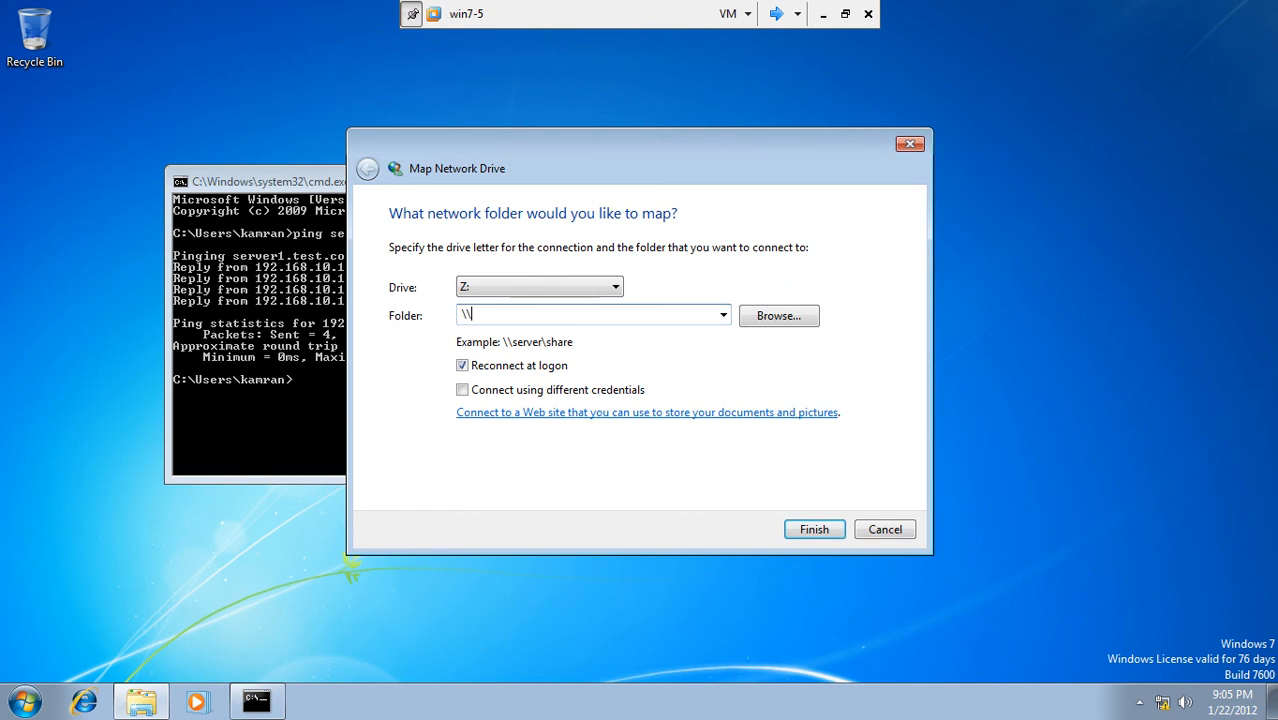
text(server1\salesdox)
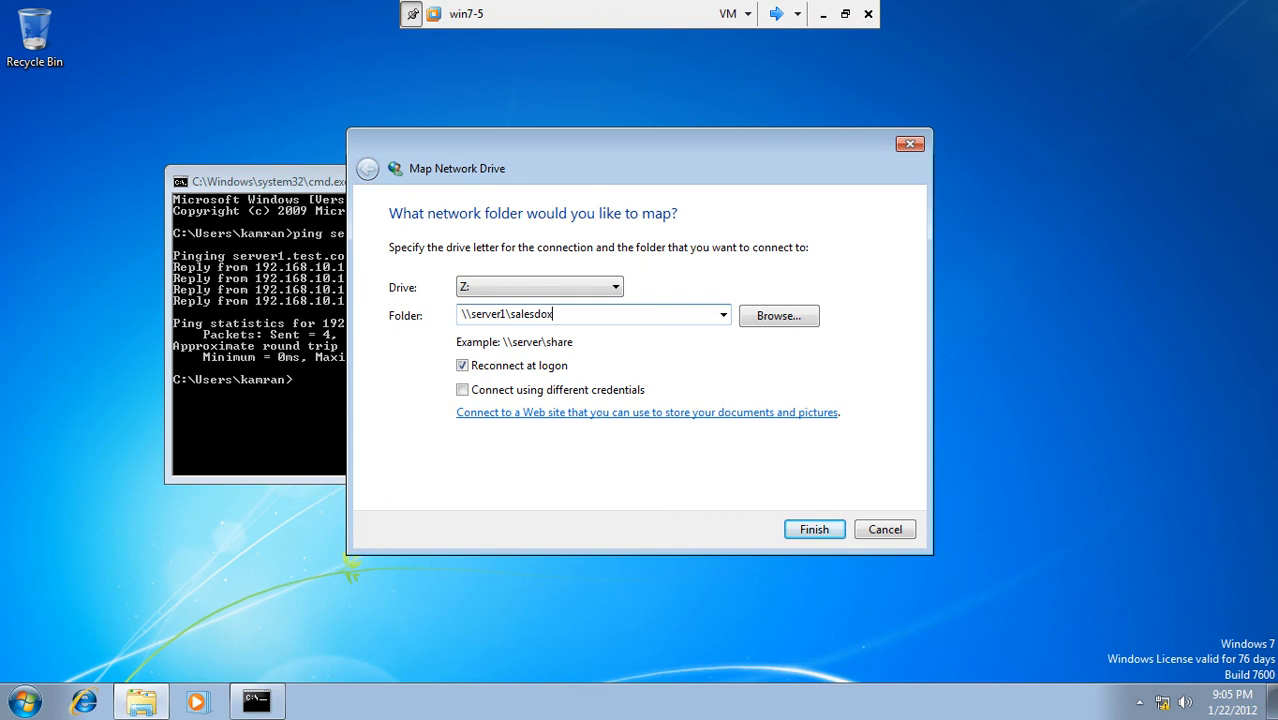
Step: Attempt to map Z: to \\server1\salesdox, which fails with a 'Windows cannot access' error
click(814, 530)
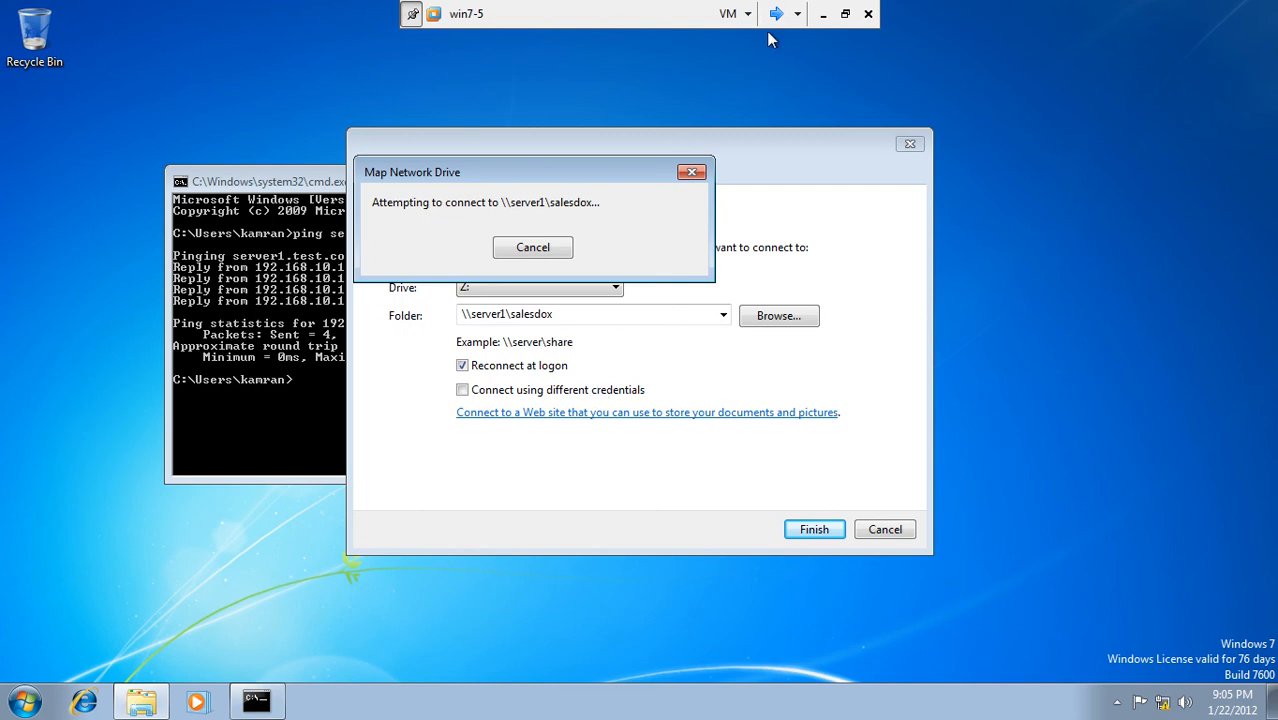
drag(628, 173, 703, 114)
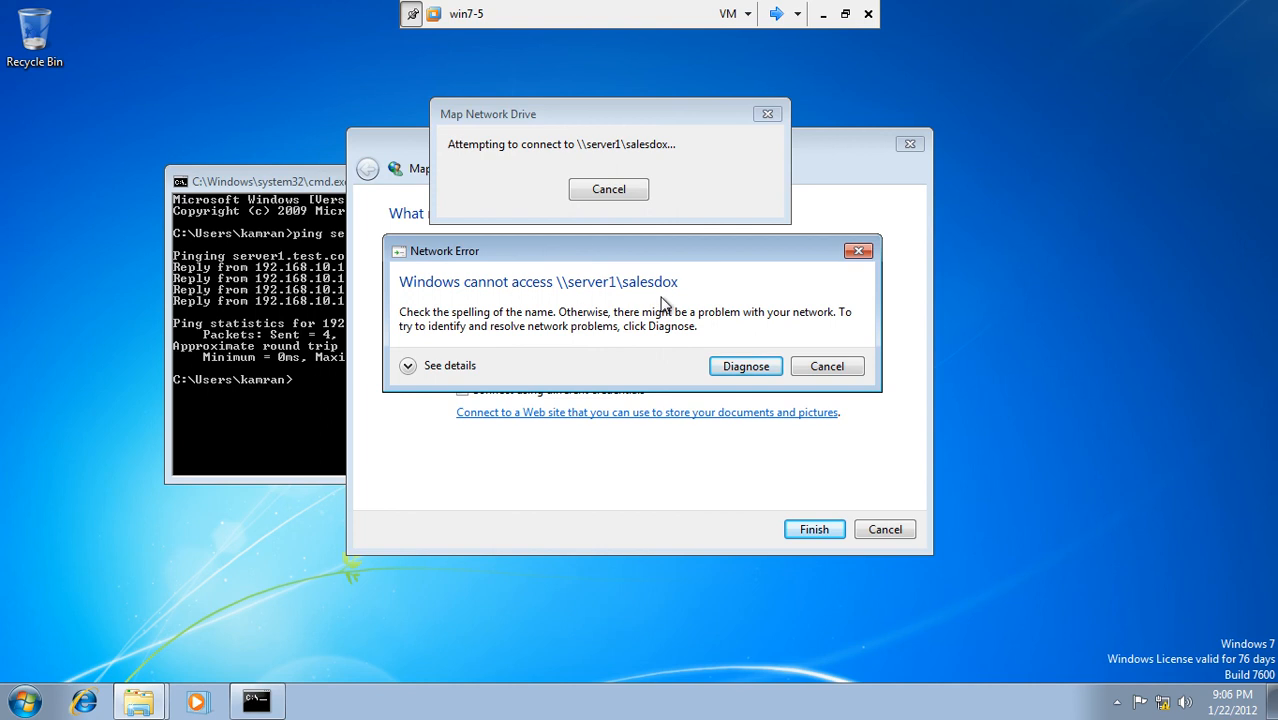
Step: Run Network Diagnostics on the salesdox access failure, then switch to the Server1 VM
click(746, 367)
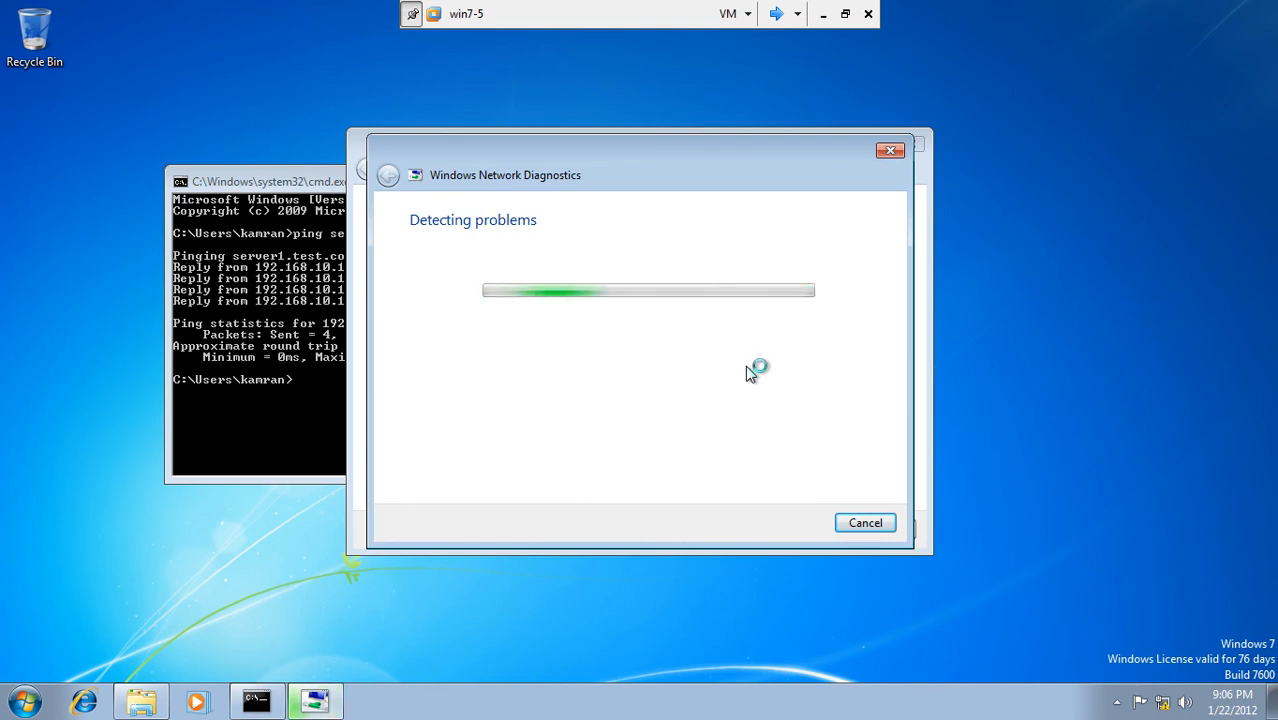
click(775, 13)
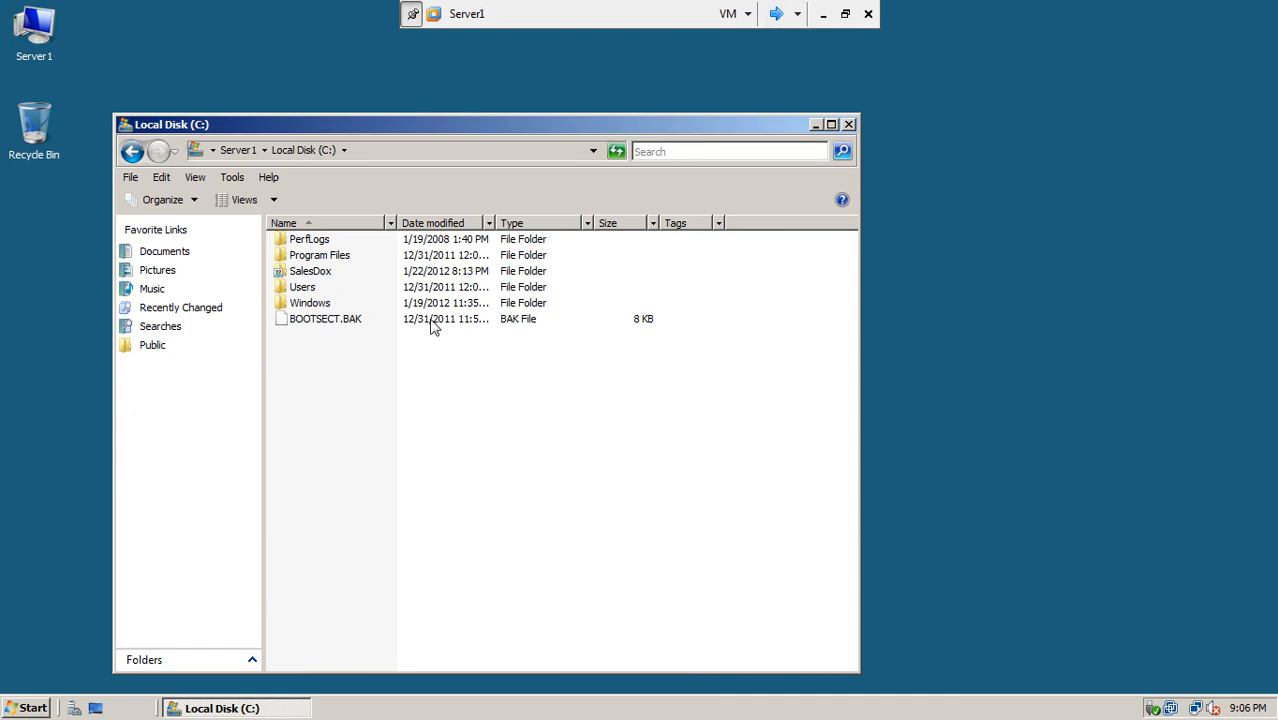
right_click(308, 274)
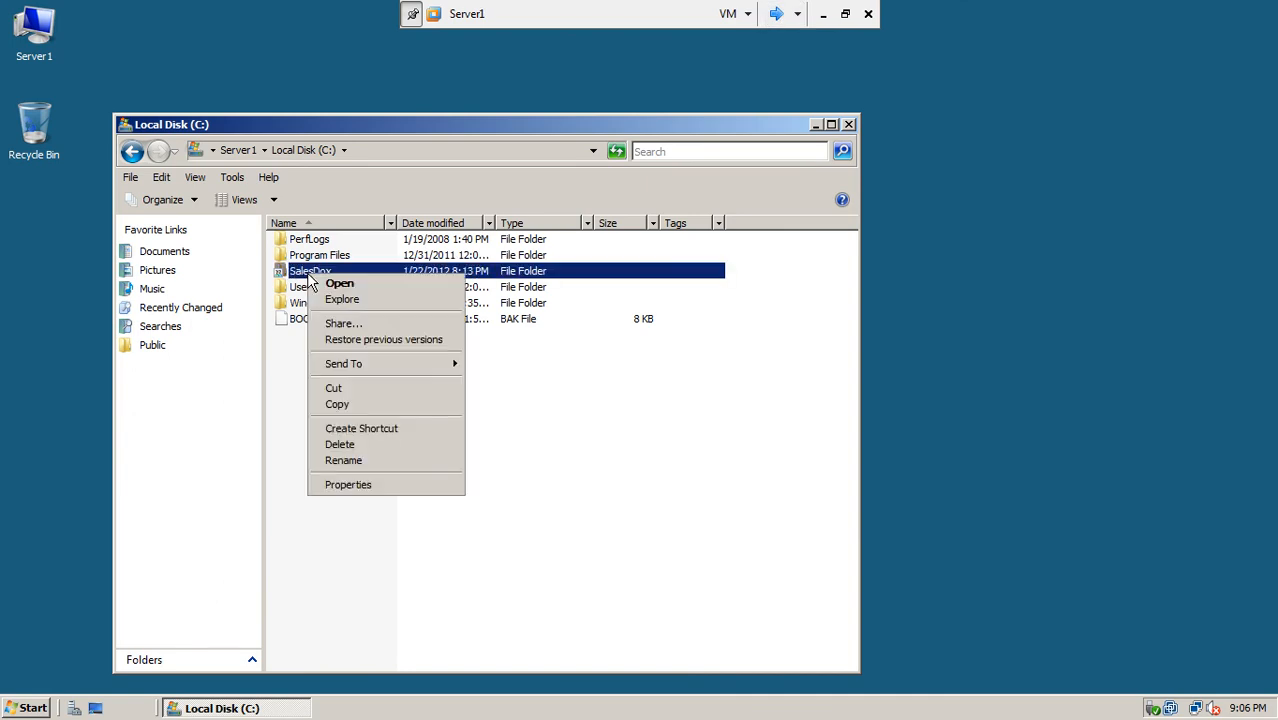
click(335, 326)
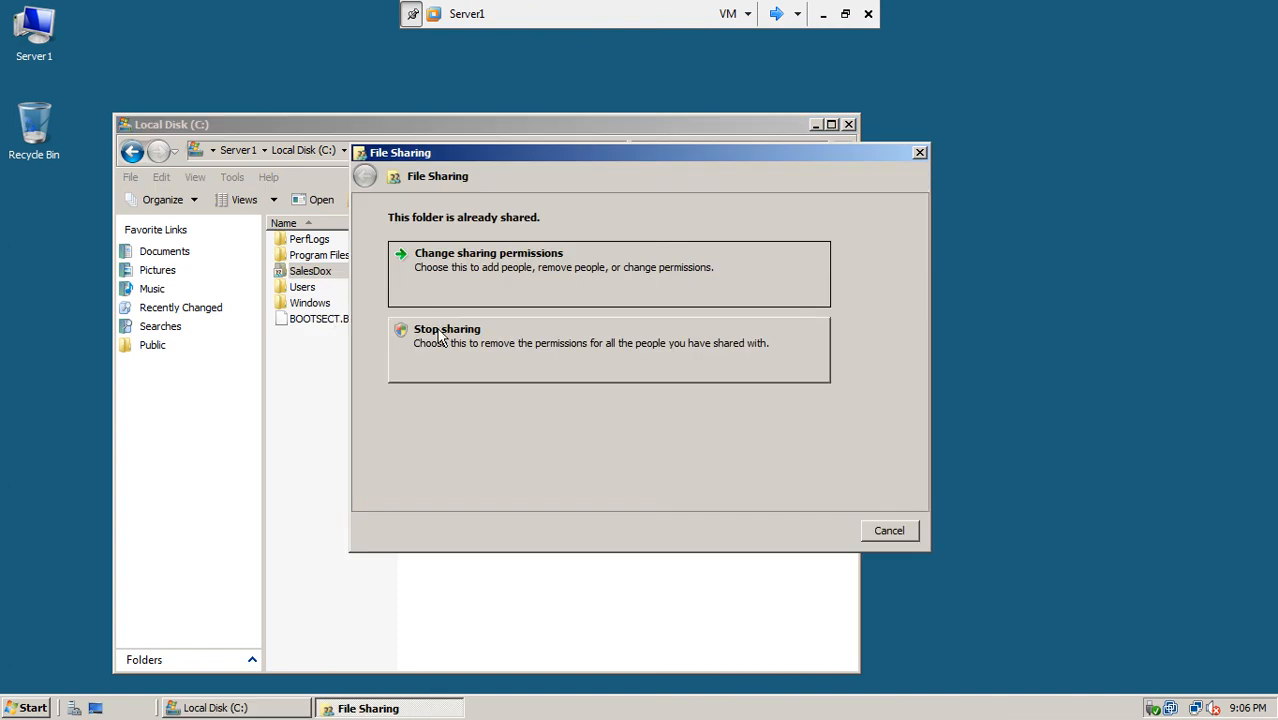
click(501, 274)
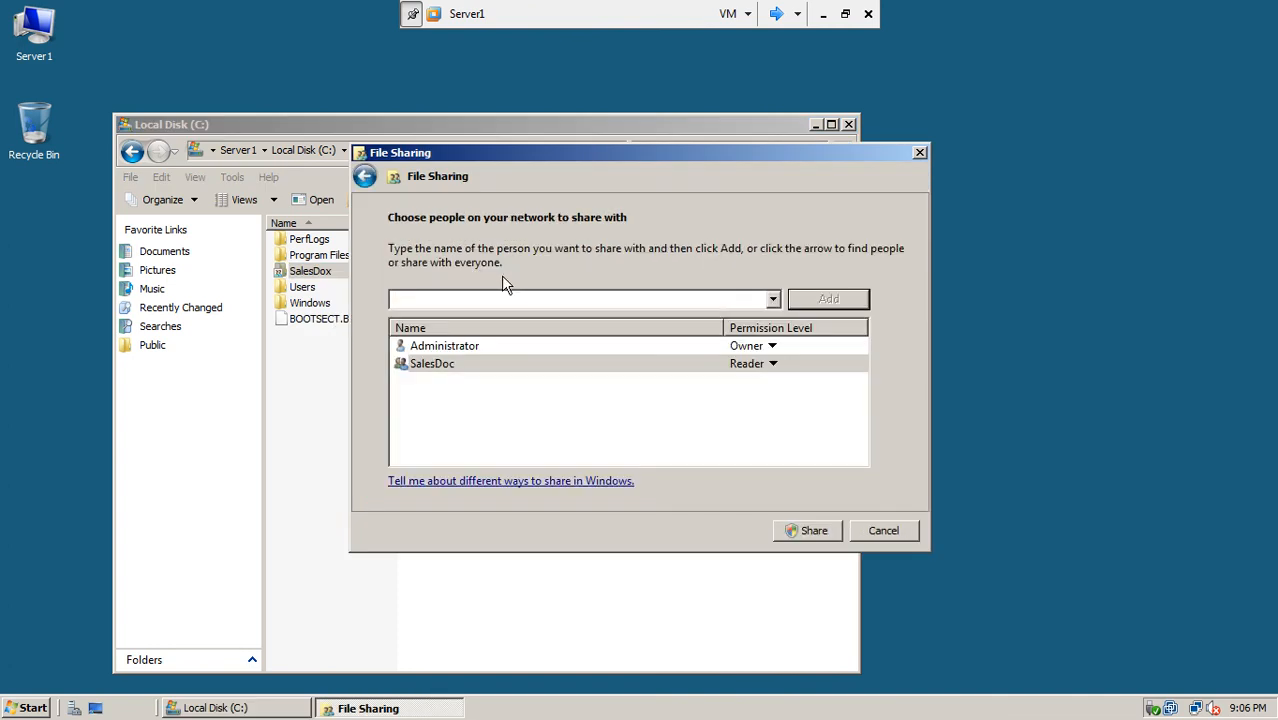
click(444, 366)
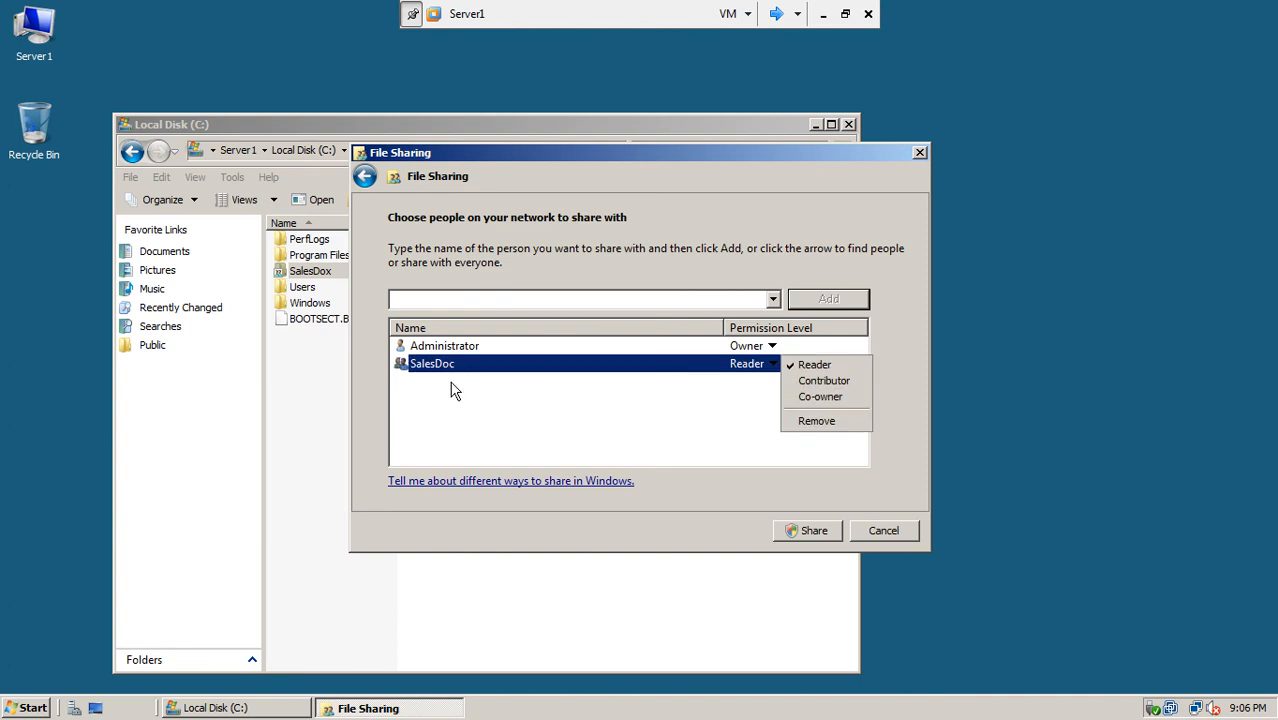
click(877, 526)
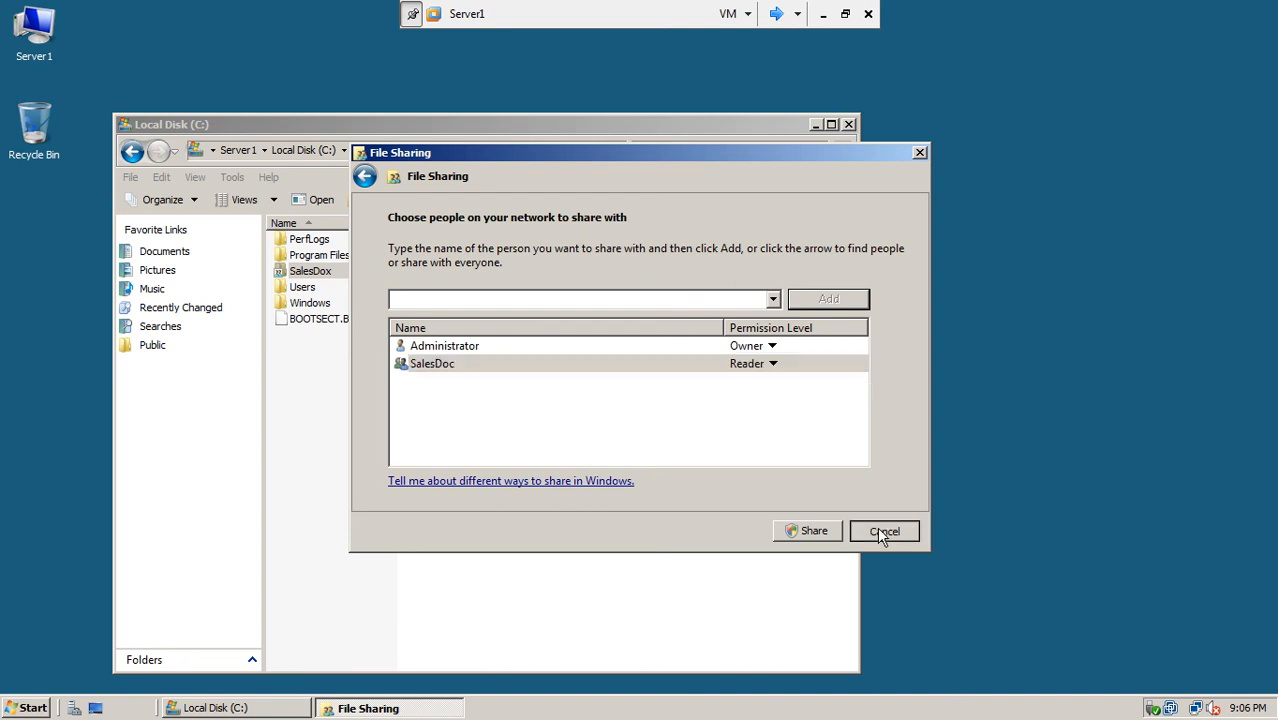
click(877, 526)
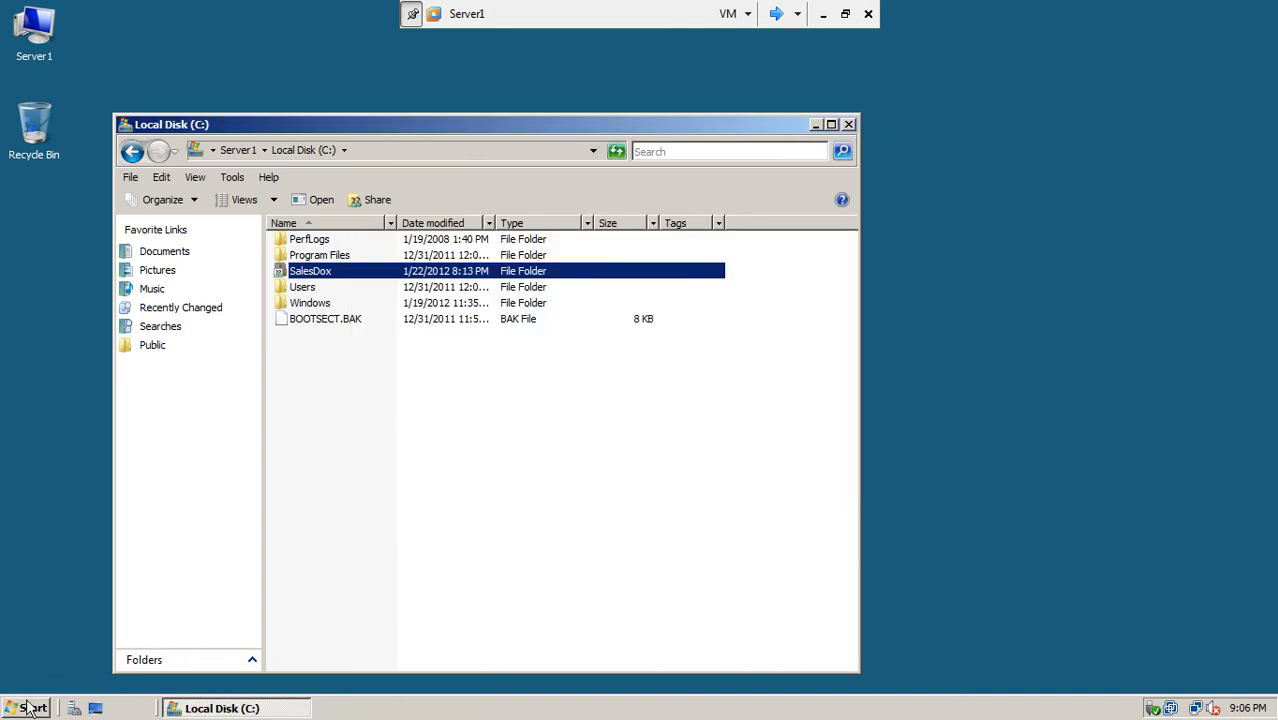
click(36, 705)
Step: Review SalesDoc's members (allsales, isbSalesusers) in Active Directory Users and Computers, then return to win7-5
mouse_move(304, 484)
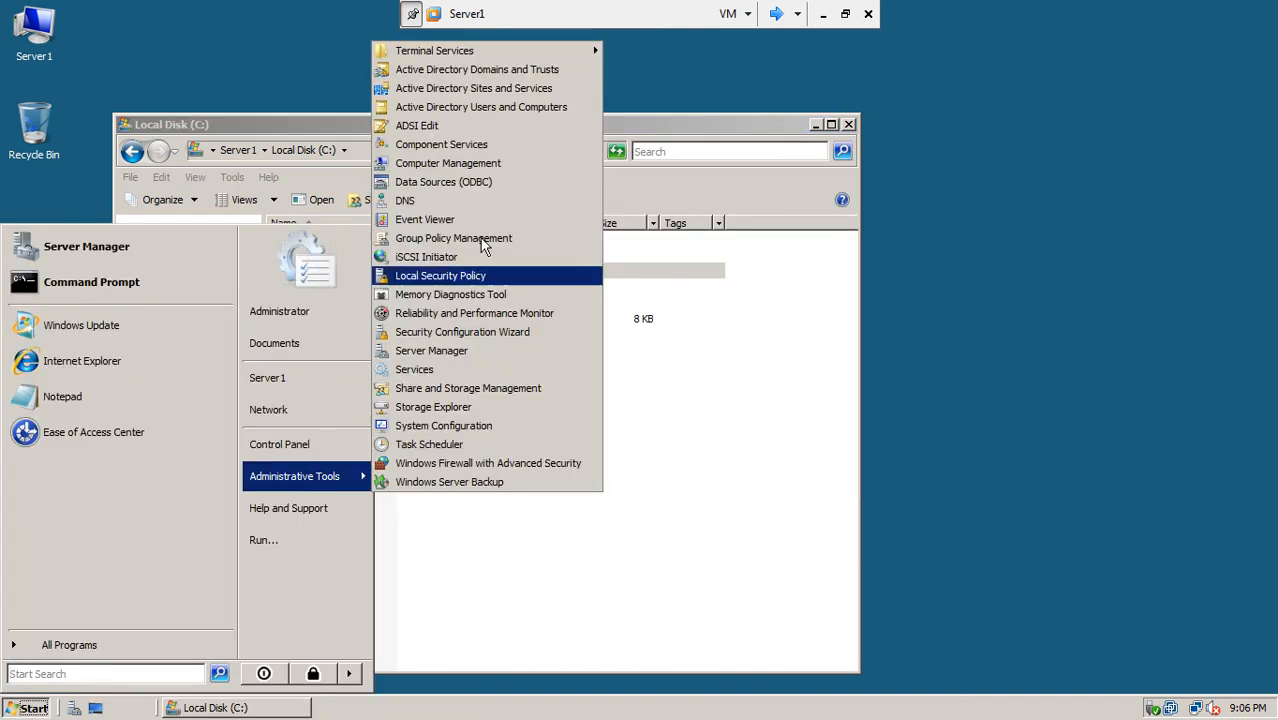
click(493, 108)
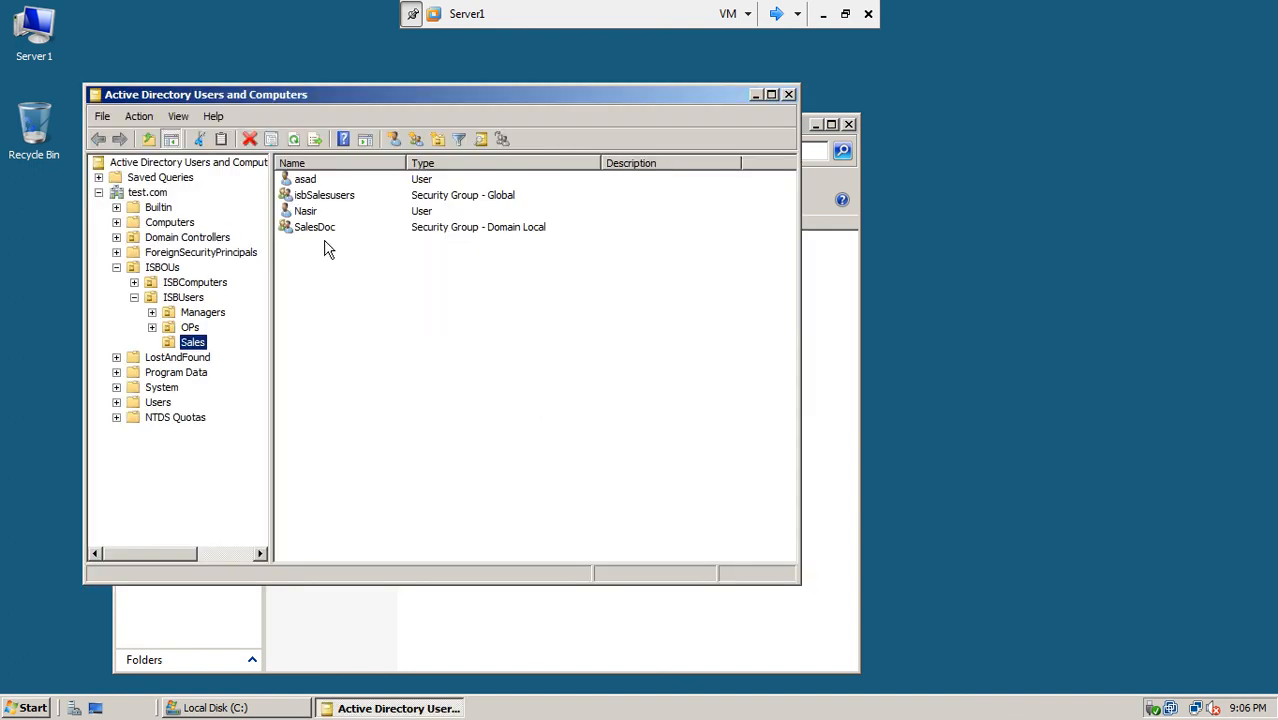
double_click(319, 229)
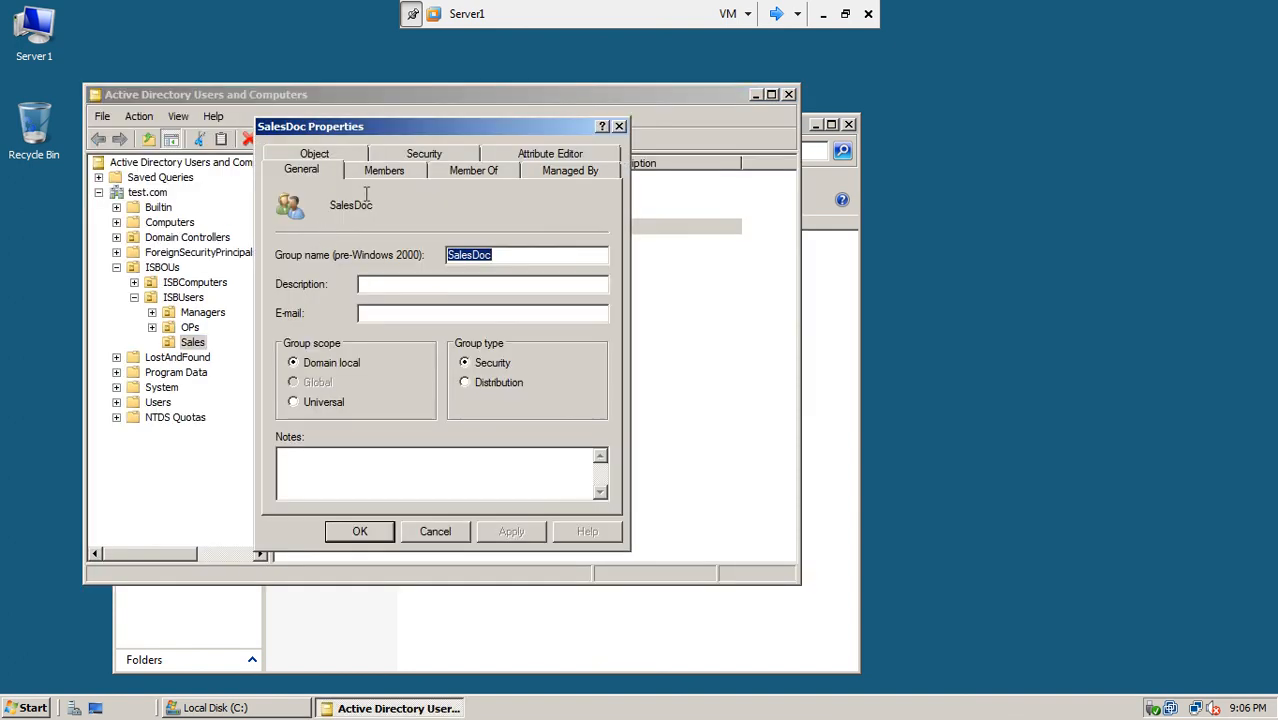
click(391, 175)
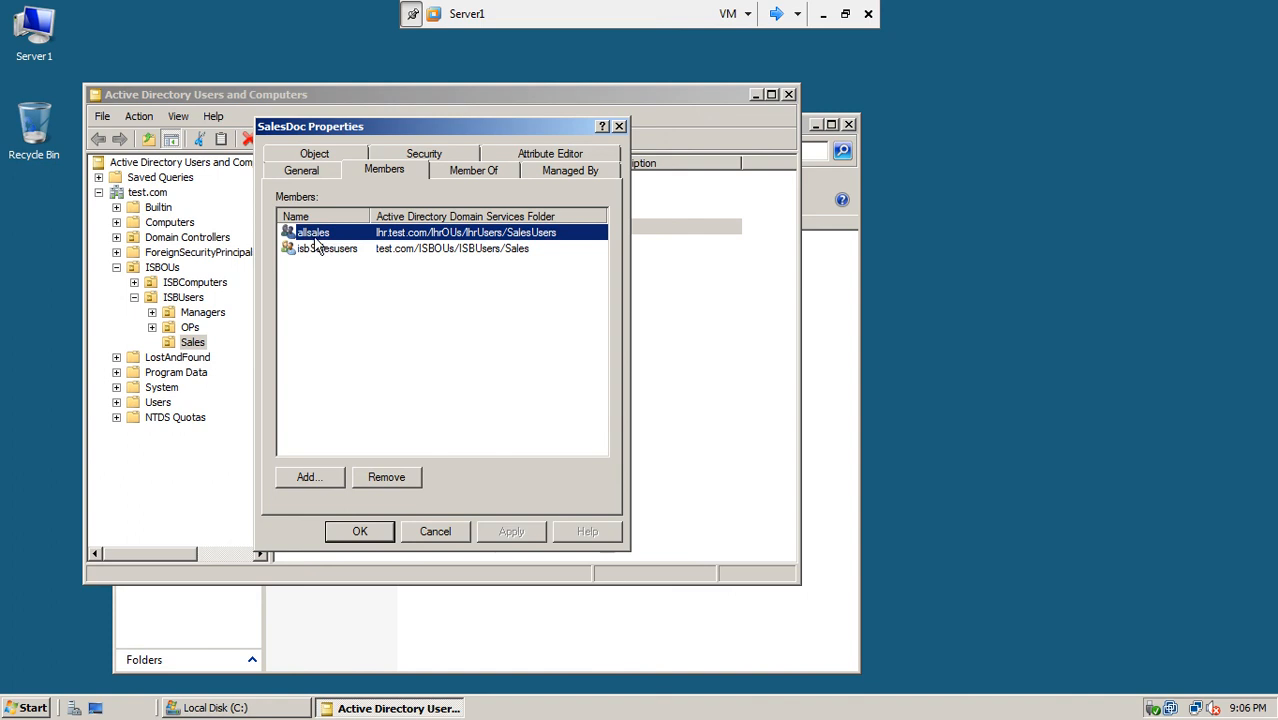
click(780, 14)
click(780, 14)
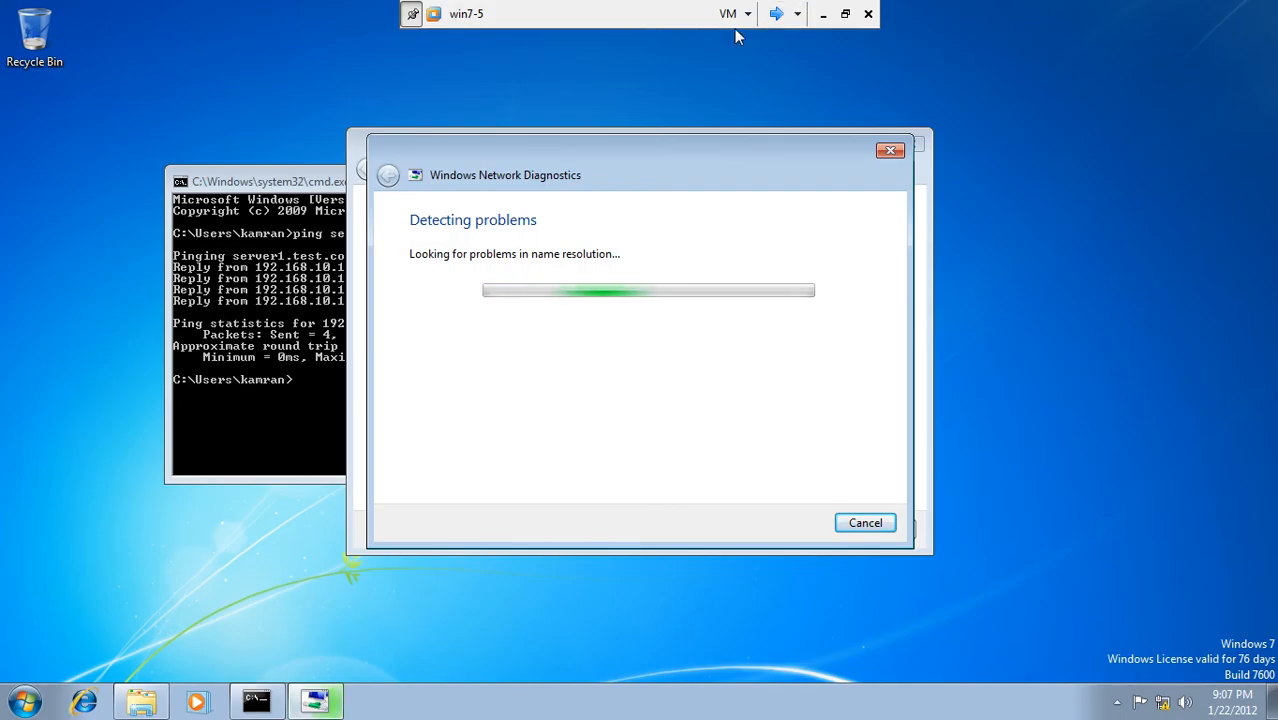
Step: On Server3, open Active Directory Users and Computers and check the allsales group's members
click(778, 14)
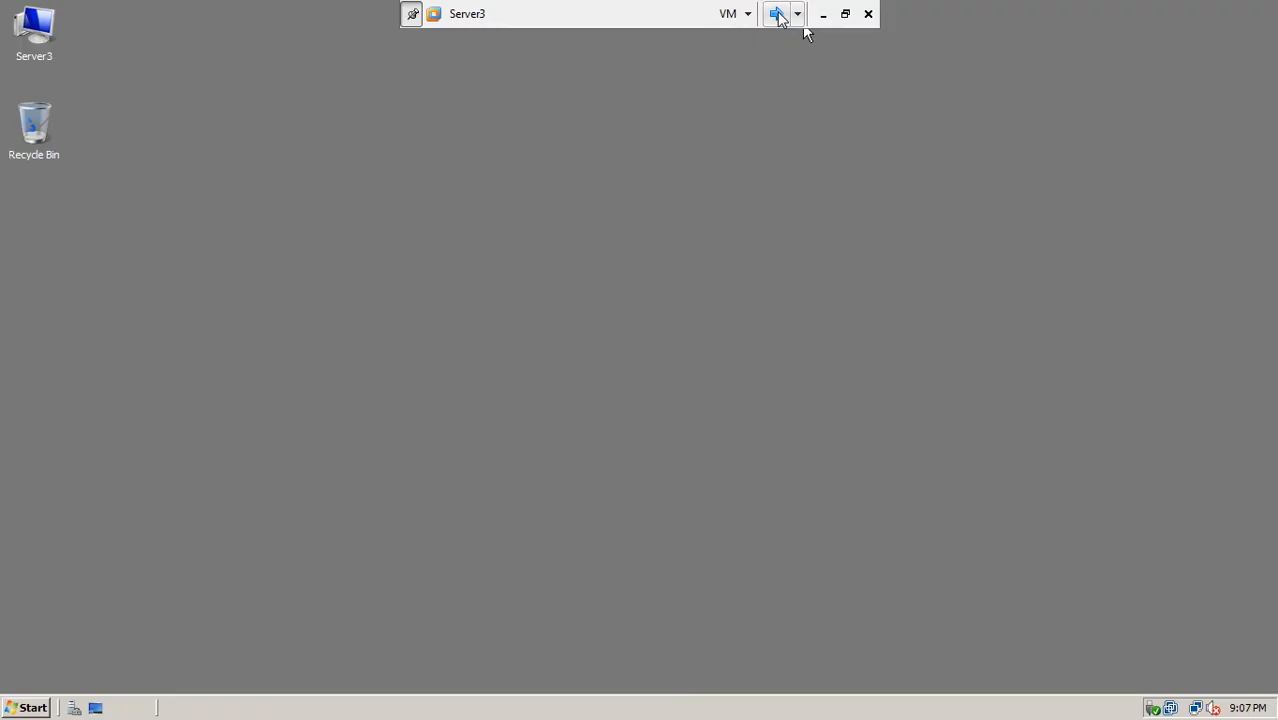
click(28, 708)
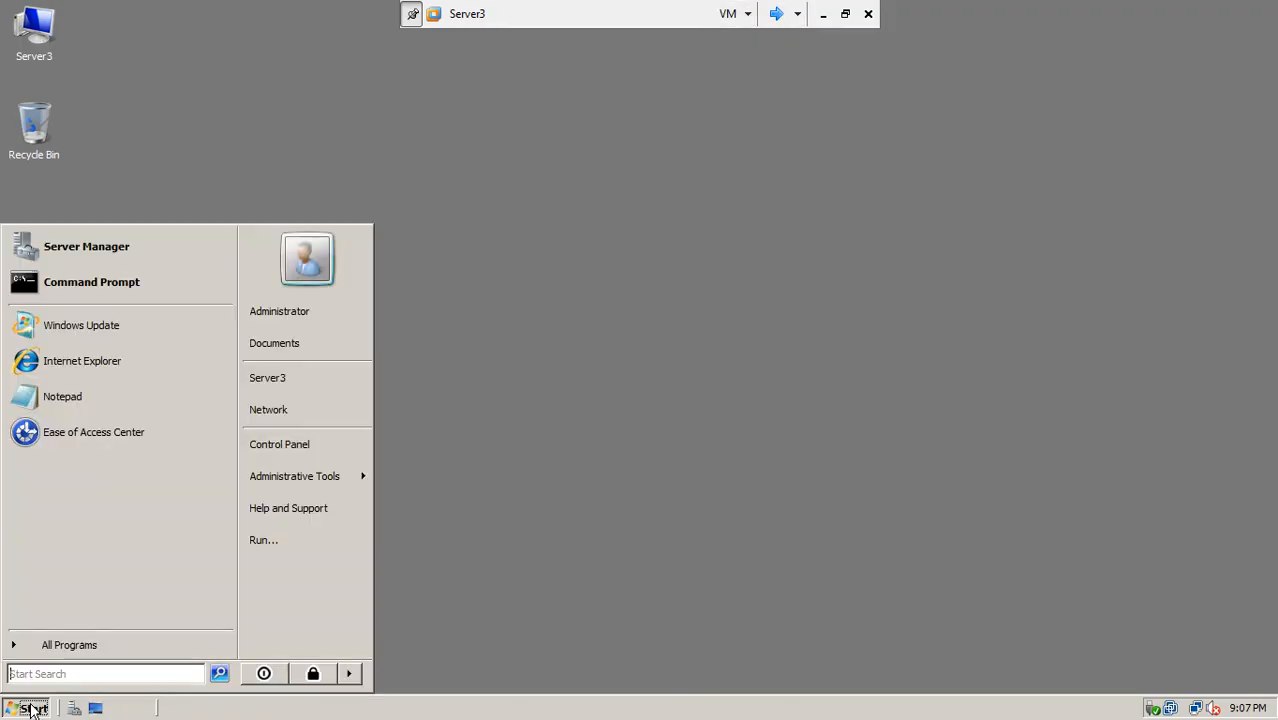
mouse_move(337, 477)
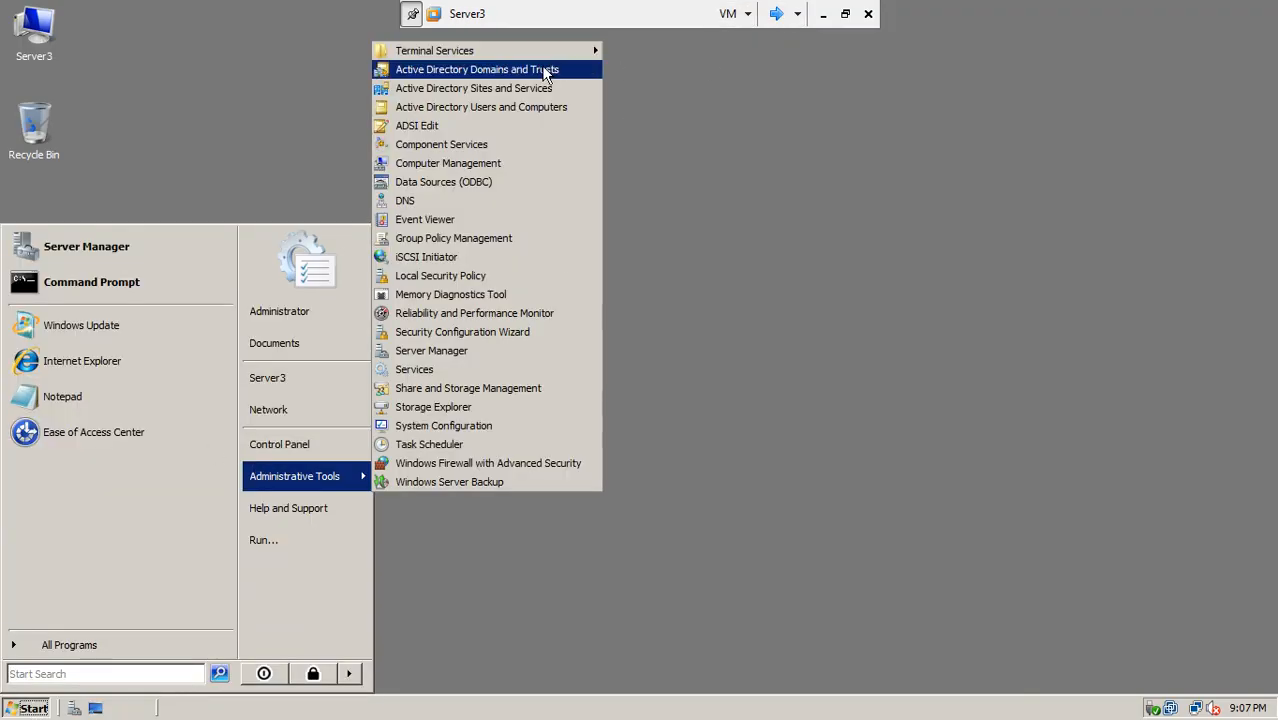
click(522, 117)
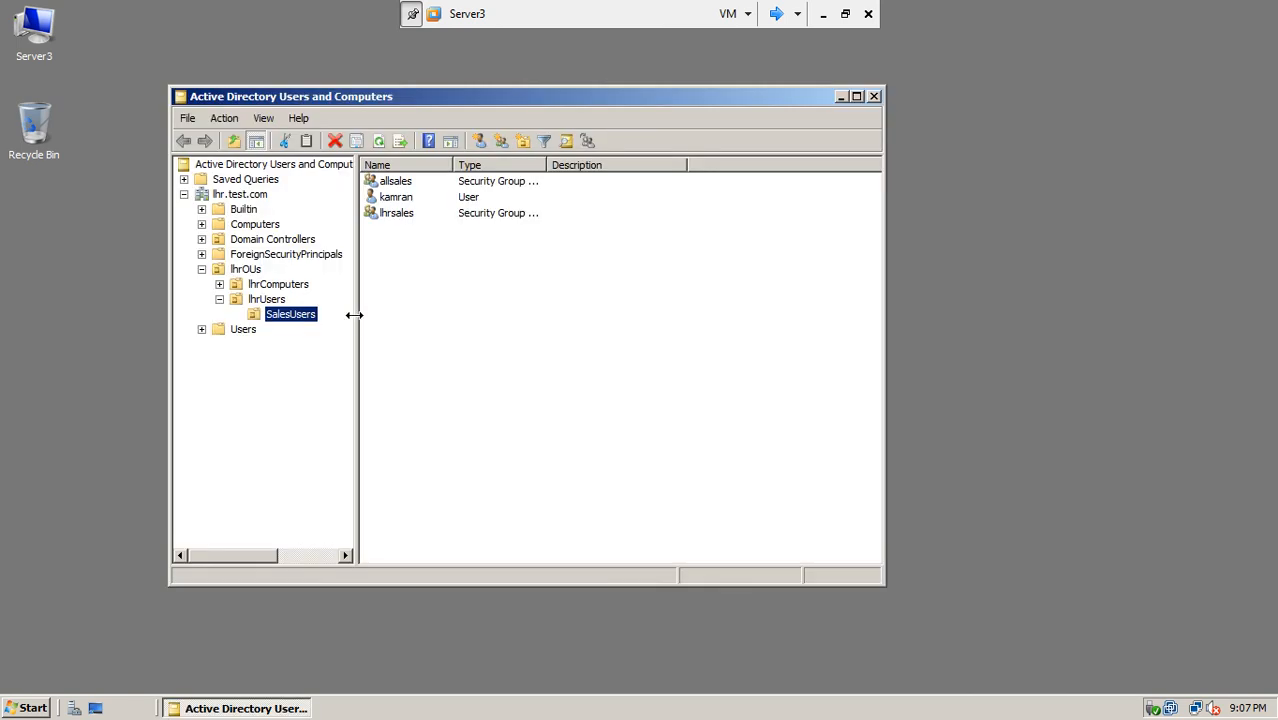
double_click(404, 181)
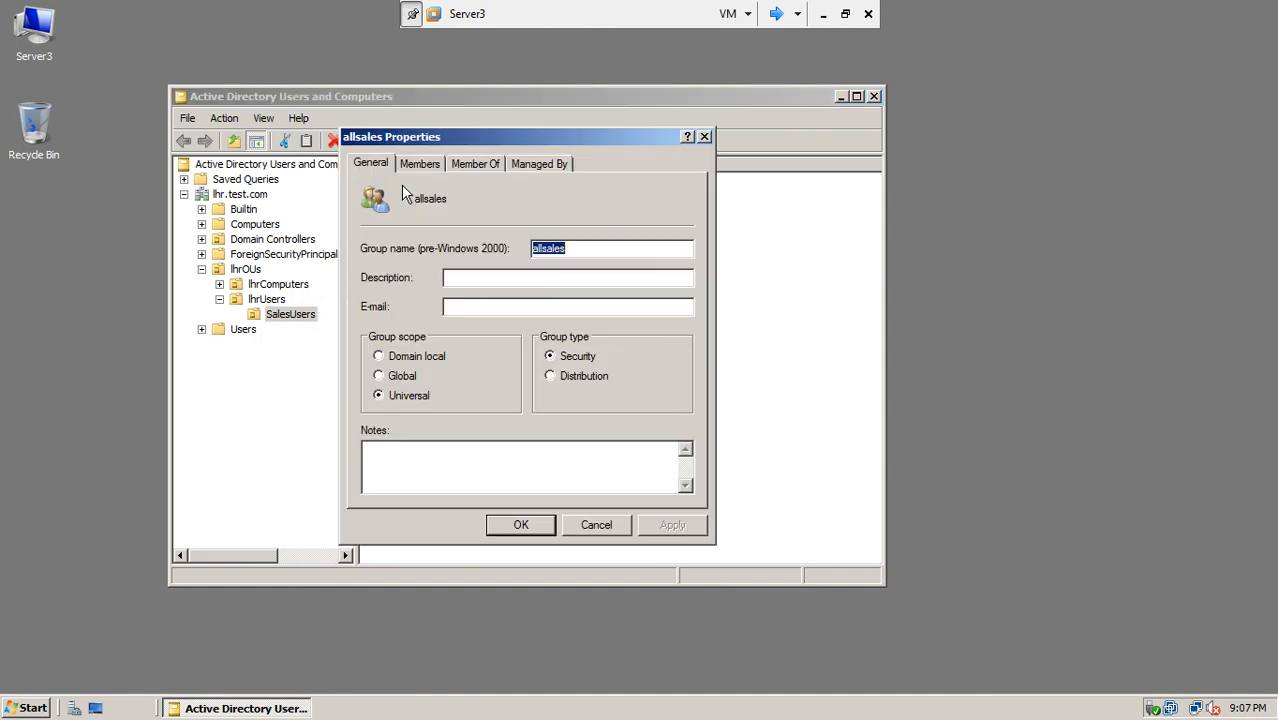
click(420, 164)
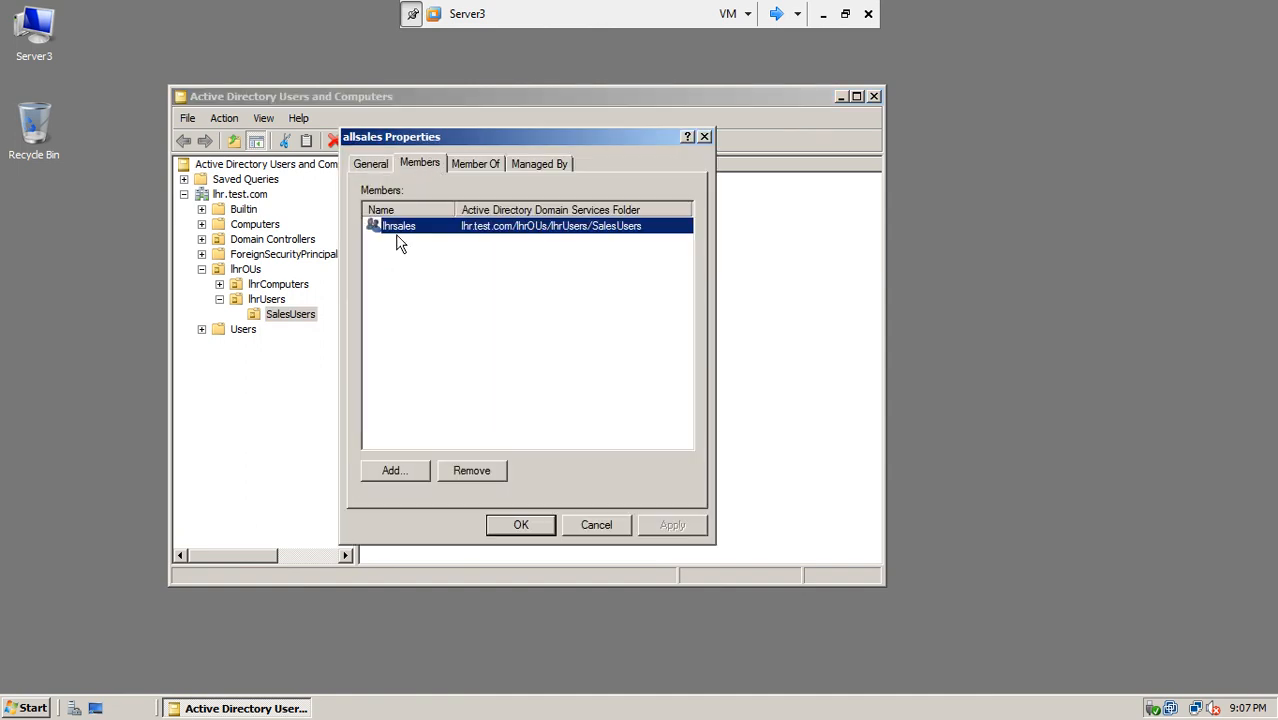
drag(485, 140, 713, 100)
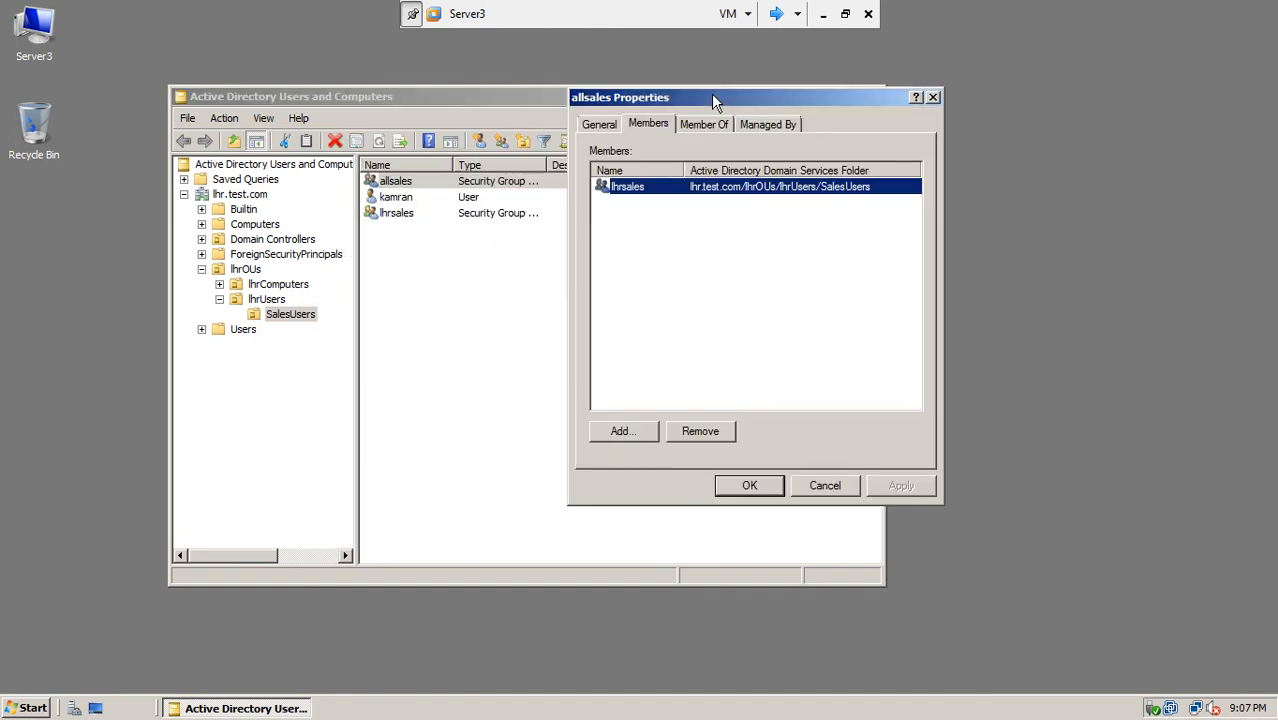
click(740, 488)
Step: Check lhrsales members, then widen the Type column showing allsales Universal and lhrsales Global
double_click(405, 213)
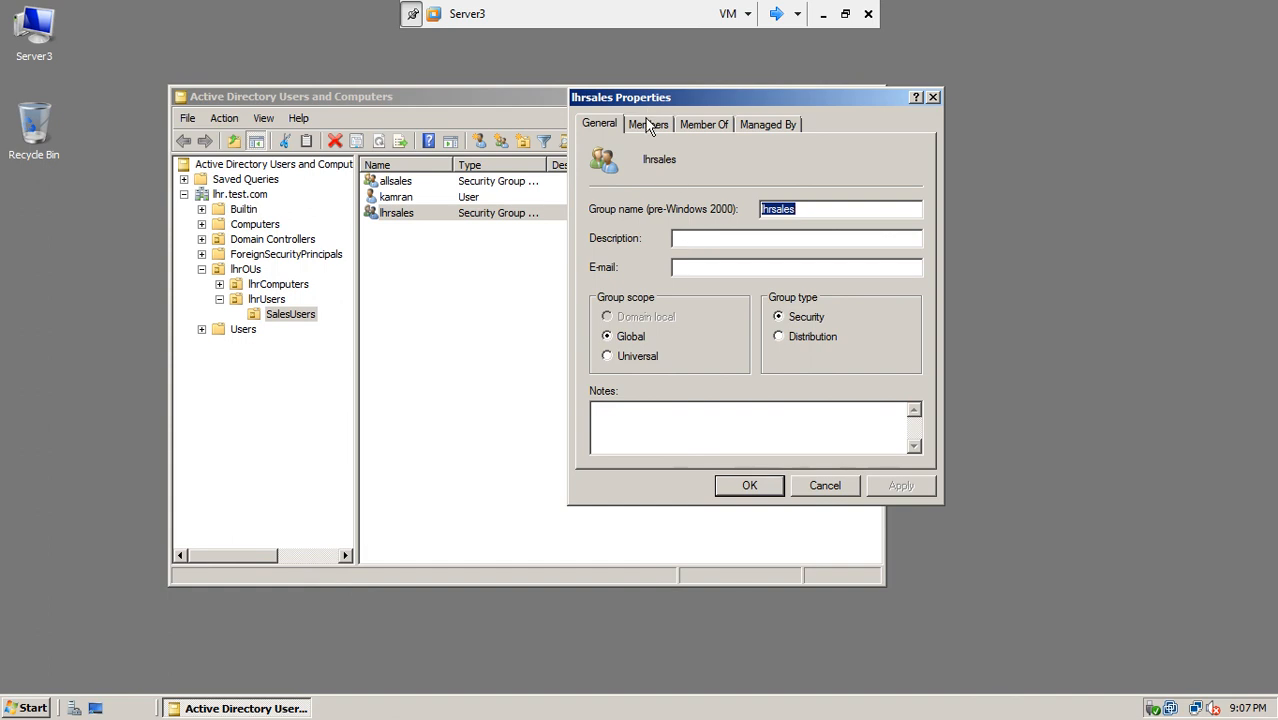
click(652, 124)
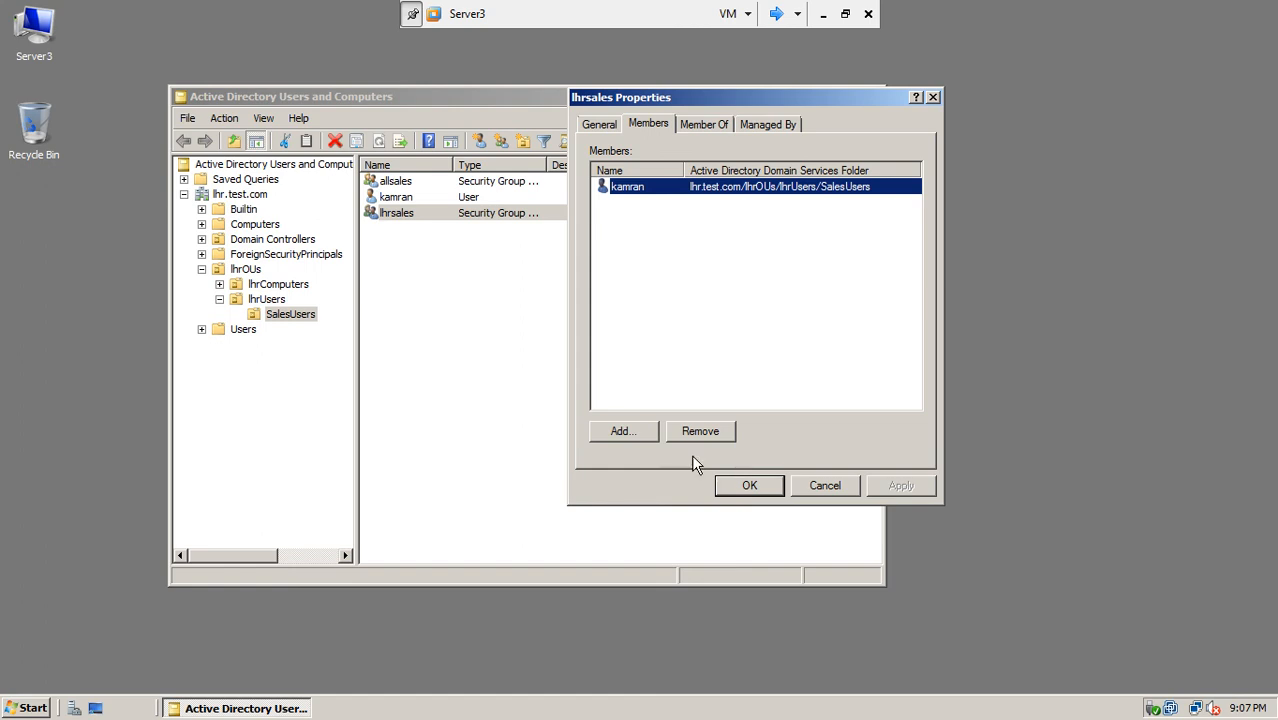
click(727, 485)
drag(548, 165, 588, 168)
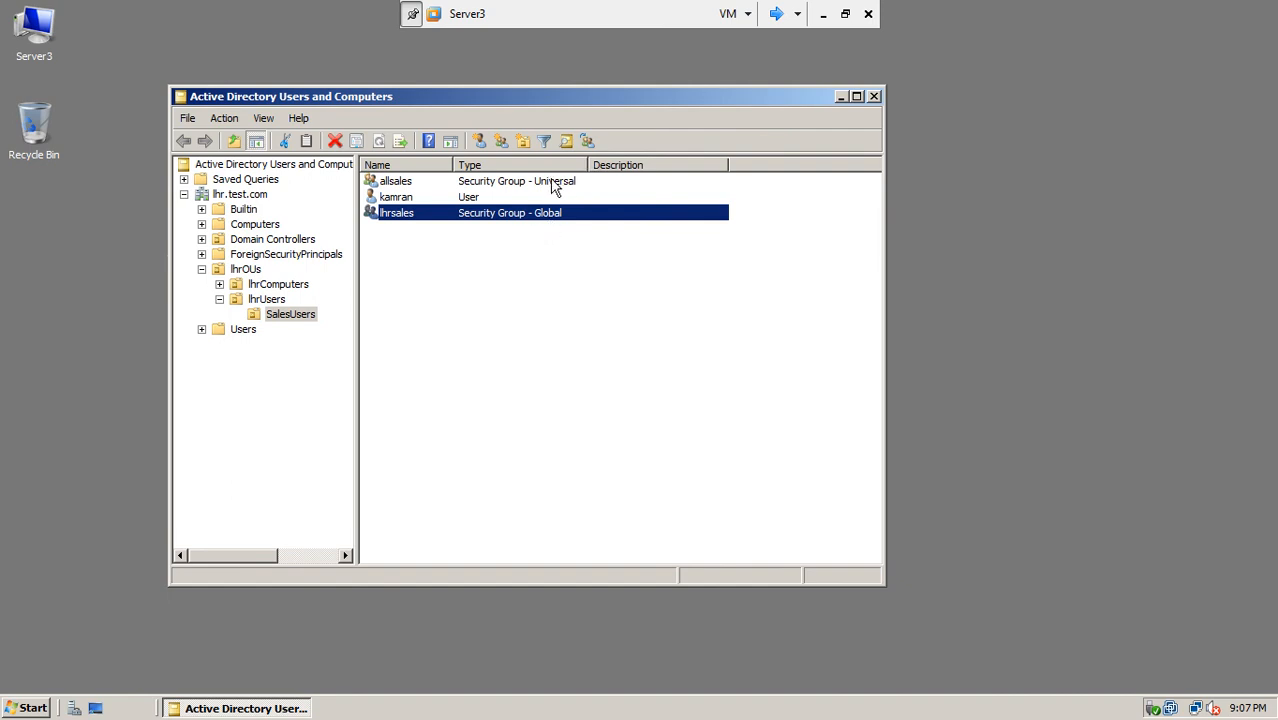
Step: On Server1, close the Domain Local SalesDoc group's properties and cycle via Router2008 back to win7-5
click(776, 14)
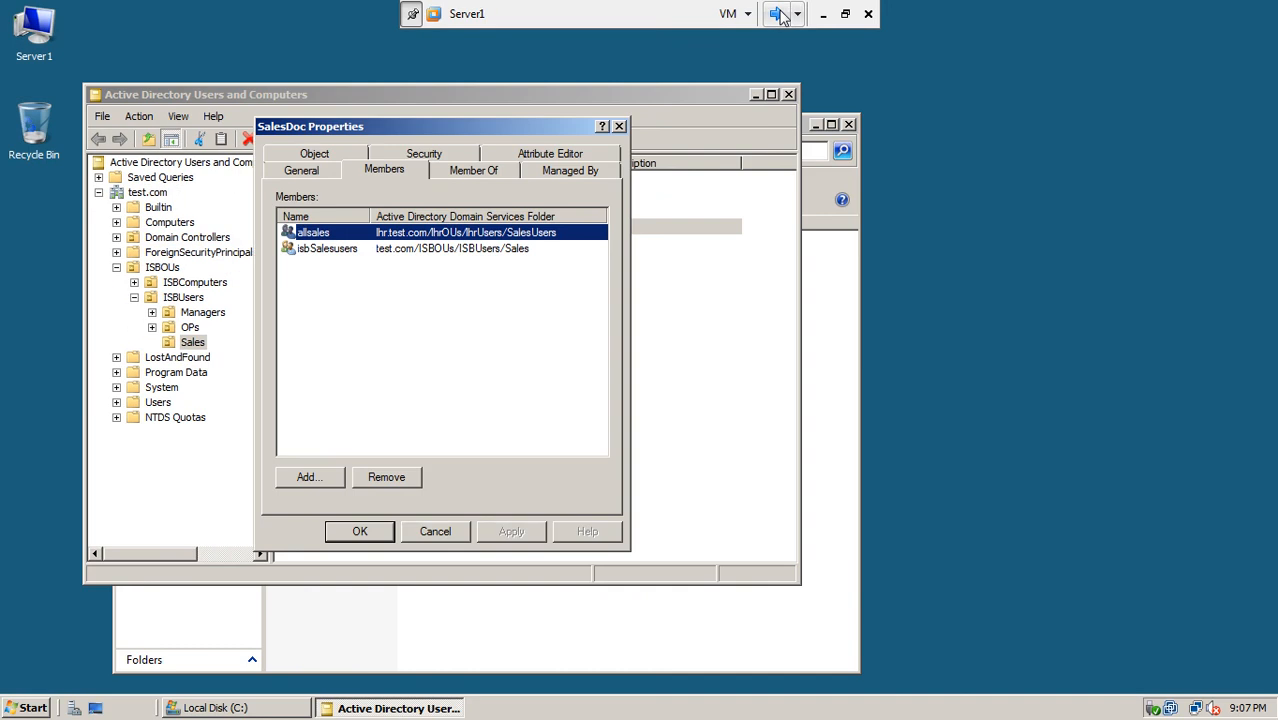
click(618, 127)
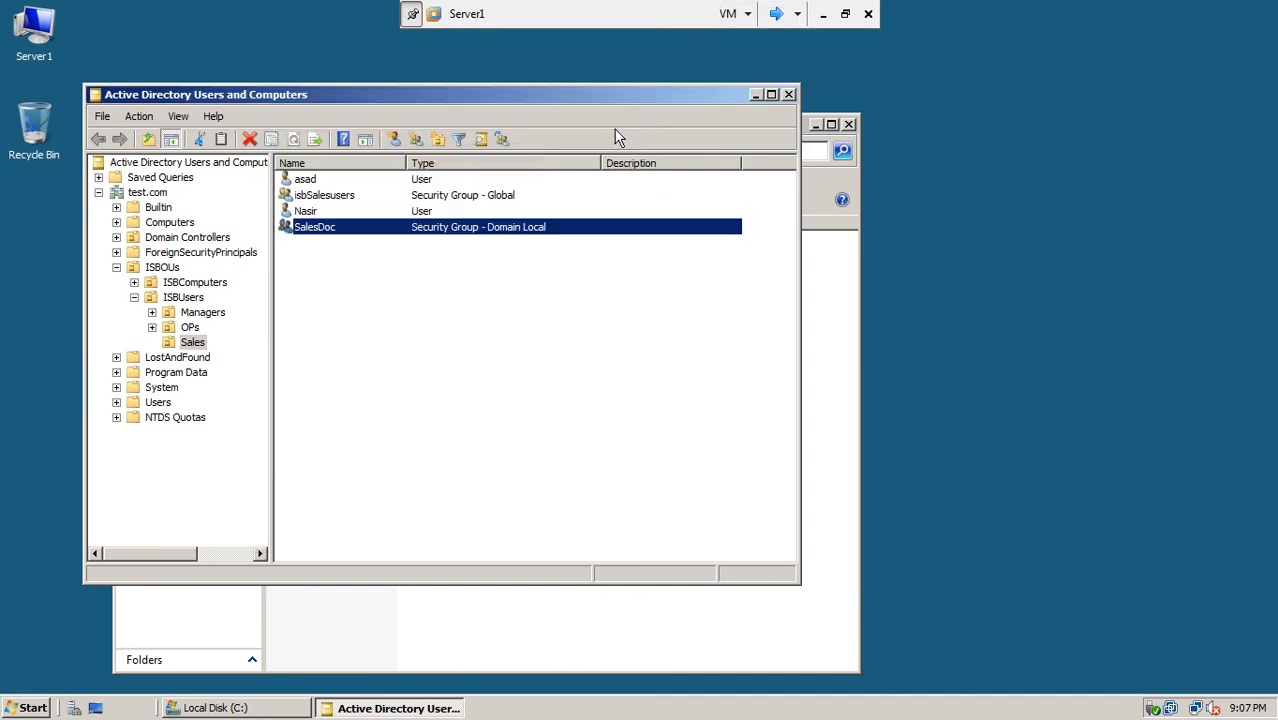
click(476, 272)
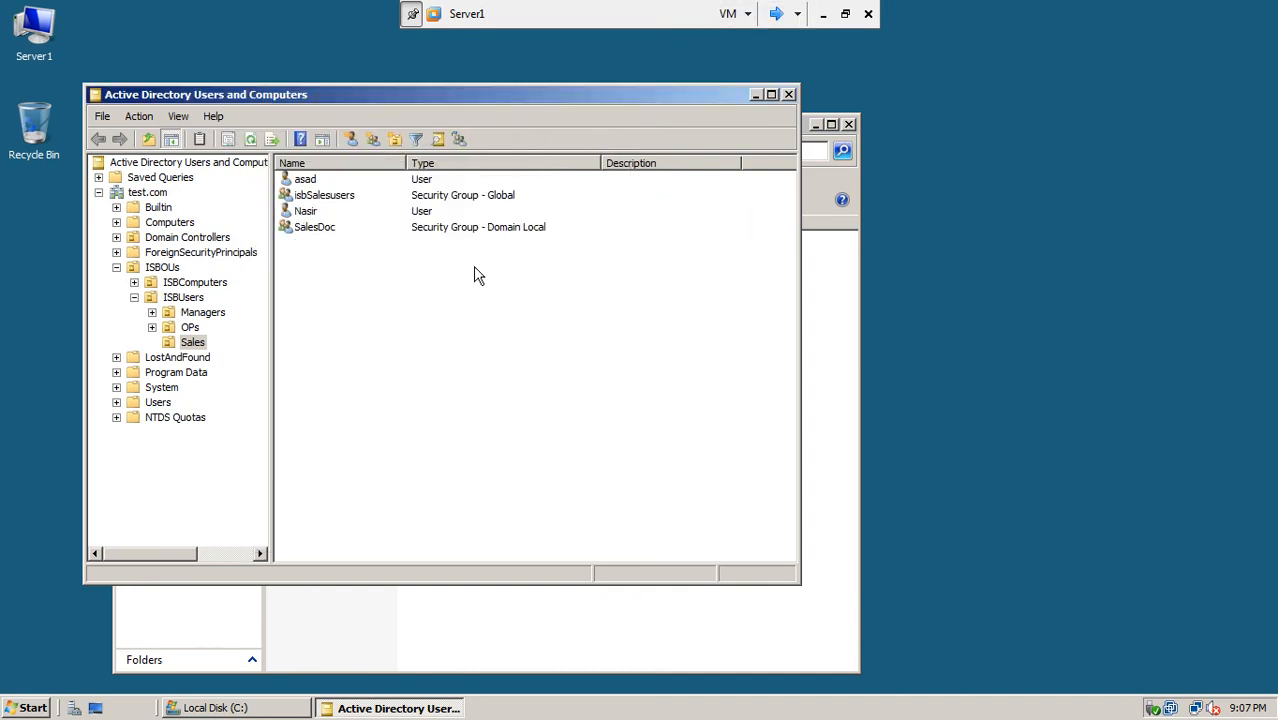
click(507, 235)
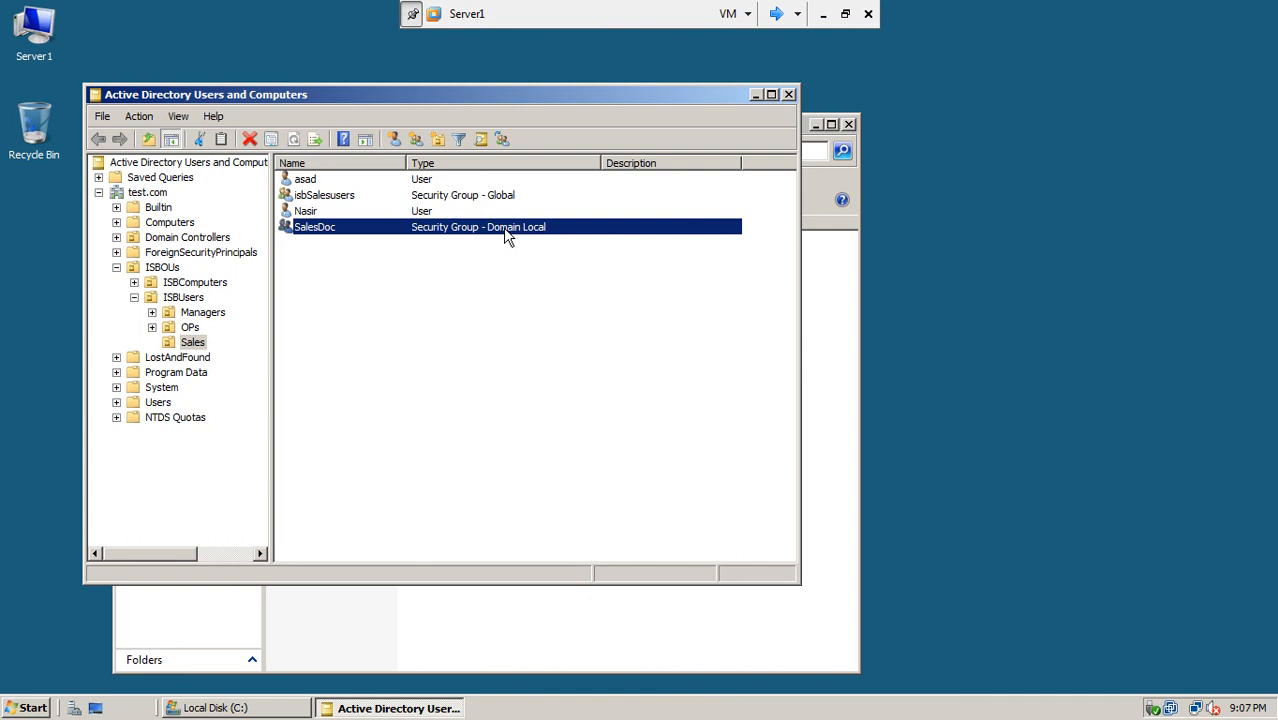
click(776, 14)
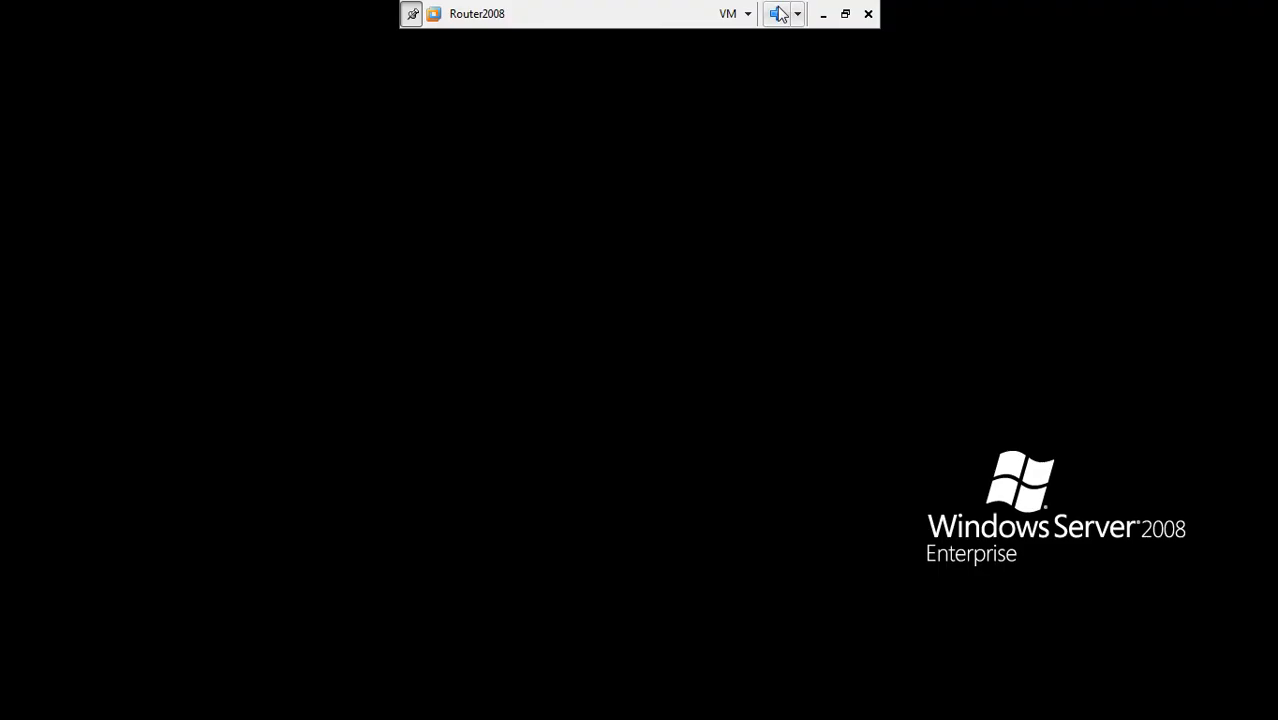
click(774, 22)
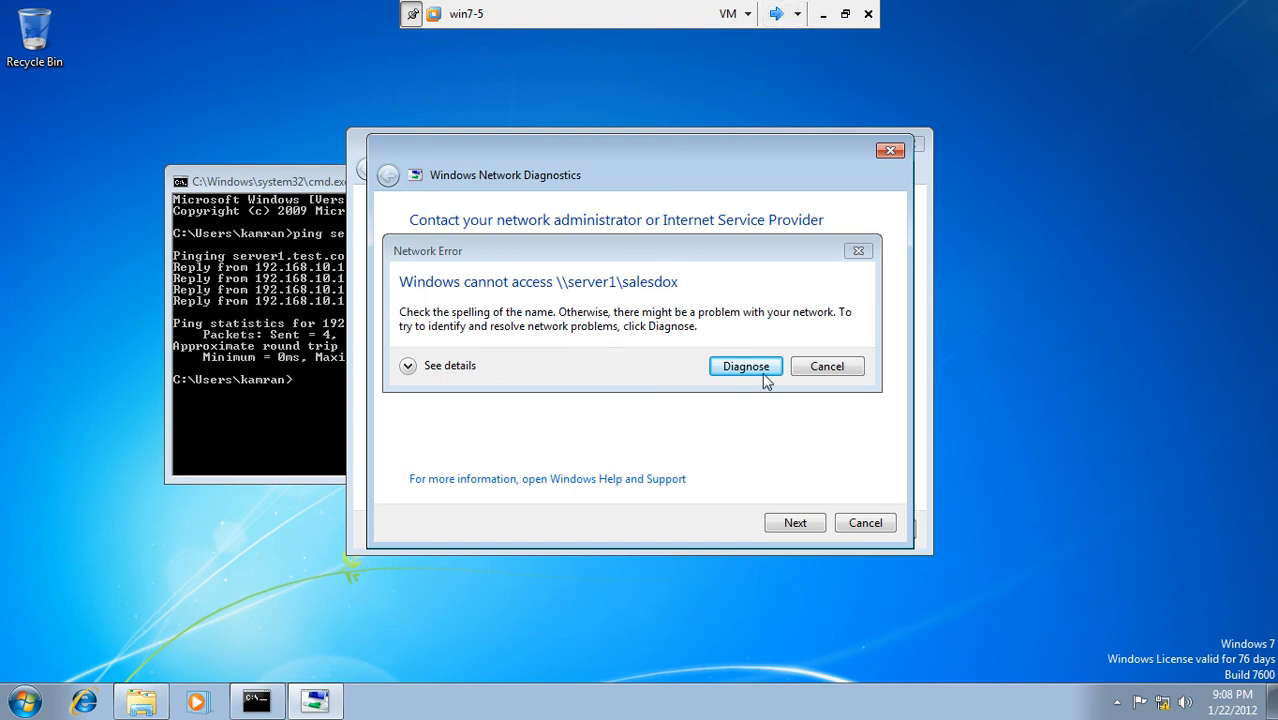
Step: Dismiss the network error, Network Diagnostics, Map Network Drive and Command Prompt windows
click(828, 369)
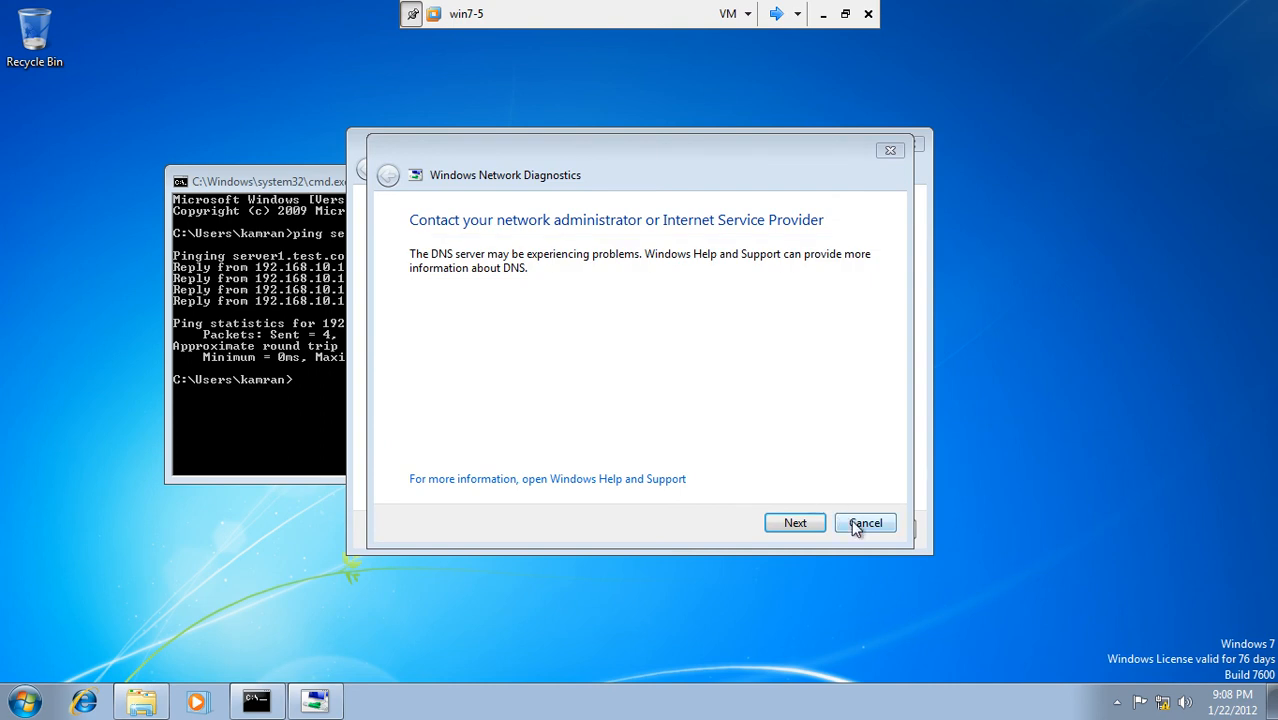
click(856, 522)
click(884, 530)
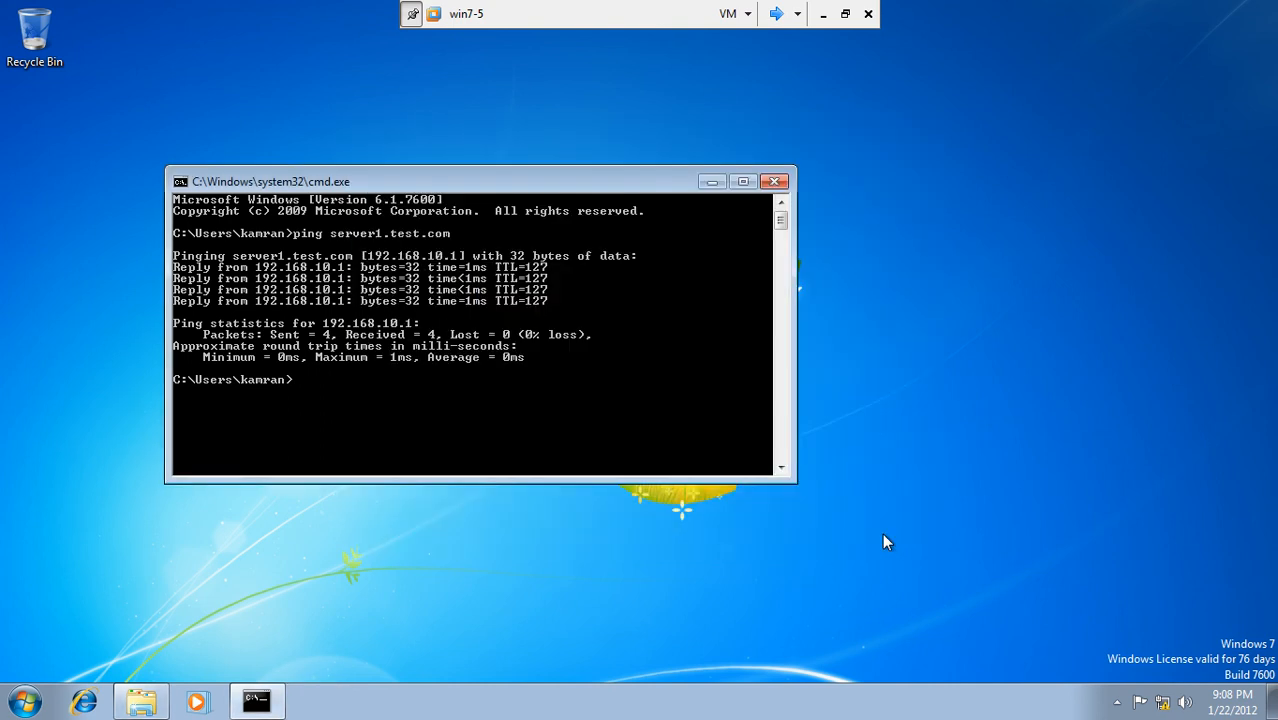
click(774, 181)
Step: Log off the current user on win7-5
click(36, 698)
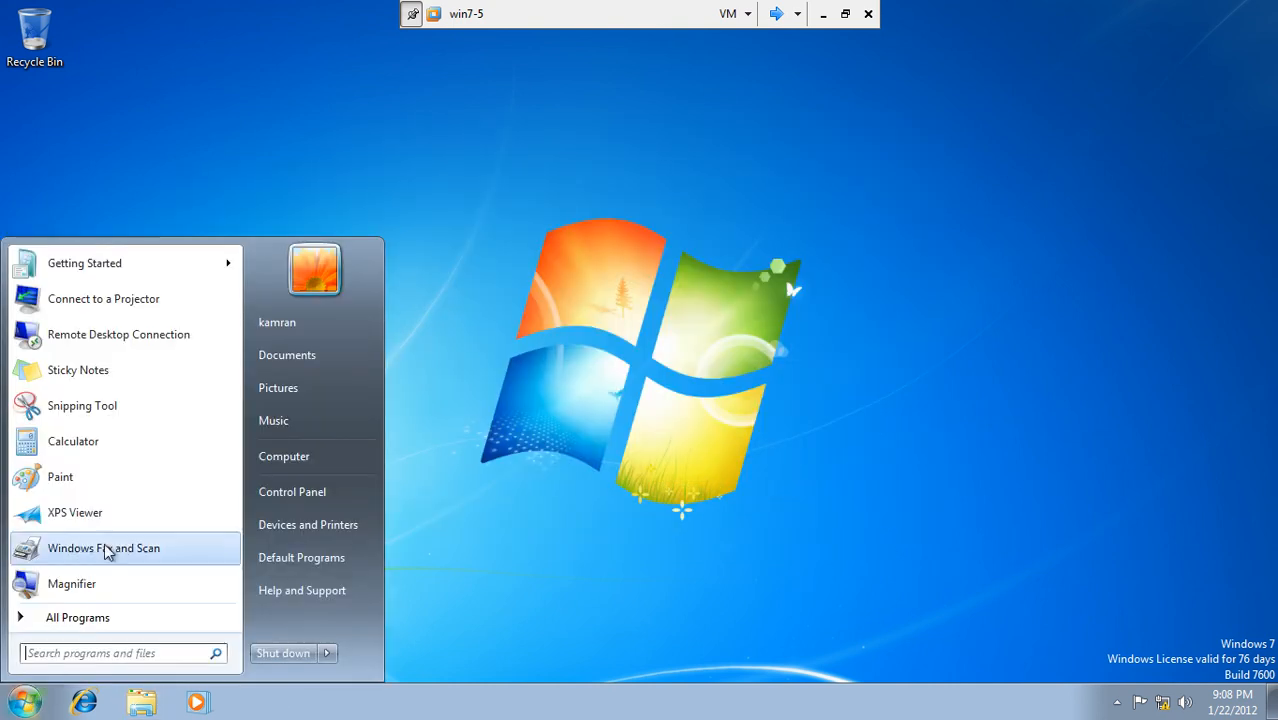
click(327, 653)
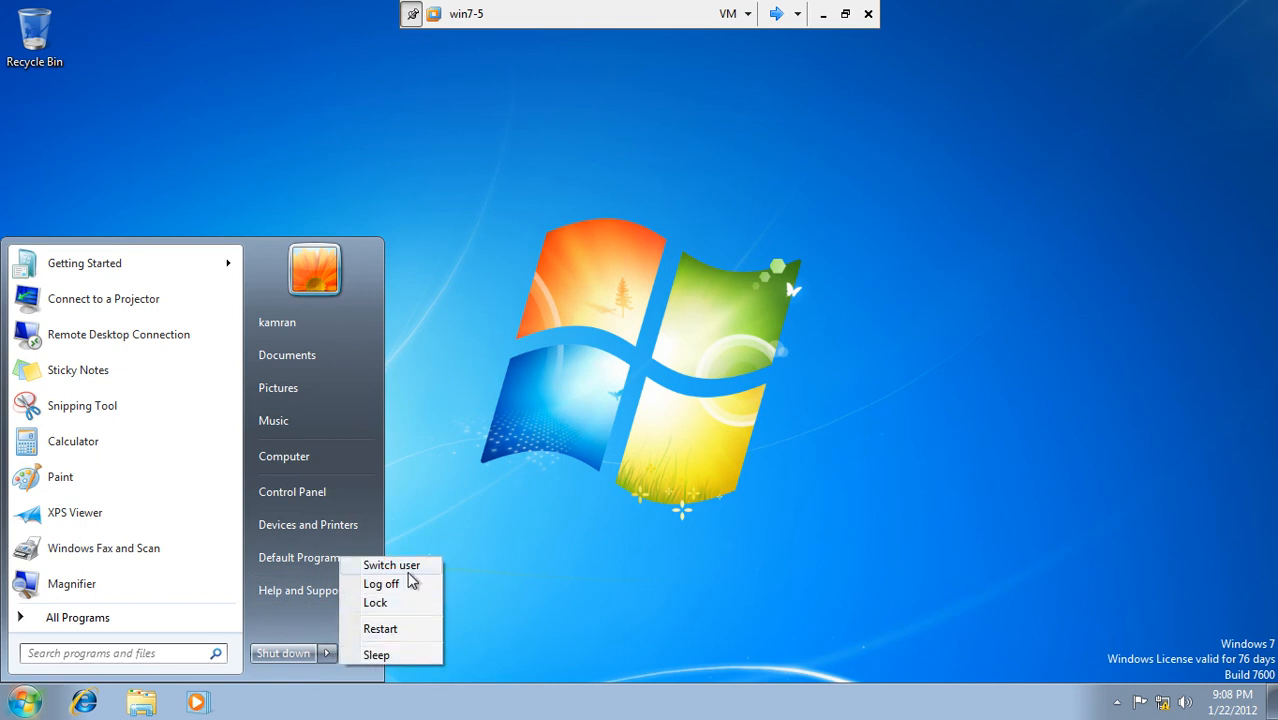
click(410, 583)
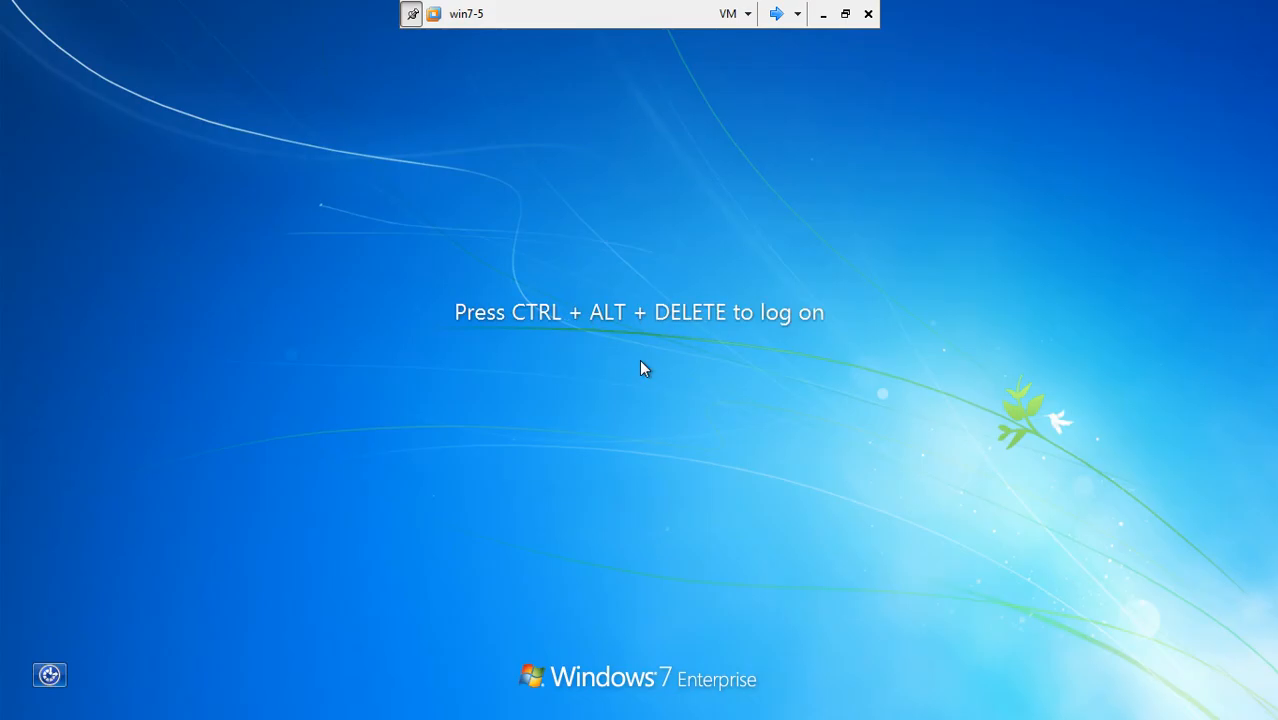
Step: Log on to win7-5 as Other User with the test.com domain administrator account and its password
key(ctrl+alt+Delete)
click(722, 412)
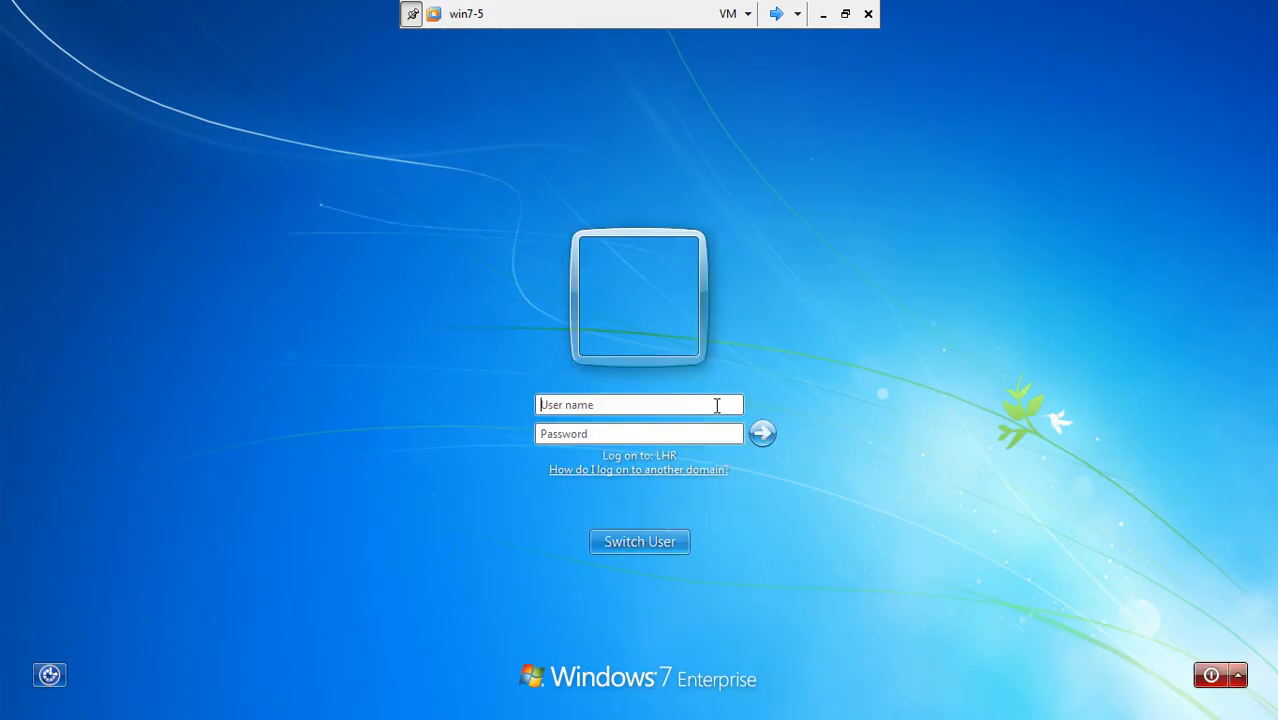
text(administrator)
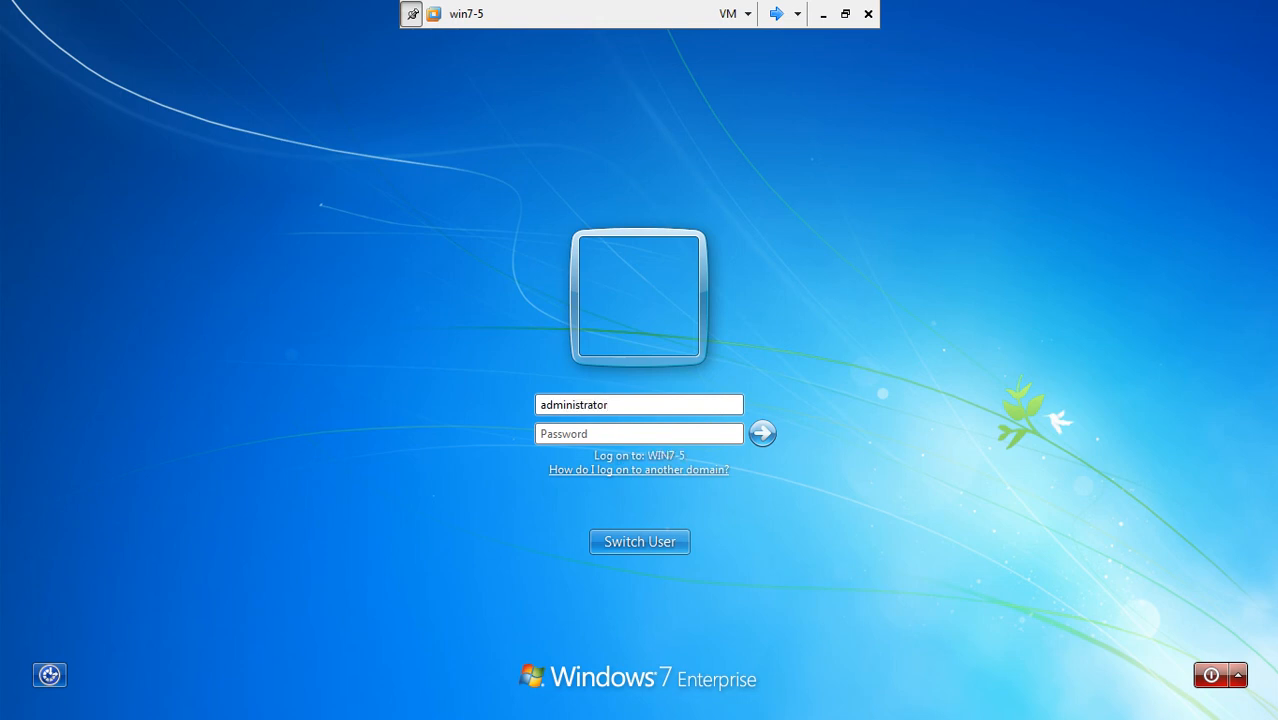
text(@test.com)
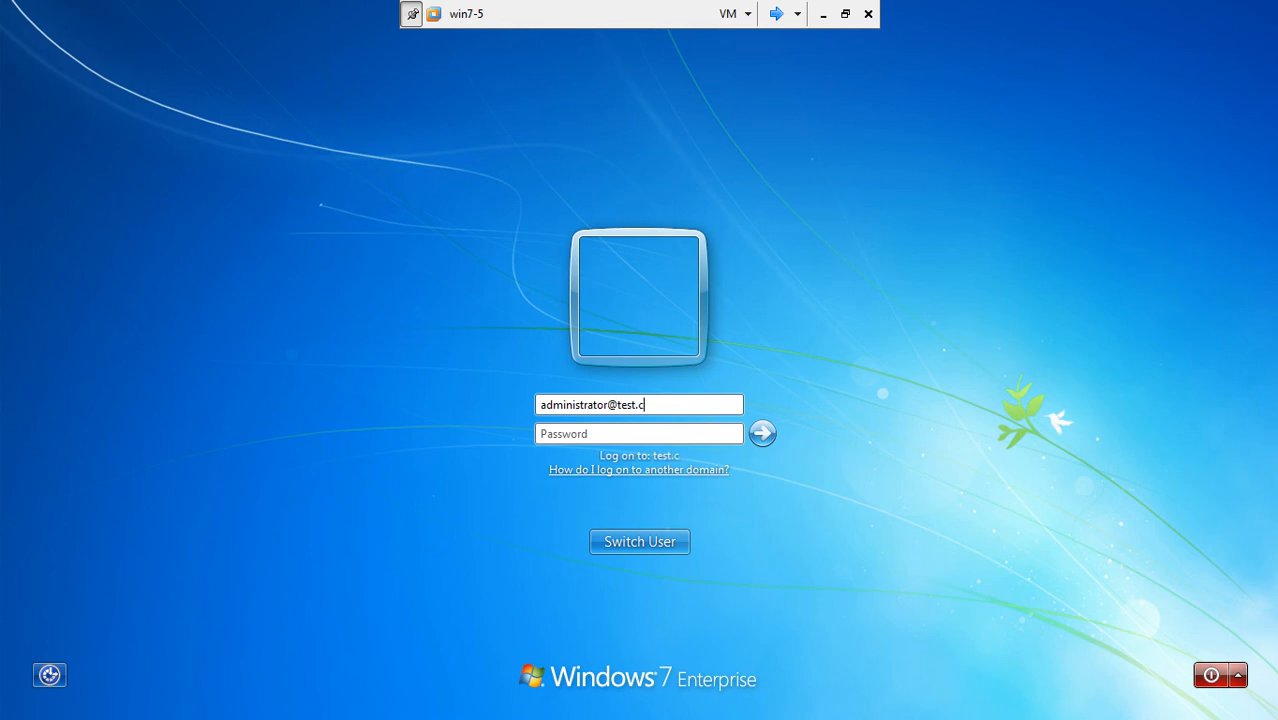
click(675, 432)
text(**)
key(BackSpace)
key(BackSpace)
text(*******)
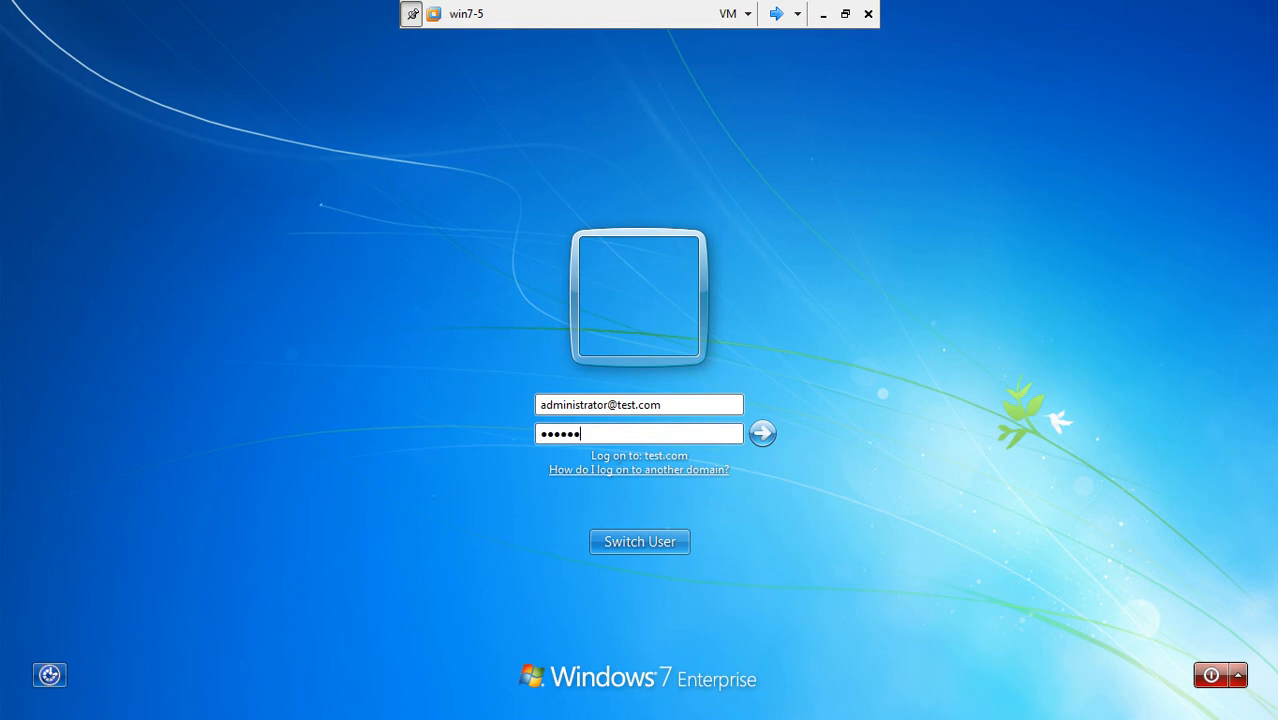
key(Return)
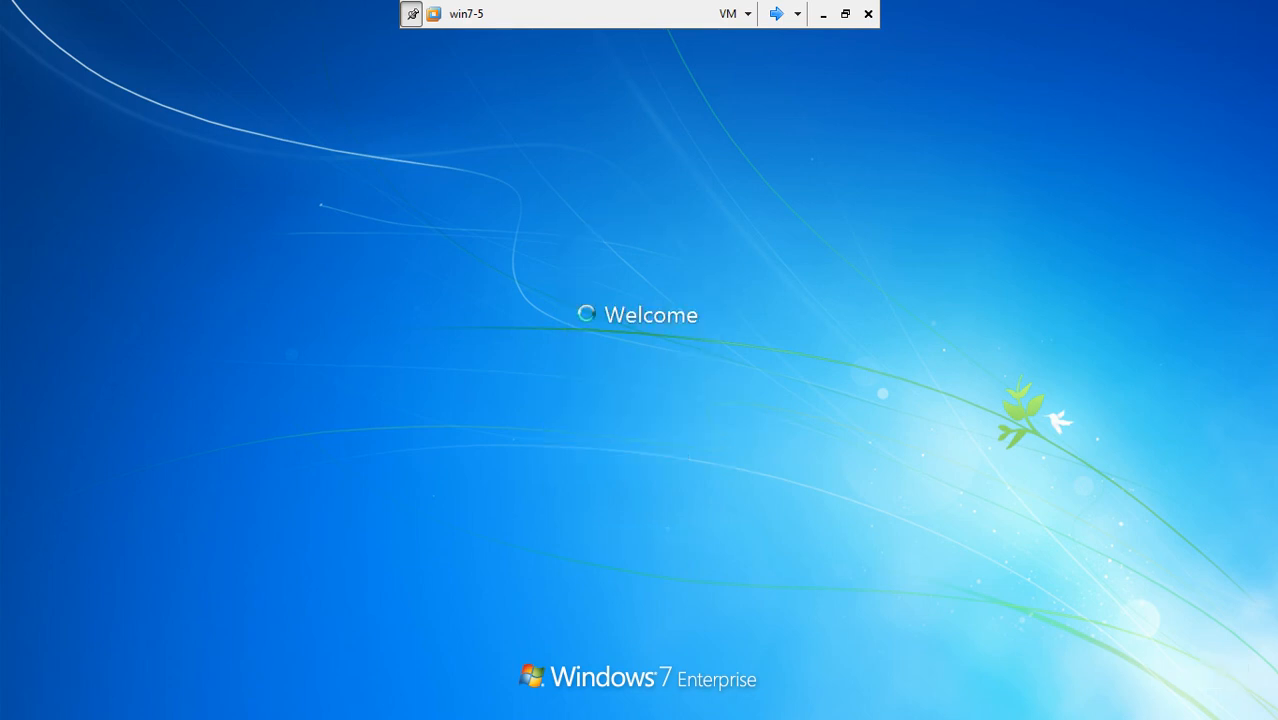
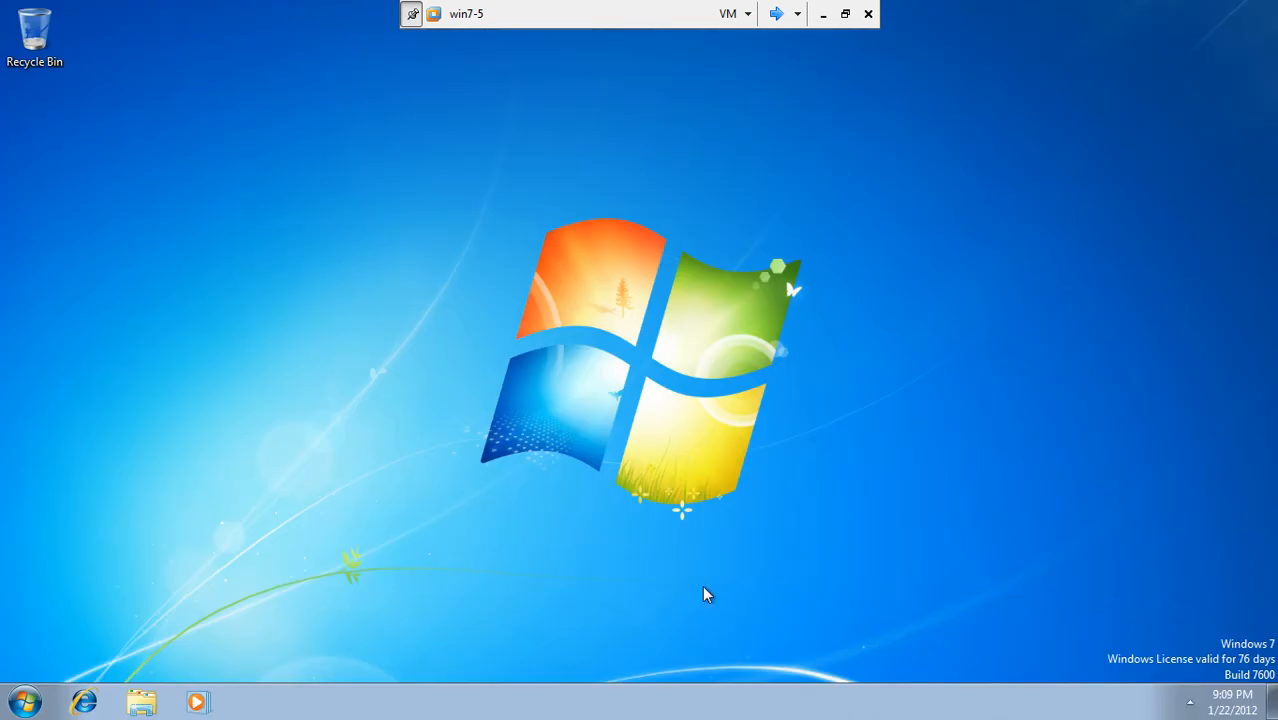
Step: Type the path \srrver1\ into the Start search box, then dismiss the Start menu
click(25, 703)
click(60, 652)
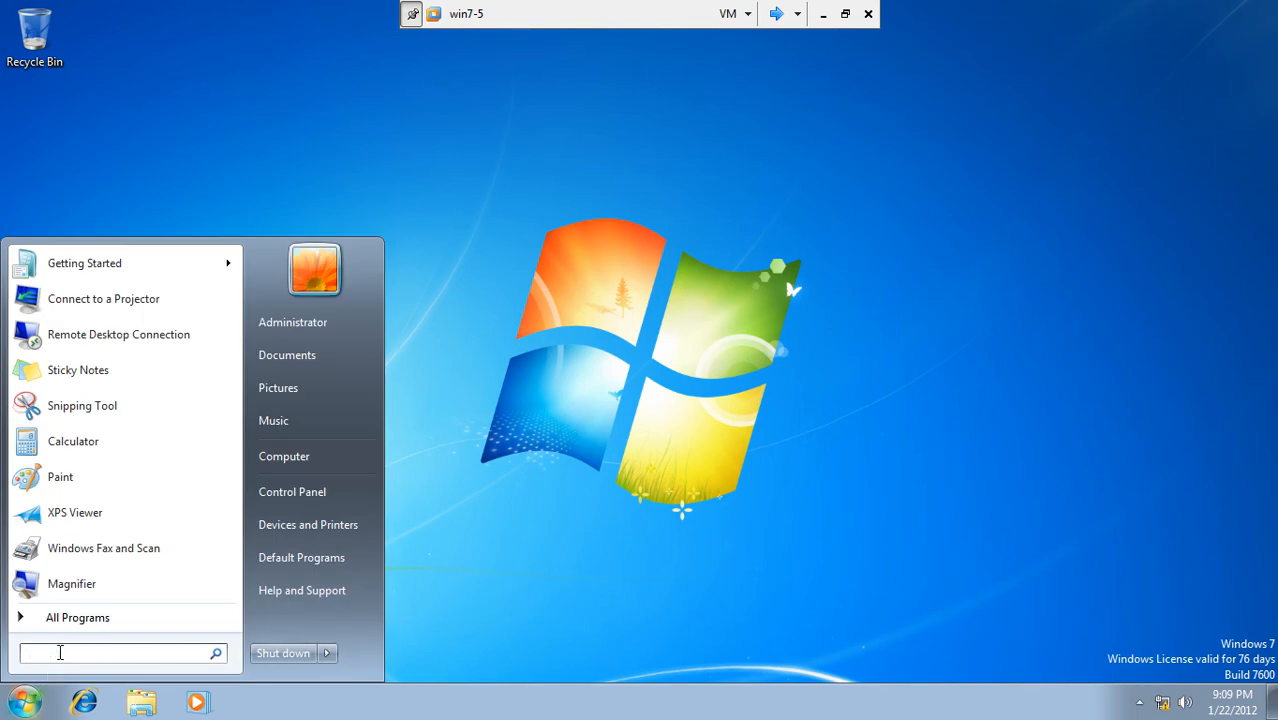
text(\sr)
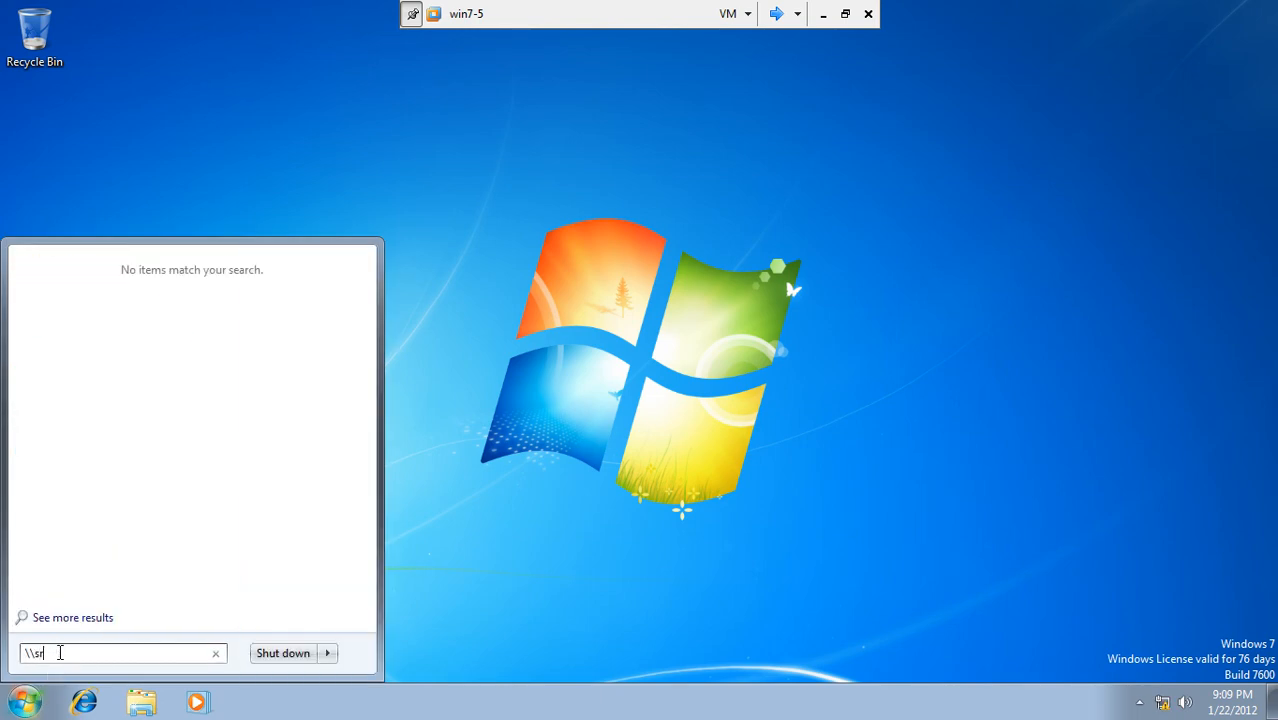
key(BackSpace)
text(erver1\)
drag(78, 654, 7, 665)
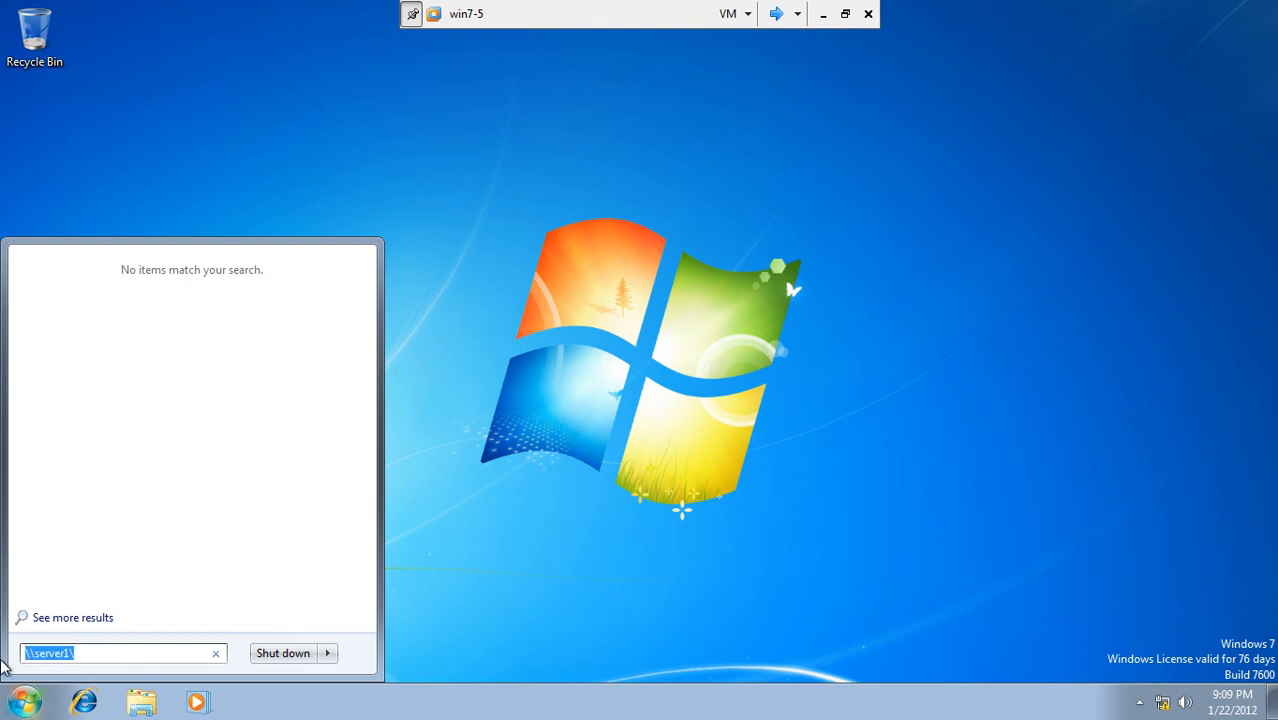
click(548, 472)
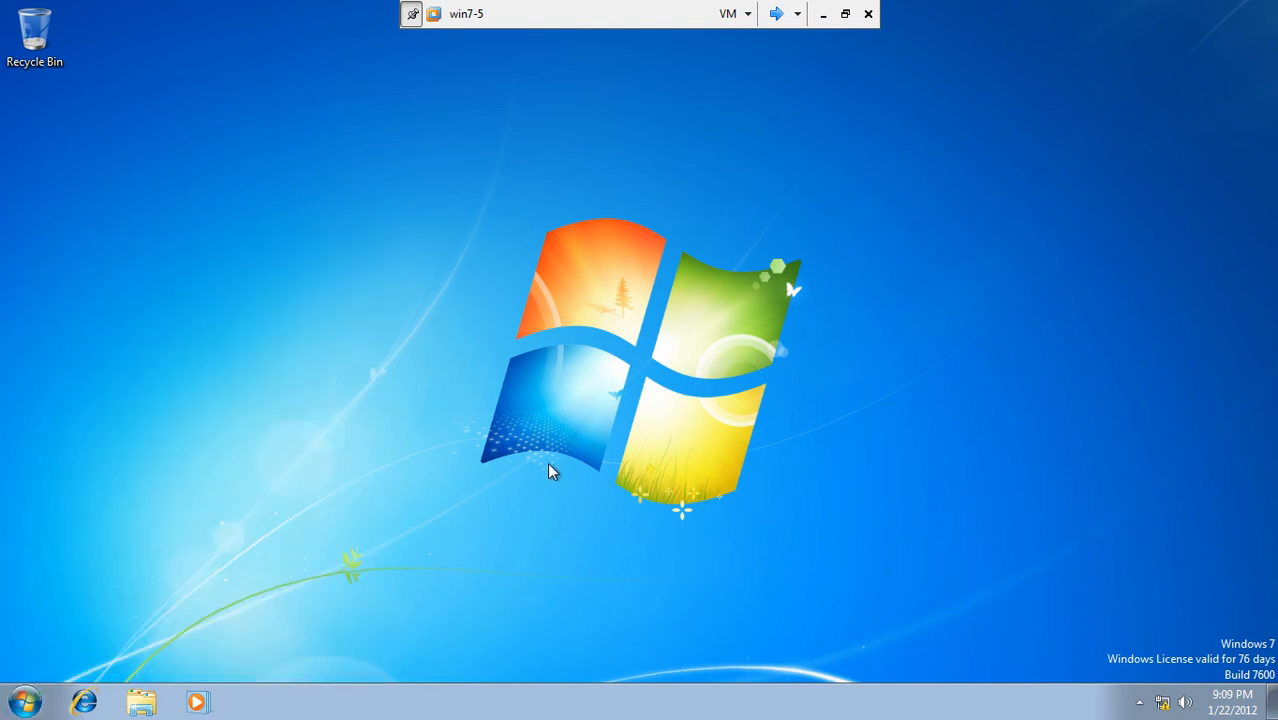
Step: Check in Control Panel that Windows Firewall is off for all three network types
click(22, 703)
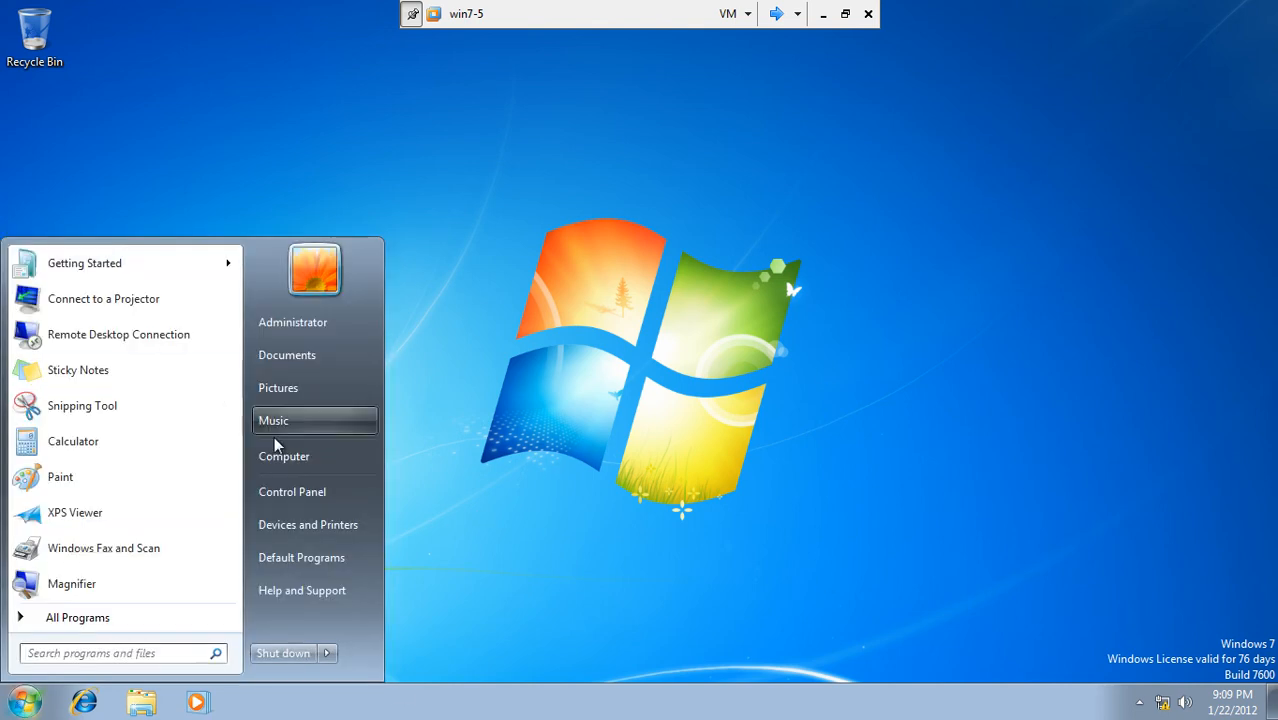
click(305, 499)
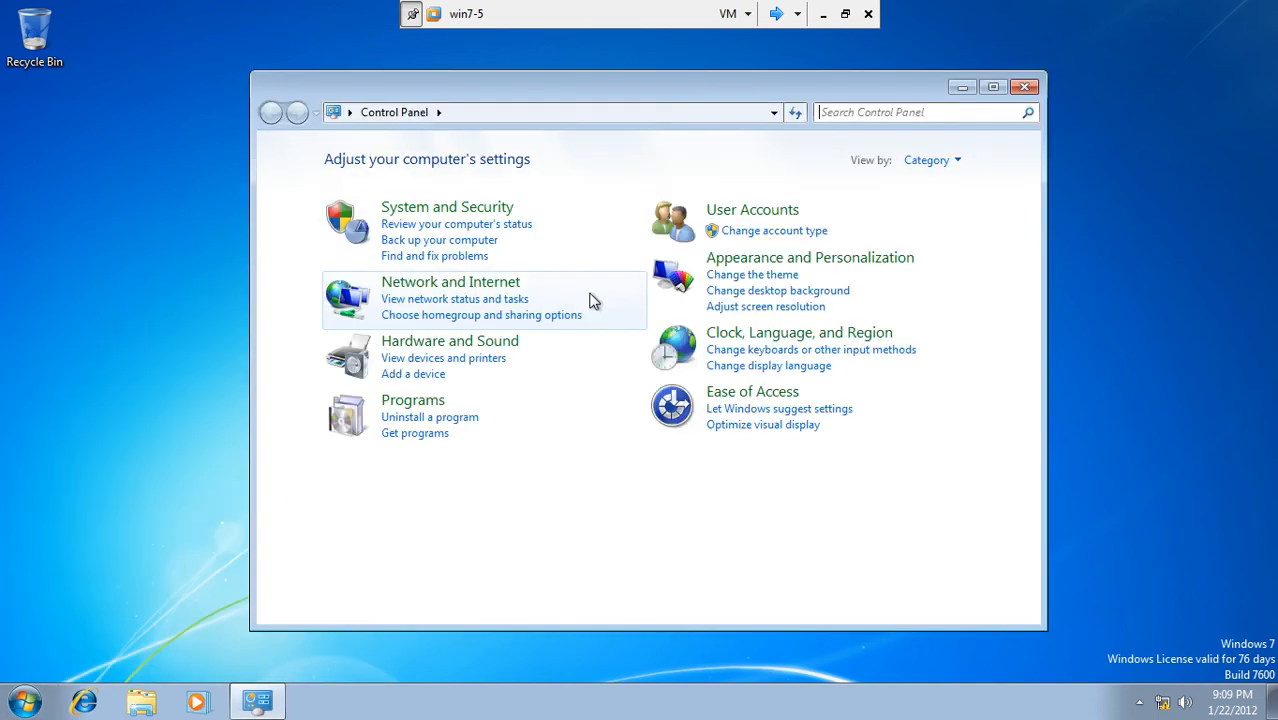
click(417, 210)
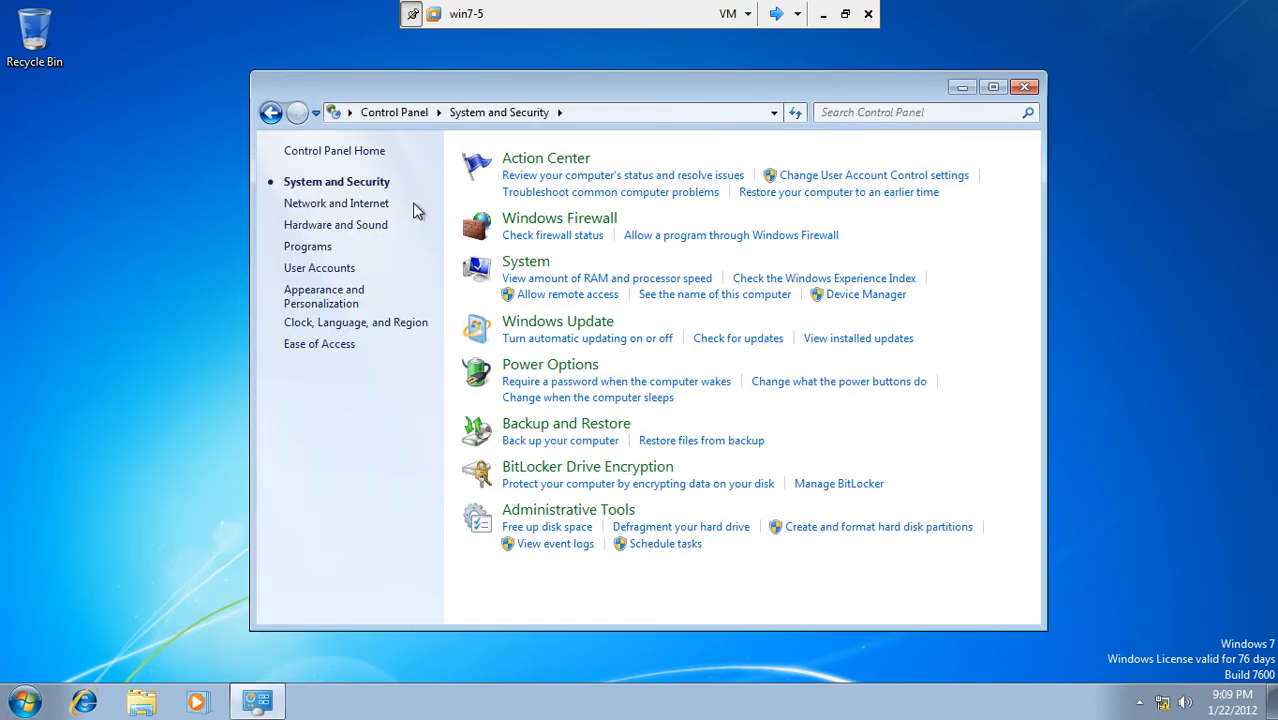
click(537, 224)
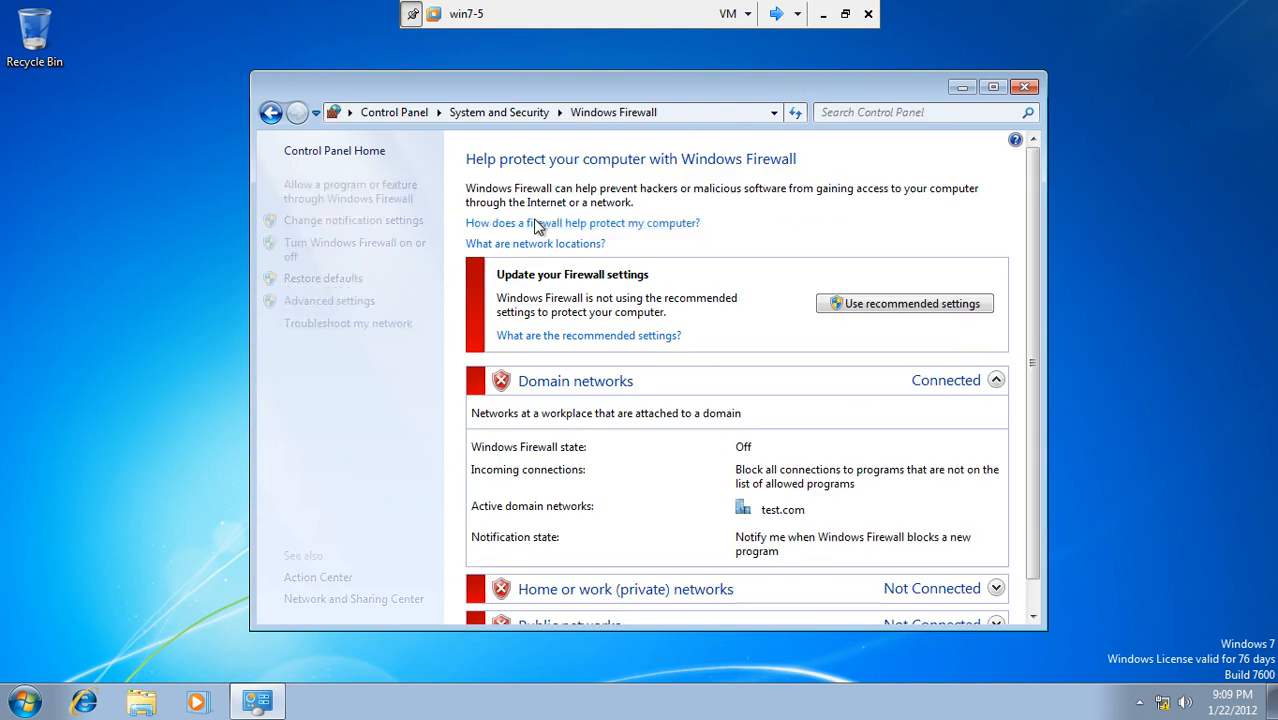
click(372, 245)
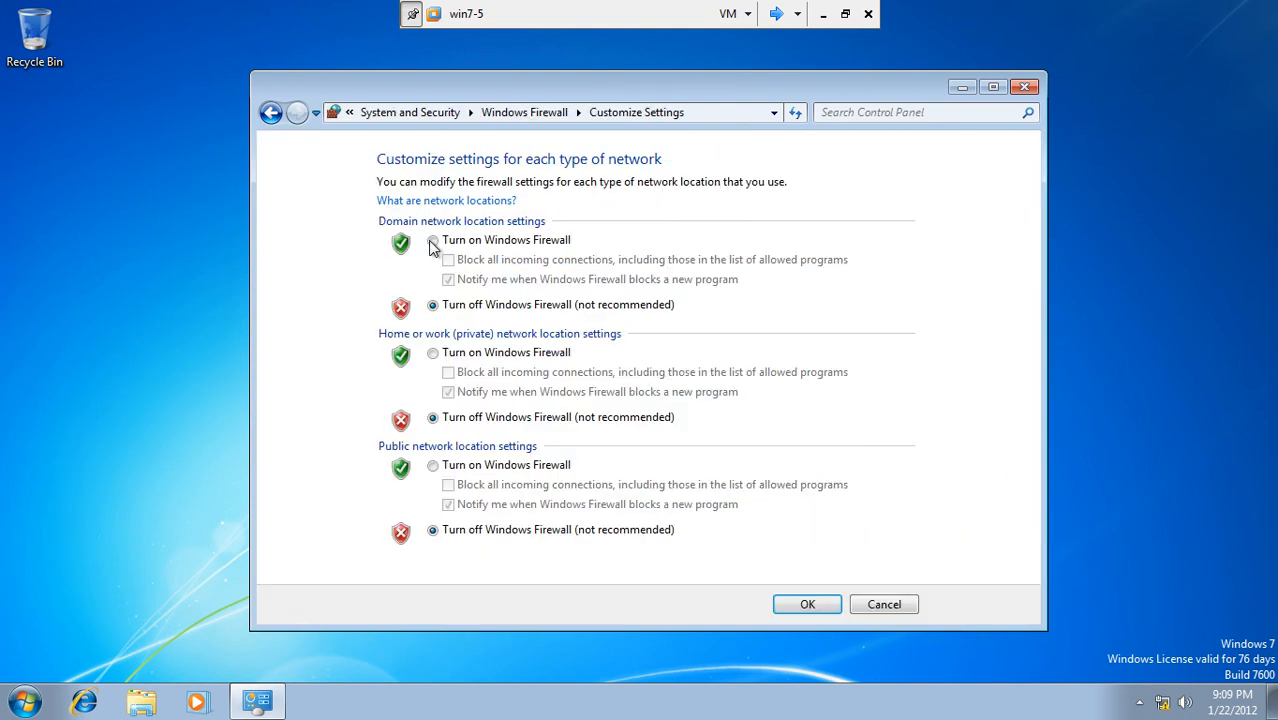
Step: Close the firewall settings and switch the console to Server1
click(1024, 87)
click(775, 13)
click(775, 13)
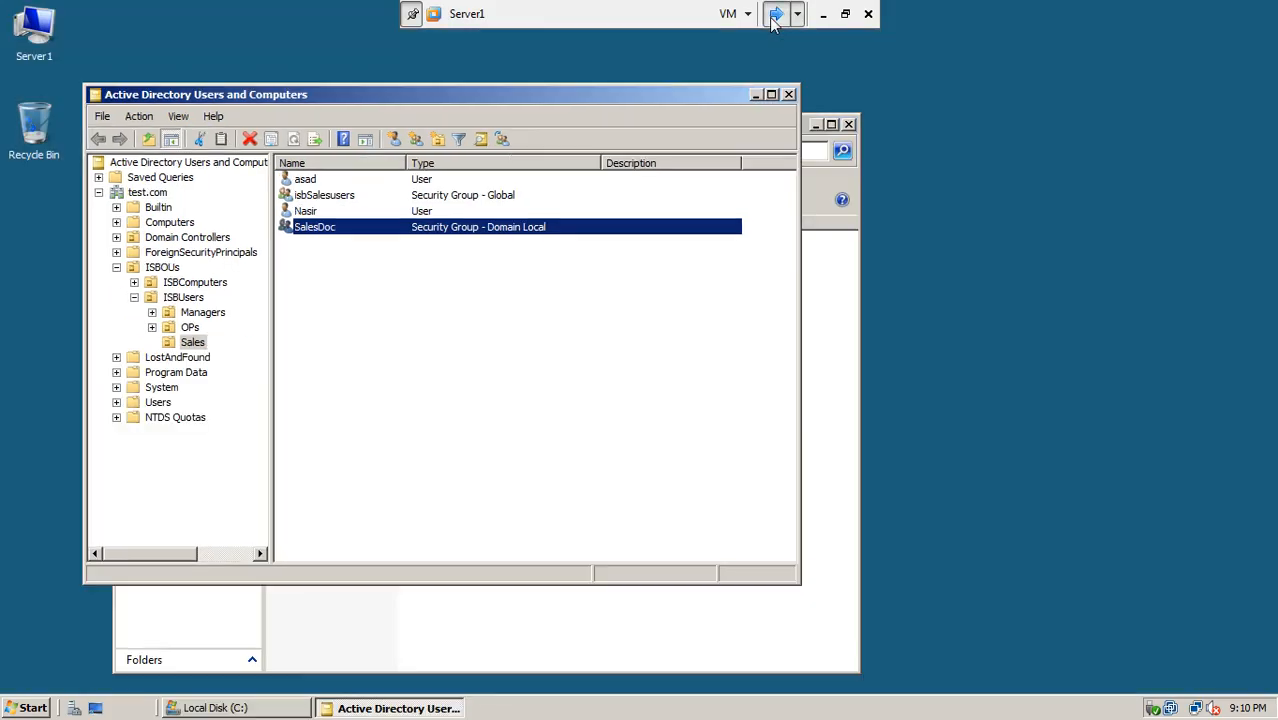
Step: Close the open windows and confirm Server1's Windows Firewall stays off
click(789, 94)
click(848, 124)
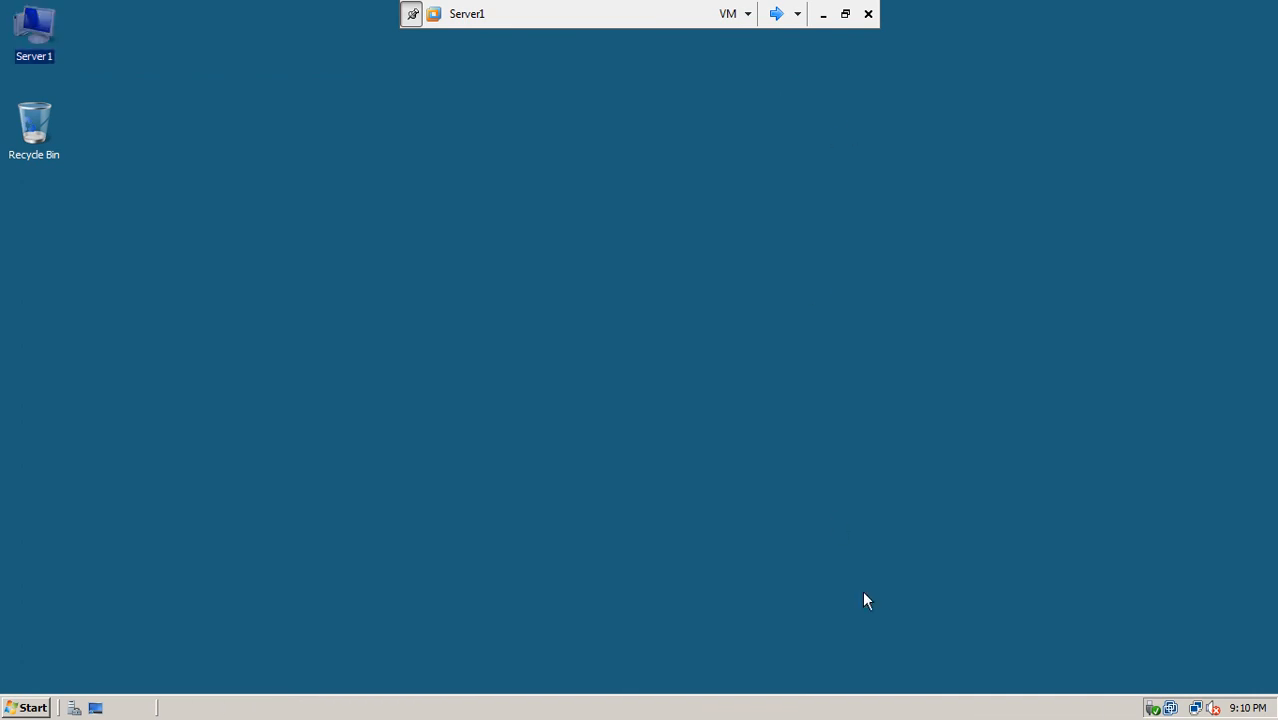
click(1197, 708)
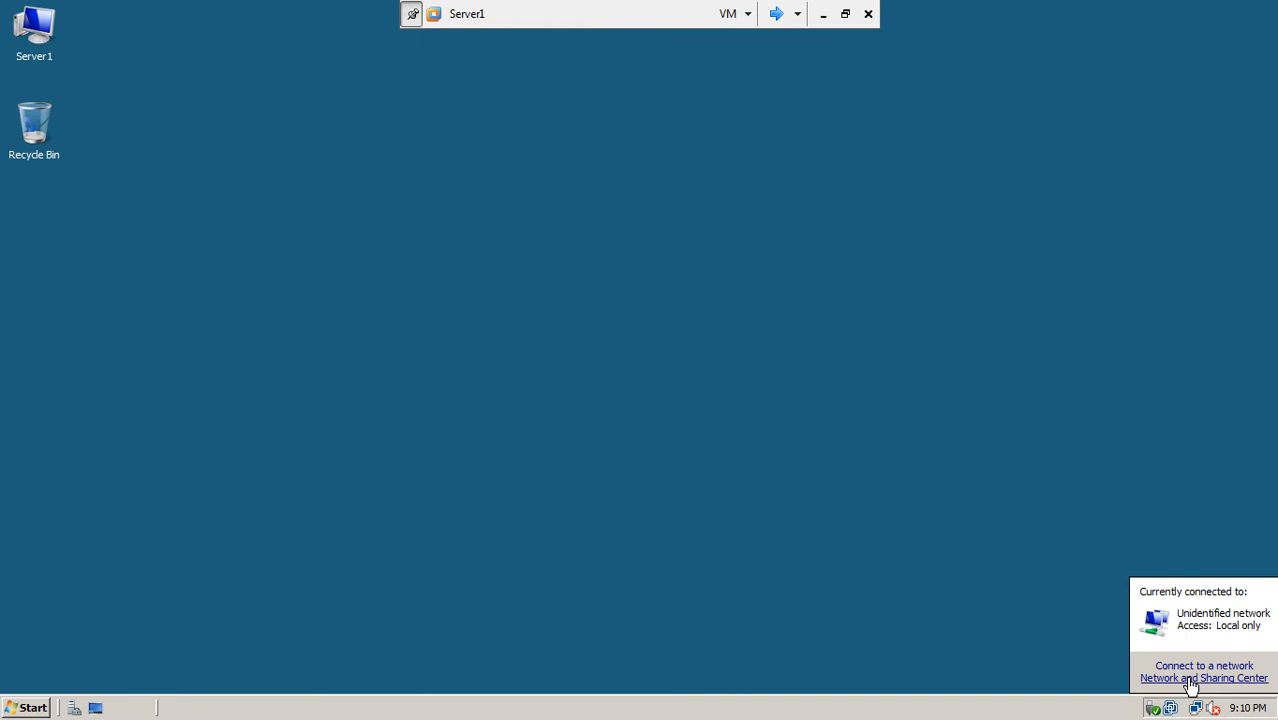
click(1192, 681)
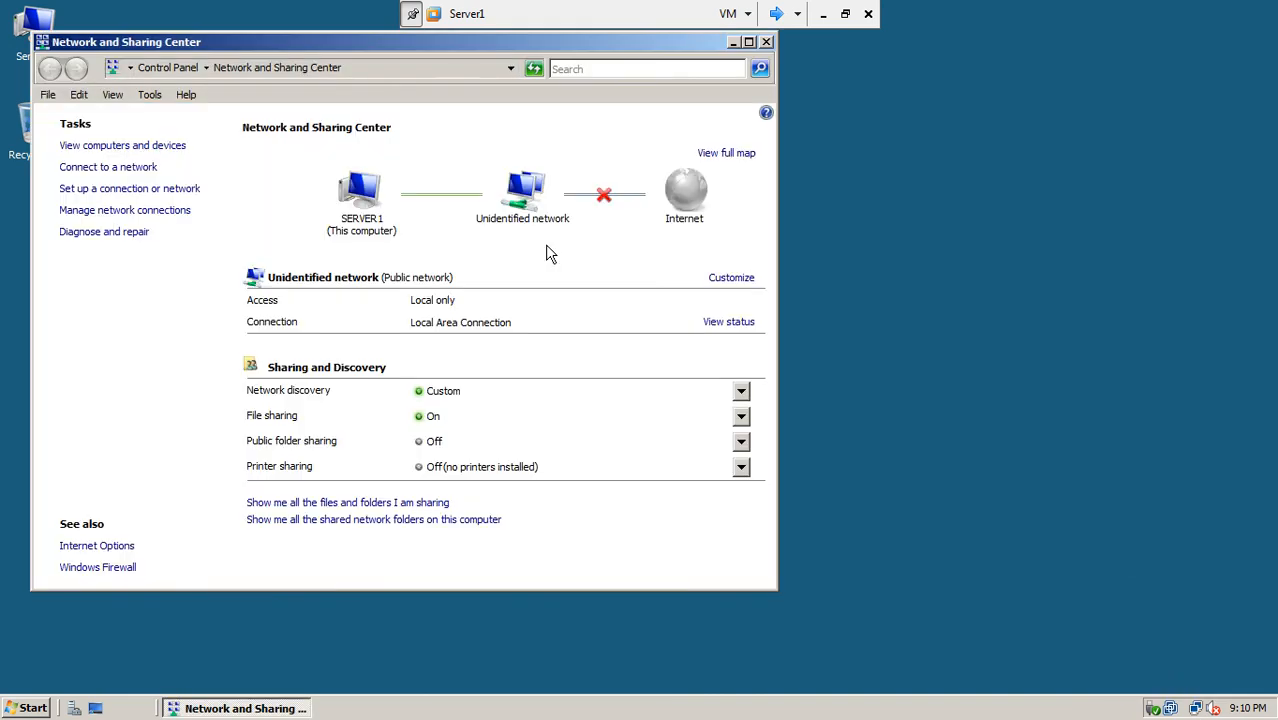
click(190, 74)
double_click(412, 505)
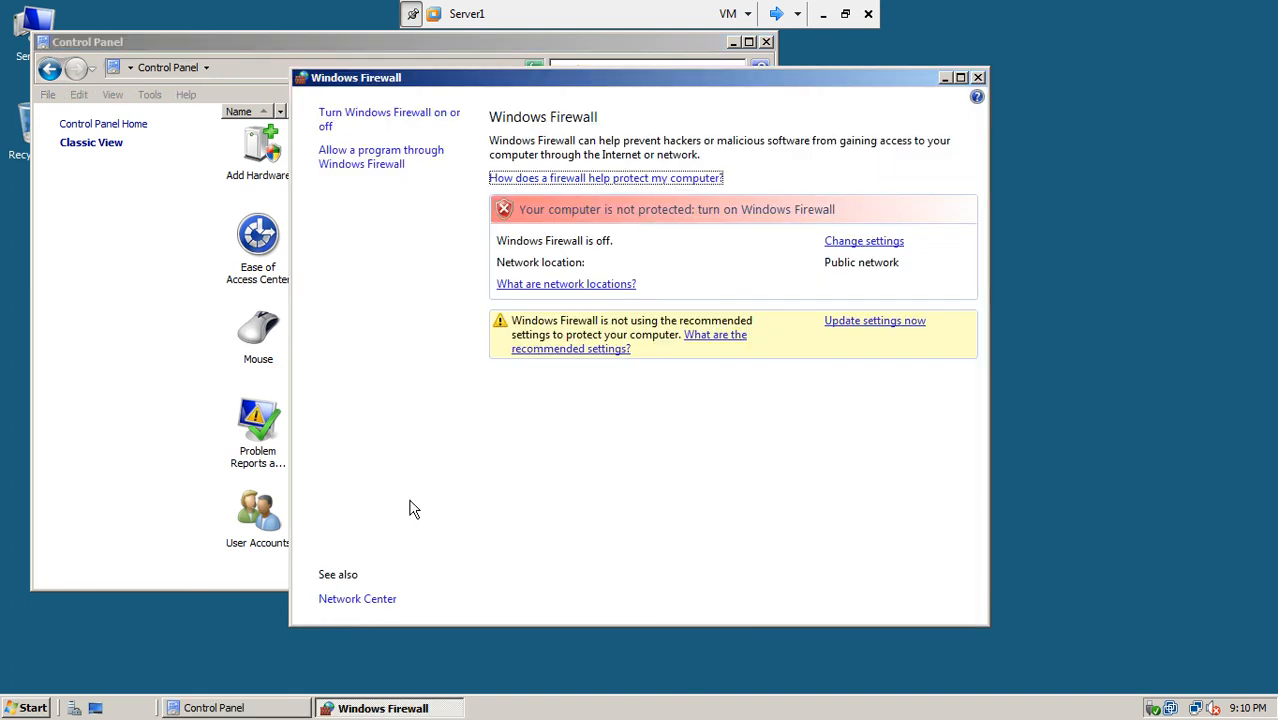
click(368, 122)
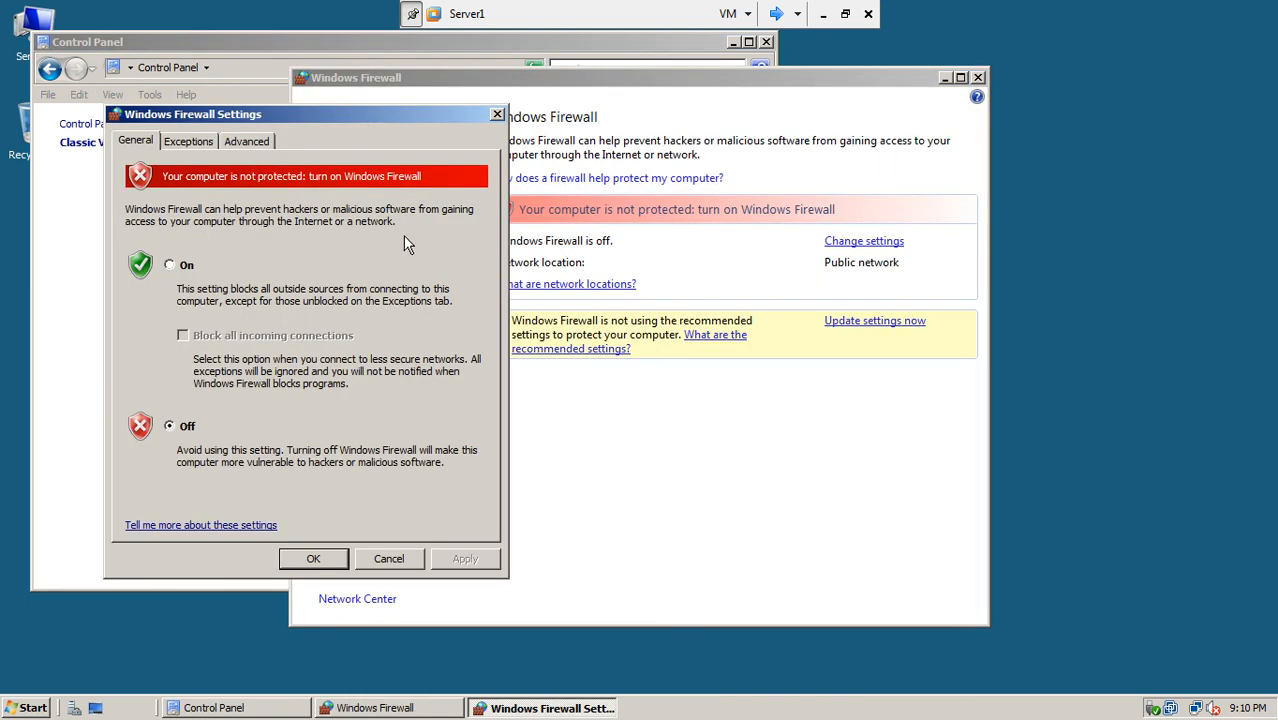
click(312, 559)
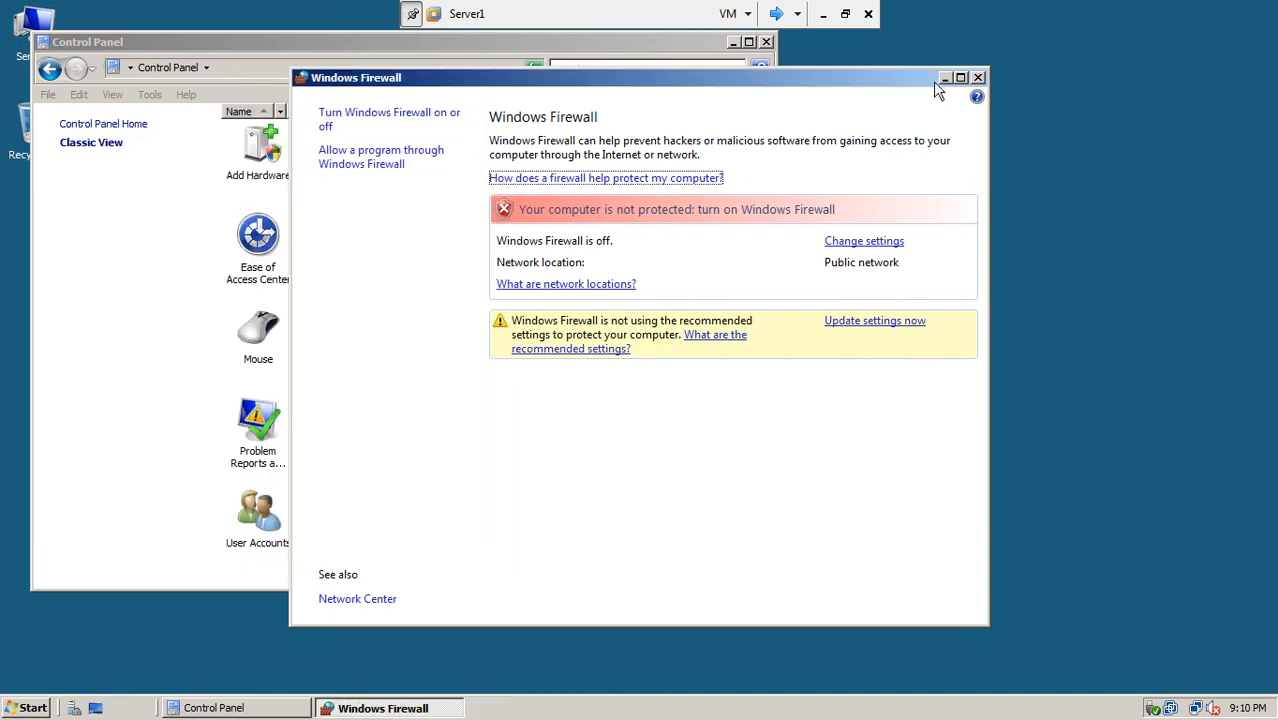
click(977, 77)
click(767, 42)
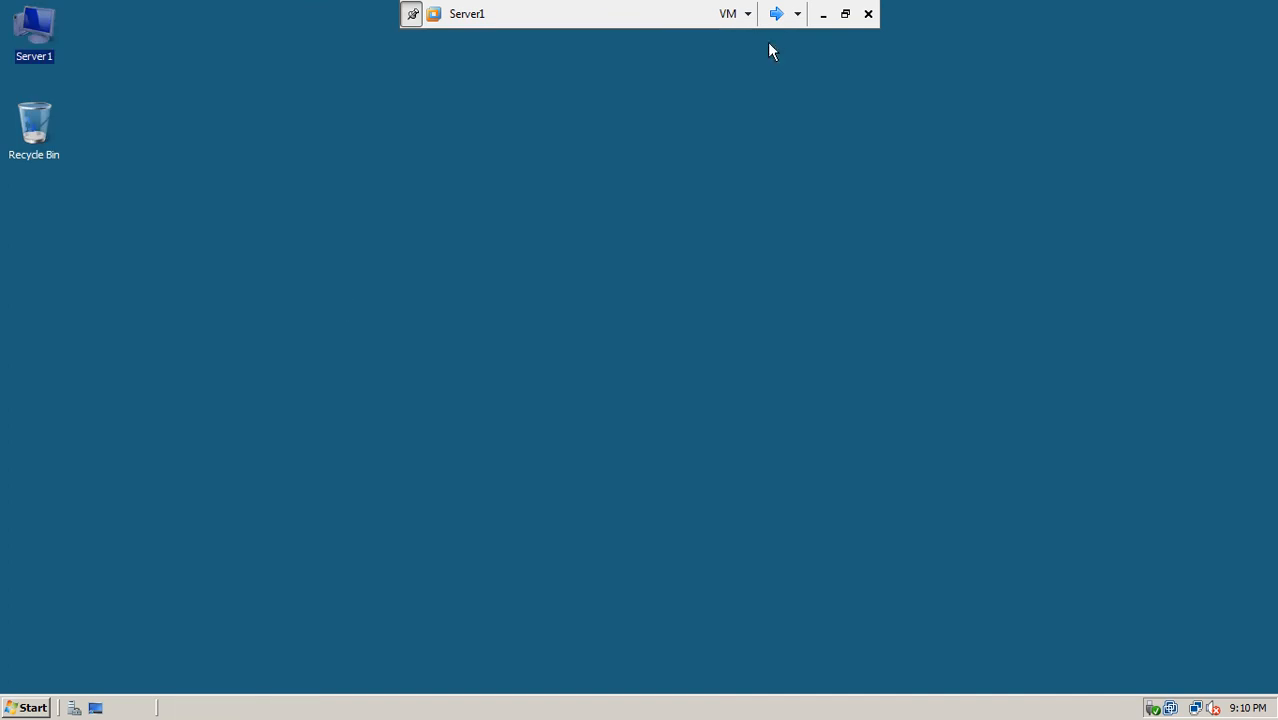
Step: Shut down Server1 with the reason Hardware: Installation (Planned)
click(25, 708)
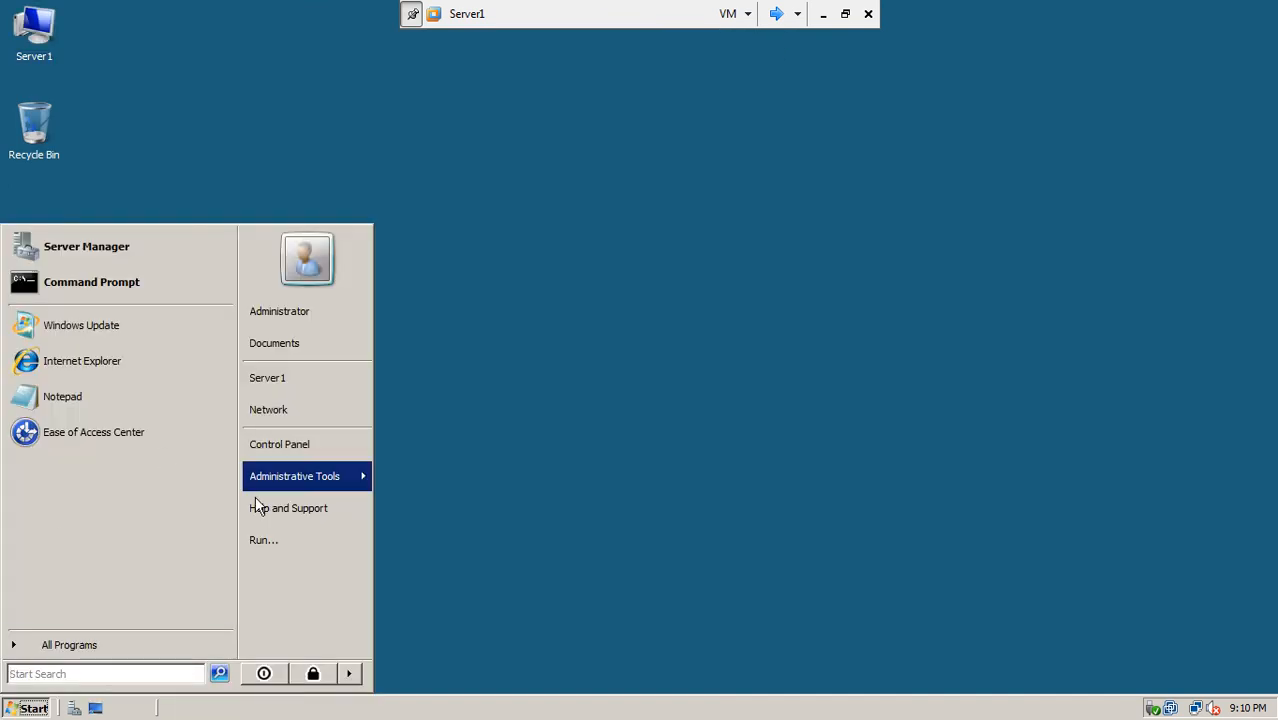
click(346, 672)
click(407, 672)
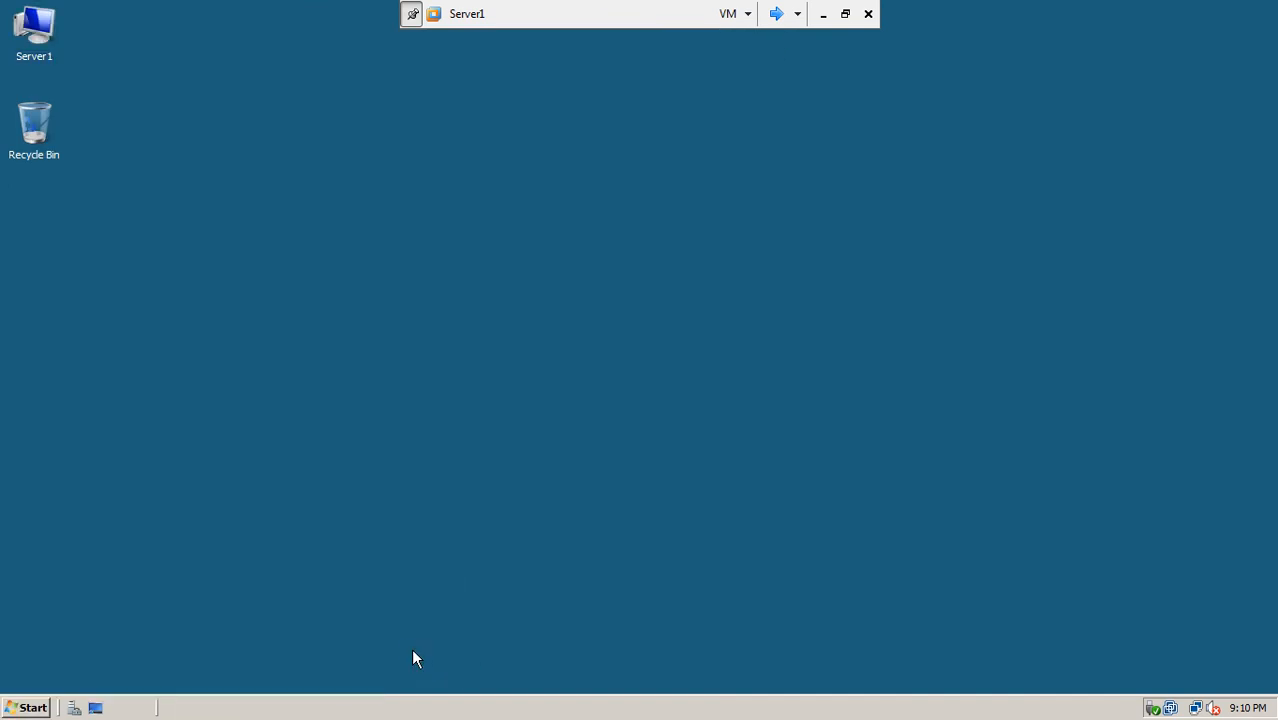
click(622, 305)
click(620, 340)
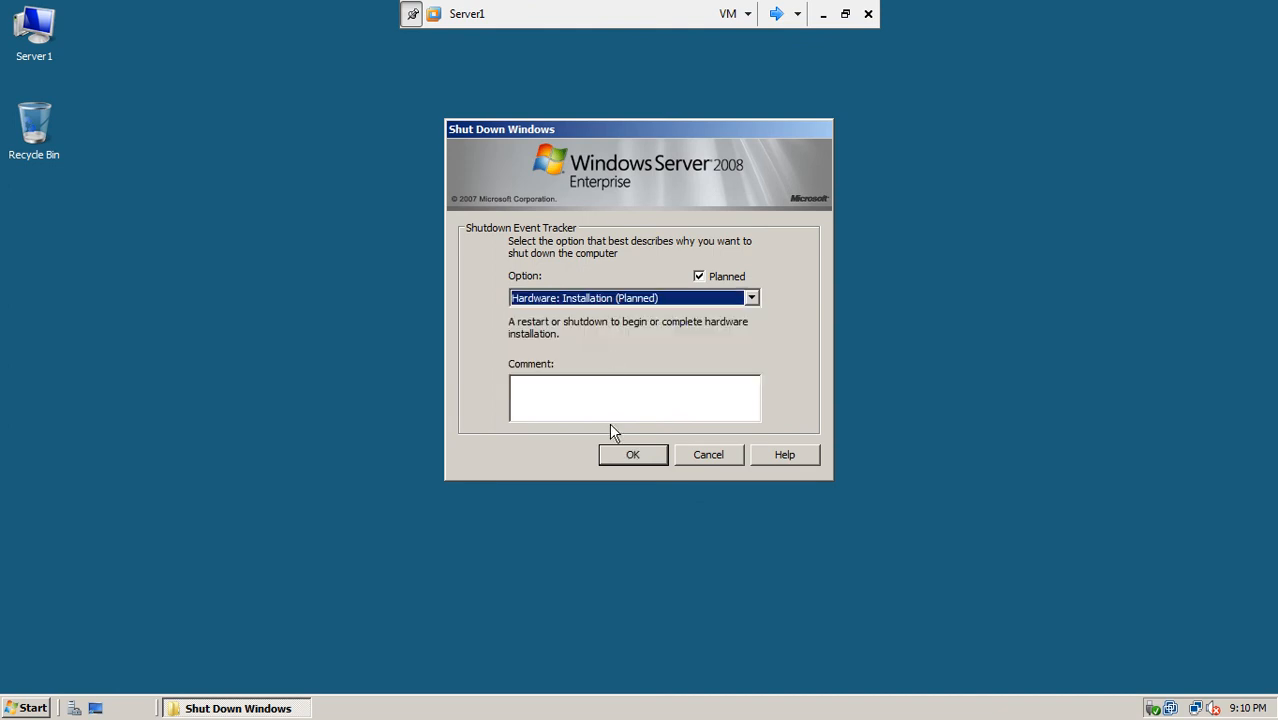
click(619, 458)
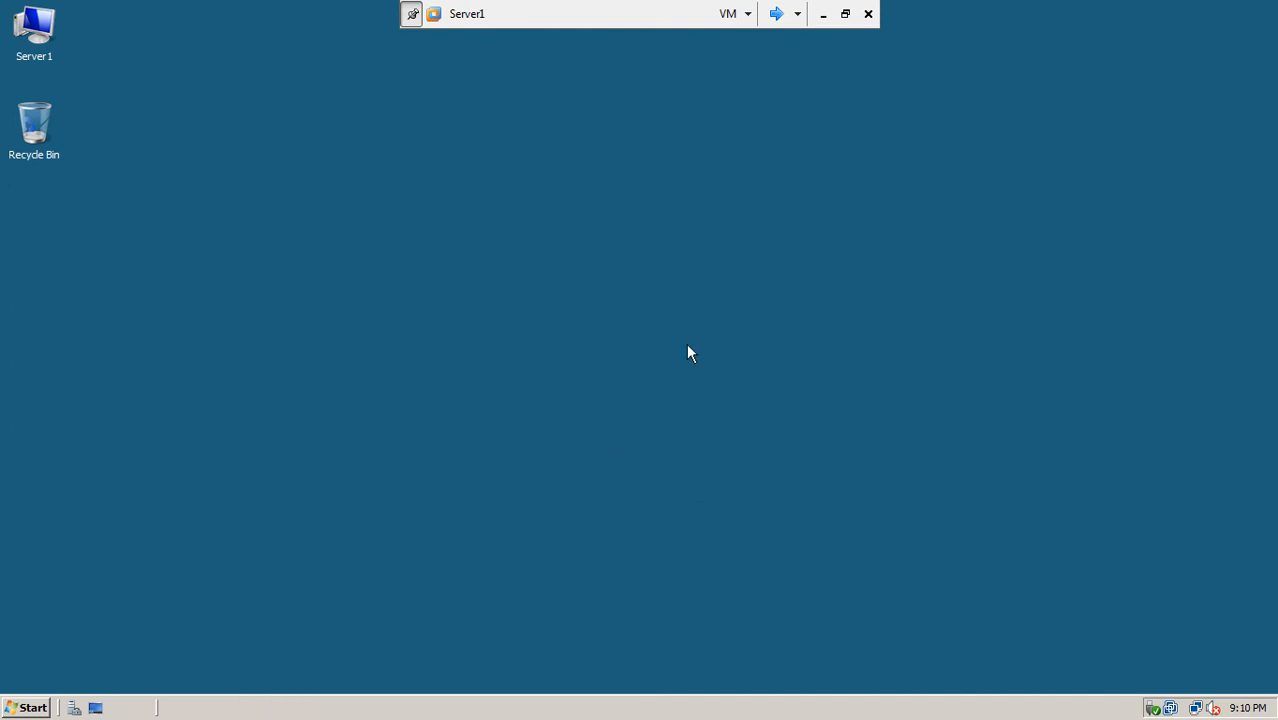
Step: Exit full screen, maximize VMware Workstation, and reopen the restarted Server1 full screen
click(845, 14)
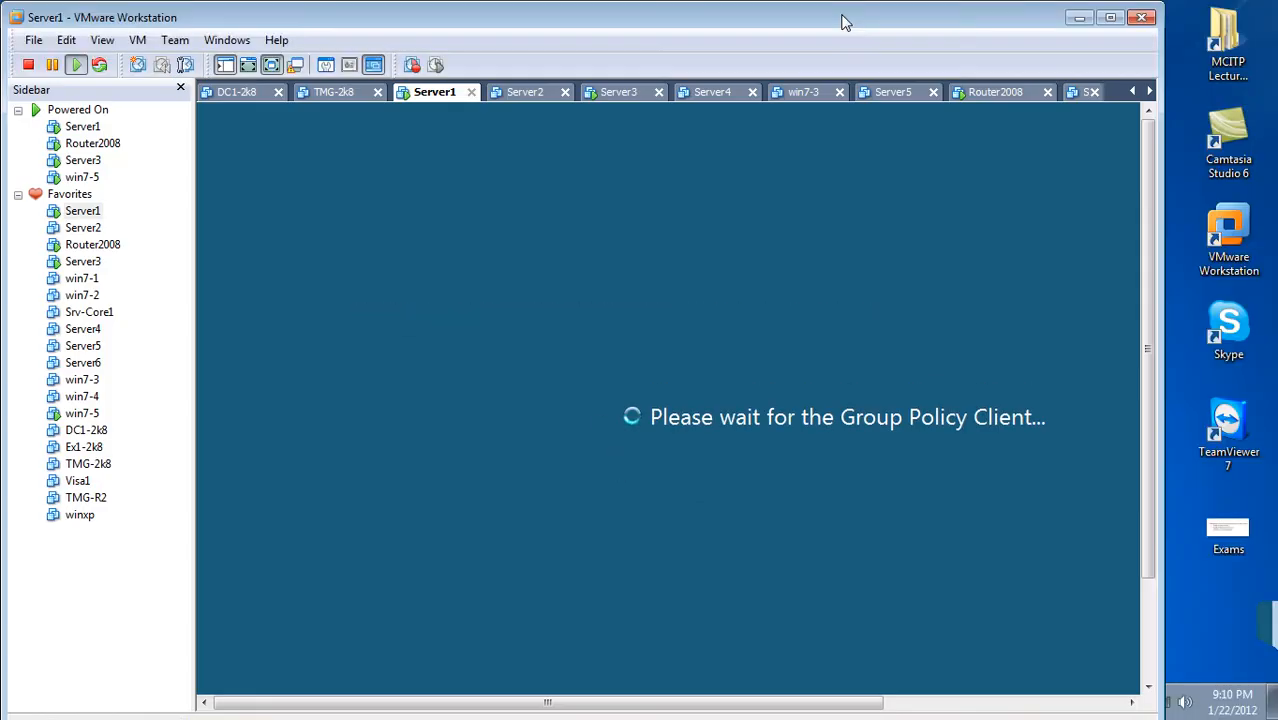
click(1108, 18)
double_click(1105, 19)
click(1106, 20)
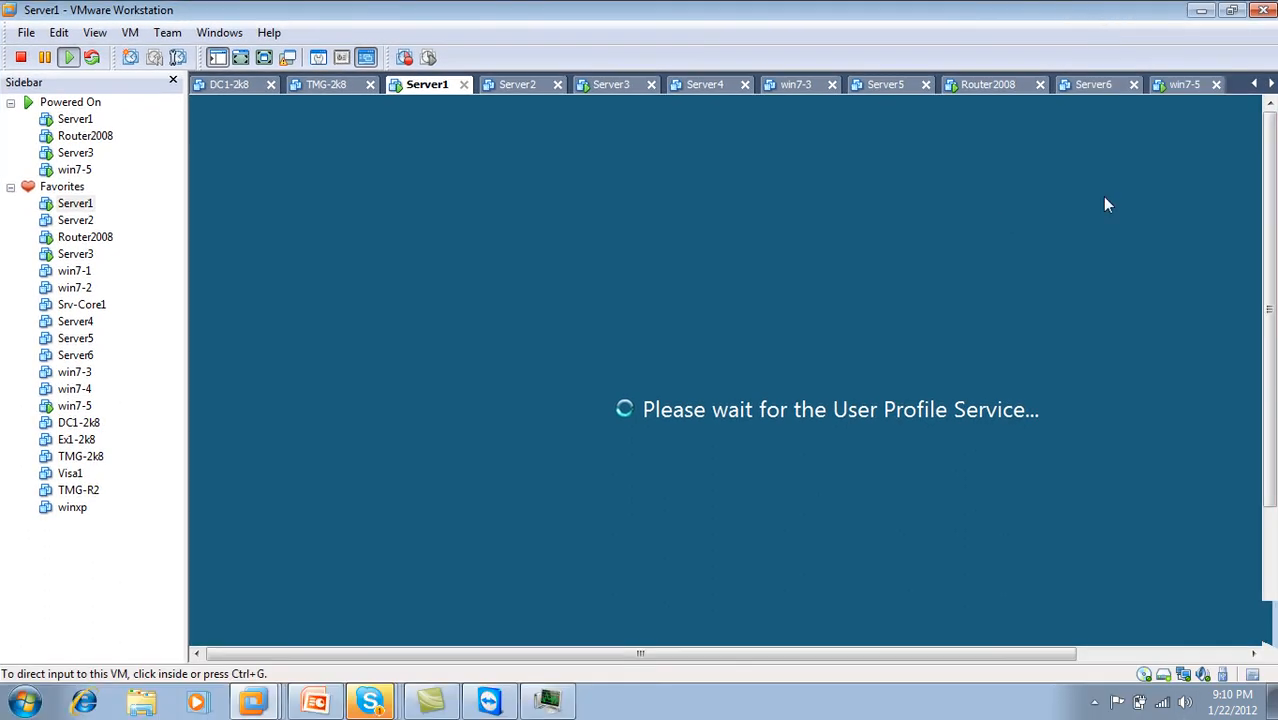
click(1095, 706)
click(1122, 592)
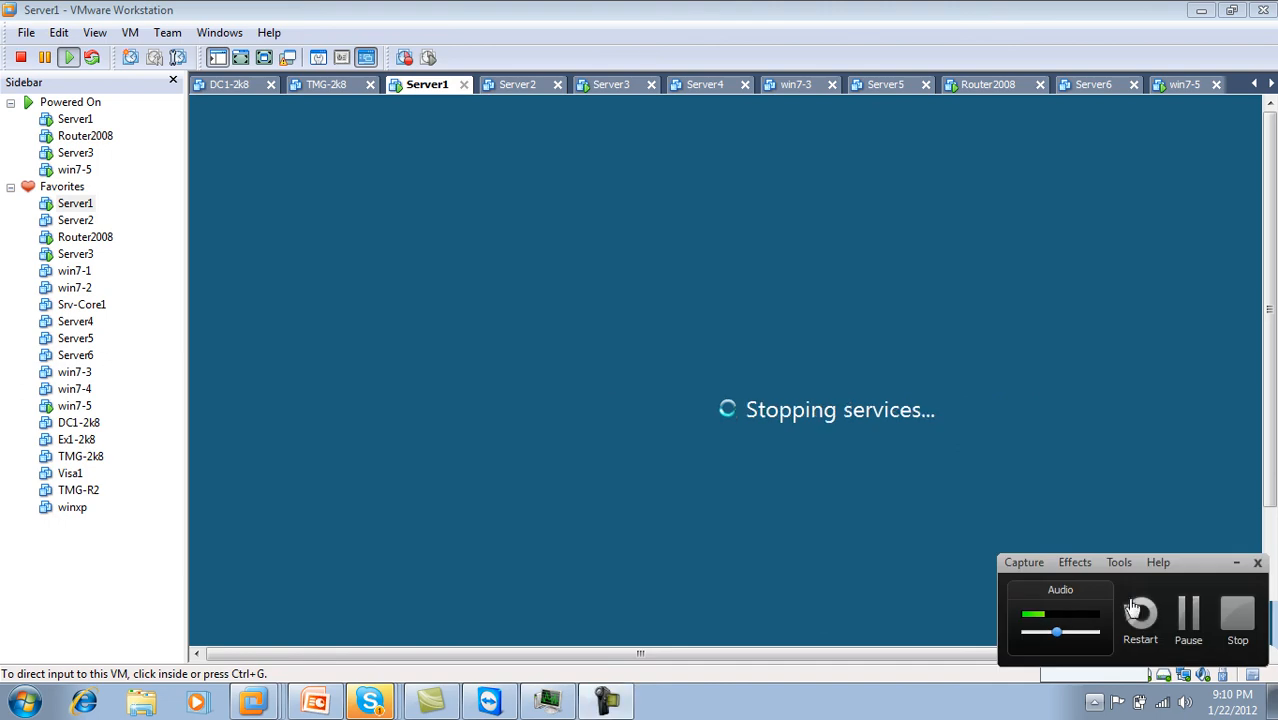
click(1188, 615)
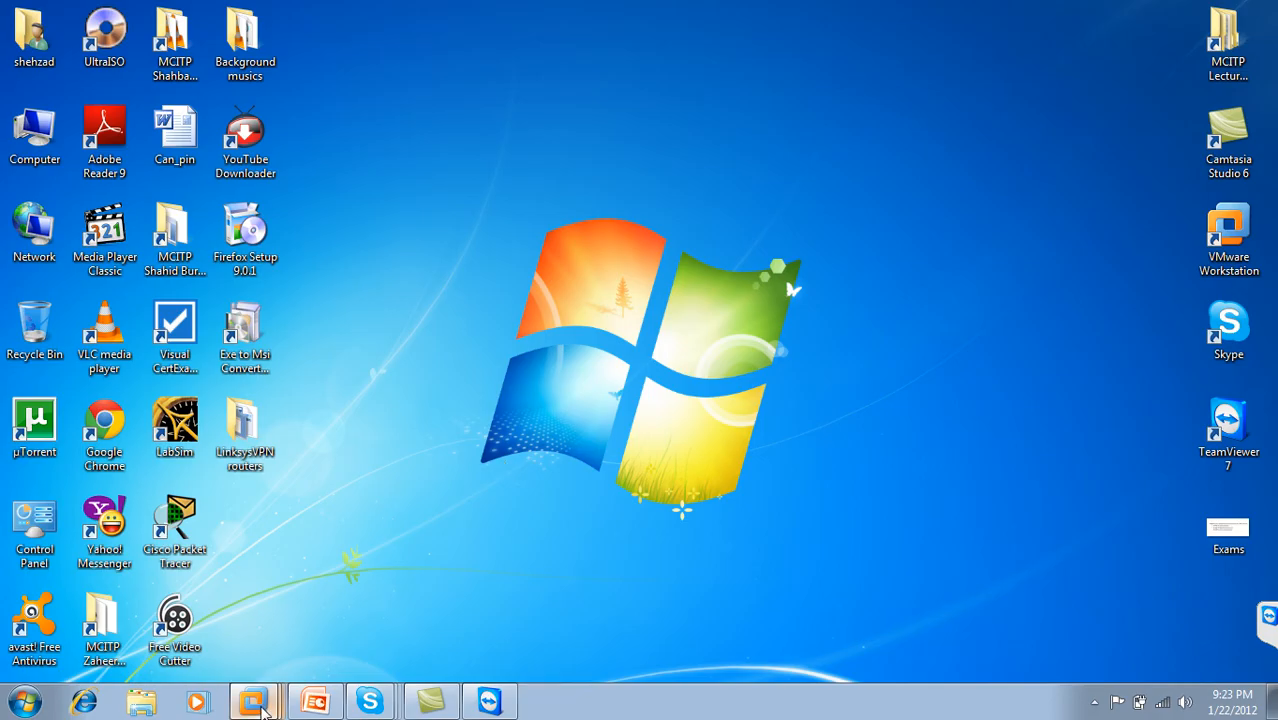
right_click(258, 705)
click(280, 412)
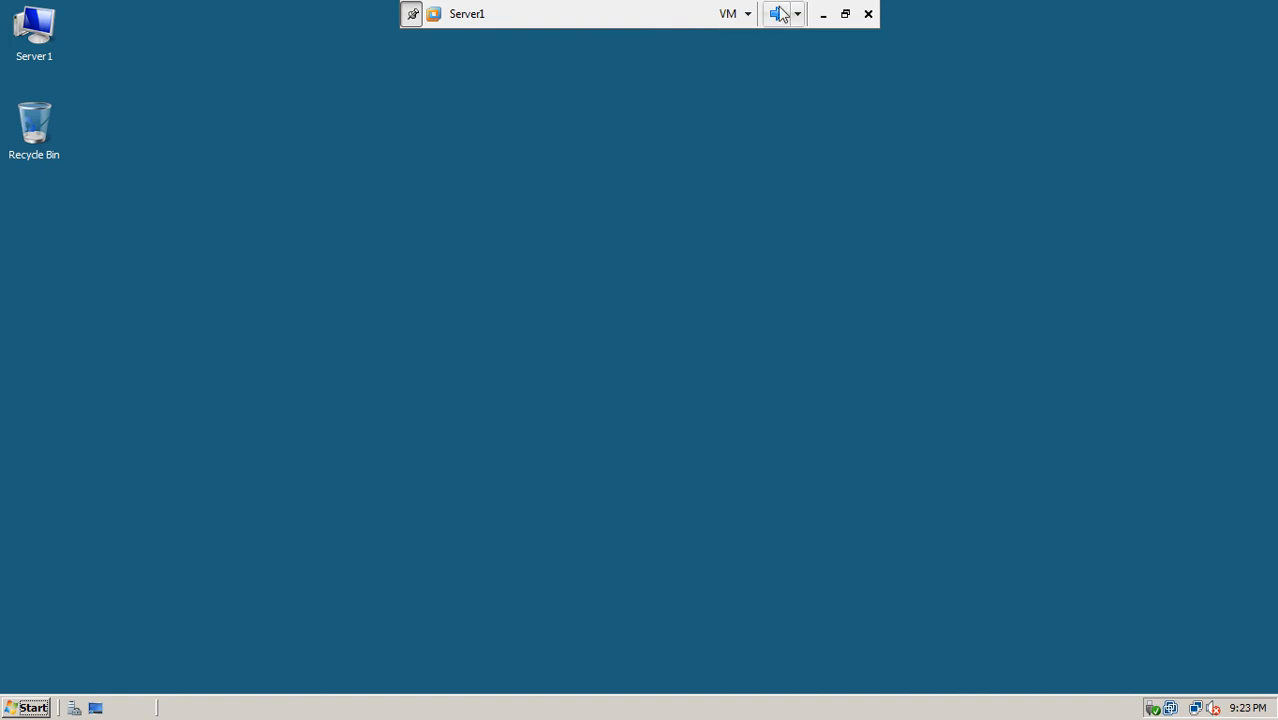
Step: Browse Server1's Local Disk (C:) and bring up the SalesDox folder's shortcut menu
click(20, 56)
double_click(20, 56)
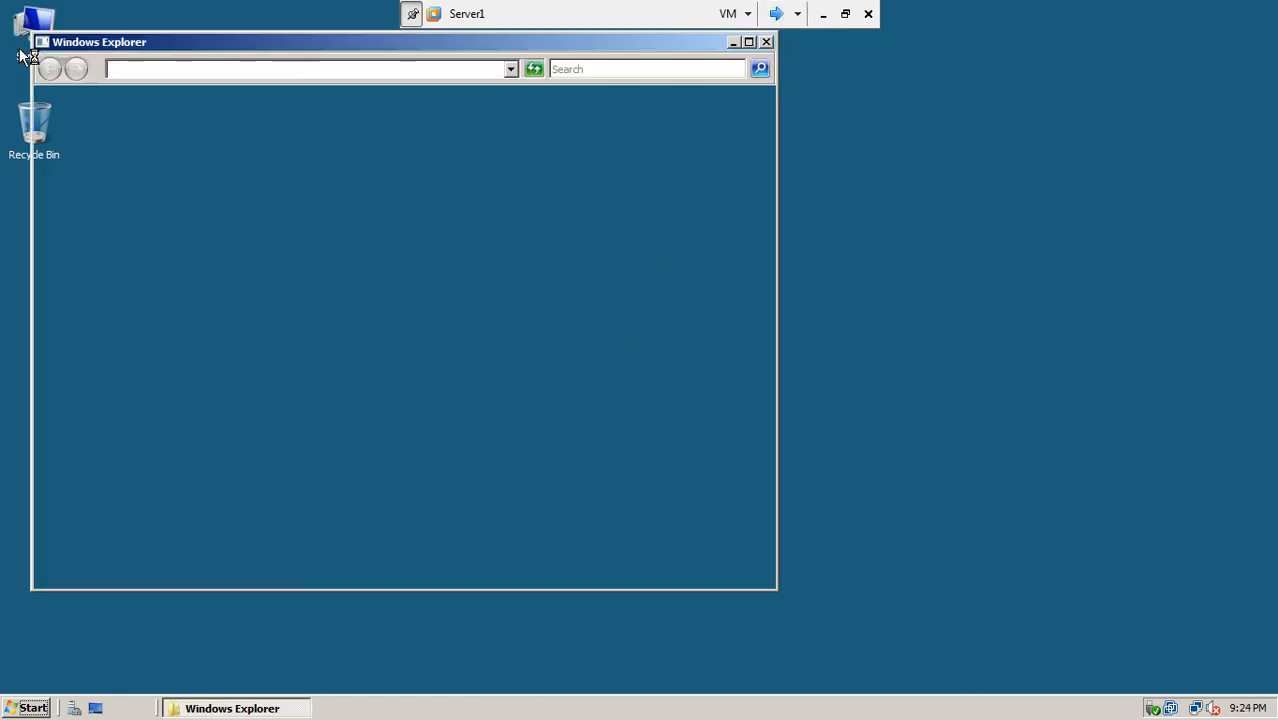
click(243, 186)
double_click(242, 186)
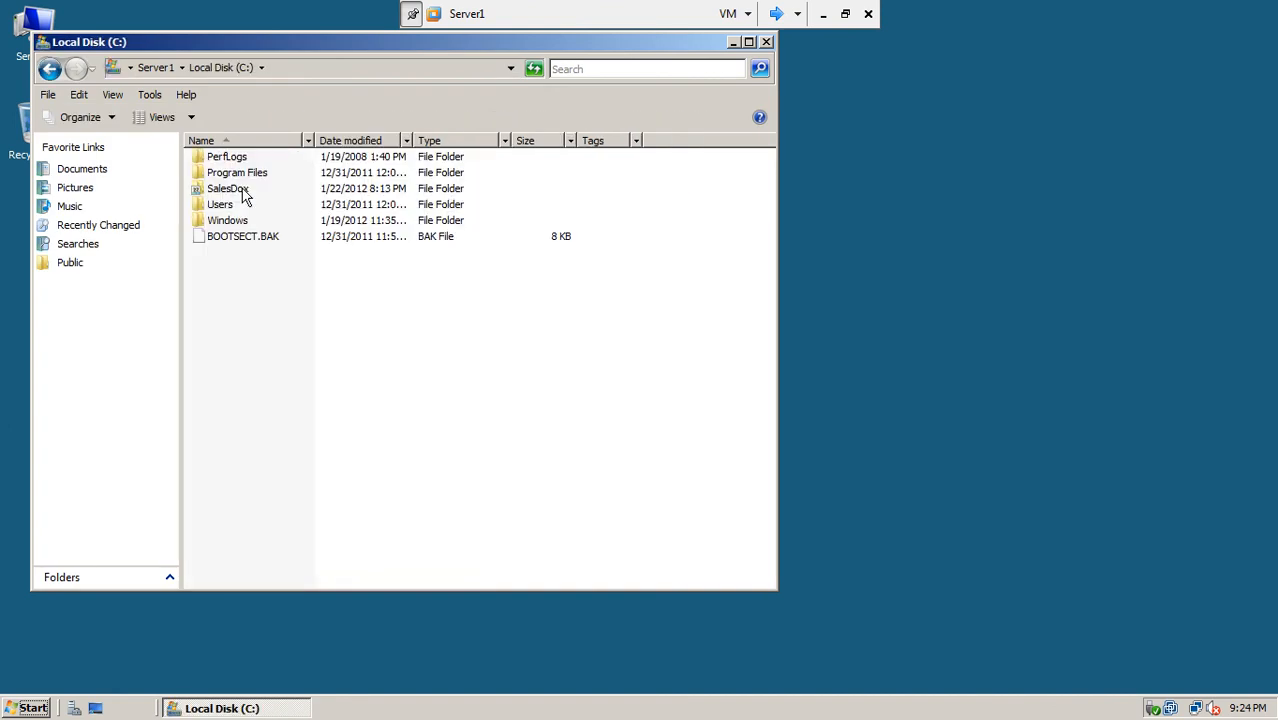
right_click(231, 187)
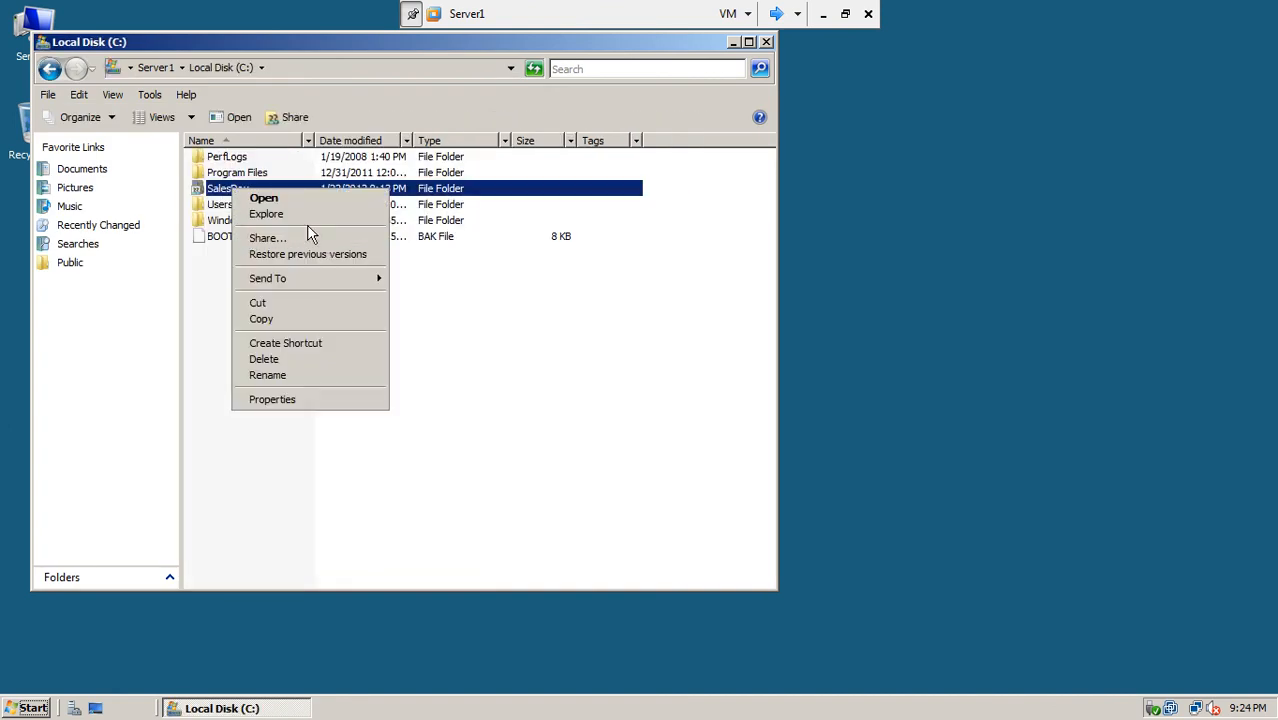
Step: Dismiss the SalesDox menu without sharing and move the console on to Server3
click(202, 358)
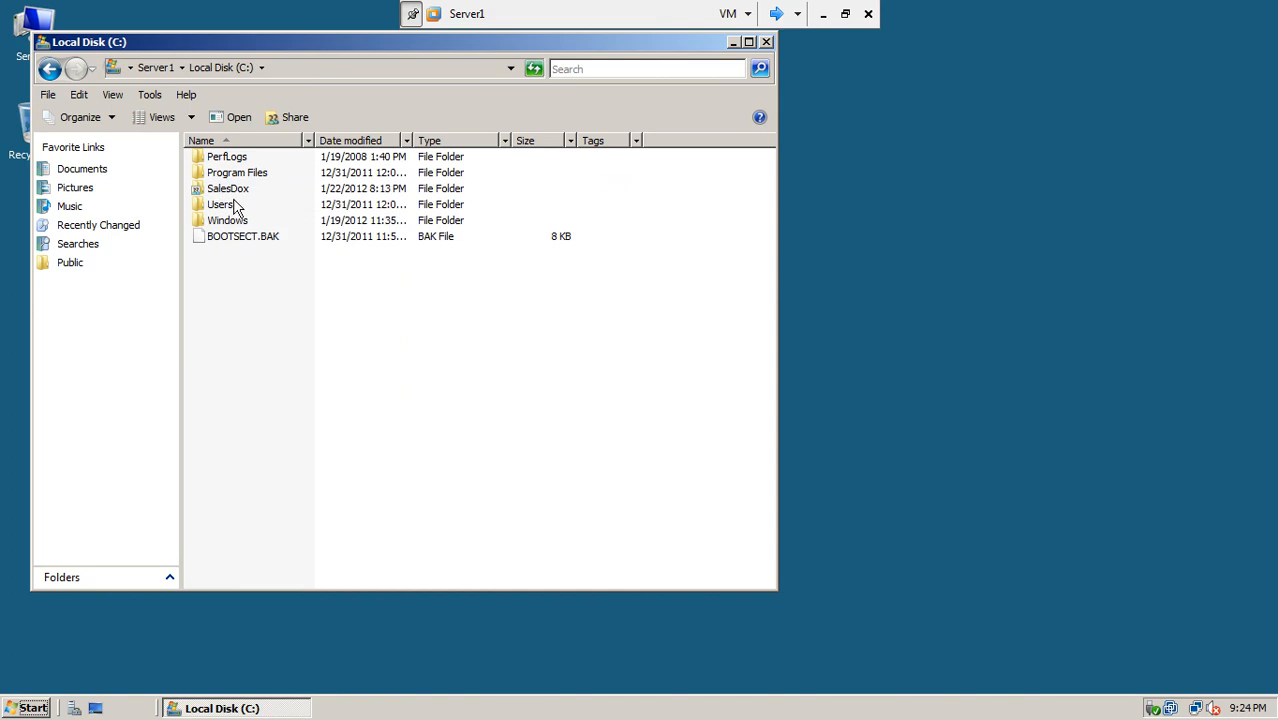
click(775, 14)
click(775, 14)
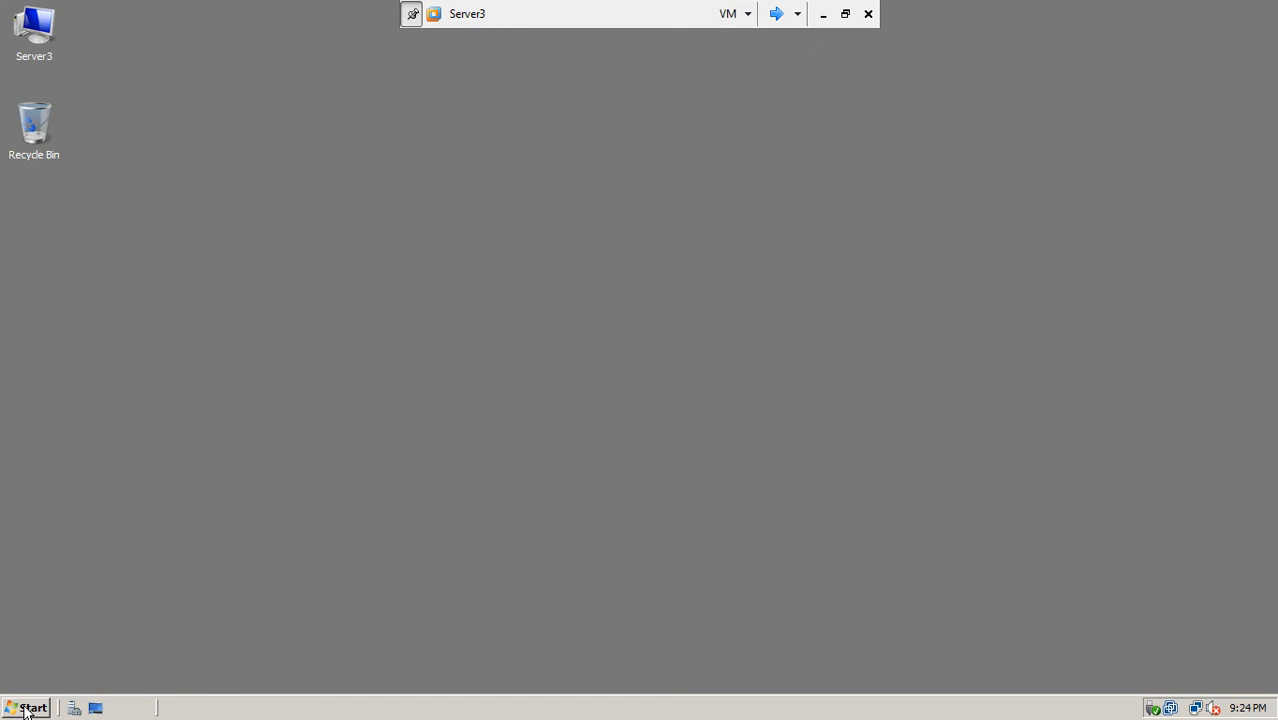
Step: Ping server1 from a Server3 command prompt
click(25, 708)
click(129, 288)
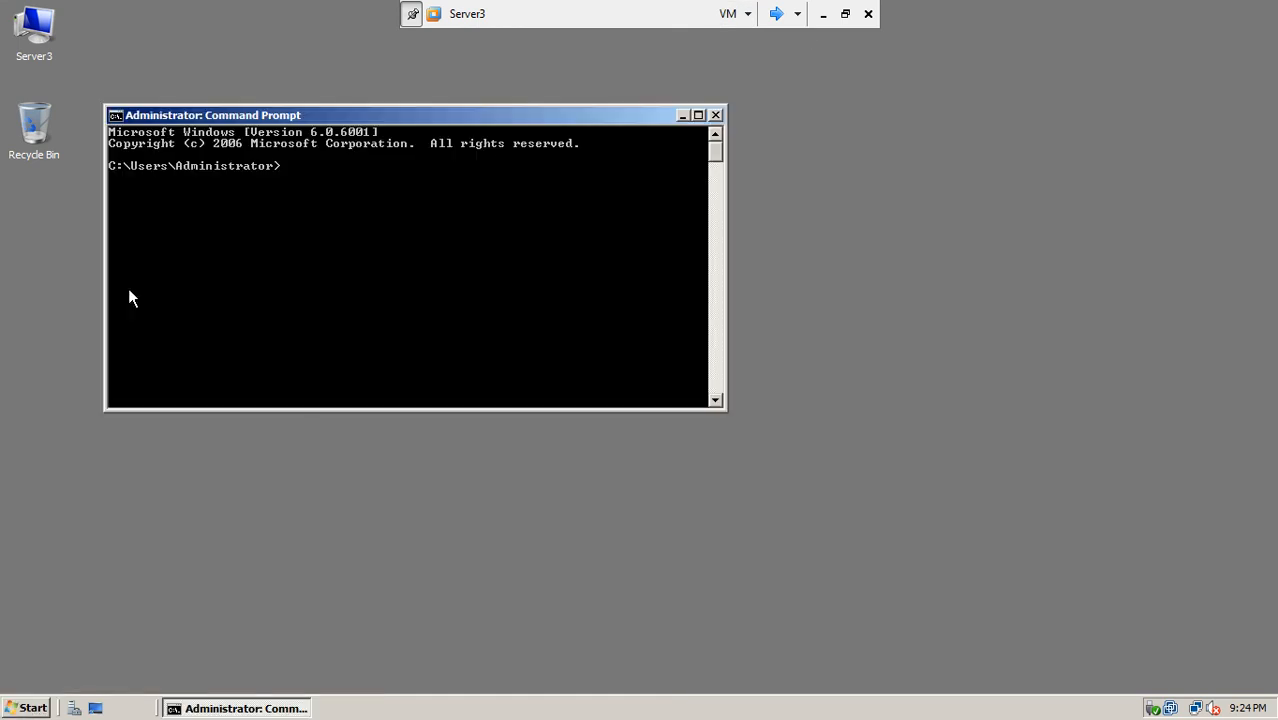
text(ping ser)
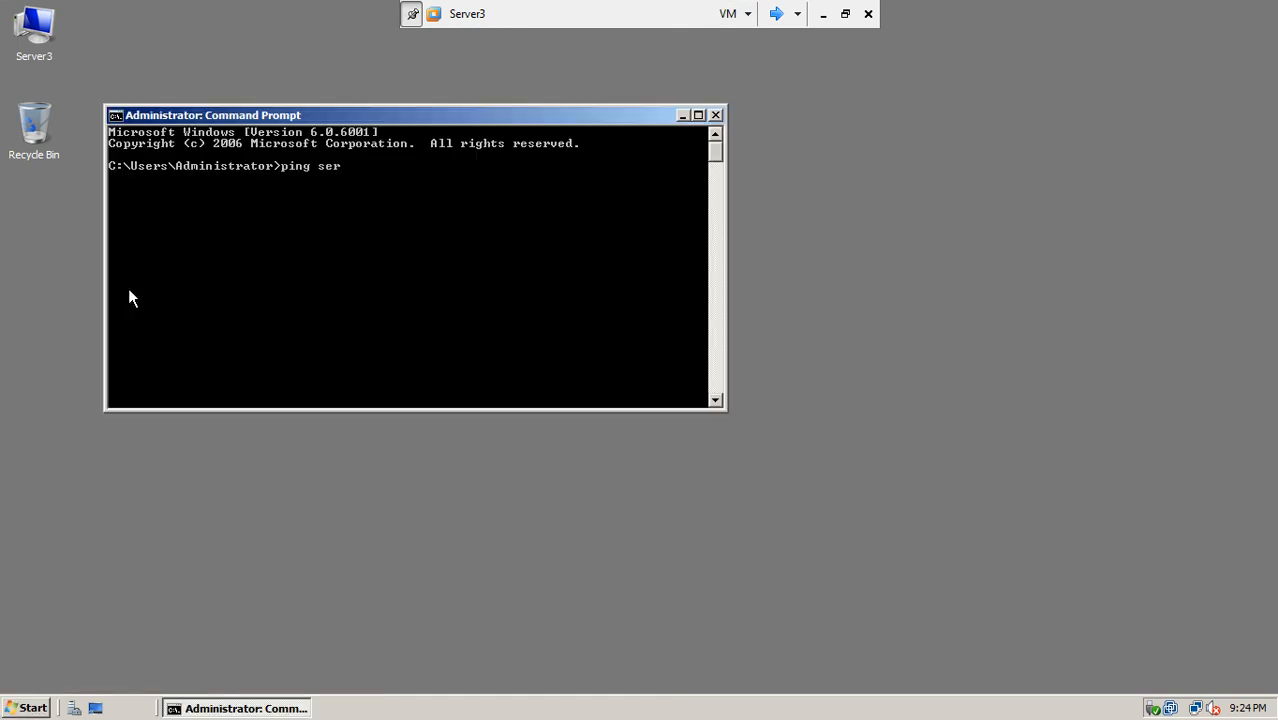
text(ver1)
key(Return)
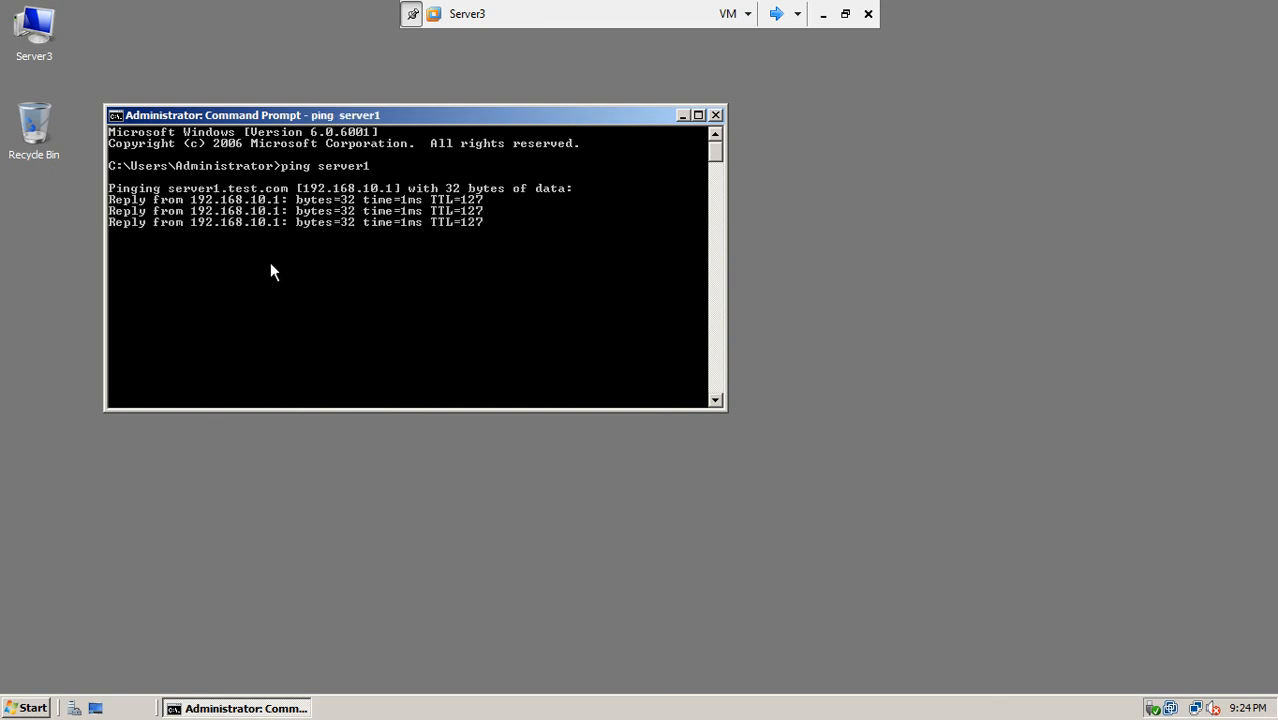
Step: Search \\server1\ from the Start menu to list its shares, then leave full screen
click(30, 707)
click(49, 670)
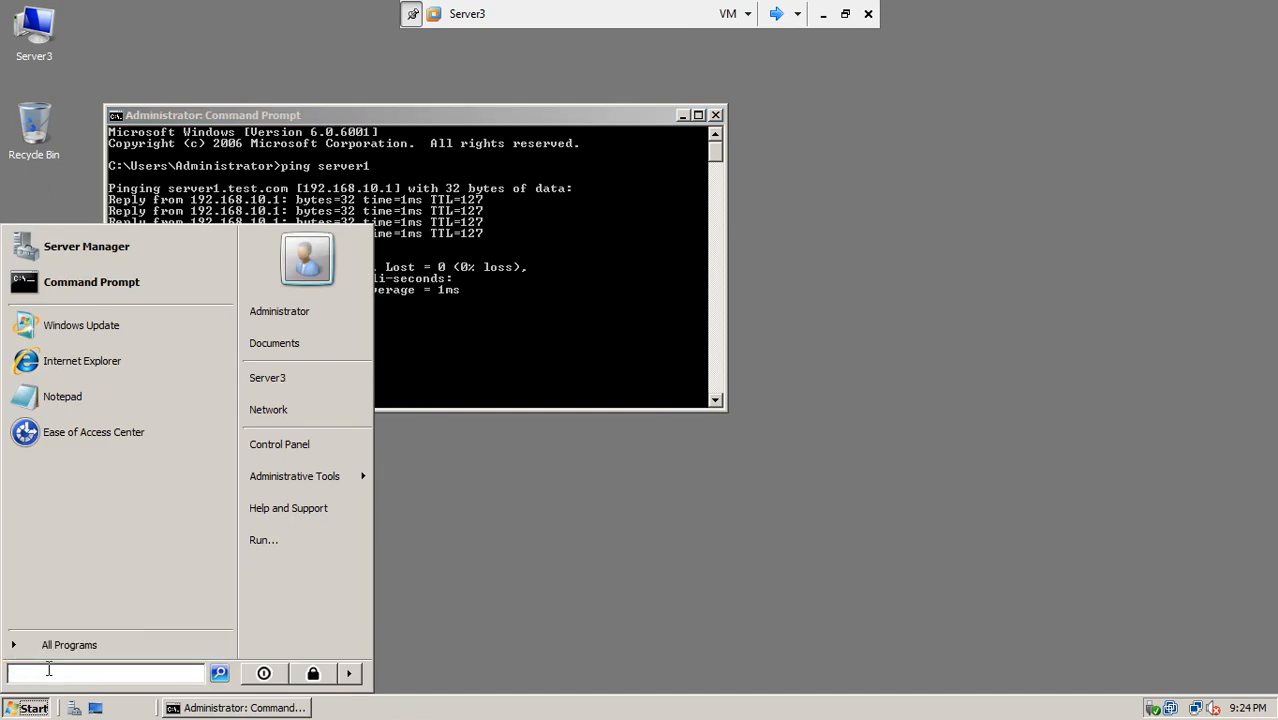
text(\\se)
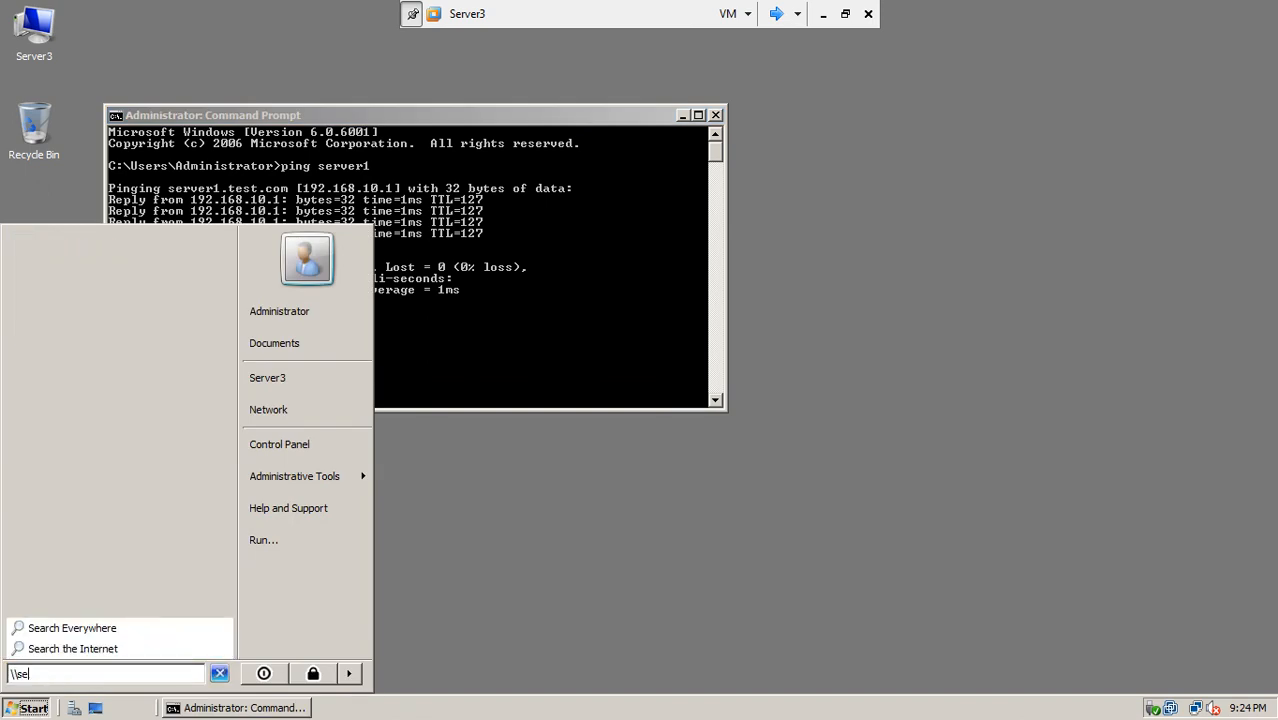
text(rver1\)
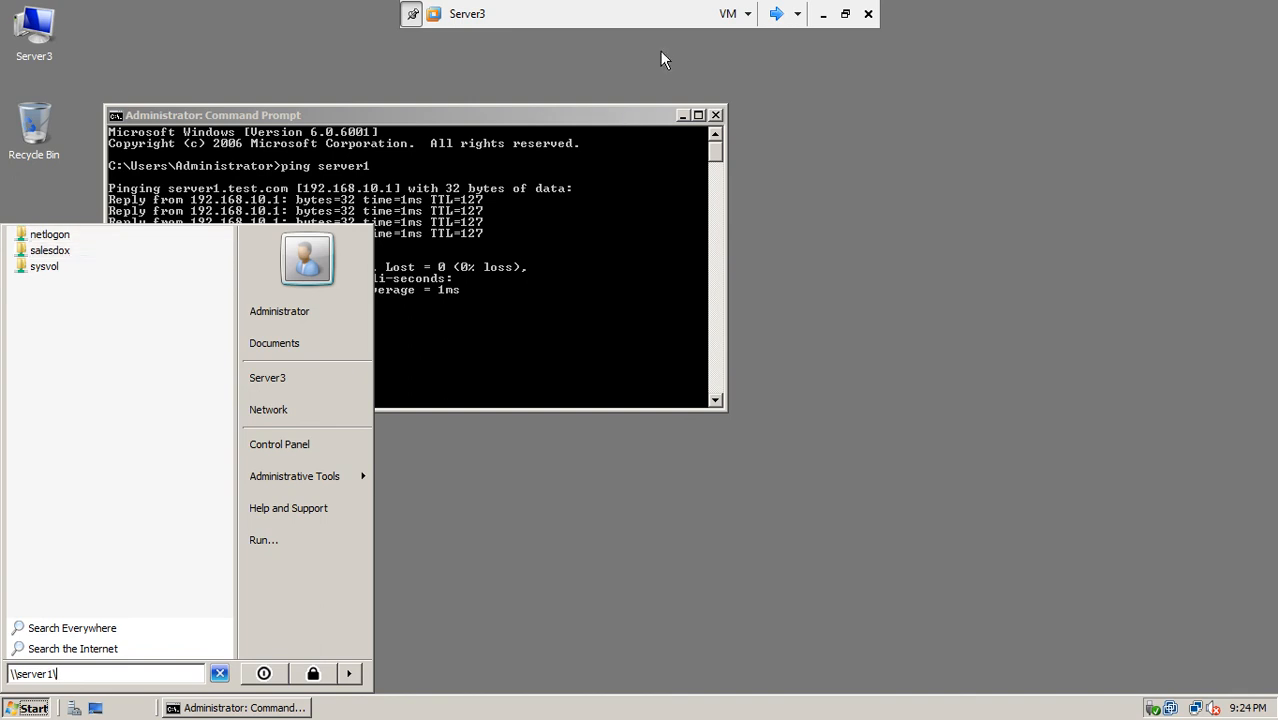
click(845, 14)
Step: Power on the win7-5 virtual machine and show it full screen
double_click(583, 28)
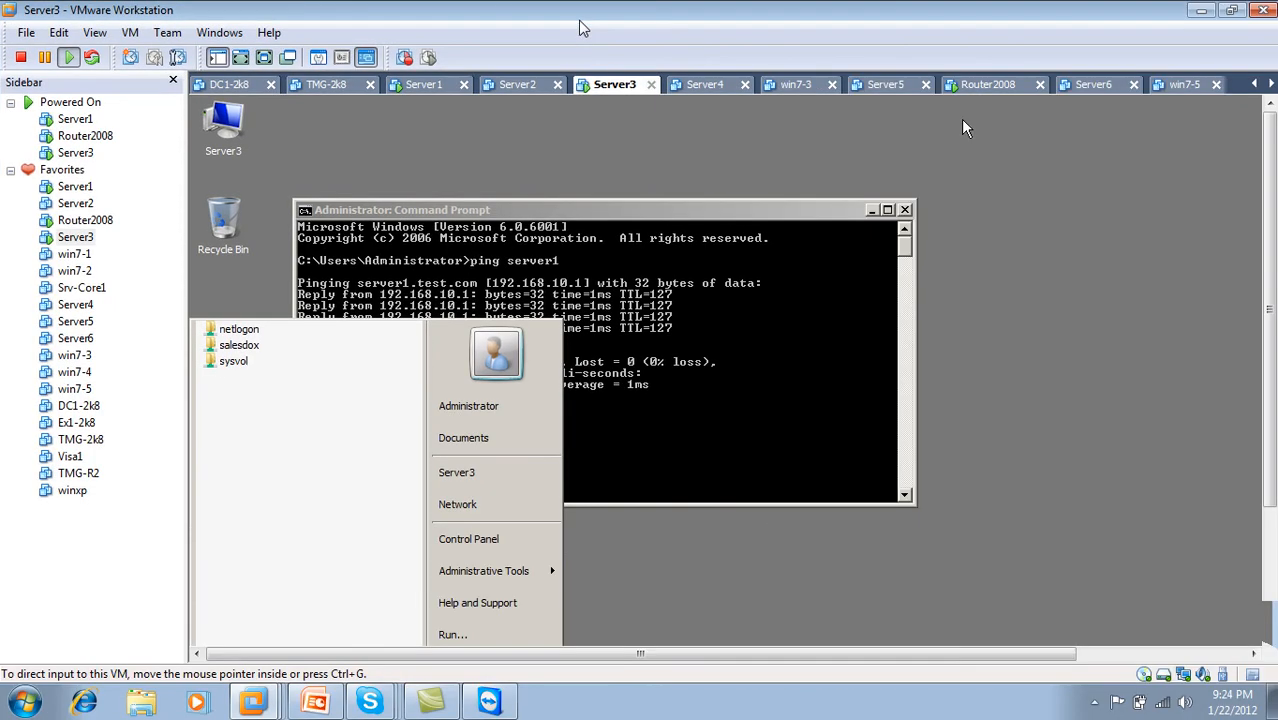
click(1183, 84)
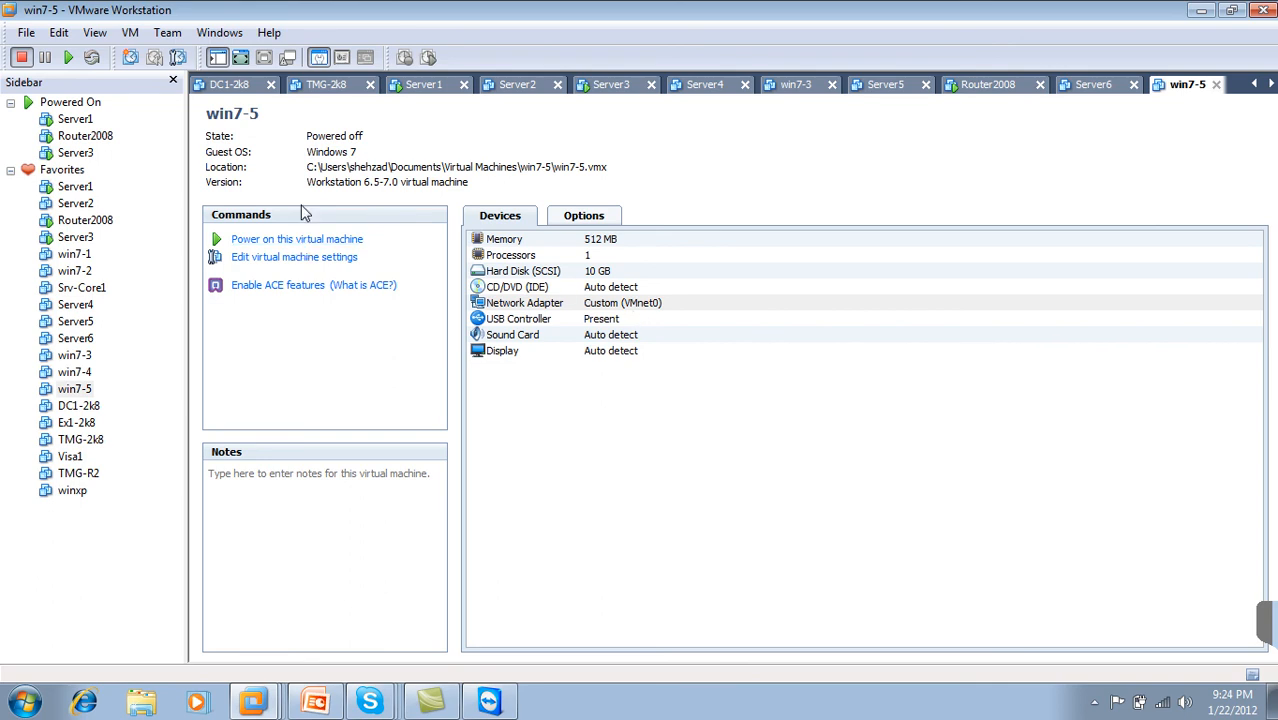
click(303, 240)
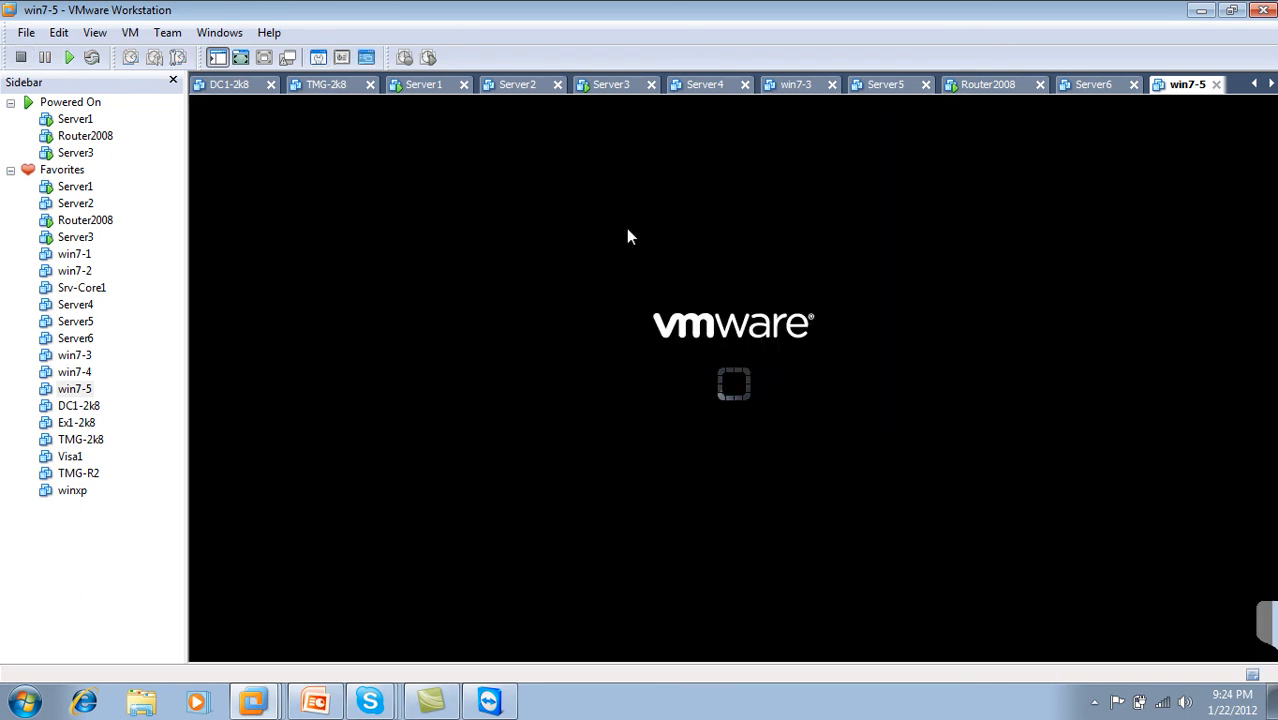
click(264, 57)
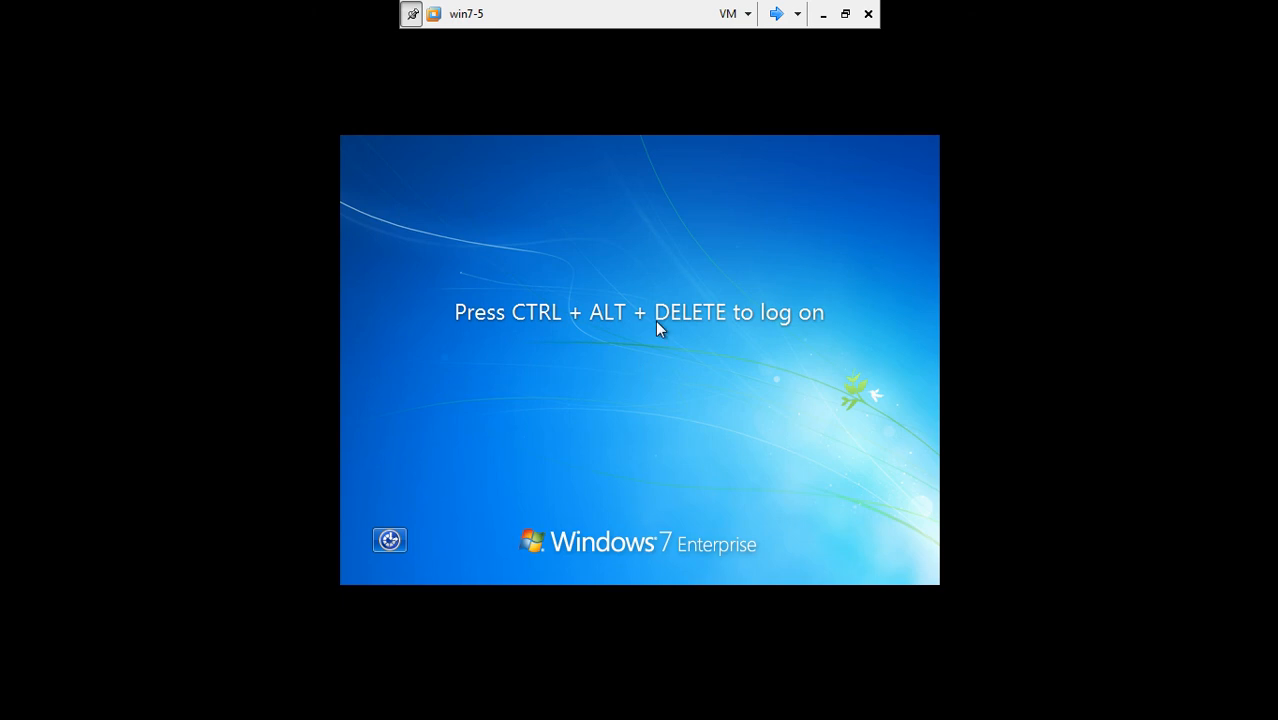
Step: Log on to win7-5 as Other User with a LHR domain account and its password
key(ctrl+alt+Delete)
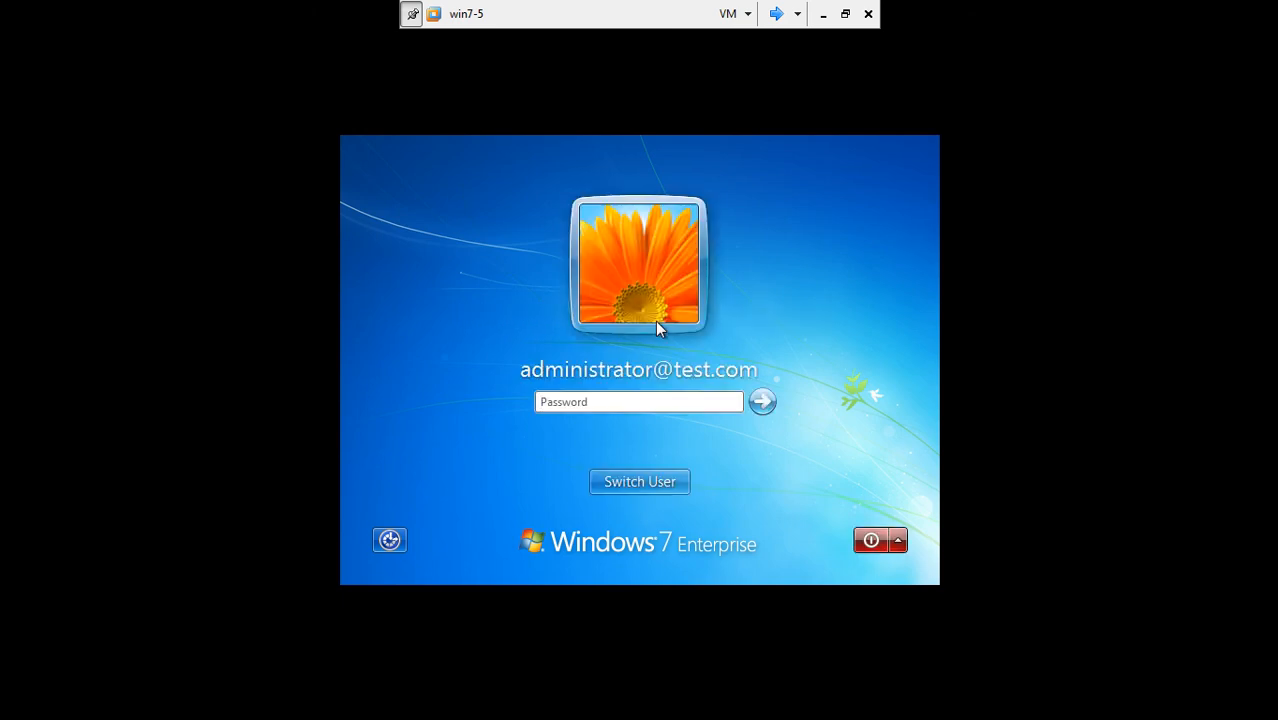
click(762, 401)
click(644, 482)
click(643, 482)
click(728, 348)
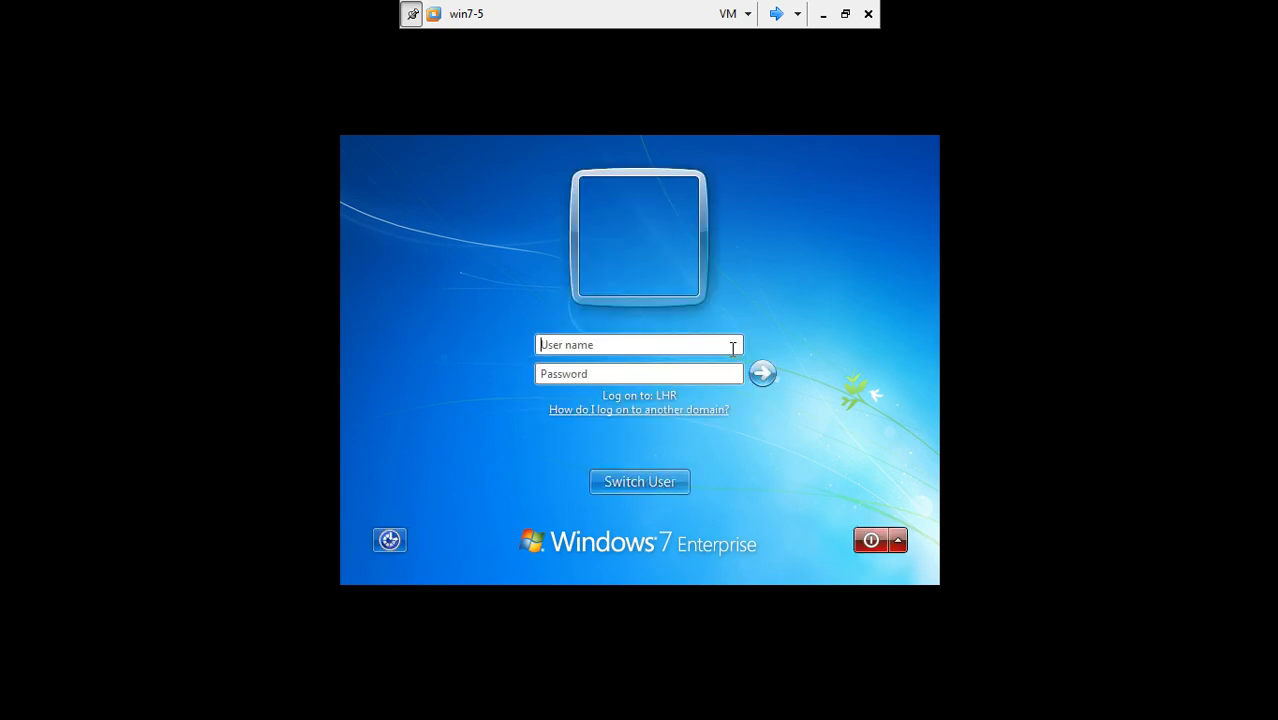
text(kamran)
key(Tab)
text(***)
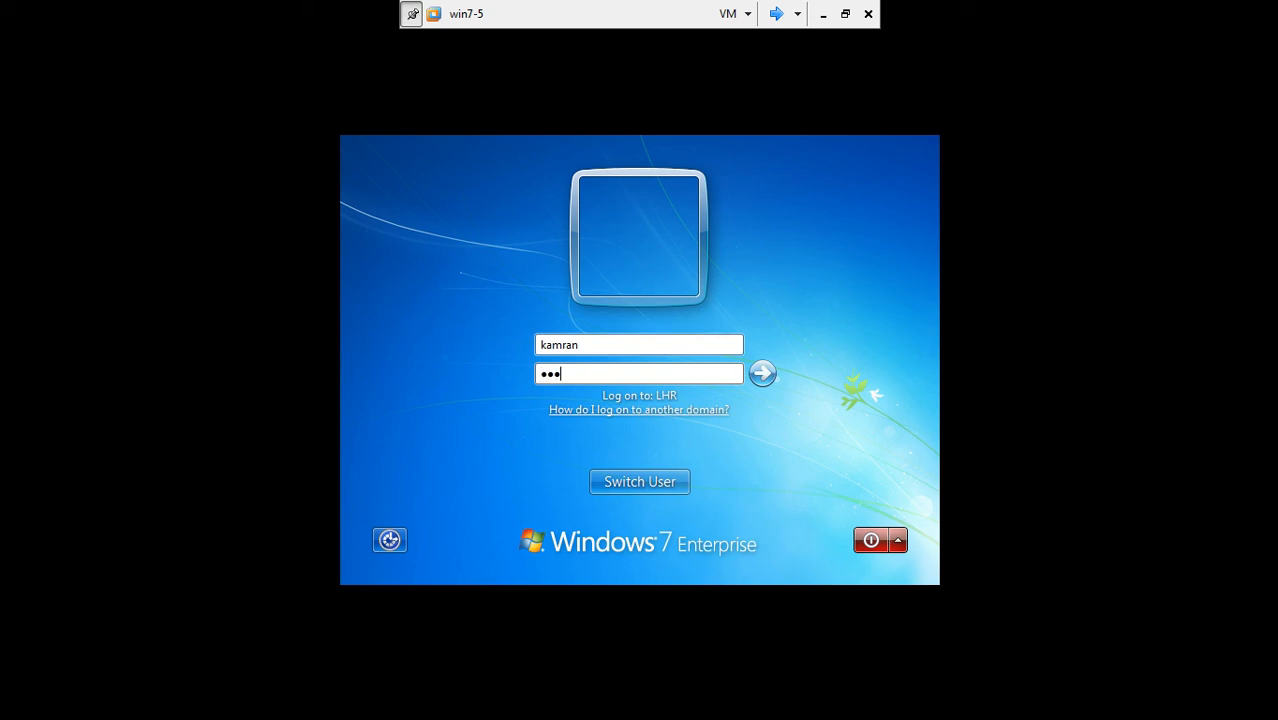
key(Return)
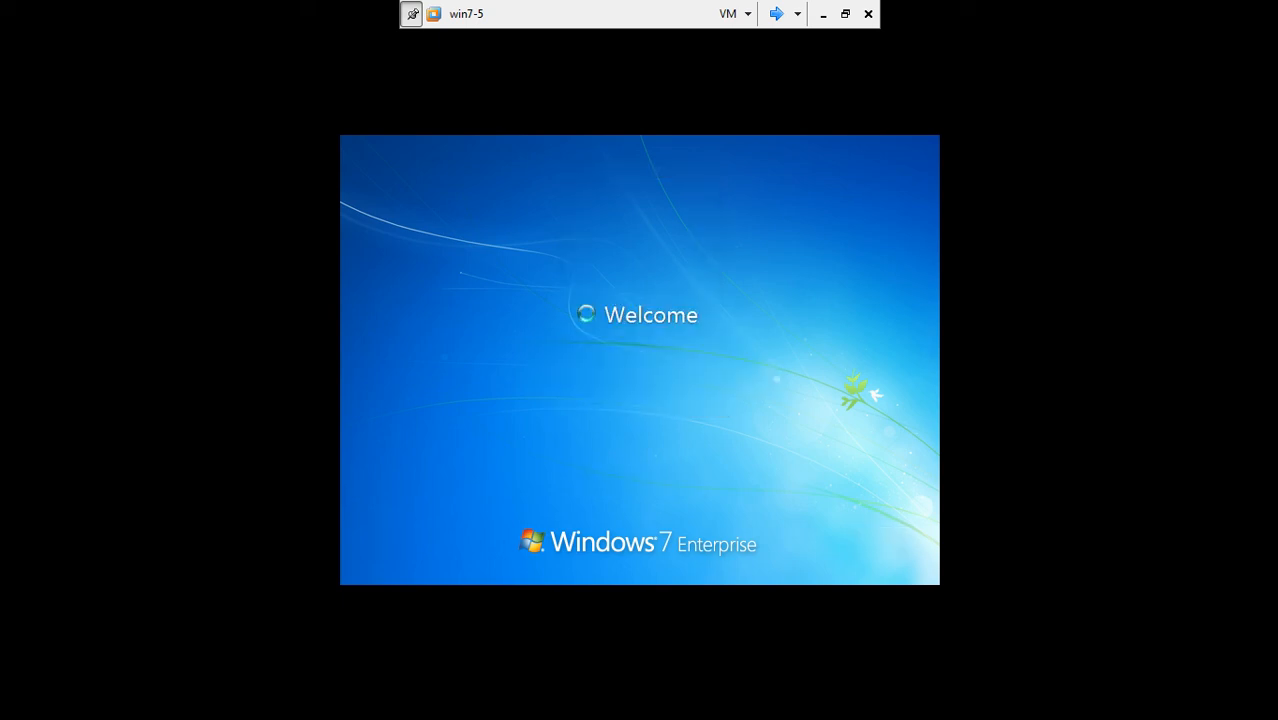
click(845, 13)
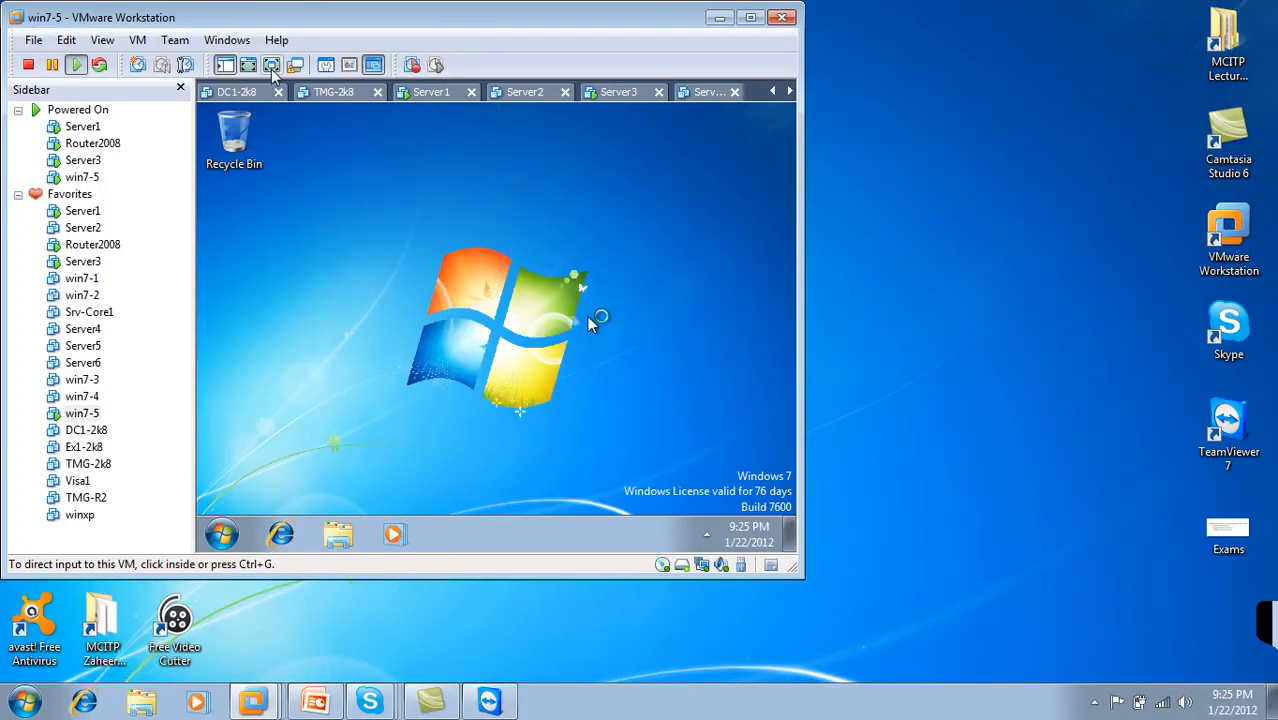
click(271, 65)
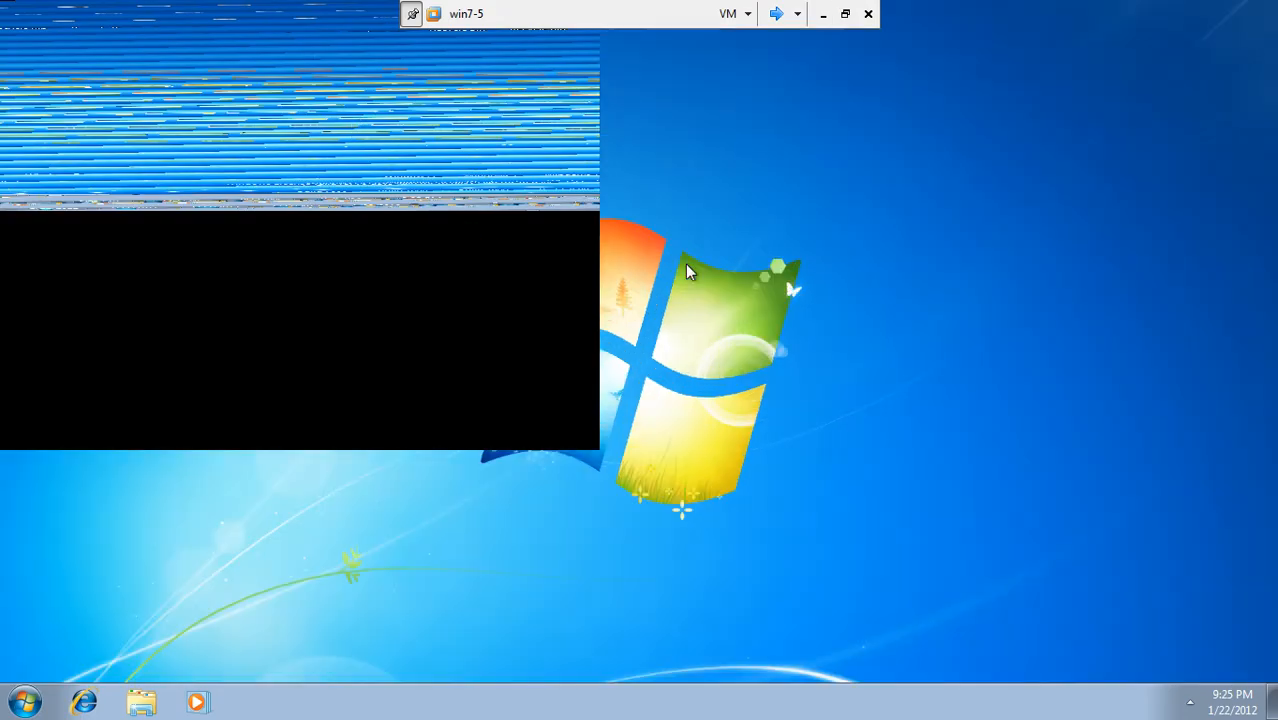
Step: Open a command prompt on win7-5 and ping server1 by short name
click(25, 702)
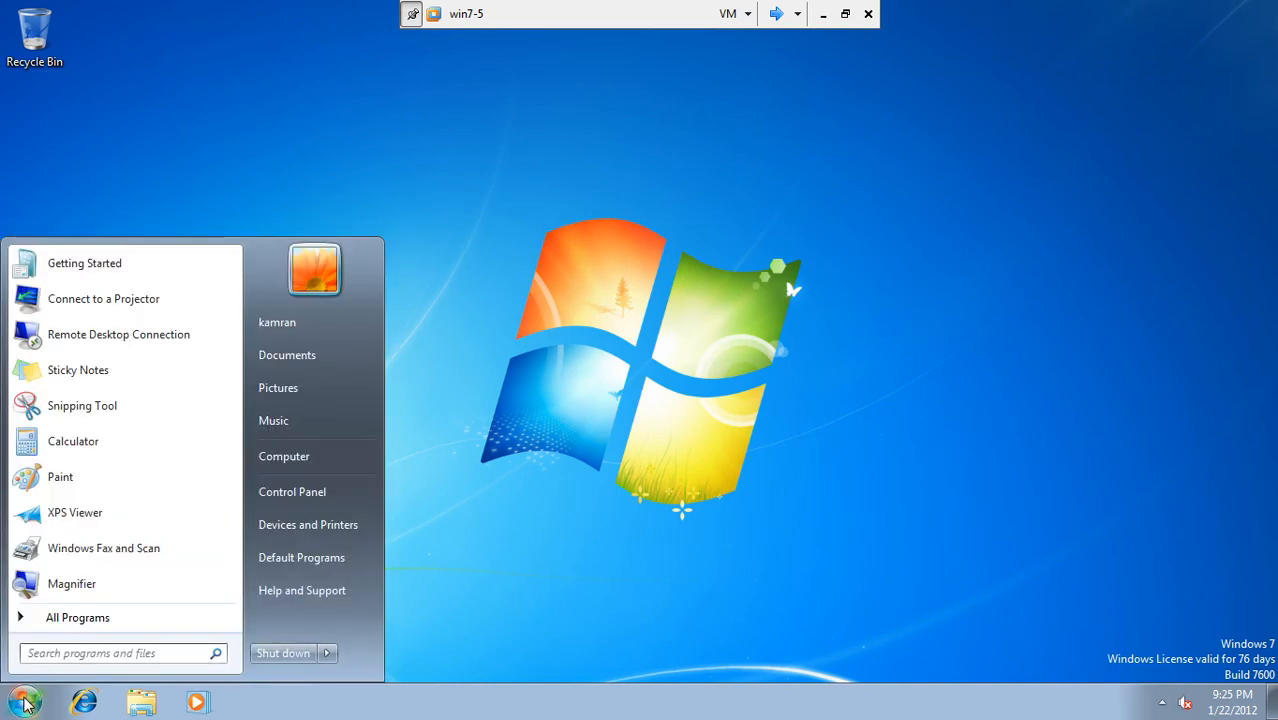
click(62, 651)
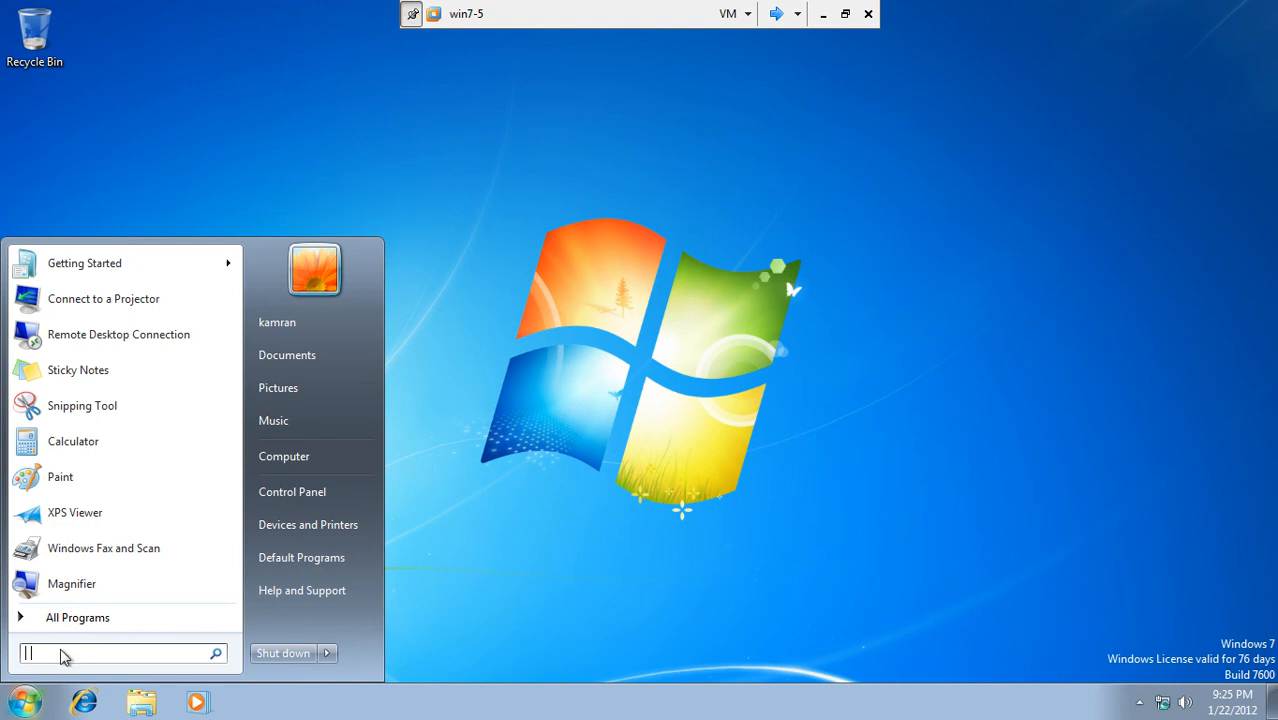
text(cm)
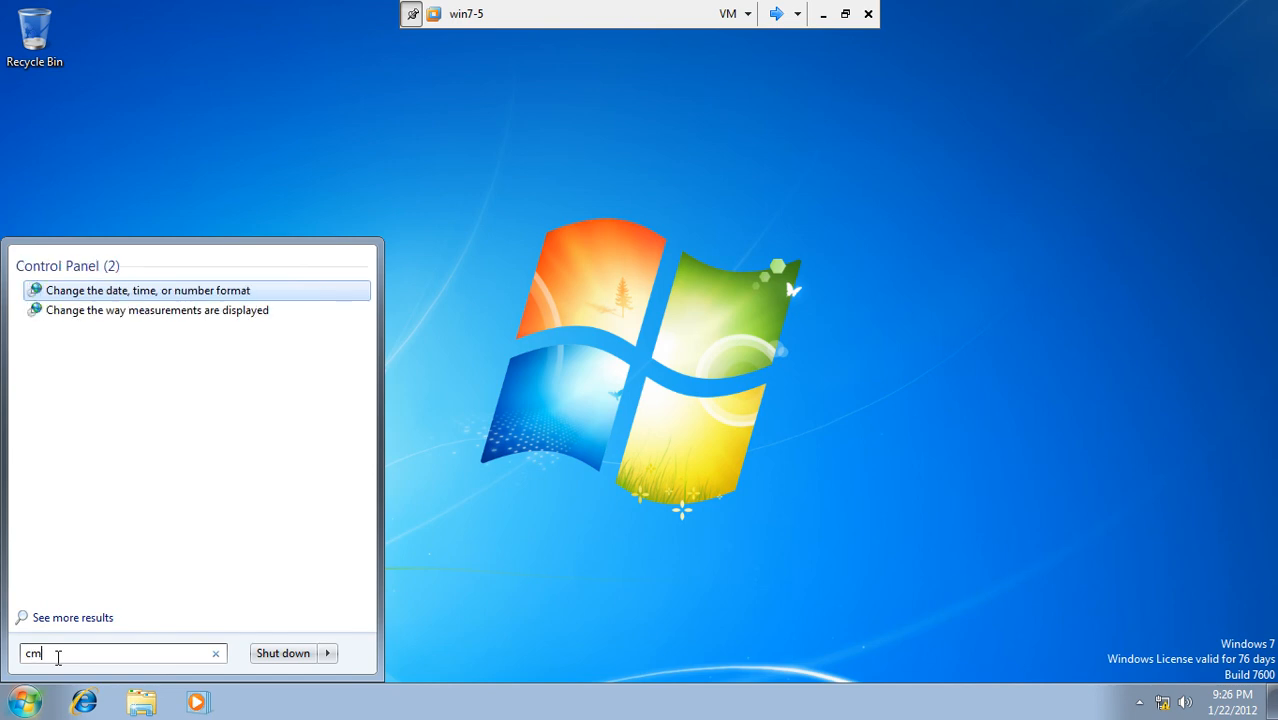
text(d)
key(Return)
text(ping server1)
key(Return)
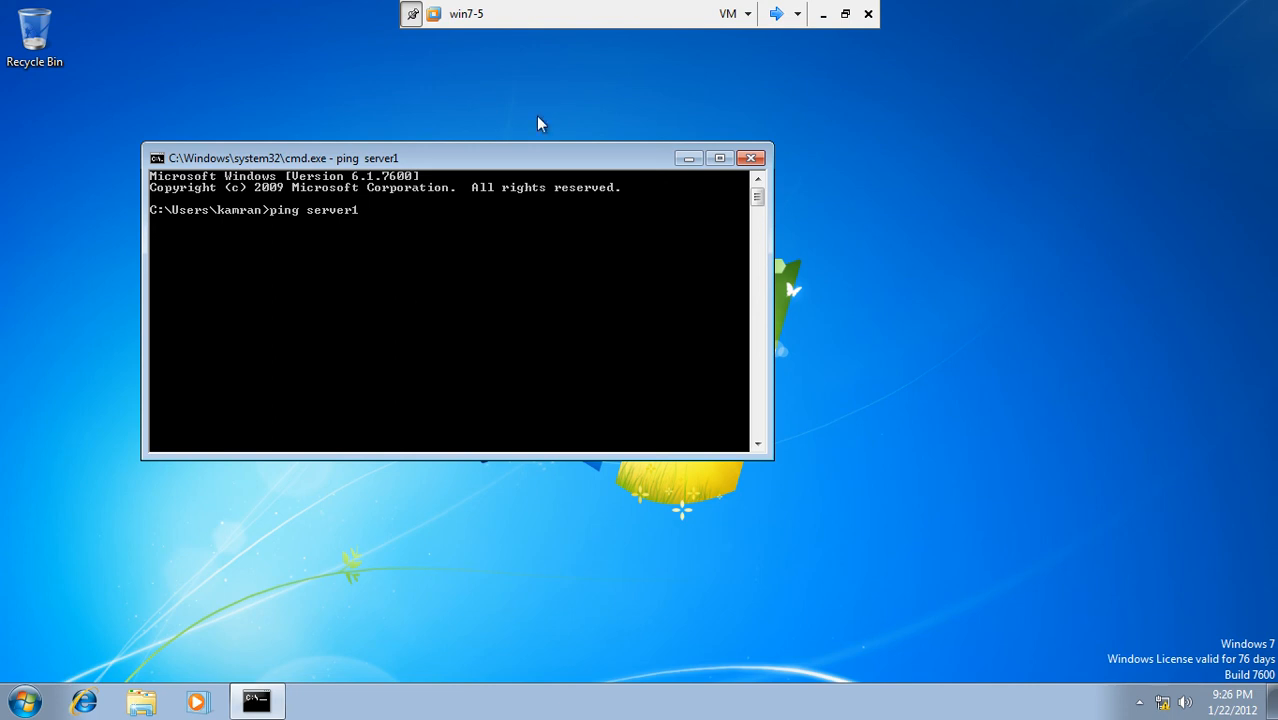
drag(513, 167, 629, 156)
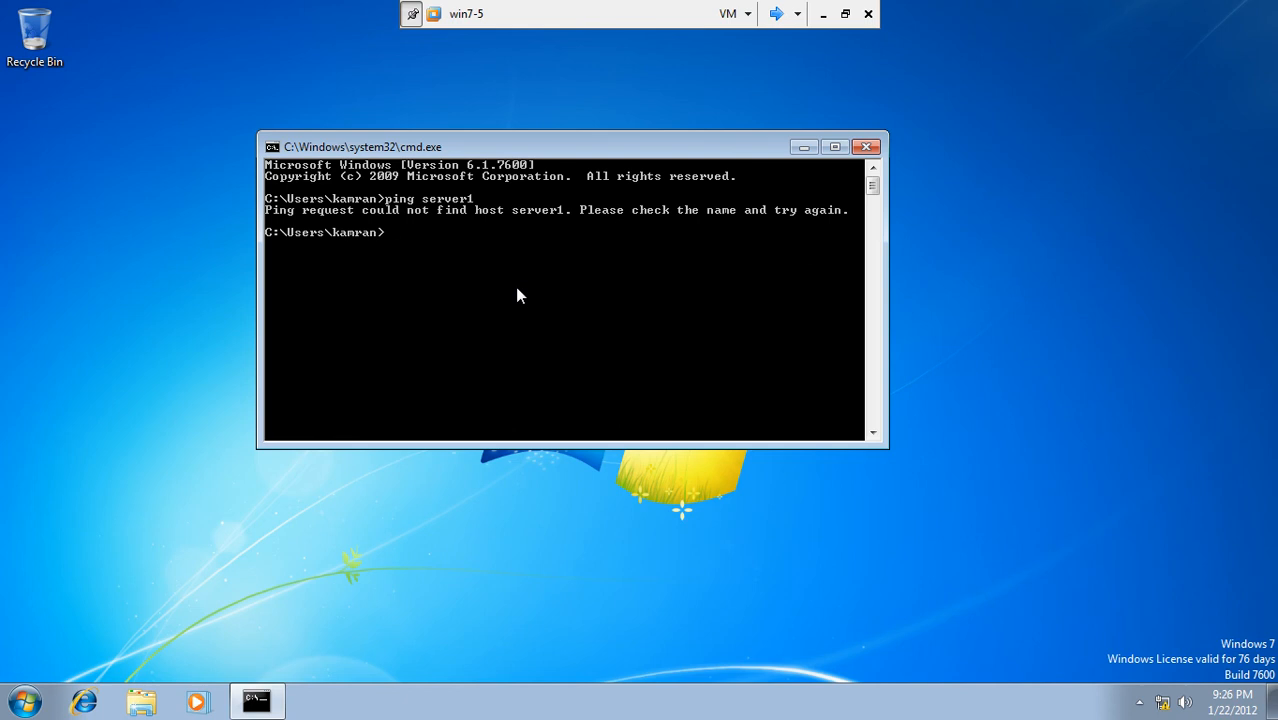
Step: Run ipconfig, then ping 192.168.10.1 and server1.test.com
text(ipconfig)
key(Return)
text(ping 192)
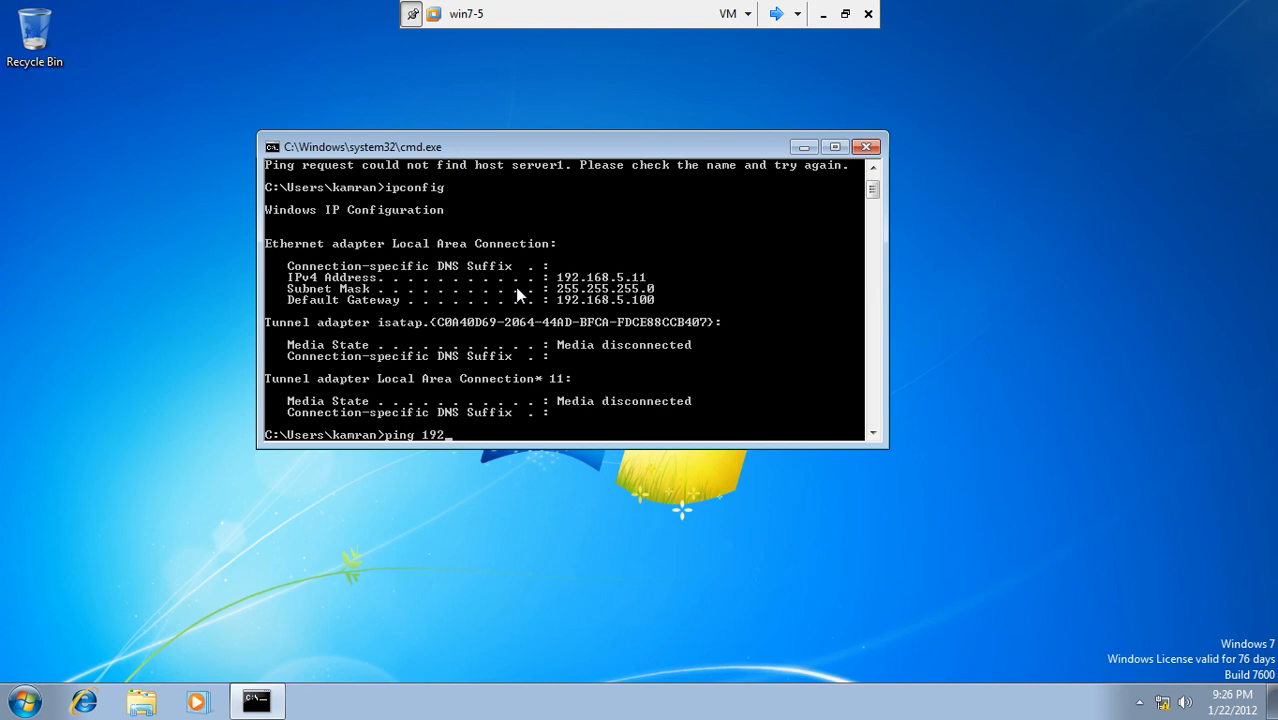
text(.168.10.1)
key(Return)
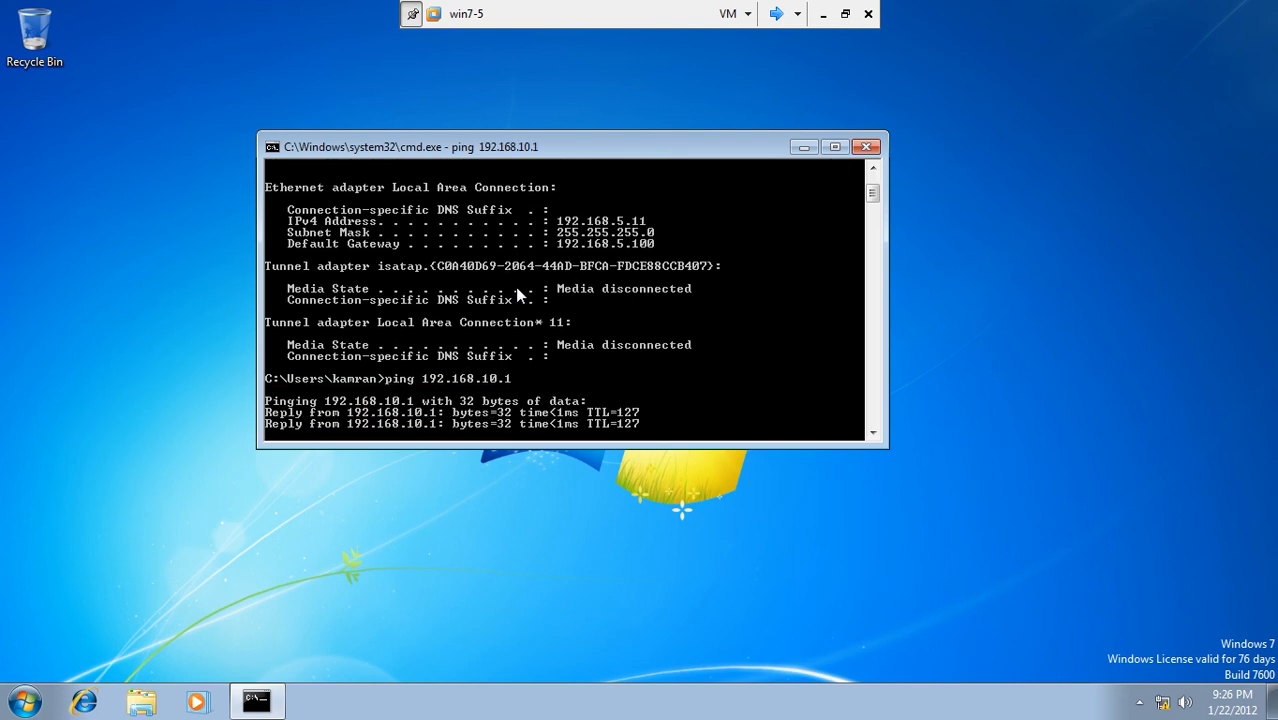
text(ping server1)
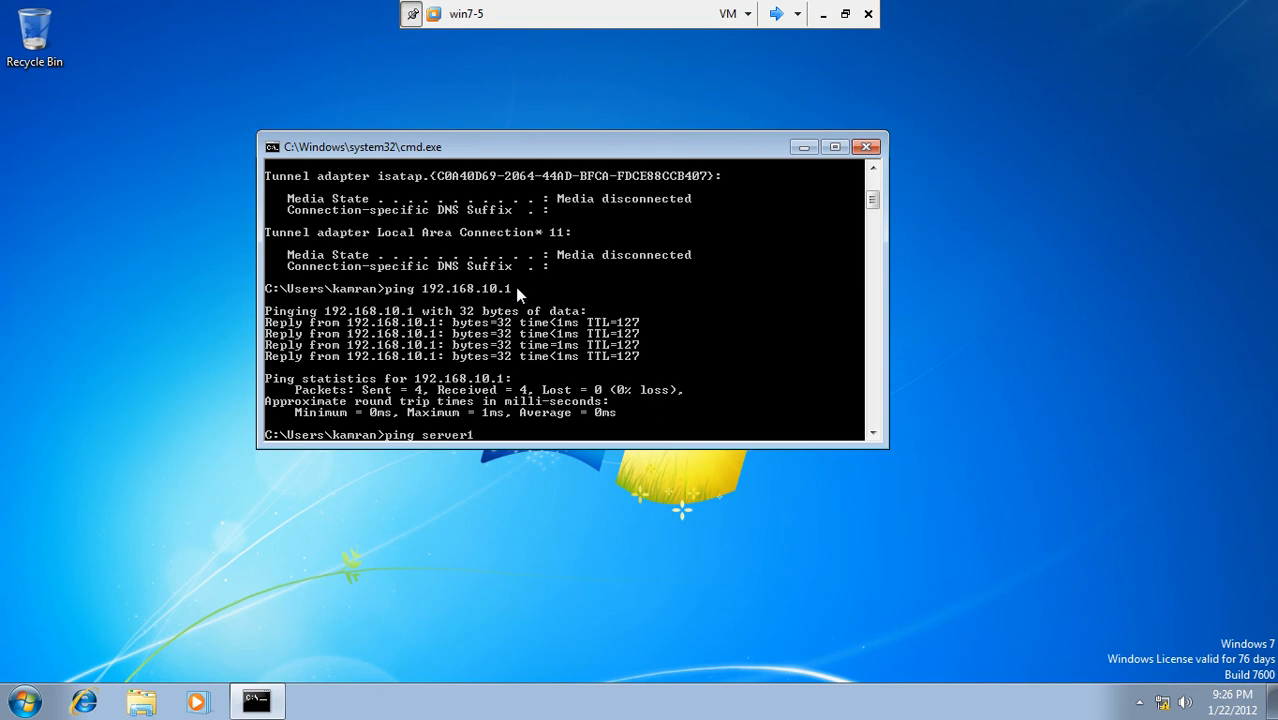
text(.test.com)
key(Return)
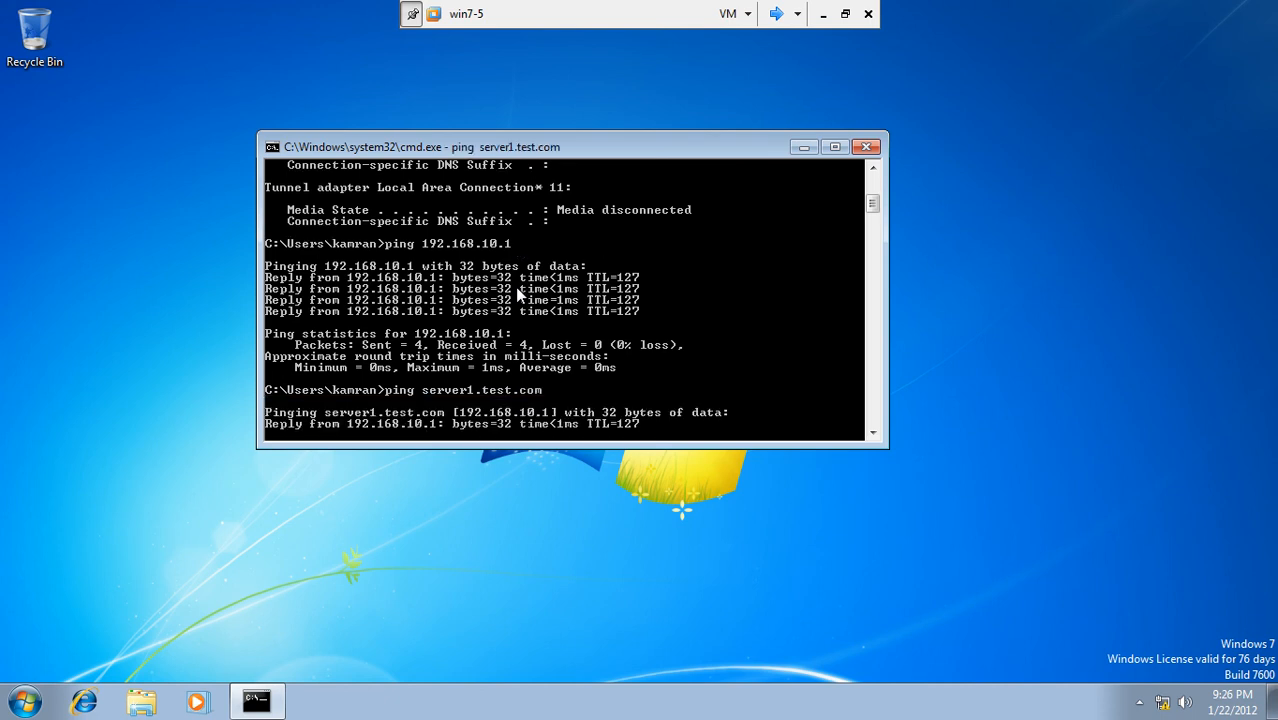
Step: Search \\server1\ from win7-5's Start menu, find no match, and move the command window aside
click(36, 697)
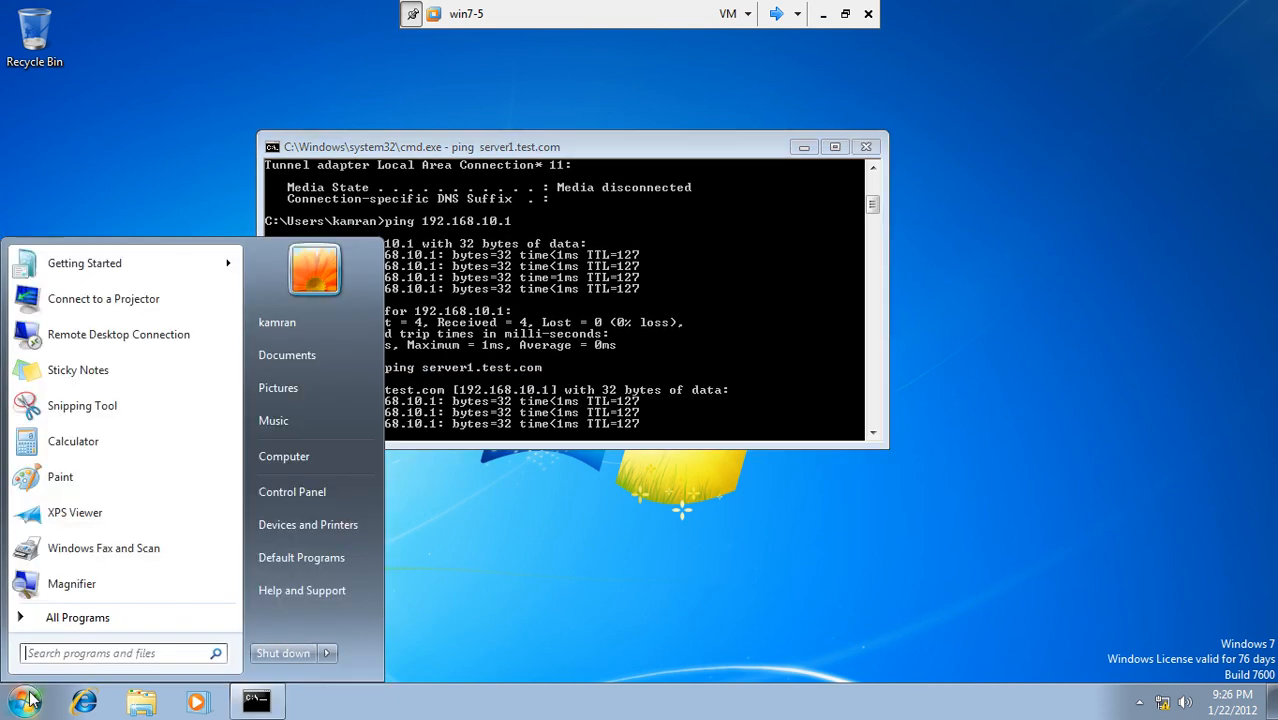
text(\\)
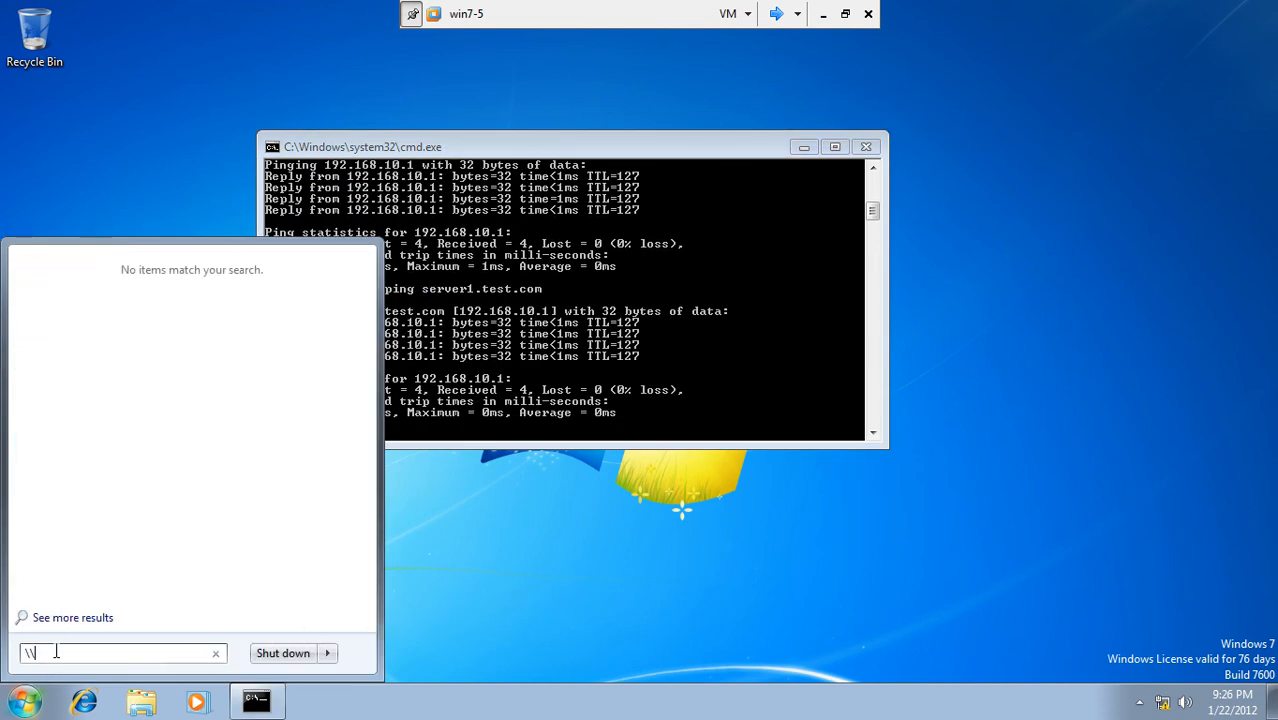
text(server1\)
click(571, 148)
drag(573, 151, 825, 91)
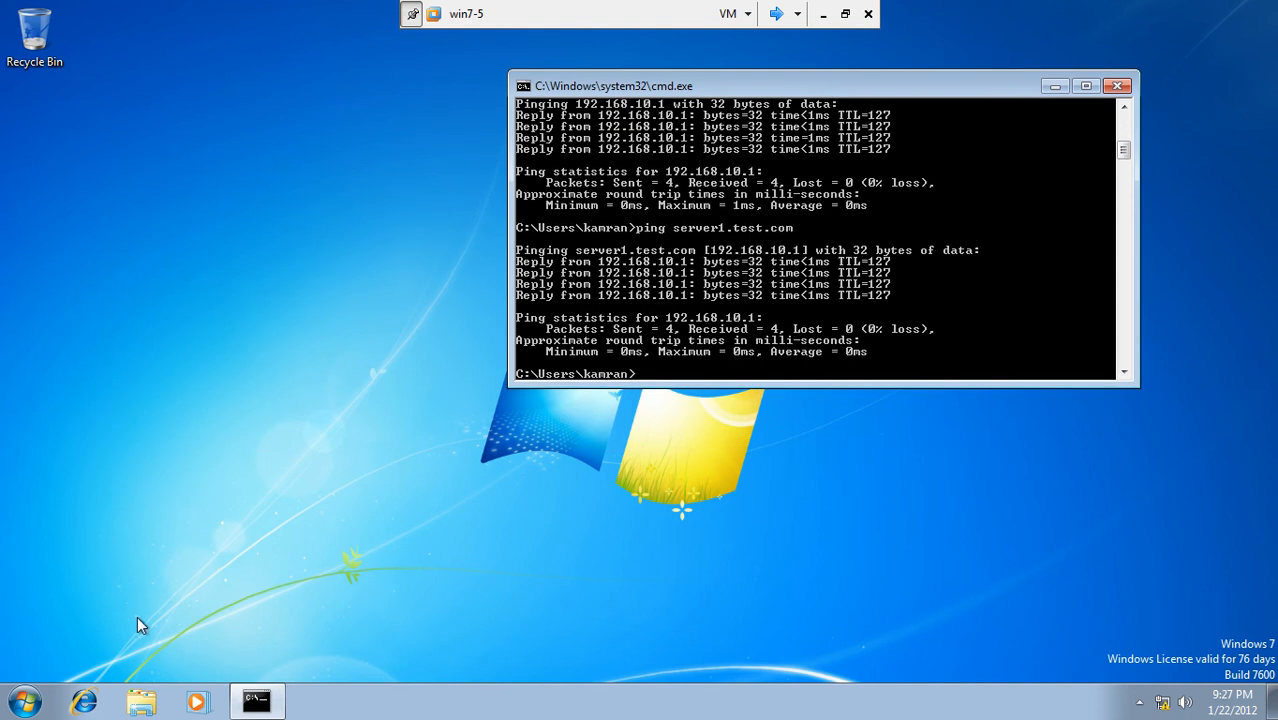
Step: Open the SalesDox share via \\server1.test.com\, then switch to Server3
click(25, 702)
text(\\)
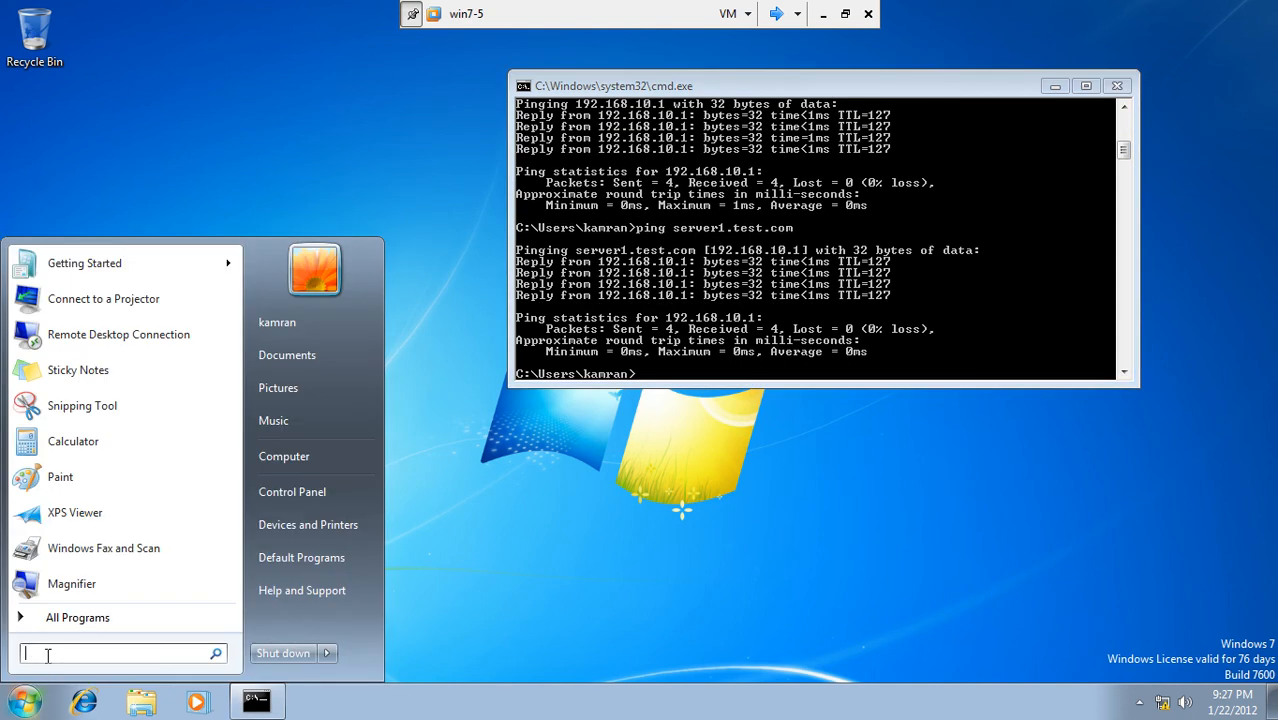
text(server1)
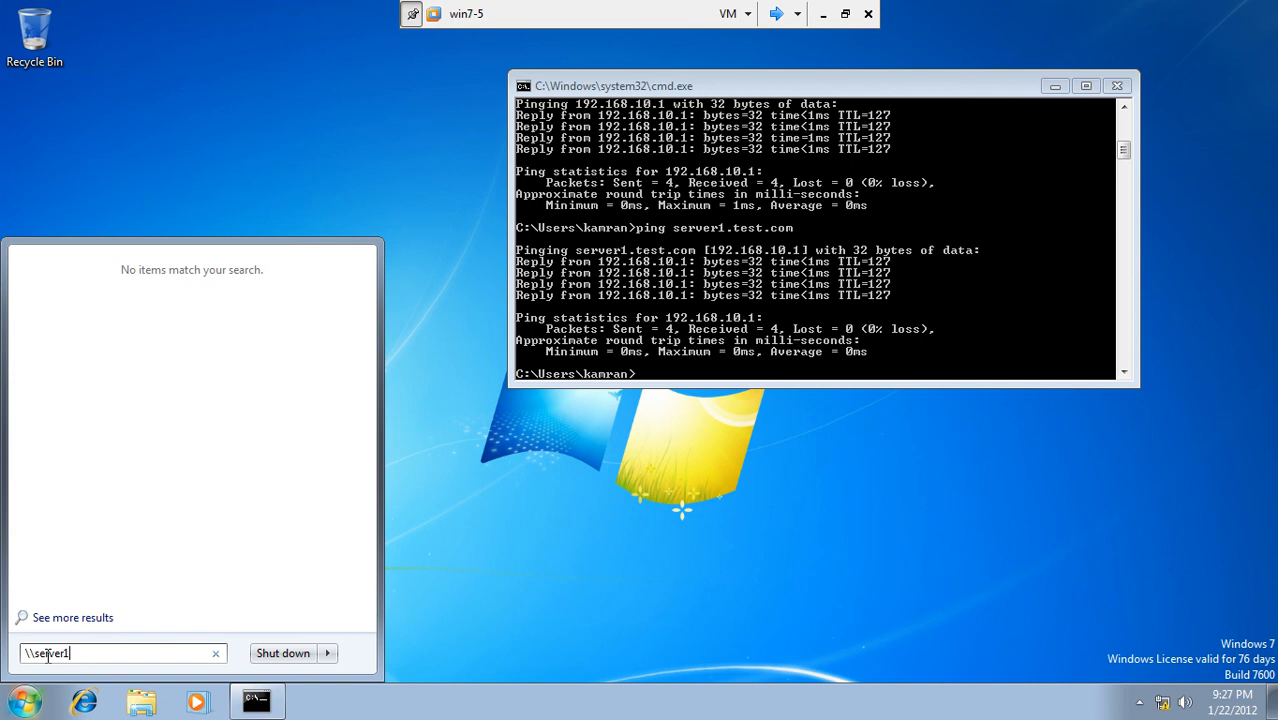
text(.test.com\)
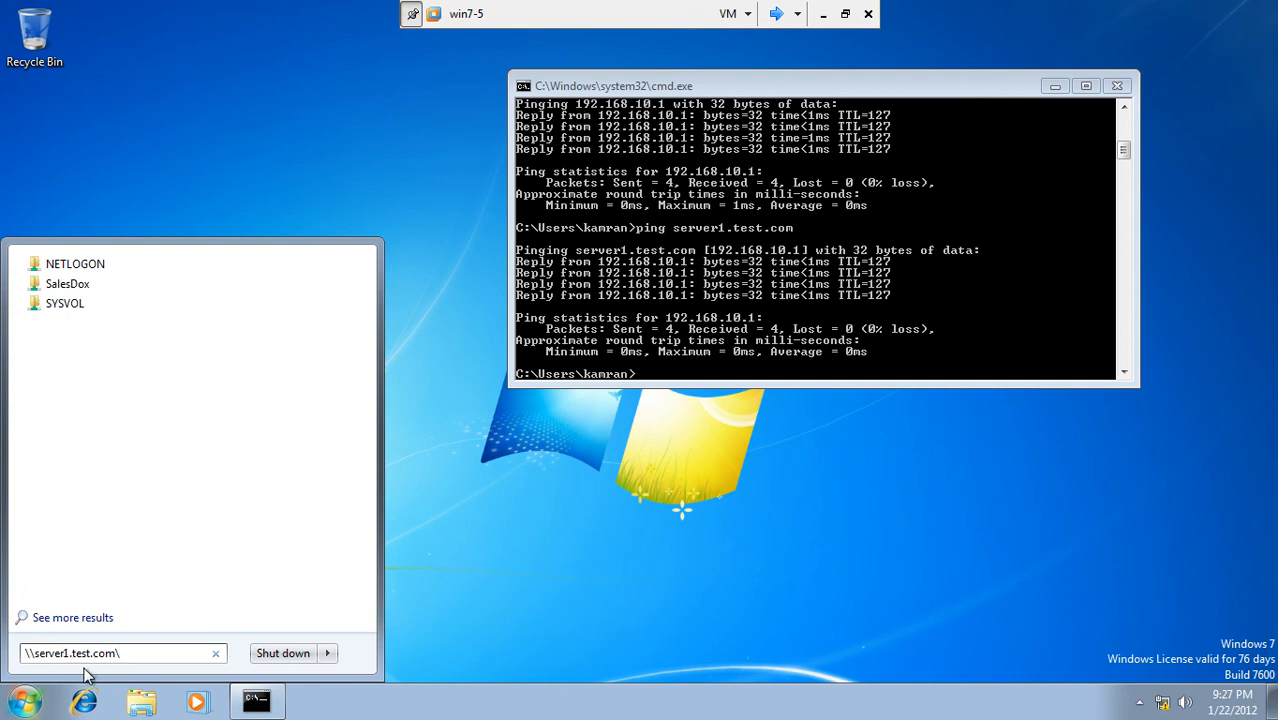
click(67, 285)
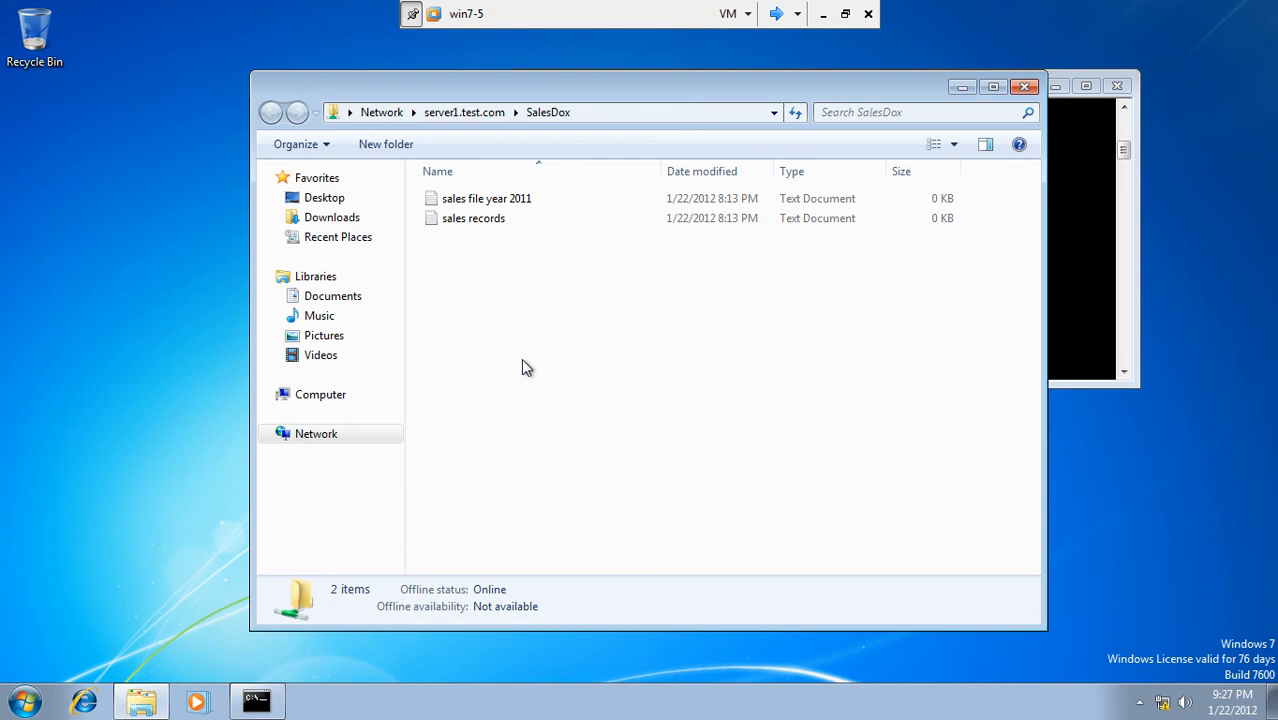
click(775, 14)
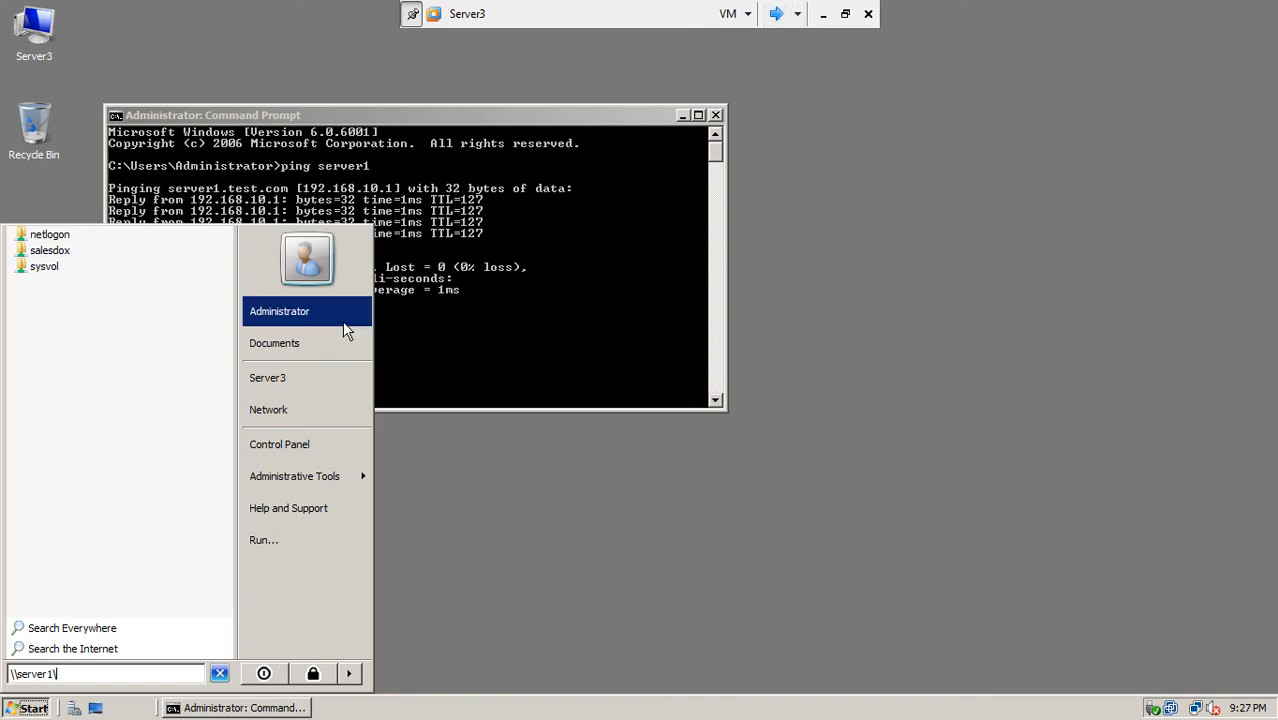
Step: Open DNS Manager on Server3 to the lhr.test.com zone, widening the window and Data column
click(562, 523)
click(30, 708)
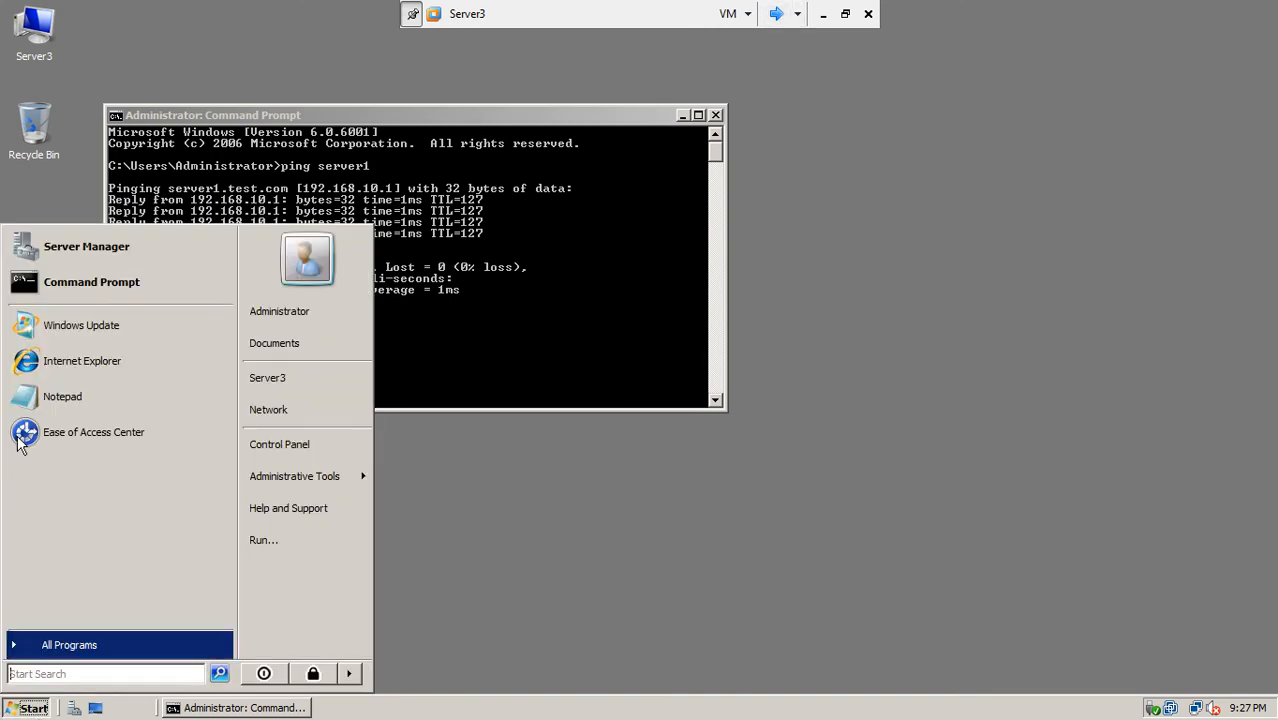
mouse_move(325, 476)
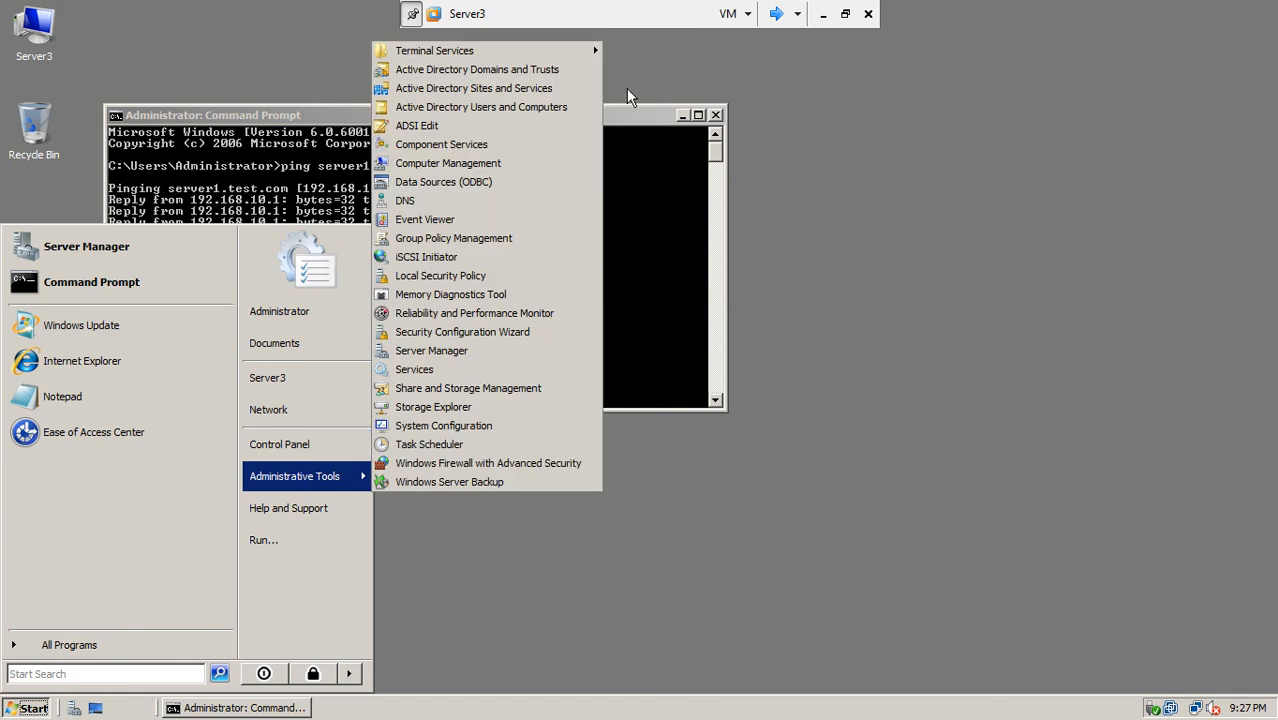
click(405, 200)
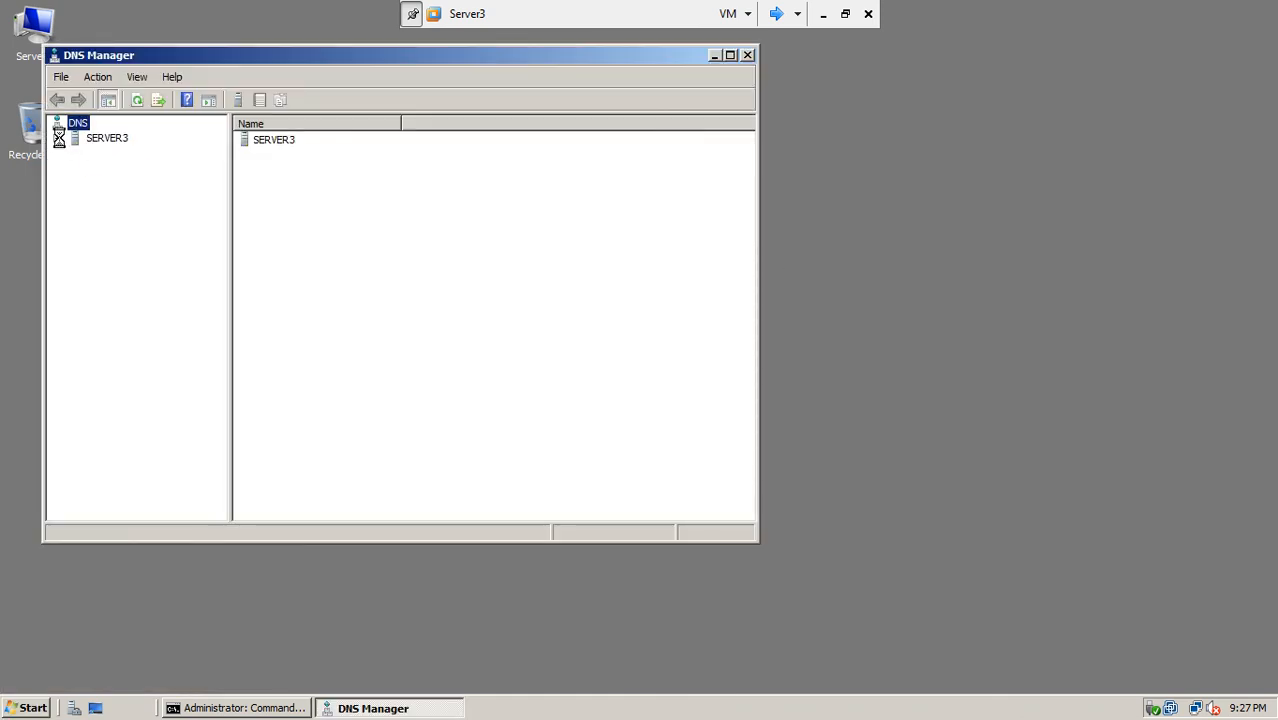
click(58, 139)
click(76, 168)
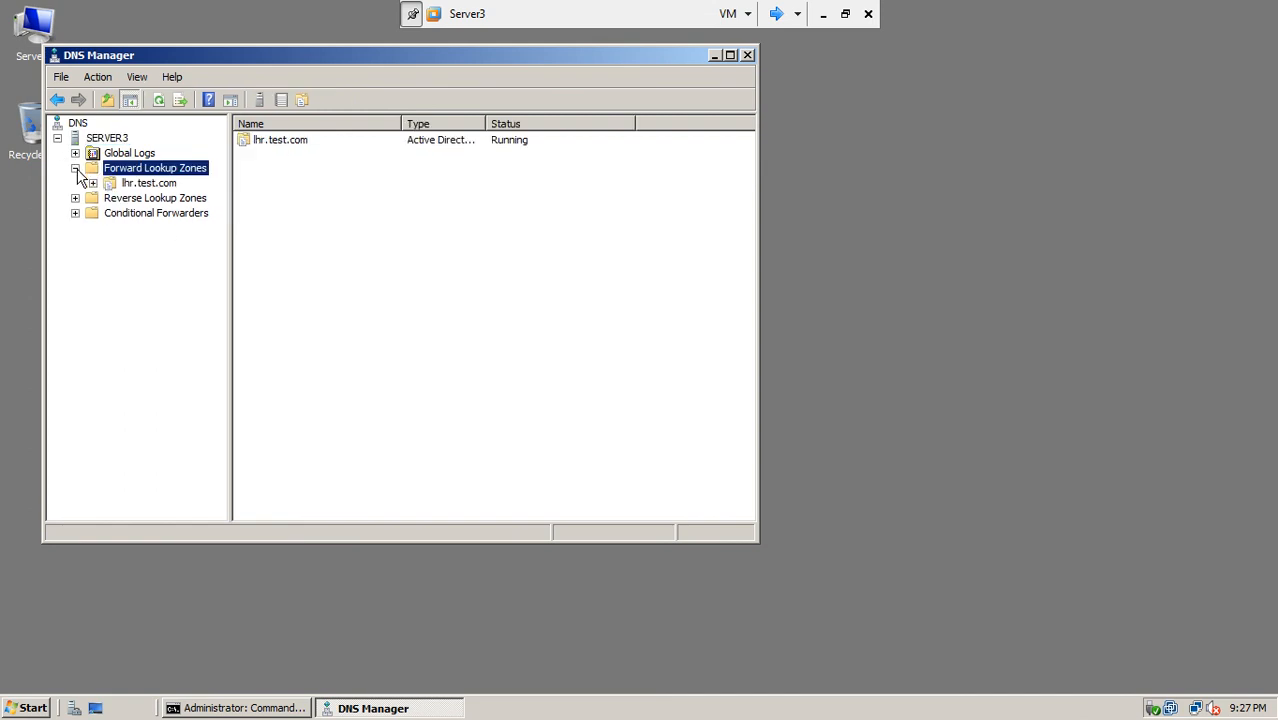
click(150, 184)
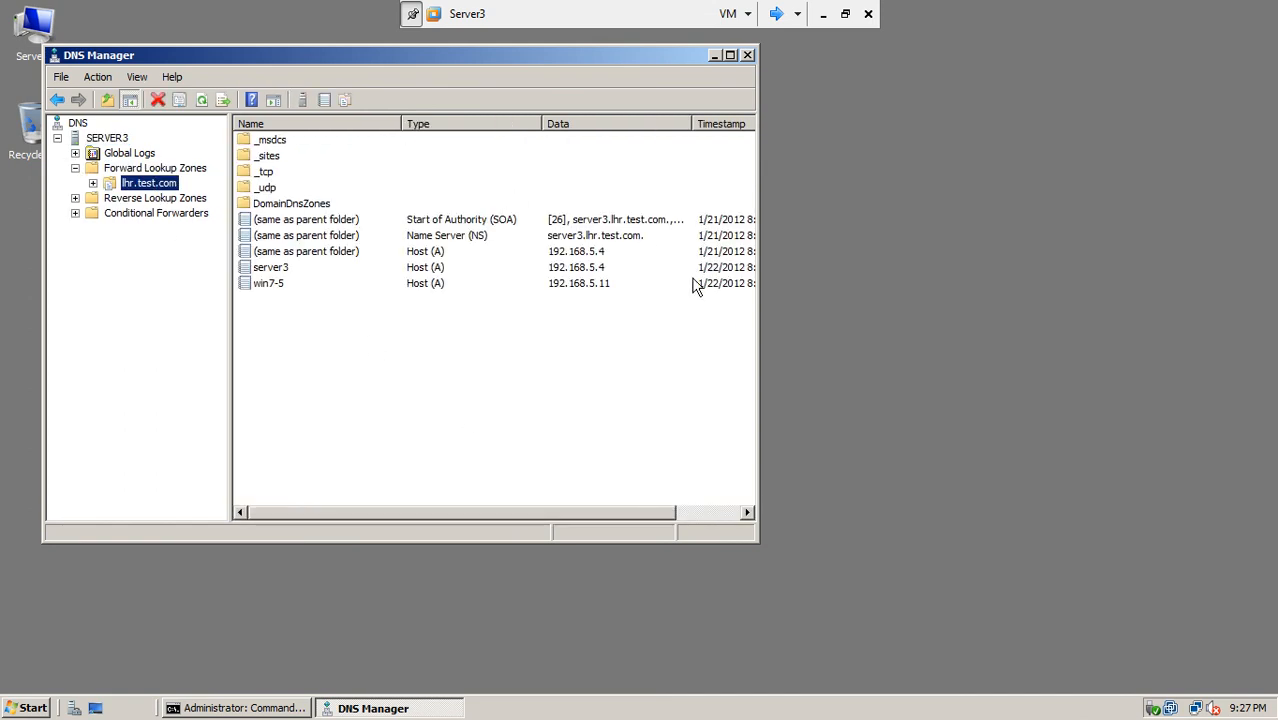
drag(757, 302, 1035, 255)
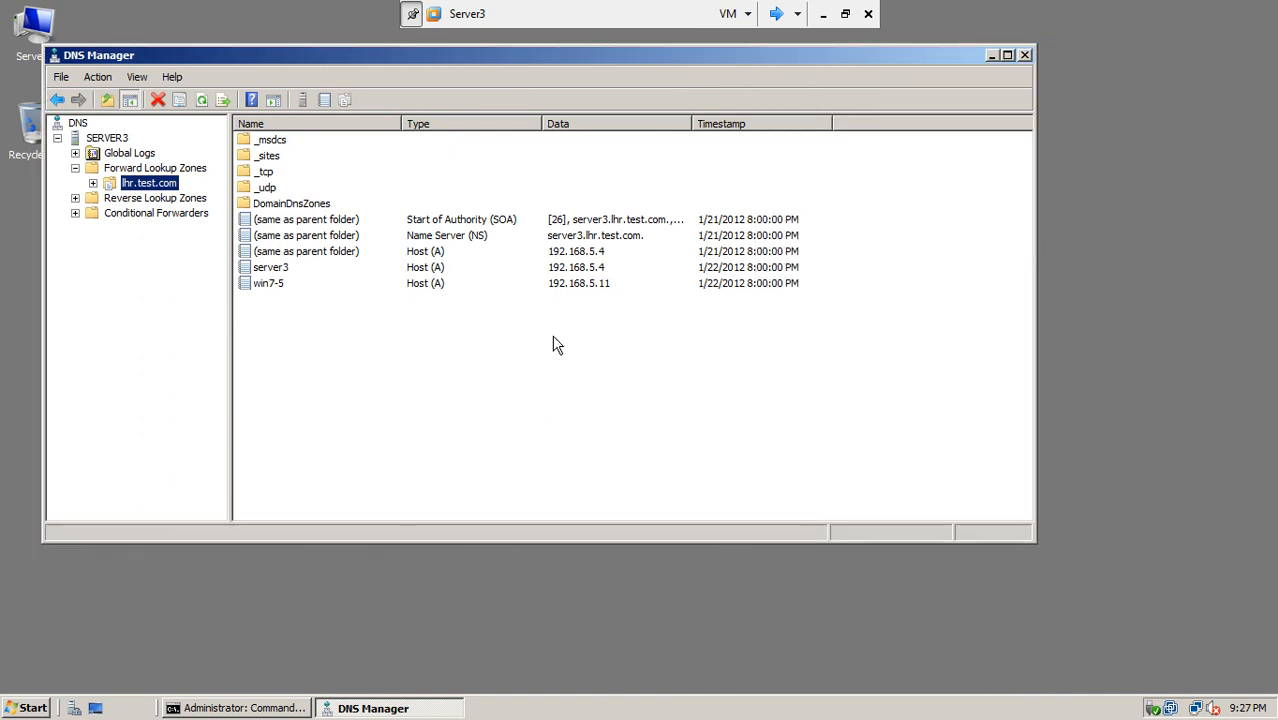
drag(696, 117, 776, 120)
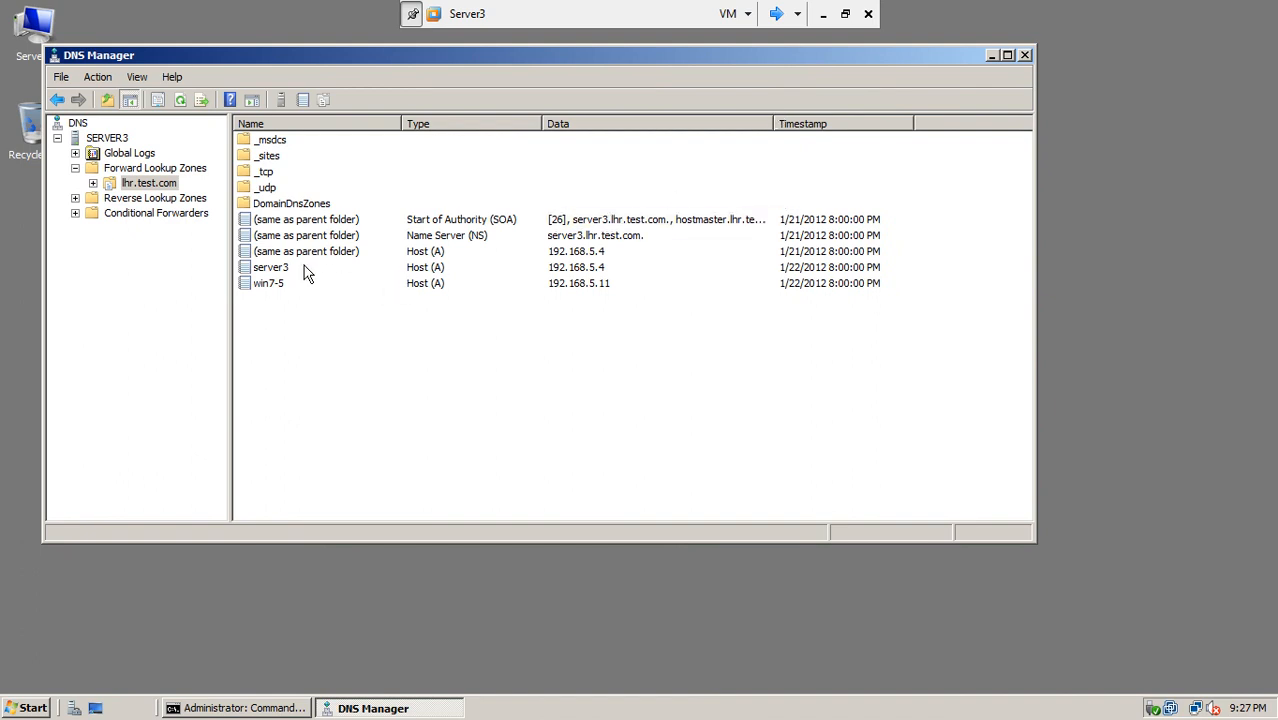
Step: Create a new host record server1 with IP 192.168.10.1 in the lhr.test.com zone
right_click(283, 330)
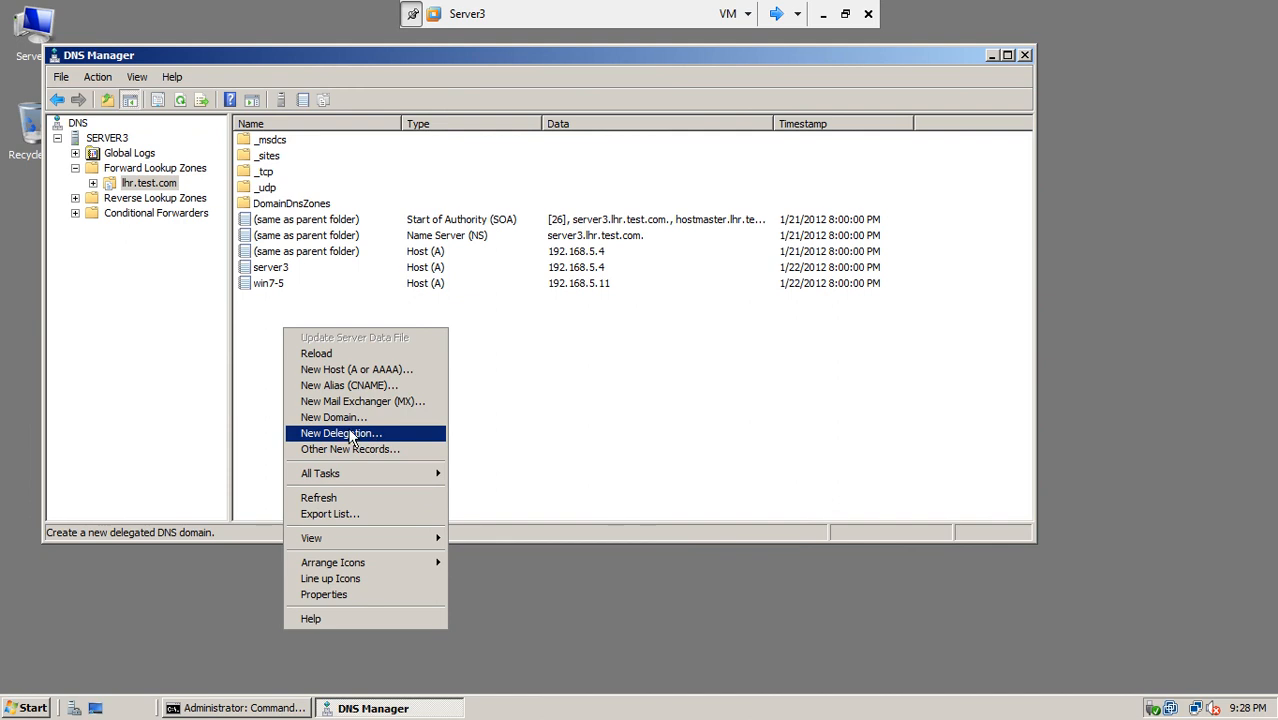
click(390, 370)
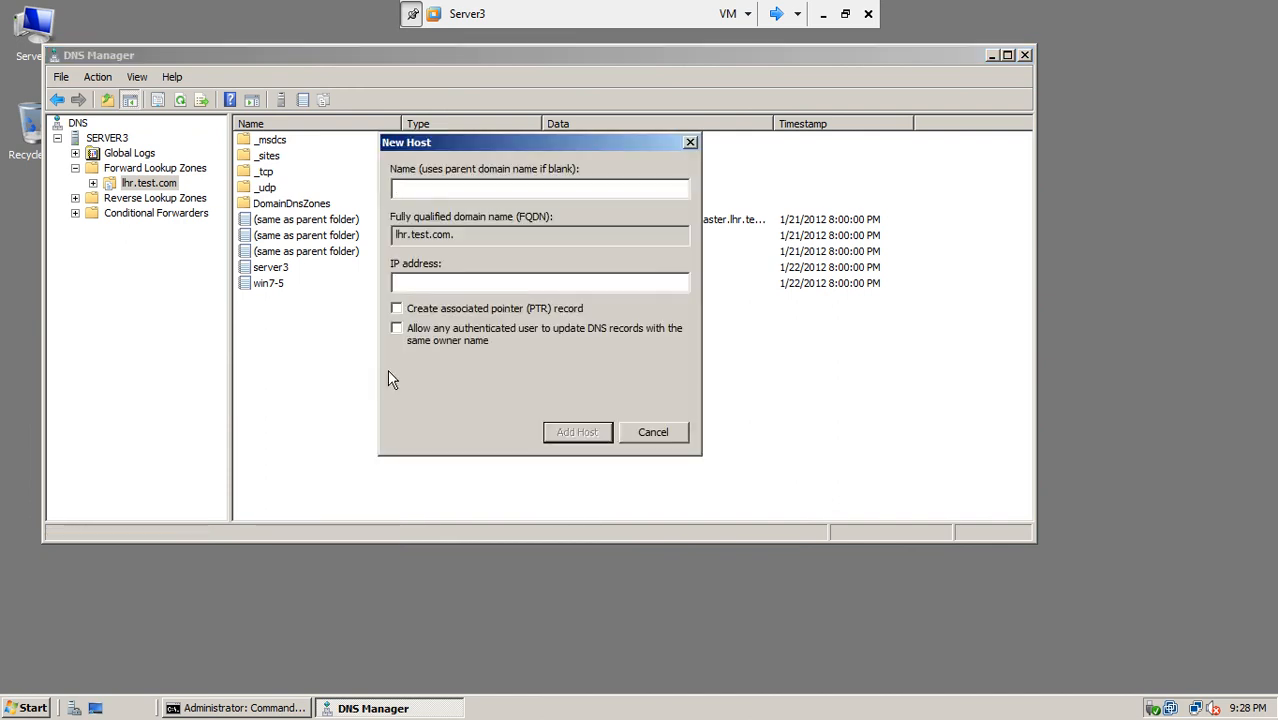
text(server)
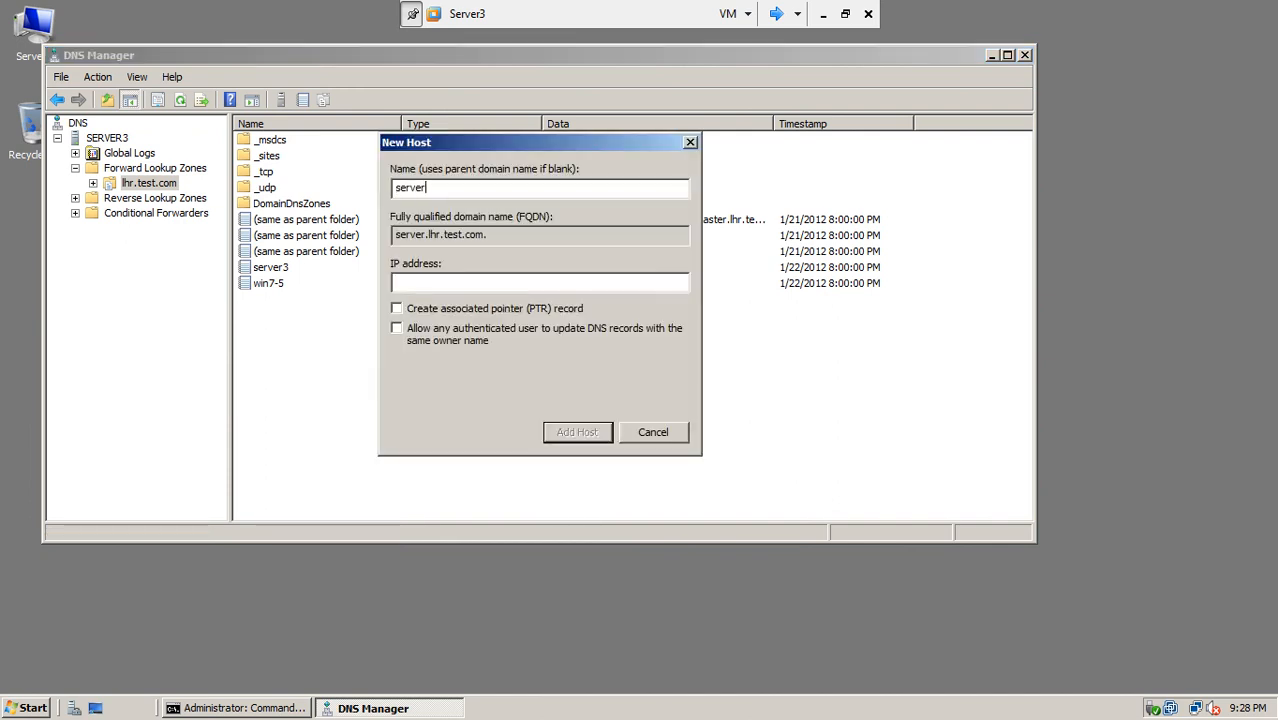
text(1)
click(456, 284)
drag(526, 137, 576, 318)
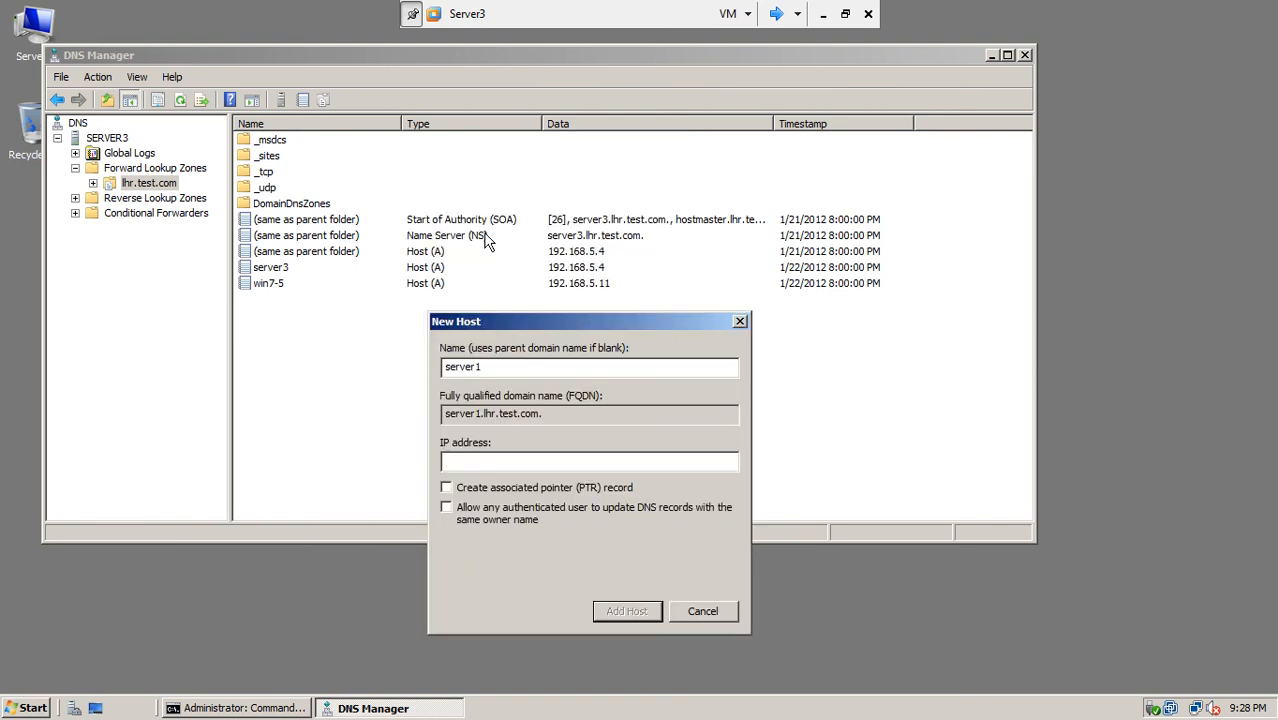
drag(490, 325, 404, 274)
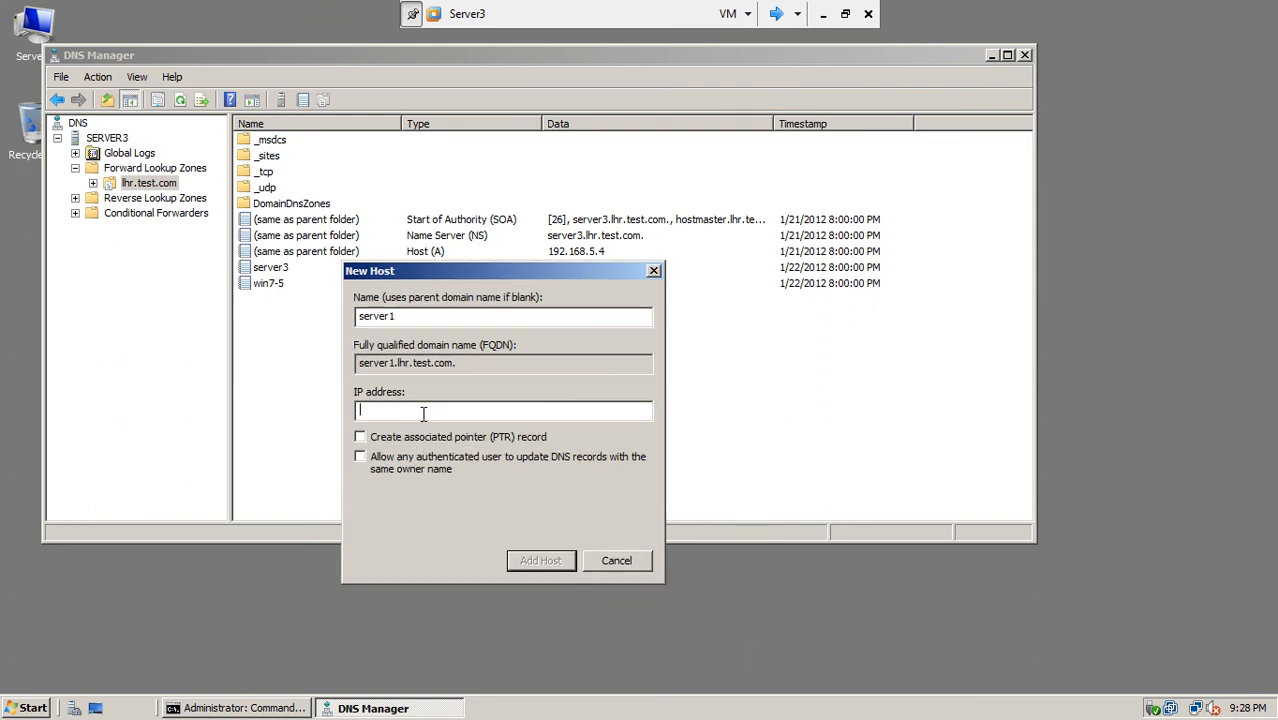
text(192.168.10.1)
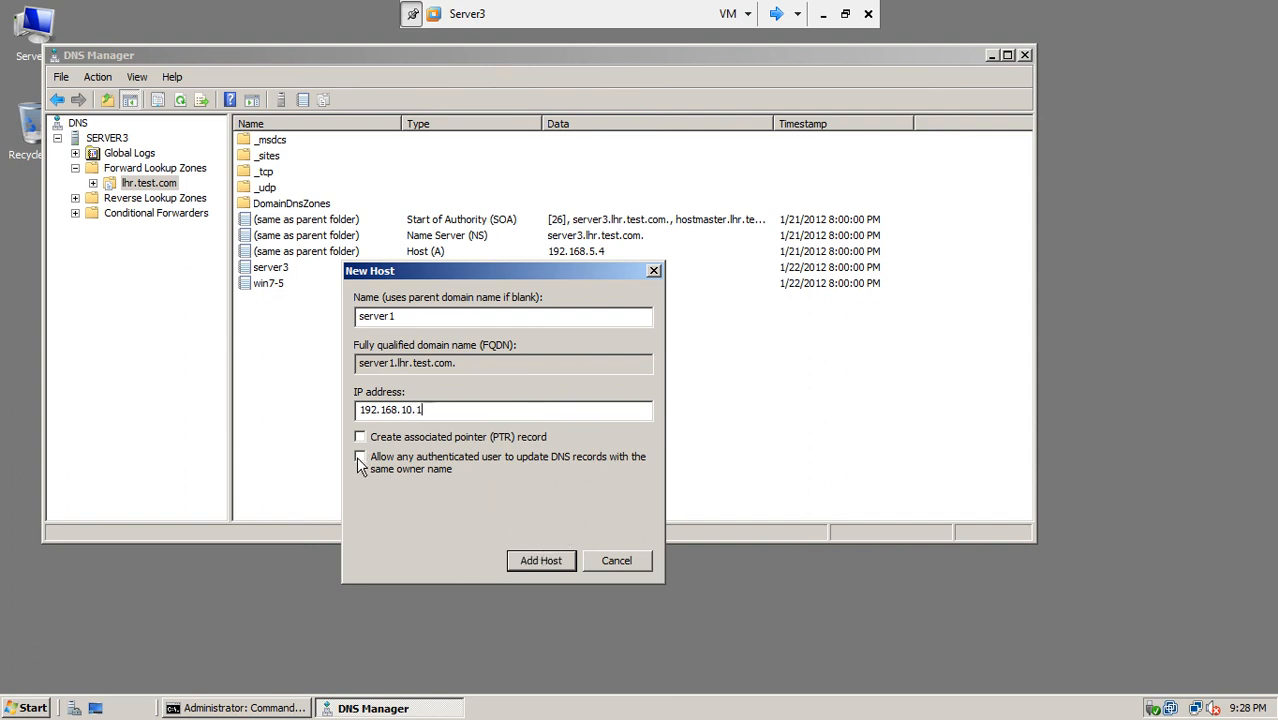
click(528, 562)
click(772, 411)
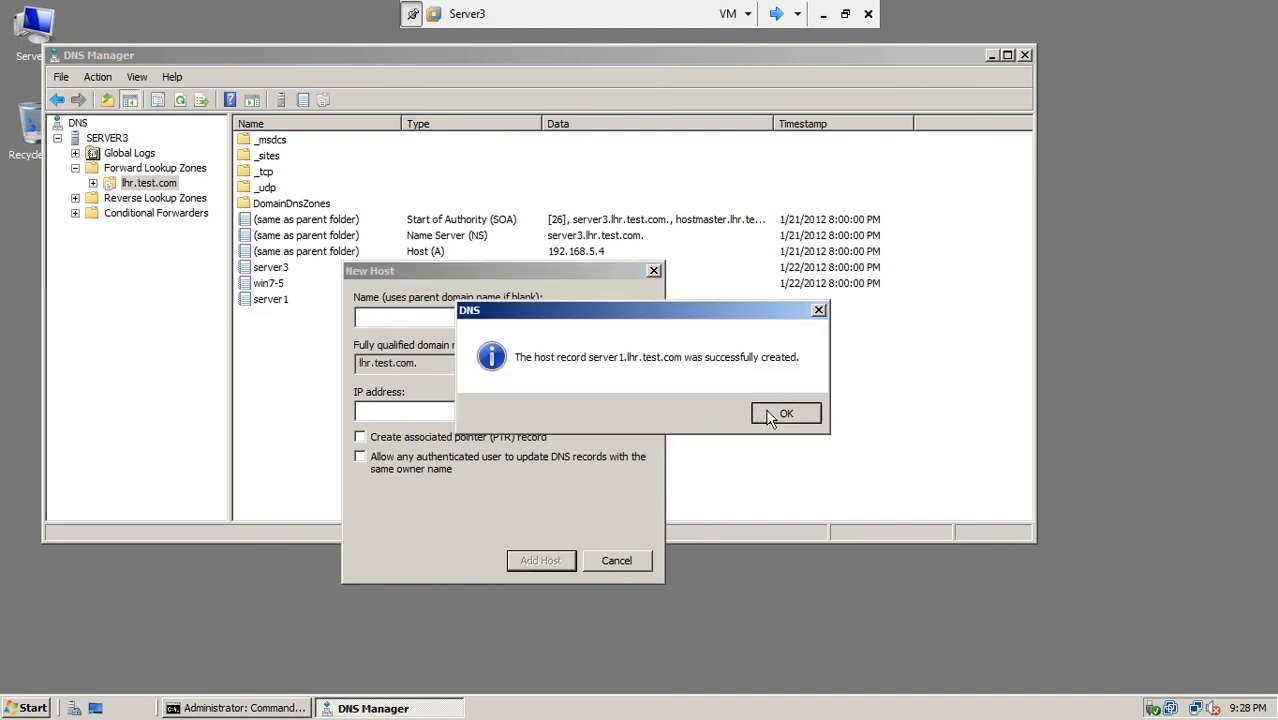
click(613, 561)
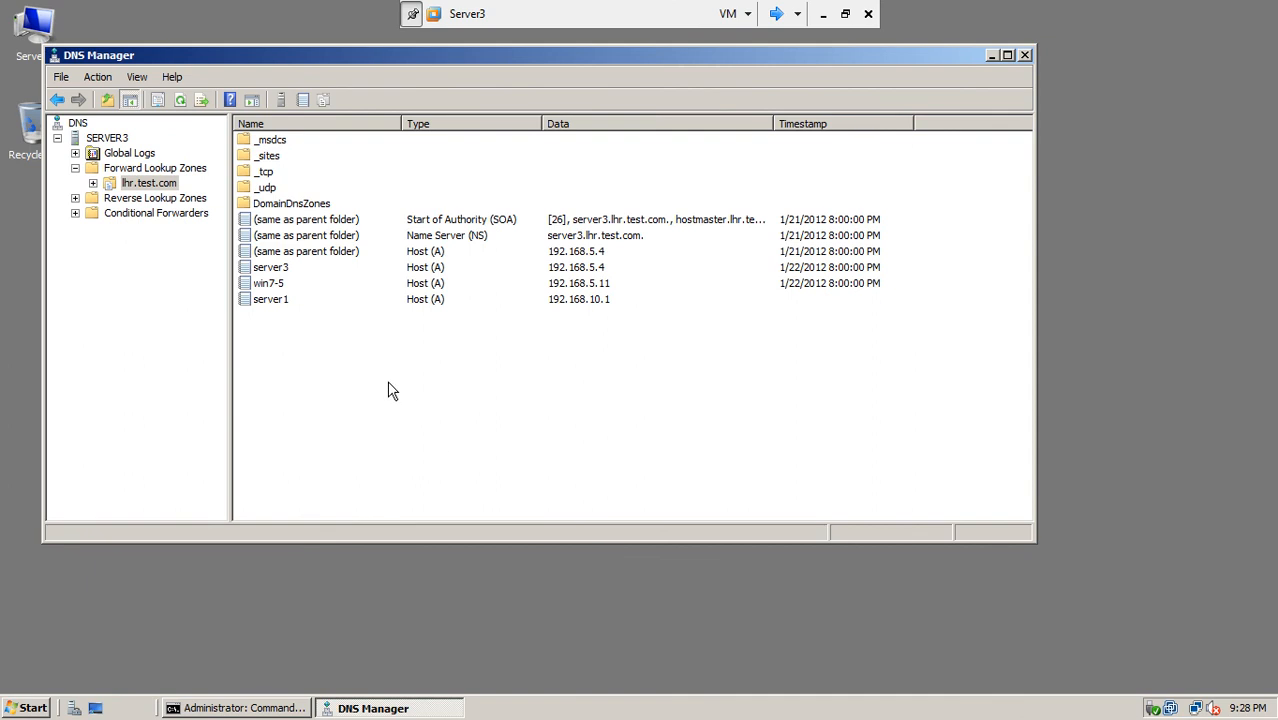
Step: Refresh the lhr.test.com record list to show the new server1 entry
click(284, 306)
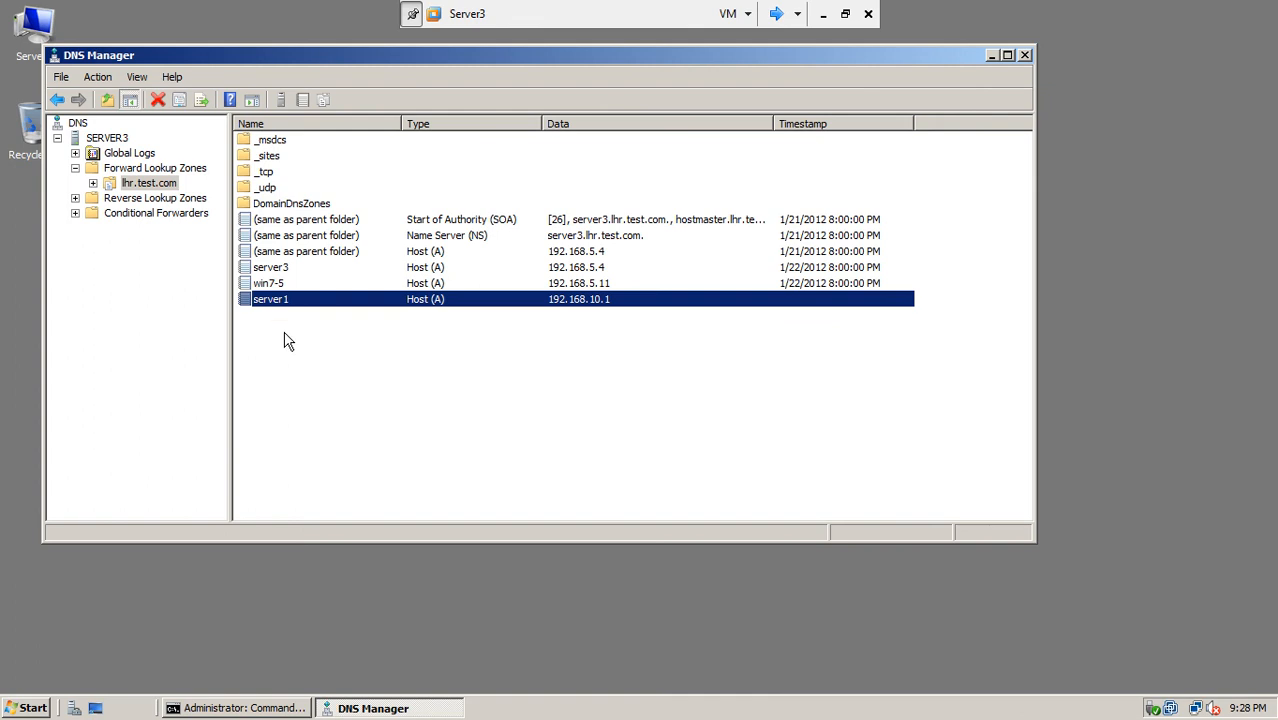
click(284, 342)
right_click(284, 342)
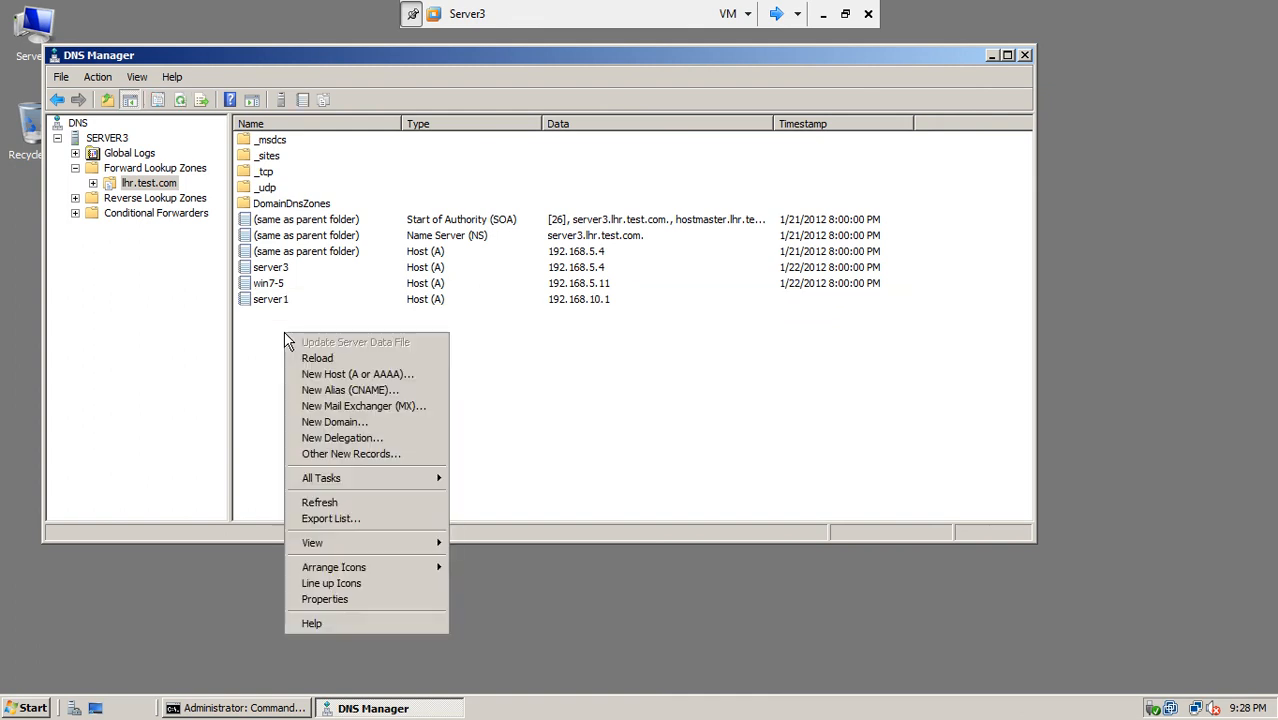
click(316, 503)
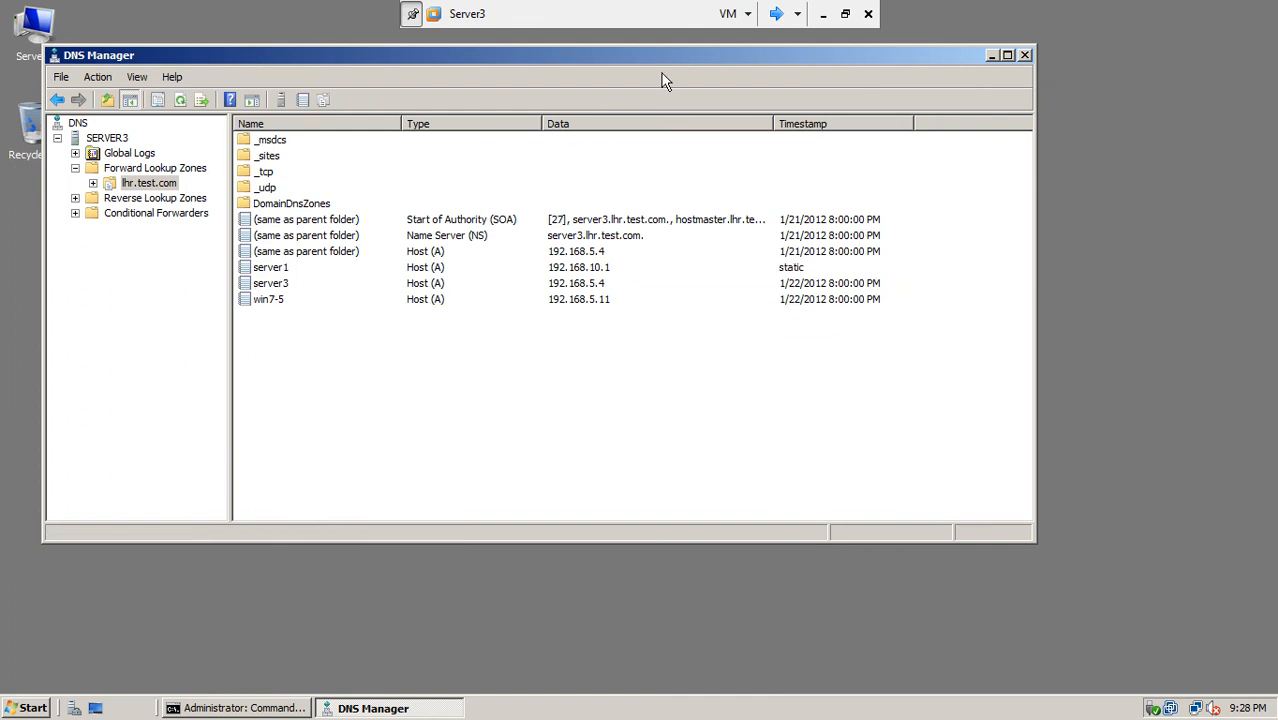
Step: Switch to win7-5 and ping server1 again from the command prompt
click(776, 14)
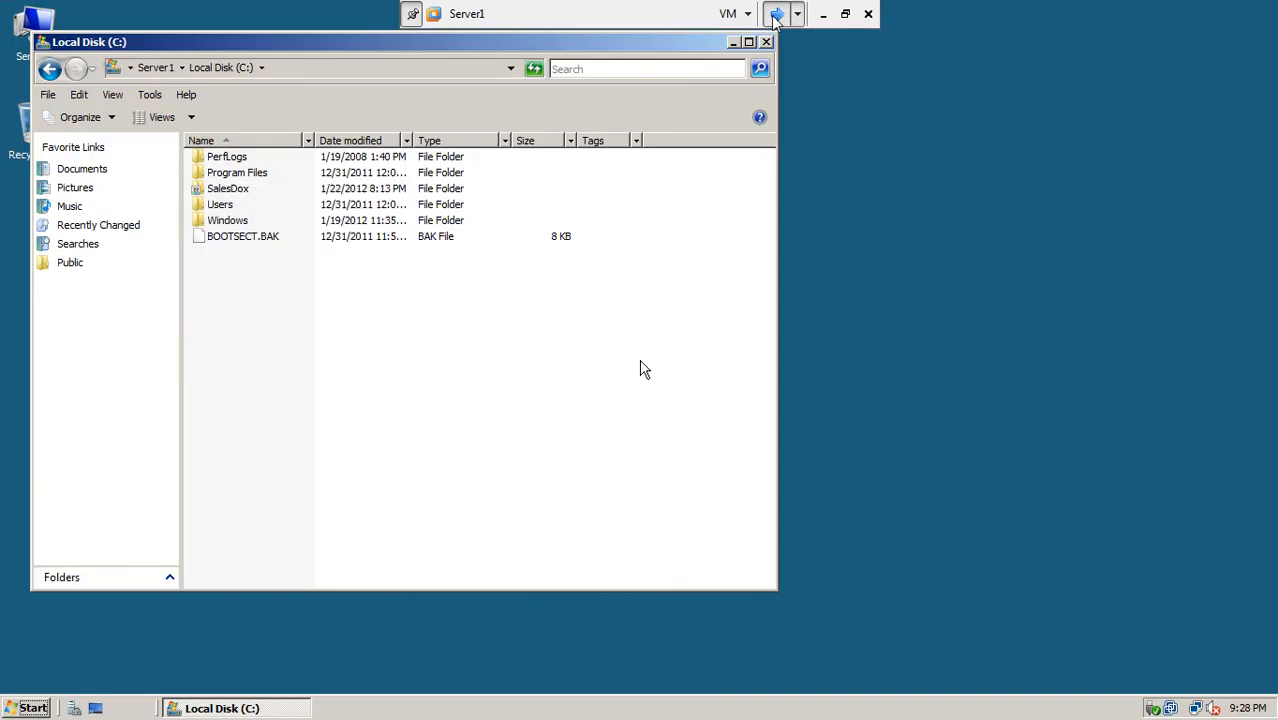
click(776, 14)
click(776, 16)
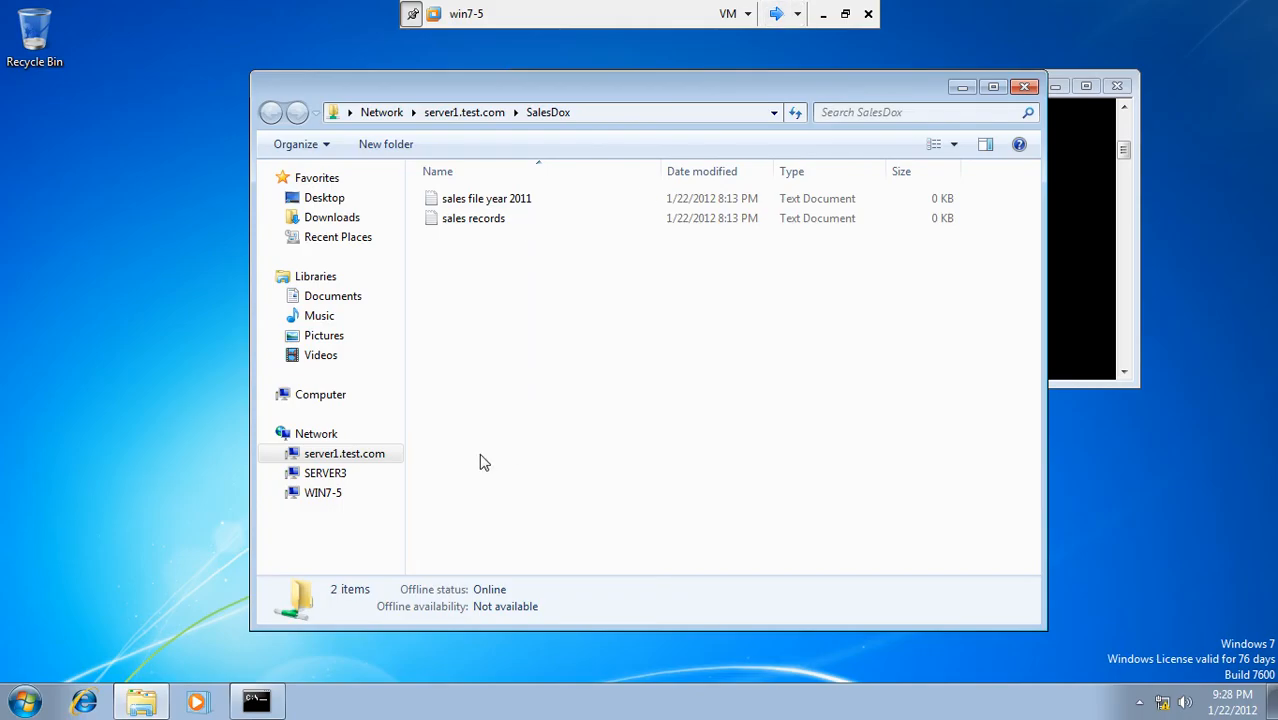
click(1072, 303)
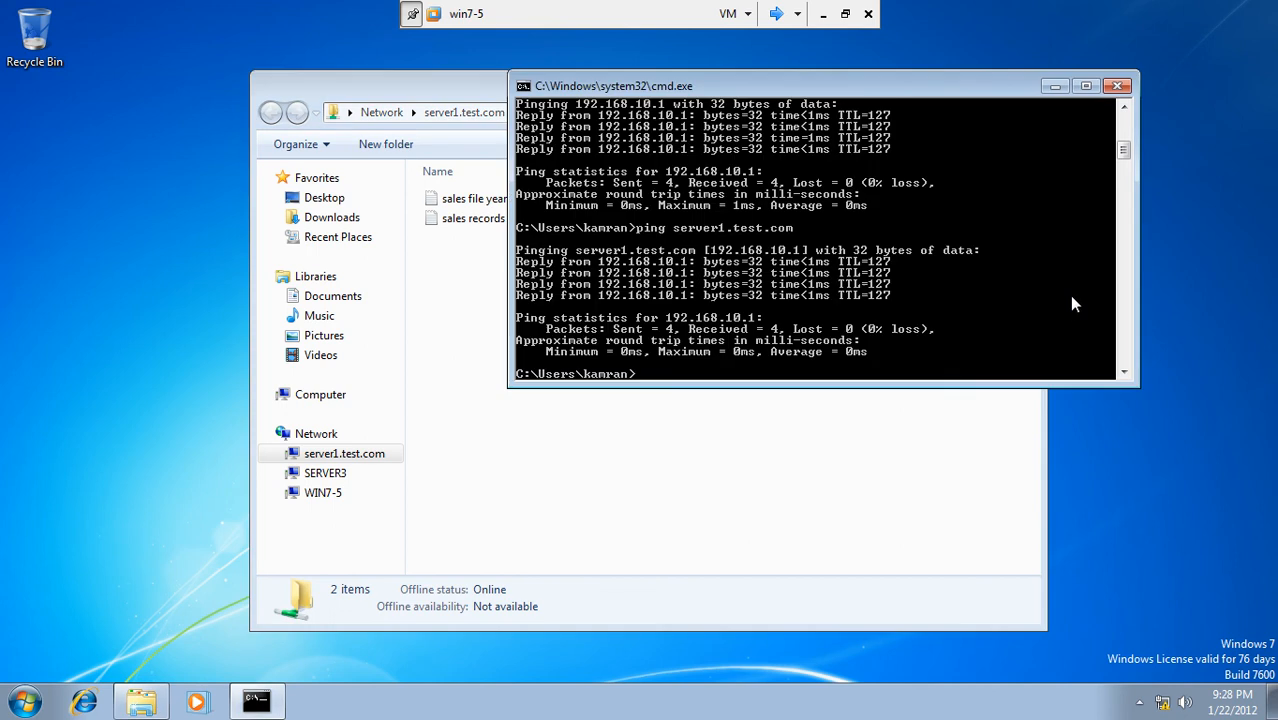
key(Up)
key(BackSpace)
key(BackSpace)
key(BackSpace)
key(BackSpace)
key(BackSpace)
key(BackSpace)
key(BackSpace)
key(BackSpace)
key(BackSpace)
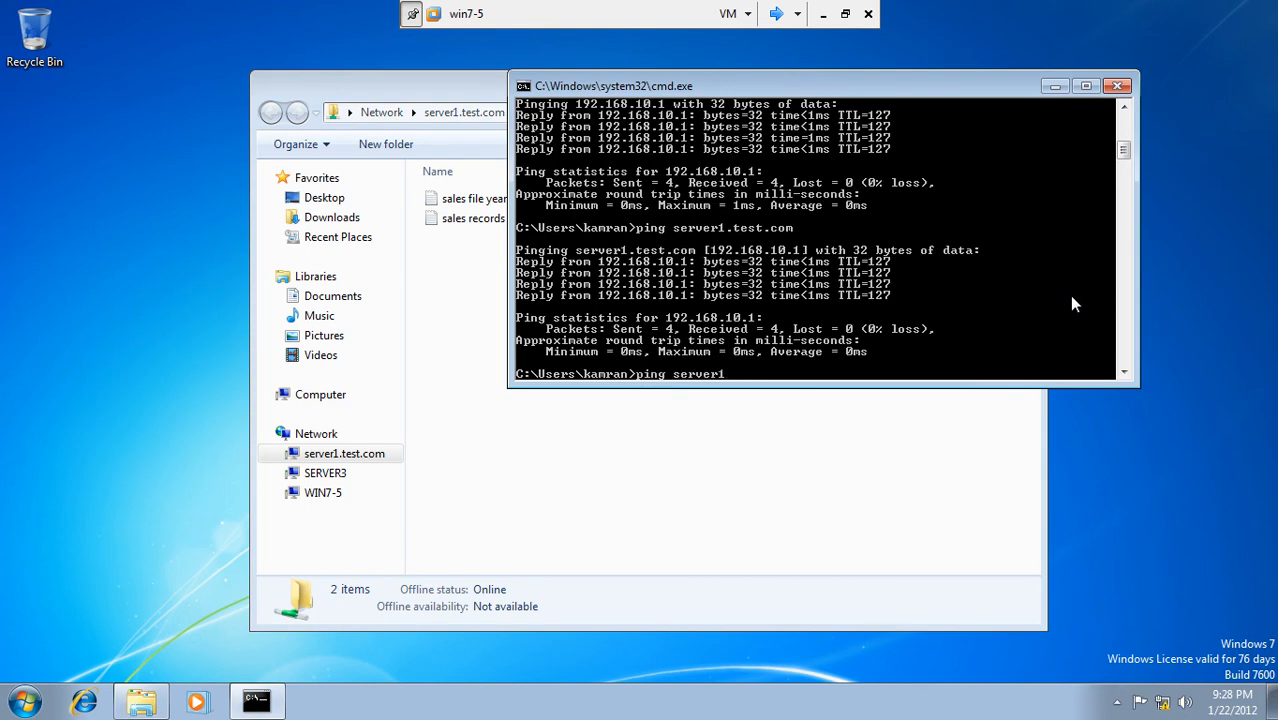
key(Return)
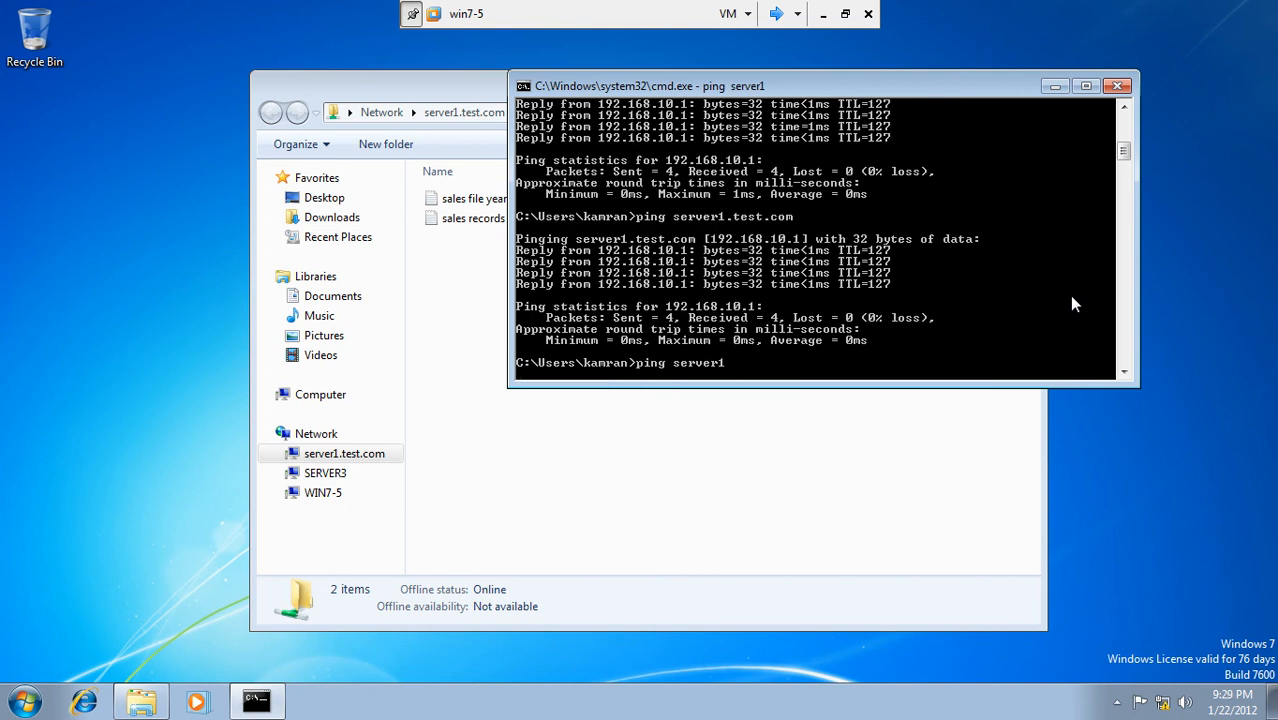
Step: Stop the ping, run ipconfig /registerdns, then close the command prompt
key(ctrl+c)
key(Up)
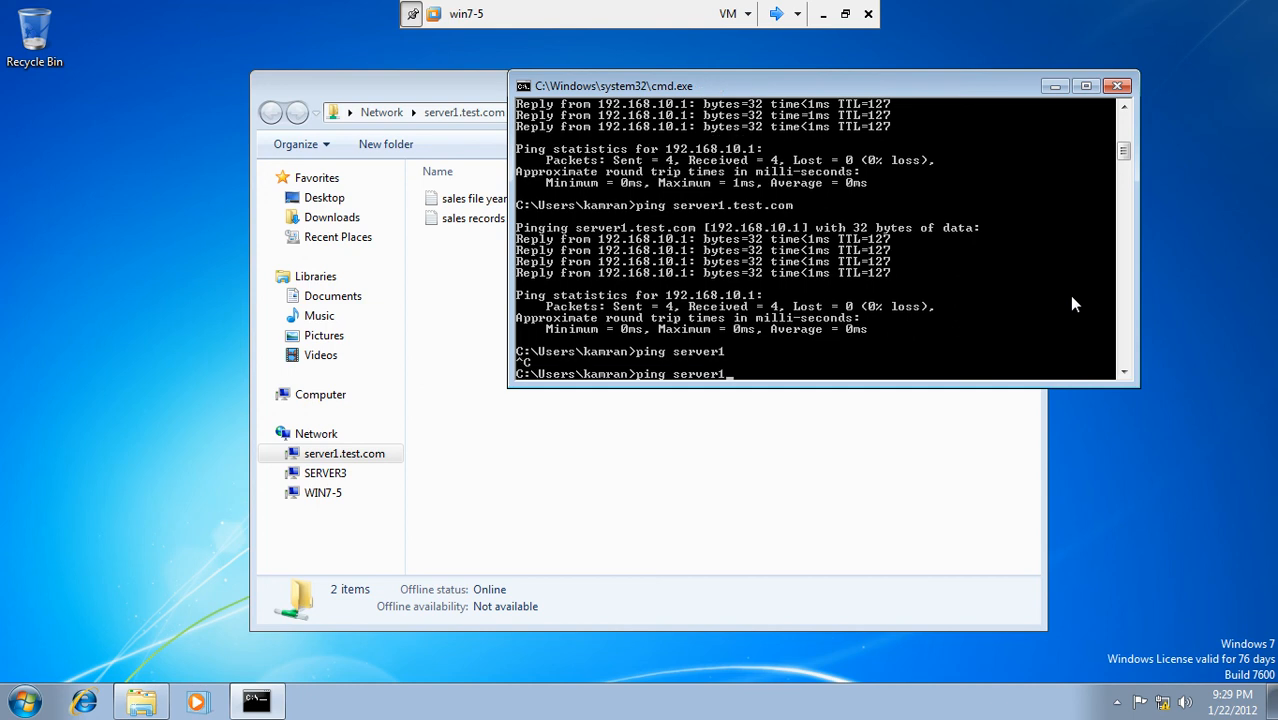
key(BackSpace)
key(BackSpace)
key(BackSpace)
key(BackSpace)
key(BackSpace)
key(BackSpace)
key(BackSpace)
key(BackSpace)
key(BackSpace)
key(BackSpace)
key(BackSpace)
key(BackSpace)
text(ipconfig /registerdns)
key(Return)
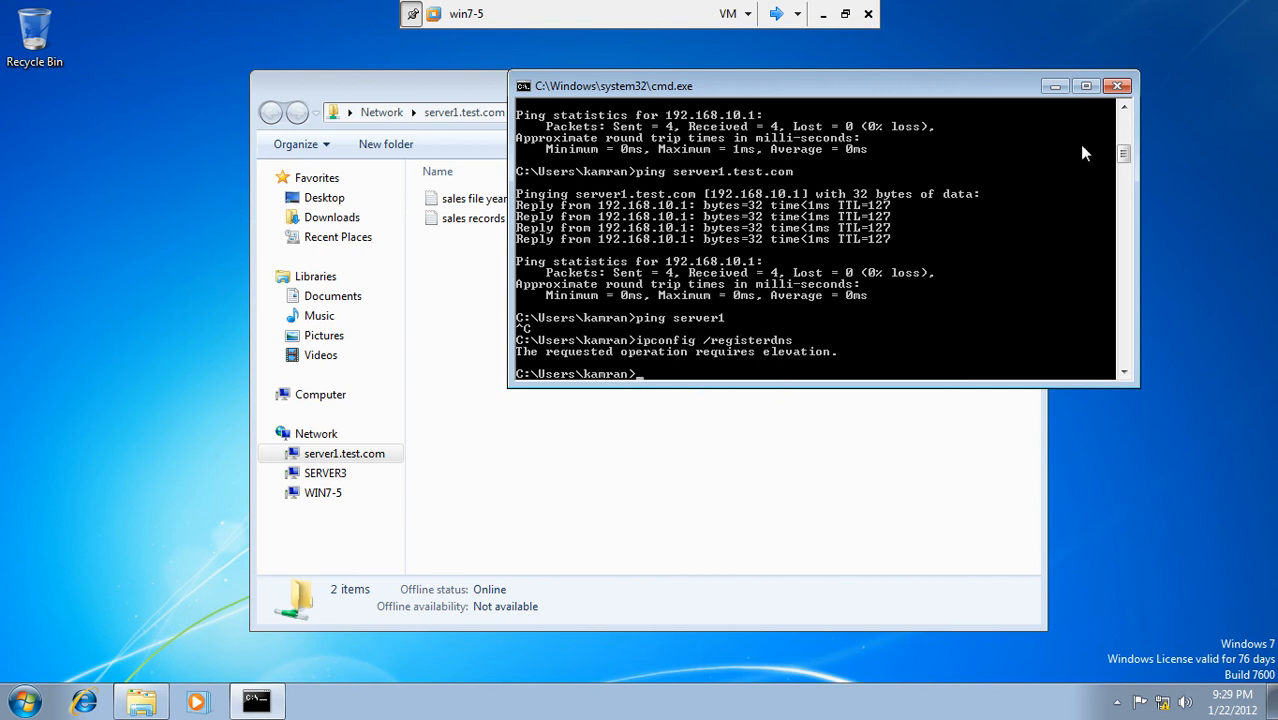
drag(1016, 92, 748, 179)
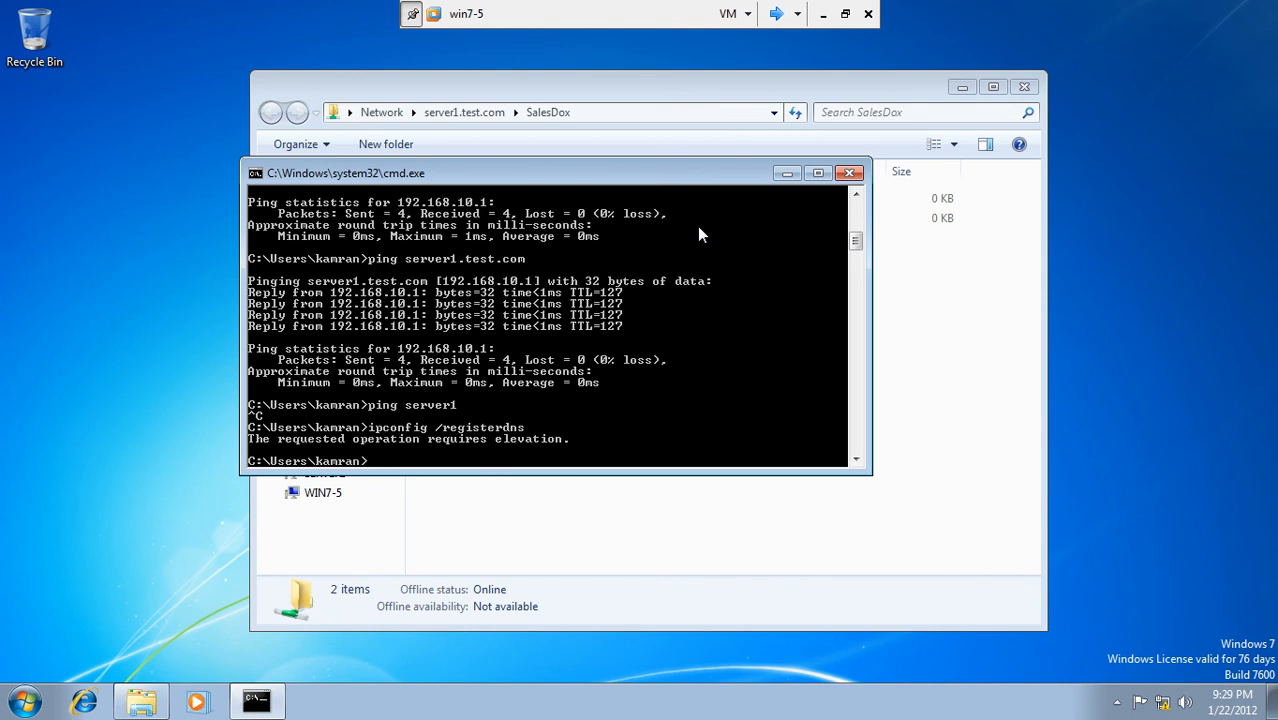
click(849, 175)
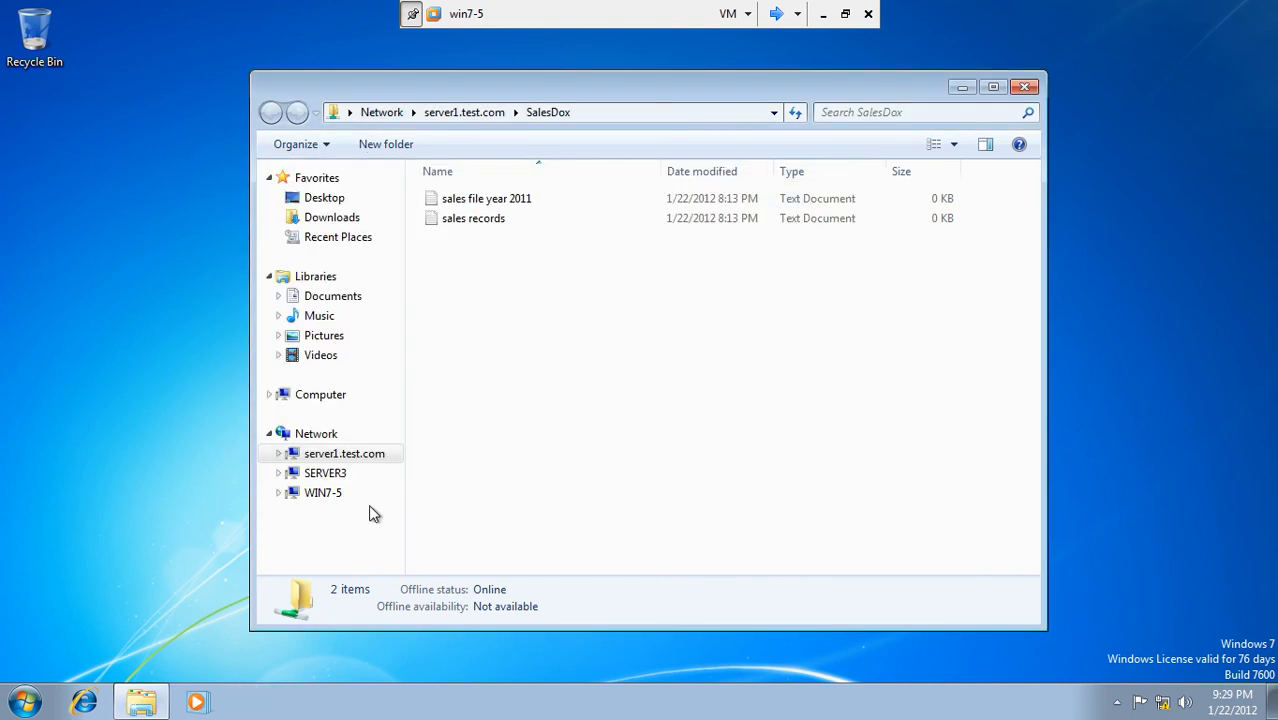
Step: On Server3, inspect the server1 host record (192.168.10.1), then delete it from lhr.test.com
click(775, 15)
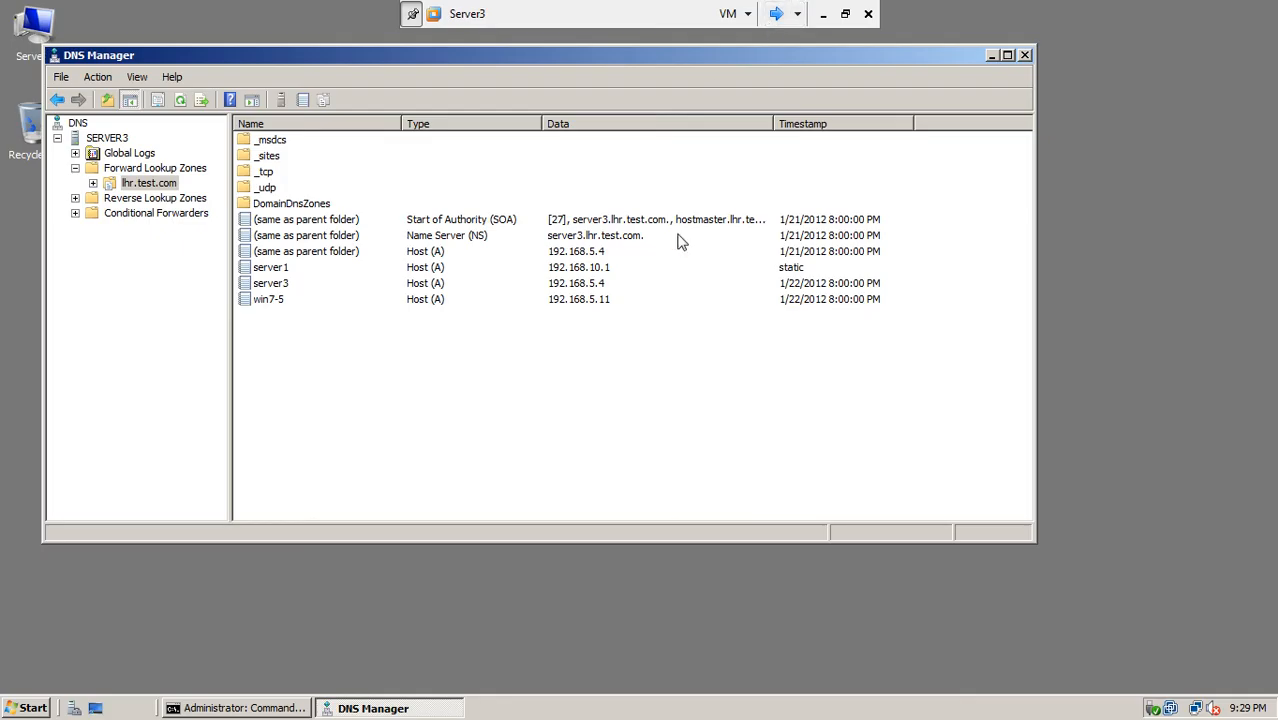
click(449, 237)
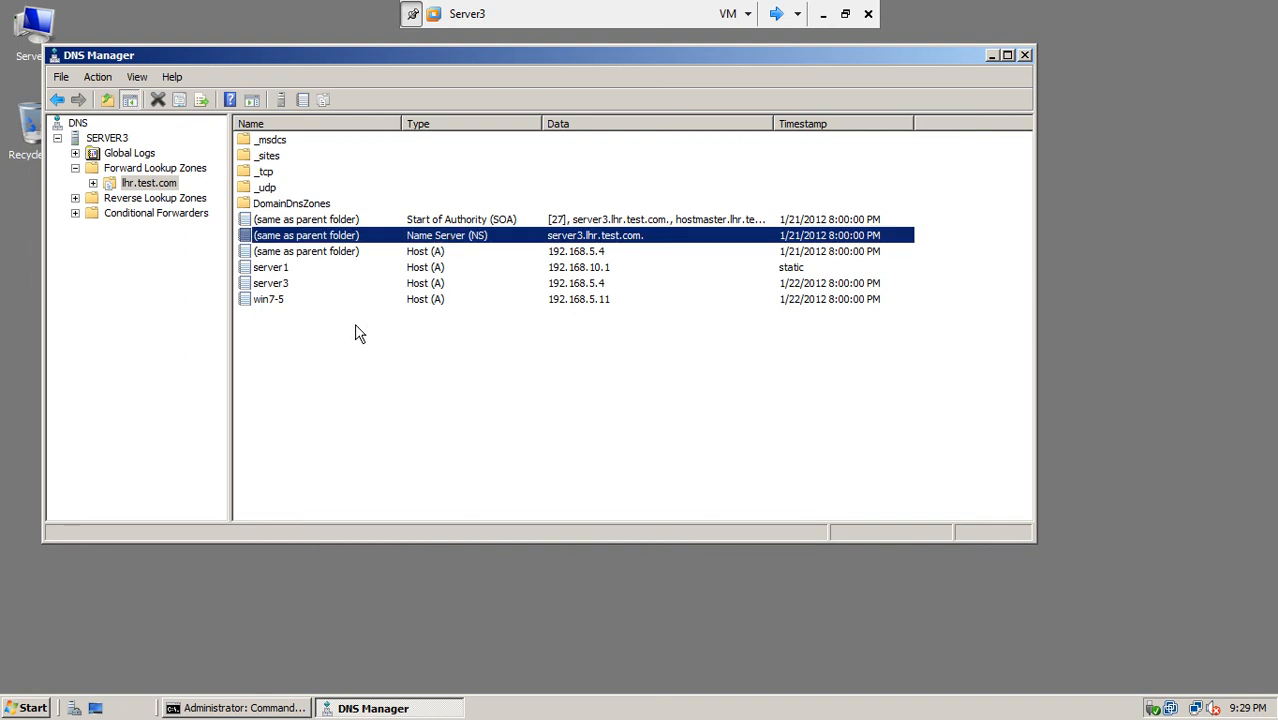
double_click(286, 269)
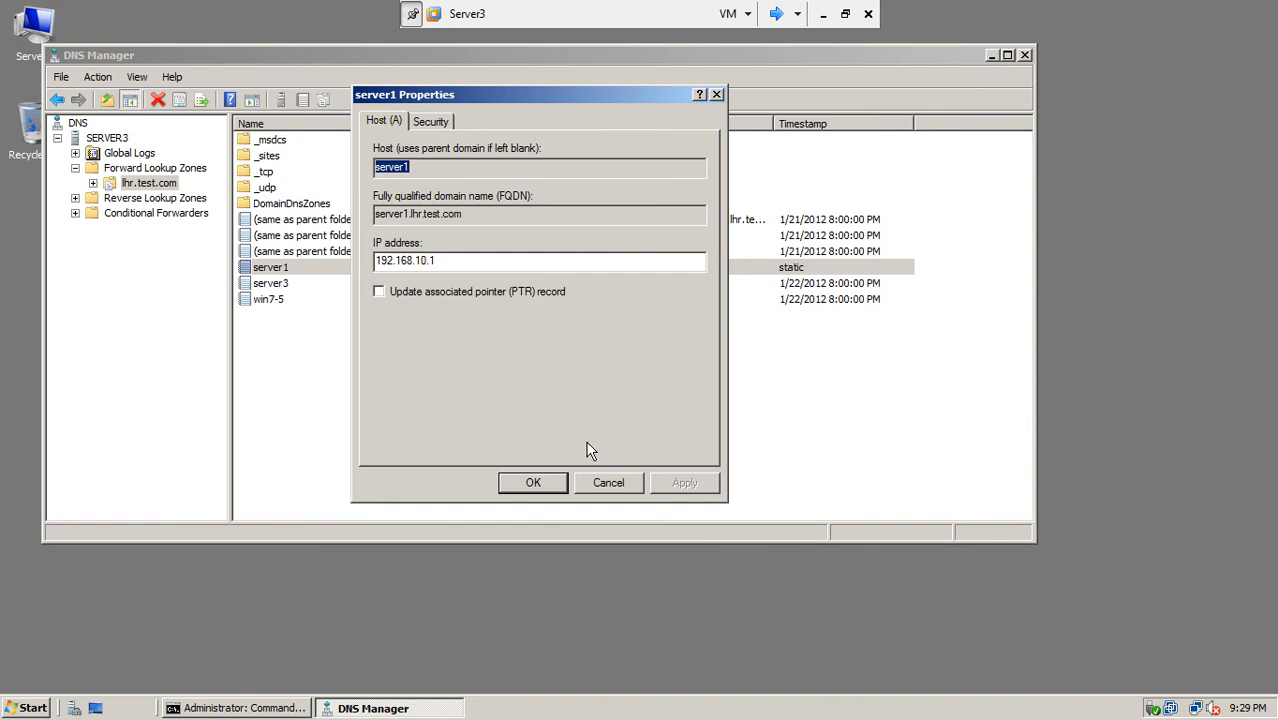
click(431, 121)
click(384, 121)
click(607, 482)
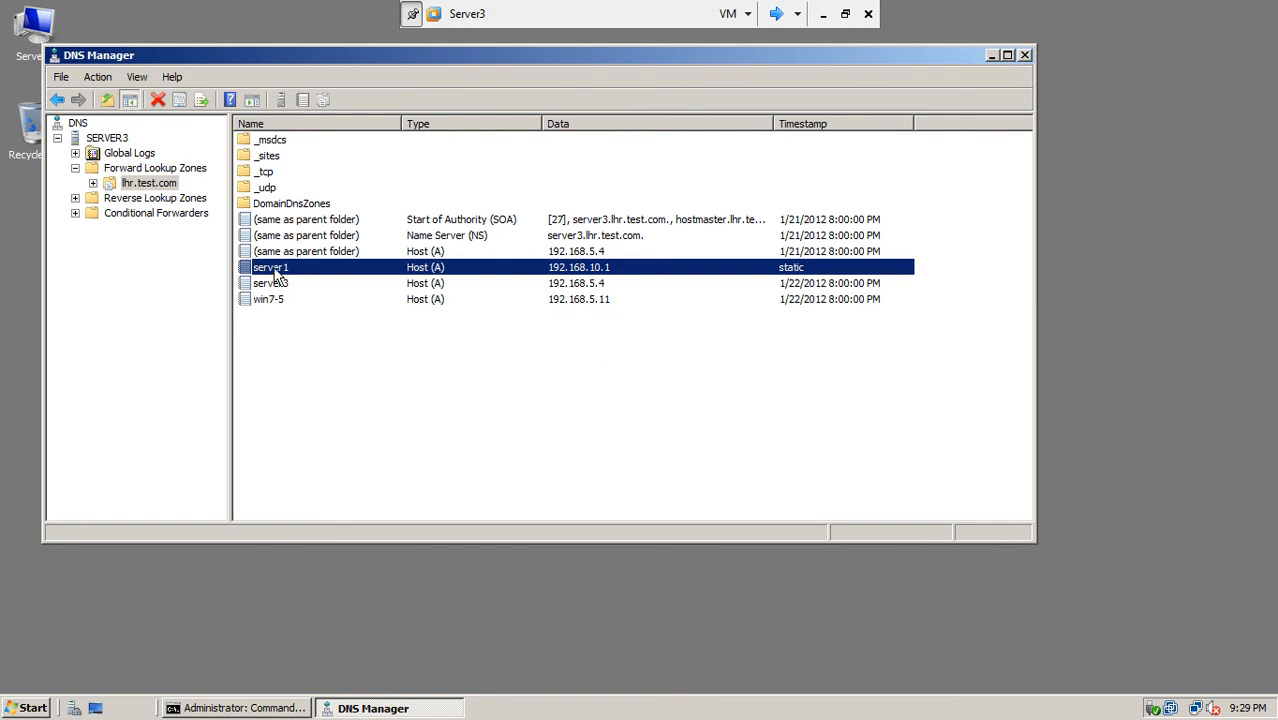
key(Delete)
click(686, 414)
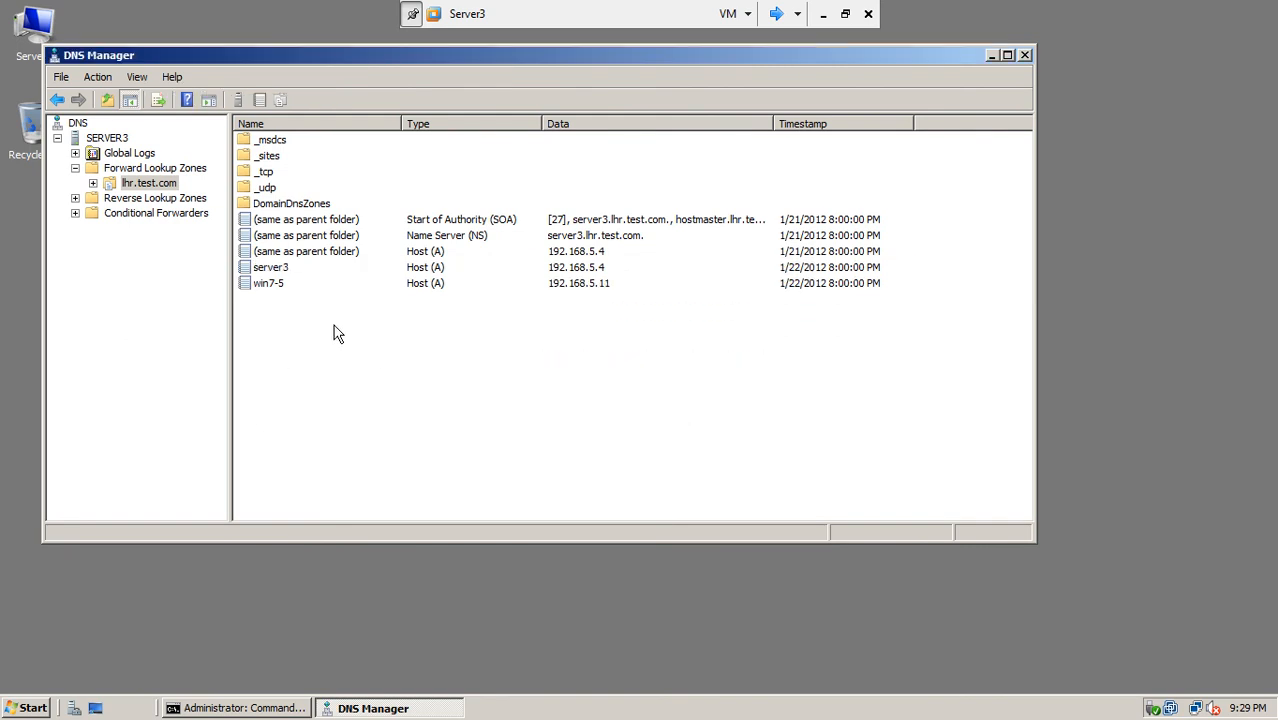
Step: Start a new host record named server1 that authenticated users may update
right_click(334, 325)
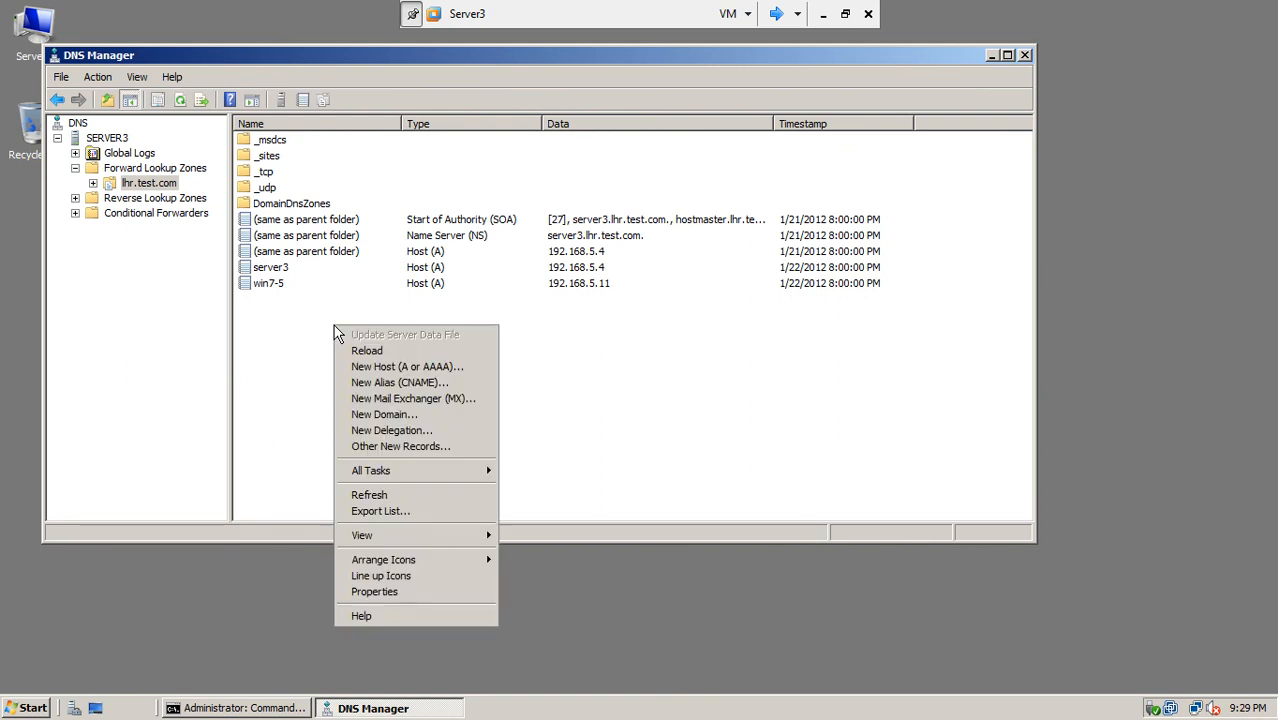
click(449, 374)
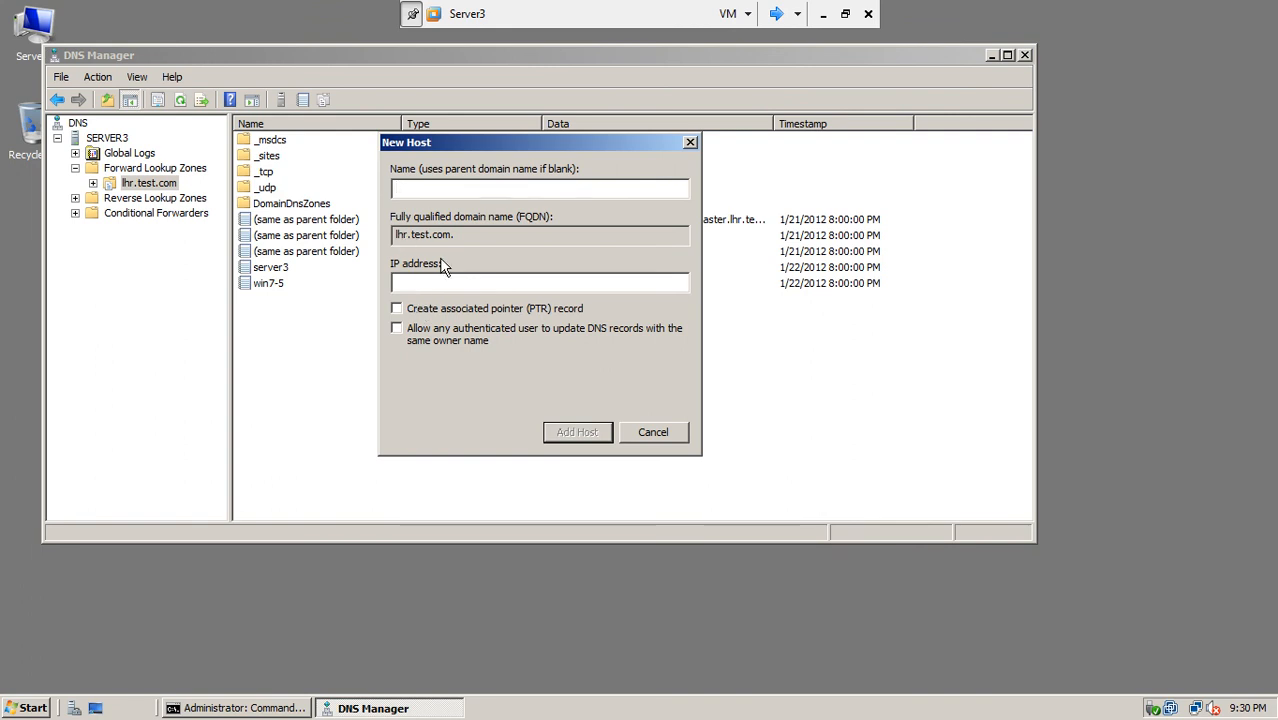
click(399, 330)
click(440, 187)
text(server1)
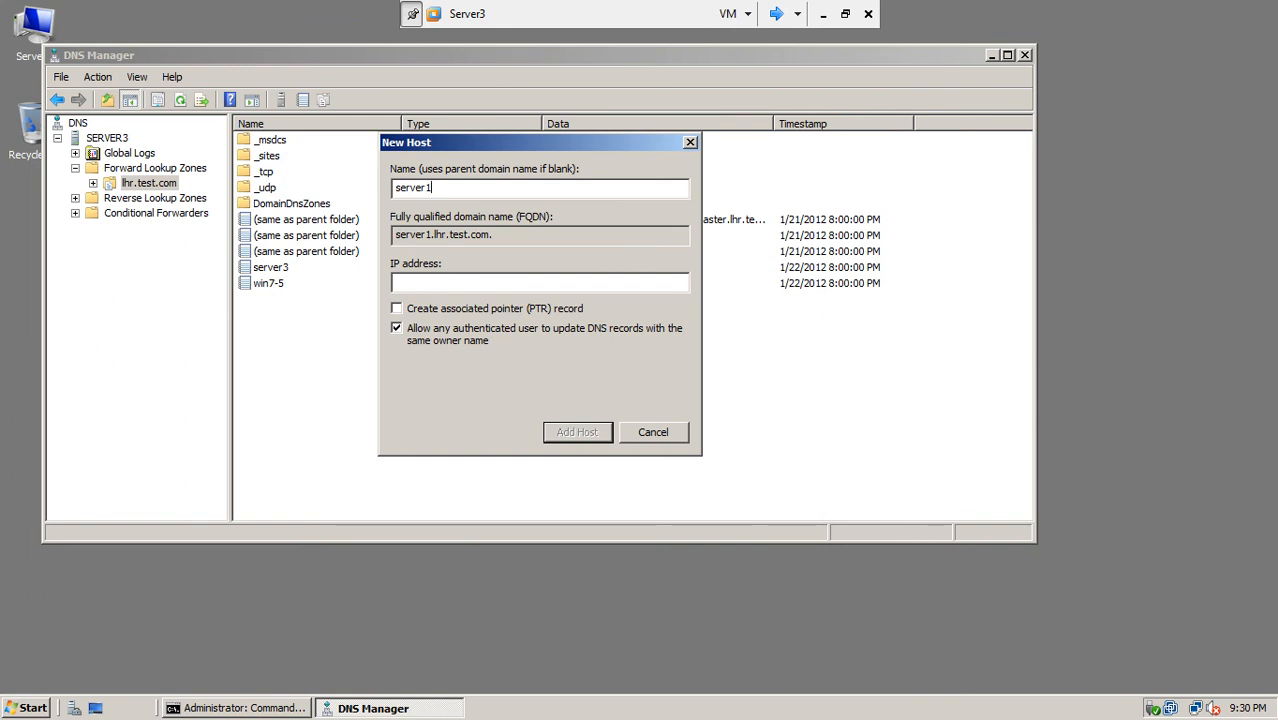
Step: Give the server1 host the IP 192.168.20.1 and add it to the zone
click(422, 285)
text(192)
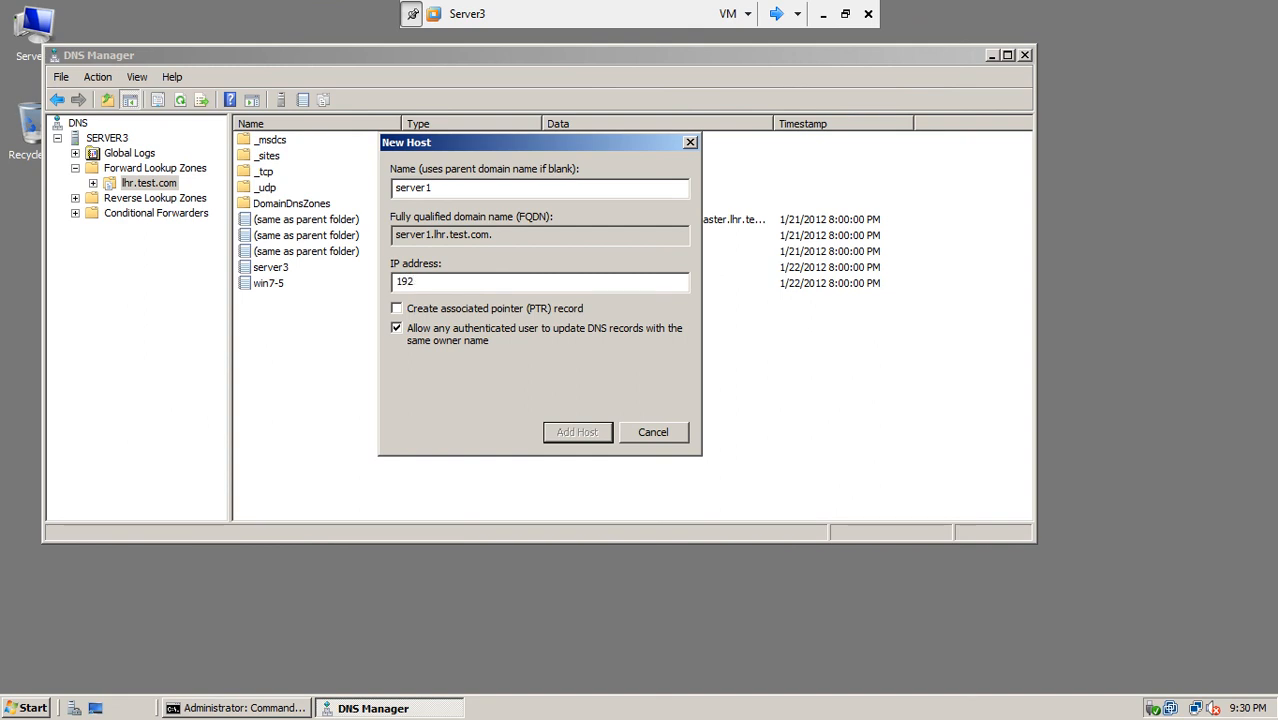
text(.169.10.1)
key(BackSpace)
key(BackSpace)
key(BackSpace)
key(BackSpace)
key(BackSpace)
key(BackSpace)
text(6)
key(BackSpace)
text(8.20.1)
click(577, 432)
click(776, 415)
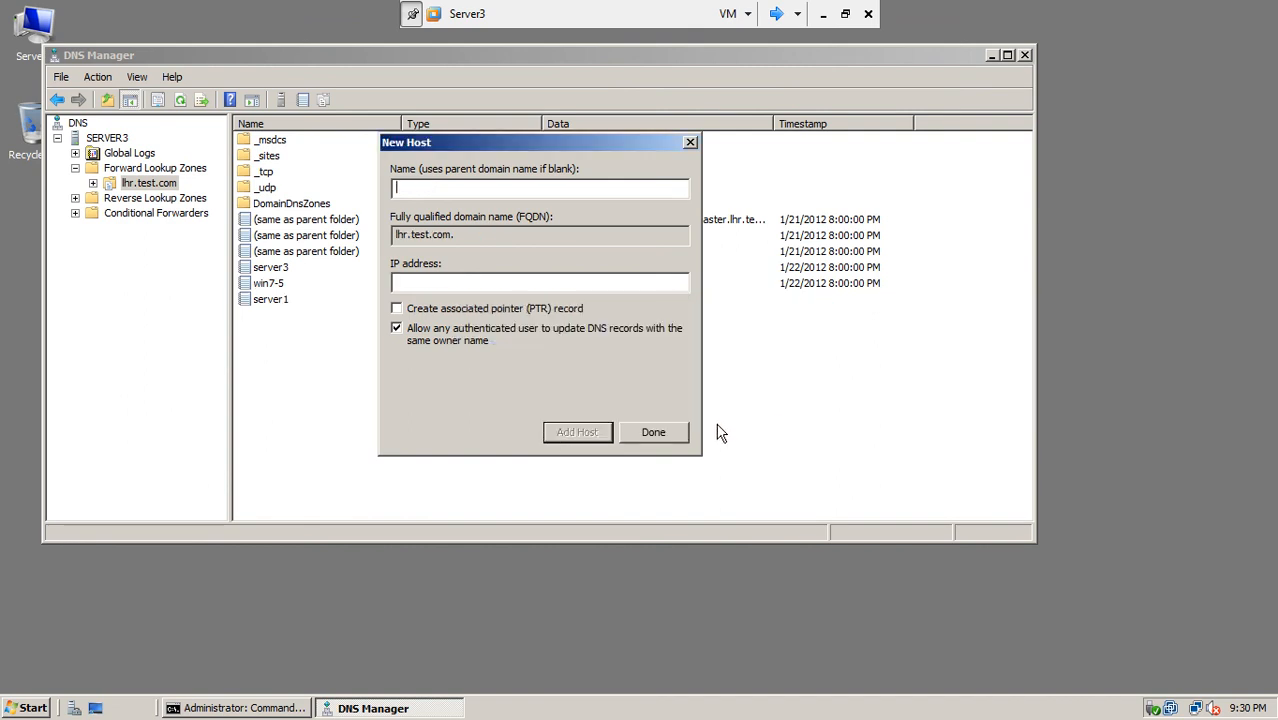
click(676, 436)
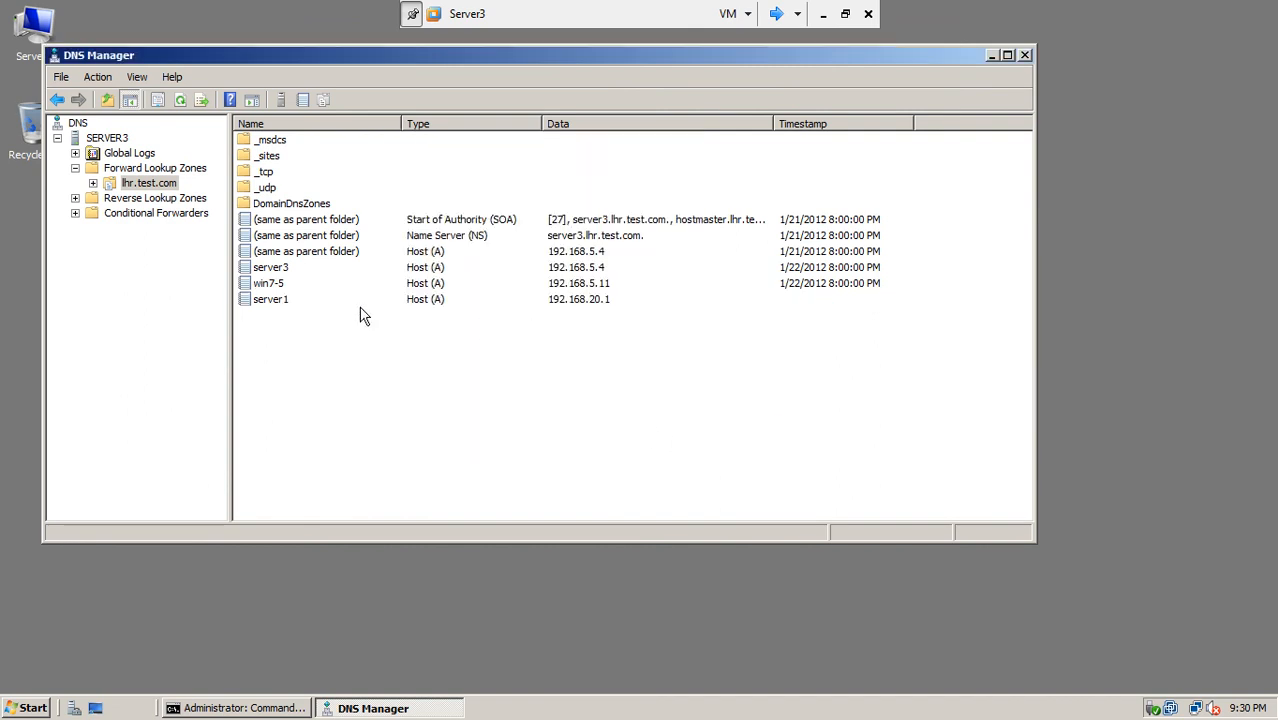
Step: Select the new server1 record, then move over to the win7-5 virtual machine
click(285, 299)
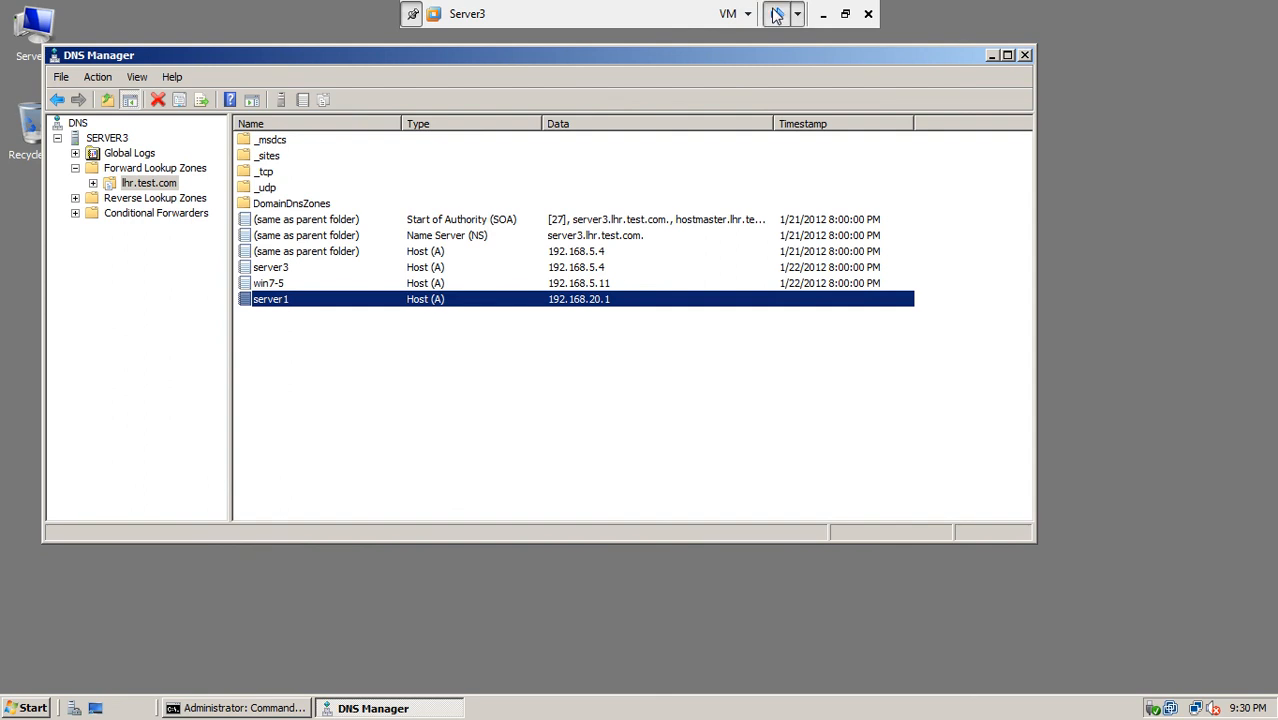
click(777, 14)
click(776, 15)
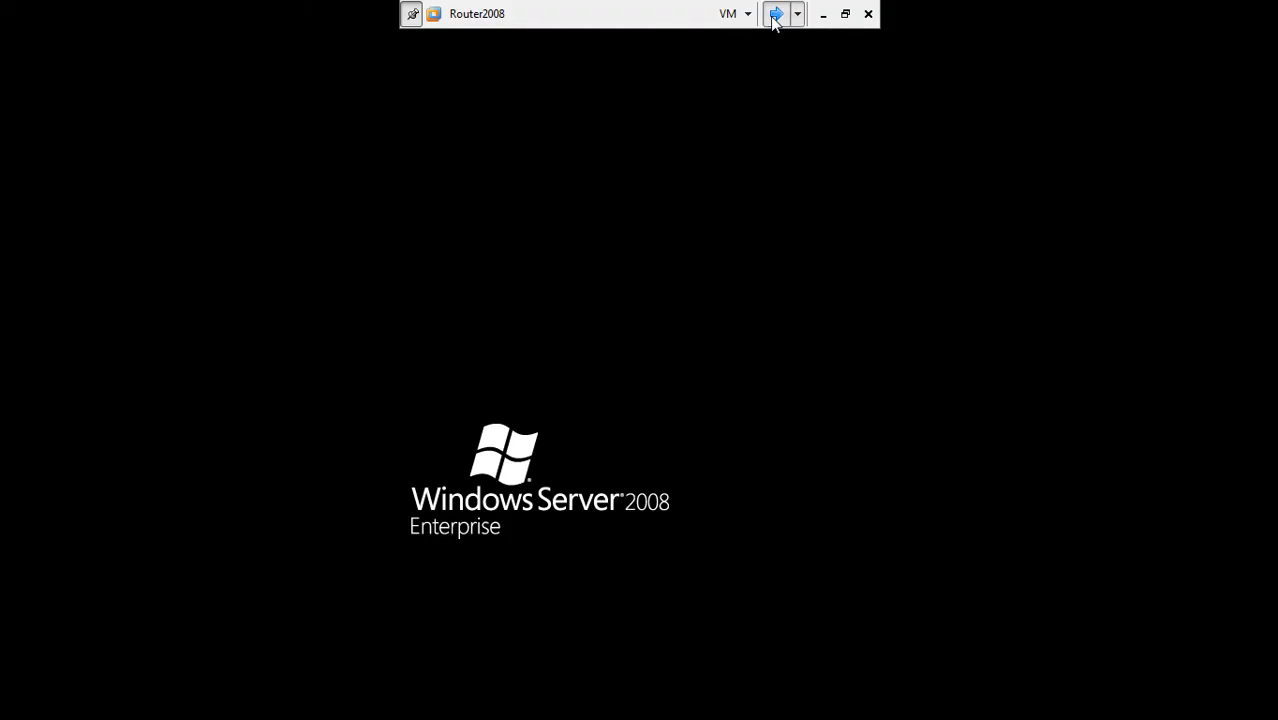
click(776, 15)
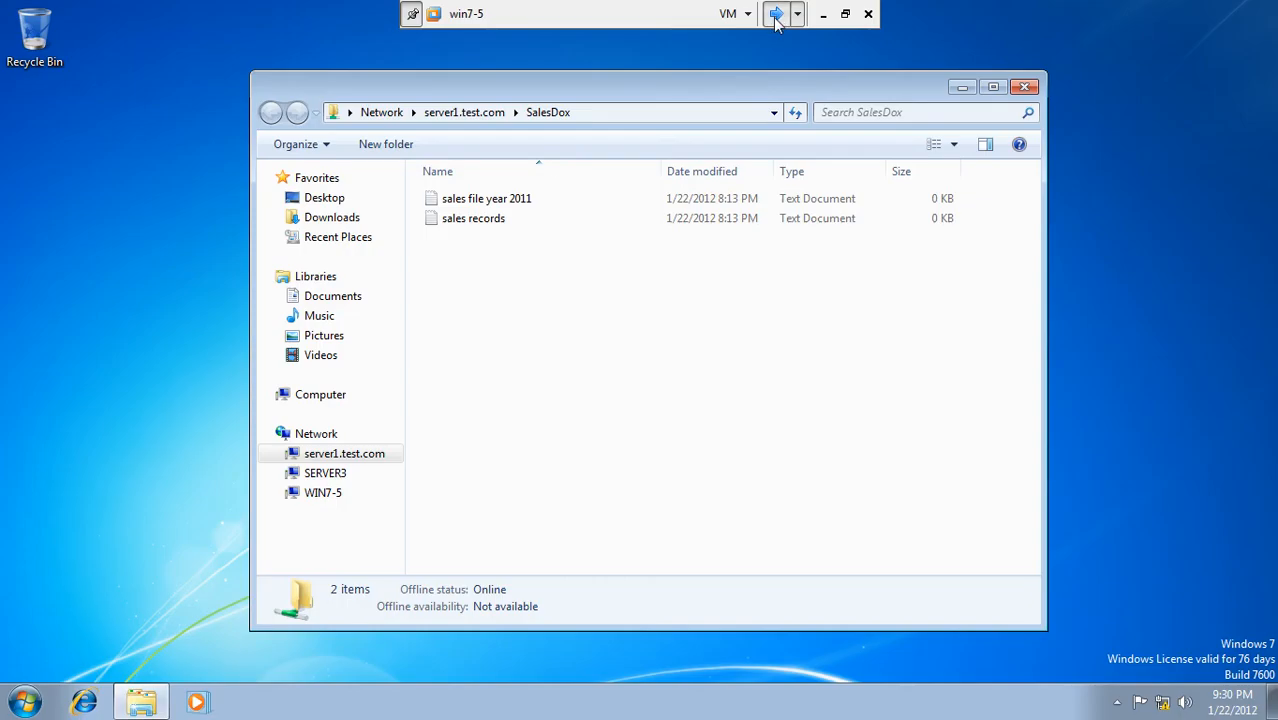
Step: Open a command prompt on win7-5 and check its IP configuration with ipconfig
click(27, 703)
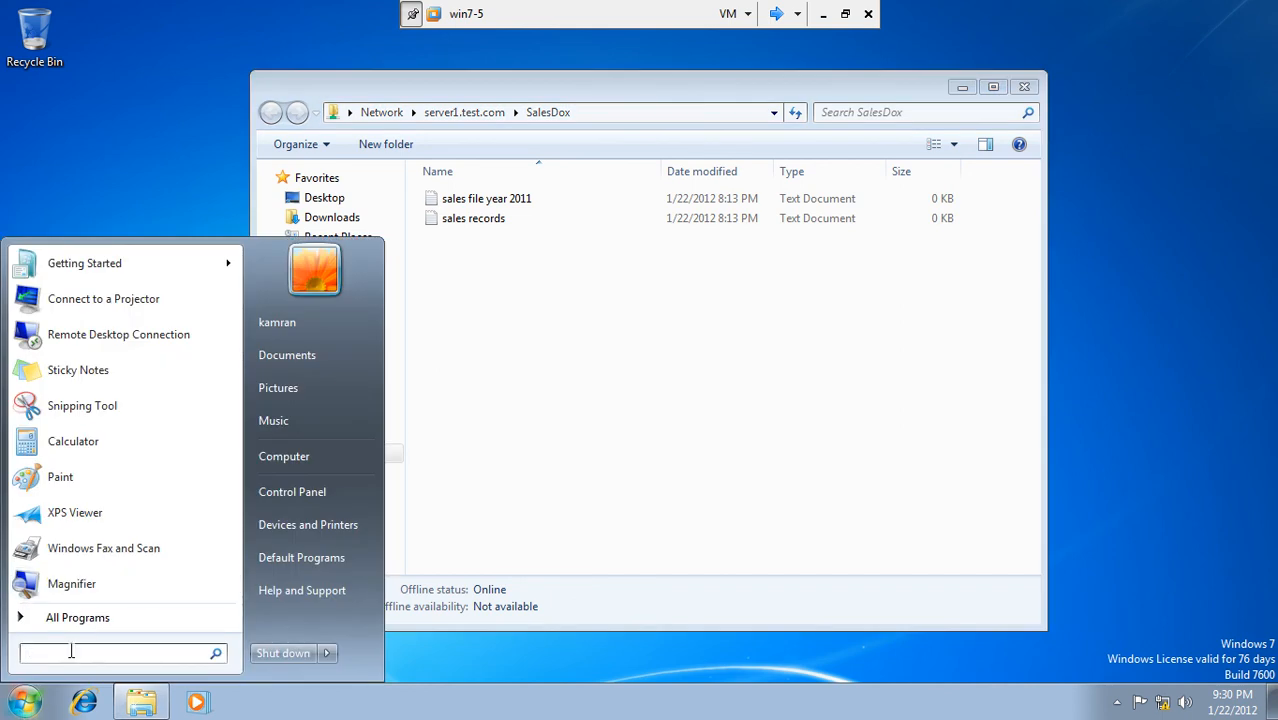
text(ping)
key(BackSpace)
key(BackSpace)
key(BackSpace)
key(BackSpace)
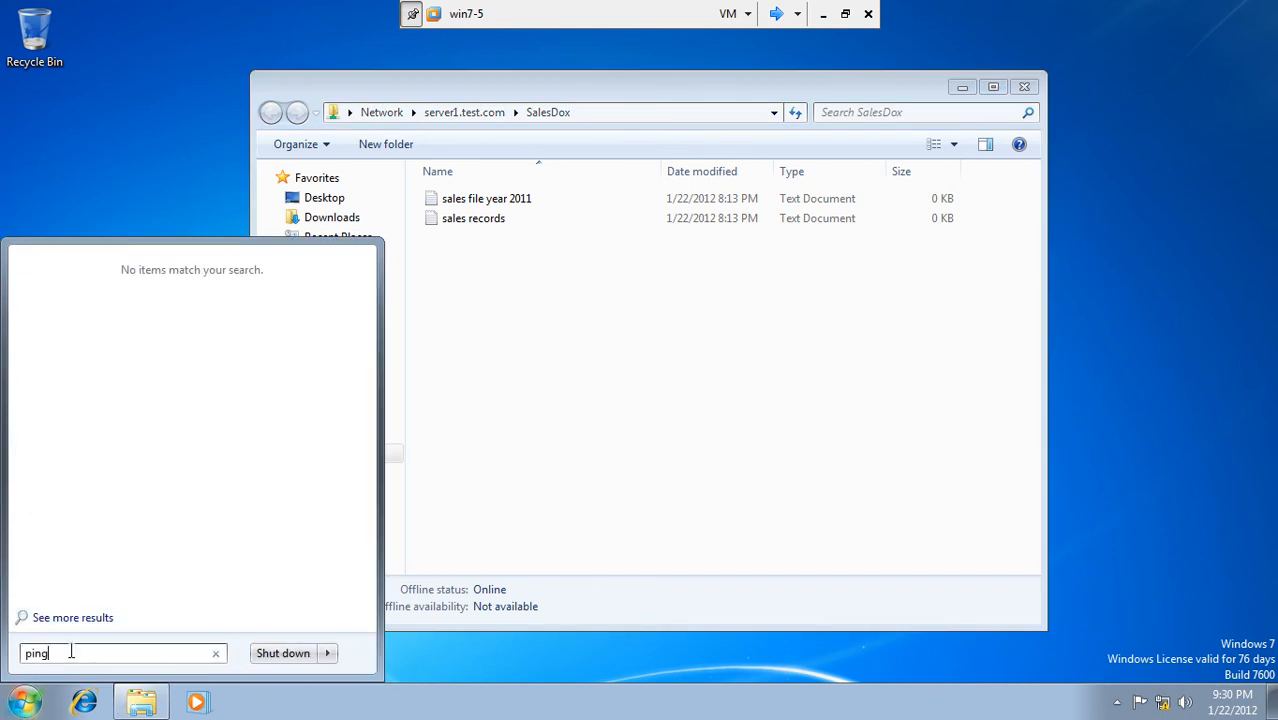
key(BackSpace)
text(cmd)
key(Return)
text(ipconfig)
key(Return)
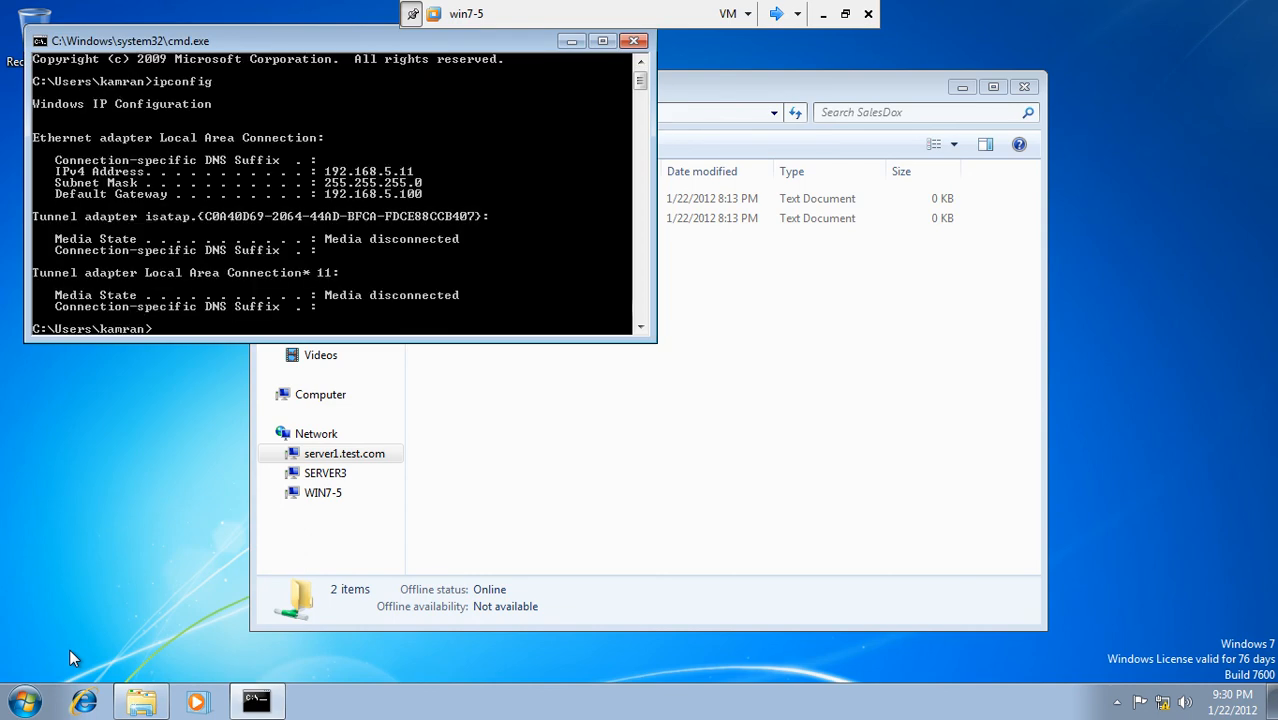
Step: Ping server1.test.com, then server1.lhr.test.com, from win7-5
text(ping server1.test.com)
key(Return)
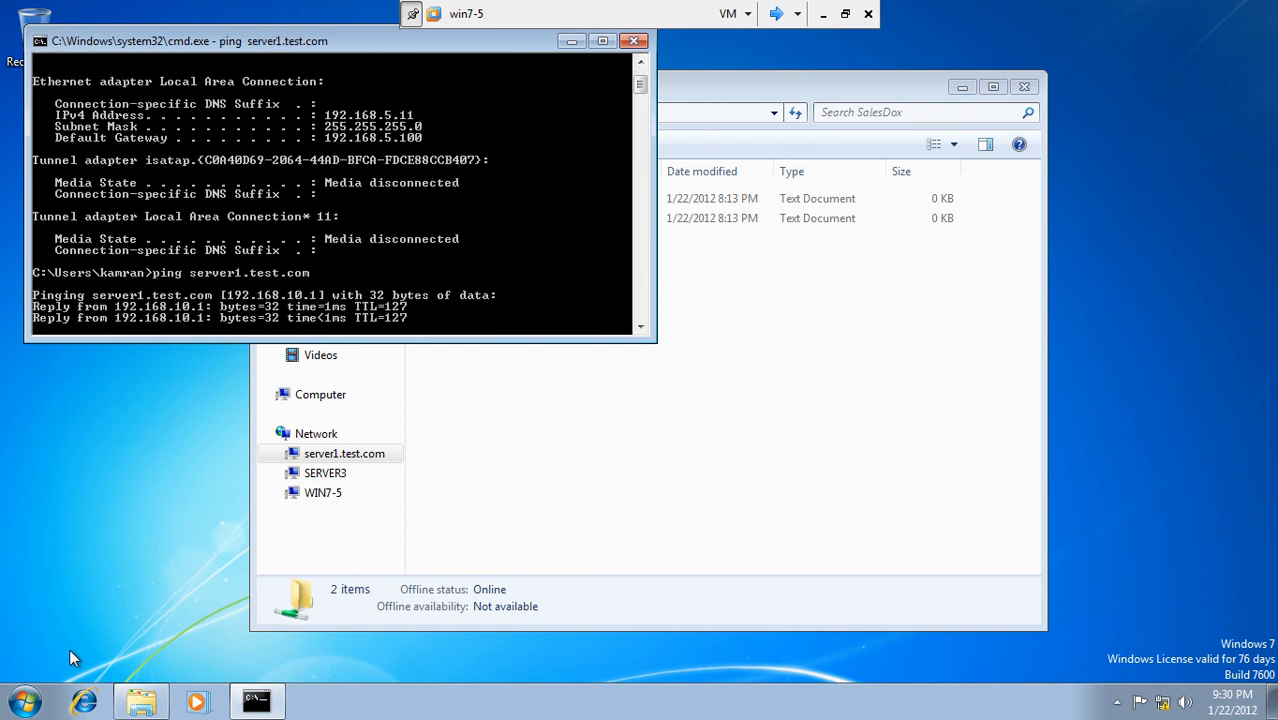
key(ctrl+c)
text(ping server1)
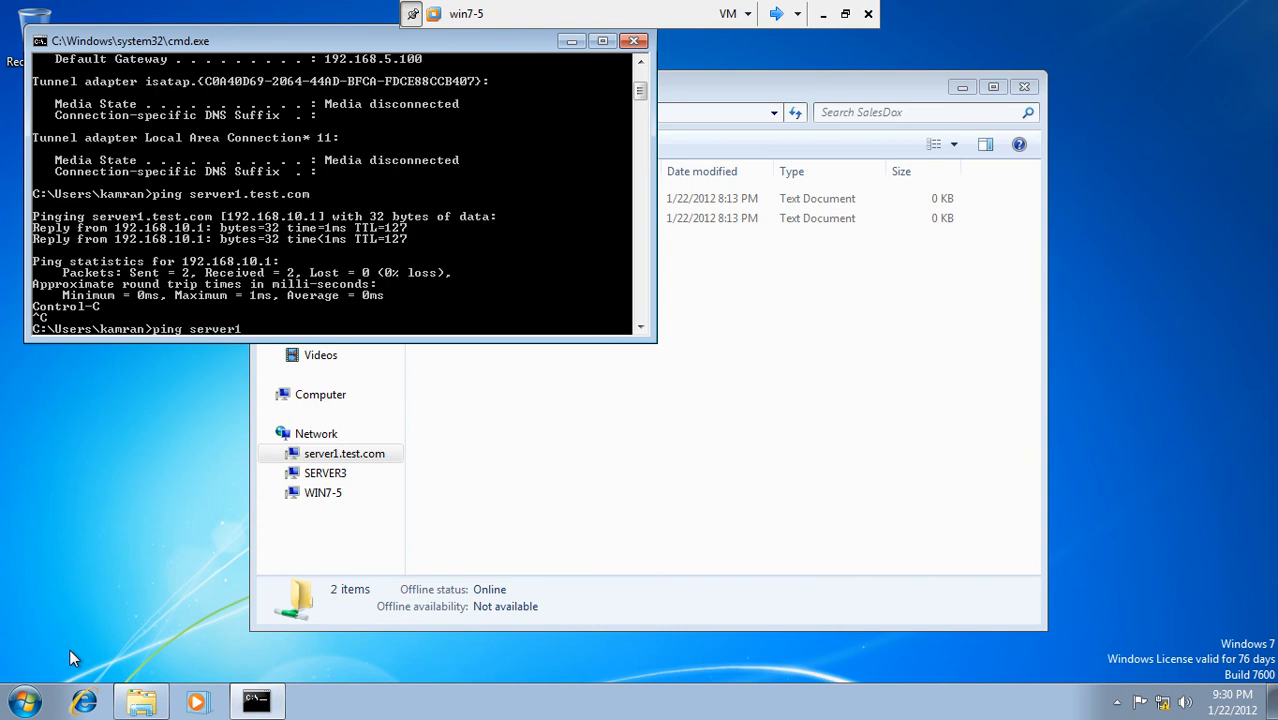
text(.lhr.test.com)
key(Return)
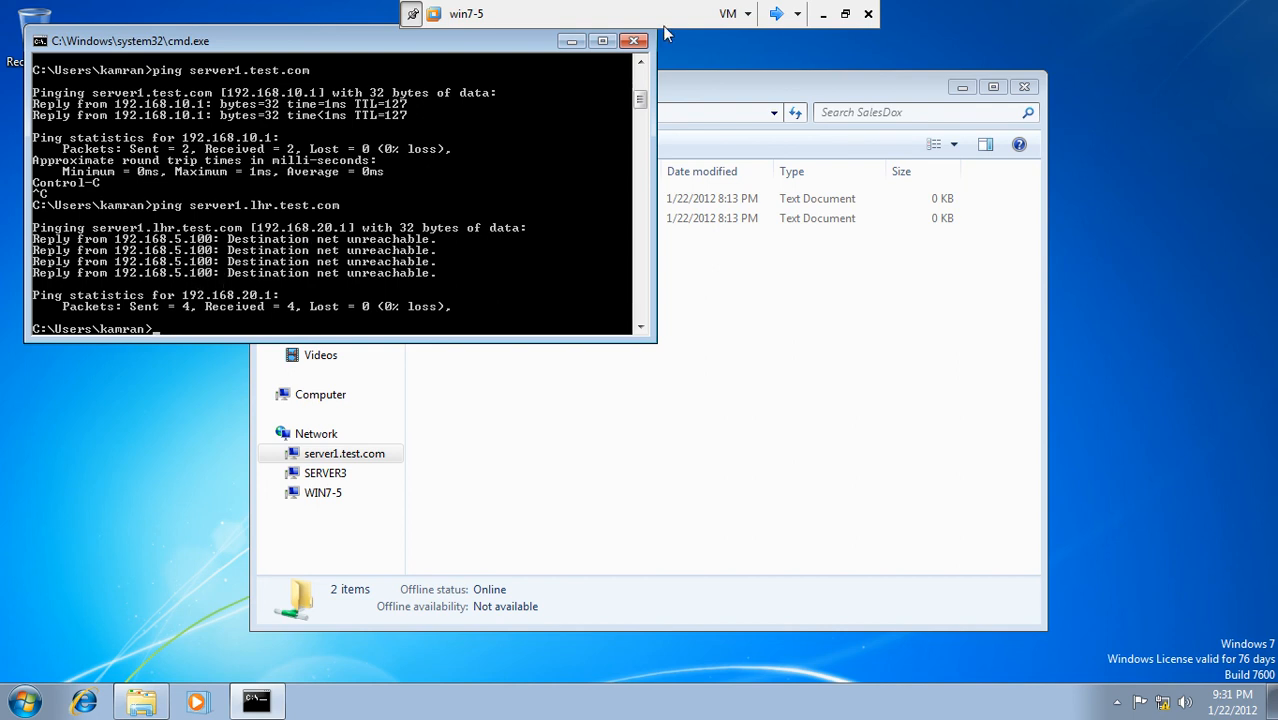
Step: Cycle to the Router2008 virtual machine and unlock its user session
click(776, 14)
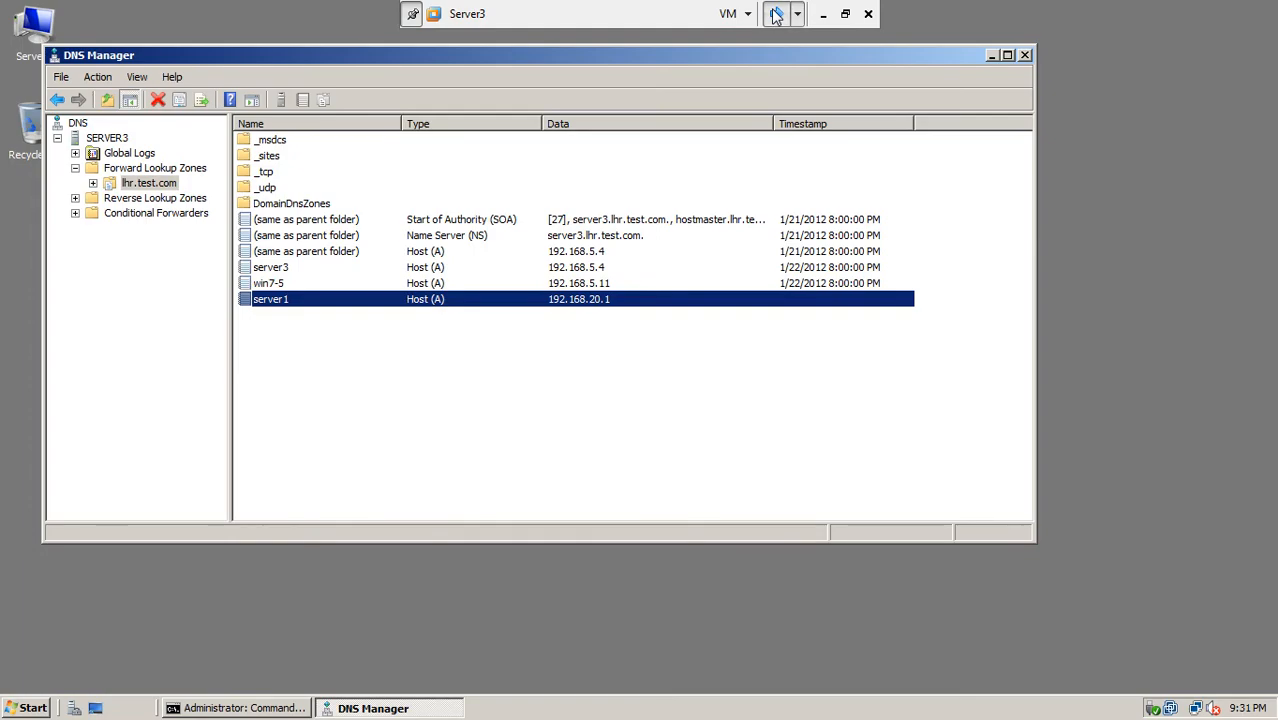
click(776, 14)
click(776, 14)
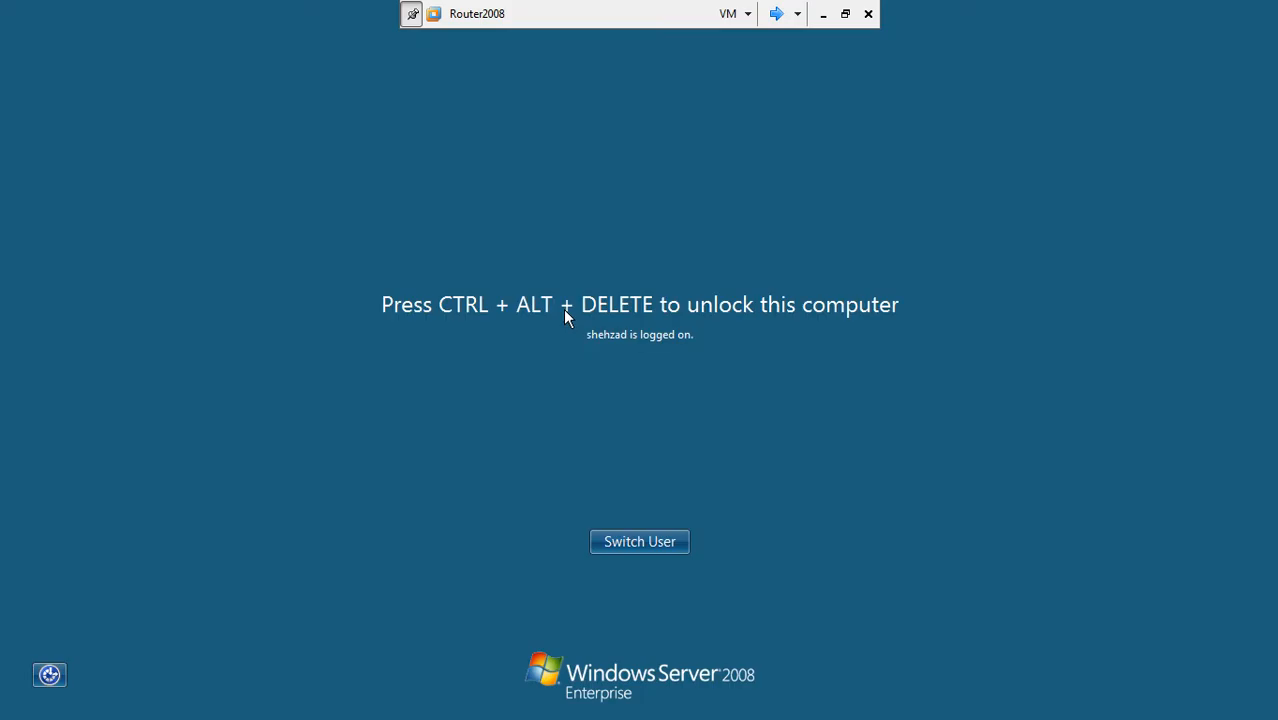
key(ctrl+alt+Delete)
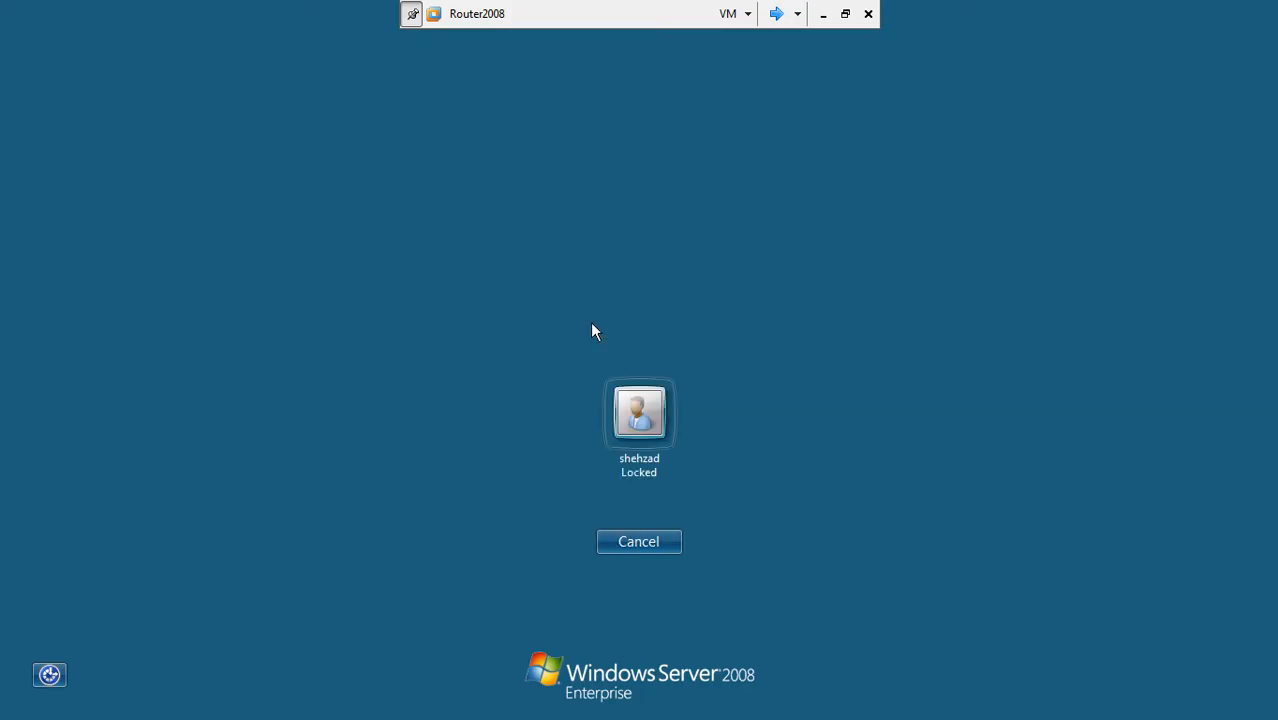
click(639, 440)
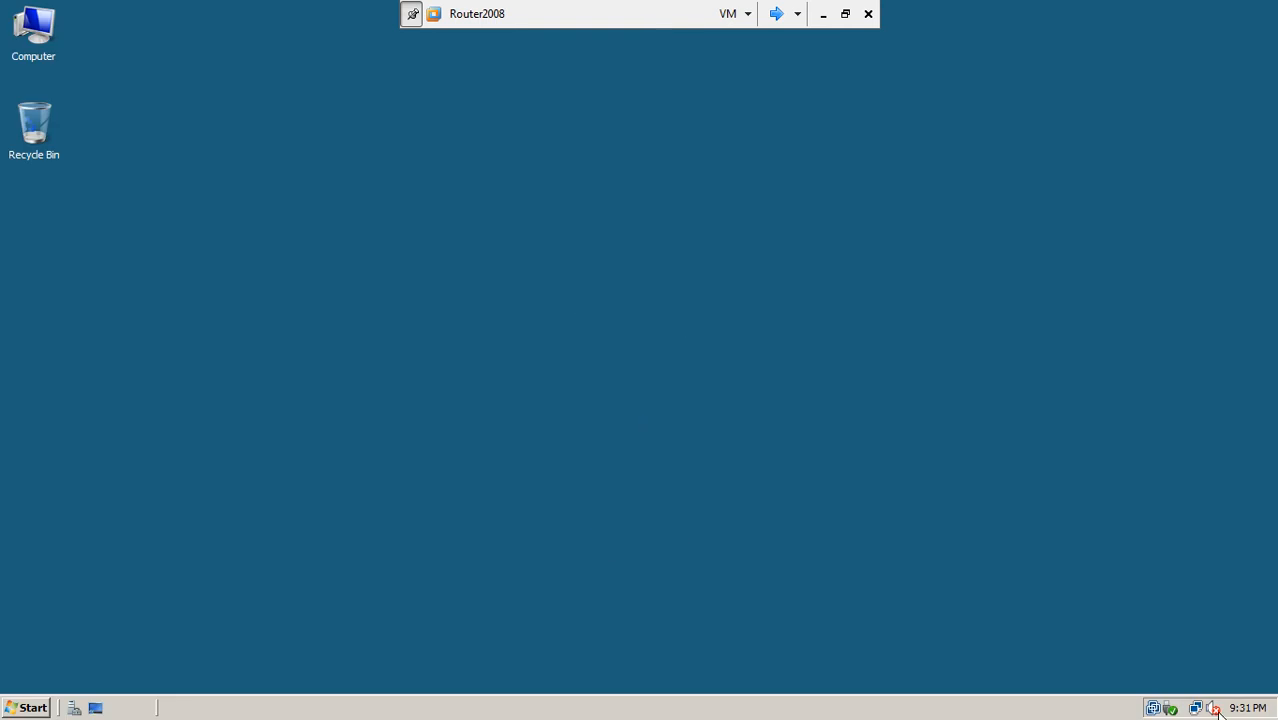
Step: Review Router2008's network connections, then return to win7-5 and close its command prompt
click(1196, 708)
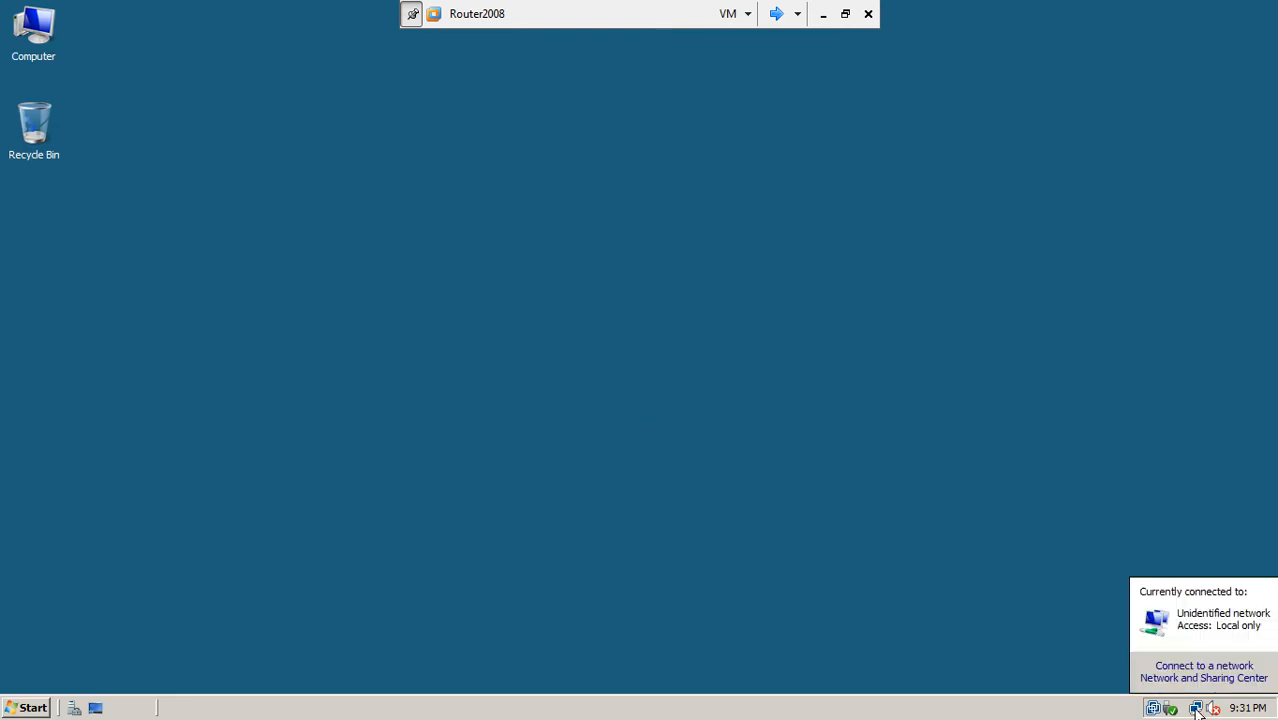
click(1200, 679)
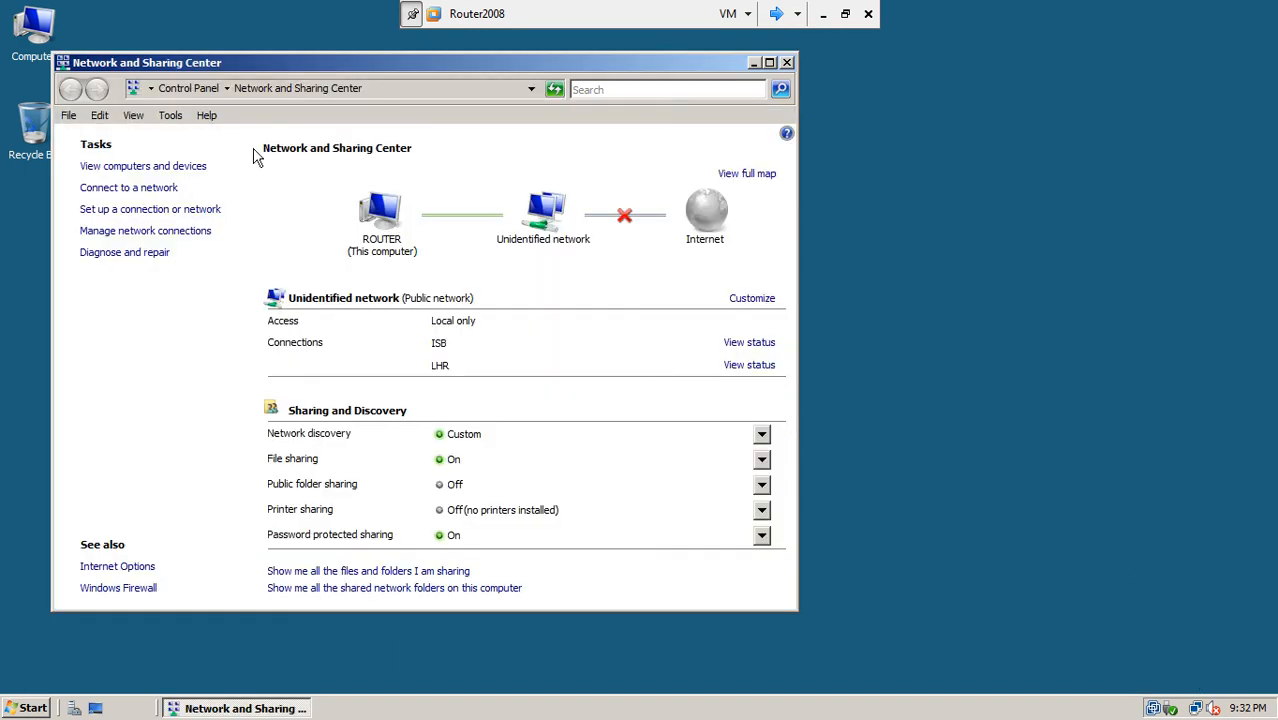
click(787, 62)
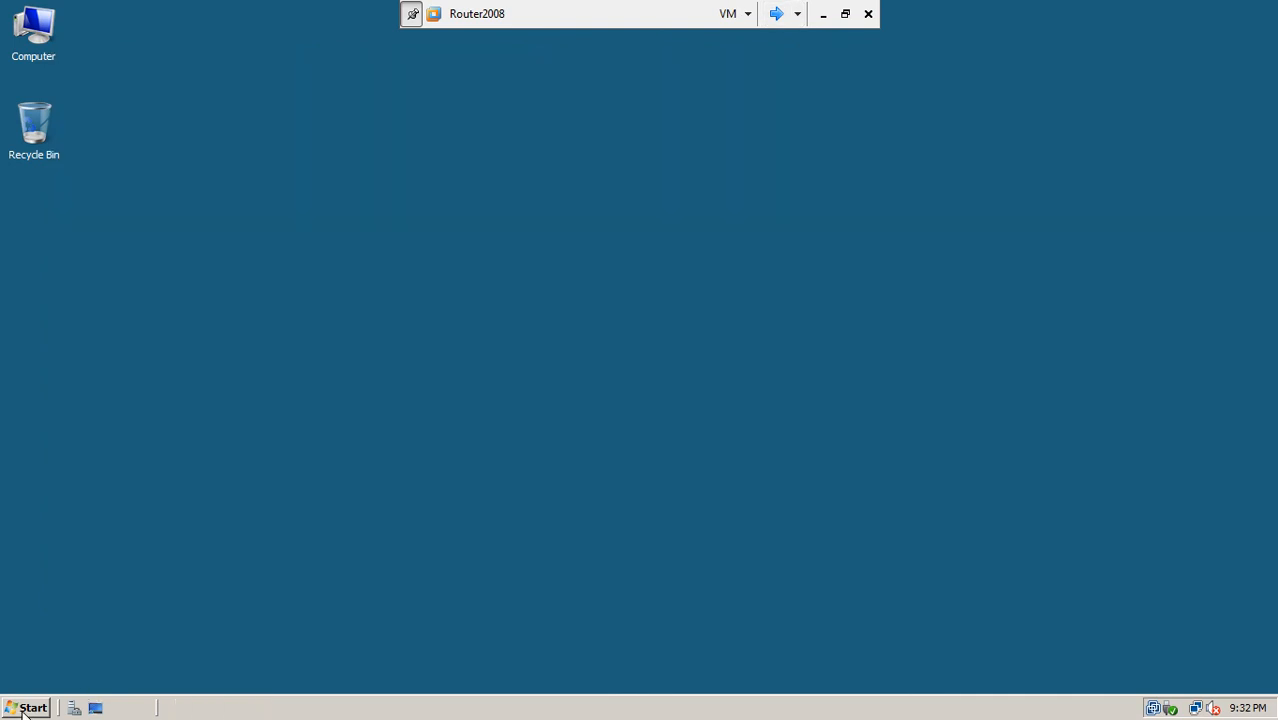
click(22, 712)
mouse_move(269, 474)
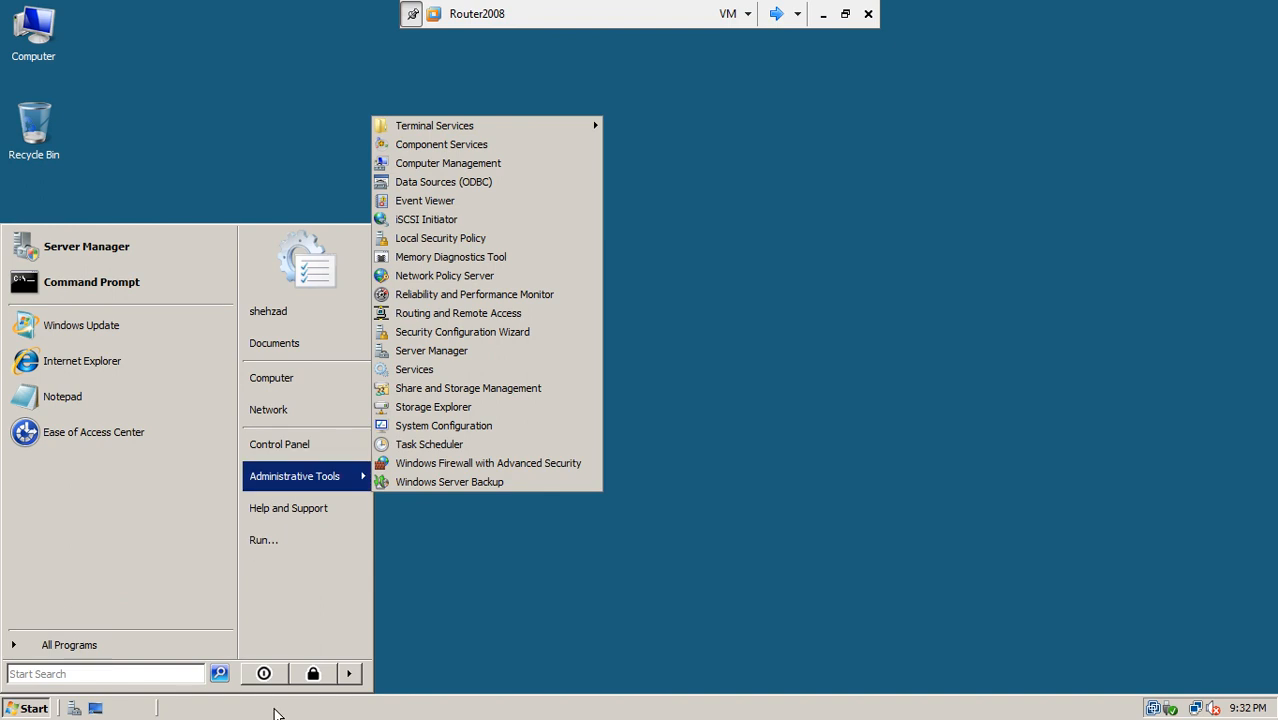
click(773, 453)
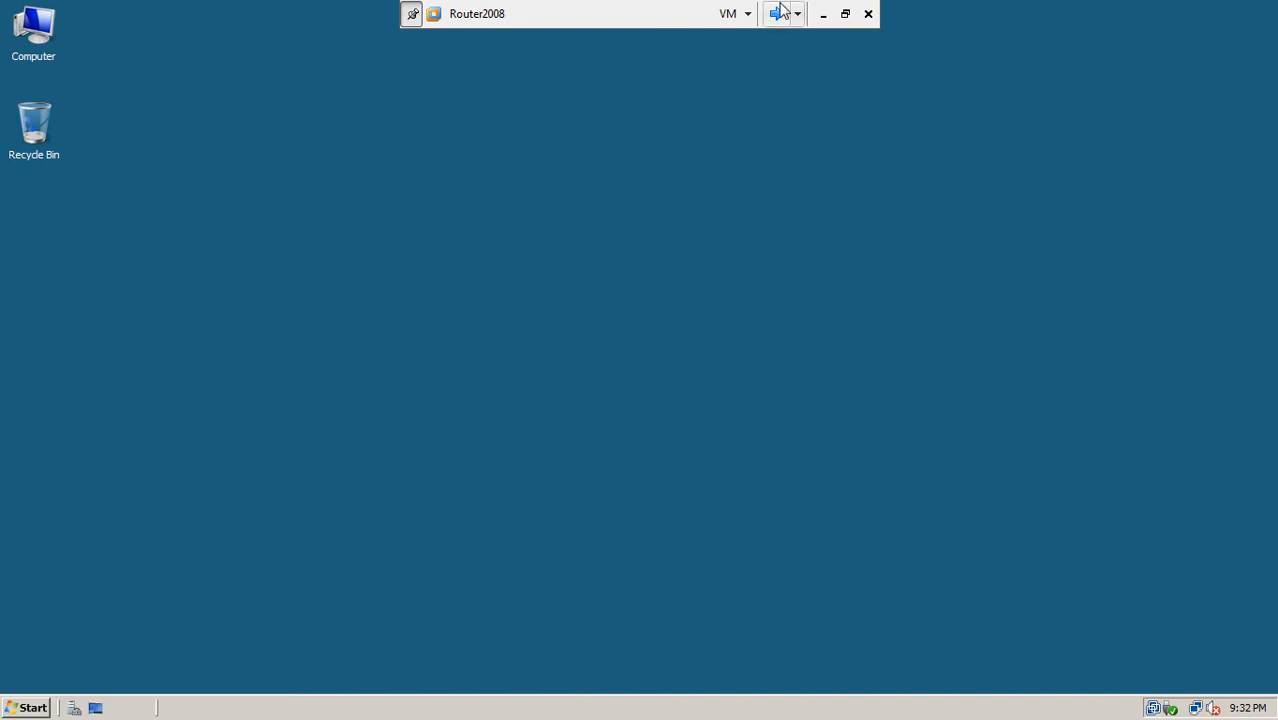
click(776, 13)
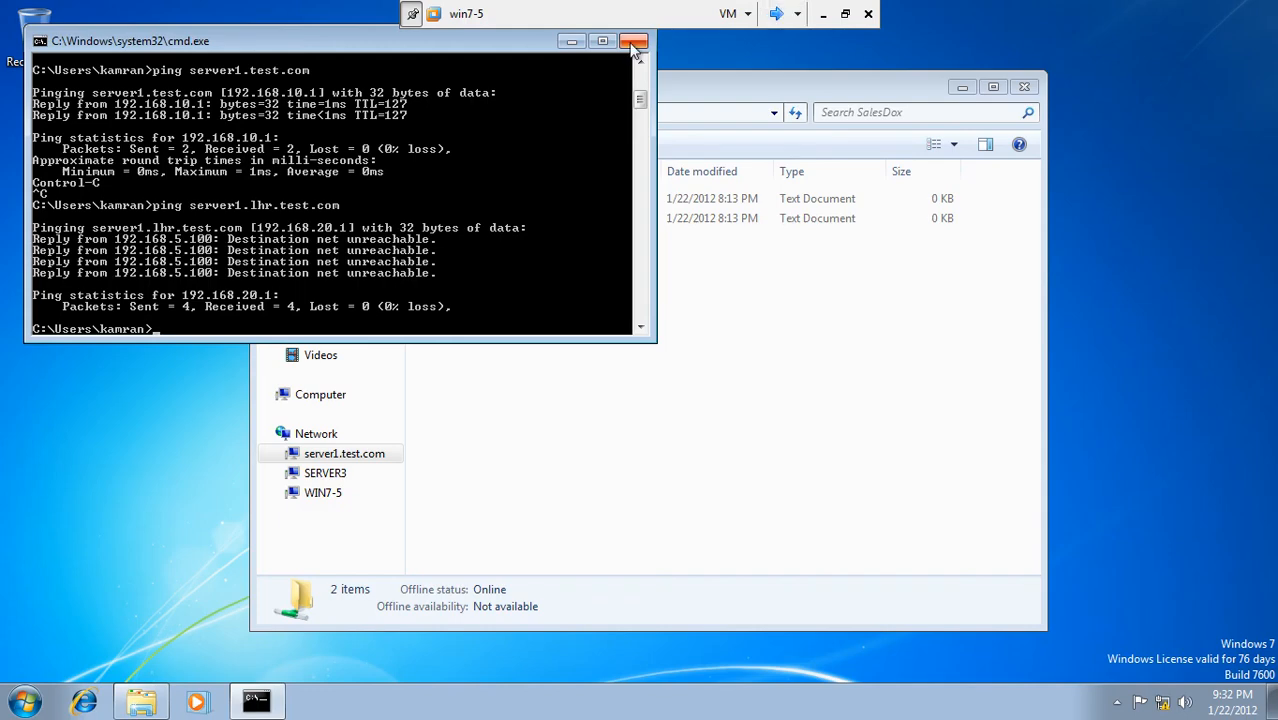
click(633, 41)
Step: Recommit forwarder 192.168.10.1 in SERVER3's DNS properties so it resolves to SERVER1
click(776, 13)
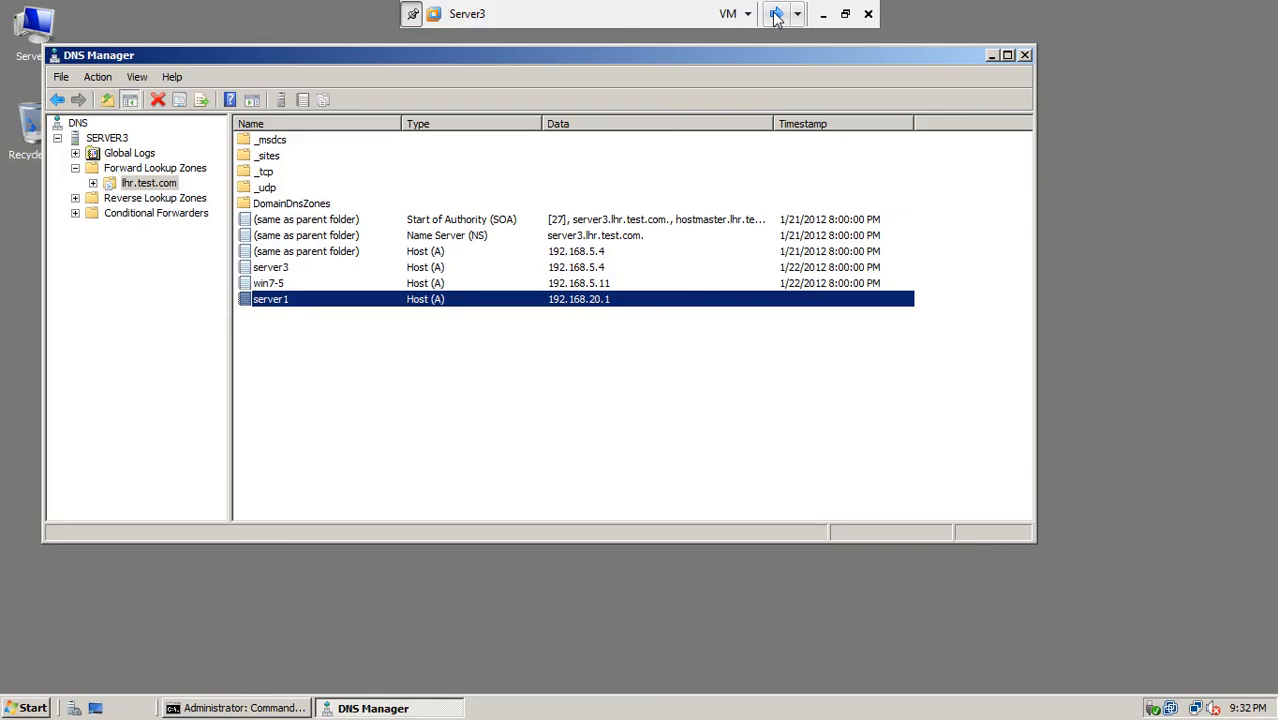
click(112, 140)
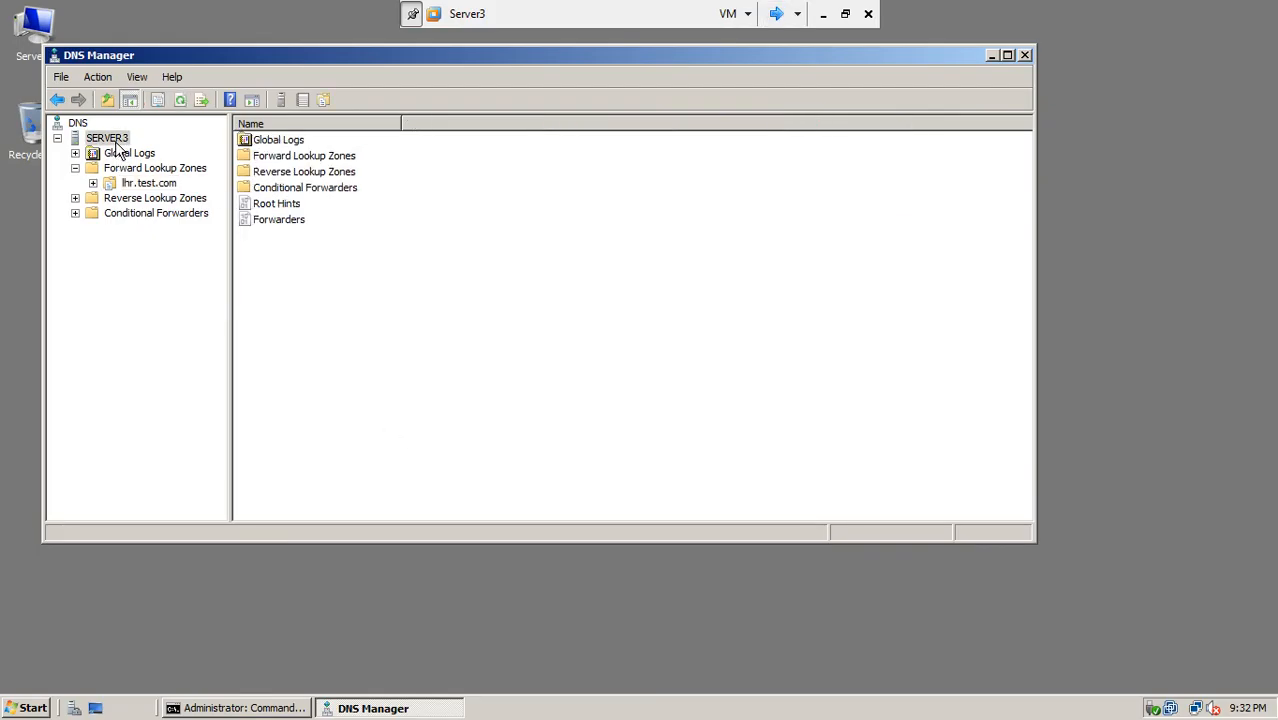
right_click(112, 140)
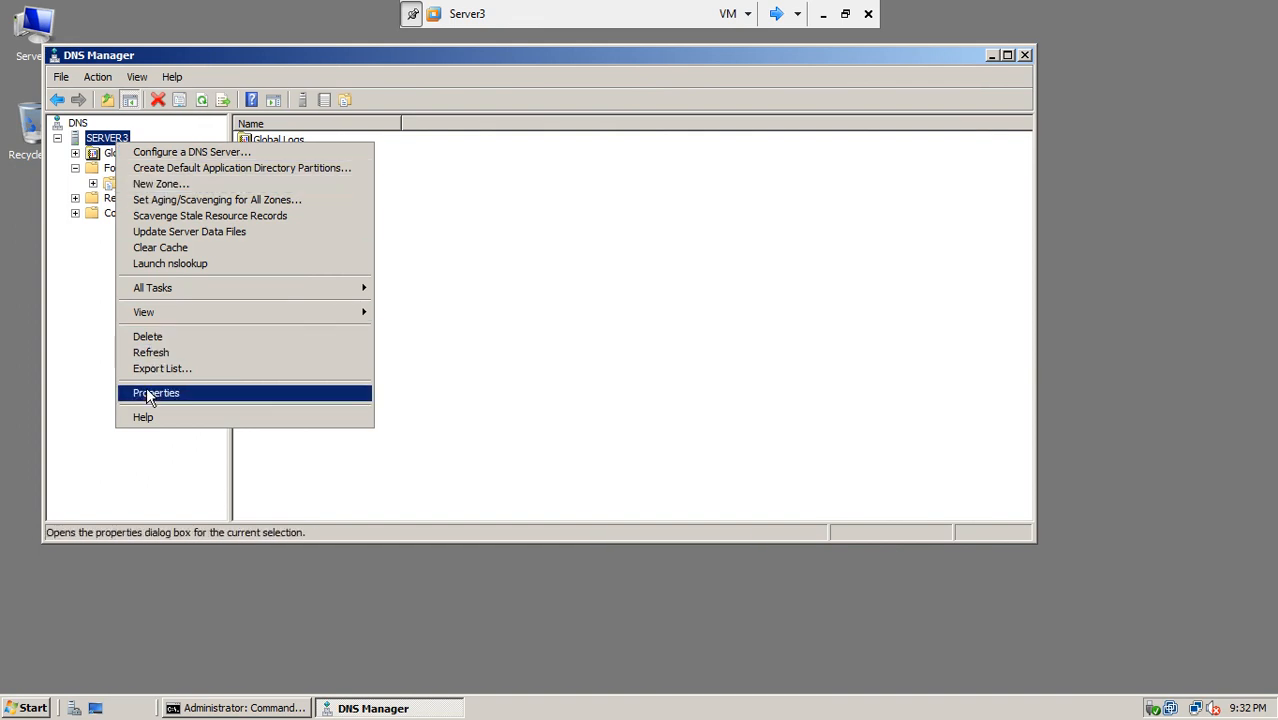
click(152, 393)
click(491, 139)
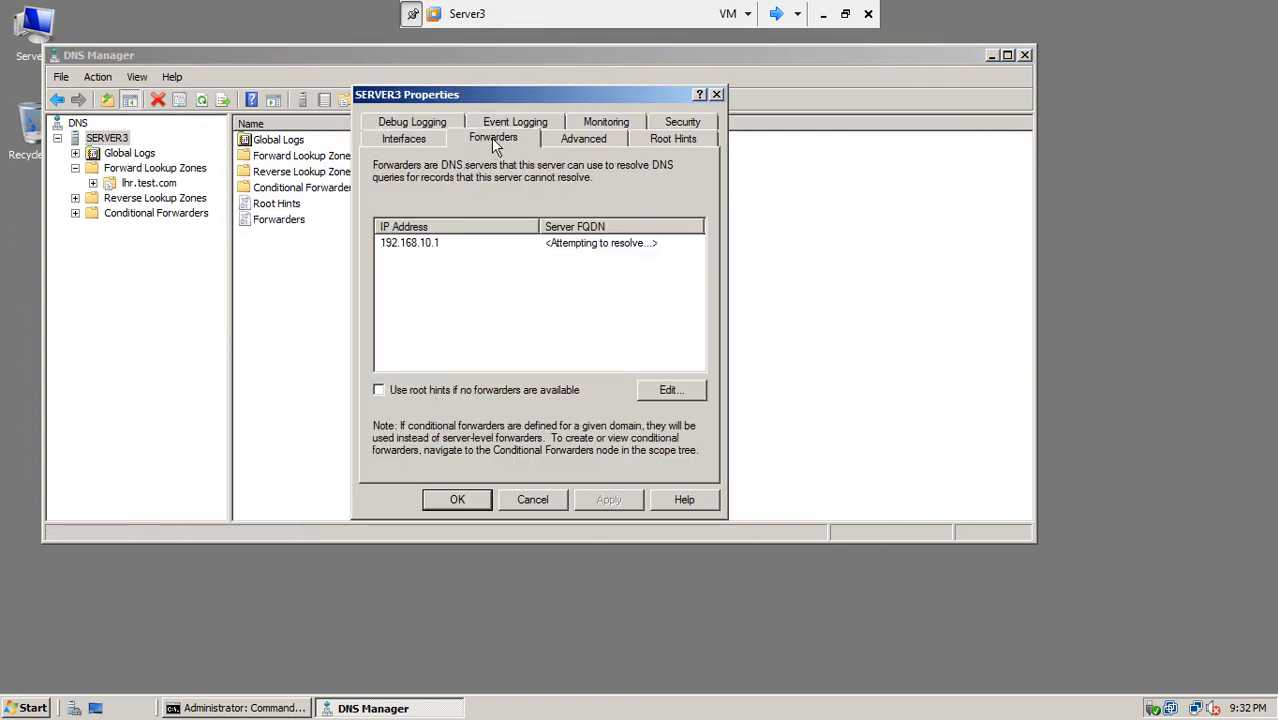
click(425, 246)
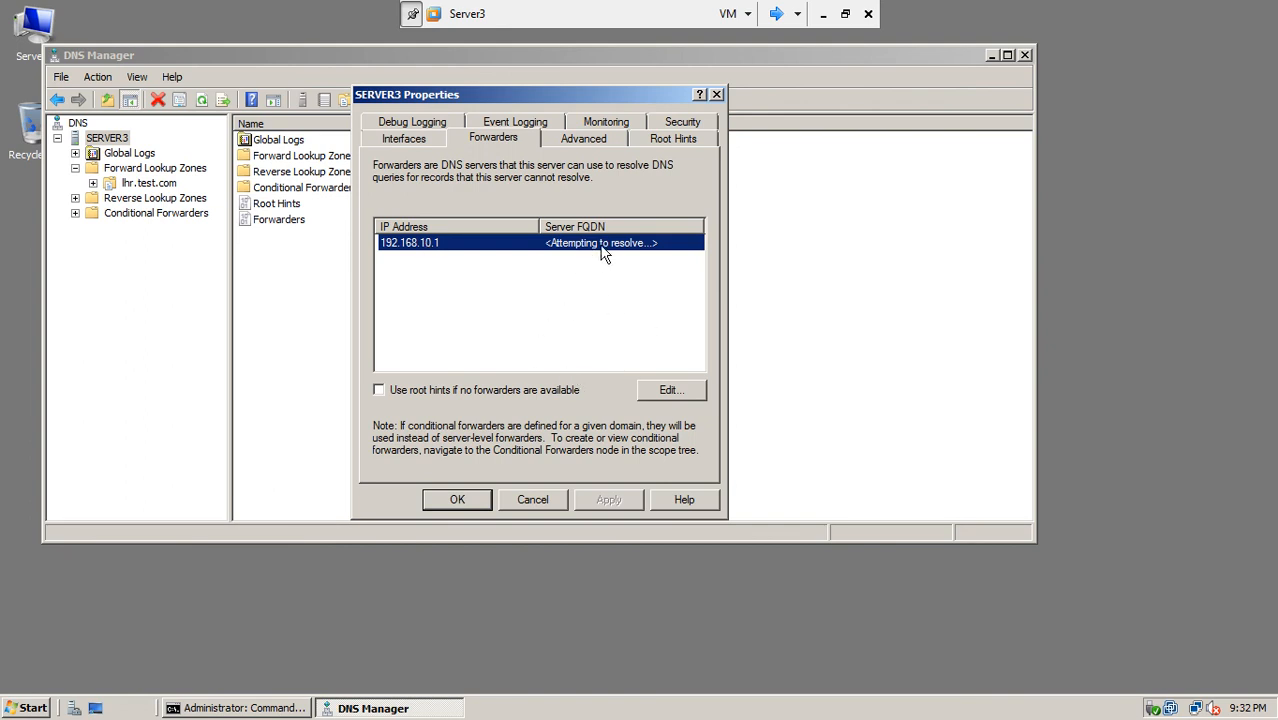
click(660, 396)
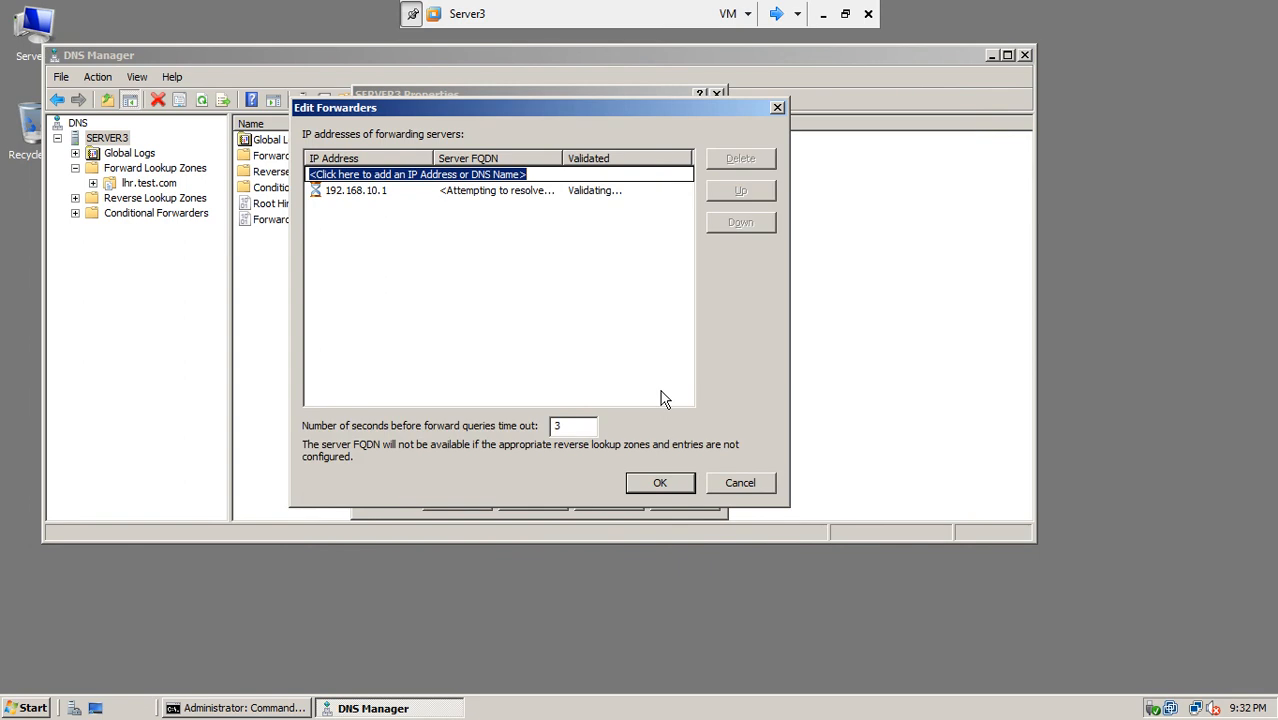
double_click(521, 191)
click(553, 231)
click(650, 481)
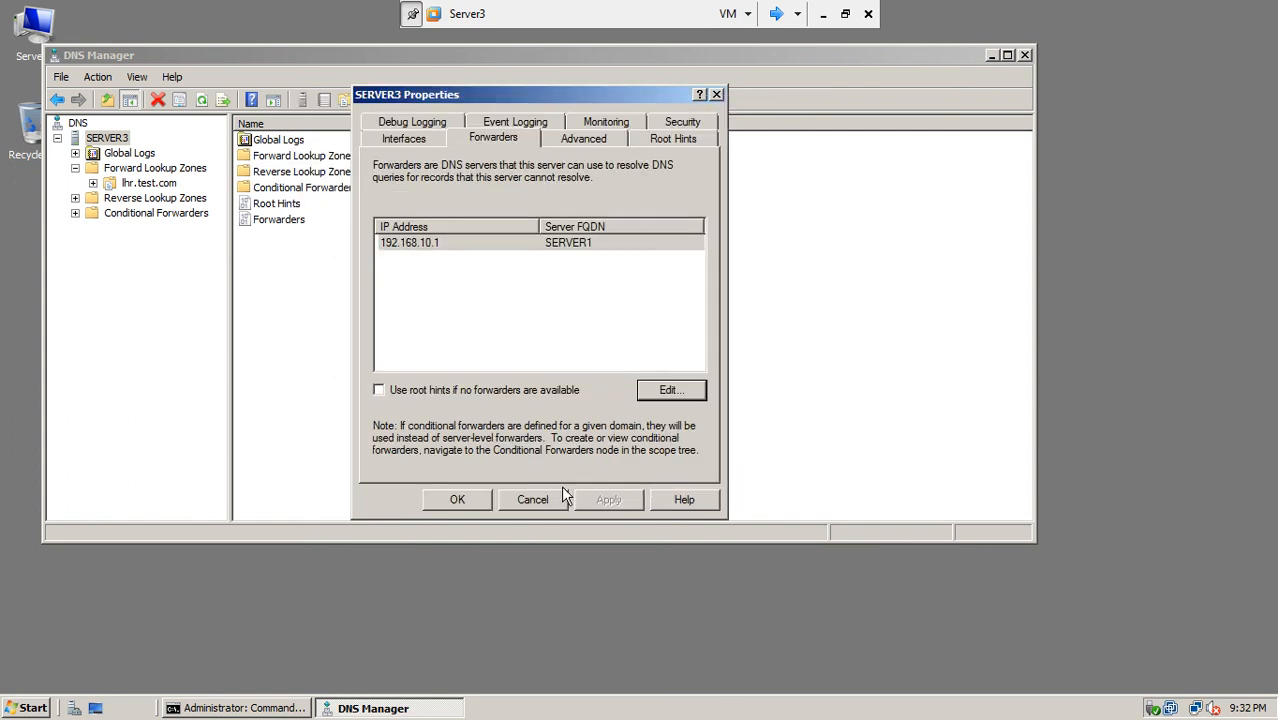
click(485, 499)
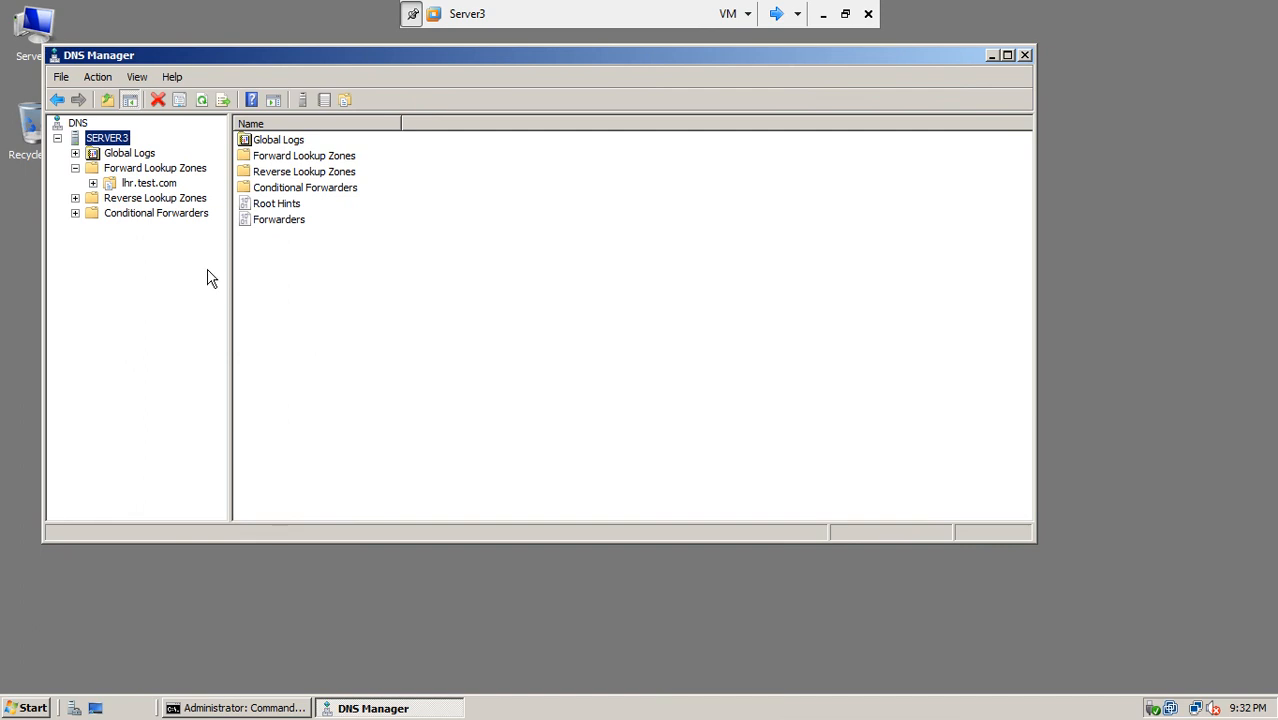
Step: Delete the server1 Host (A) record pointing to 192.168.20.1 from lhr.test.com
click(130, 184)
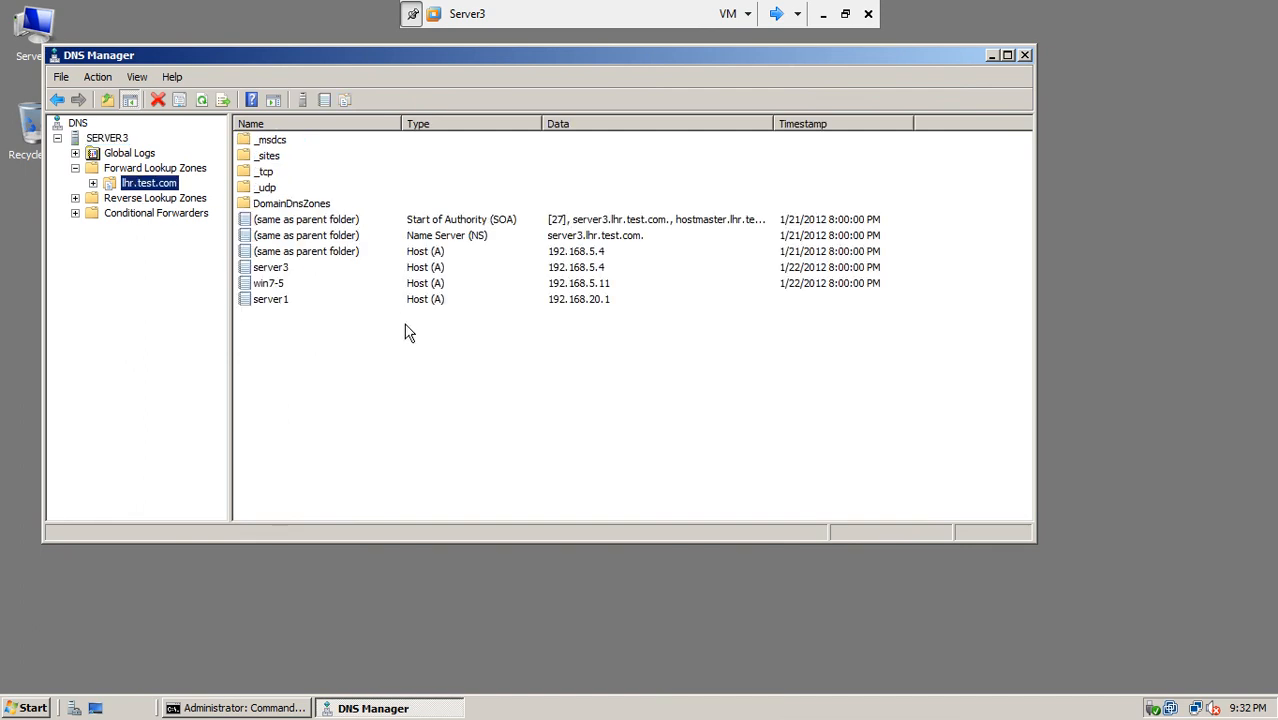
click(276, 304)
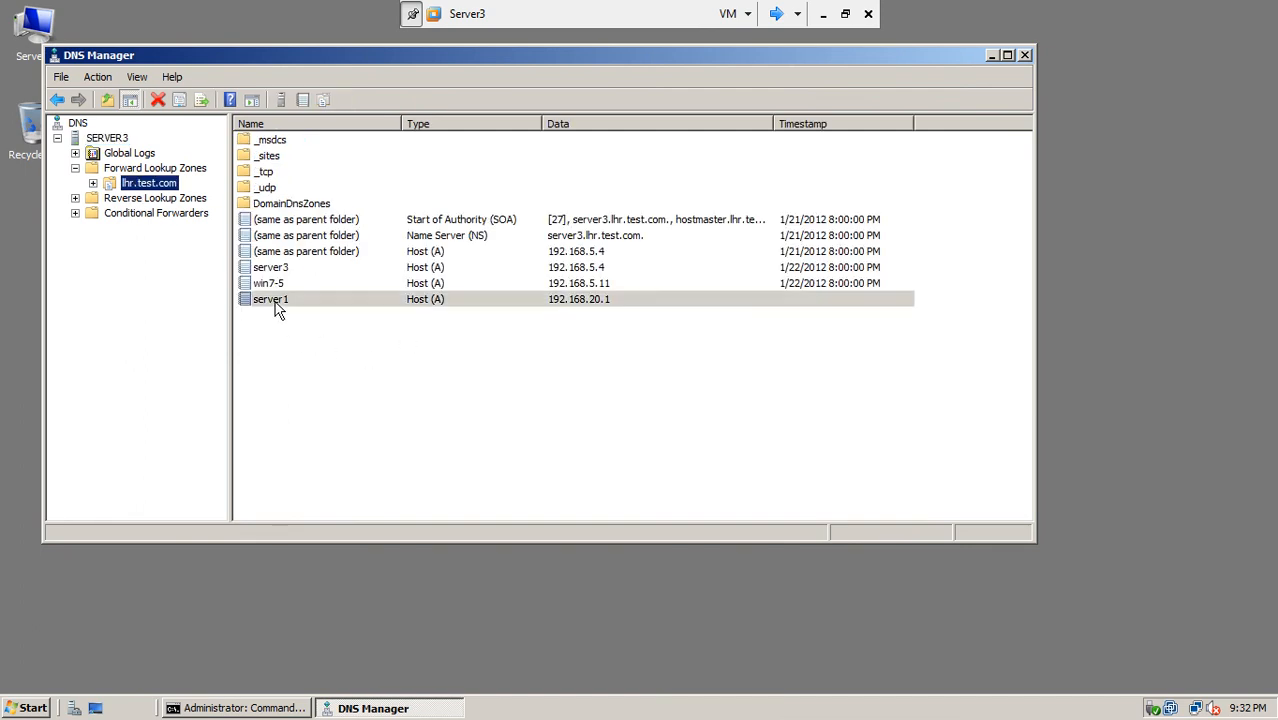
right_click(276, 305)
click(292, 311)
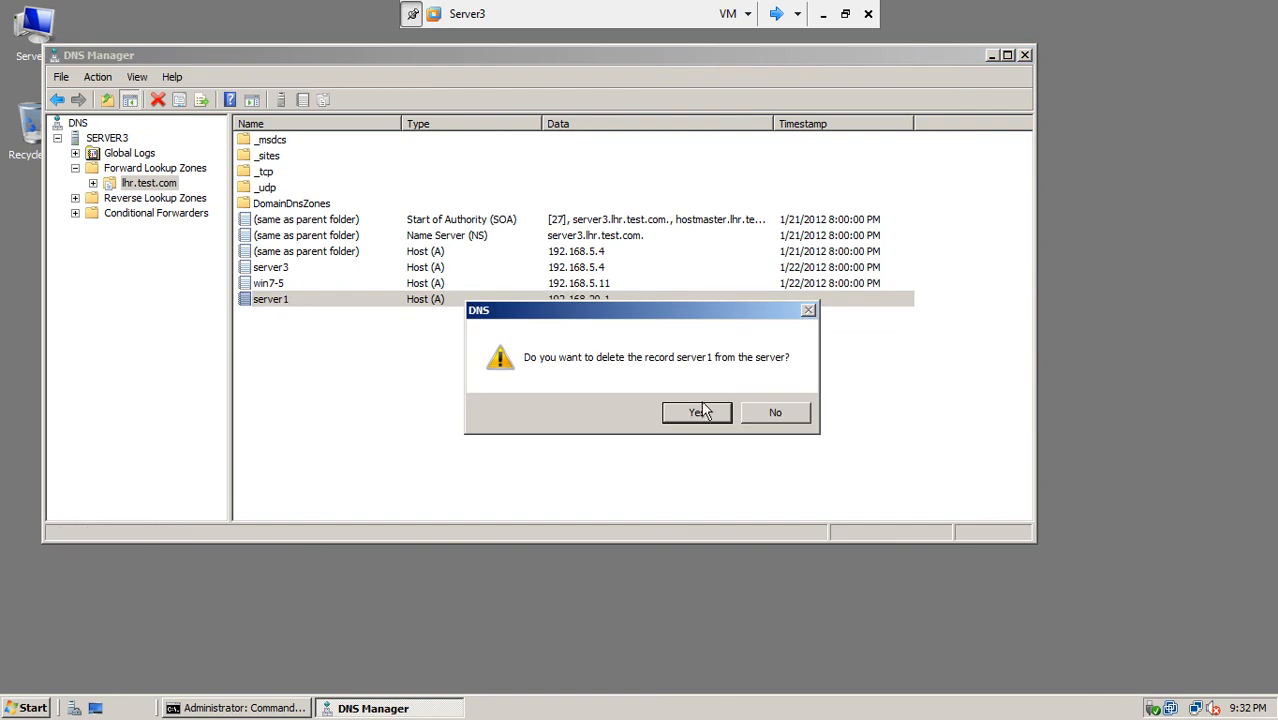
click(703, 412)
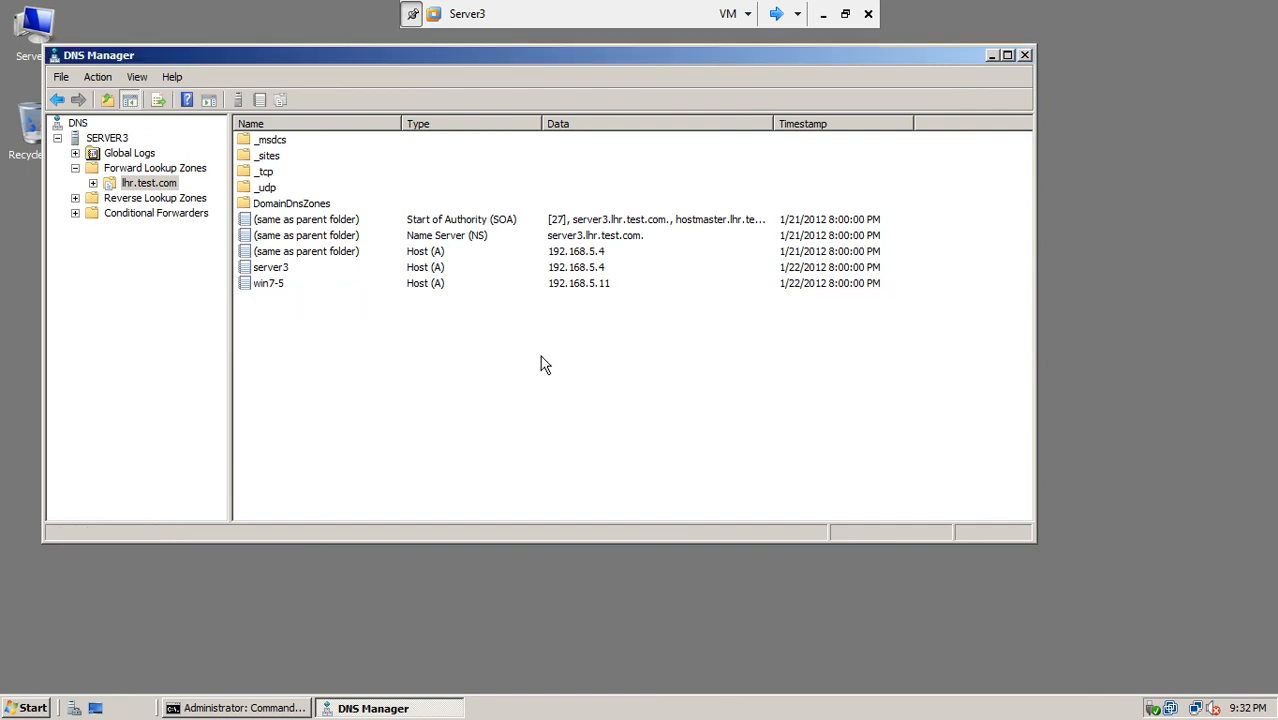
click(464, 239)
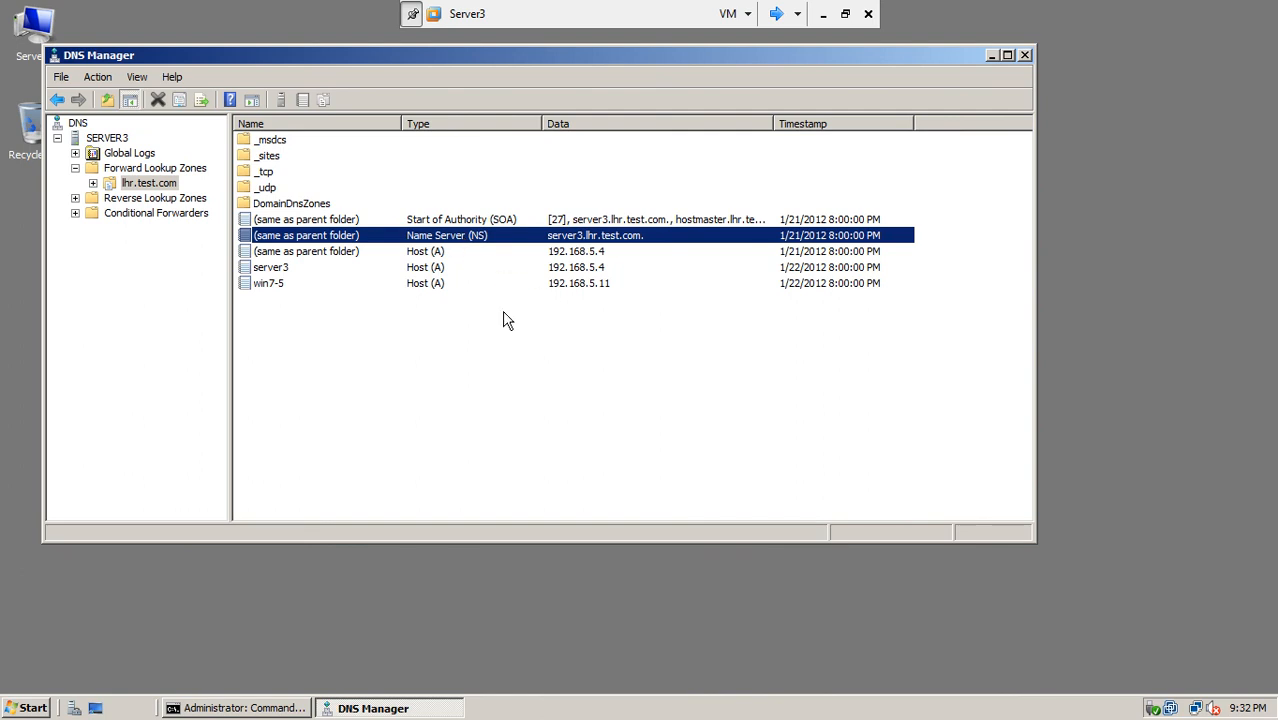
Step: Refresh the lhr.test.com record list twice
right_click(327, 328)
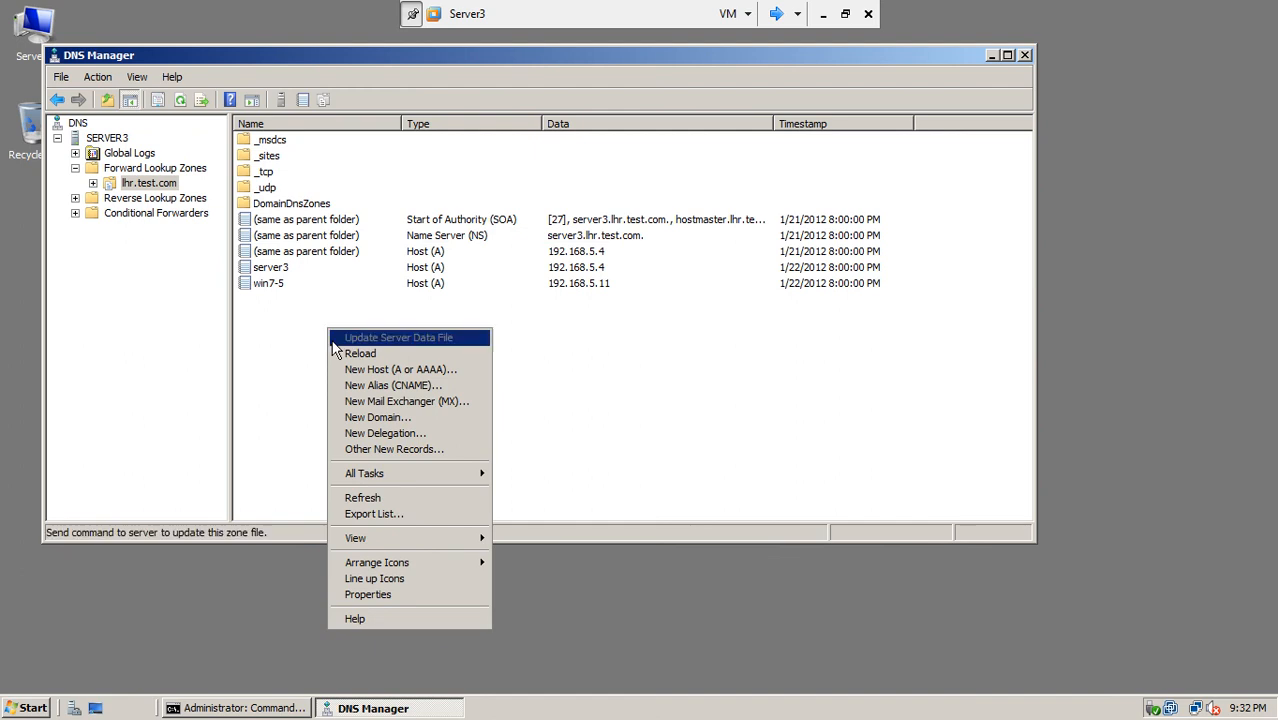
click(374, 499)
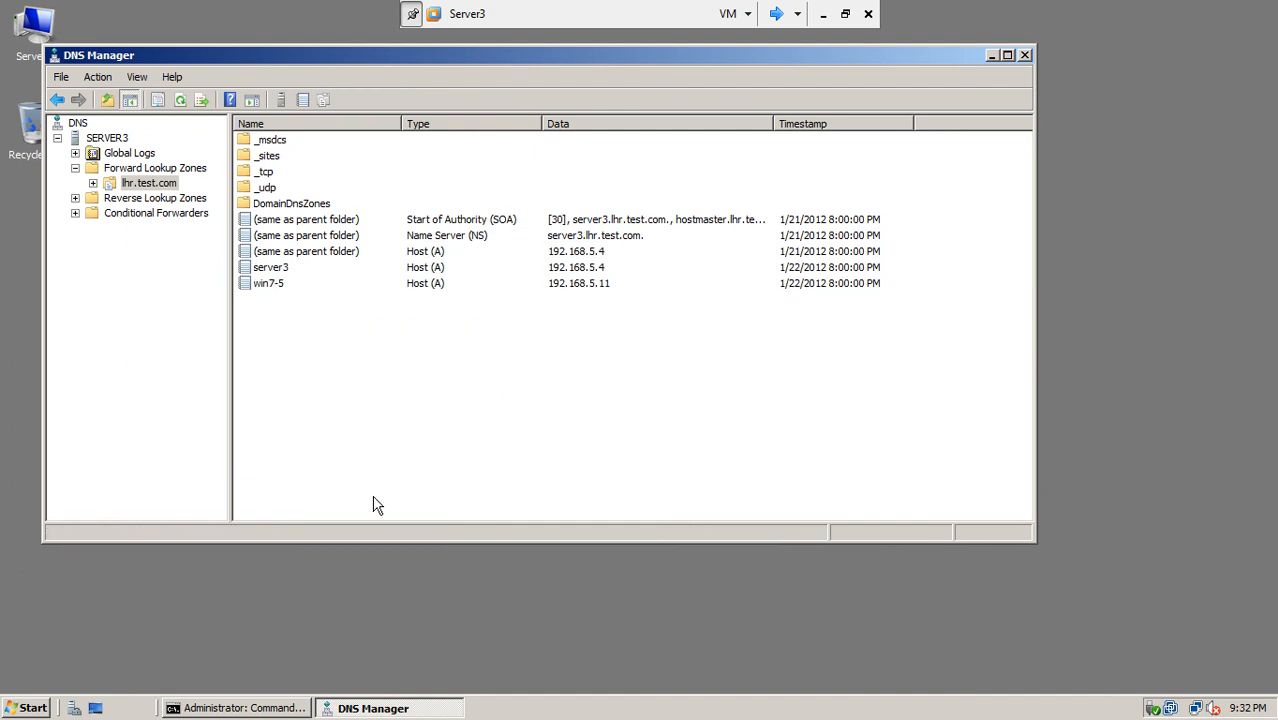
right_click(381, 352)
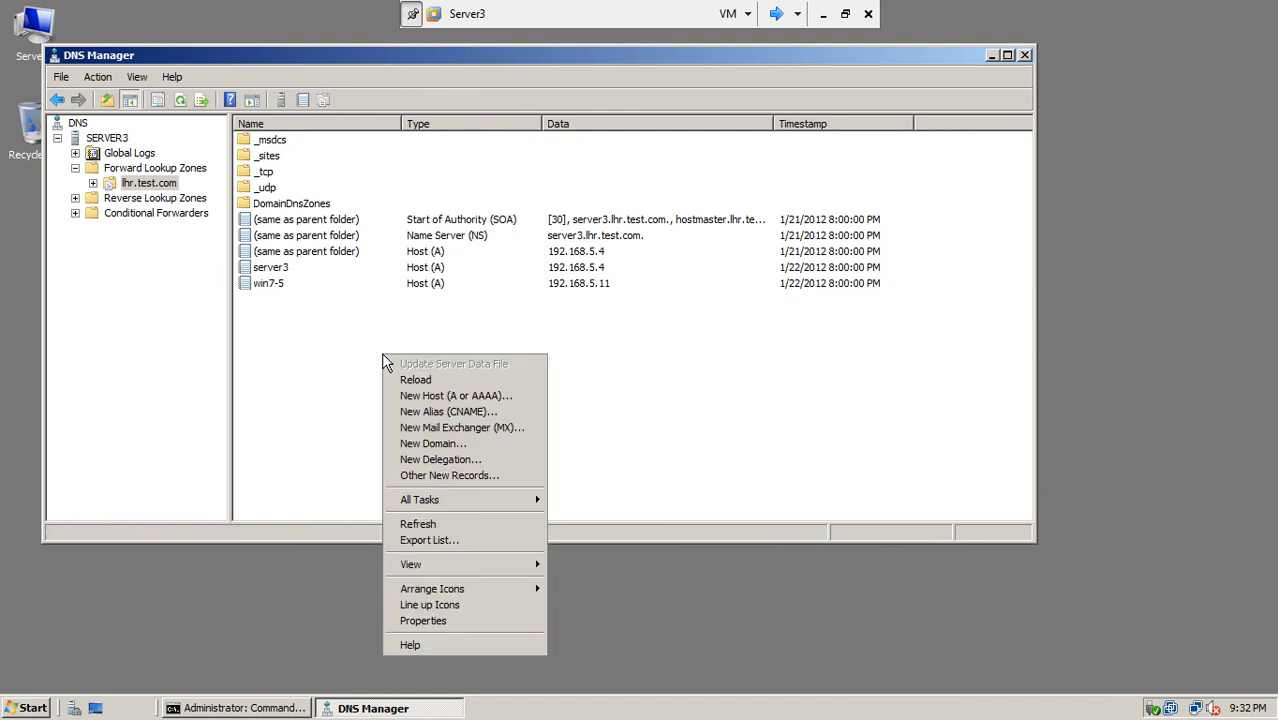
click(430, 523)
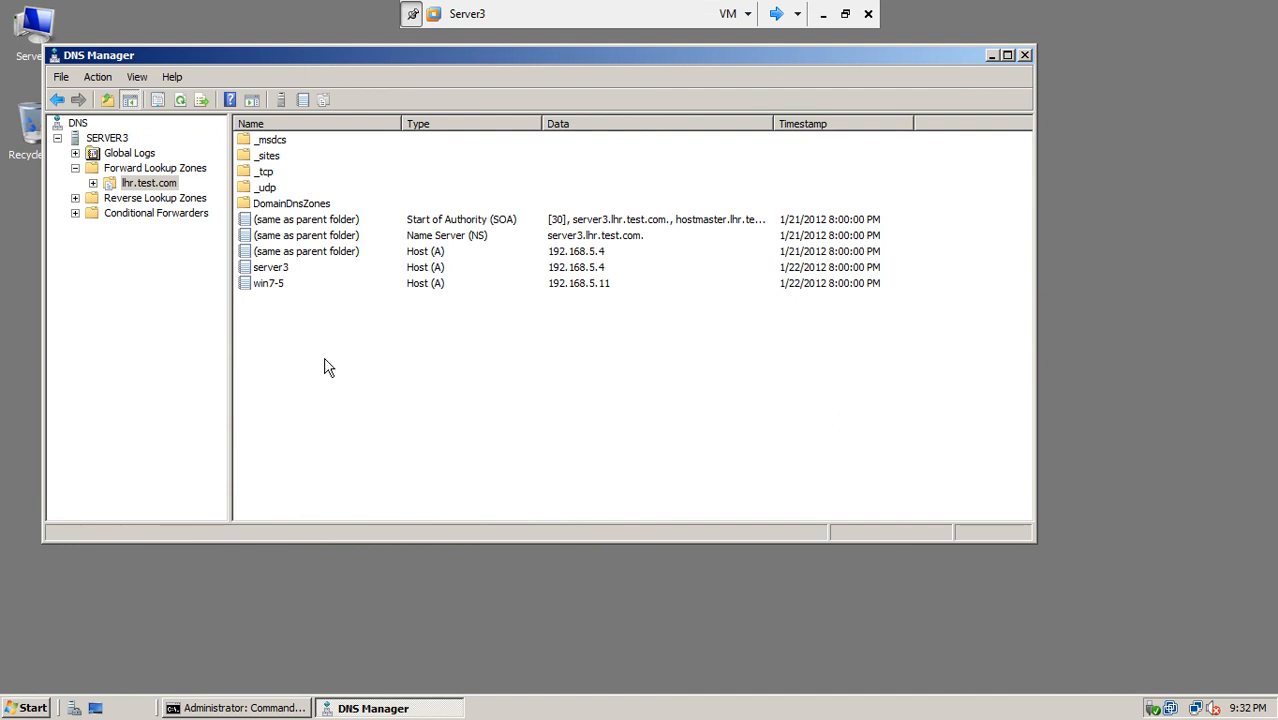
Step: Begin a new alias (CNAME) record, then cancel it without adding anything
right_click(301, 323)
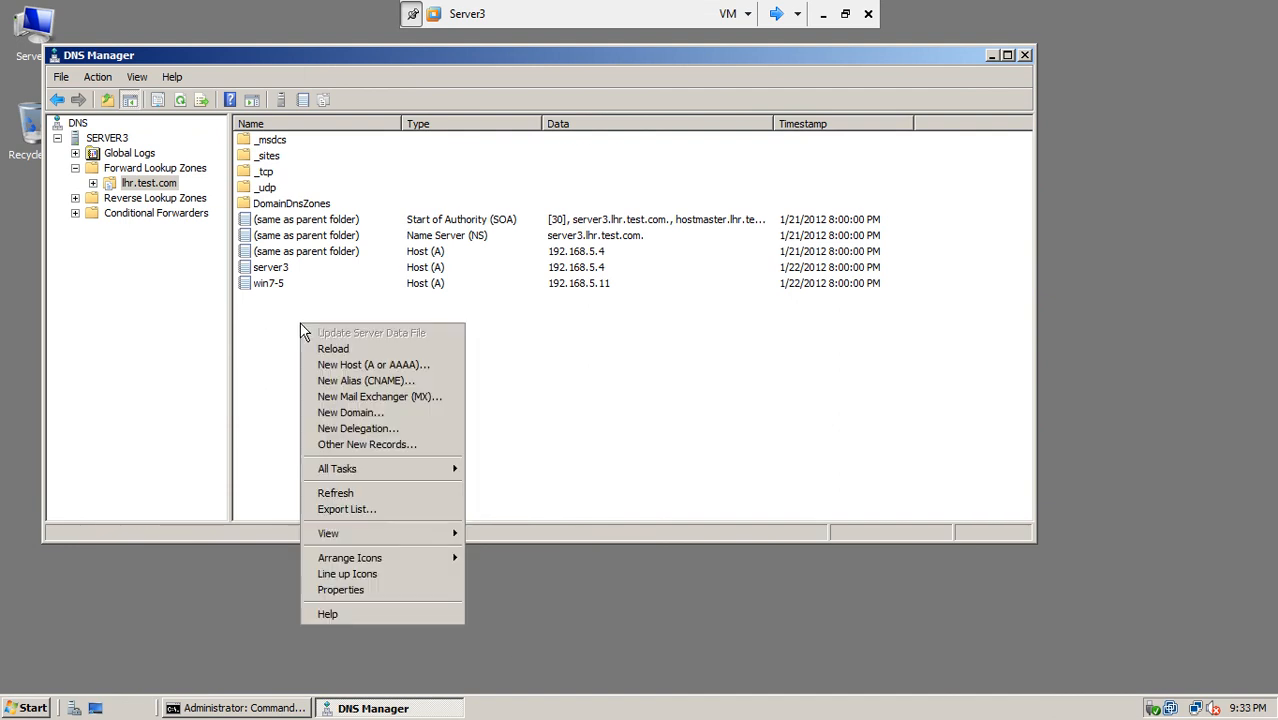
click(405, 381)
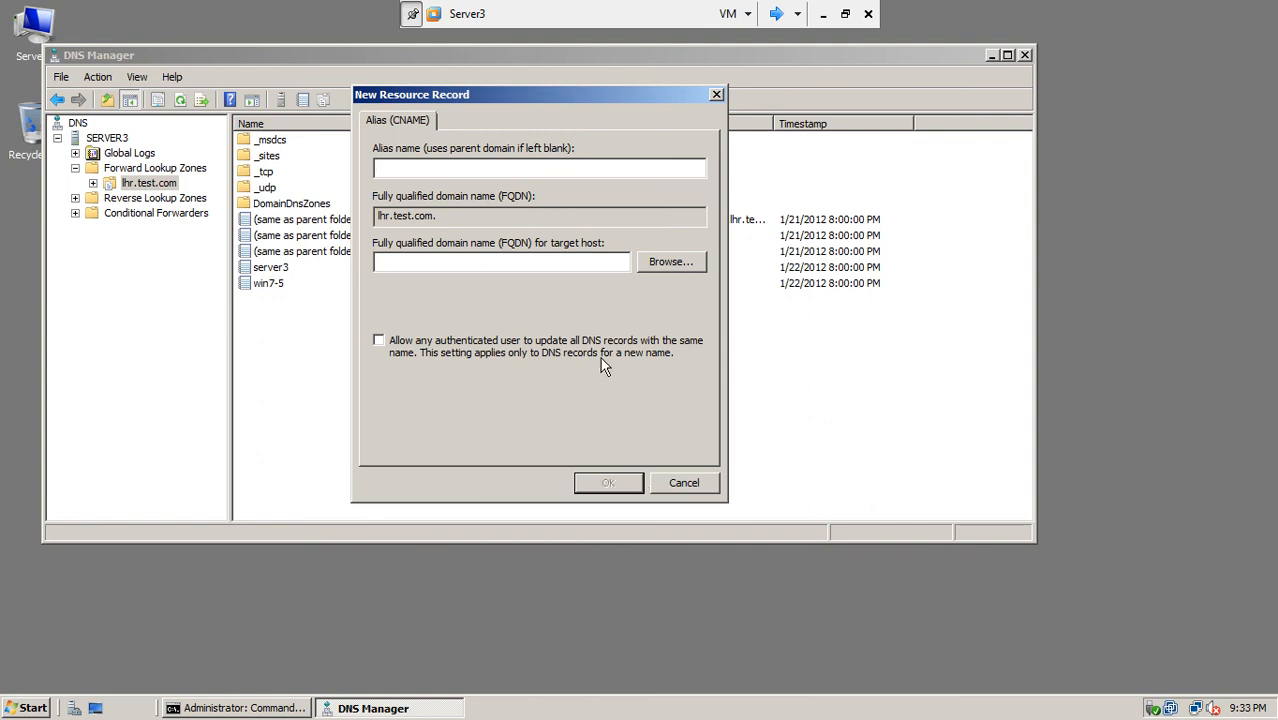
click(669, 485)
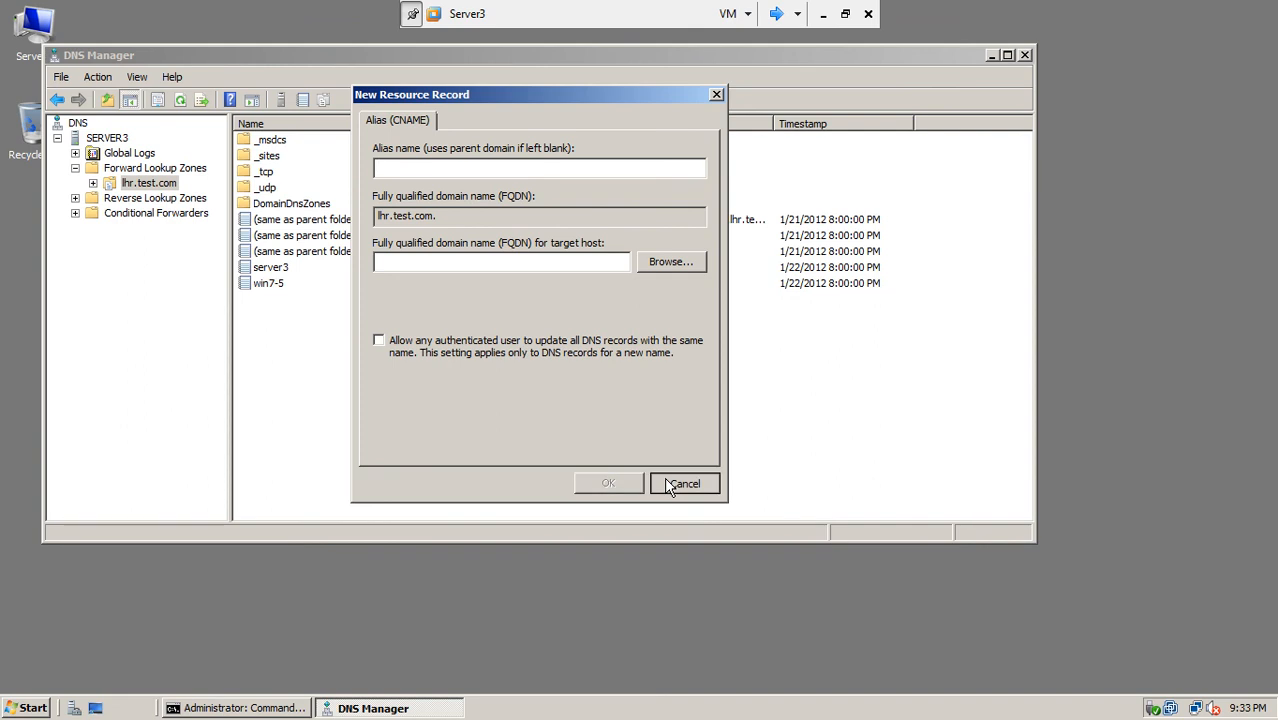
click(406, 167)
click(684, 483)
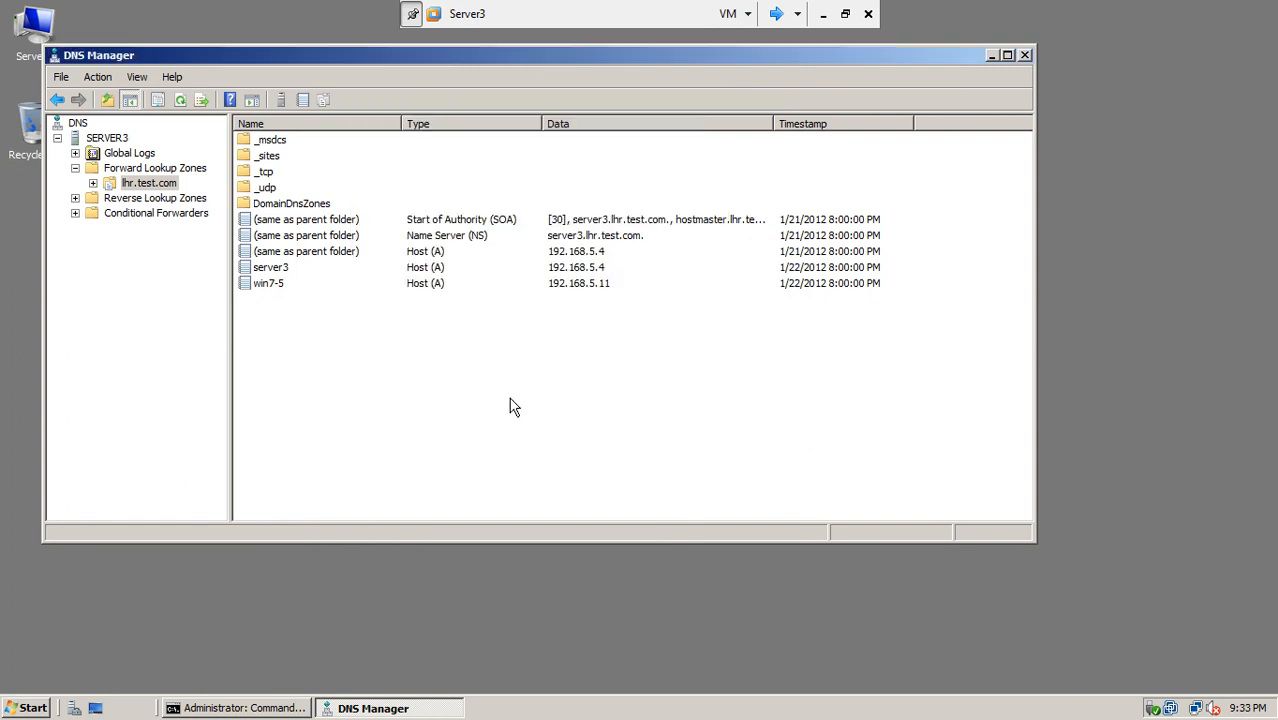
Step: Add a server1 host record at 192.168.10.1 to lhr.test.com, allowing authenticated-user updates
right_click(350, 337)
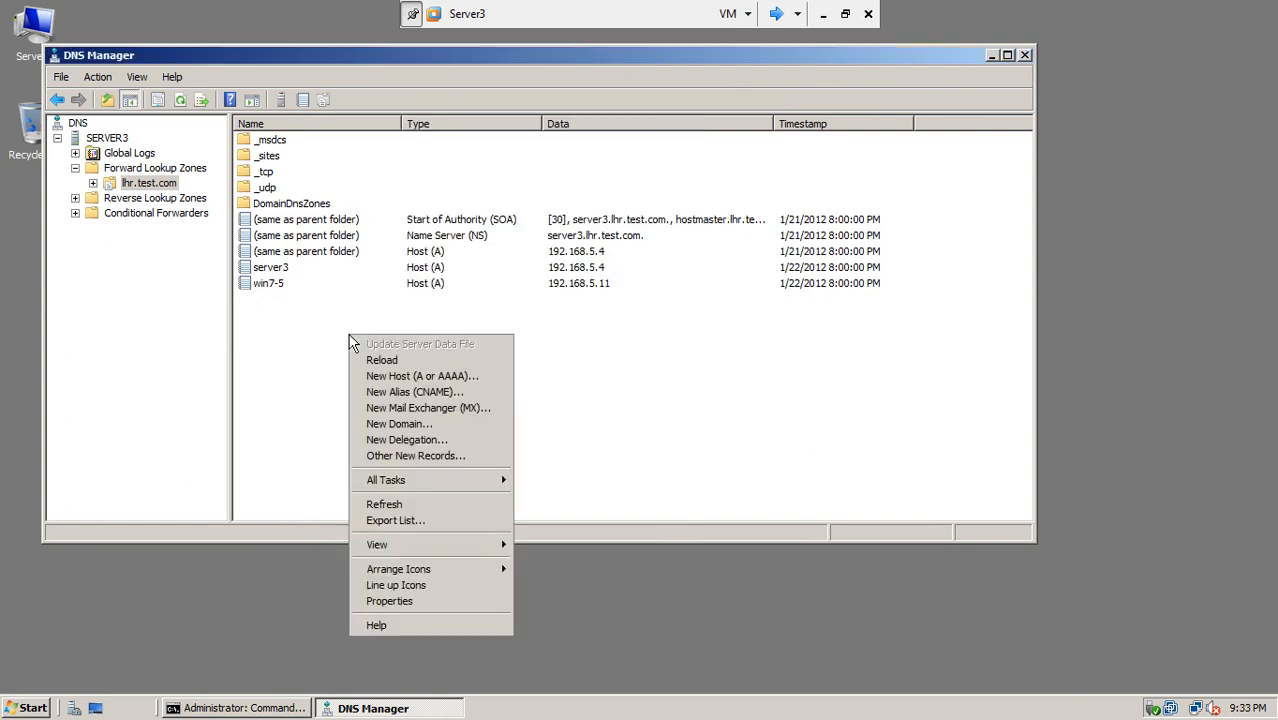
click(452, 377)
text(server1)
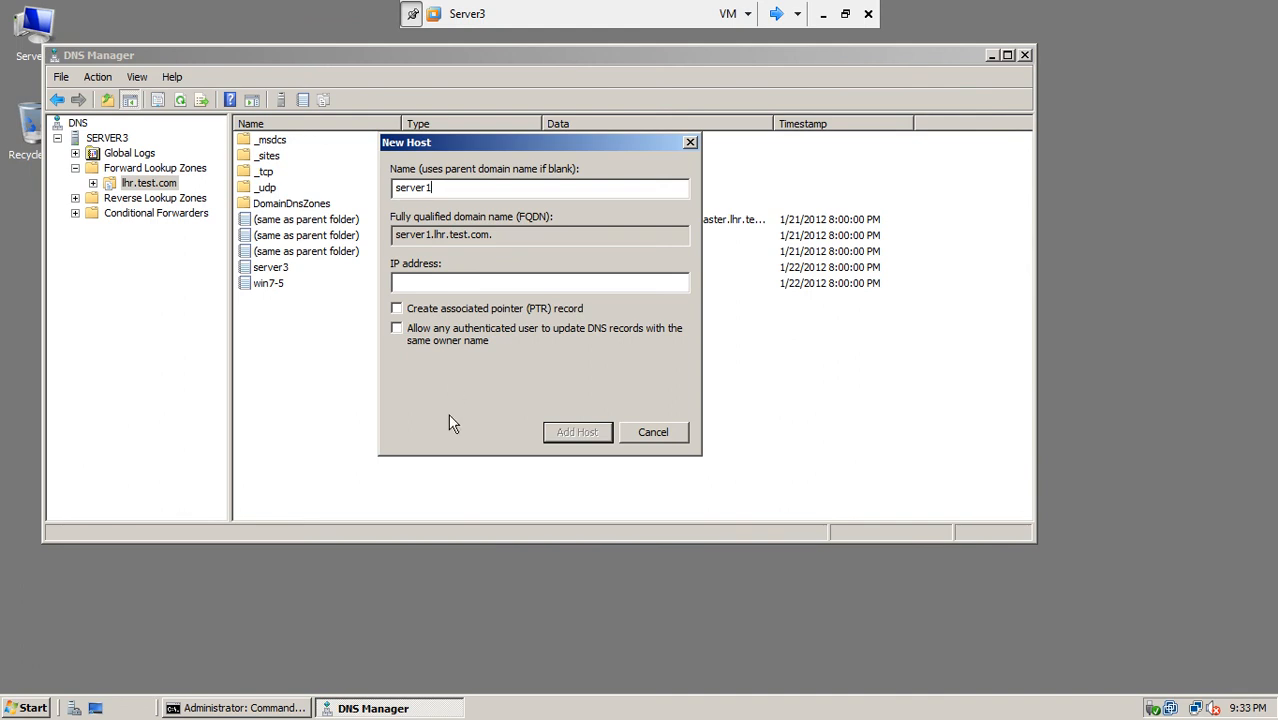
click(497, 281)
text(192.168.10.1)
click(409, 333)
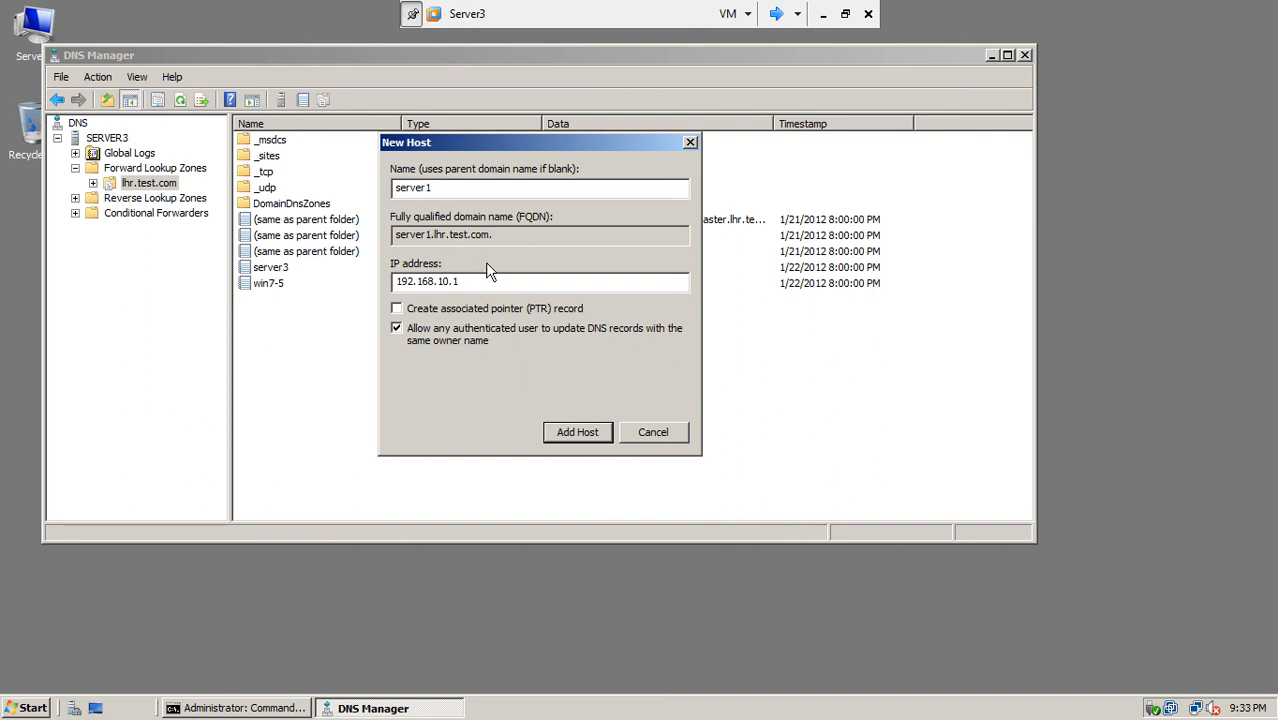
click(572, 437)
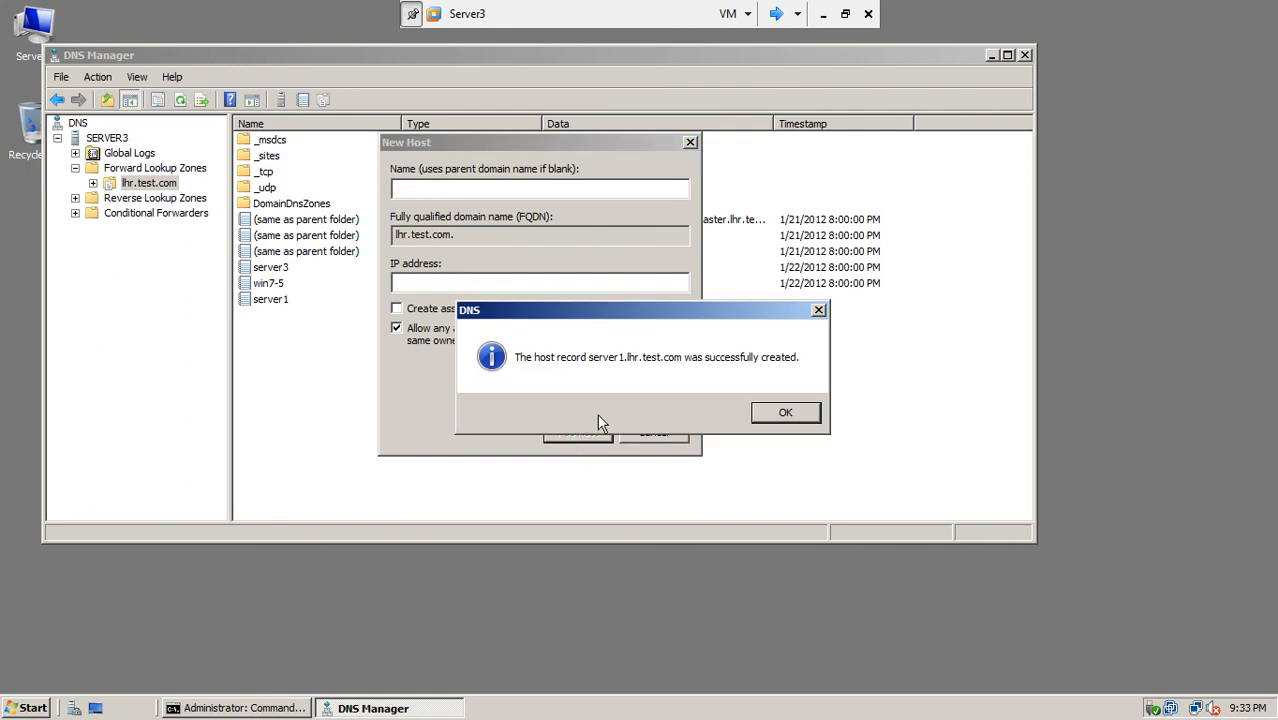
click(774, 414)
click(650, 433)
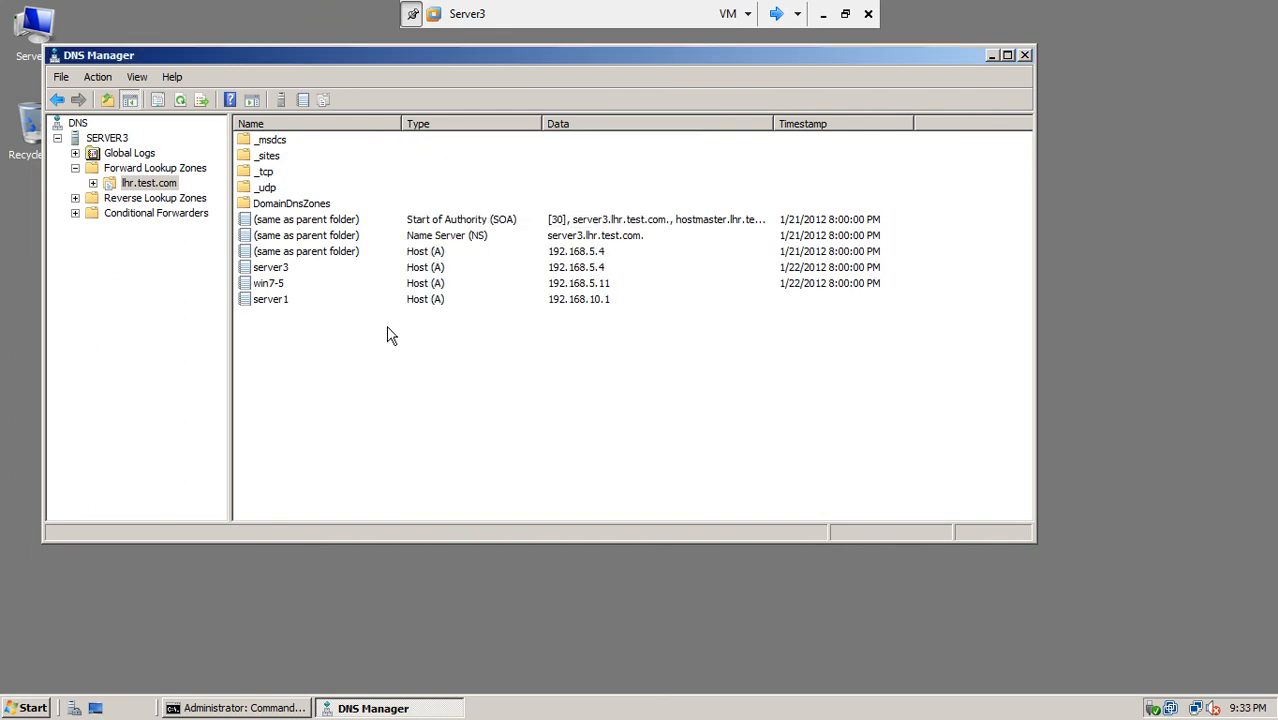
Step: Refresh lhr.test.com to confirm static server1 at 192.168.10.1 and SOA serial 31
right_click(339, 361)
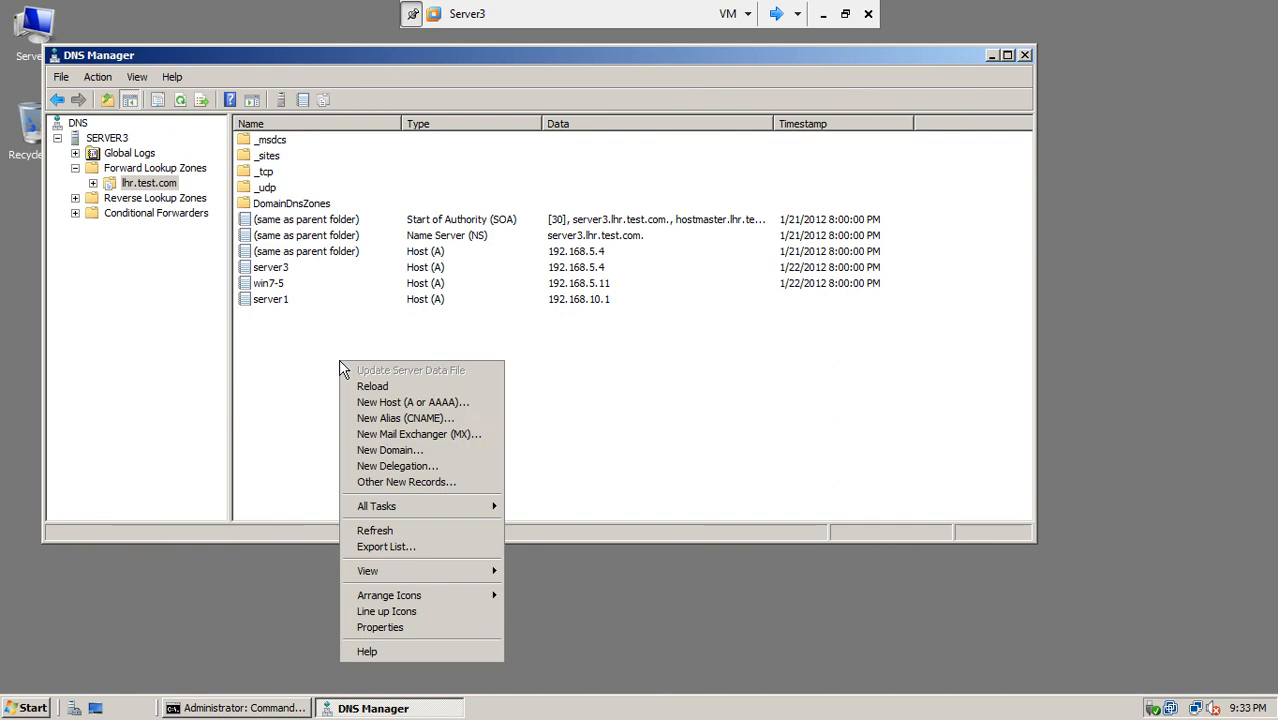
click(399, 535)
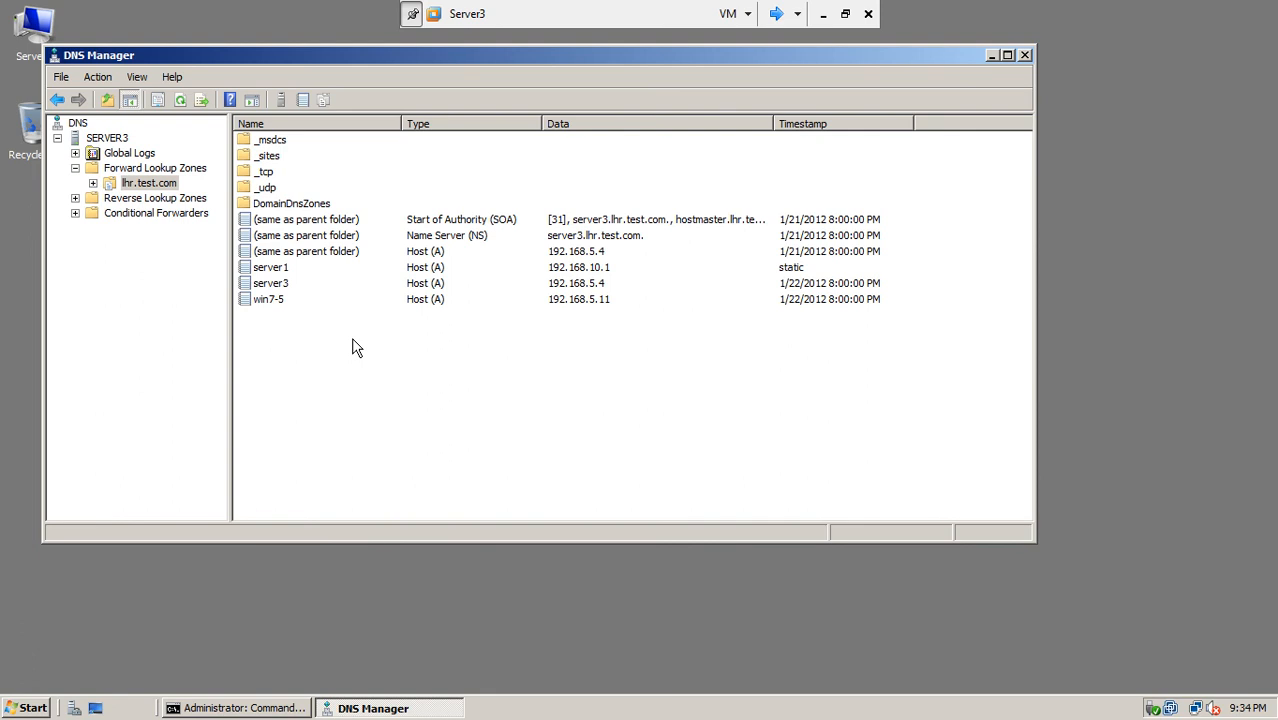
click(94, 183)
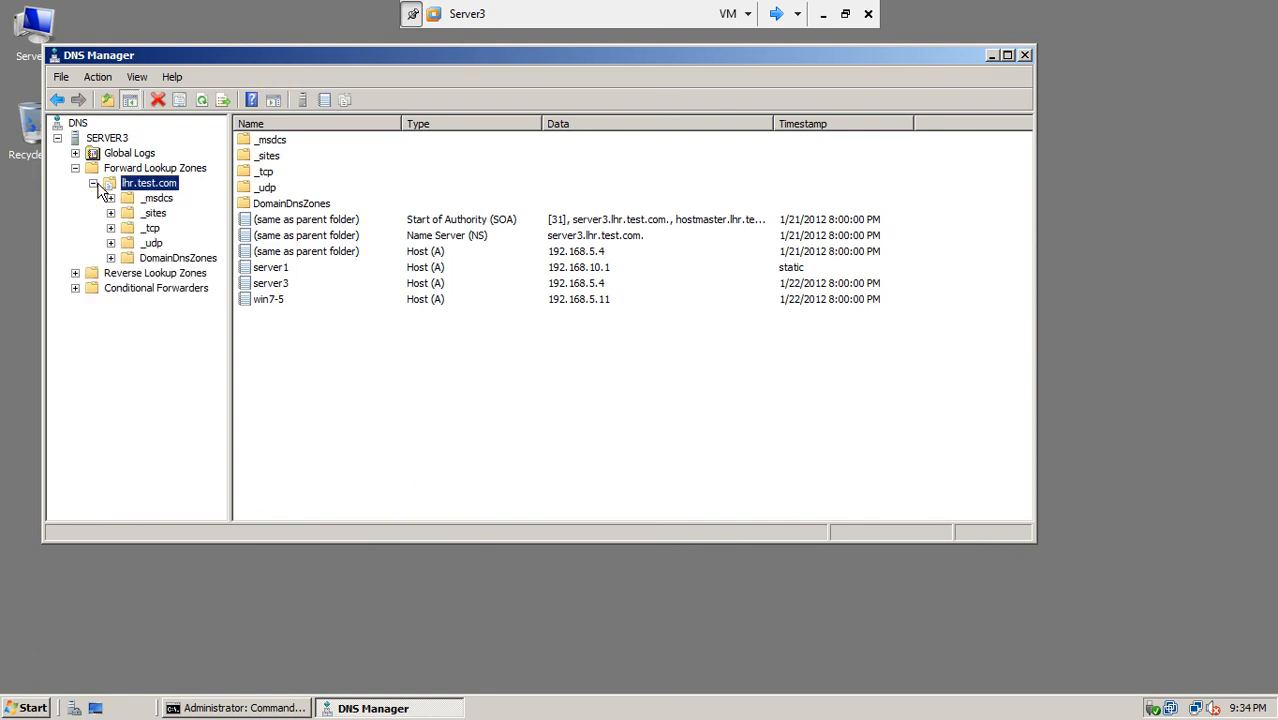
click(93, 183)
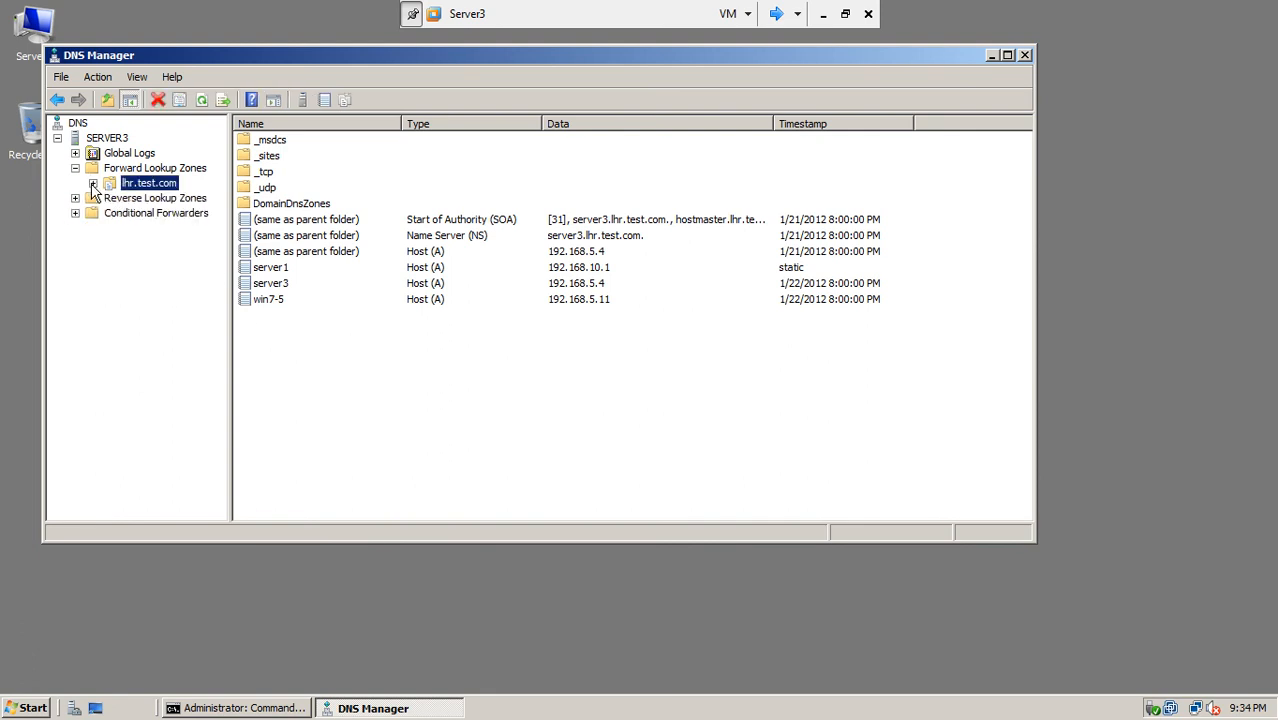
click(323, 388)
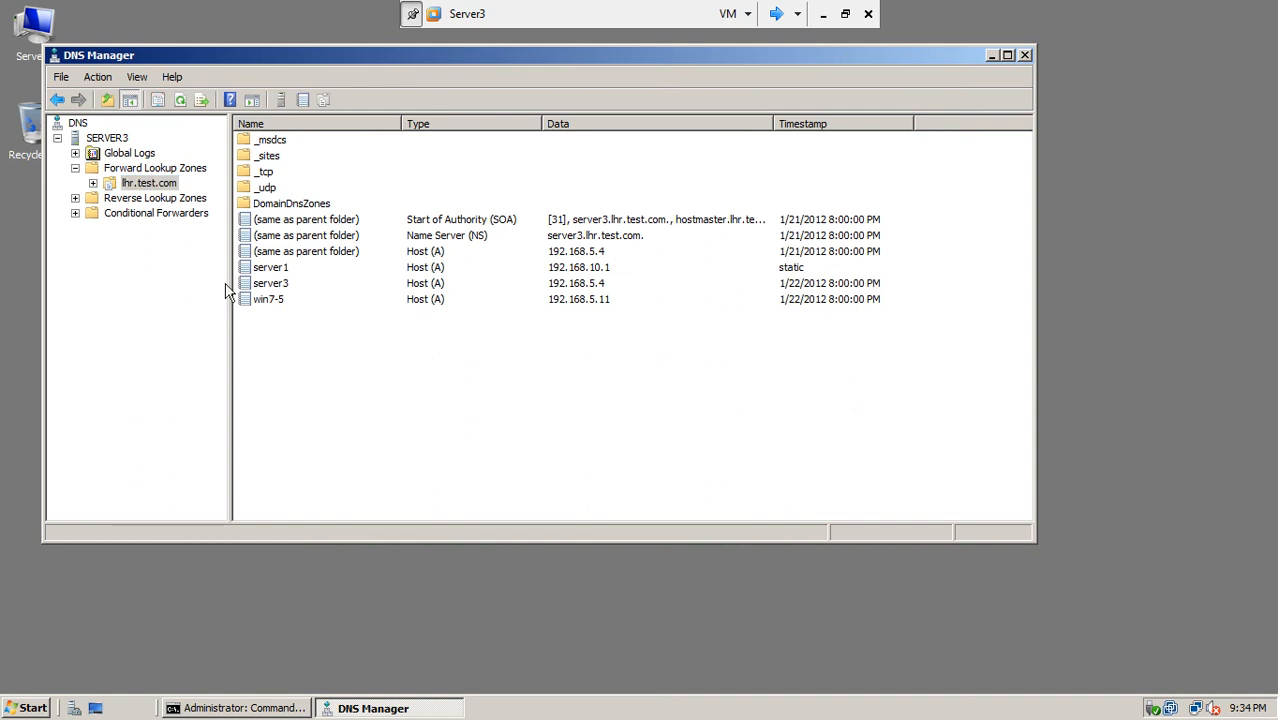
click(185, 103)
click(778, 14)
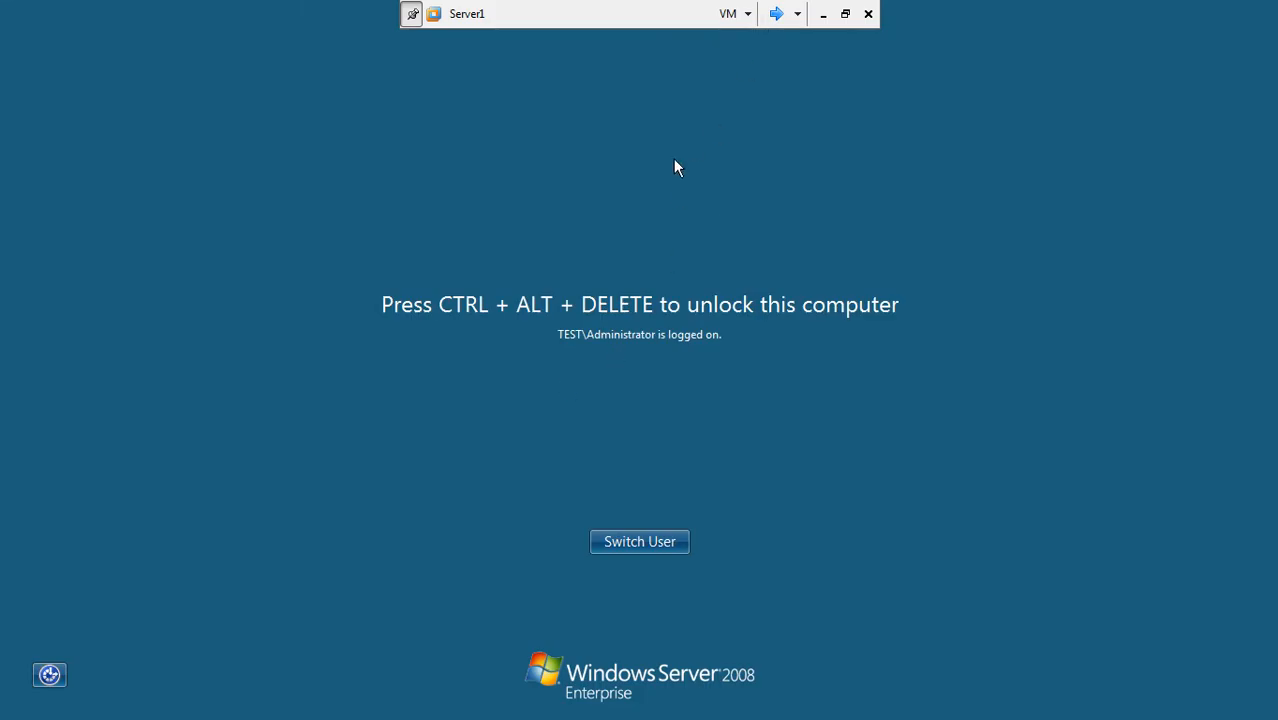
Step: Switch to win7-5 and close the old SalesDox folder window
click(776, 14)
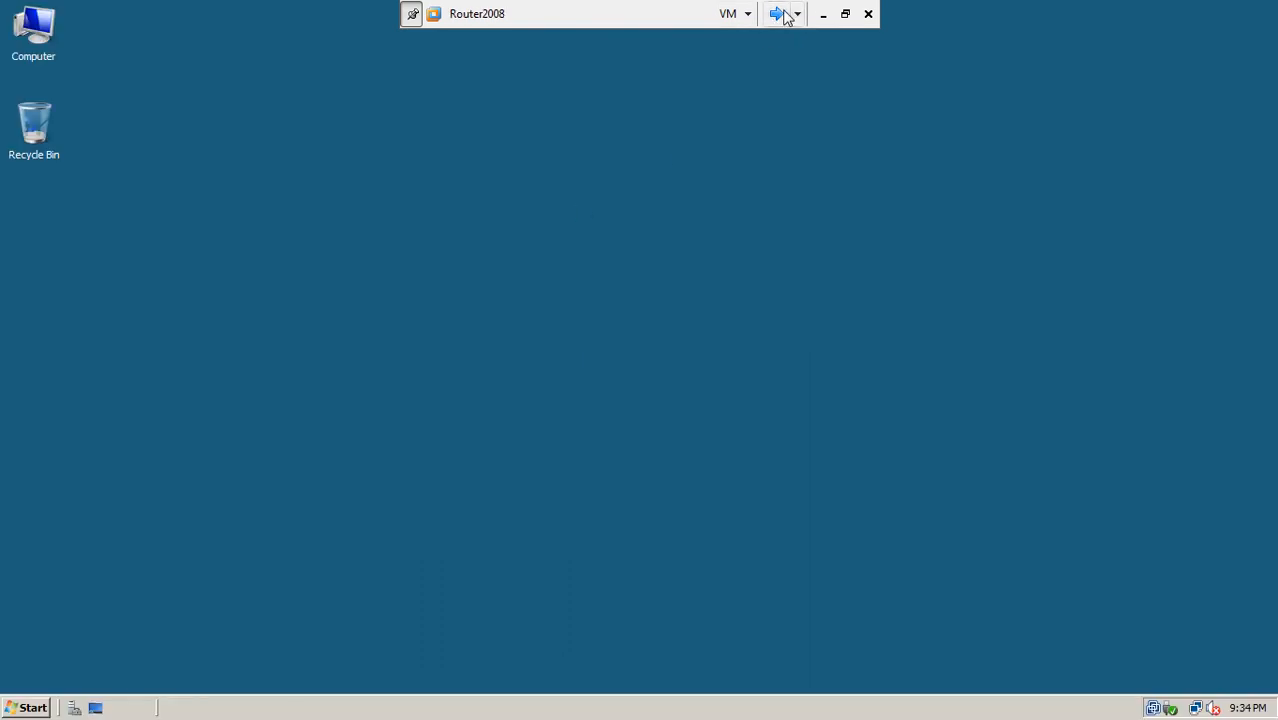
click(778, 14)
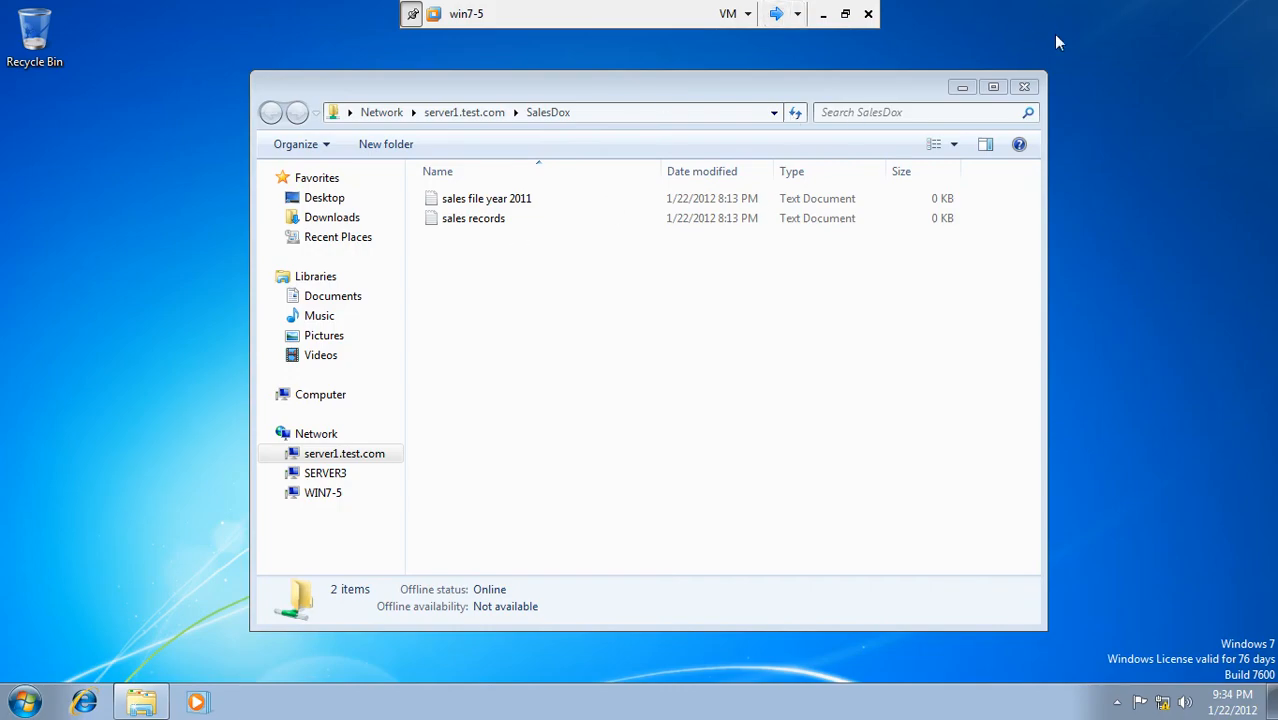
click(1022, 86)
Step: Open \\server1.test.com\SalesDox via Start search, close it, and minimise the VMware console
click(24, 702)
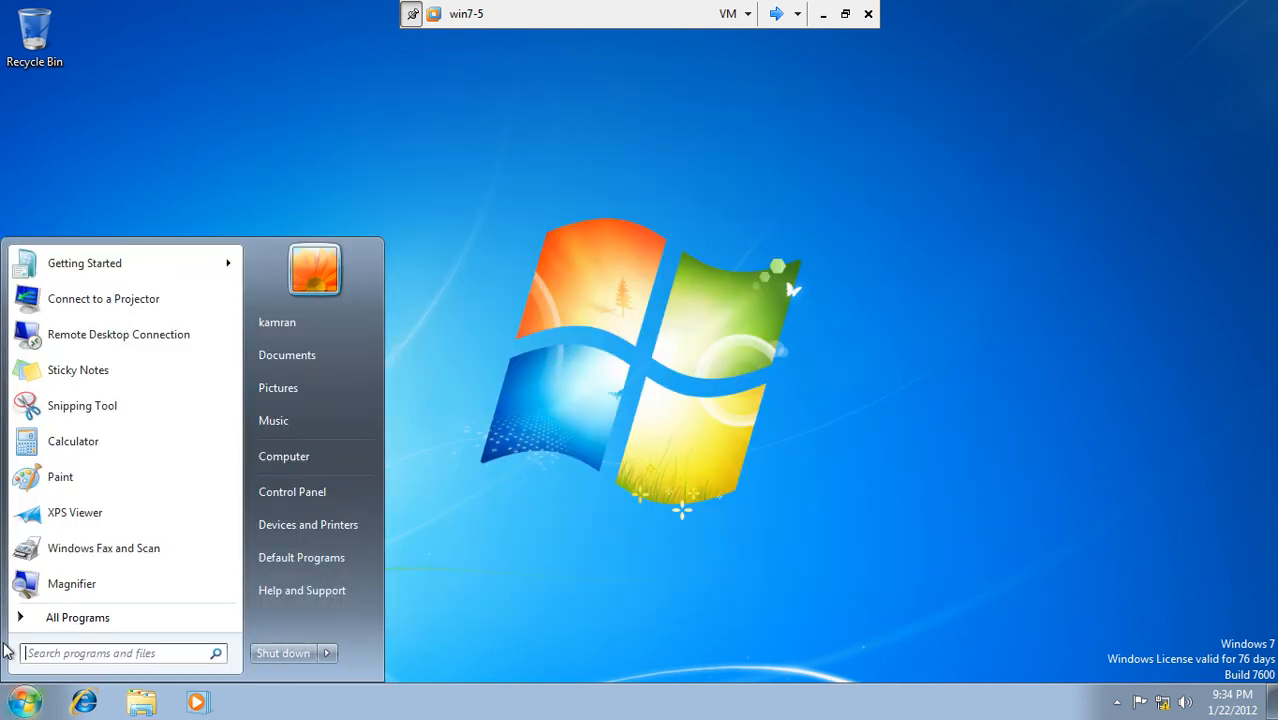
click(98, 652)
text(reg)
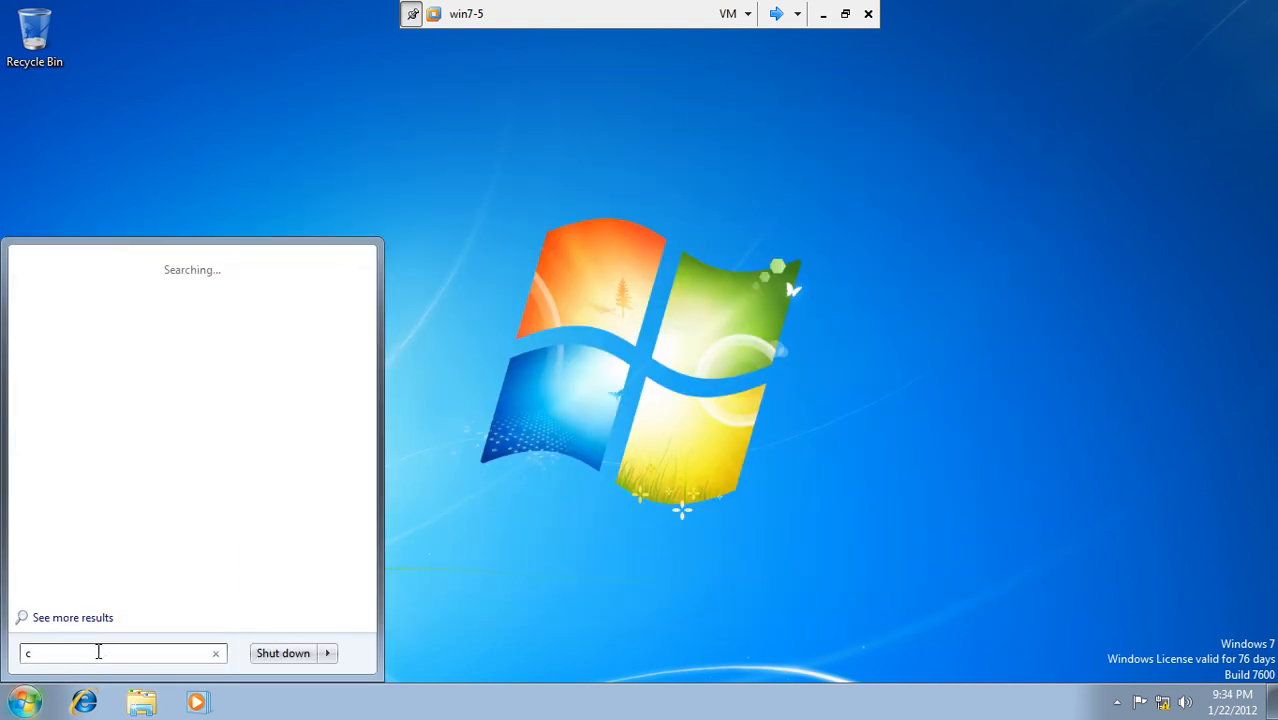
key(BackSpace)
key(BackSpace)
key(BackSpace)
text(\)
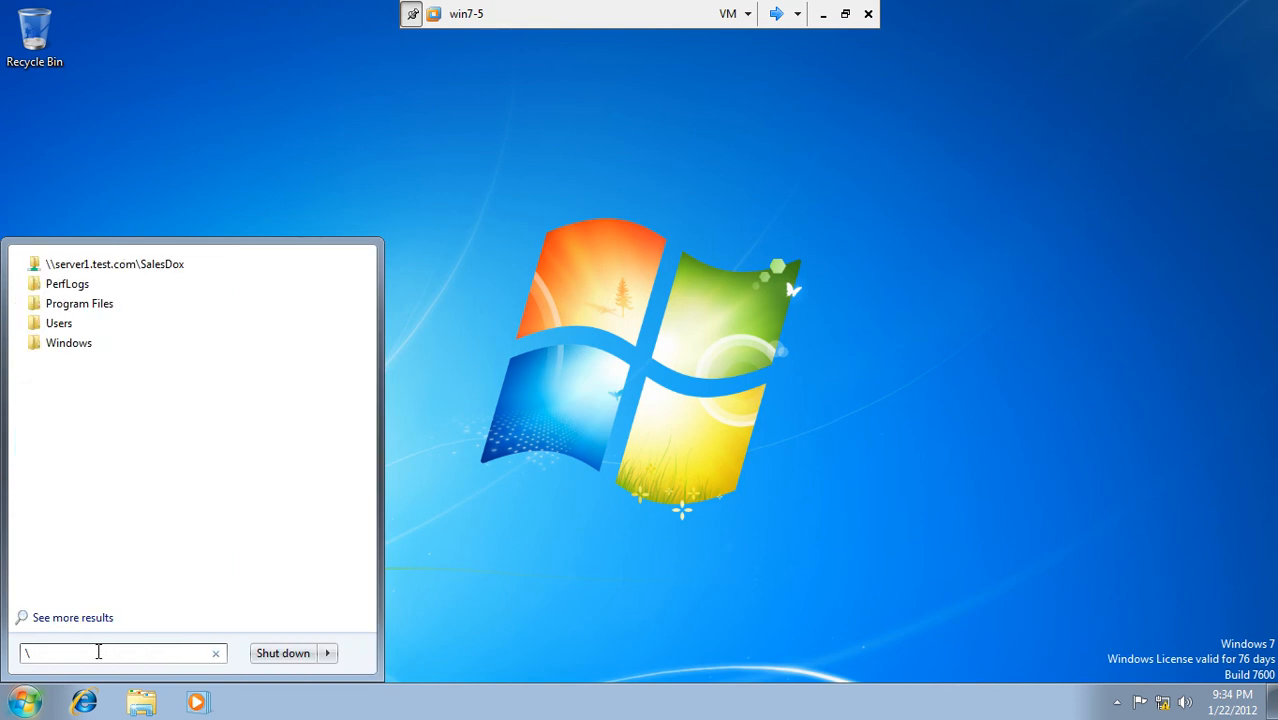
text(\server1\)
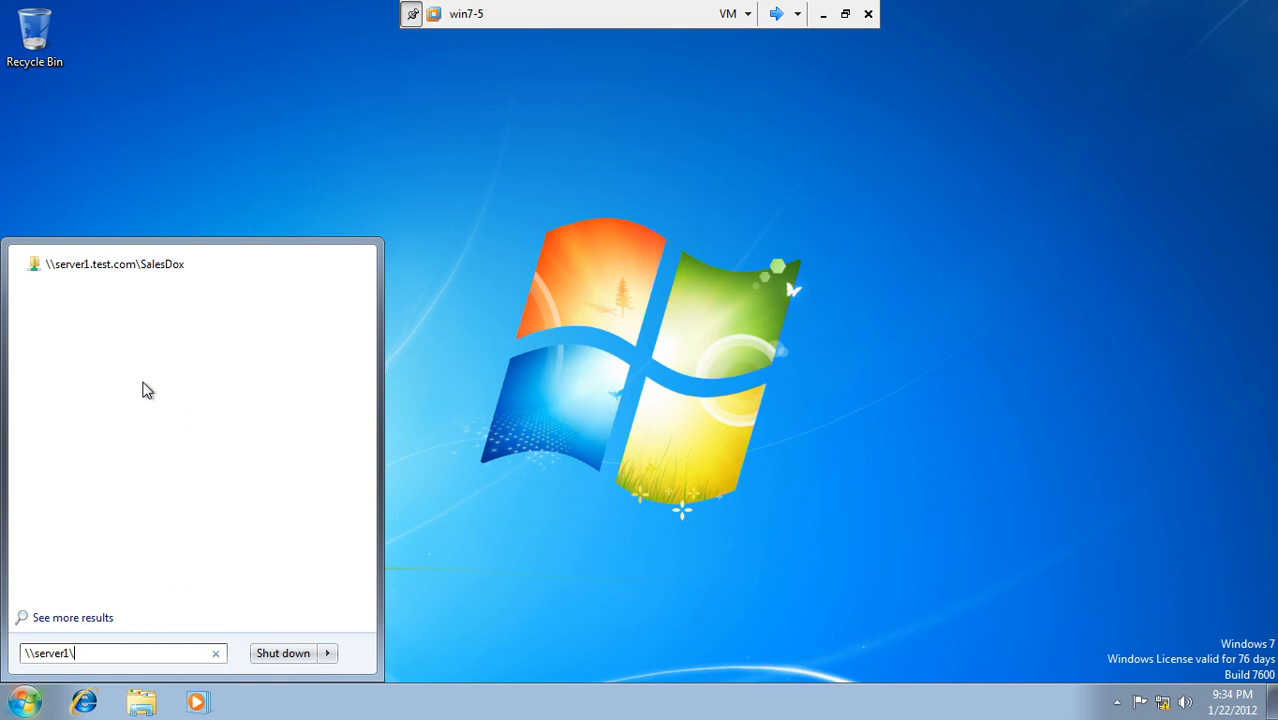
click(552, 320)
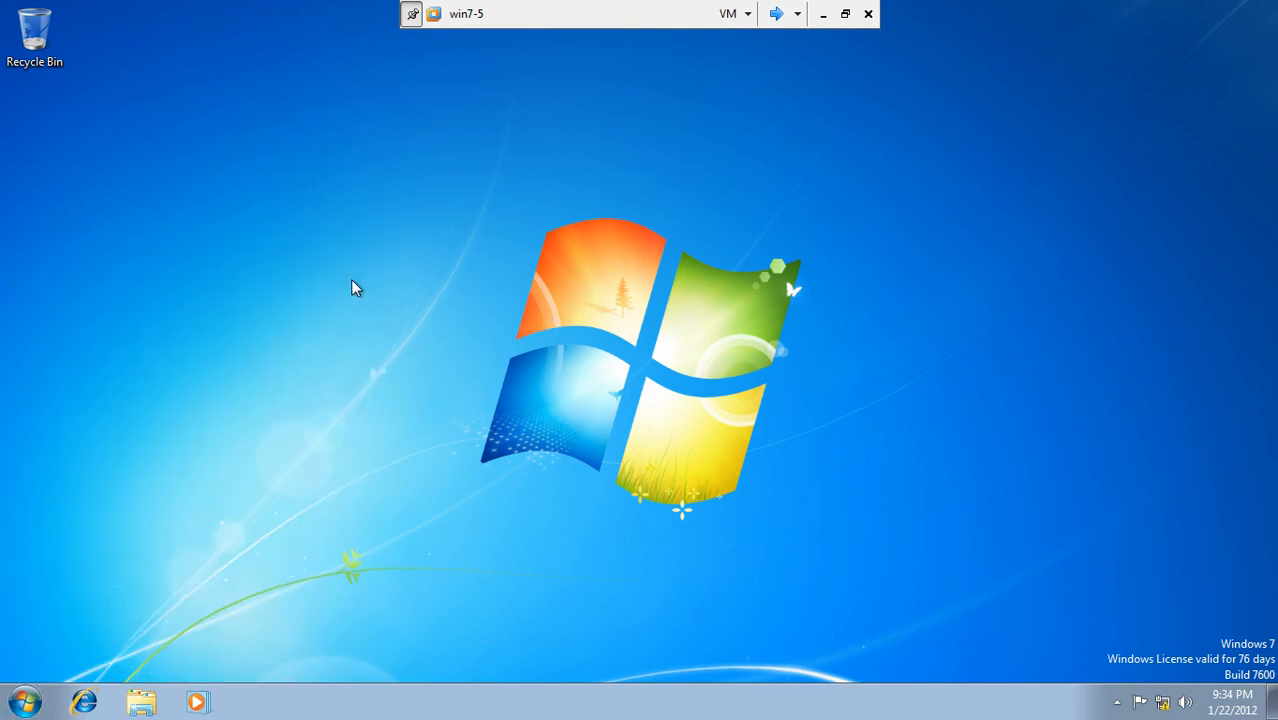
click(24, 701)
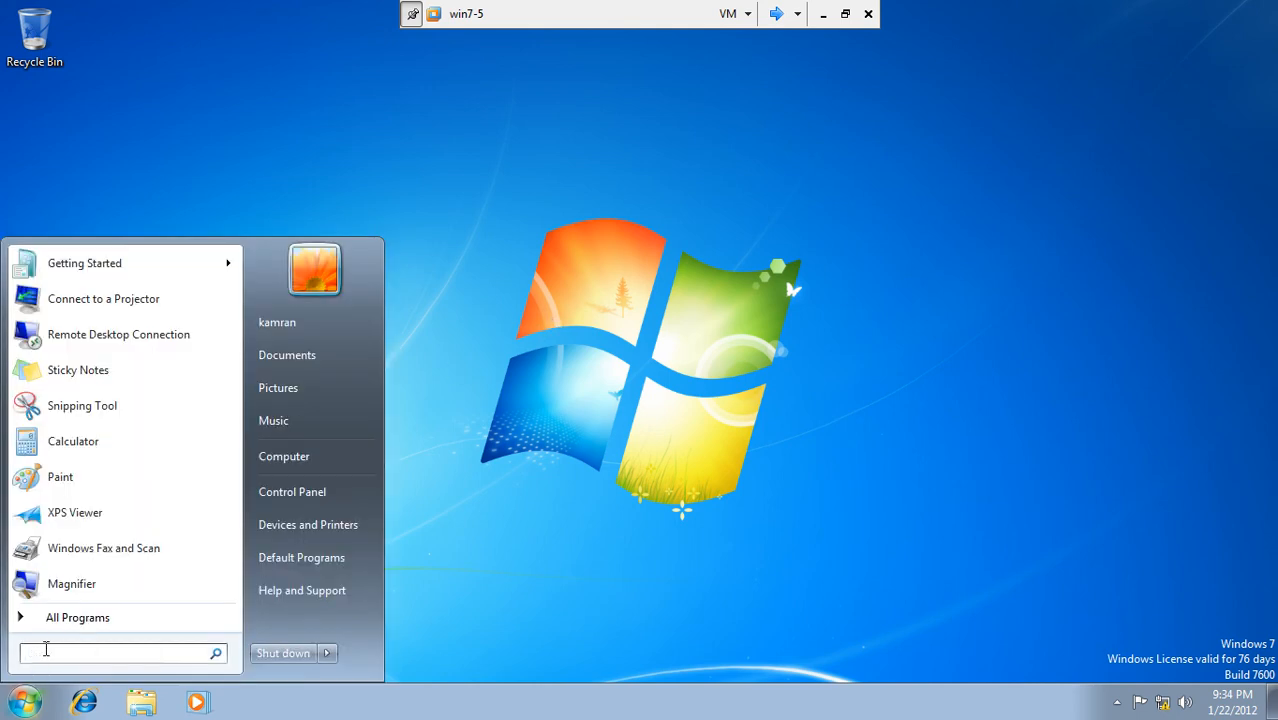
text(\\)
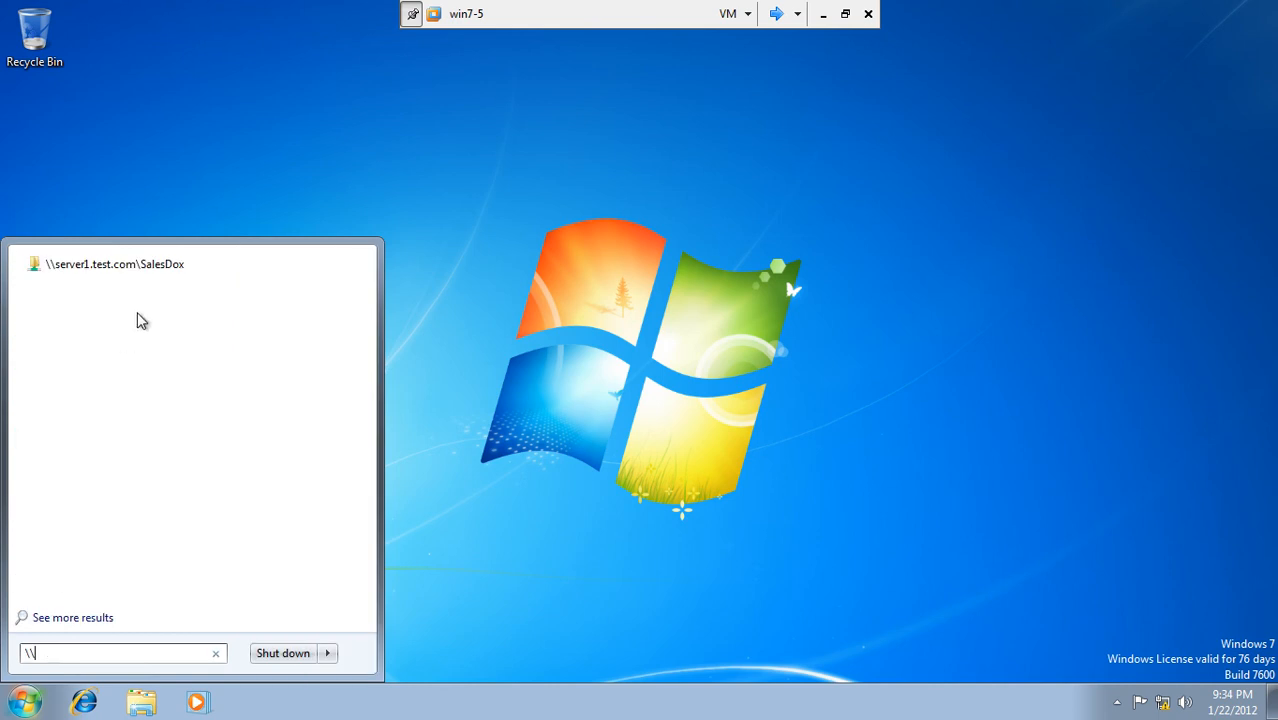
click(153, 268)
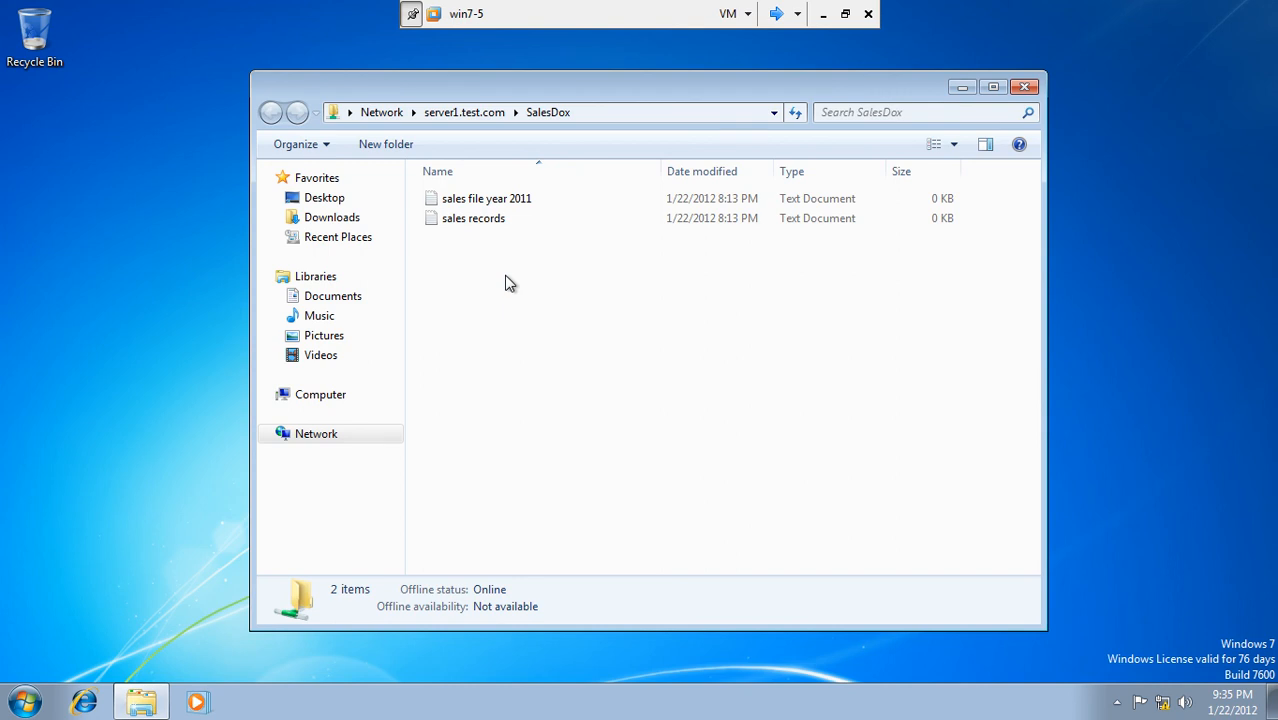
click(1024, 88)
click(823, 14)
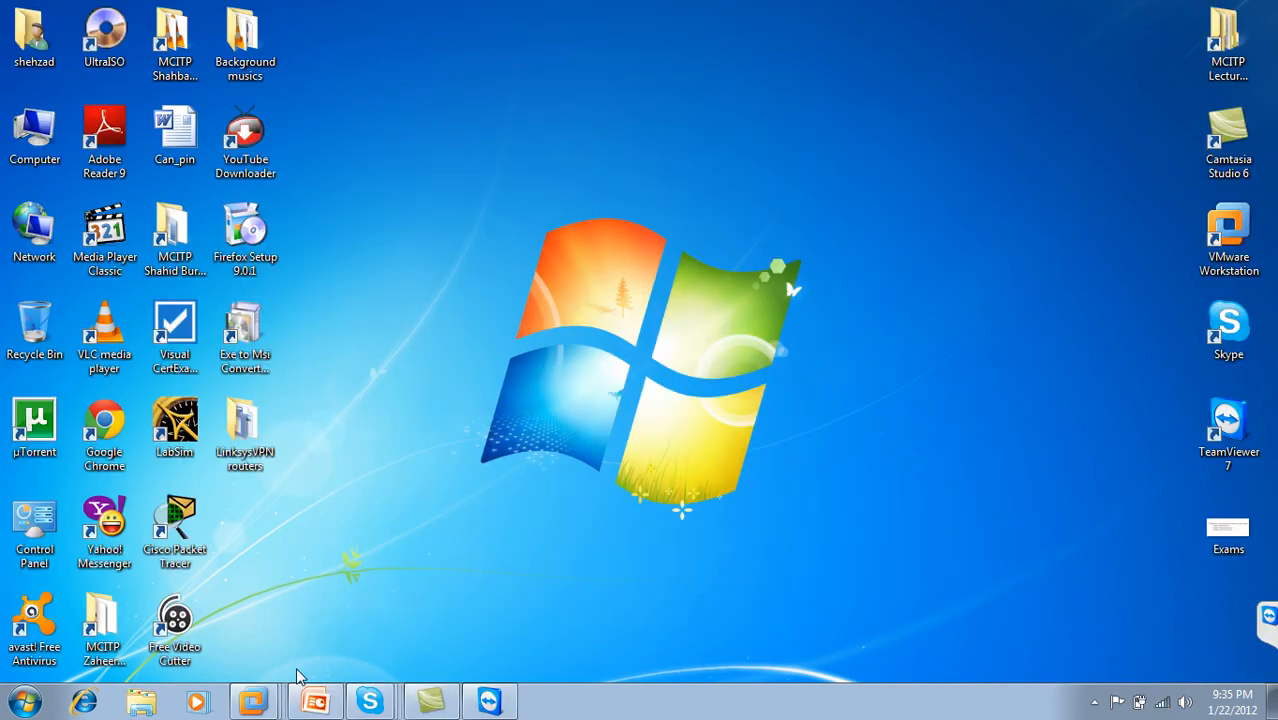
Step: Bring back the UserGroups deck and present it full-screen from slide 18, Global Catalog
click(313, 700)
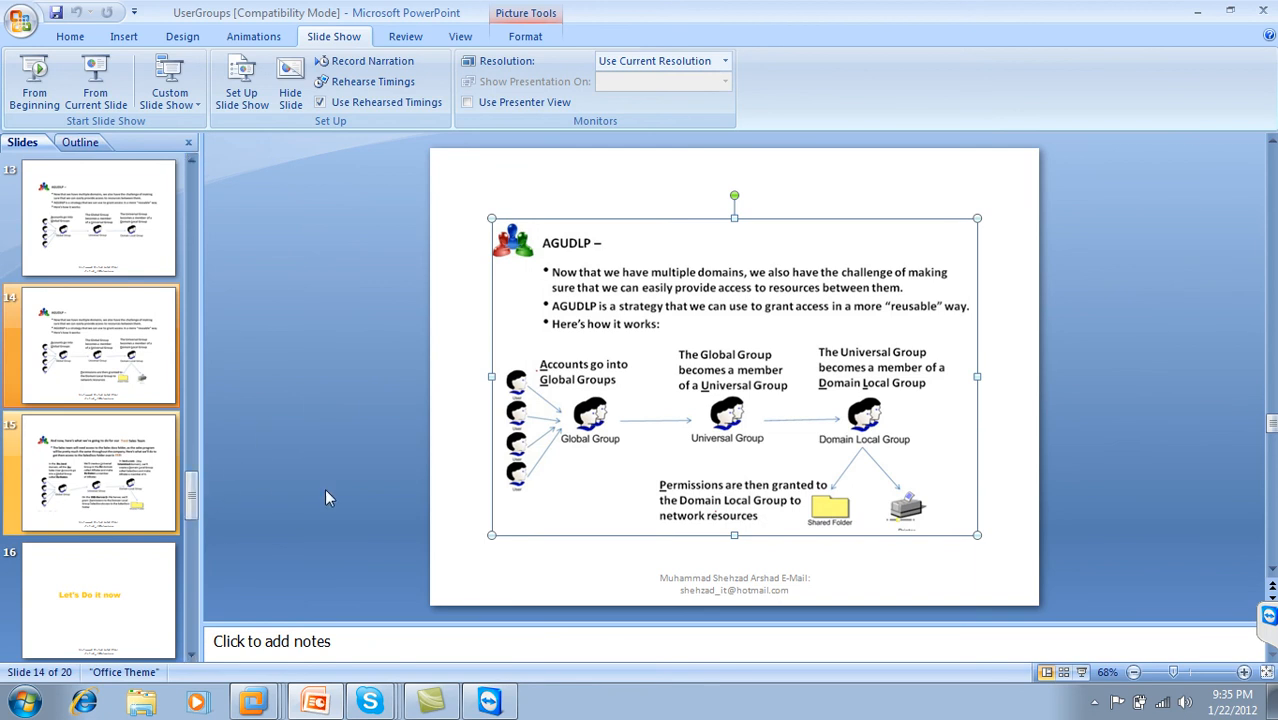
click(131, 455)
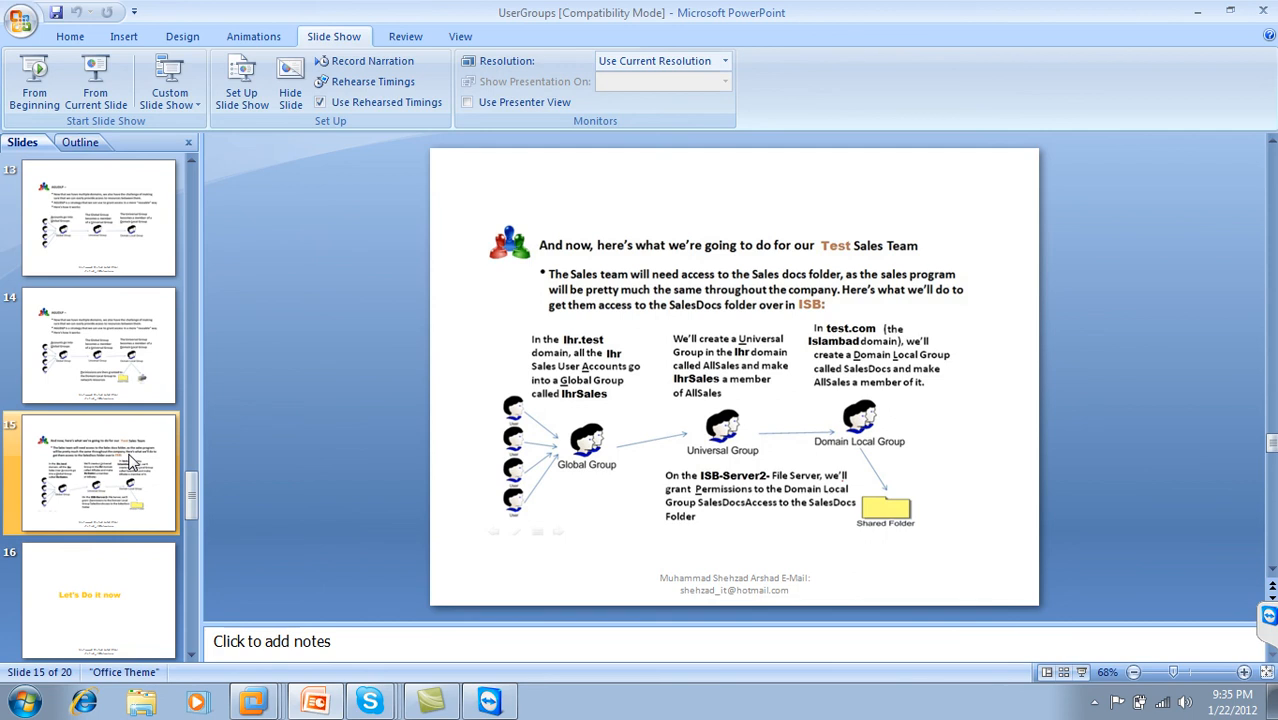
drag(192, 506, 185, 635)
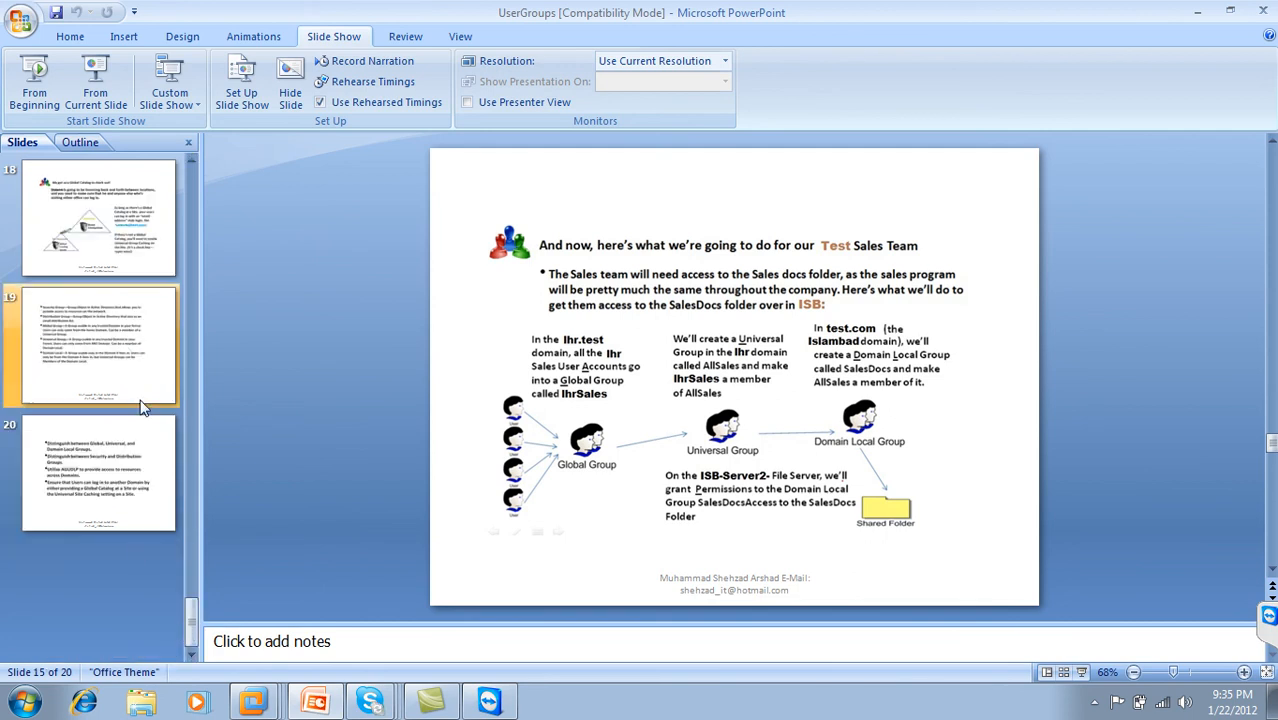
click(162, 210)
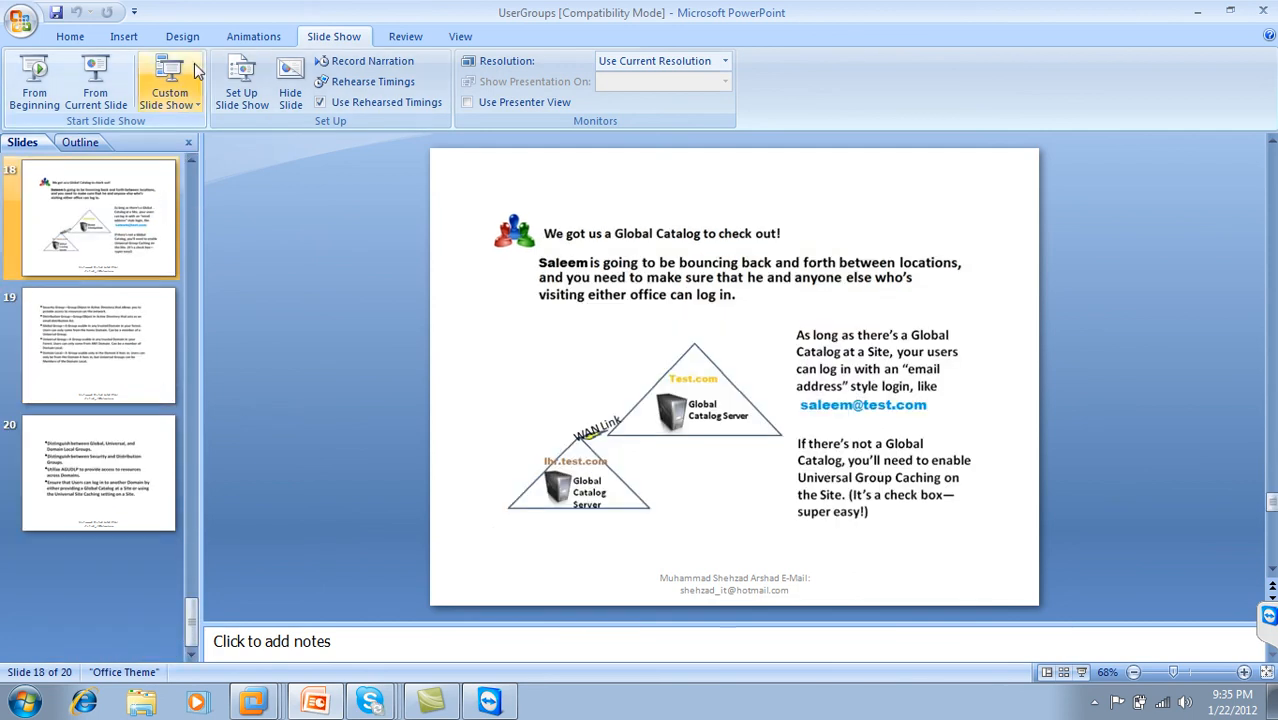
click(96, 75)
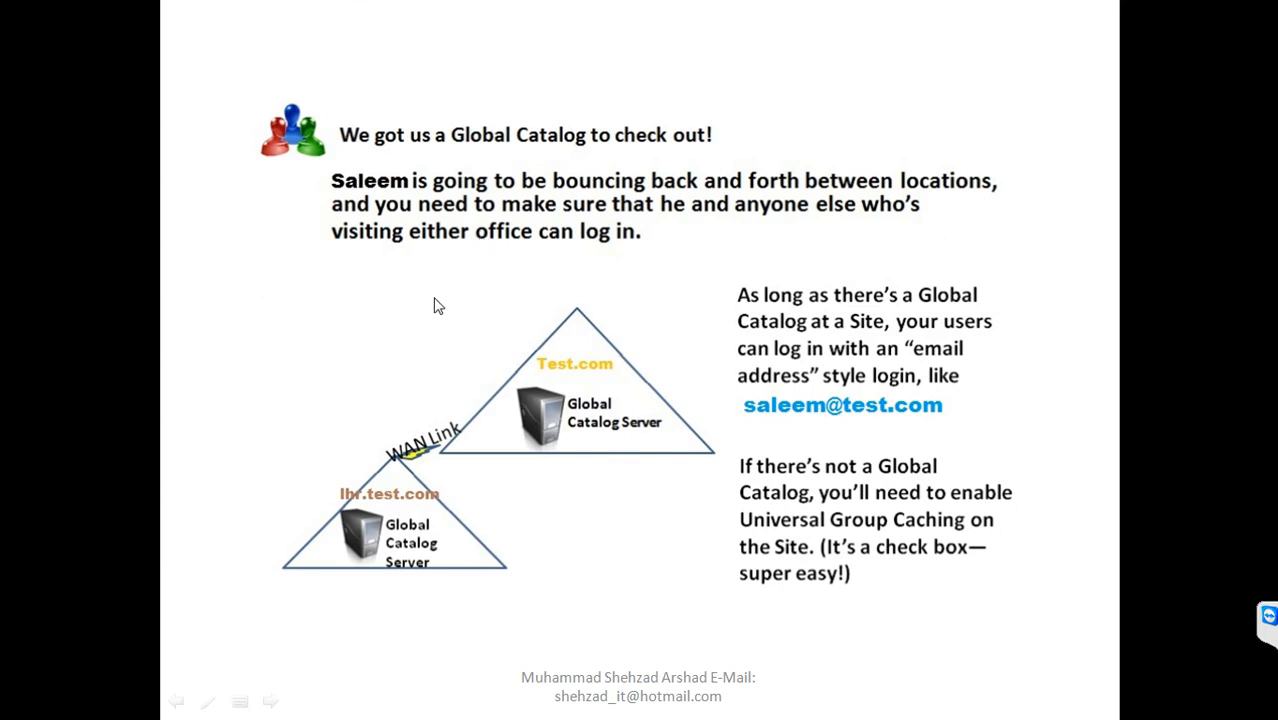